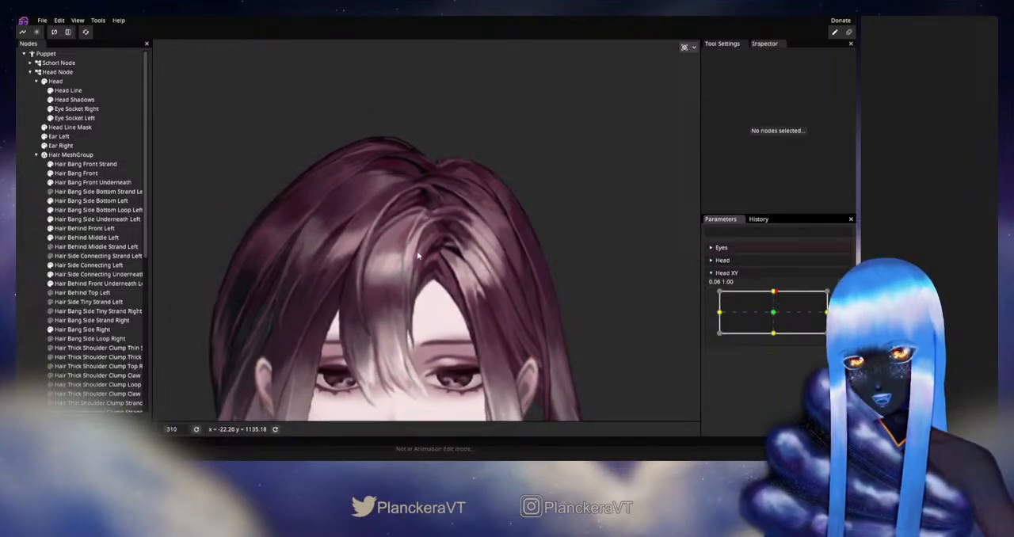
Arm Head XY at 0.00, 1.00, reshape the Hair Bang Front mesh with the Circle Brush at size 40, and preview the head motion
mouse_move(774, 293)
left_mouse_down()
mouse_move(772, 315)
mouse_move(773, 292)
left_mouse_up()
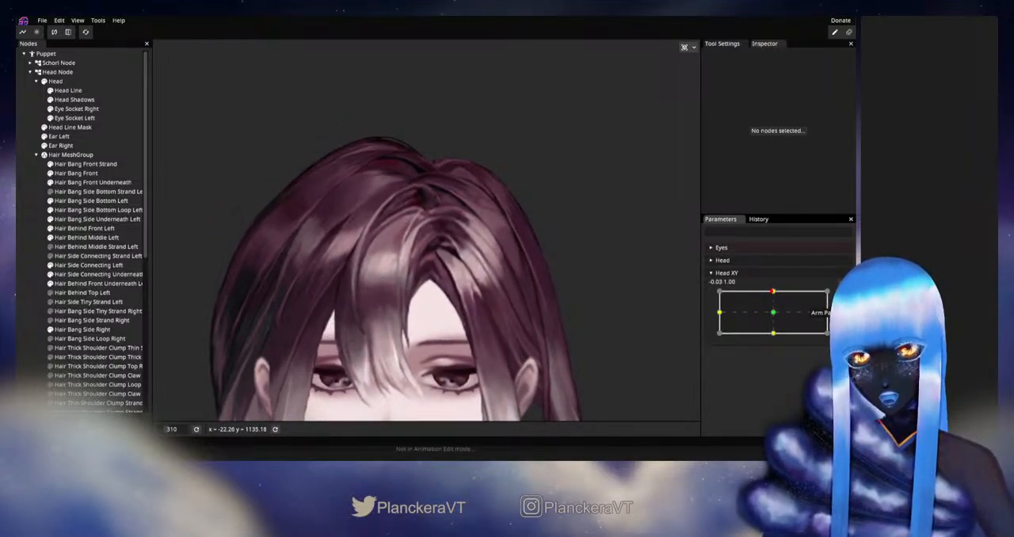
left_click(837, 297)
scroll(256, 256, "up", 3)
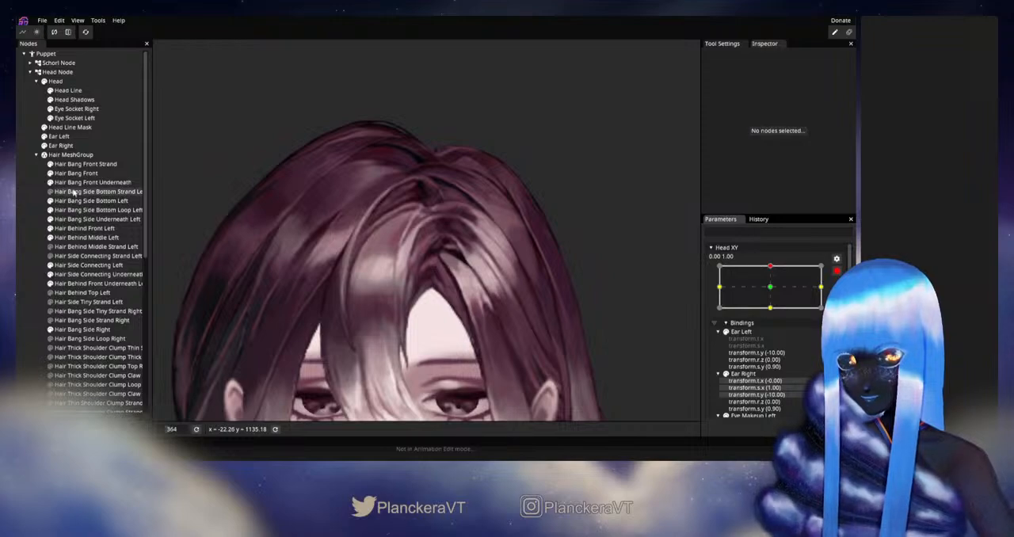
left_click(76, 174)
left_click(162, 82)
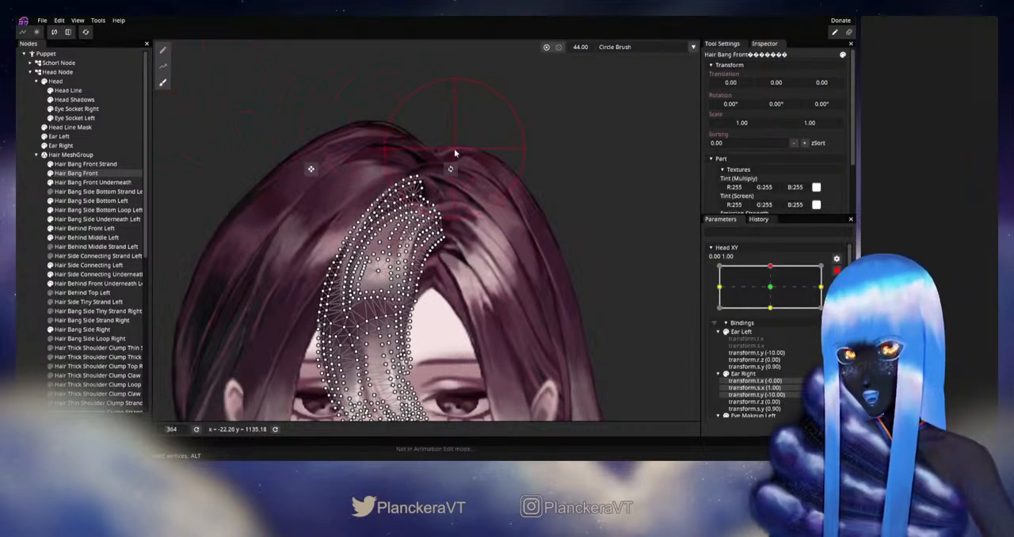
scroll(491, 206, "up", 2)
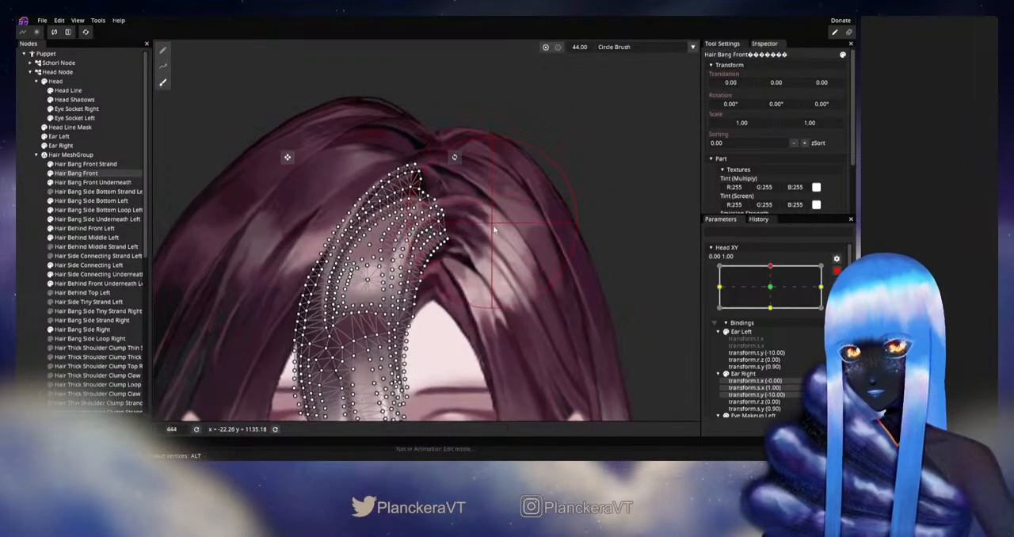
left_click_drag(584, 49, 583, 49)
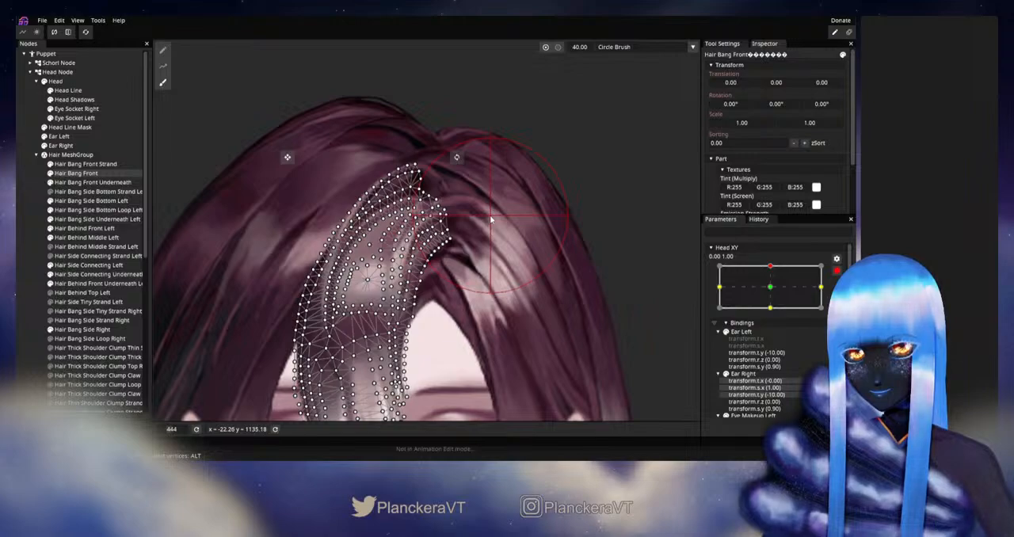
left_click(27, 249)
scroll(519, 258, "down", 3)
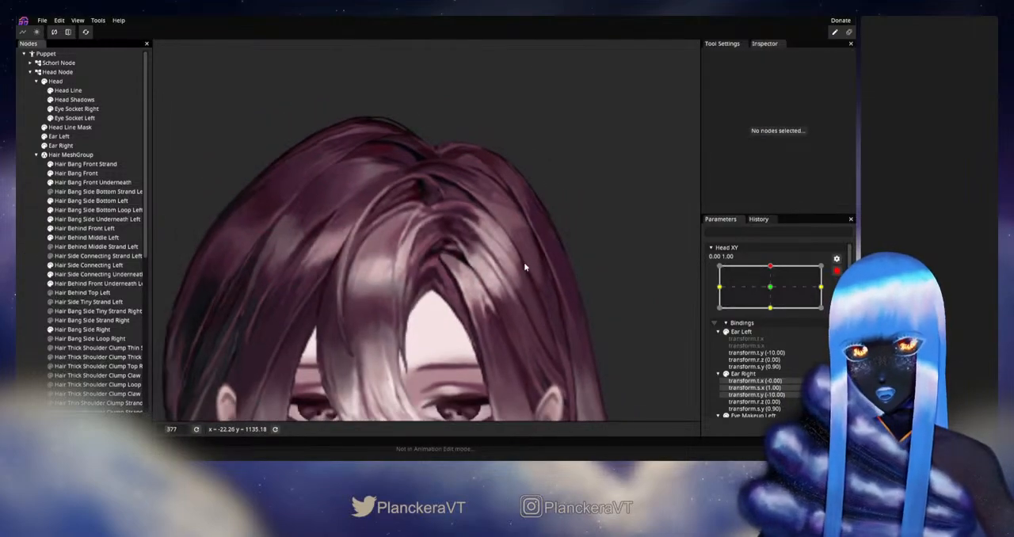
left_click(836, 271)
mouse_move(774, 293)
left_mouse_down()
mouse_move(774, 308)
mouse_move(774, 294)
left_mouse_up()
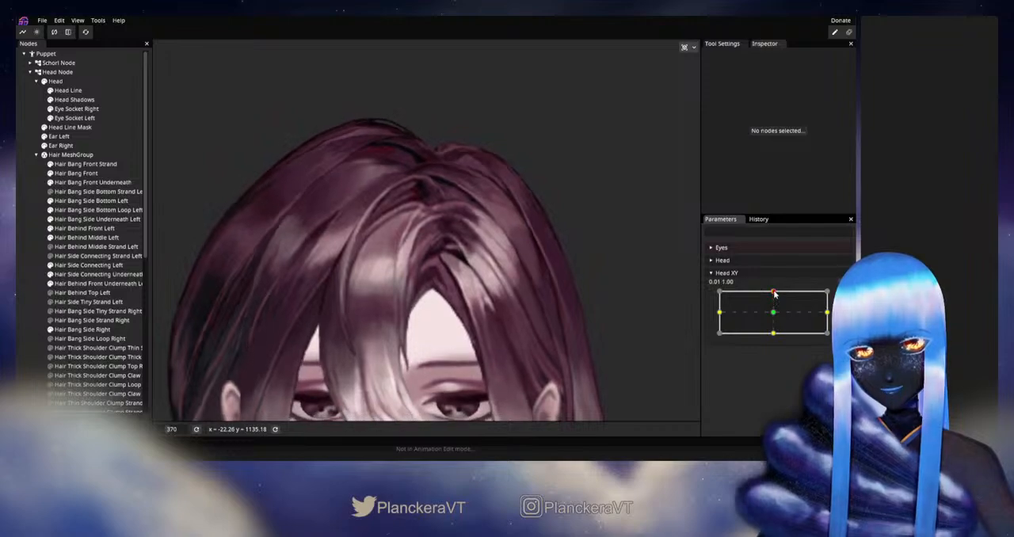
Rearm Head XY at 0.00, 1.00 and reshape the Hair Side Connecting Left mesh near the parting with the Circle Brush
left_click(842, 296)
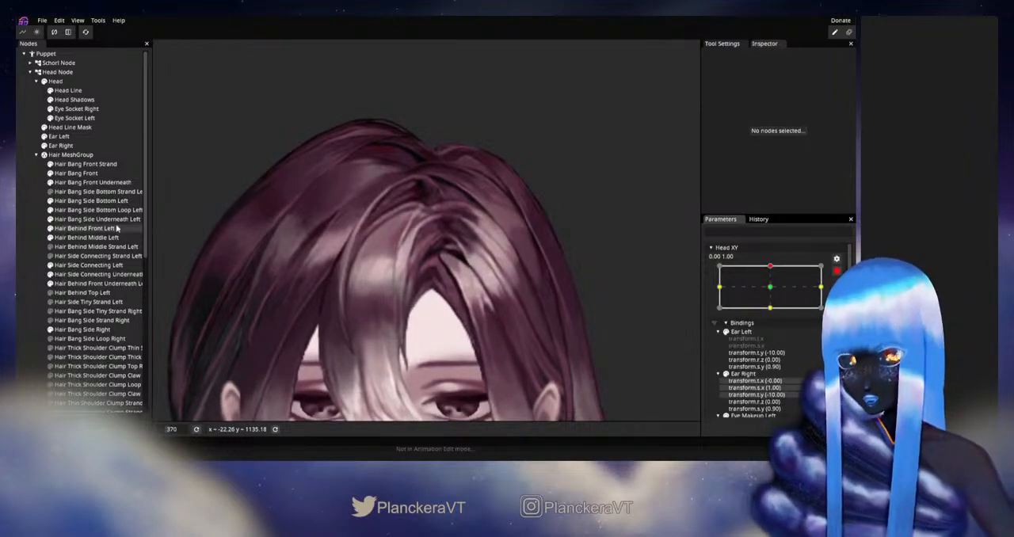
left_click(90, 265)
left_click(162, 83)
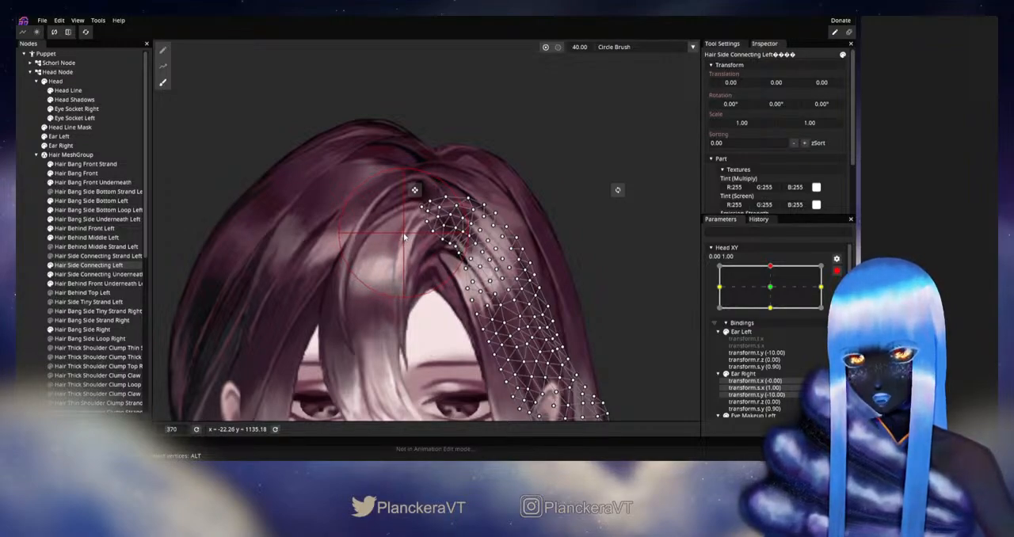
left_click(36, 239)
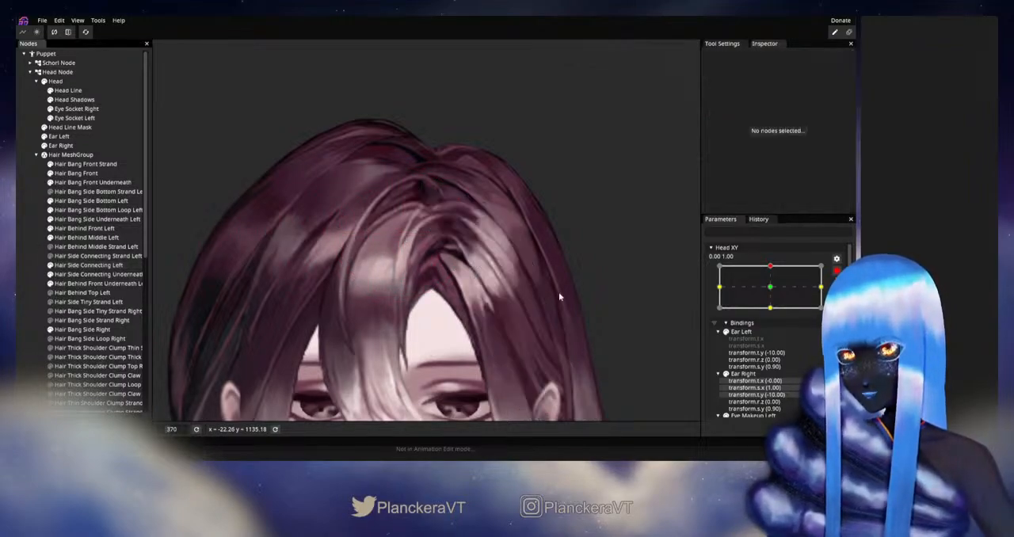
Disarm Head XY and sweep it between the centre and the upward keypoint to examine how the hair deforms
left_click(837, 271)
mouse_move(774, 296)
left_mouse_down()
mouse_move(774, 316)
mouse_move(774, 292)
left_mouse_up()
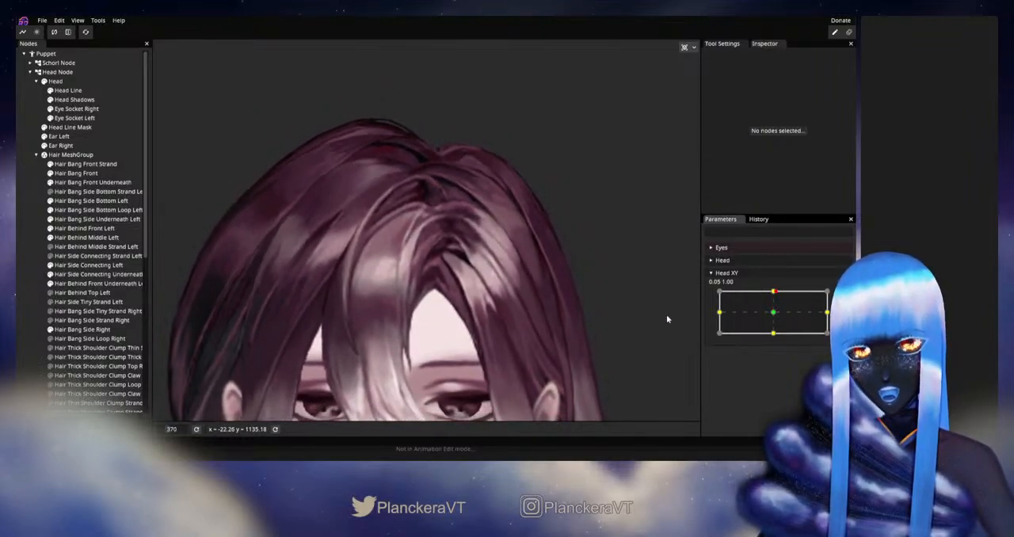
scroll(522, 320, "down", 3)
left_click_drag(522, 320, 544, 279)
left_click_drag(779, 310, 777, 294)
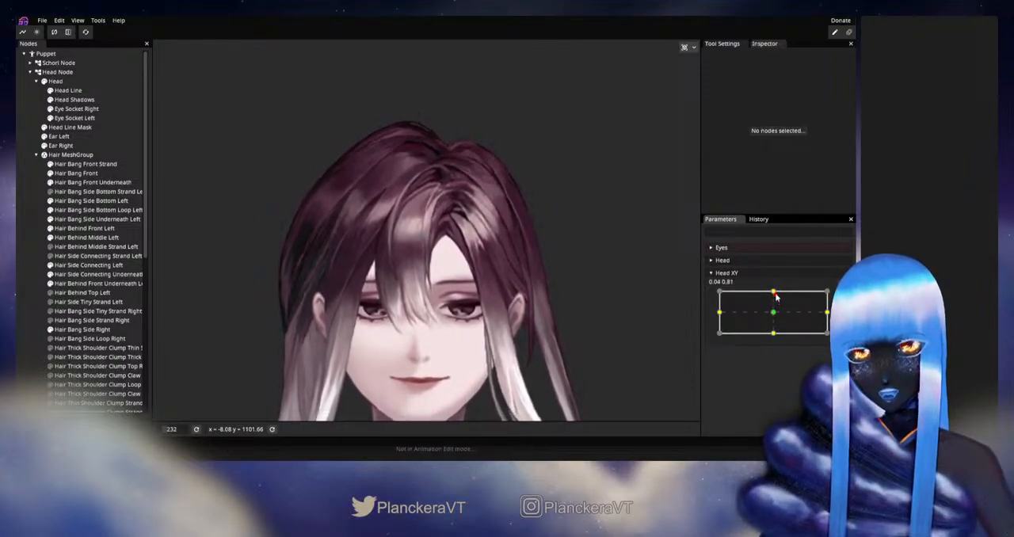
mouse_move(777, 293)
left_mouse_down()
mouse_move(774, 315)
mouse_move(774, 293)
left_mouse_up()
Refine the Hair Side Connecting Left mesh with the brush deform tool at Head XY 0.00, 1.00
scroll(440, 268, "up", 4)
left_click_drag(438, 266, 418, 312)
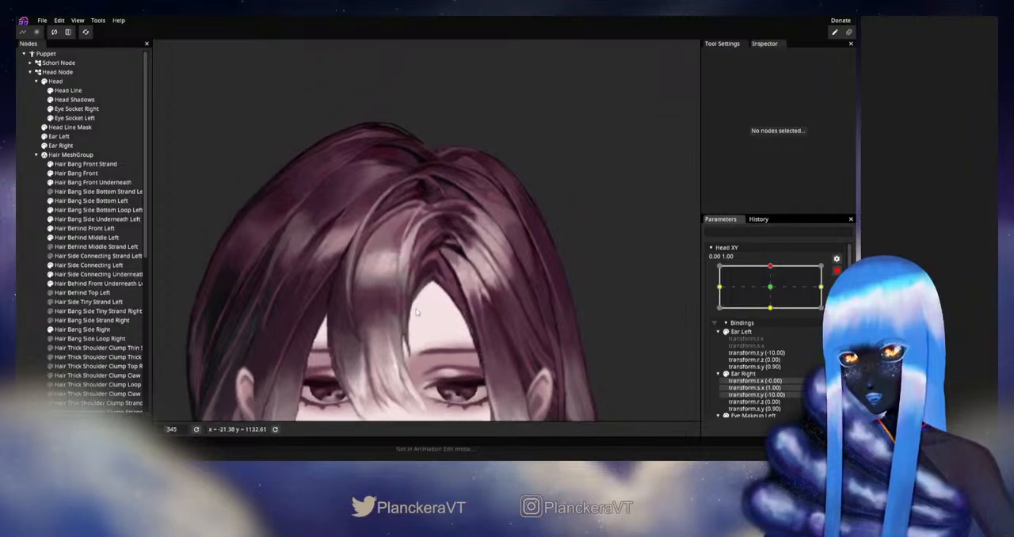
scroll(418, 312, "up", 1)
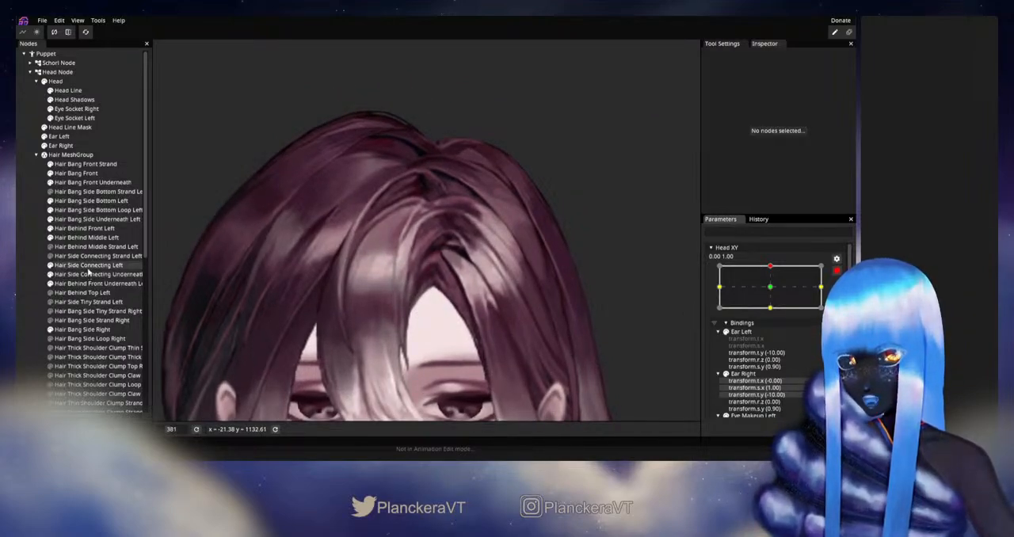
left_click(89, 266)
left_click(163, 82)
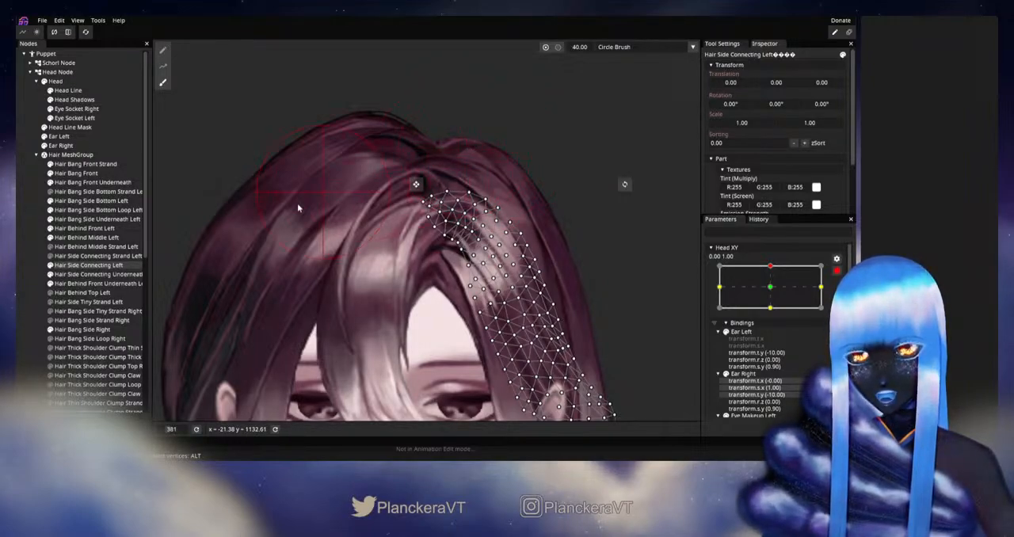
Adjust the upper vertices of Hair Bang Front near the parting at the upward keypoint and preview Head XY disarmed
left_click(87, 172)
scroll(302, 154, "up", 5)
scroll(398, 279, "up", 3)
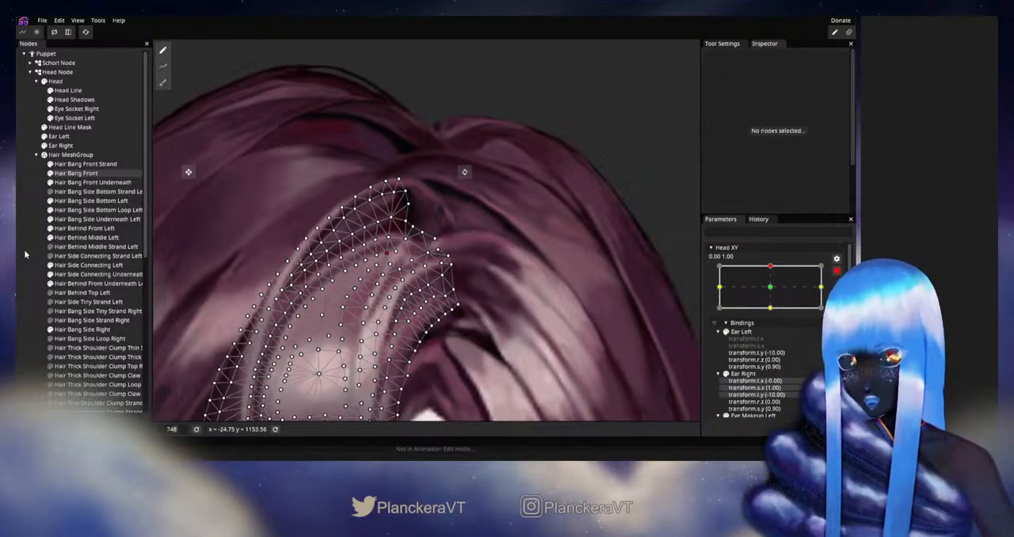
left_click(502, 281)
scroll(496, 278, "down", 3)
scroll(495, 278, "down", 4)
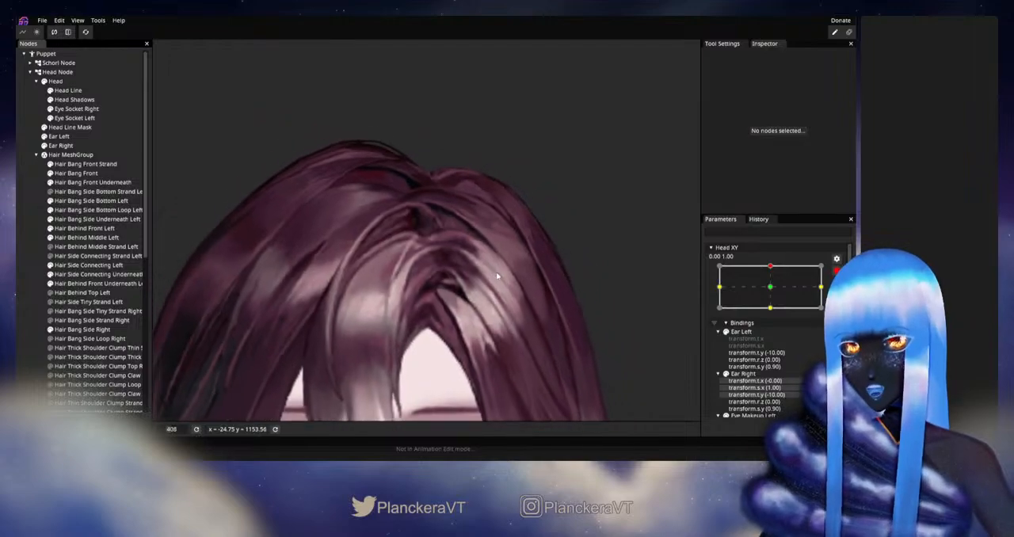
left_click(839, 272)
mouse_move(774, 297)
left_mouse_down()
mouse_move(774, 313)
mouse_move(775, 294)
left_mouse_up()
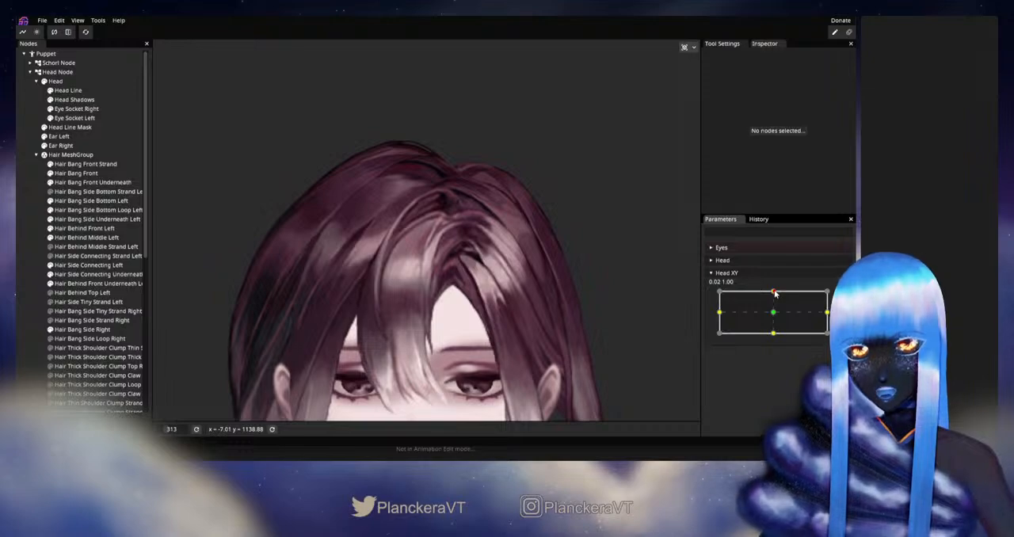
Rearm Head XY at 0.00, 1.00 and move single vertices along Hair Bang Front's upper edge beside the parting
left_click(843, 297)
scroll(450, 276, "up", 5)
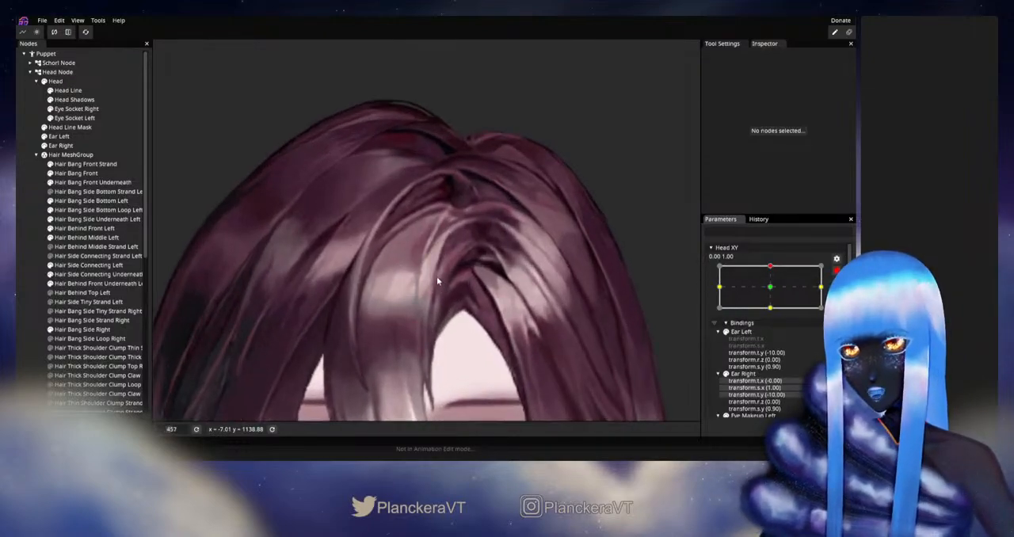
left_click_drag(433, 289, 419, 307)
scroll(419, 307, "up", 2)
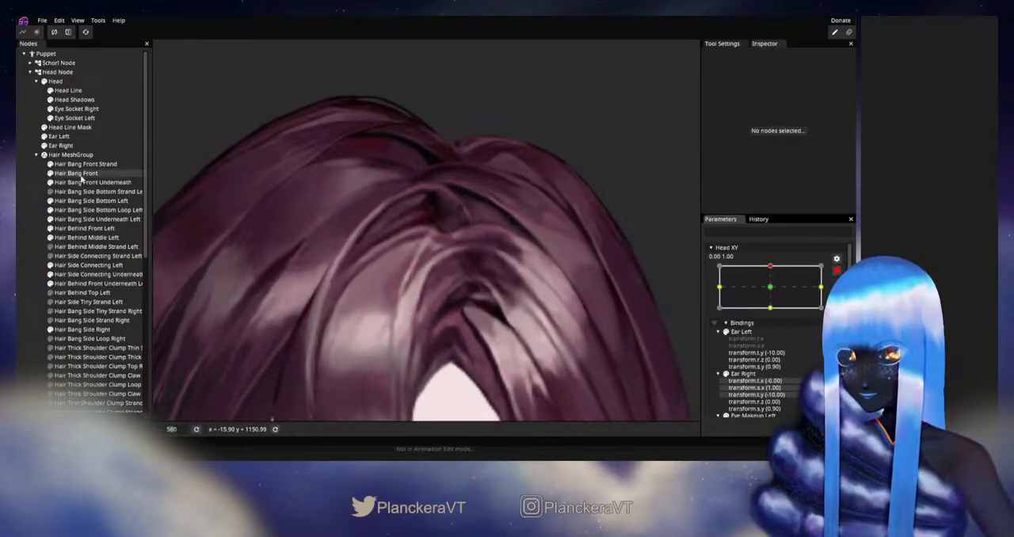
left_click(79, 173)
scroll(491, 278, "up", 4)
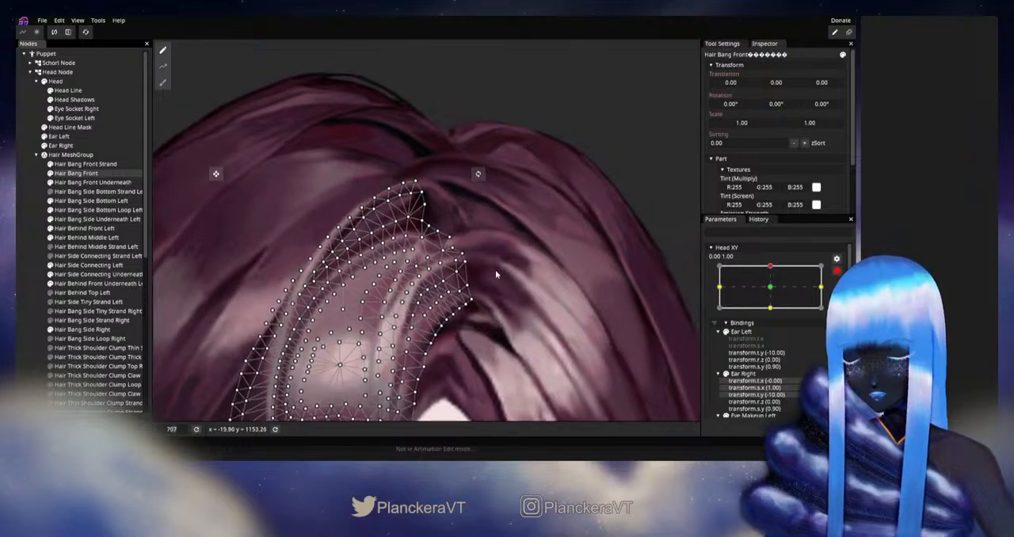
scroll(492, 265, "up", 1)
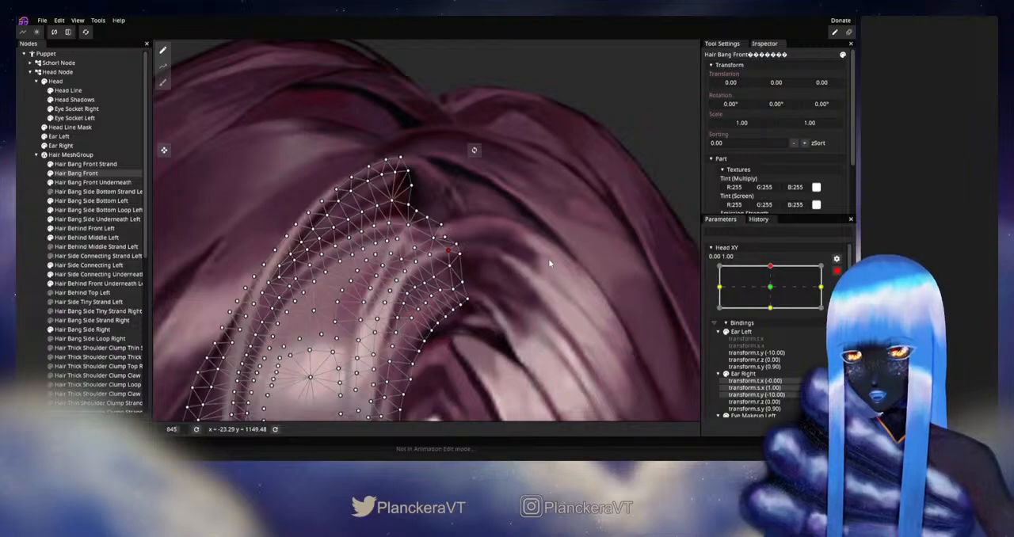
left_click_drag(505, 256, 488, 265)
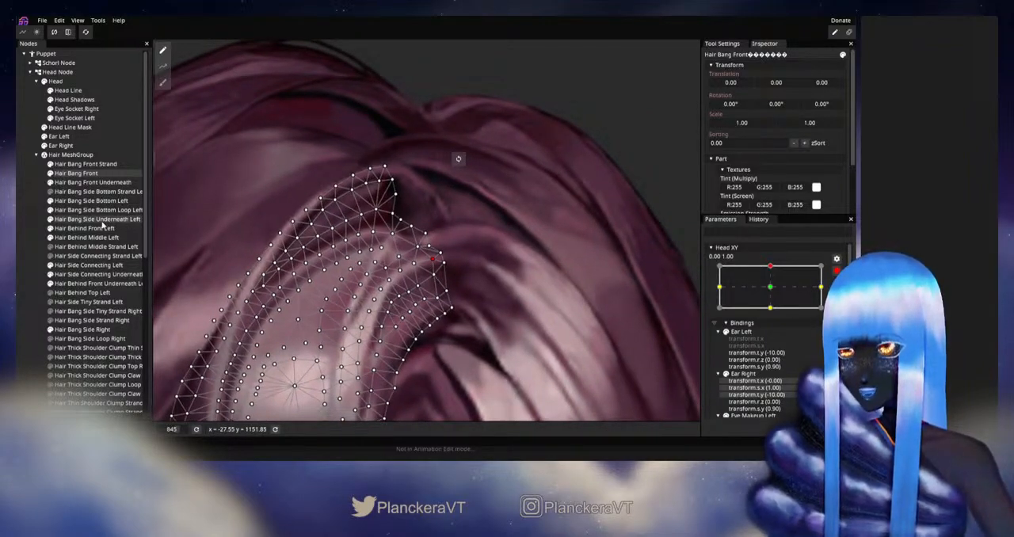
Adjust the top vertices of Hair Side Connecting Left where the strand meets the parting, for Head XY 0.00, 1.00
left_click(86, 265)
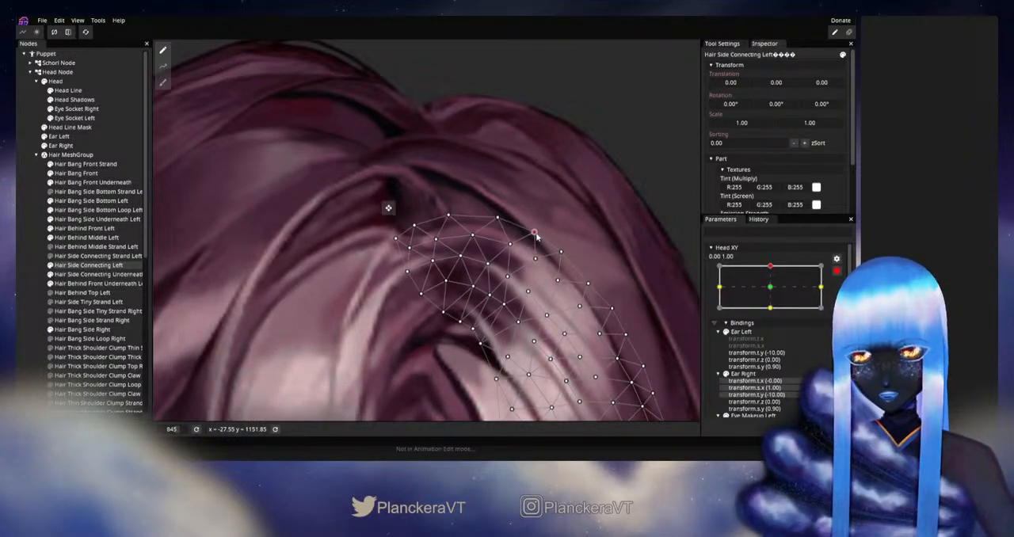
left_click(479, 297)
scroll(478, 300, "down", 5)
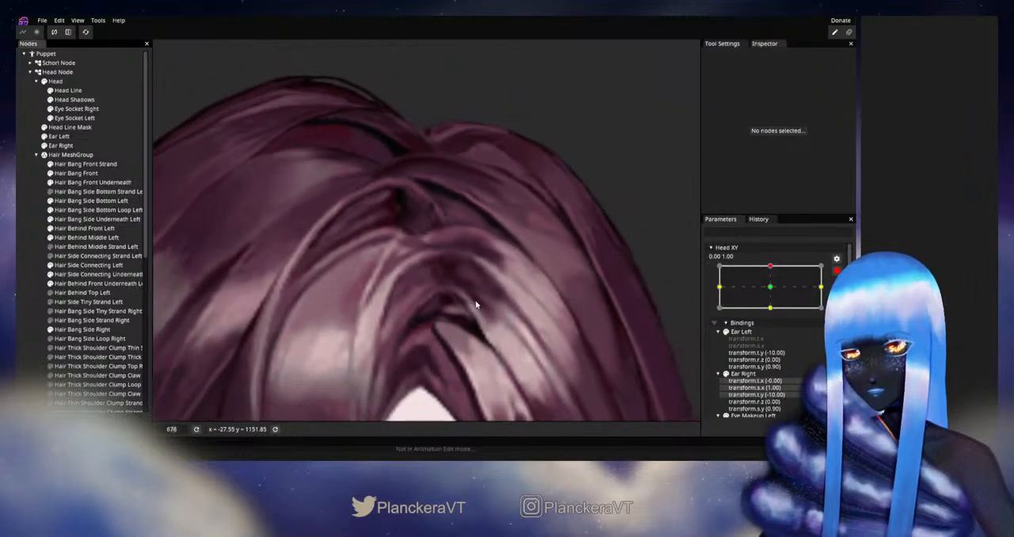
scroll(478, 301, "down", 2)
left_click_drag(478, 301, 500, 279)
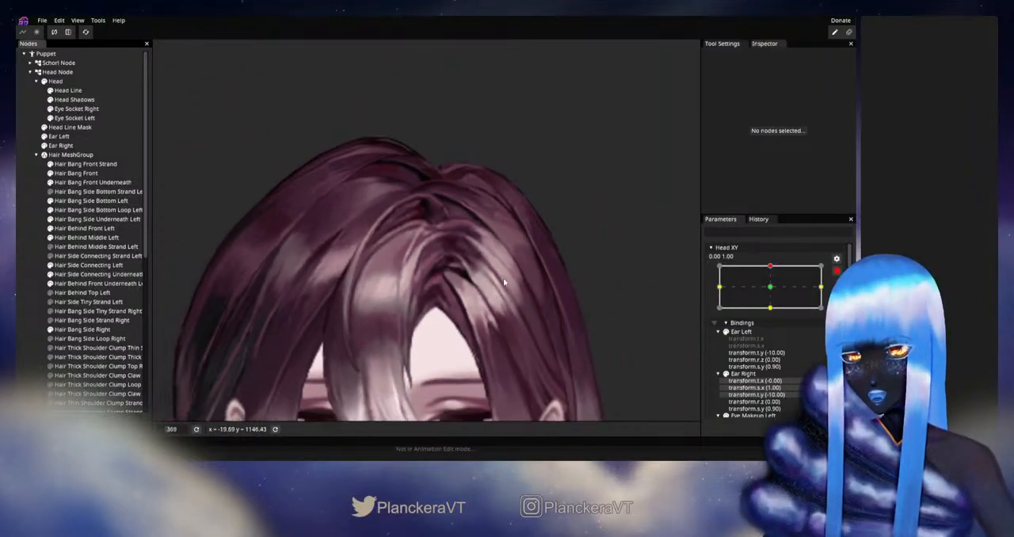
scroll(457, 258, "up", 2)
scroll(456, 256, "up", 2)
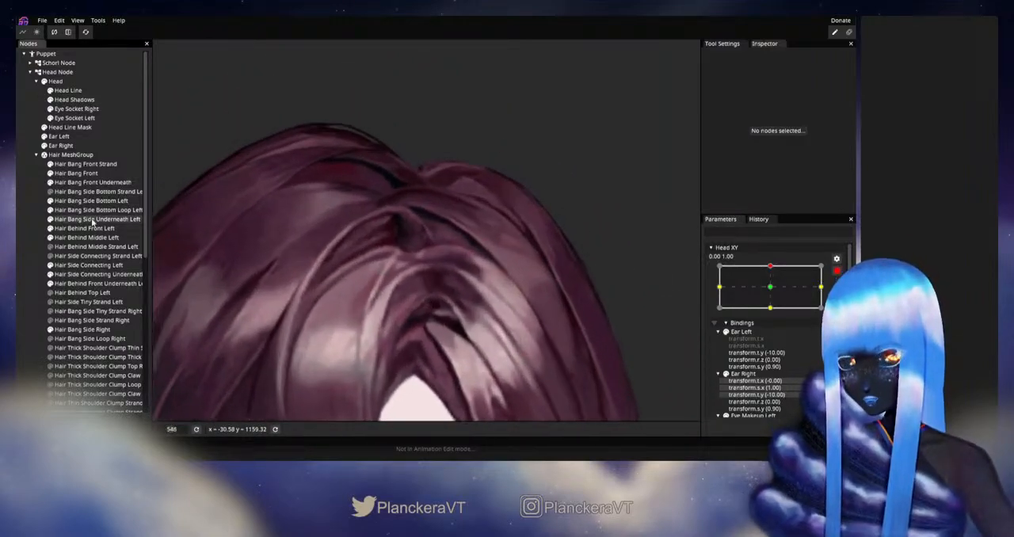
left_click(80, 268)
scroll(399, 274, "up", 3)
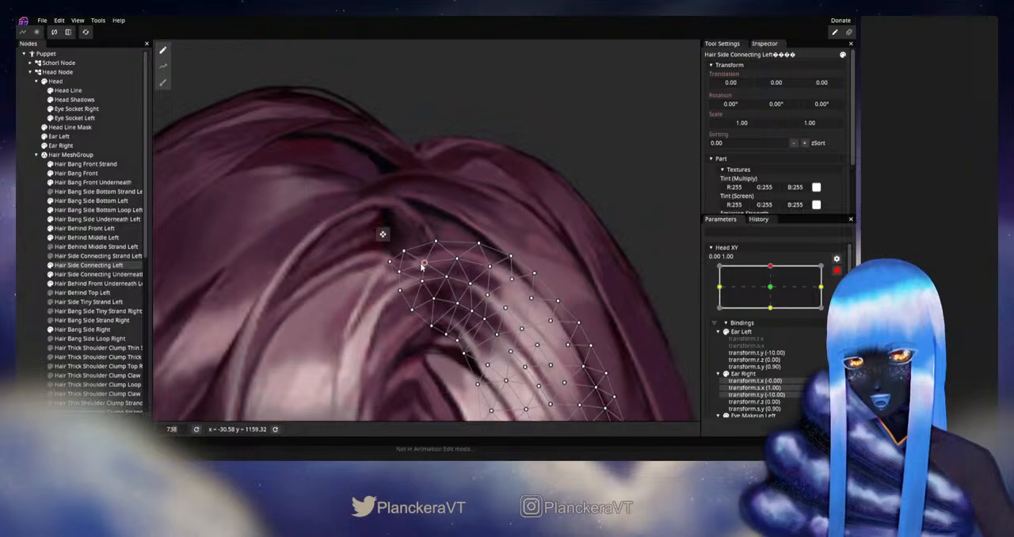
Correct the vertices of Hair Bang Front bordering the side strand, and preview the head motion with Head XY disarmed
left_click(76, 173)
scroll(420, 281, "up", 2)
scroll(411, 267, "up", 1)
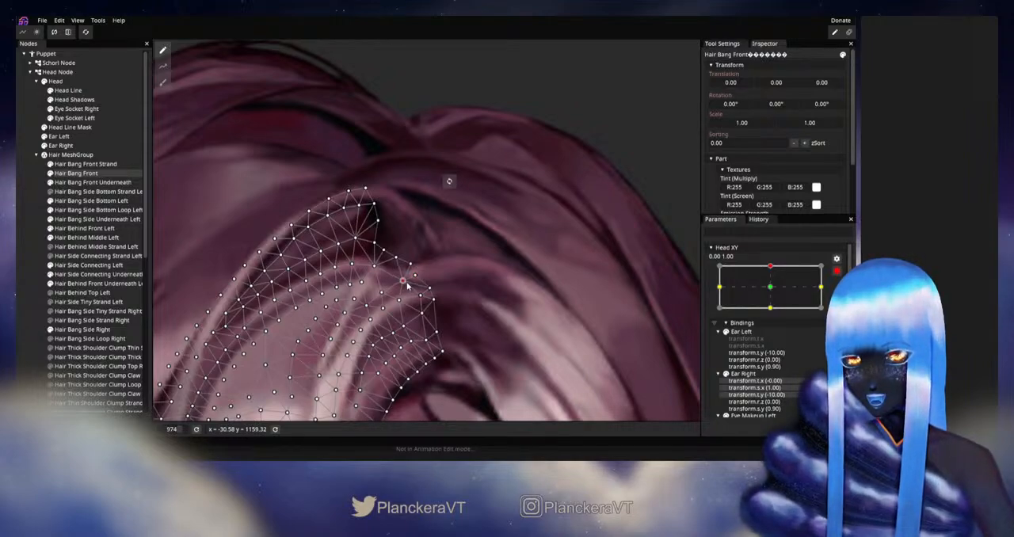
left_click(26, 270)
scroll(481, 306, "down", 8)
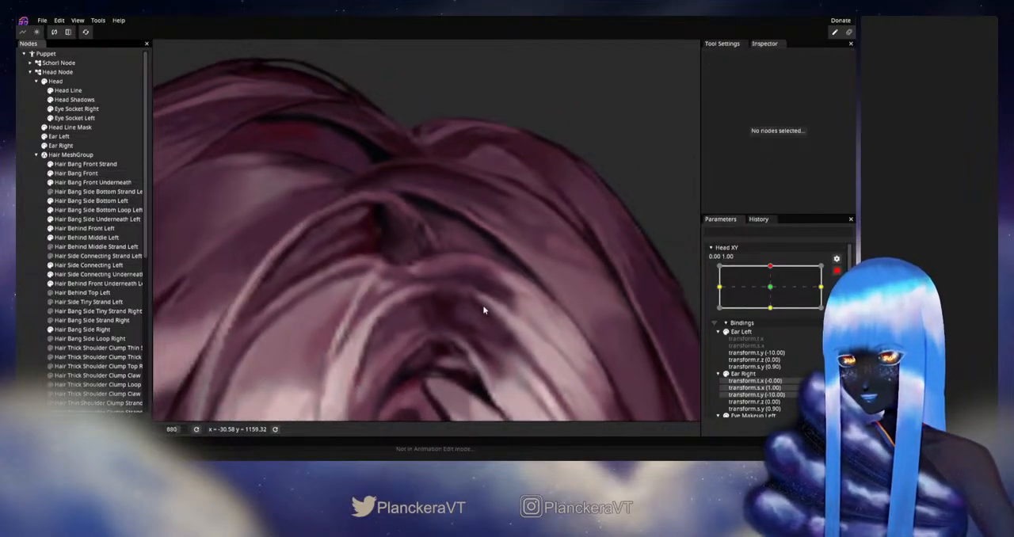
scroll(481, 317, "down", 8)
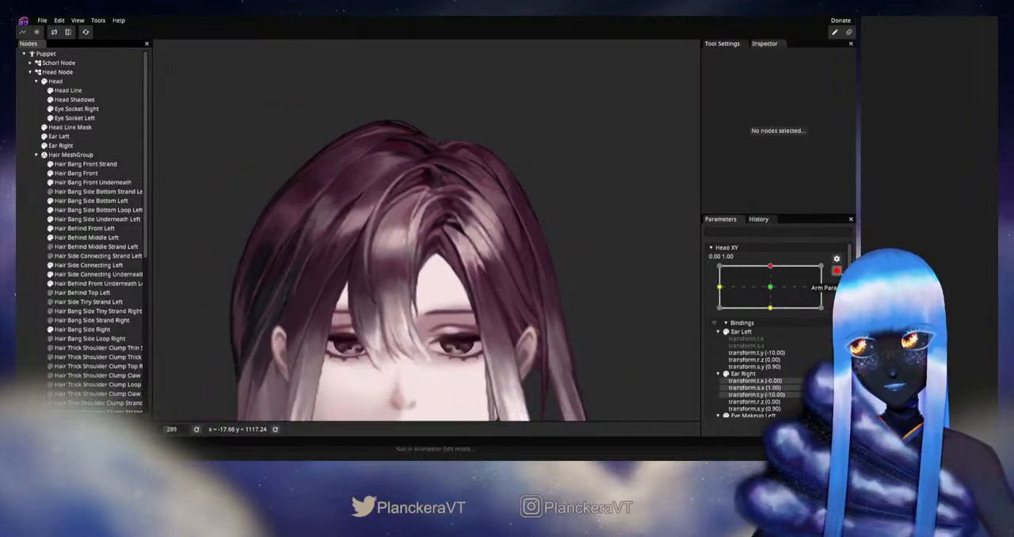
left_click(836, 270)
mouse_move(774, 295)
left_mouse_down()
mouse_move(773, 315)
mouse_move(774, 293)
left_mouse_up()
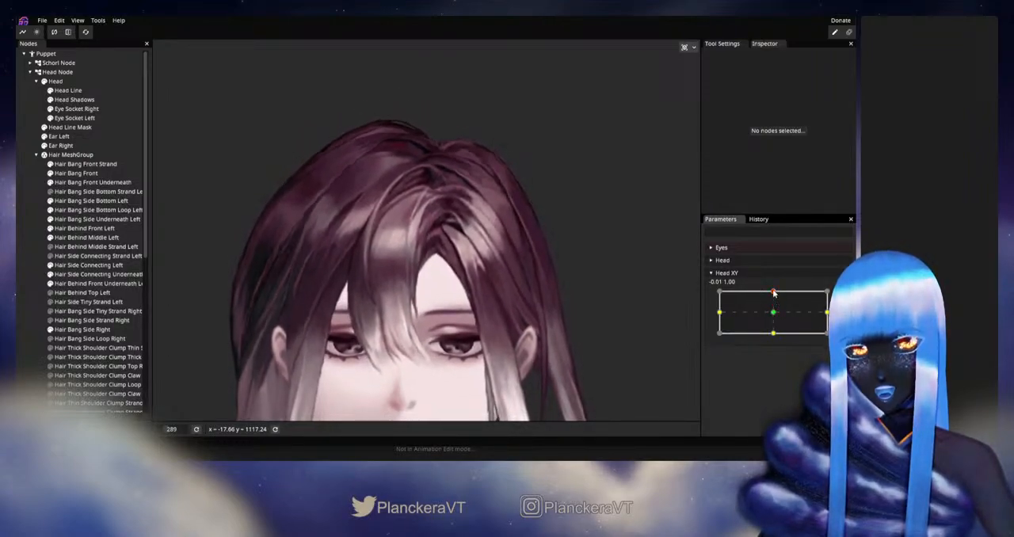
Rearm Head XY at 0.00, 1.00 and fine-tune the inner vertices at the upper end of Hair Bang Front
scroll(412, 235, "up", 10)
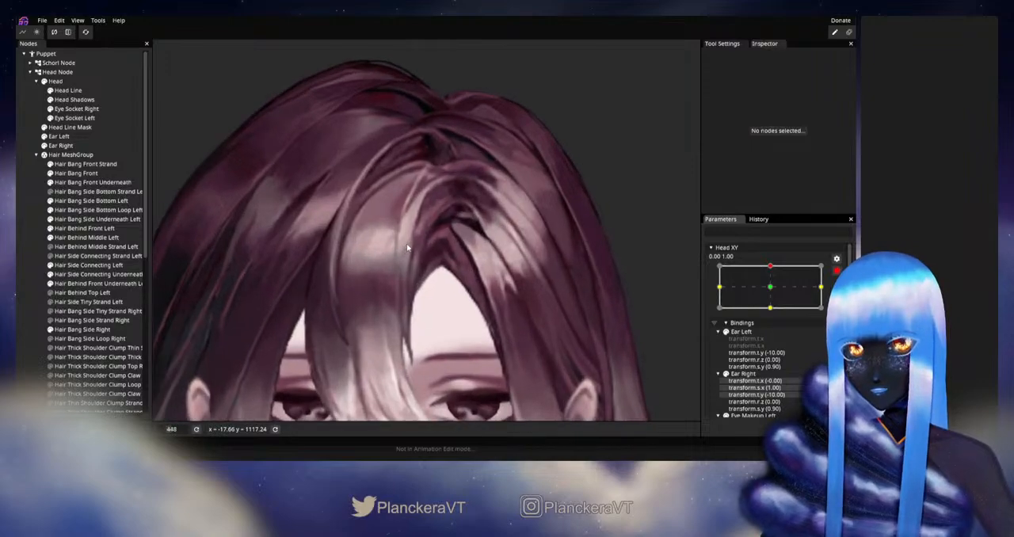
scroll(420, 233, "up", 4)
left_click(409, 230)
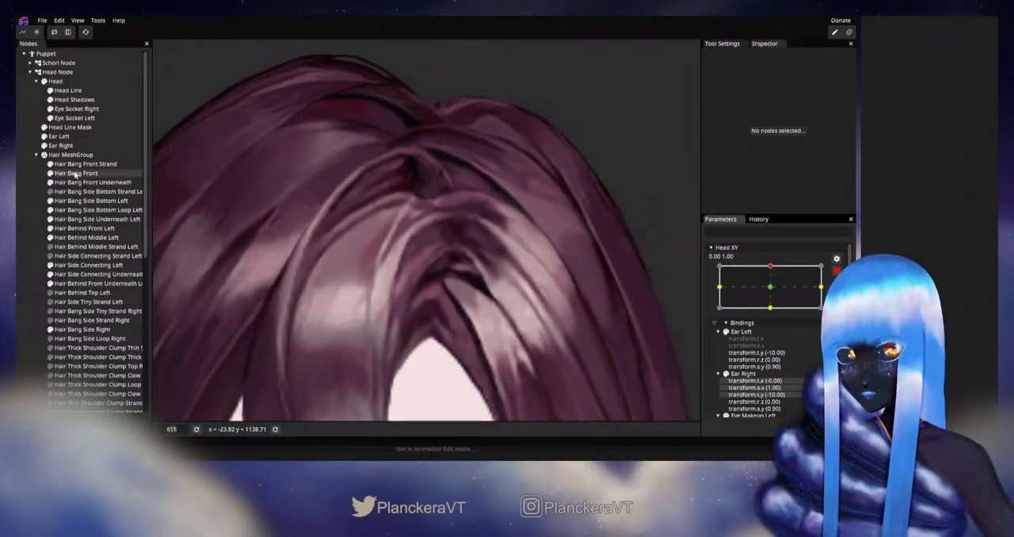
scroll(408, 230, "up", 6)
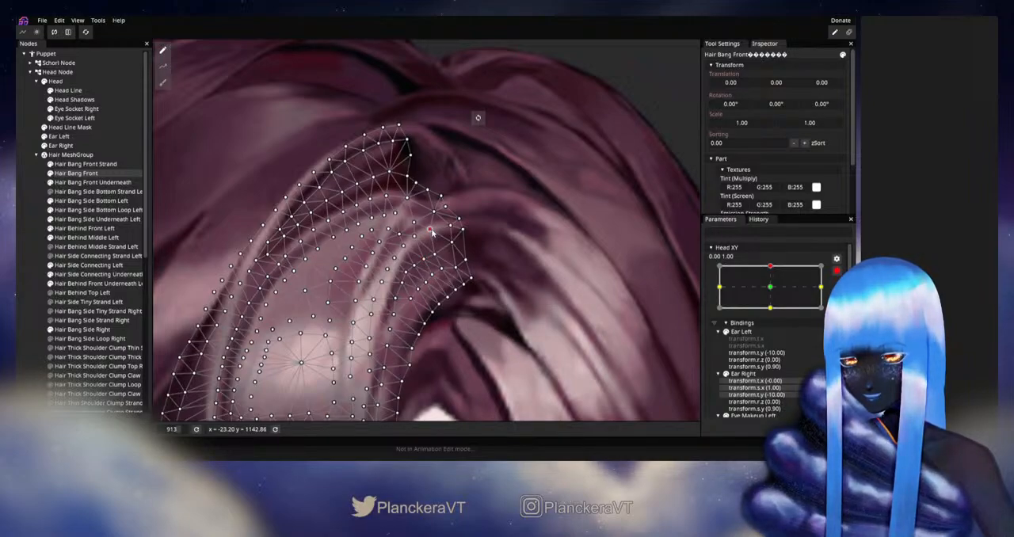
Disarm Head XY and sweep it between centre and its upward extreme to check how the front hair moves
left_click(30, 254)
scroll(453, 297, "down", 5)
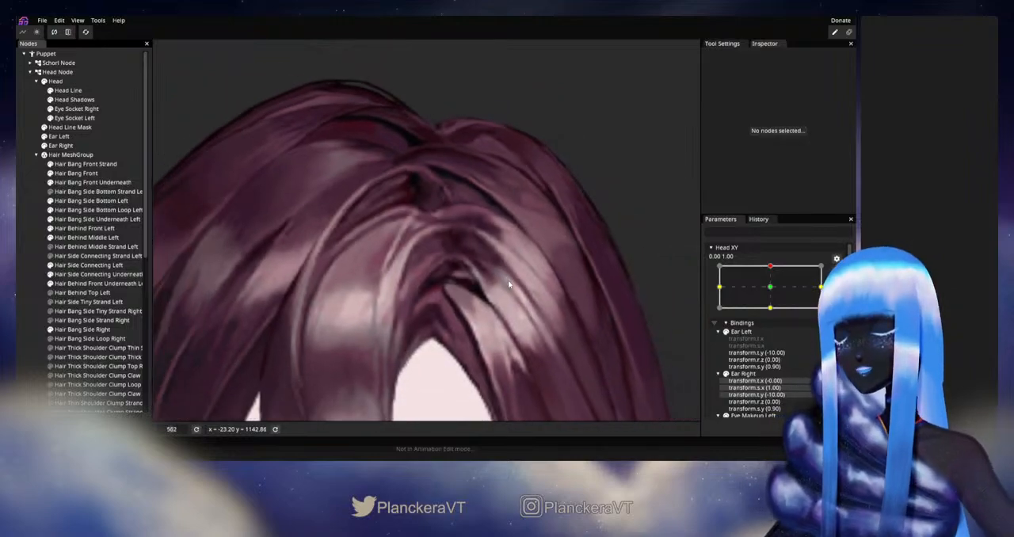
scroll(508, 279, "down", 3)
left_click(834, 277)
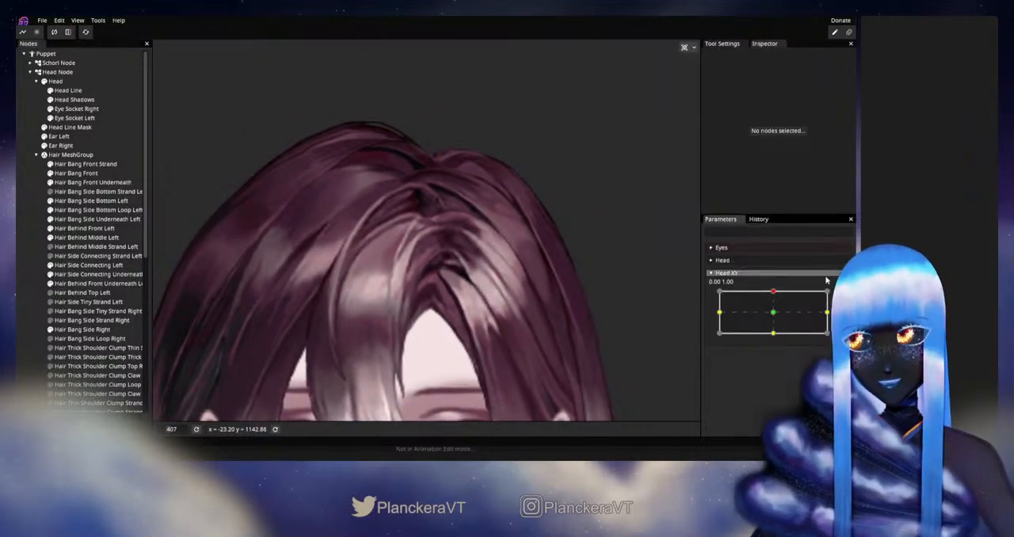
left_click_drag(773, 292, 775, 314)
left_click_drag(774, 304, 774, 294)
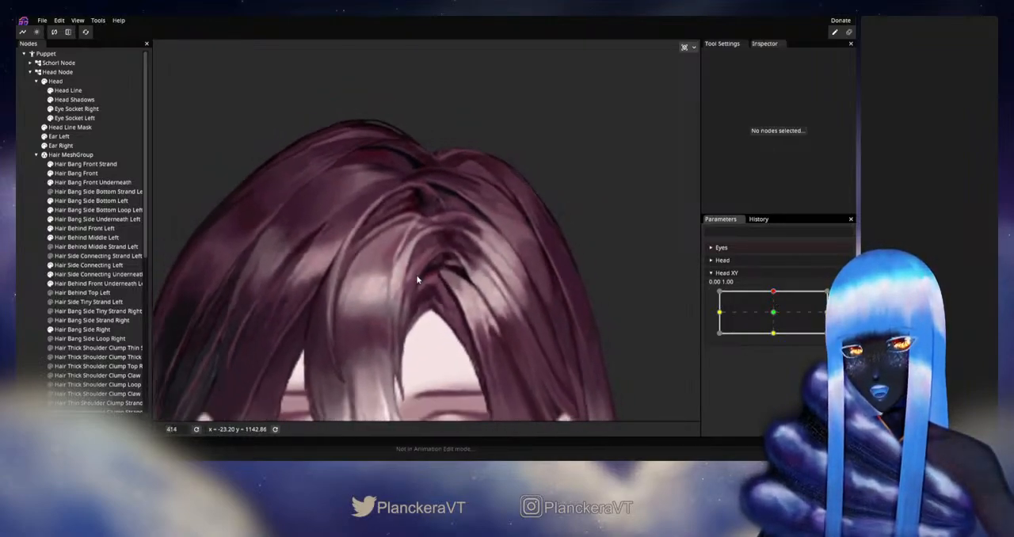
scroll(400, 250, "down", 3)
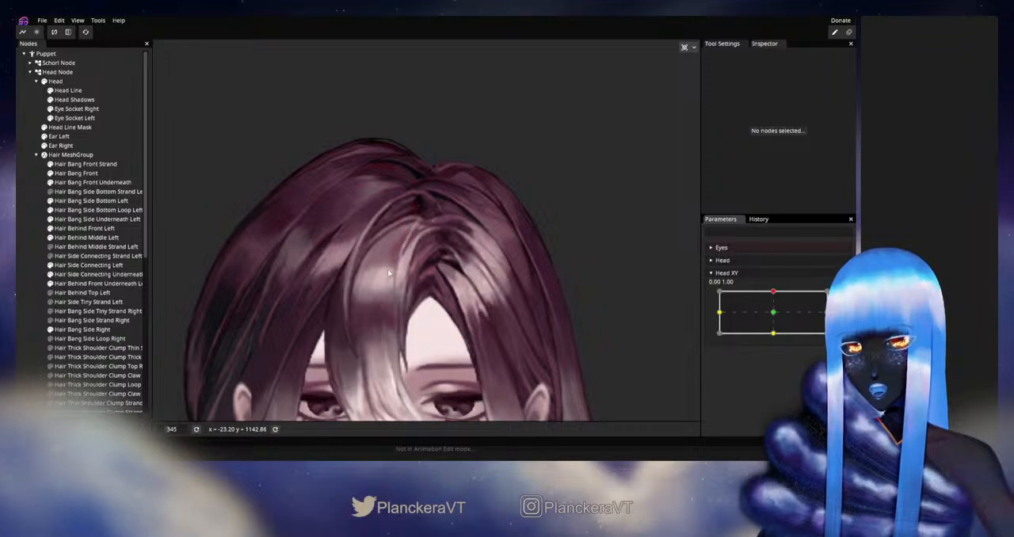
left_click_drag(771, 295, 774, 307)
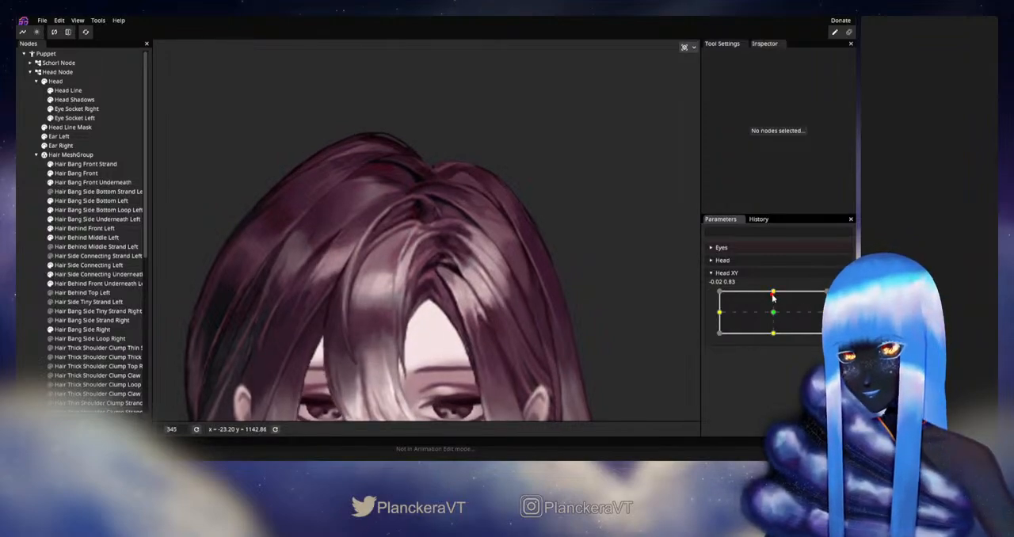
left_click_drag(774, 311, 775, 293)
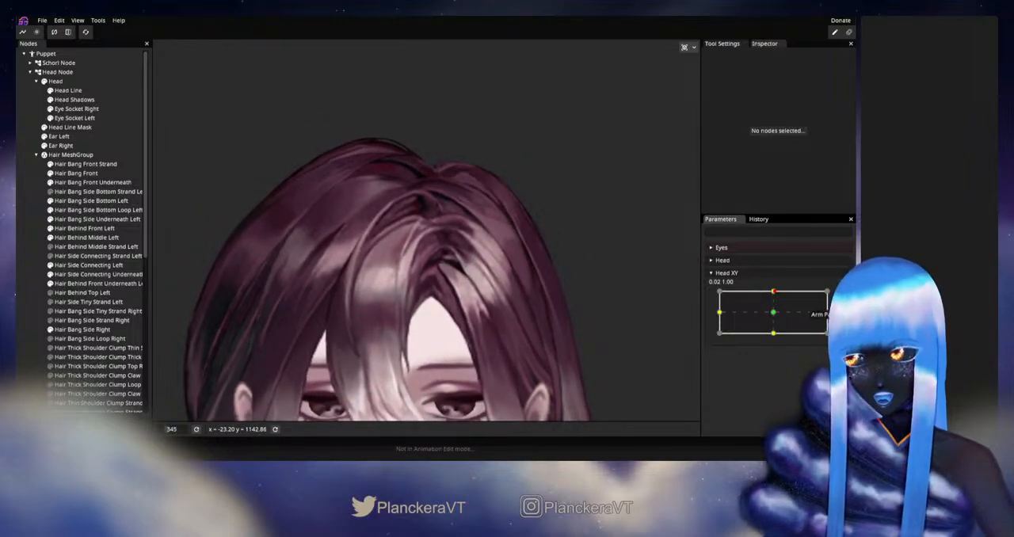
Rearm Head XY at 0.00, 1.00 and adjust the Hair Bang Front vertices at the end bordering the side strand
left_click(842, 296)
scroll(345, 296, "up", 10)
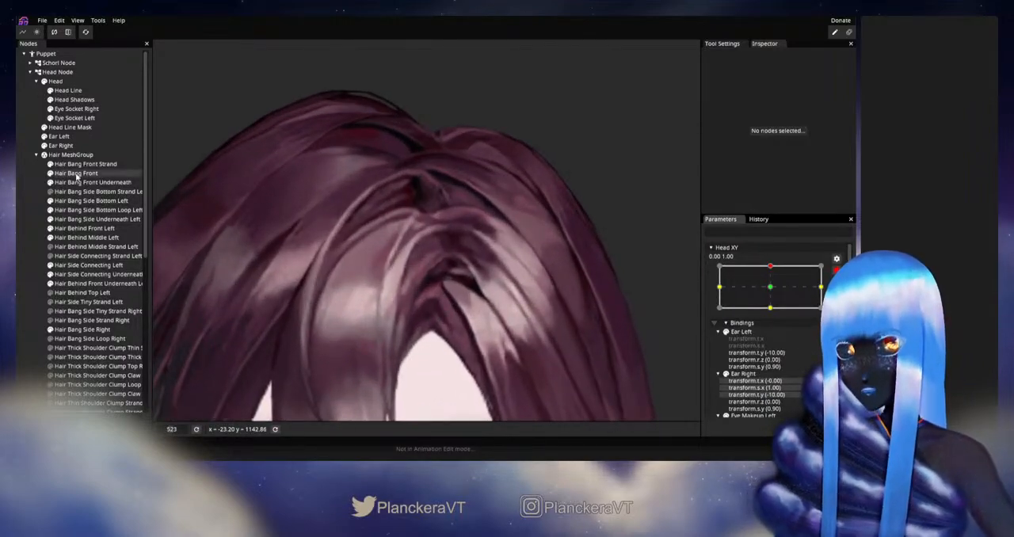
left_click(77, 173)
scroll(434, 270, "up", 8)
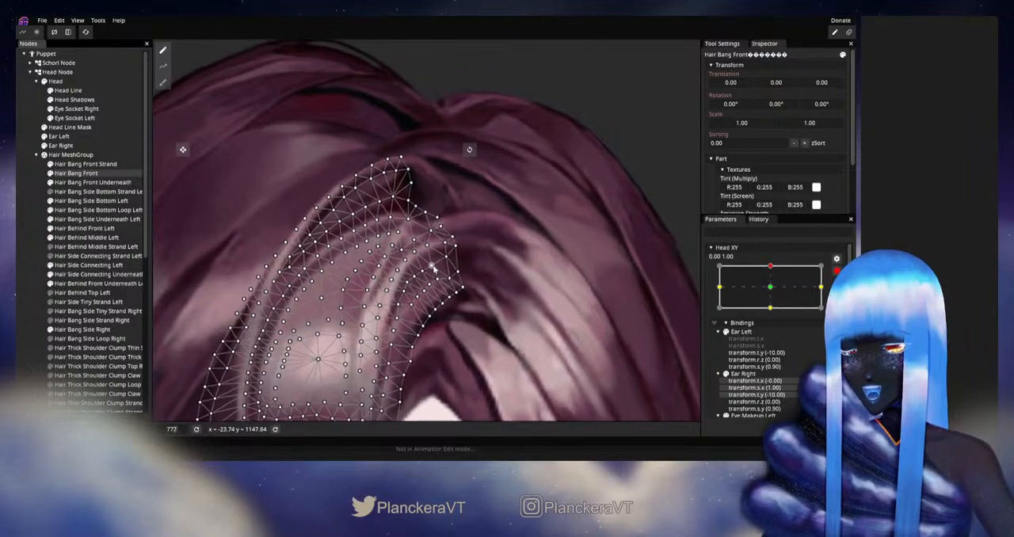
scroll(431, 268, "up", 4)
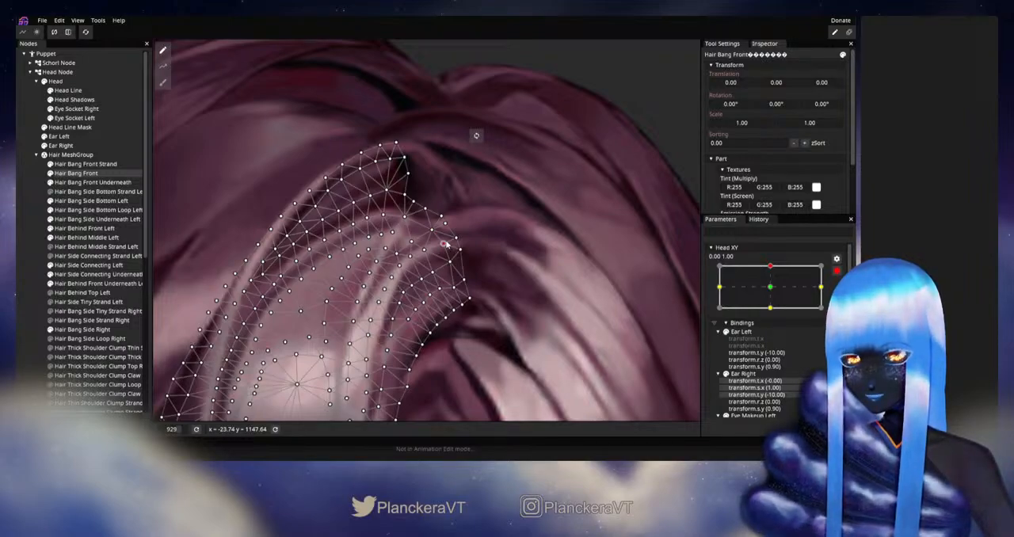
left_click(38, 240)
scroll(515, 282, "down", 14)
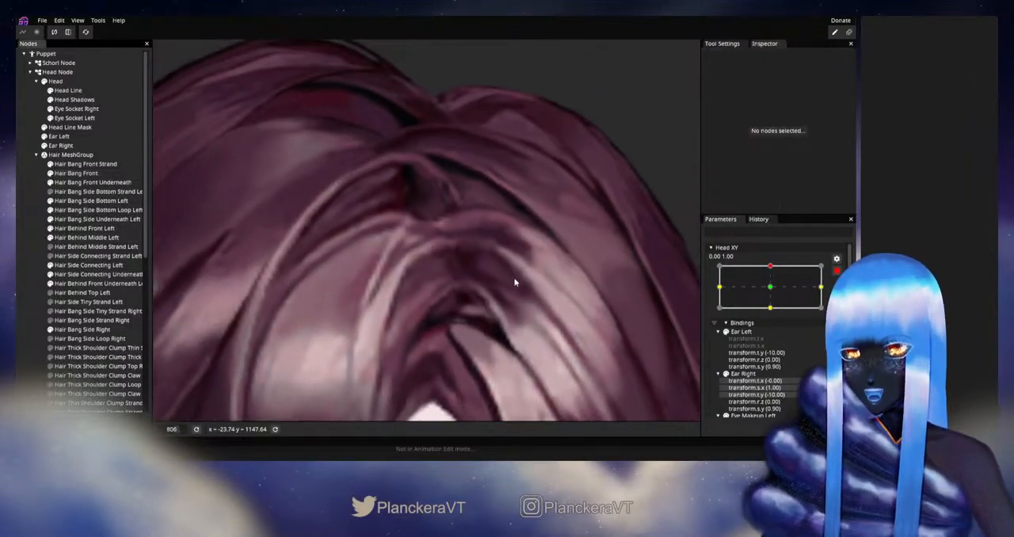
Reposition the inner vertices at the upper end of Hair Side Connecting Left for Head XY 0.00, 1.00
left_click(87, 265)
scroll(404, 250, "up", 2)
scroll(428, 250, "up", 7)
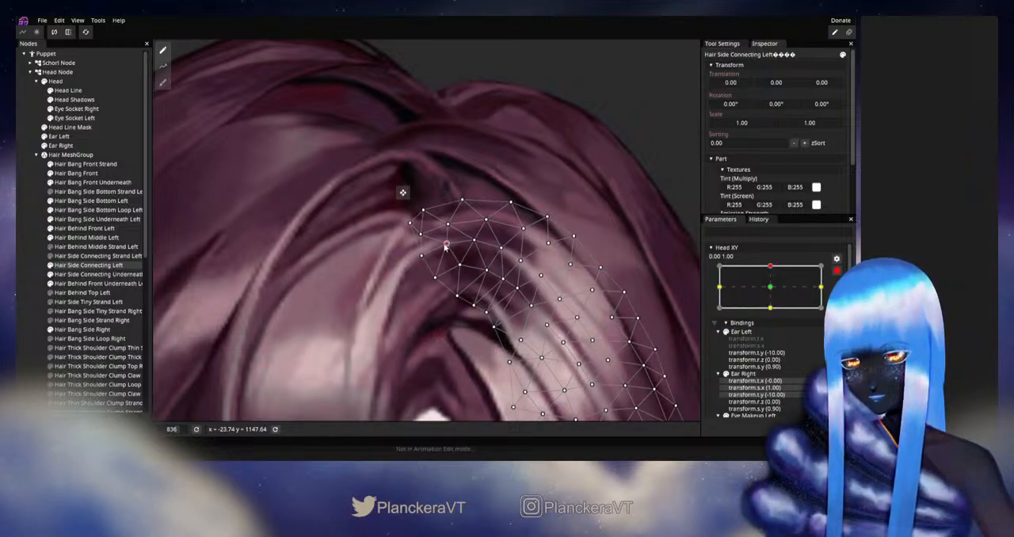
left_click(24, 289)
Preview the upward head tilt with Head XY disarmed to check the join between front bang and side strand
scroll(480, 317, "down", 6)
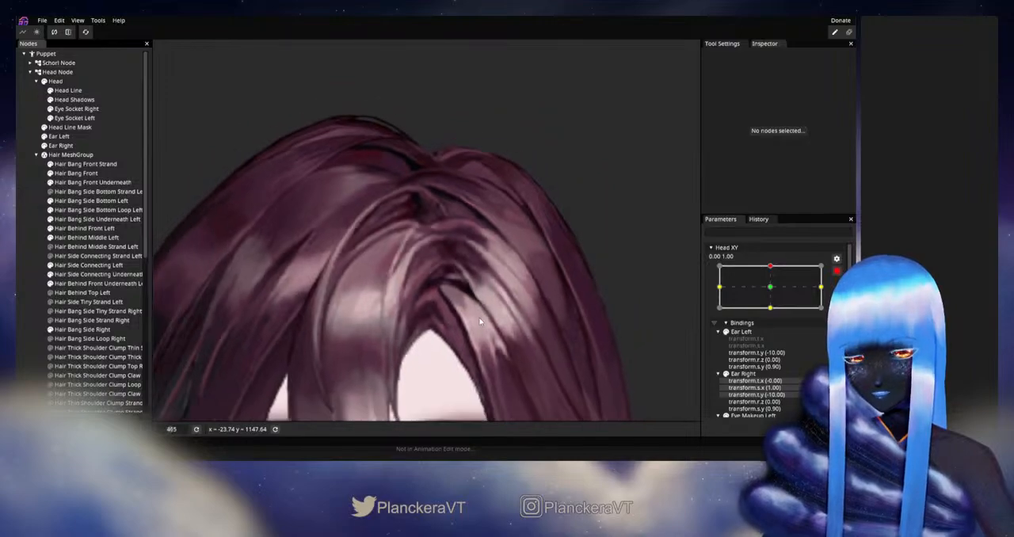
scroll(480, 322, "down", 3)
left_click_drag(466, 320, 477, 290)
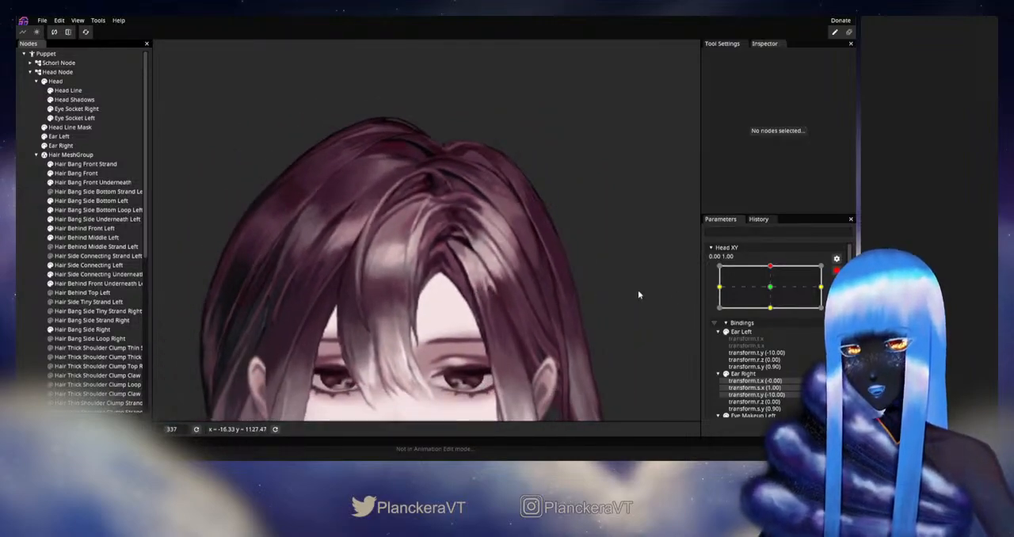
left_click(836, 270)
mouse_move(774, 294)
left_mouse_down()
mouse_move(774, 314)
mouse_move(775, 295)
left_mouse_up()
Rearm Head XY at 0.00, 1.00 and refine the Hair Bang Front vertices around its upper highlight streak
left_click(842, 296)
scroll(399, 224, "up", 6)
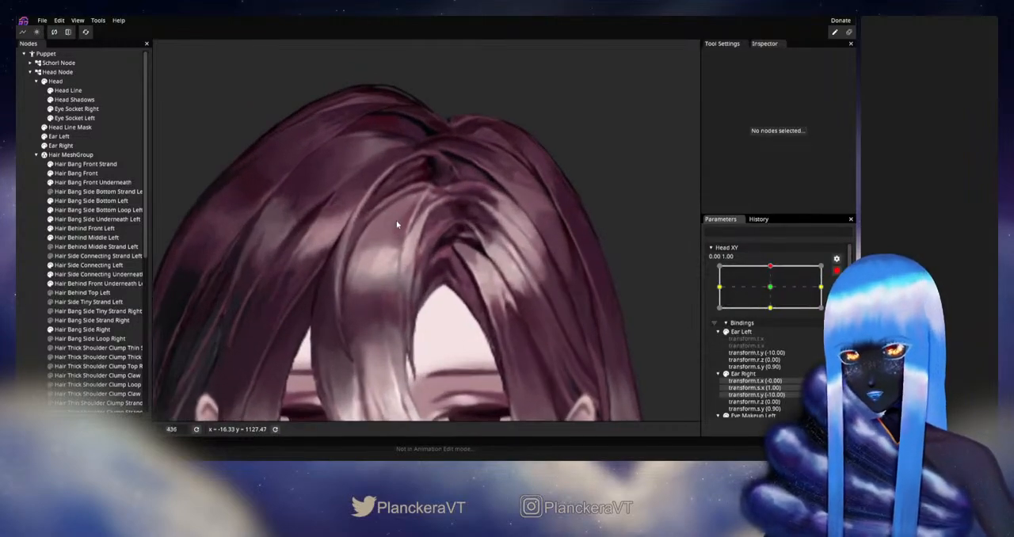
left_click_drag(410, 220, 385, 288)
scroll(385, 287, "up", 3)
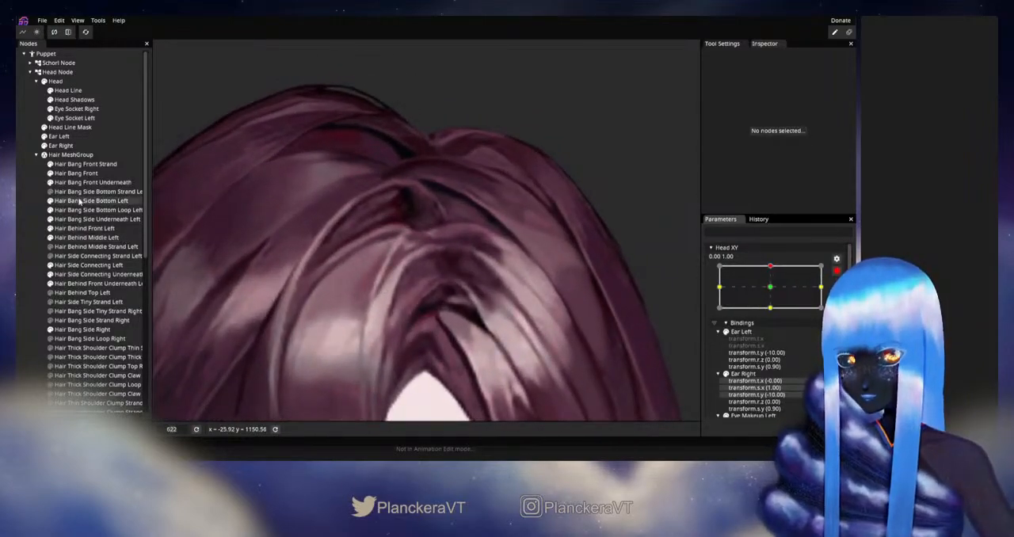
left_click(77, 173)
scroll(473, 302, "up", 5)
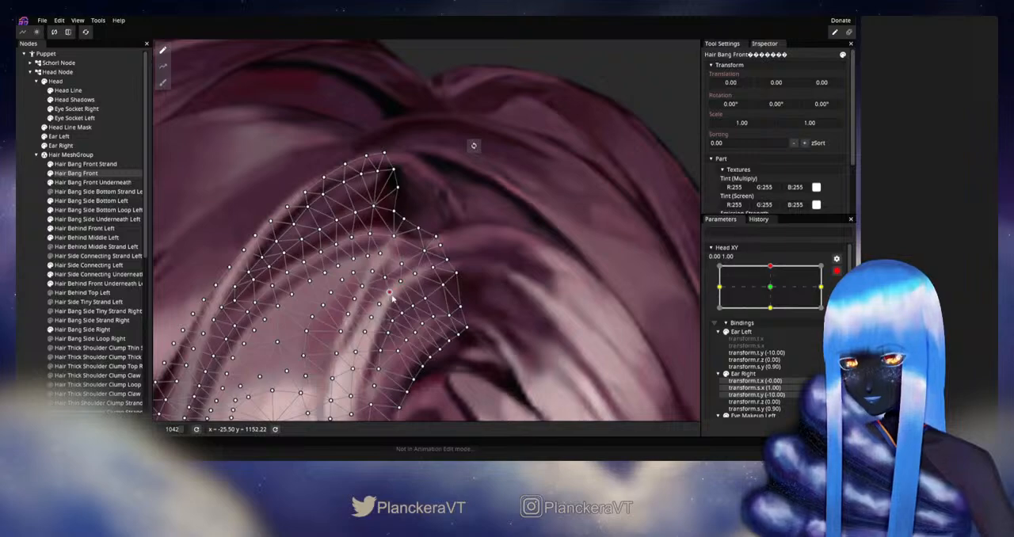
left_click(491, 298)
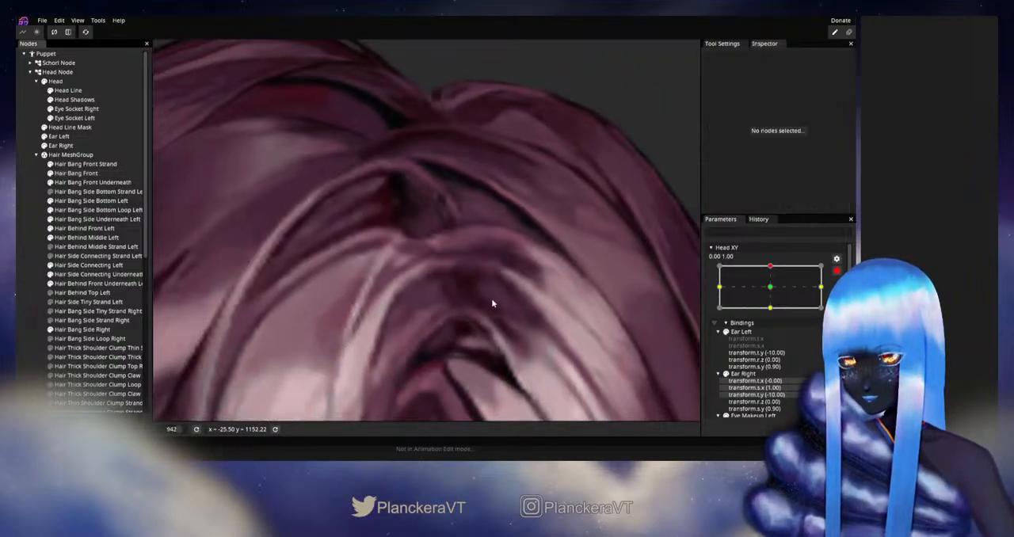
Disarm Head XY and move it around the upward position to check the front bang's highlight streak
scroll(490, 301, "down", 6)
scroll(492, 305, "down", 5)
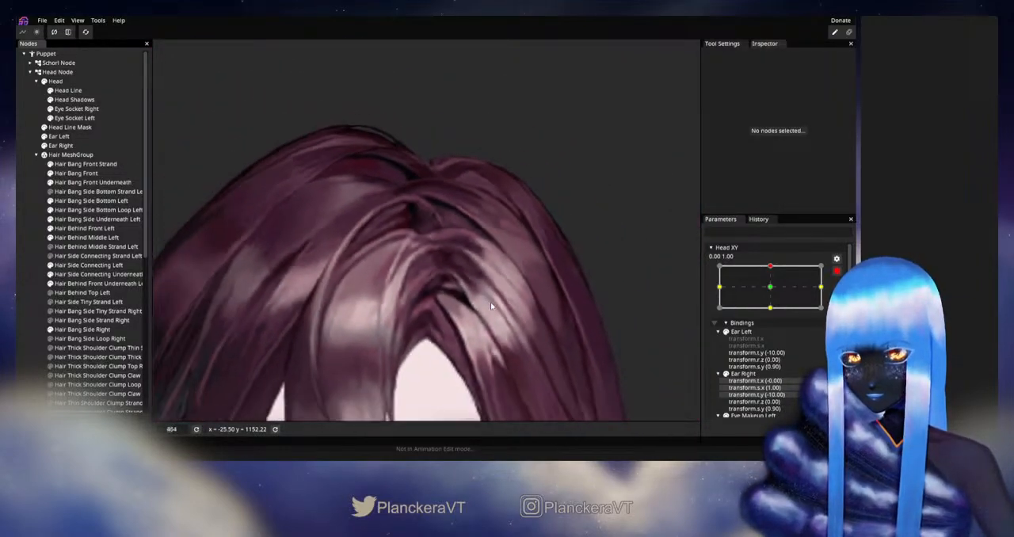
left_click(837, 271)
mouse_move(775, 293)
left_mouse_down()
mouse_move(774, 315)
mouse_move(776, 293)
left_mouse_up()
Rearm Head XY at 0.00, 1.00 and smooth the Hair Bang Front vertices along the inner side of the highlight
left_click(842, 295)
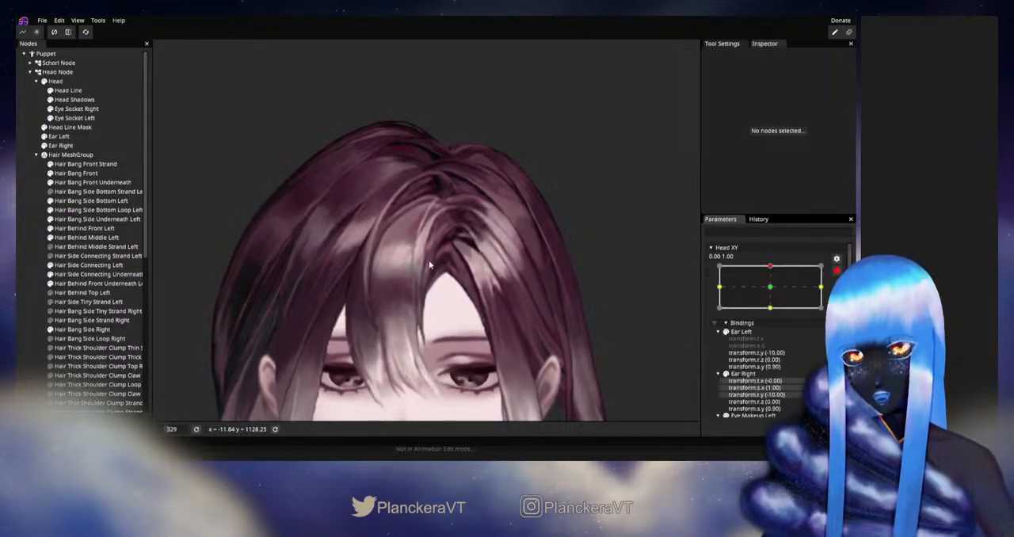
scroll(399, 263, "up", 6)
scroll(400, 262, "up", 5)
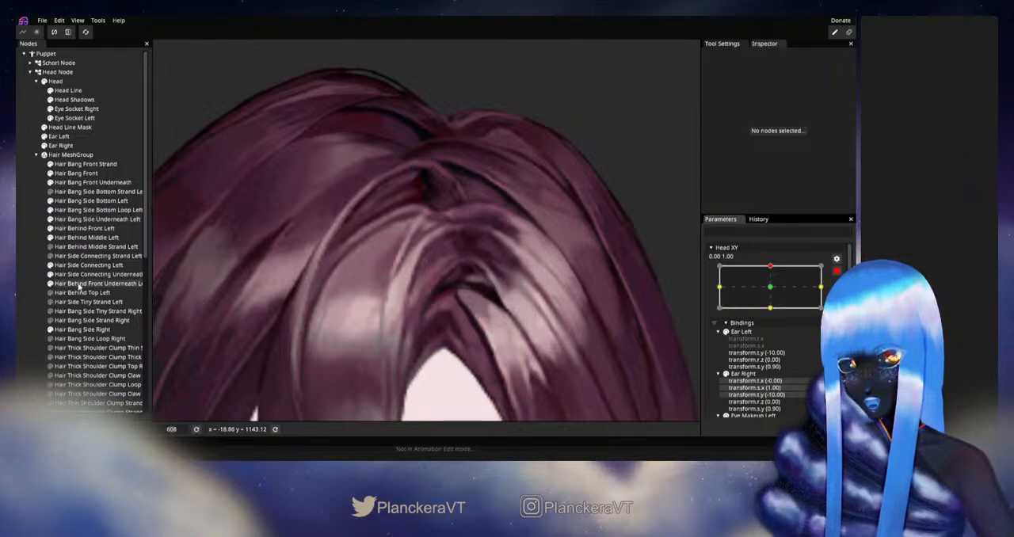
left_click(79, 173)
scroll(428, 238, "up", 10)
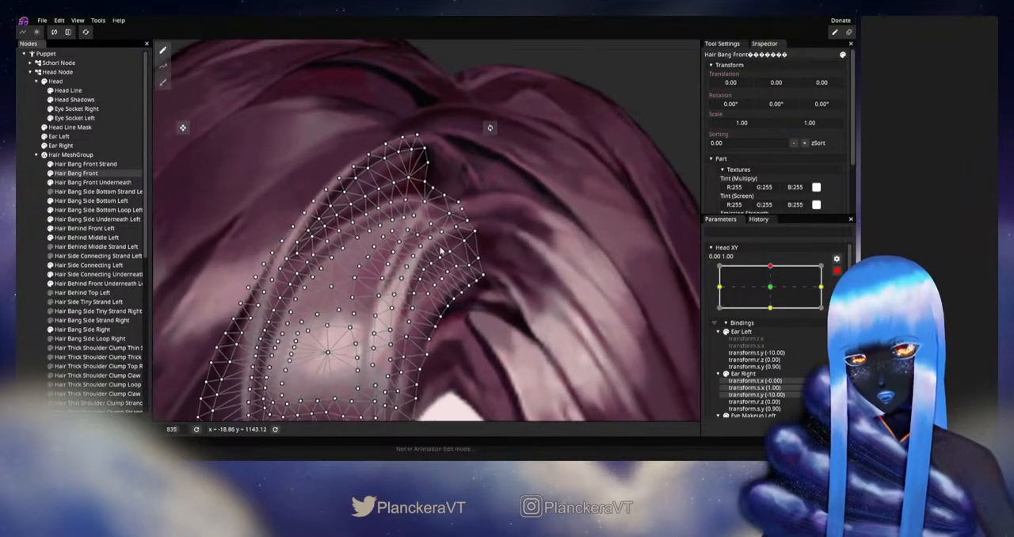
scroll(438, 264, "up", 1)
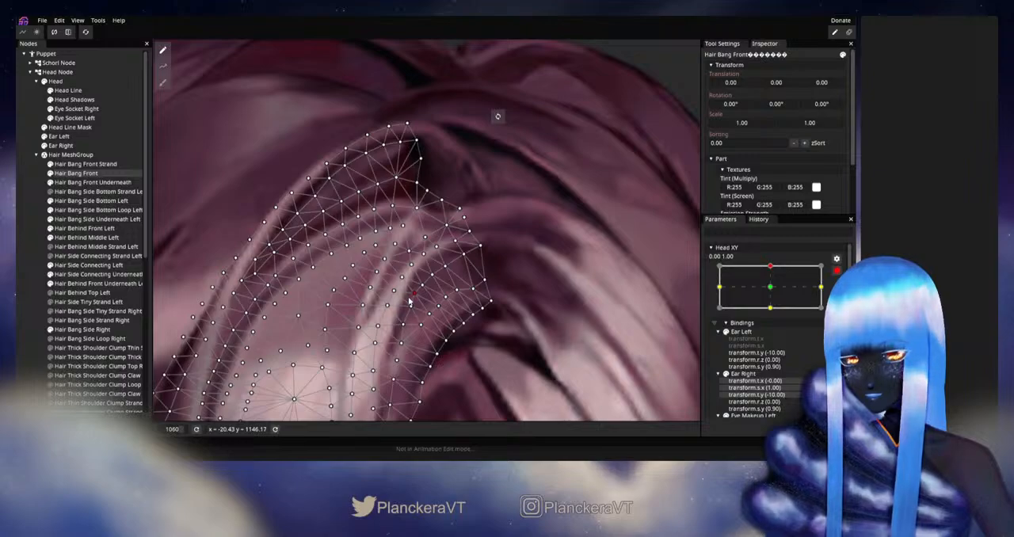
left_click(31, 273)
Preview the Head XY upward motion disarmed to check the smoothness of the upper front bang
scroll(516, 290, "down", 5)
scroll(516, 296, "down", 4)
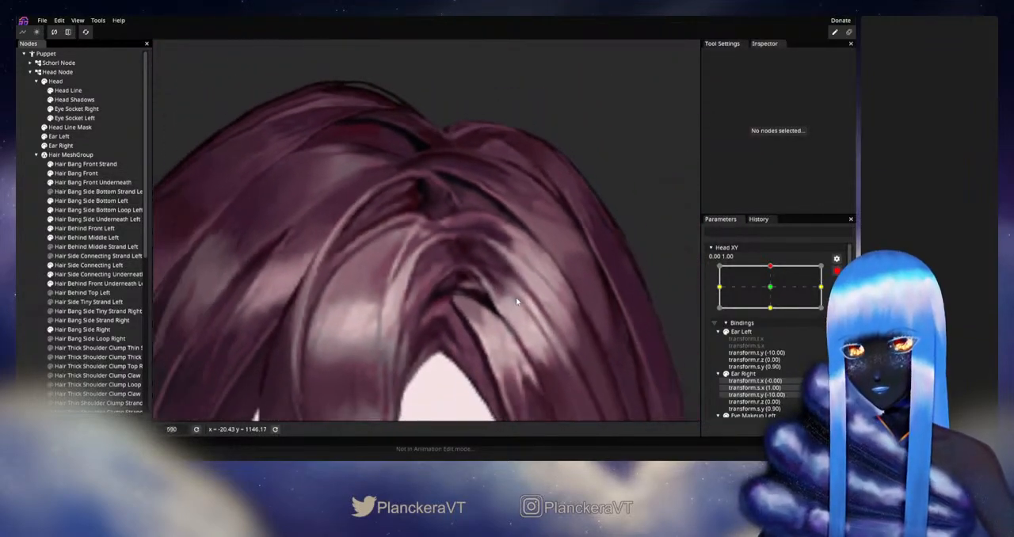
left_click(836, 271)
mouse_move(774, 293)
left_mouse_down()
mouse_move(773, 313)
mouse_move(773, 293)
left_mouse_up()
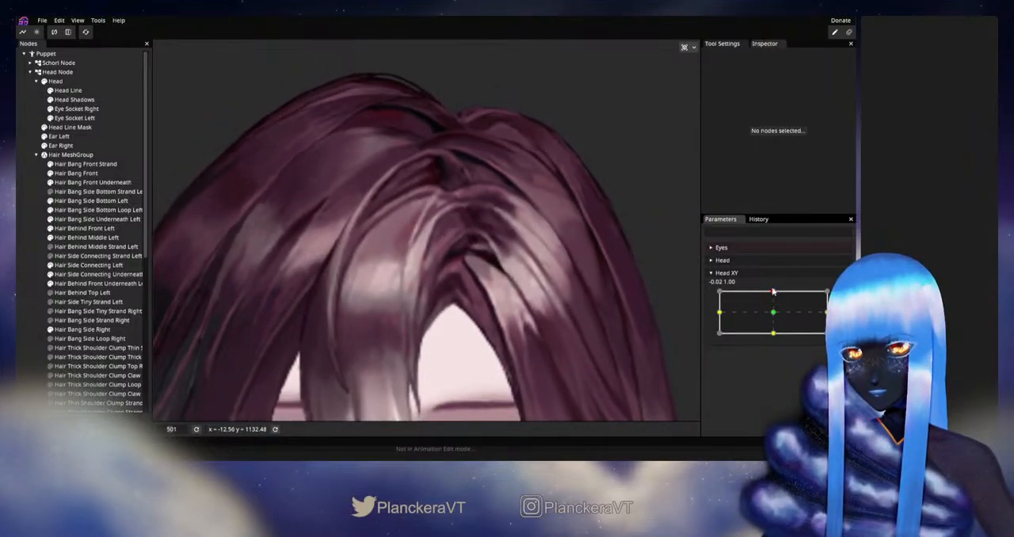
Rearm Head XY at 0.00, 1.00 and nudge single Hair Bang Front vertices at the tip beside the parting
left_click(837, 294)
scroll(401, 203, "up", 2)
left_click_drag(488, 213, 441, 243)
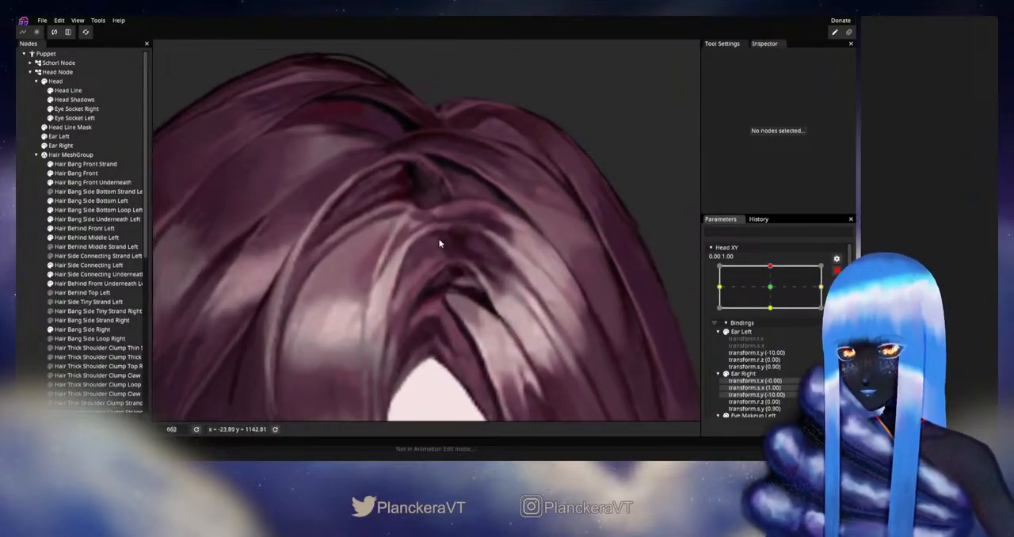
scroll(441, 243, "up", 2)
left_click(76, 173)
scroll(422, 231, "up", 3)
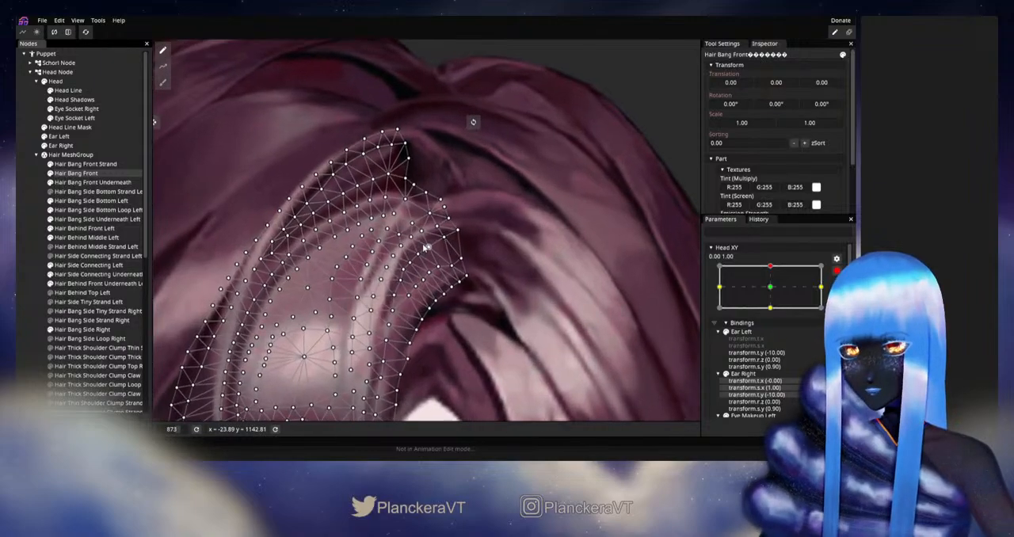
left_click(421, 230)
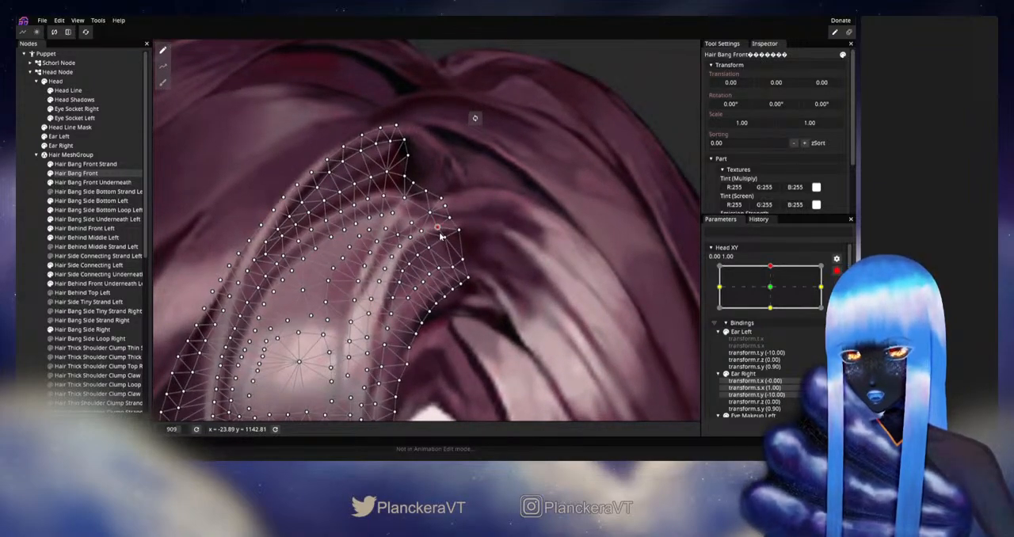
left_click(445, 241)
left_click(421, 230)
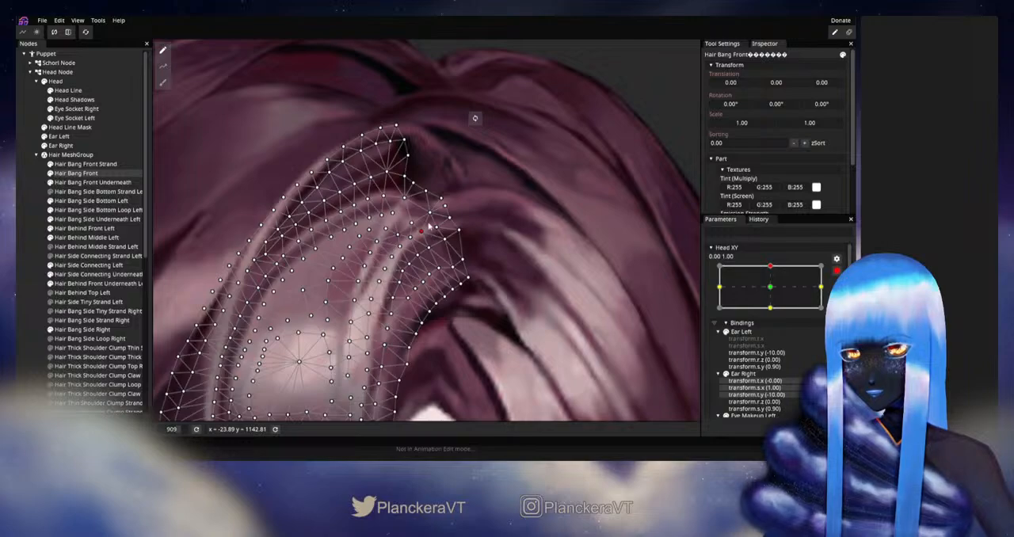
left_click(448, 217)
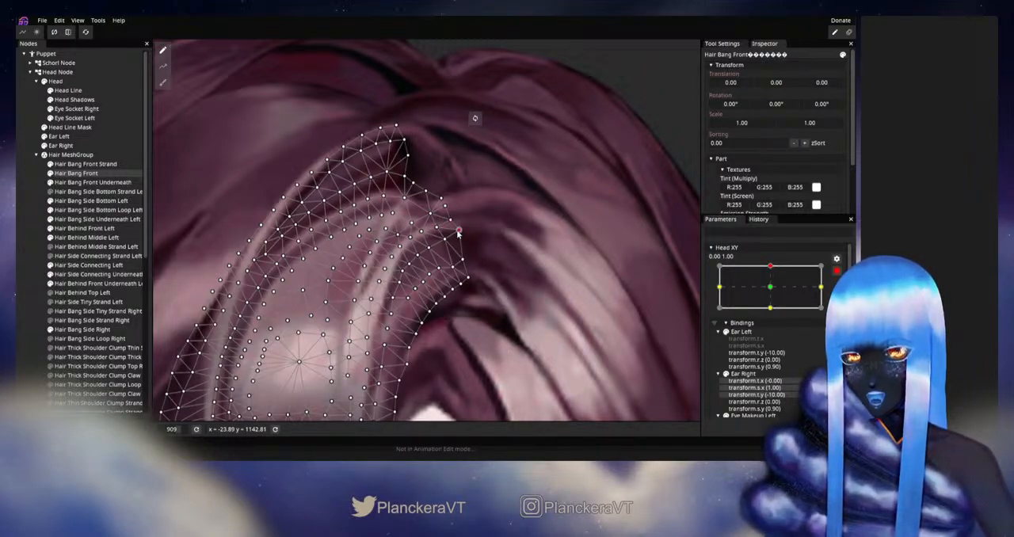
left_click_drag(449, 245, 446, 244)
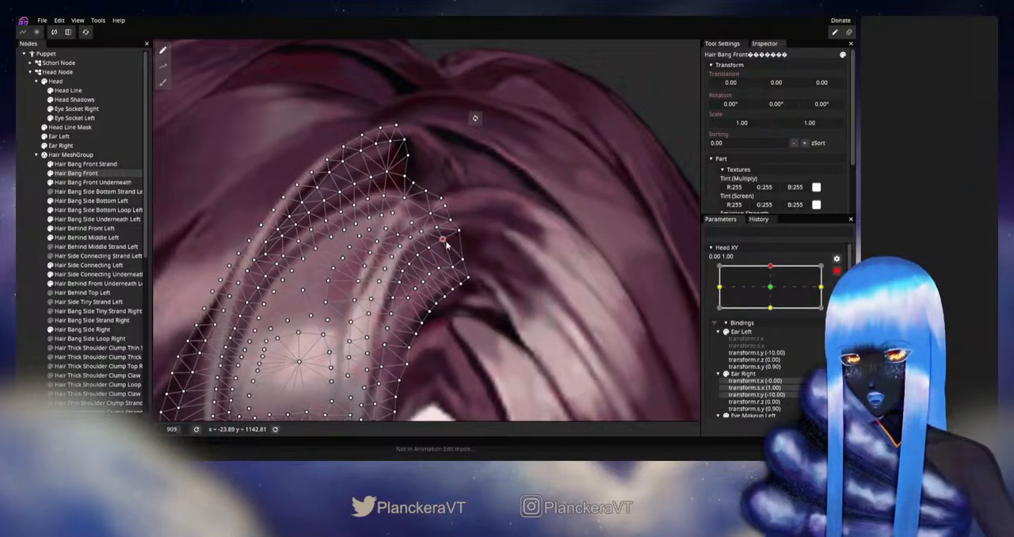
left_click(38, 237)
Disarm Head XY and vary its upward tilt to check the hair strands around the parting
scroll(506, 285, "down", 4)
scroll(504, 288, "down", 5)
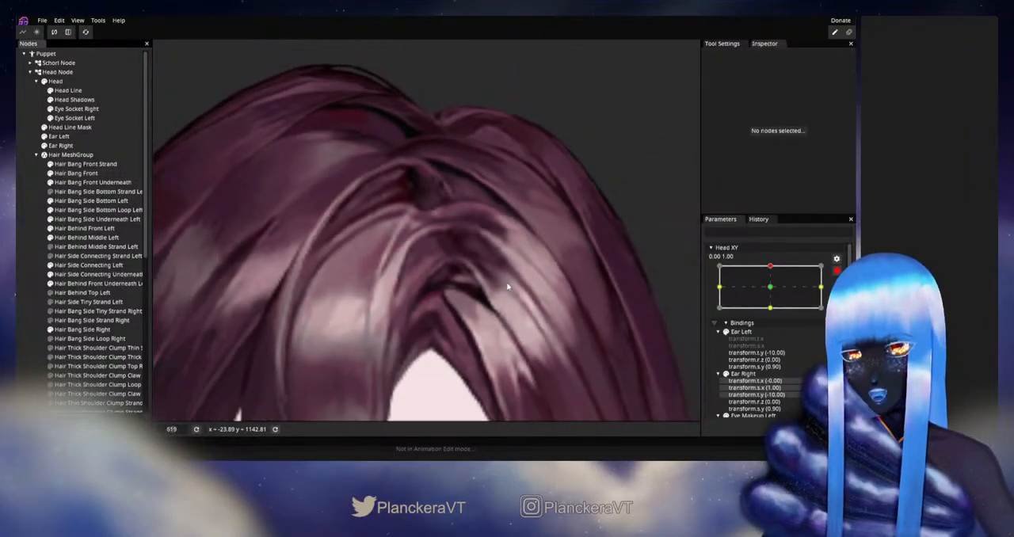
left_click(836, 271)
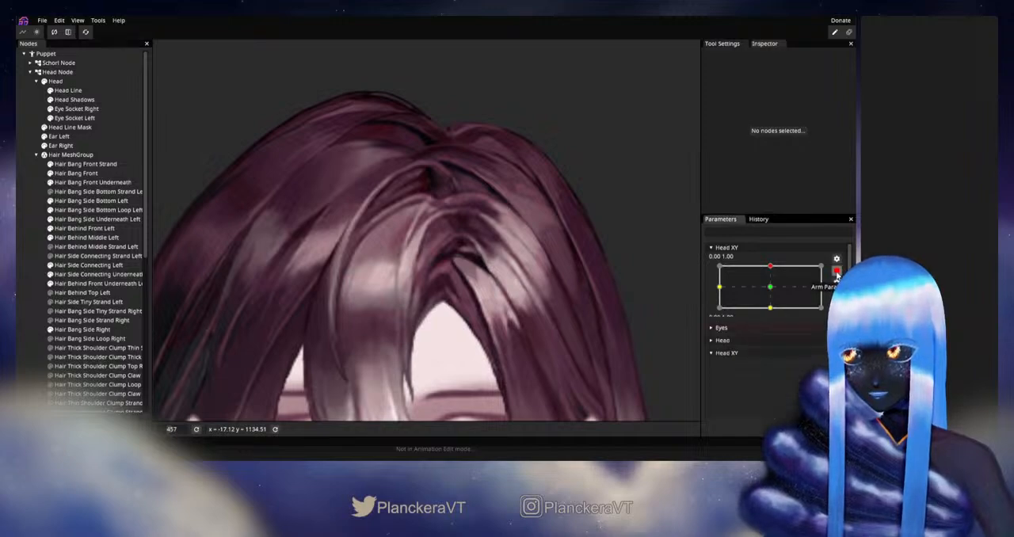
mouse_move(776, 293)
left_mouse_down()
mouse_move(774, 315)
mouse_move(775, 295)
left_mouse_up()
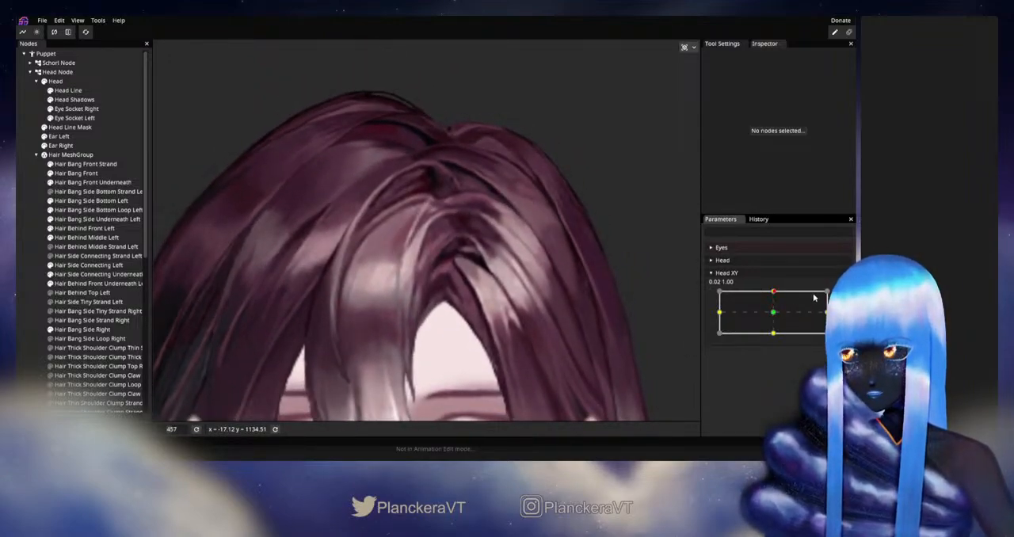
Rearm Head XY at 0.00, 1.00 and adjust Hair Bang Front vertices at the upper end of its light streak
left_click(843, 295)
scroll(452, 274, "up", 4)
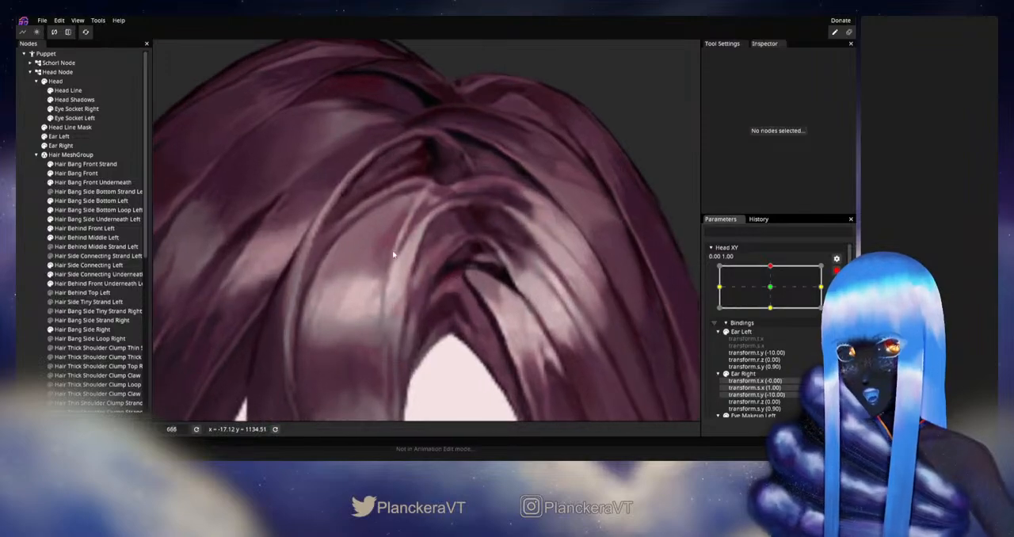
scroll(408, 211, "up", 4)
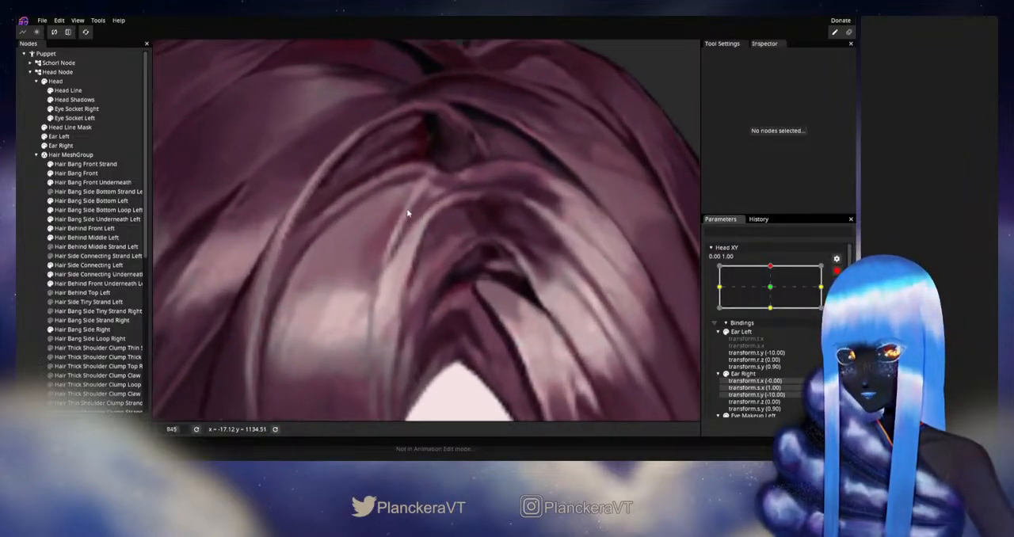
scroll(371, 262, "up", 1)
left_click(104, 229)
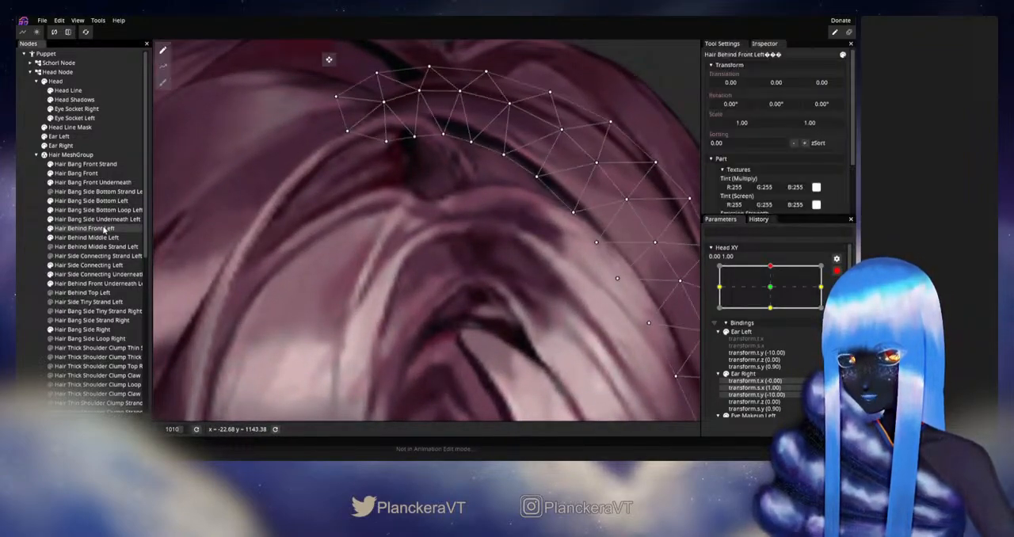
left_click(84, 174)
scroll(469, 235, "up", 2)
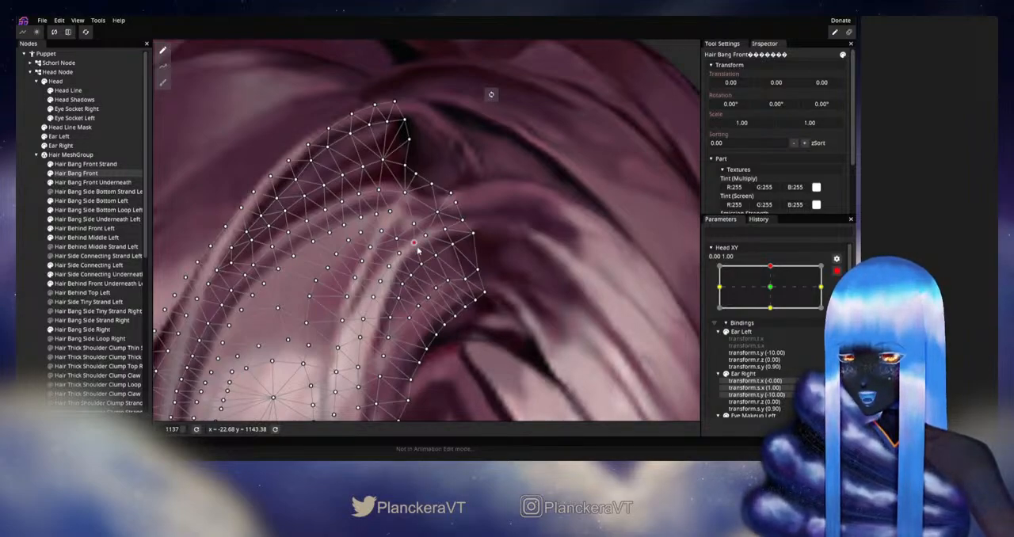
left_click(35, 240)
Disarm Head XY and vary it around the upward keypoint to check the front bang highlight
scroll(495, 294, "down", 3)
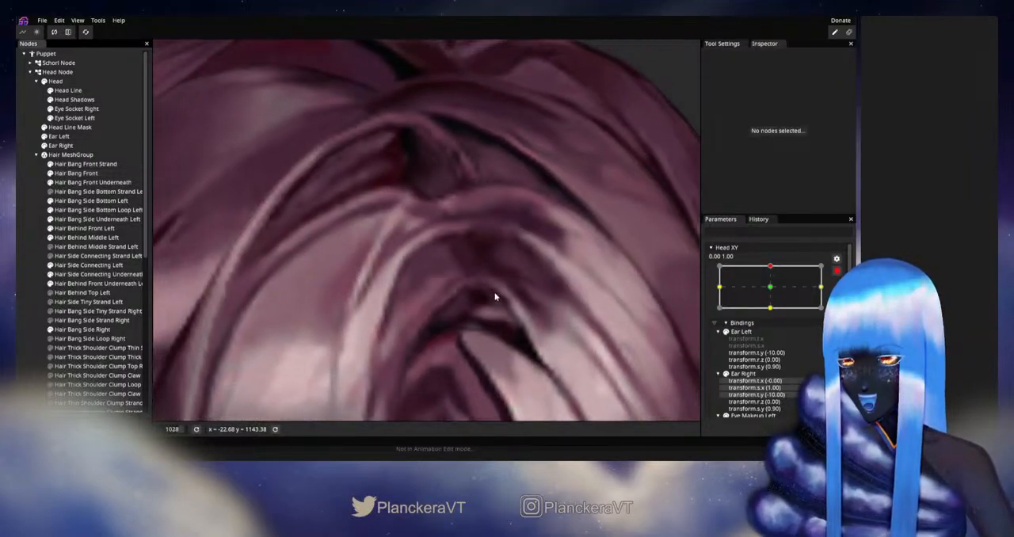
scroll(493, 291, "down", 4)
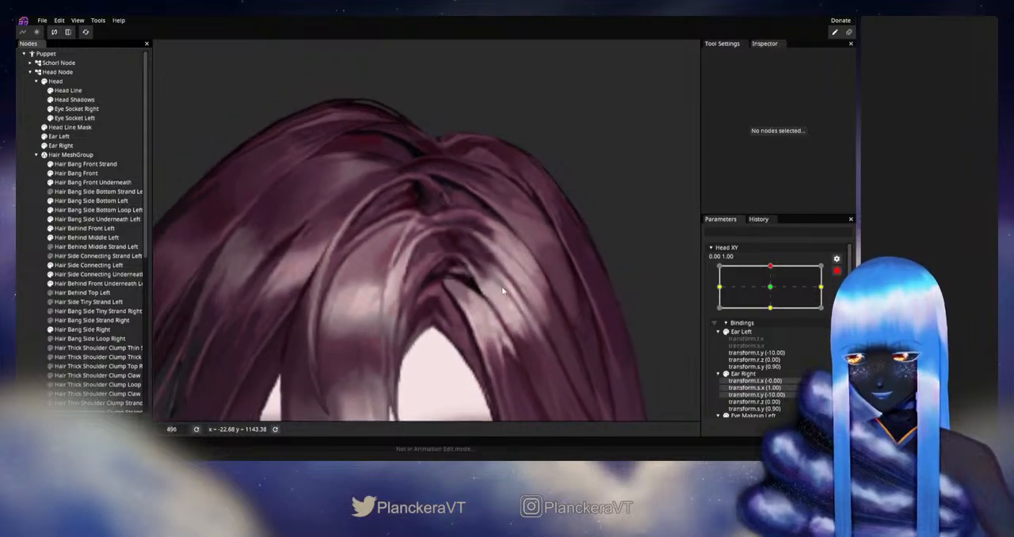
left_click(837, 271)
mouse_move(772, 291)
left_mouse_down()
mouse_move(773, 305)
mouse_move(775, 296)
left_mouse_up()
Rearm Head XY at 0.00, 1.00 and reshape the Hair Bang Front tip vertices where the bang meets the parting
left_click(843, 297)
scroll(480, 250, "up", 8)
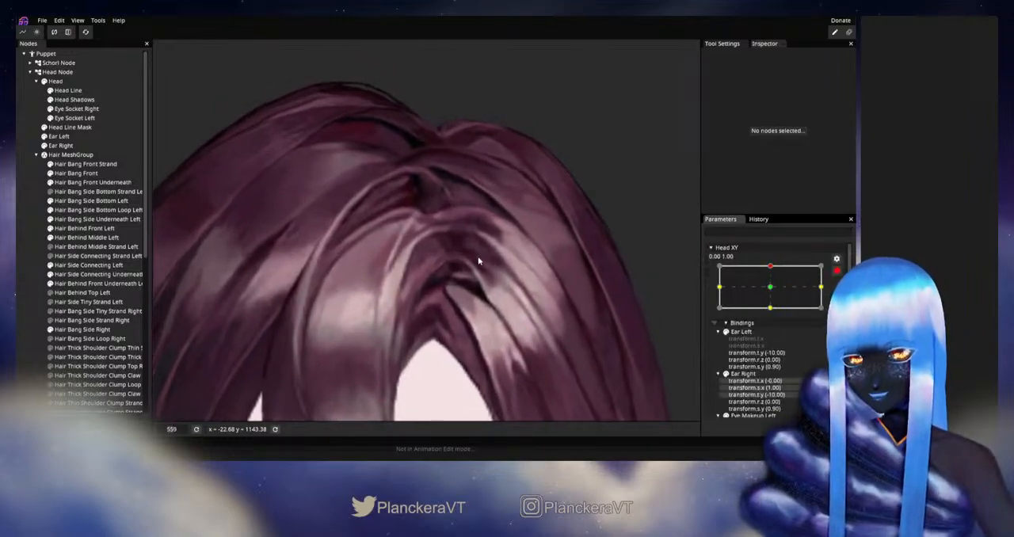
scroll(480, 252, "up", 1)
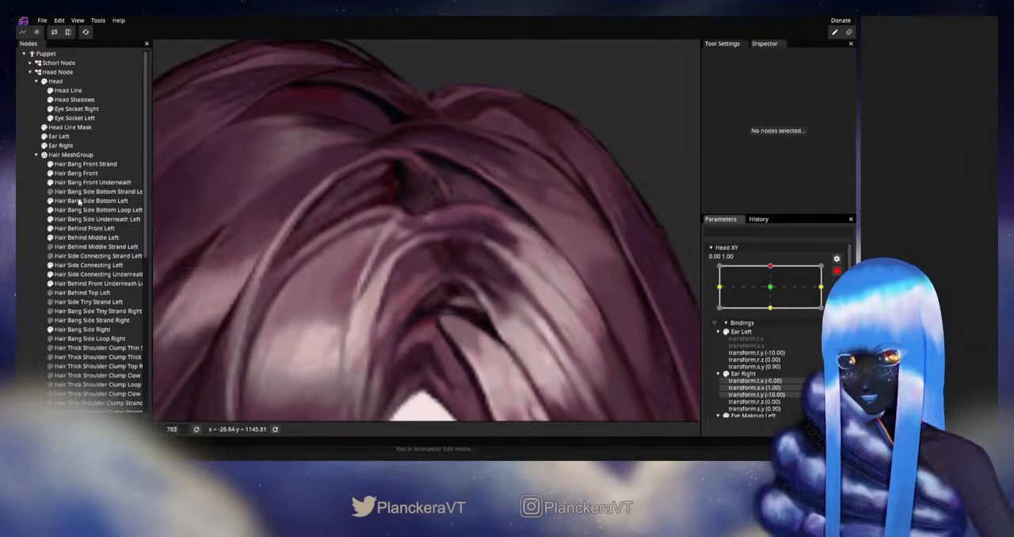
left_click(76, 173)
scroll(435, 291, "up", 1)
scroll(435, 291, "up", 2)
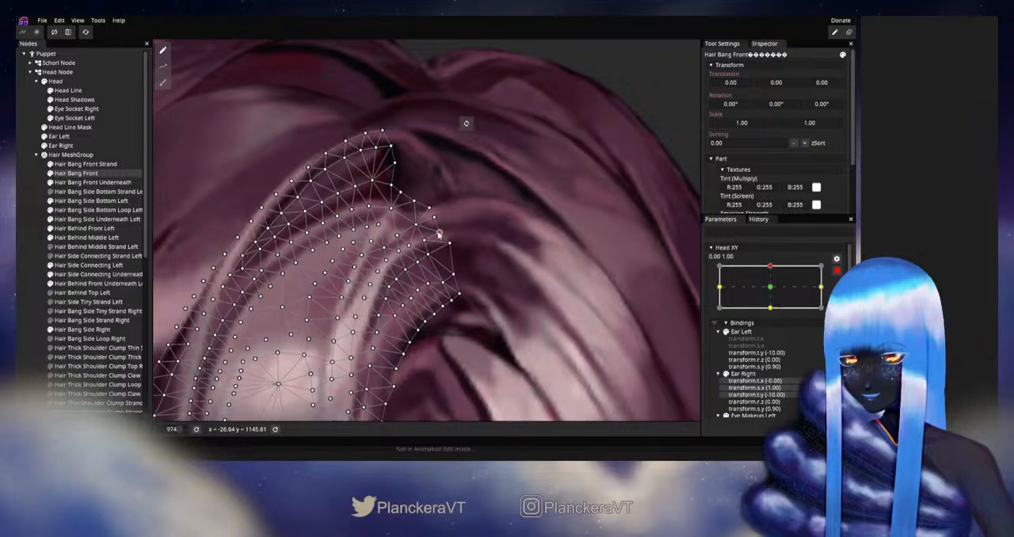
left_click(27, 266)
Preview Head XY disarmed around the upward keypoint to check the reshaped tip of the front bang
scroll(520, 291, "down", 4)
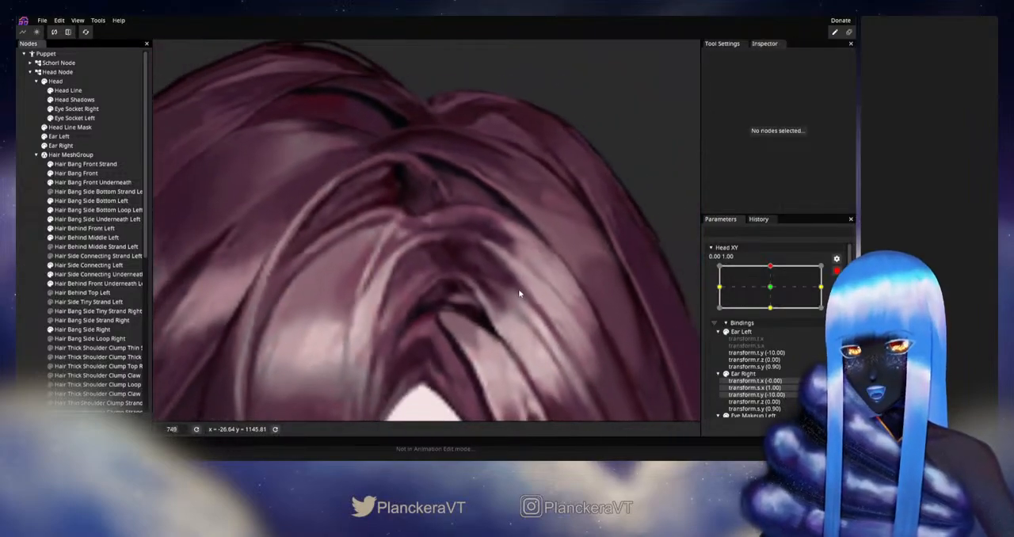
scroll(503, 295, "down", 1)
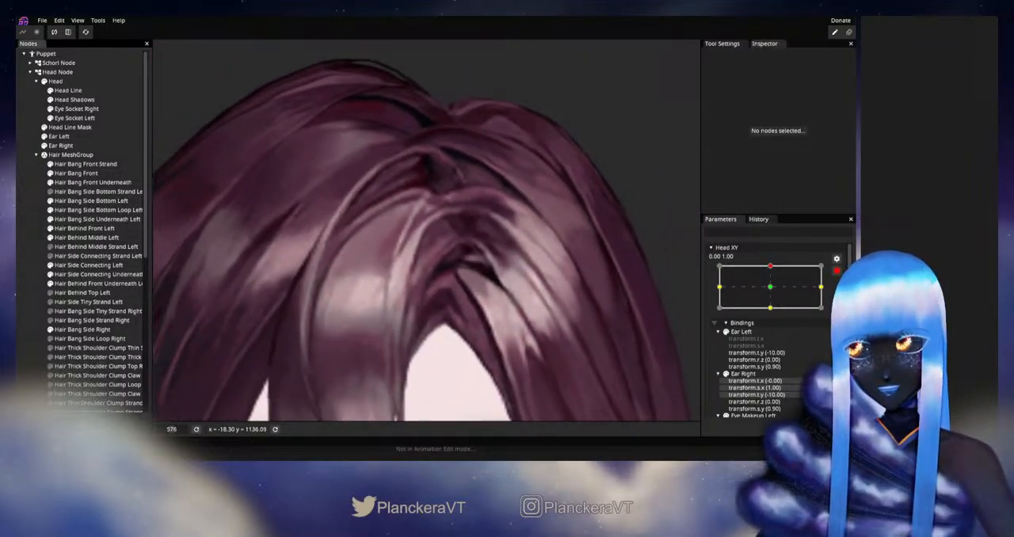
left_click(836, 271)
mouse_move(773, 292)
left_mouse_down()
mouse_move(774, 311)
mouse_move(773, 291)
left_mouse_up()
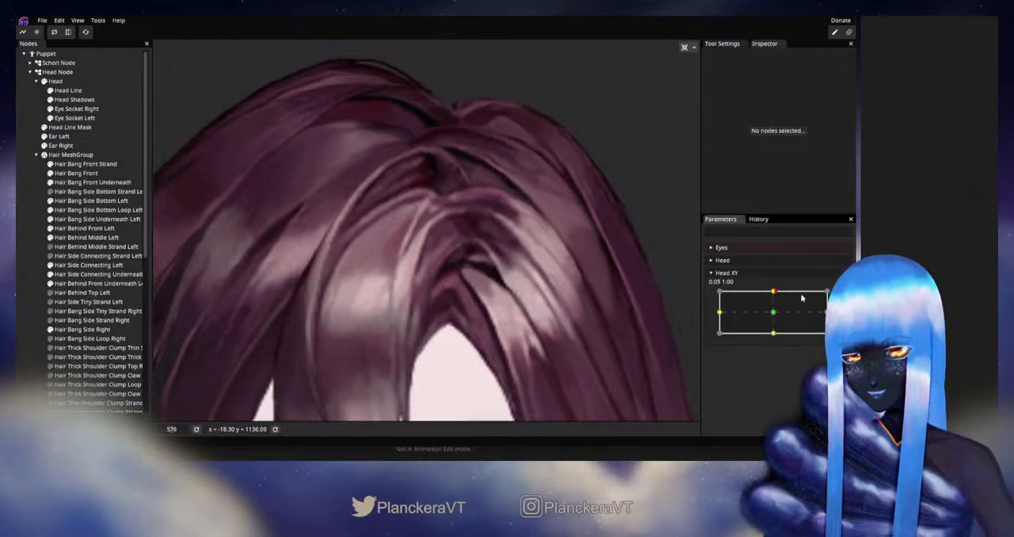
Rearm Head XY at 0.00, 1.00 and nudge the Hair Bang Front vertices just inside the notch near the parting
left_click(76, 173)
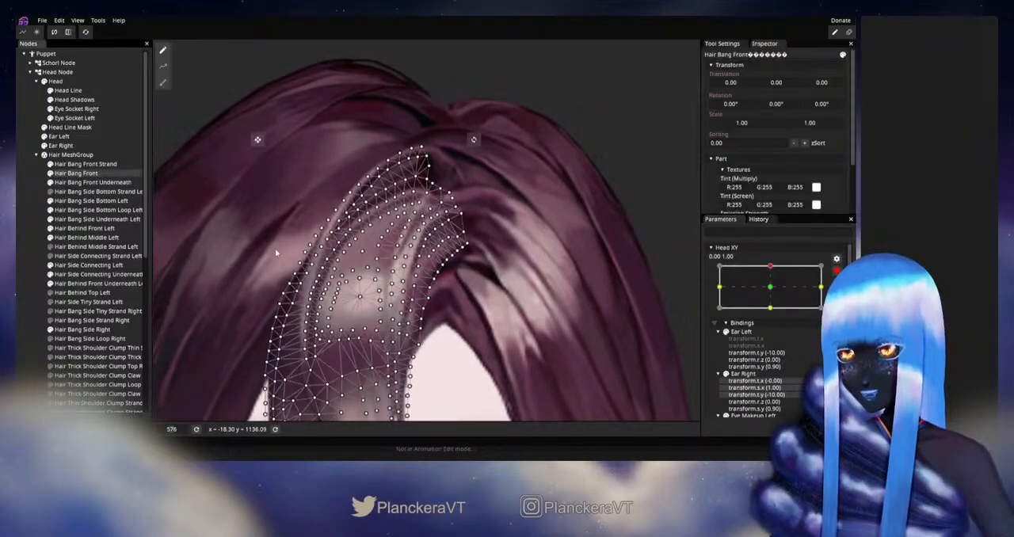
scroll(468, 263, "up", 5)
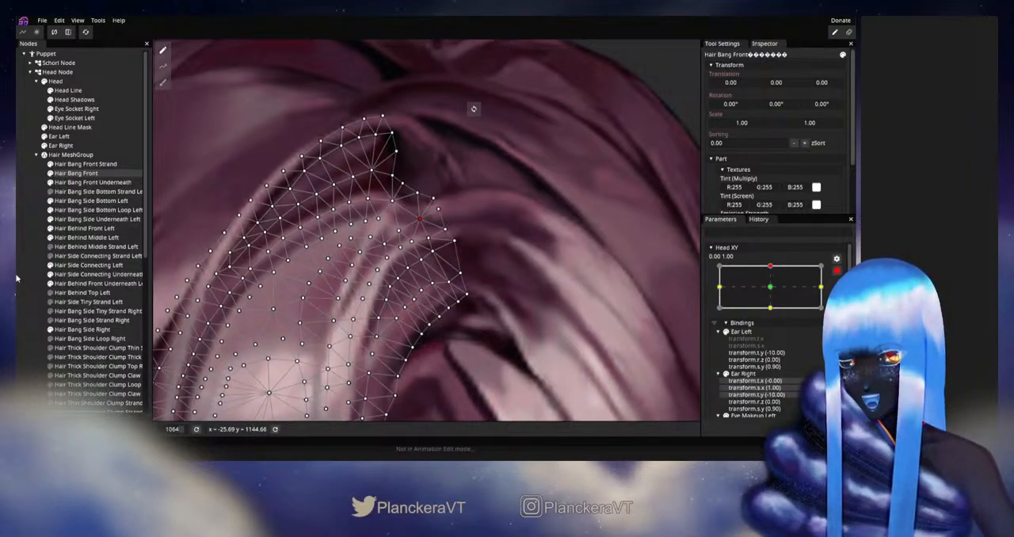
left_click(478, 287)
Disarm Head XY and move it around the upward keypoint to check how the bang joins the left side hair
scroll(539, 290, "down", 5)
left_click_drag(459, 280, 492, 264)
left_click(837, 271)
mouse_move(774, 293)
left_mouse_down()
mouse_move(775, 312)
mouse_move(778, 291)
left_mouse_up()
Rearm Head XY at 0.00, 1.00 and adjust the Hair Side Connecting Left vertices at its upper end beside the parting
left_click(837, 296)
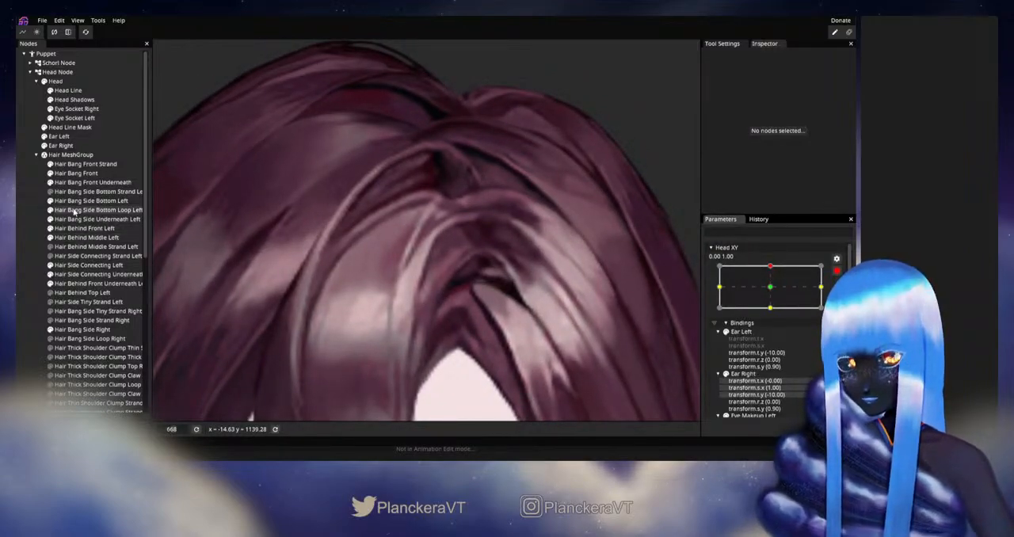
left_click(73, 266)
scroll(473, 224, "up", 3)
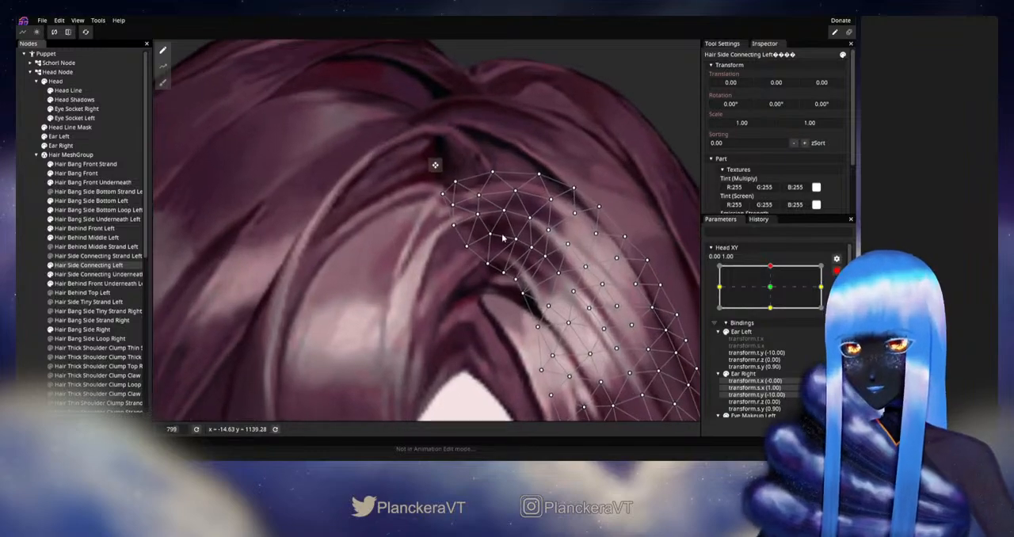
left_click_drag(474, 219, 472, 220)
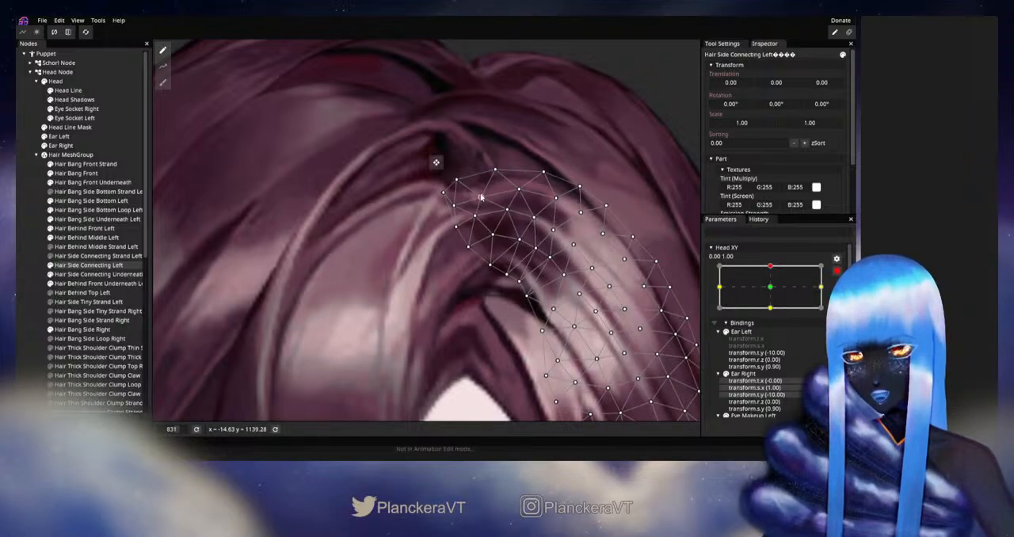
left_click(495, 171)
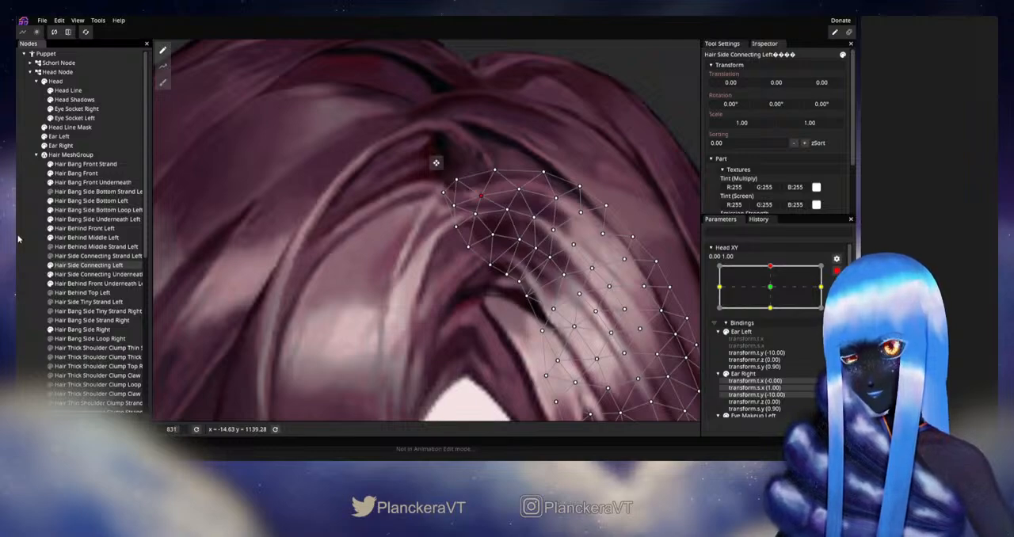
left_click(27, 264)
Preview Head XY disarmed around the upward keypoint to check the left side connecting hair
scroll(446, 296, "down", 3)
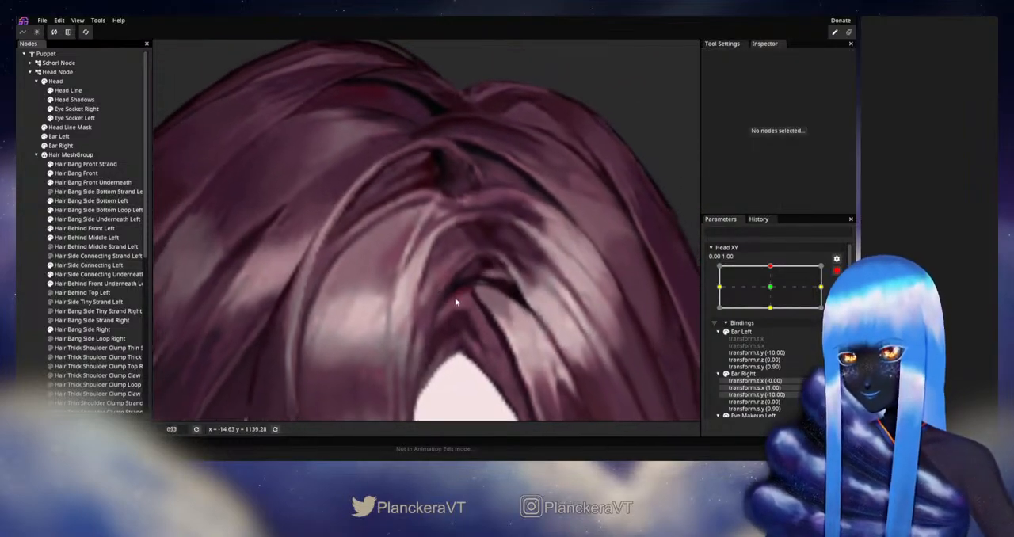
left_click(836, 271)
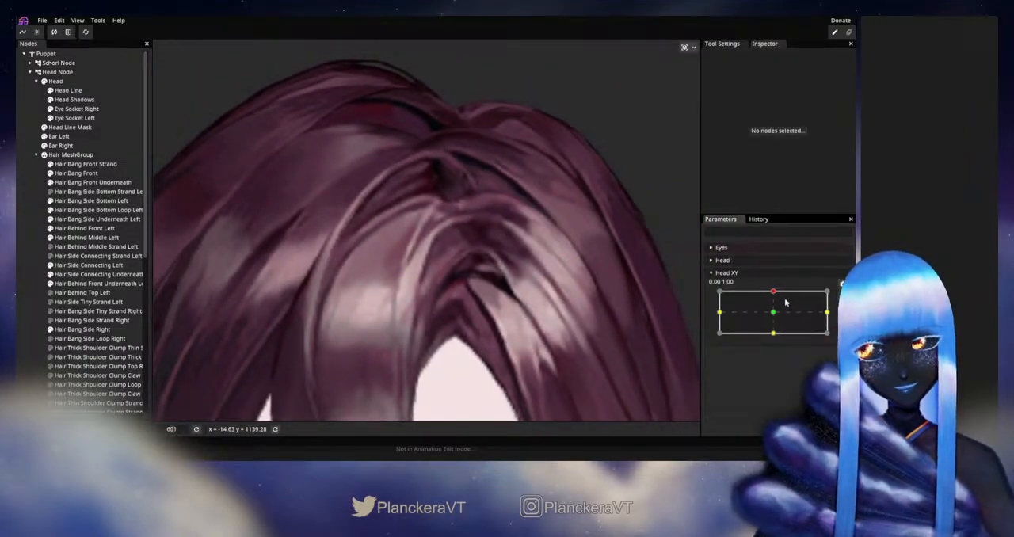
mouse_move(774, 296)
left_mouse_down()
mouse_move(775, 310)
mouse_move(775, 294)
left_mouse_up()
Rearm Head XY at 0.00, 1.00 and refine the upper-edge vertices of Hair Side Connecting Left near its tip
left_click(836, 296)
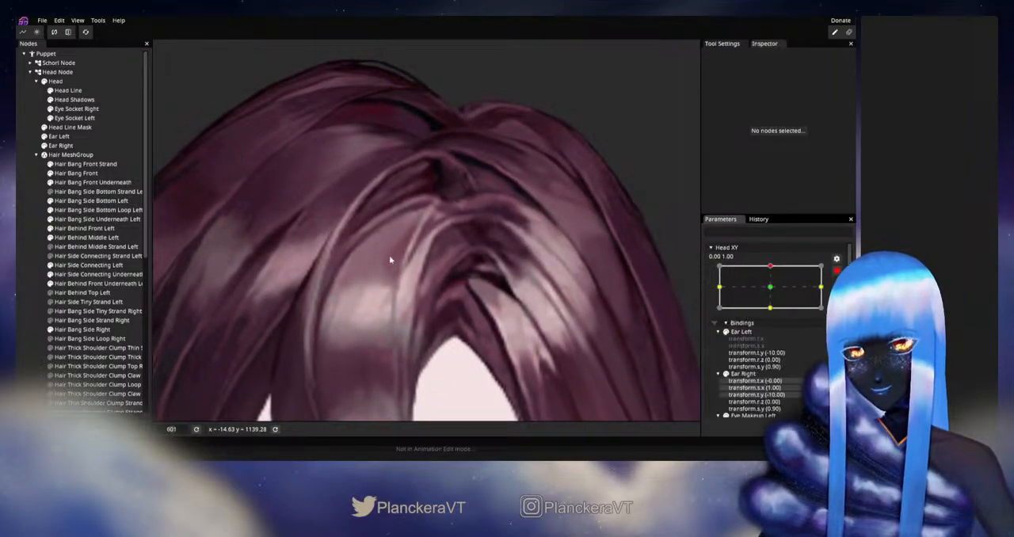
scroll(389, 255, "up", 3)
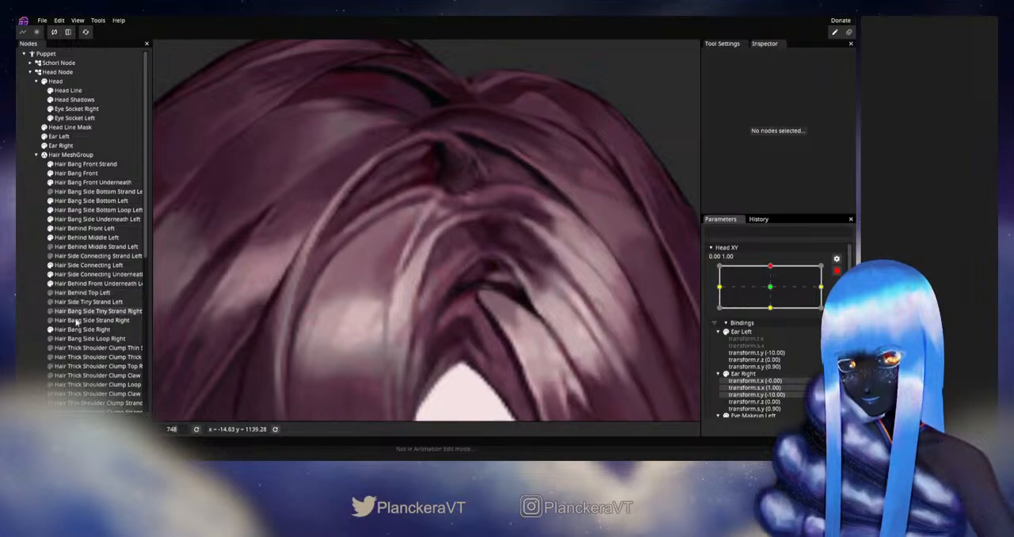
left_click(79, 268)
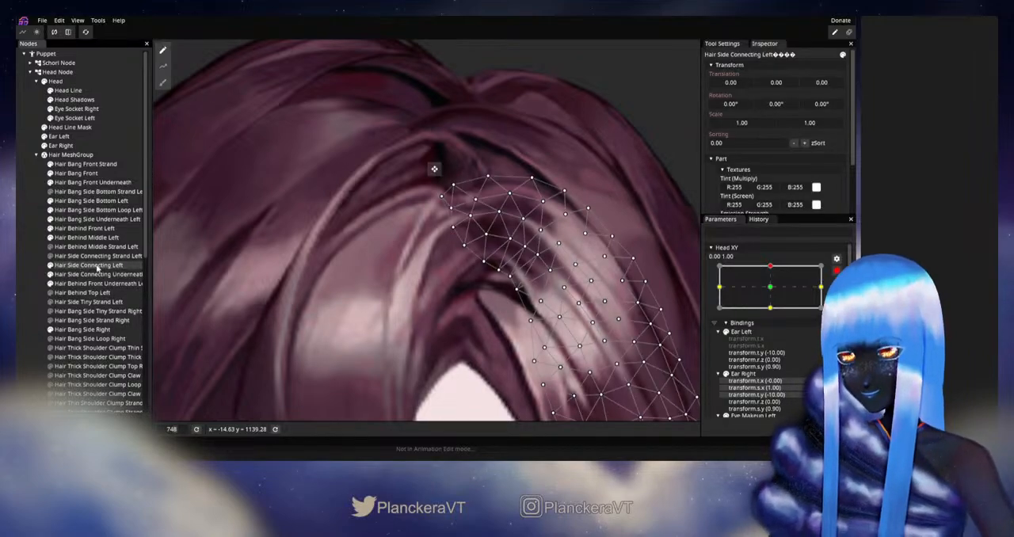
scroll(466, 208, "up", 2)
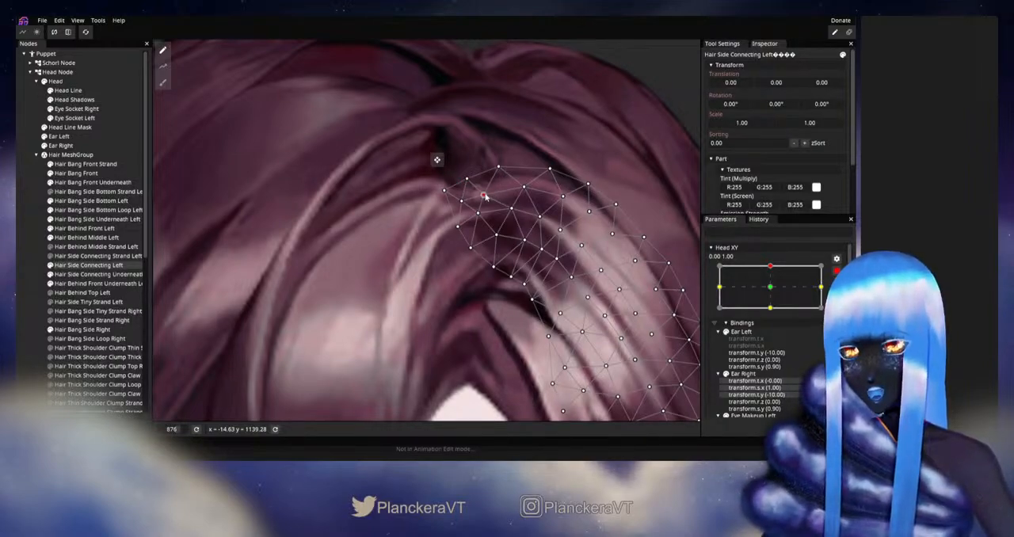
left_click(492, 303)
scroll(494, 303, "down", 5)
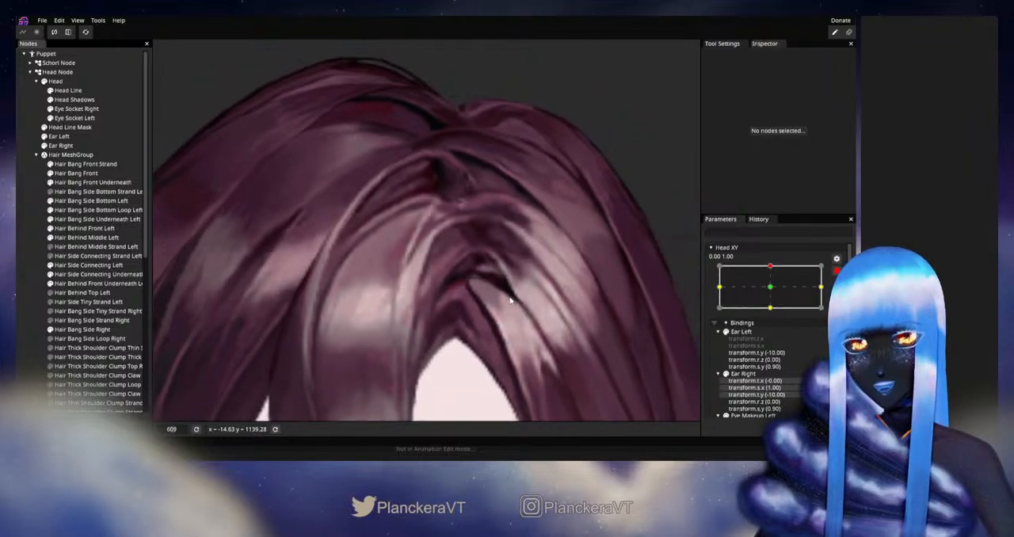
Nudge the Hair Bang Front vertices on the outer edge of the tip, next to the side connecting hair
left_click(95, 174)
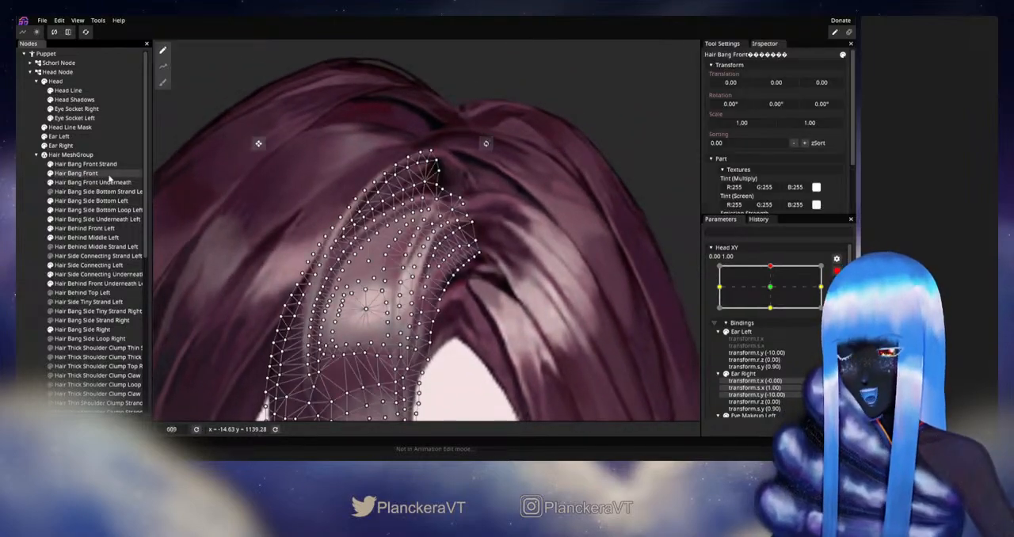
scroll(507, 220, "up", 7)
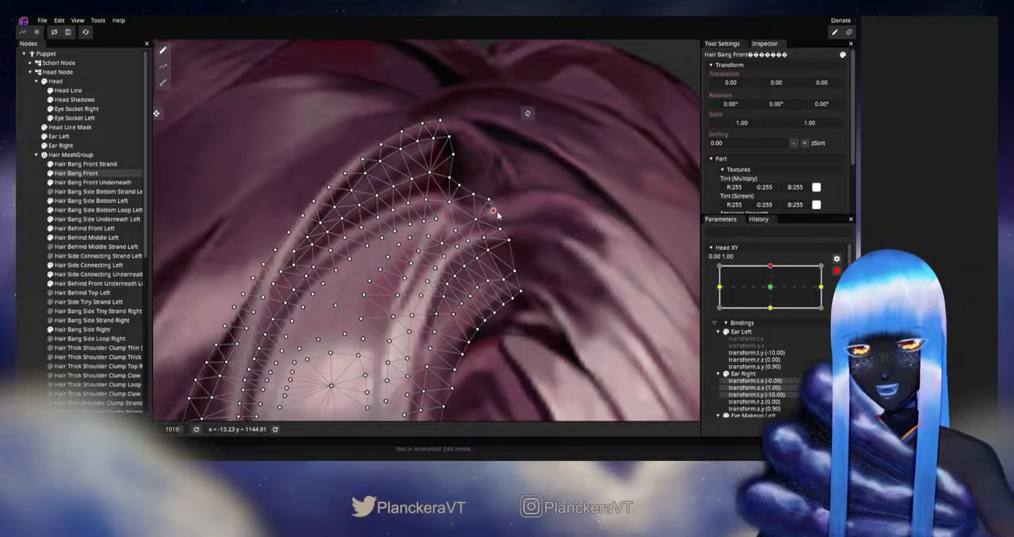
left_click(20, 302)
Disarm Head XY and vary it near the upward keypoint to check the seam between front bang and side hair
scroll(491, 297, "down", 5)
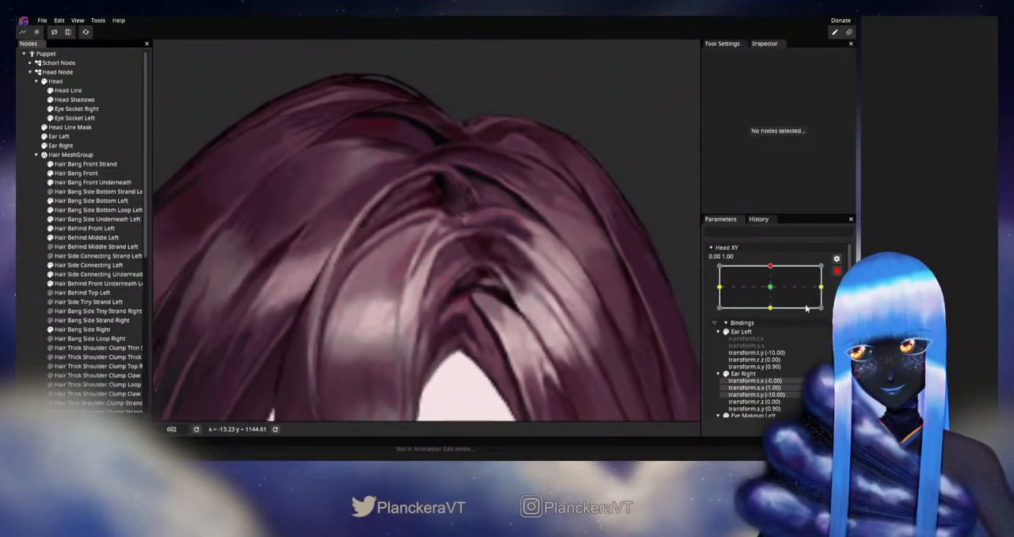
left_click(837, 271)
mouse_move(774, 293)
left_mouse_down()
mouse_move(777, 315)
mouse_move(781, 294)
left_mouse_up()
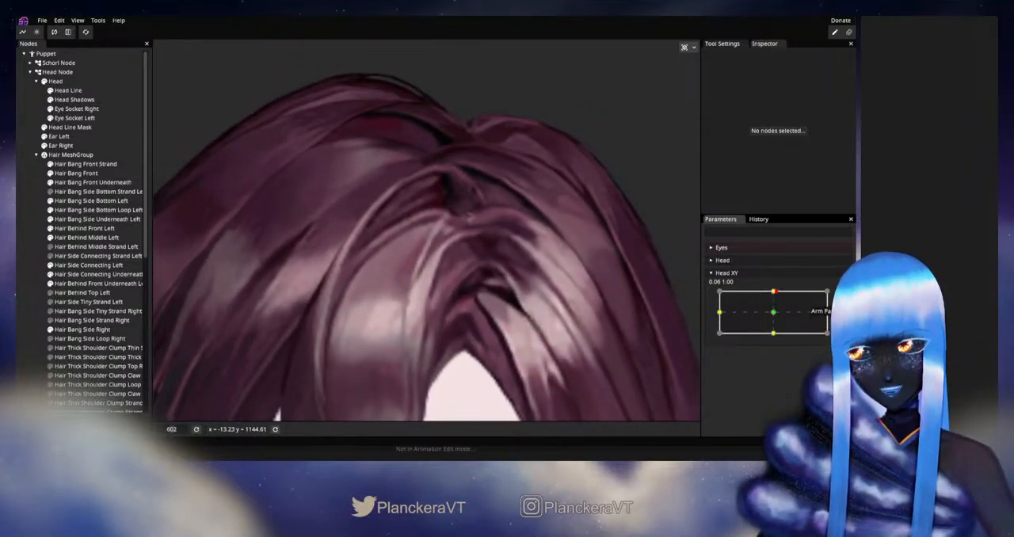
Rearm Head XY at 0.00, 1.00, fine-tune the Hair Side Connecting Left vertices around its tip, and save the model
scroll(362, 231, "up", 5)
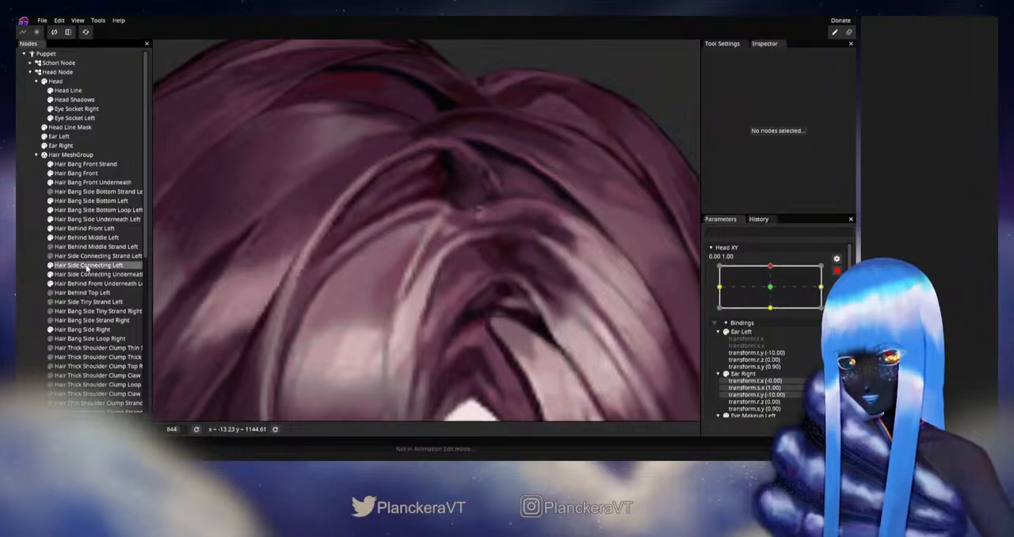
left_click(87, 266)
scroll(468, 224, "up", 2)
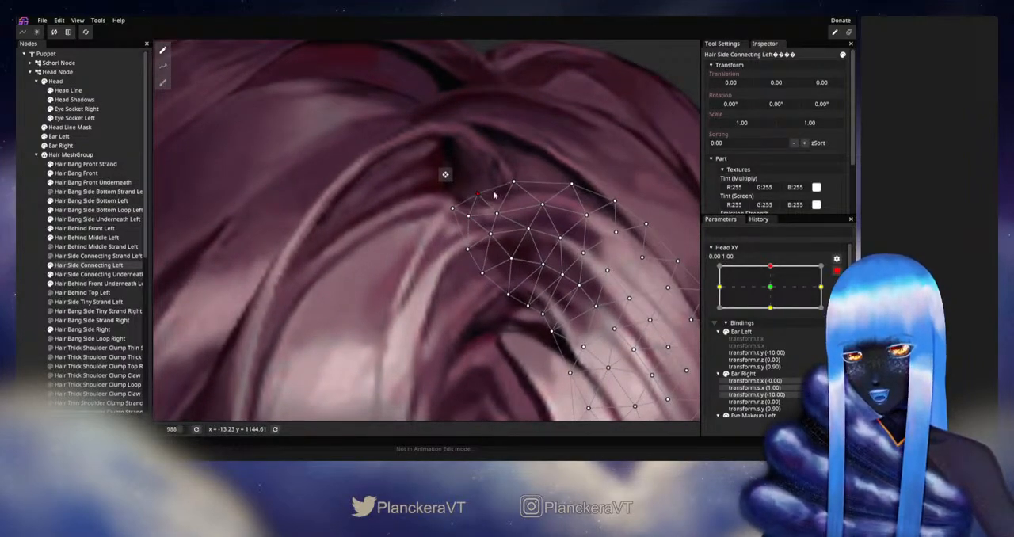
key("ctrl+s")
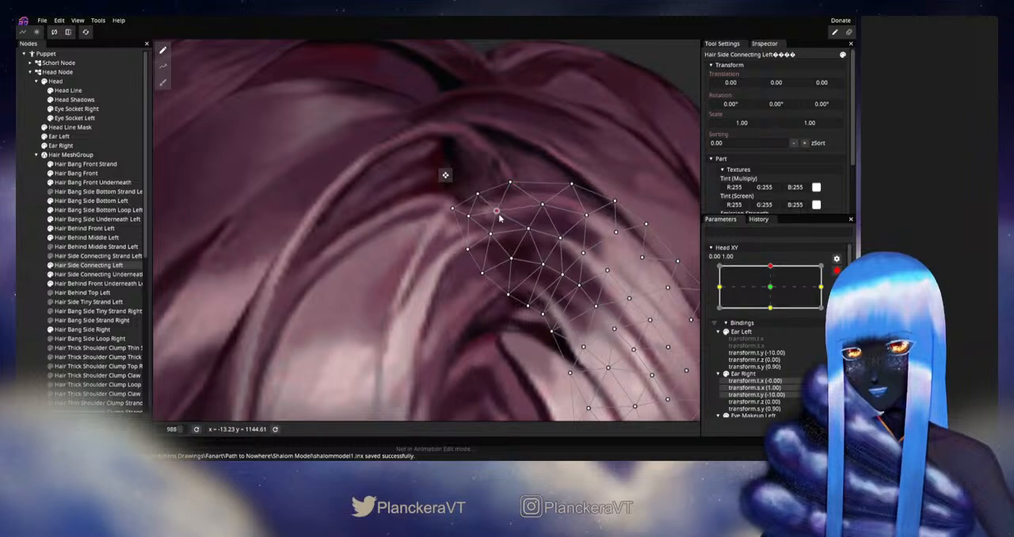
left_click(497, 213)
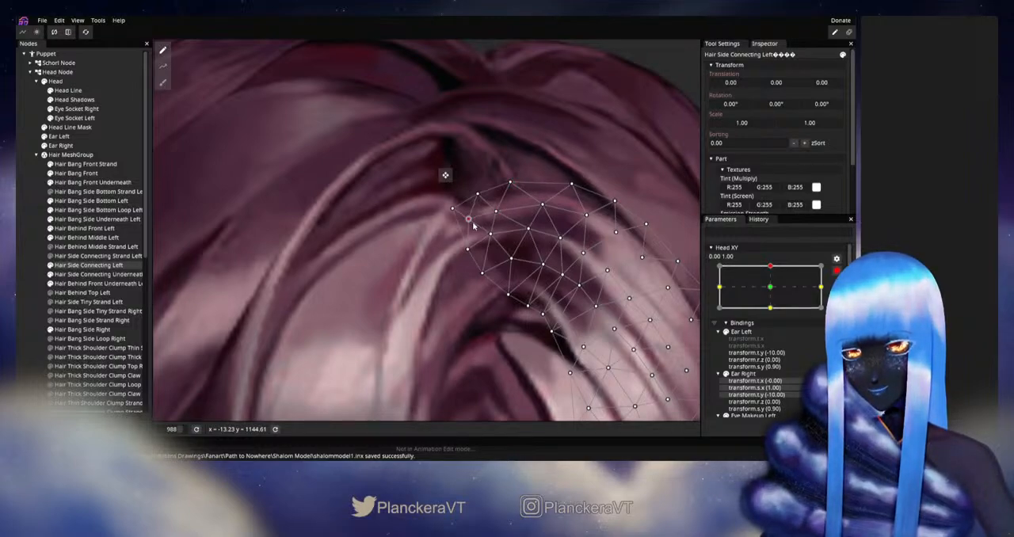
Adjust the lower-edge vertices of Hair Behind Front Underneath Left where it meets the hair parting
left_click(79, 275)
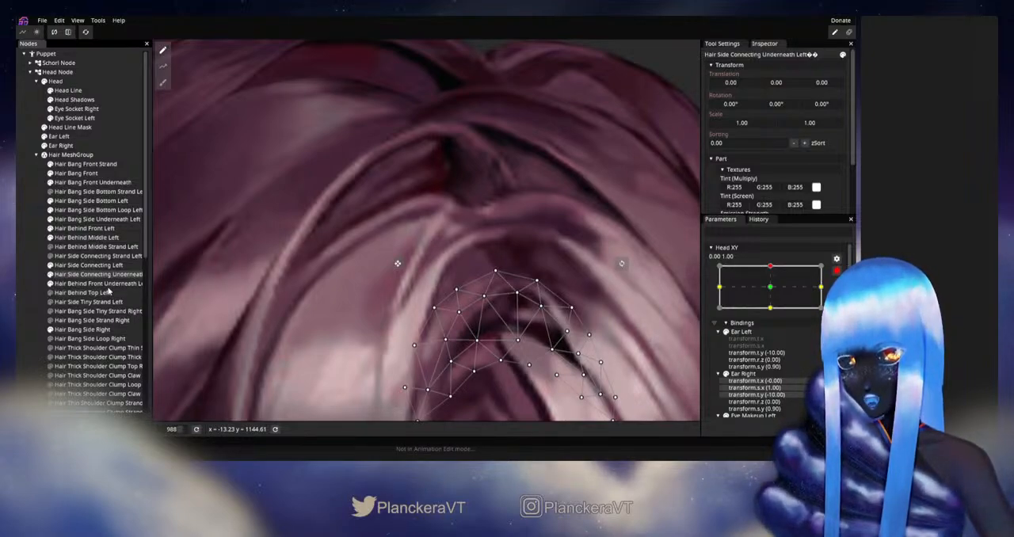
left_click(97, 211)
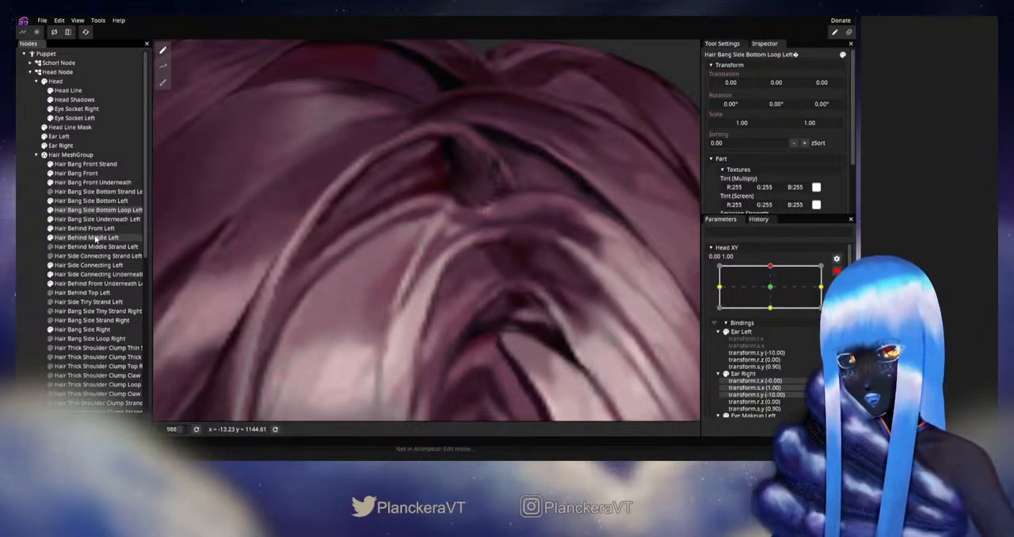
left_click(99, 275)
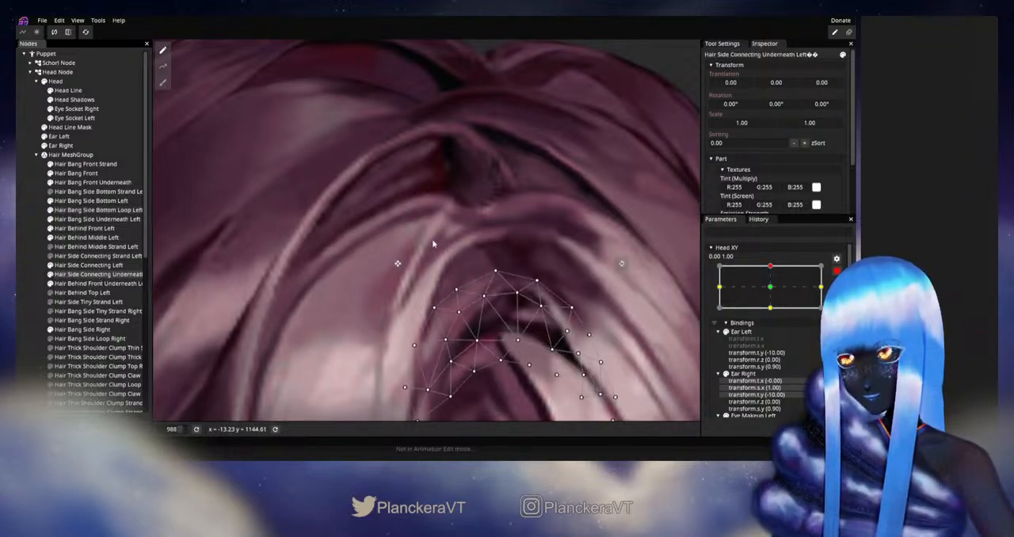
left_click(244, 274)
left_click(95, 283)
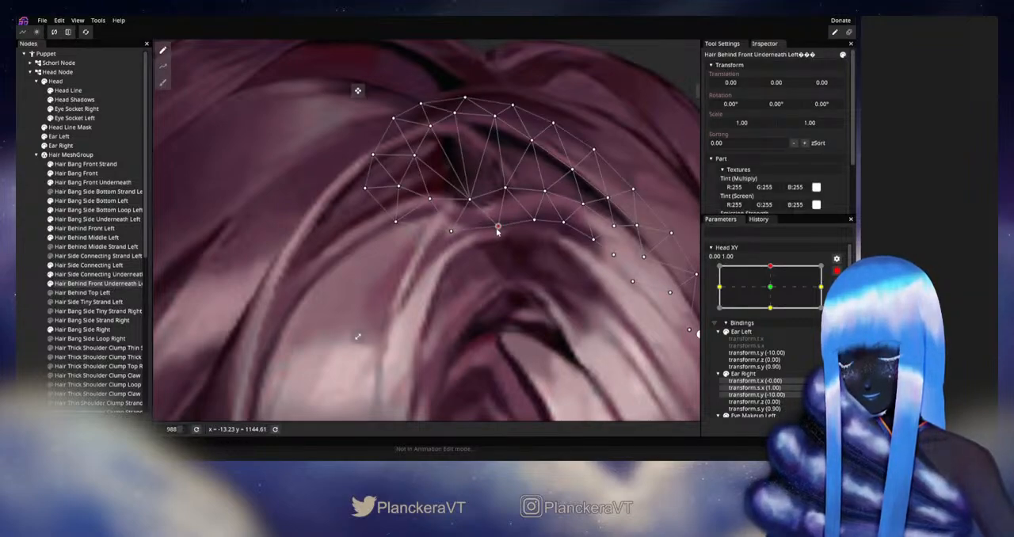
left_click_drag(506, 194, 508, 199)
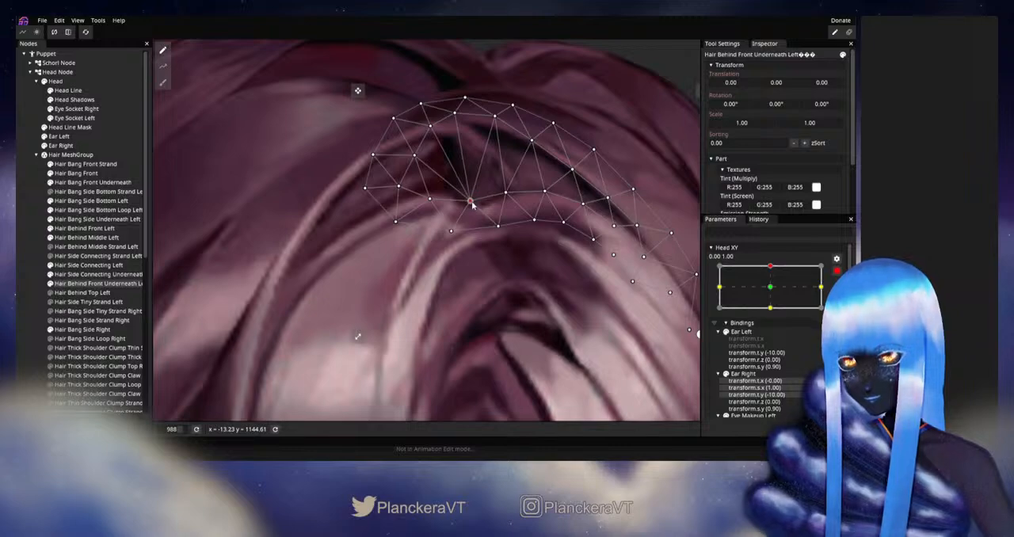
left_click(477, 324)
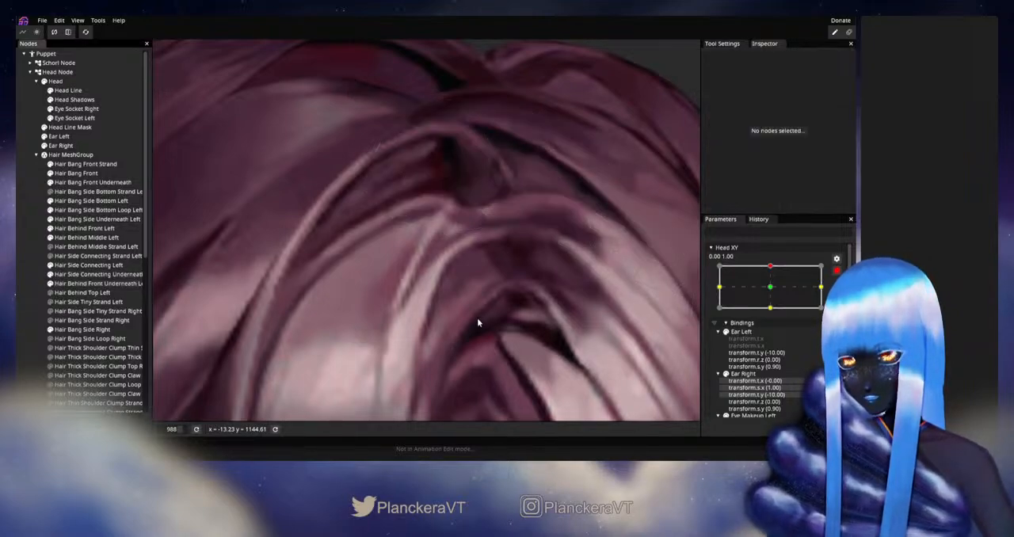
Disarm Head XY and vary it slightly around the upward keypoint to check how the parting strands join
scroll(478, 325, "down", 2)
scroll(477, 321, "down", 2)
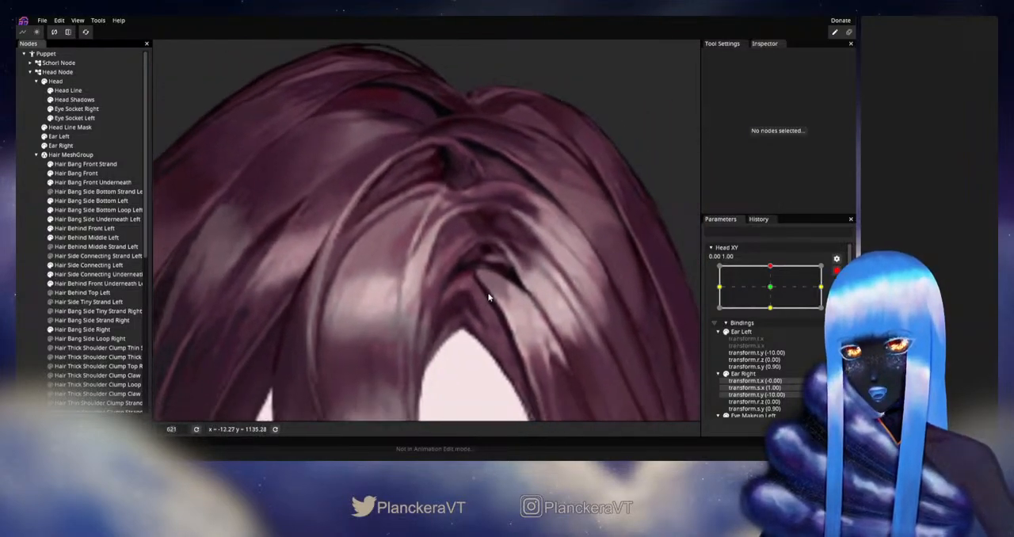
left_click(836, 271)
mouse_move(772, 292)
left_mouse_down()
mouse_move(777, 317)
mouse_move(774, 293)
left_mouse_up()
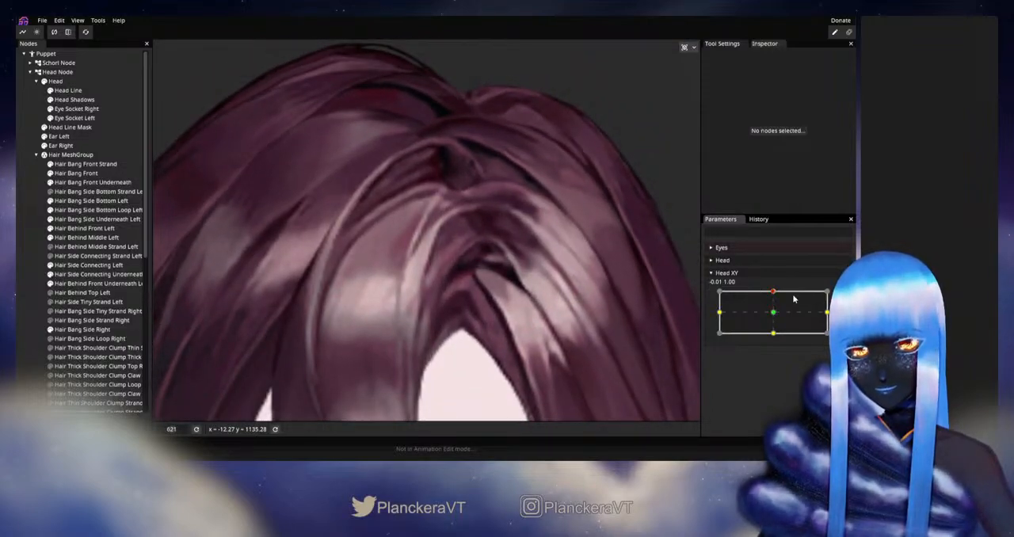
Rearm Head XY at 0.00, 1.00 and nudge the Hair Bang Front vertices at the tip beside the parting
left_click(843, 296)
scroll(438, 201, "up", 1)
left_click_drag(436, 203, 423, 233)
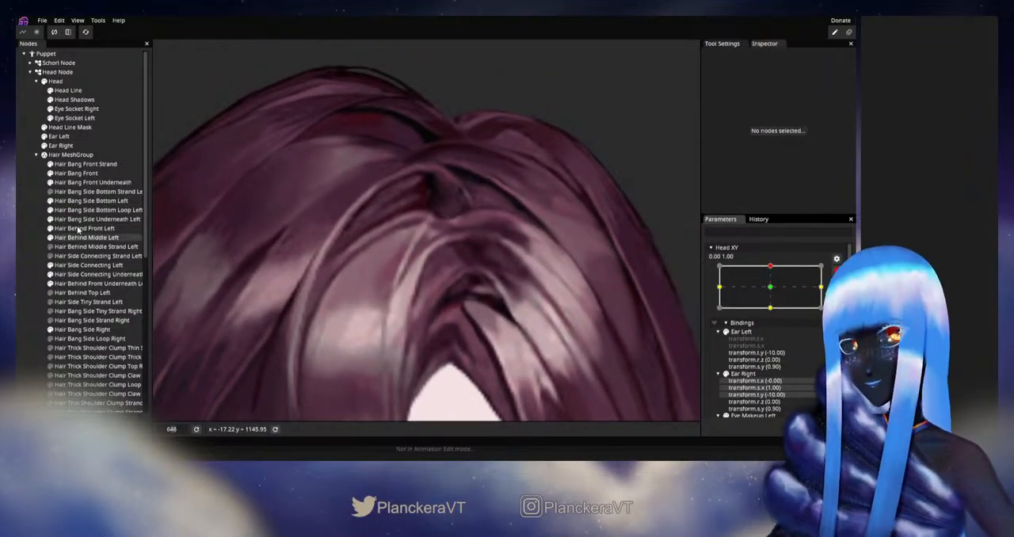
left_click(70, 174)
scroll(451, 230, "up", 7)
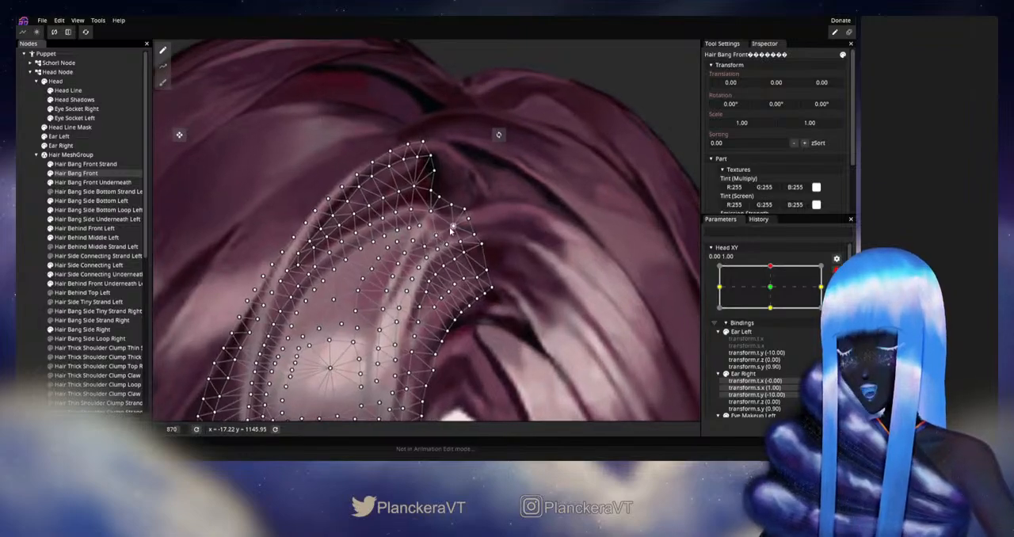
left_click(430, 213)
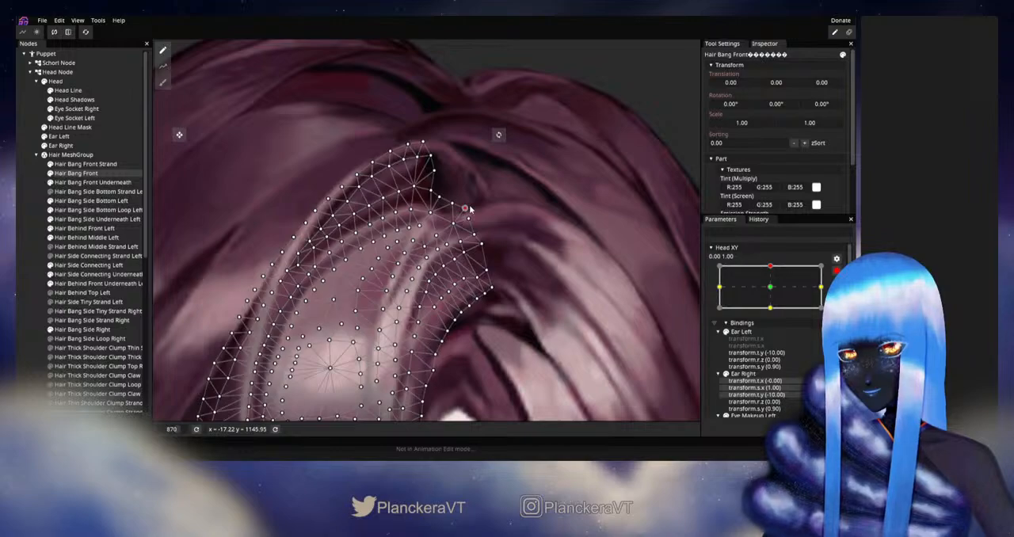
Refine the upper vertices of Hair Side Connecting Left to follow the front bang's edge
left_click(75, 267)
scroll(474, 243, "up", 1)
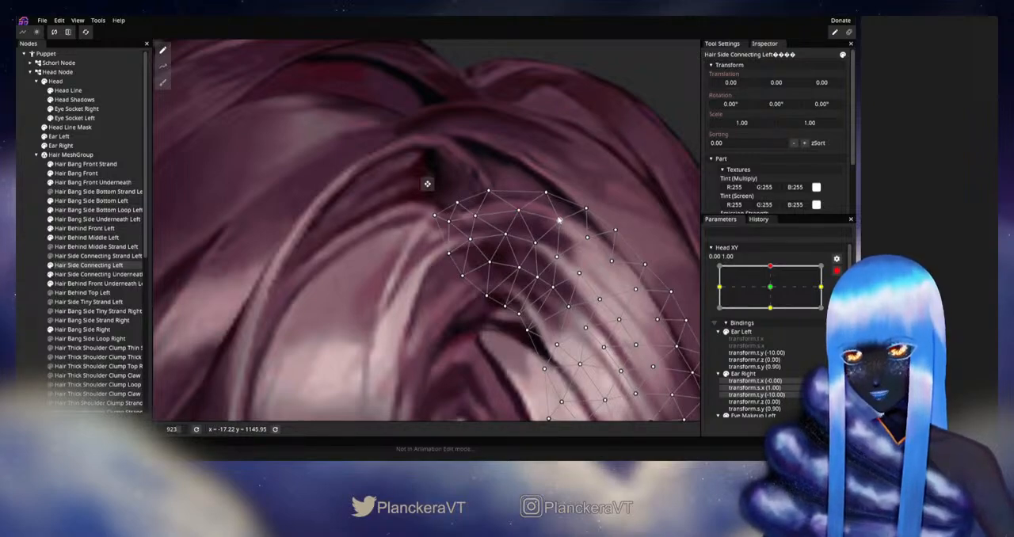
left_click(26, 257)
Disarm Head XY and move it slightly near the upward keypoint to inspect the side connecting hair
scroll(480, 310, "down", 3)
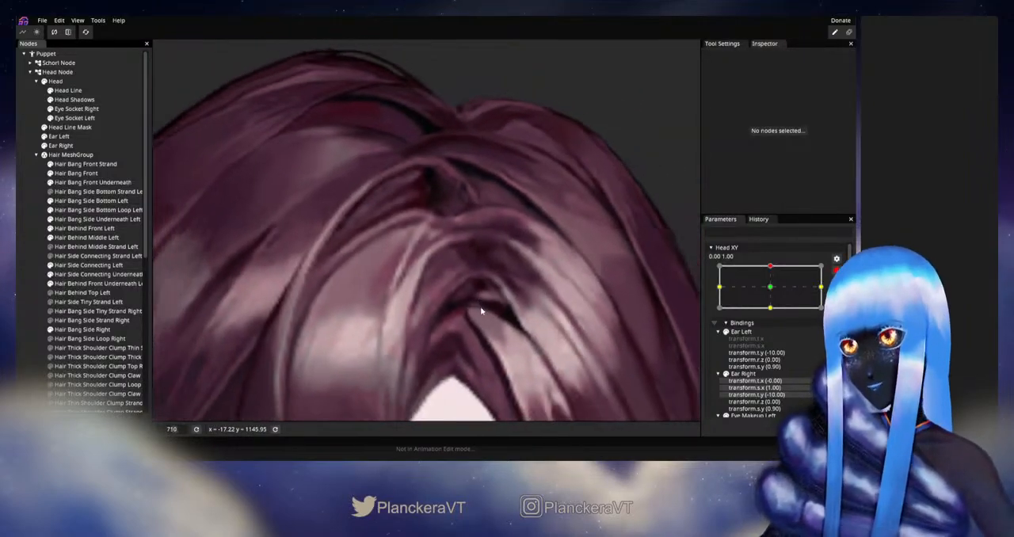
scroll(480, 313, "down", 4)
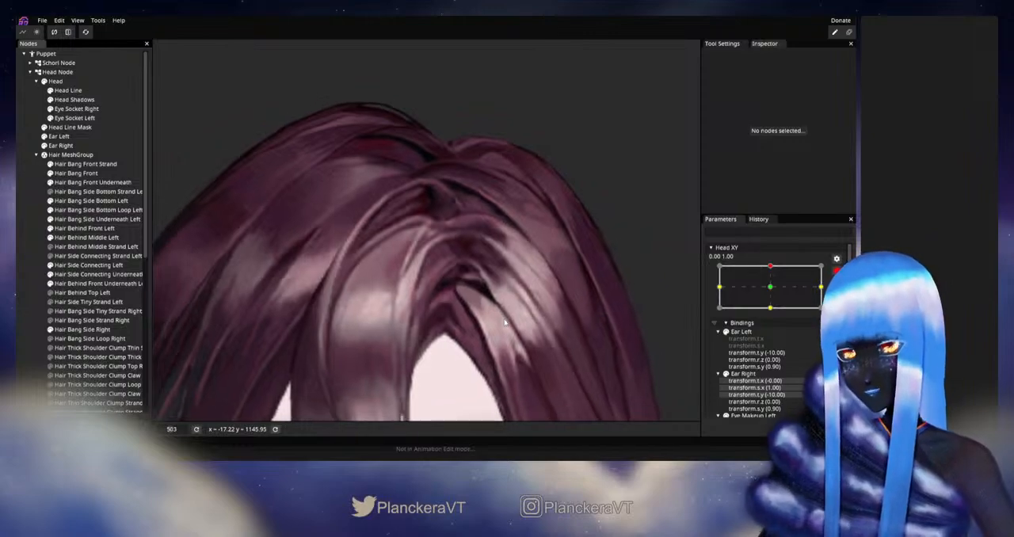
left_click(837, 271)
left_click_drag(773, 294, 775, 293)
Rearm Head XY at 0.00, 1.00 and adjust the Hair Side Connecting Left vertices on the inner edge of its tip
left_click(842, 296)
scroll(265, 288, "up", 4)
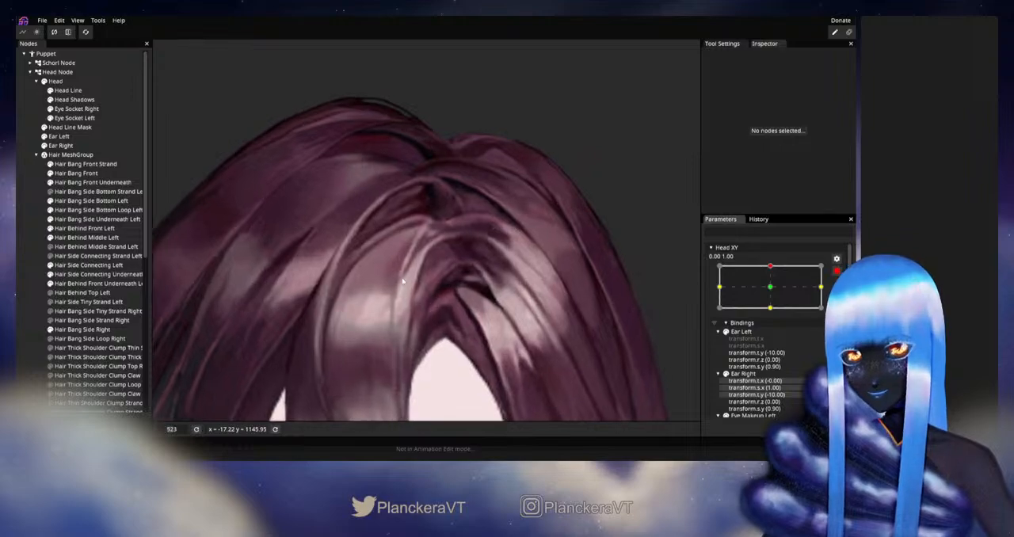
left_click(77, 266)
scroll(448, 205, "up", 2)
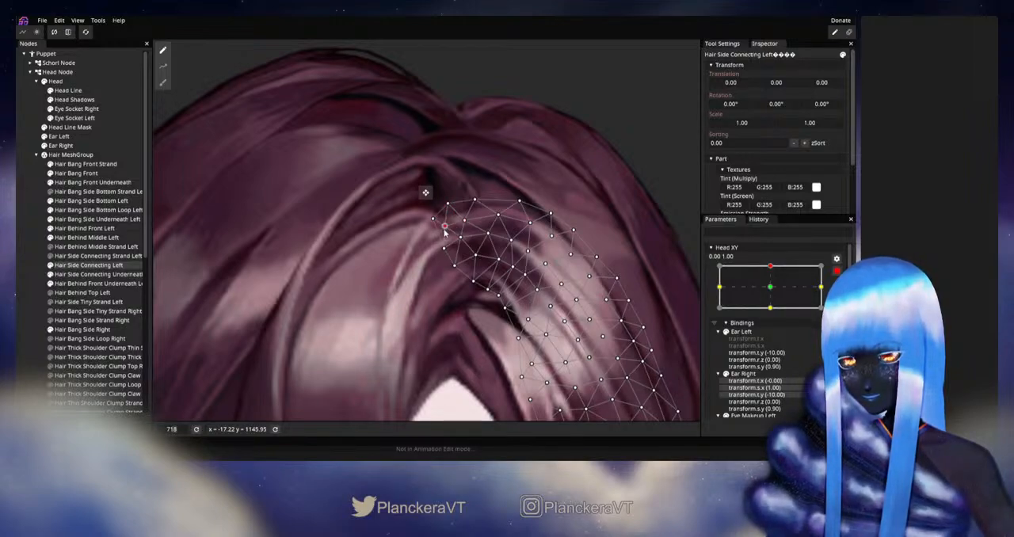
left_click(497, 284)
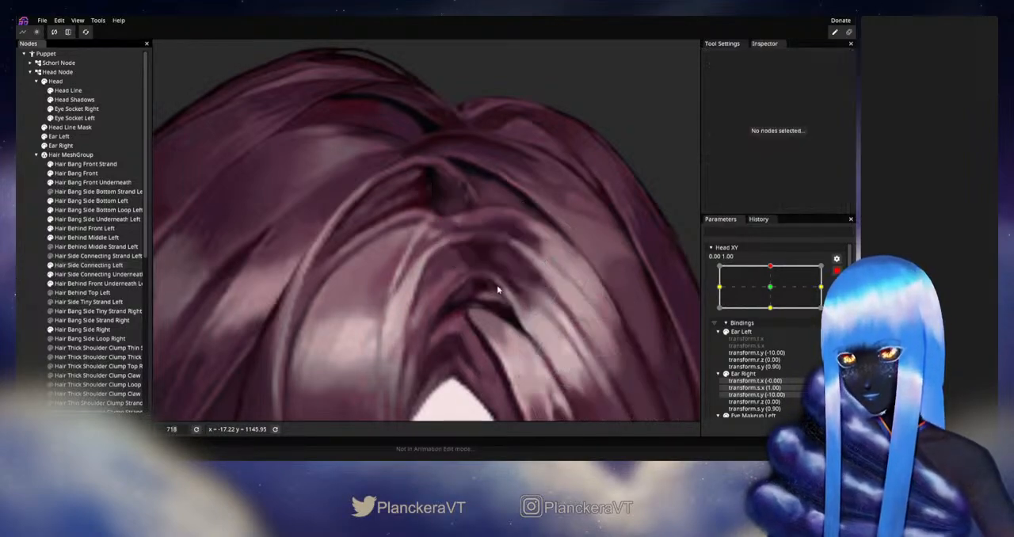
Disarm Head XY and shift it sideways around the upward keypoint to check the seam at the tip
scroll(508, 282, "down", 5)
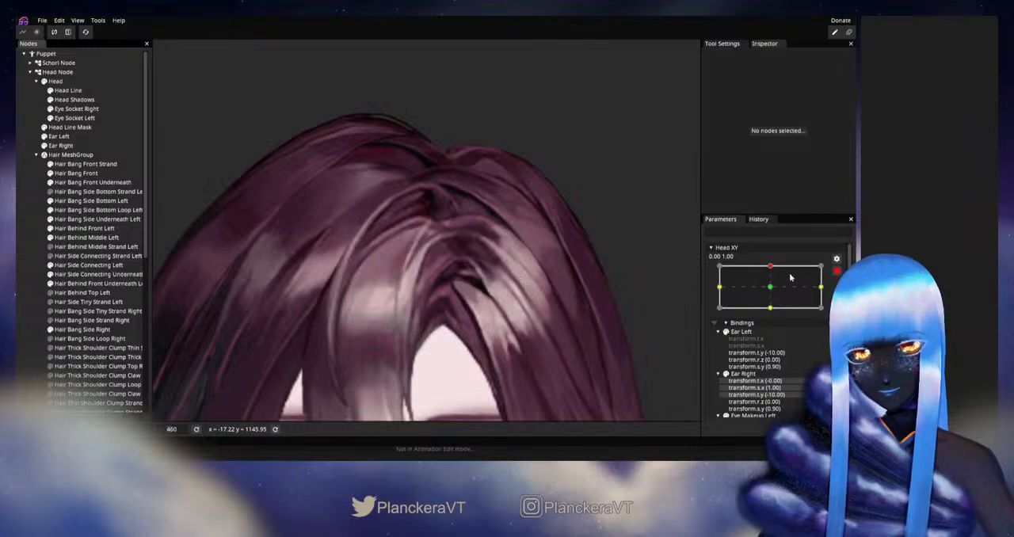
left_click(837, 272)
mouse_move(772, 293)
left_mouse_down()
mouse_move(774, 315)
mouse_move(775, 295)
left_mouse_up()
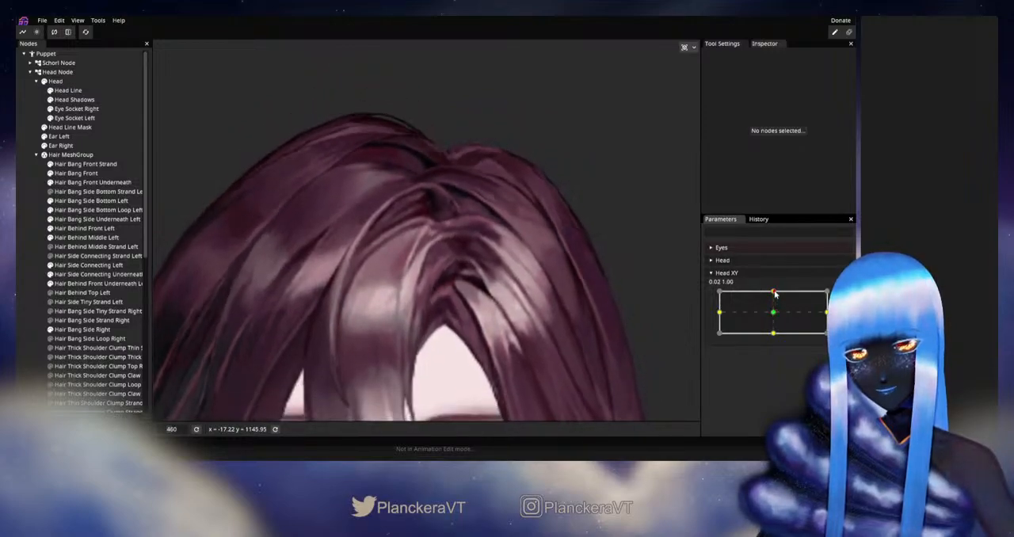
Rearm Head XY at 0.00, 1.00 and fine-tune the Hair Side Connecting Left vertices just below its upper edge
left_click(843, 296)
scroll(421, 281, "up", 3)
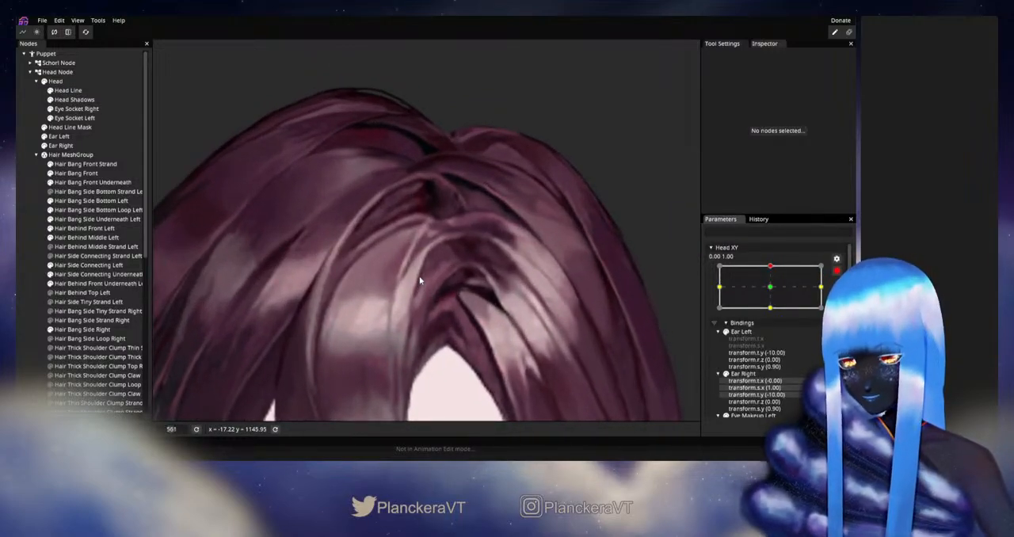
left_click(80, 266)
scroll(500, 224, "up", 2)
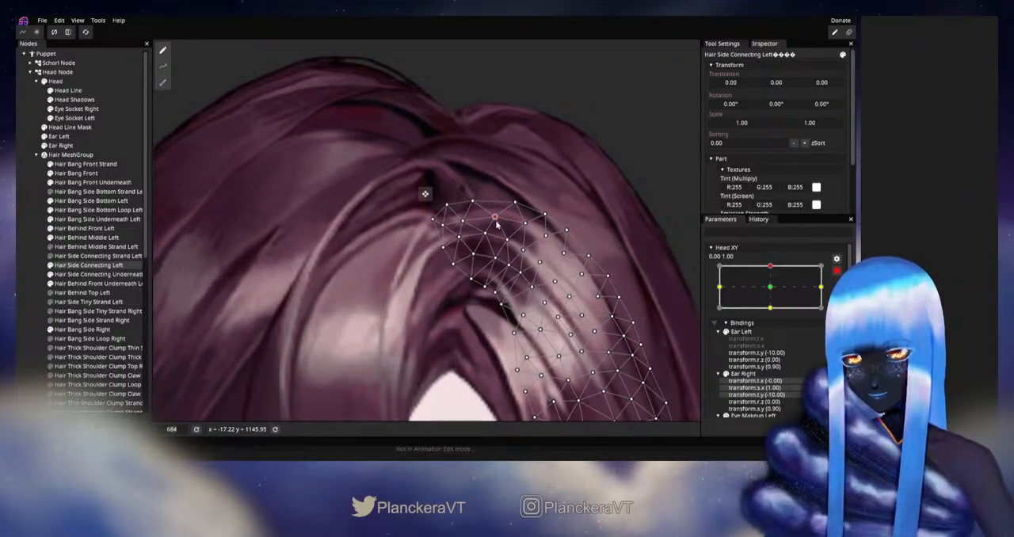
left_click(33, 266)
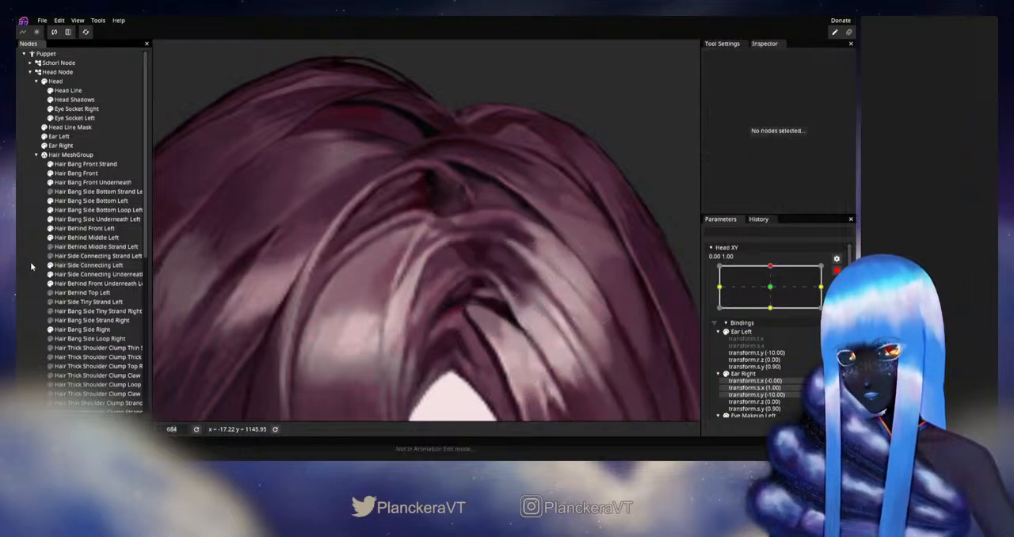
Disarm Head XY and vary it near the upward keypoint to review the whole parting area
scroll(557, 304, "down", 5)
scroll(554, 303, "down", 2)
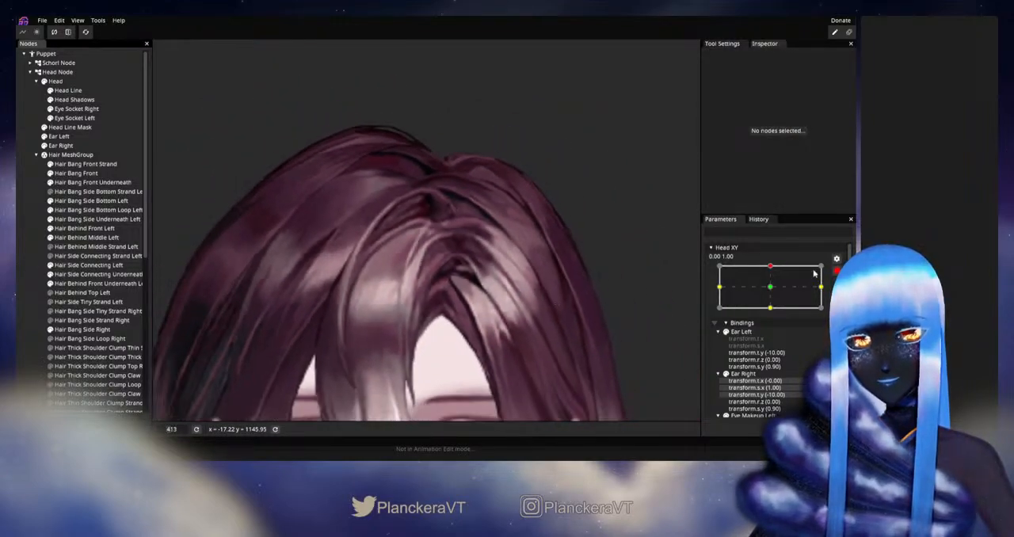
left_click(837, 271)
mouse_move(772, 292)
left_mouse_down()
mouse_move(773, 312)
mouse_move(783, 293)
left_mouse_up()
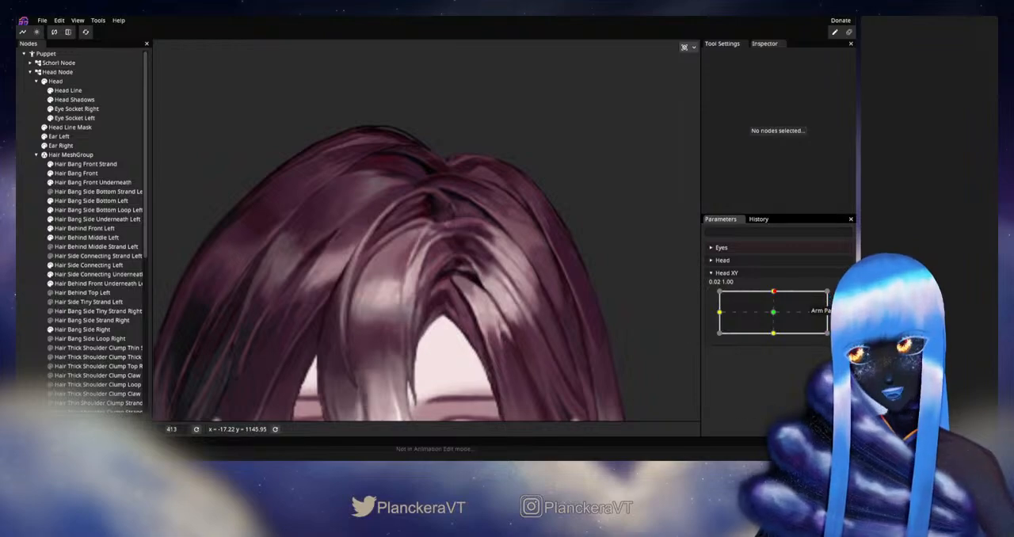
Rearm Head XY at 0.00, 1.00 and nudge the interior vertices of Hair Side Connecting Left near its tip
left_click(843, 296)
scroll(446, 277, "up", 3)
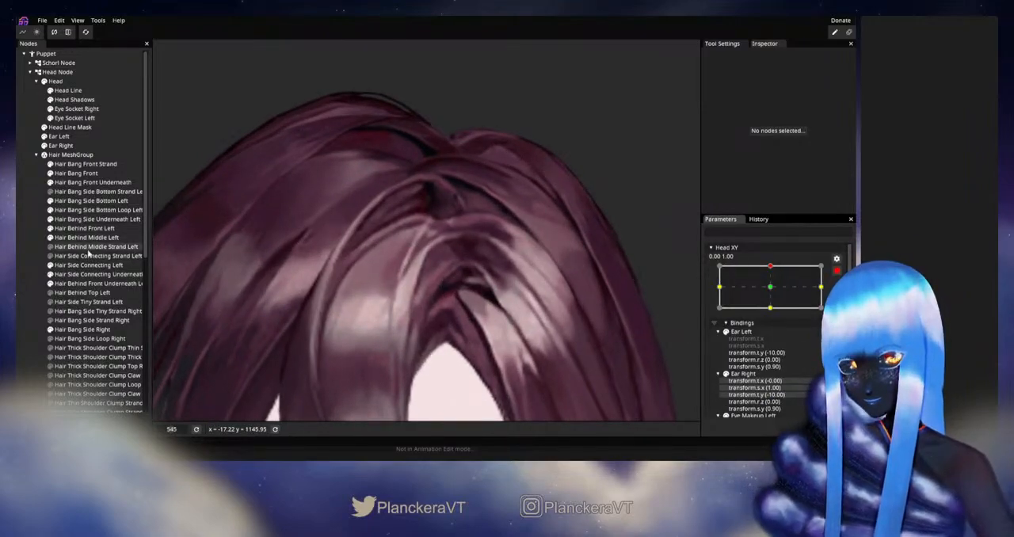
left_click(87, 265)
scroll(448, 261, "up", 2)
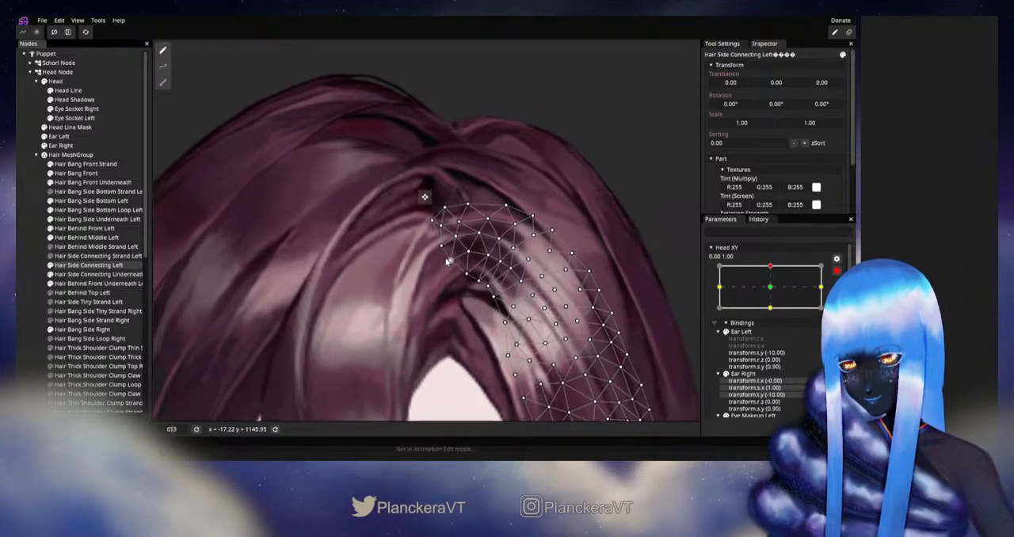
scroll(447, 261, "up", 1)
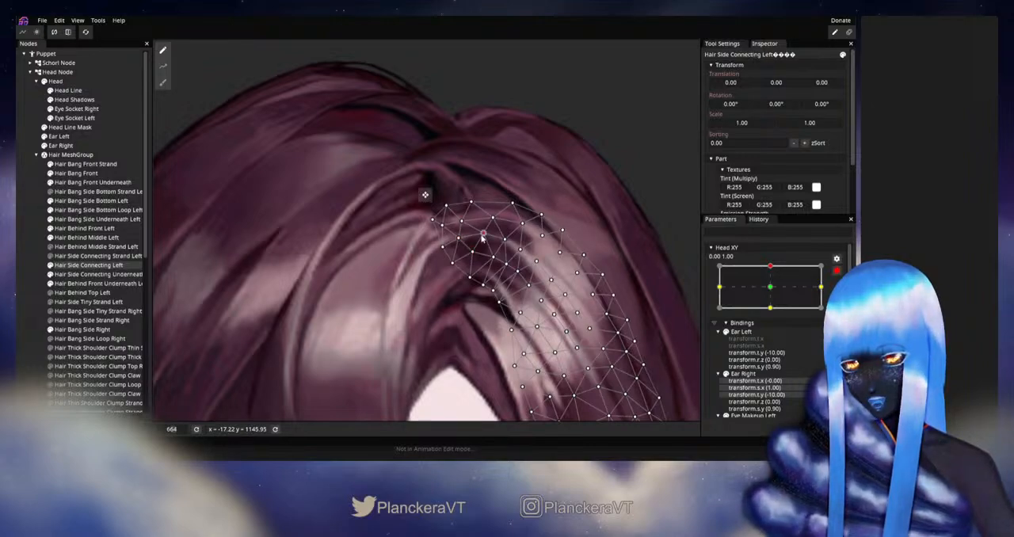
left_click(470, 299)
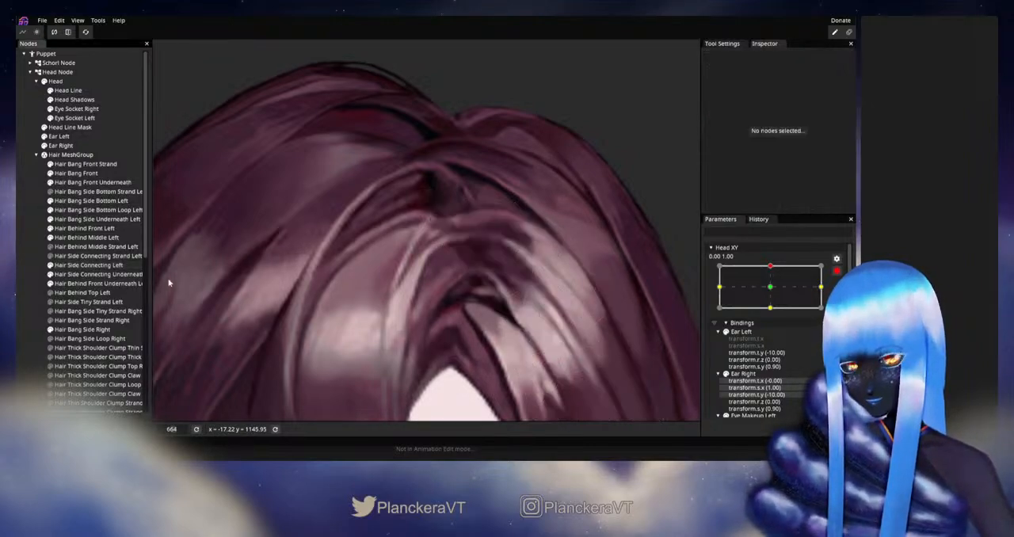
Disarm Head XY and sweep it between the upward and neutral positions to check the hair deformation throughout the movement
scroll(470, 293, "down", 5)
scroll(471, 289, "down", 2)
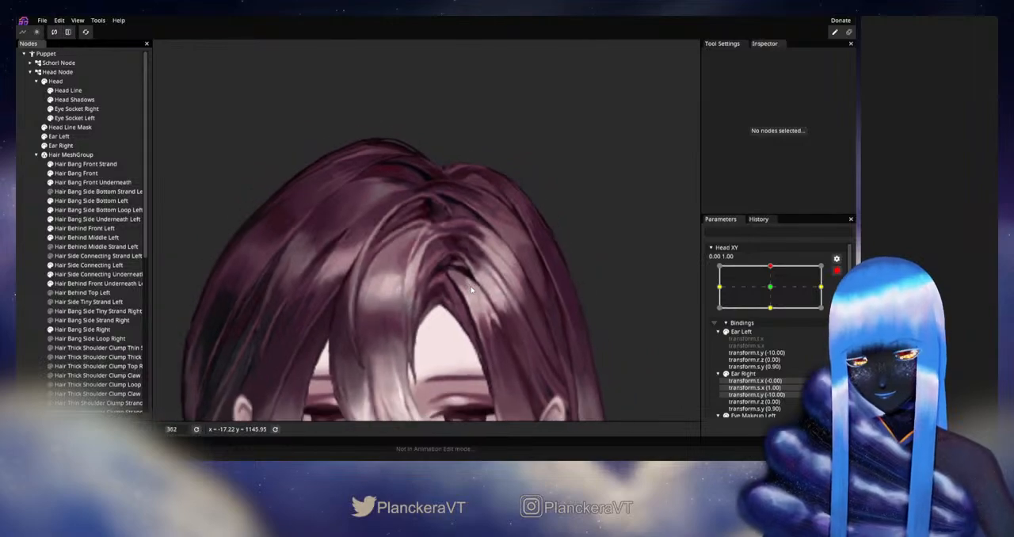
left_click(838, 271)
left_click_drag(774, 291, 773, 298)
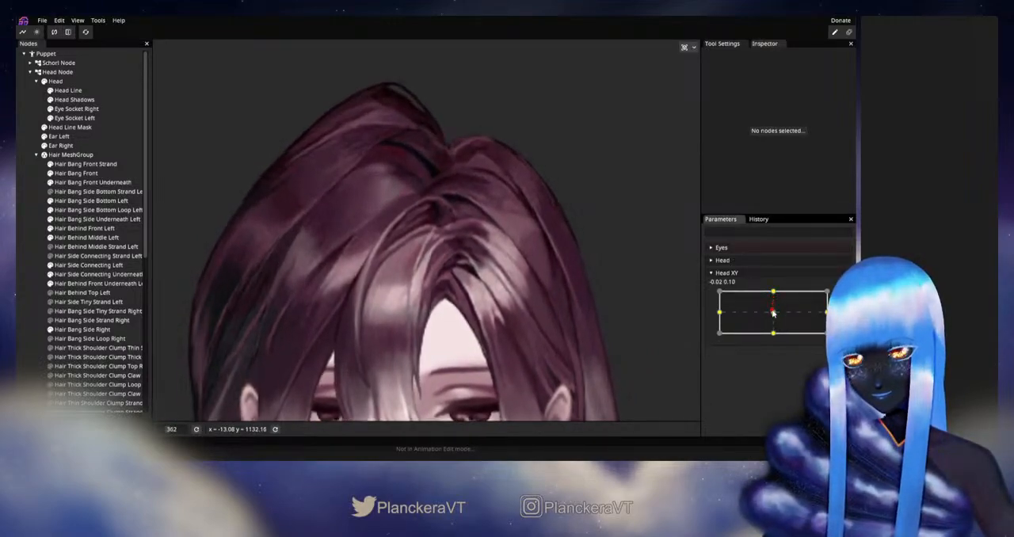
left_click_drag(773, 300, 774, 314)
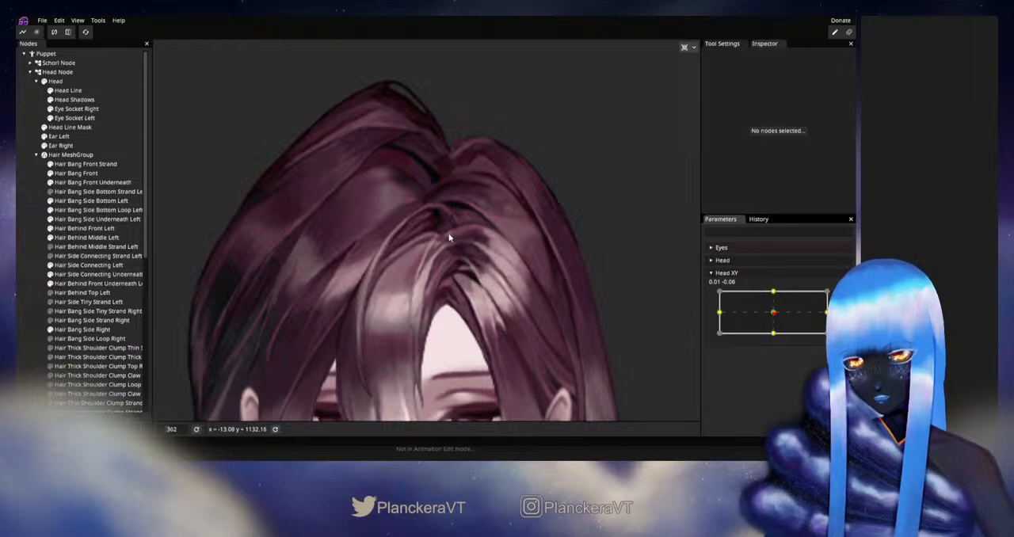
scroll(514, 273, "up", 4)
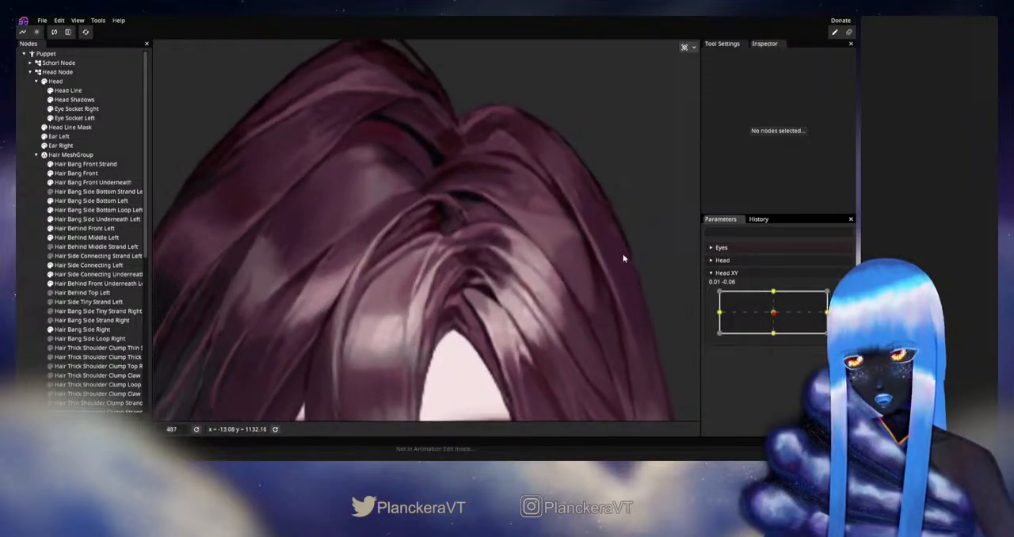
left_click_drag(777, 319, 813, 297)
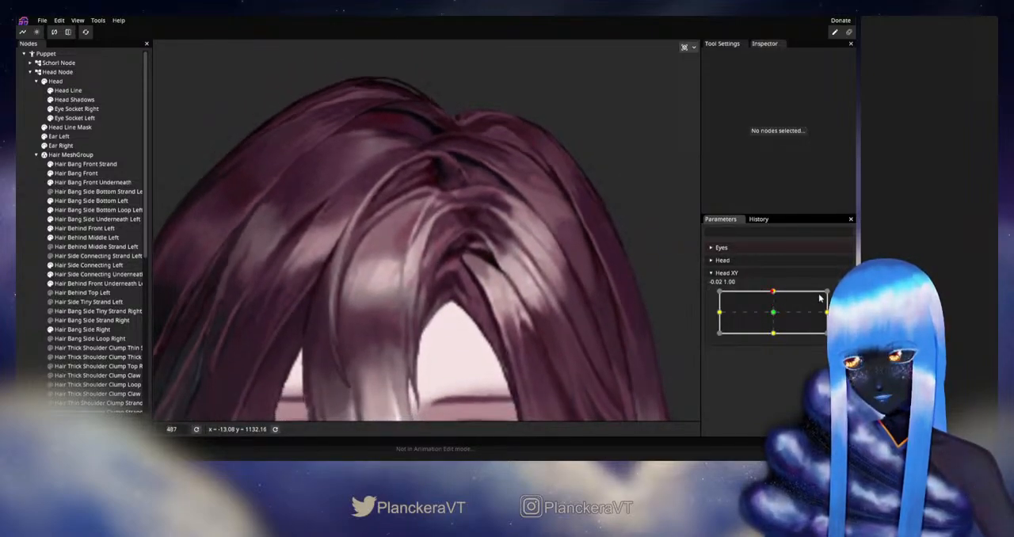
Rearm Head XY at 0.00, 1.00 and adjust the Hair Side Connecting Left vertex just inside the tip's upper edge
left_click(843, 297)
scroll(414, 184, "up", 2)
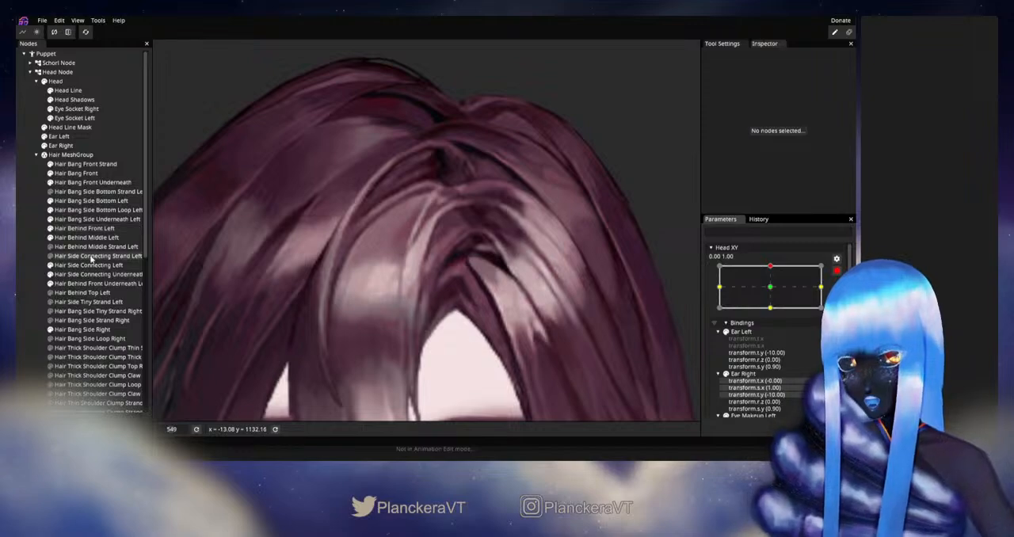
left_click(88, 266)
scroll(480, 168, "up", 2)
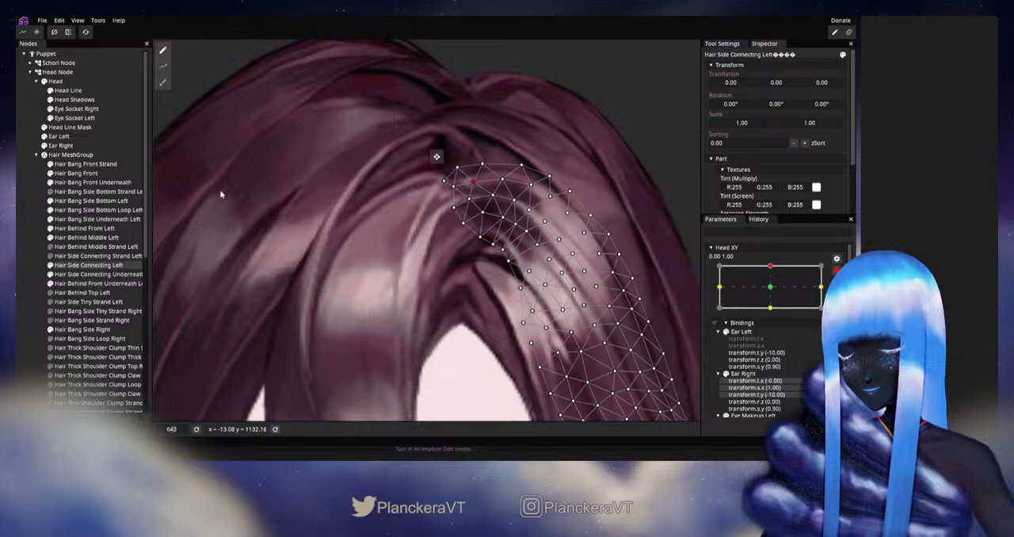
Disarm Head XY and vary it around the upward keypoint to review how the strands meet at the parting
left_click(23, 255)
scroll(487, 299, "down", 5)
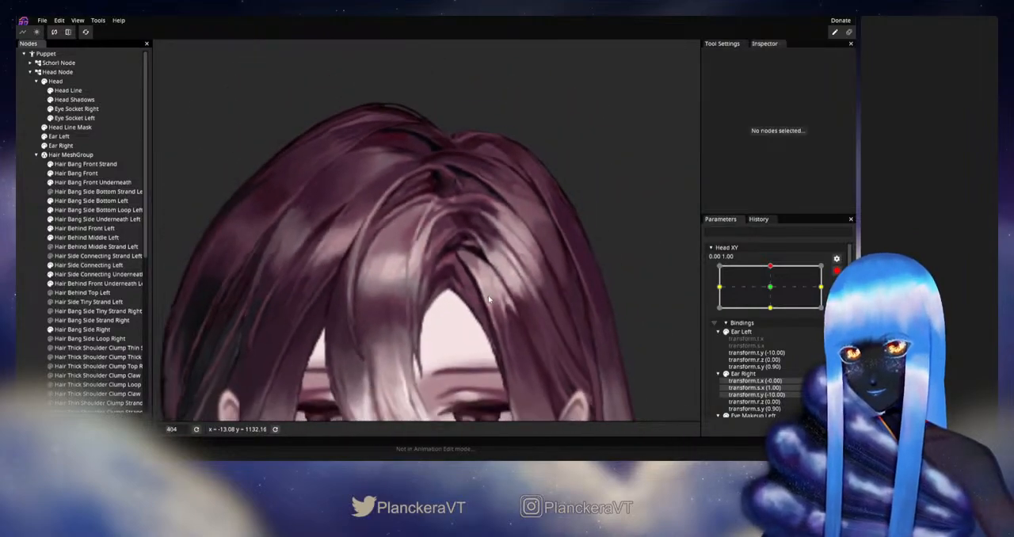
scroll(489, 299, "down", 3)
left_click(837, 270)
mouse_move(773, 292)
left_mouse_down()
mouse_move(772, 313)
mouse_move(774, 293)
left_mouse_up()
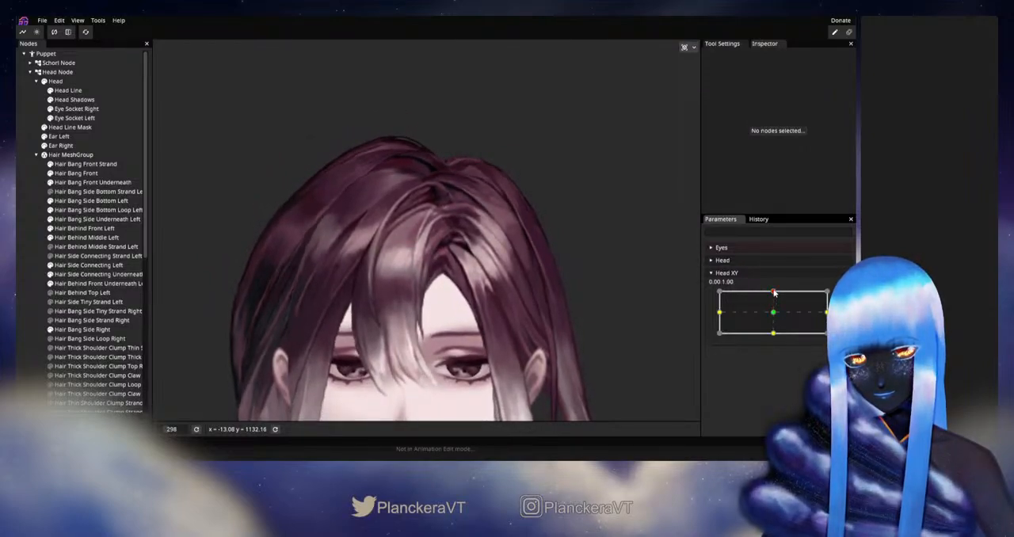
Rearm Head XY at 0.00, 1.00 and adjust the Hair Bang Front vertex at the lower corner of its parting tip
left_click(843, 296)
scroll(444, 273, "up", 5)
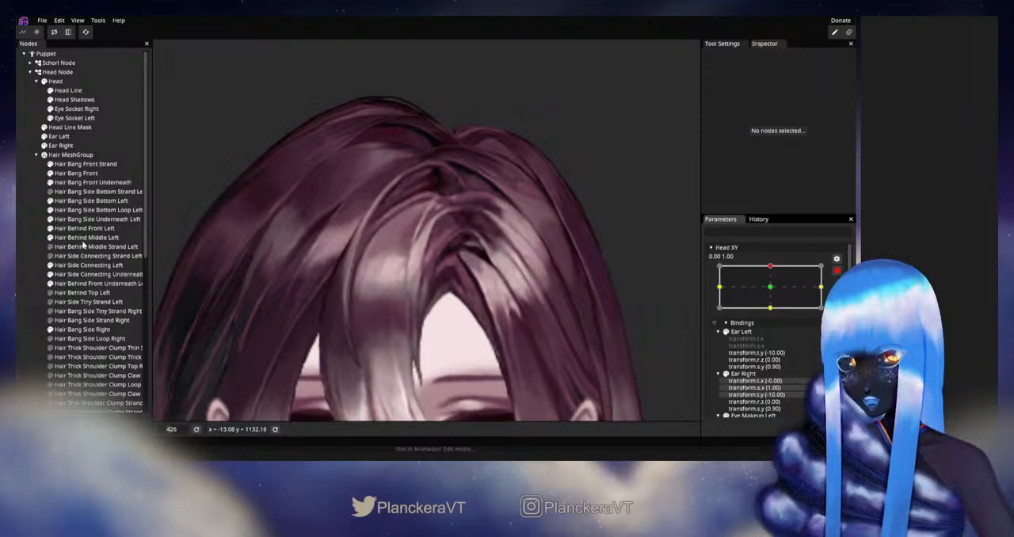
left_click(80, 174)
scroll(488, 274, "up", 3)
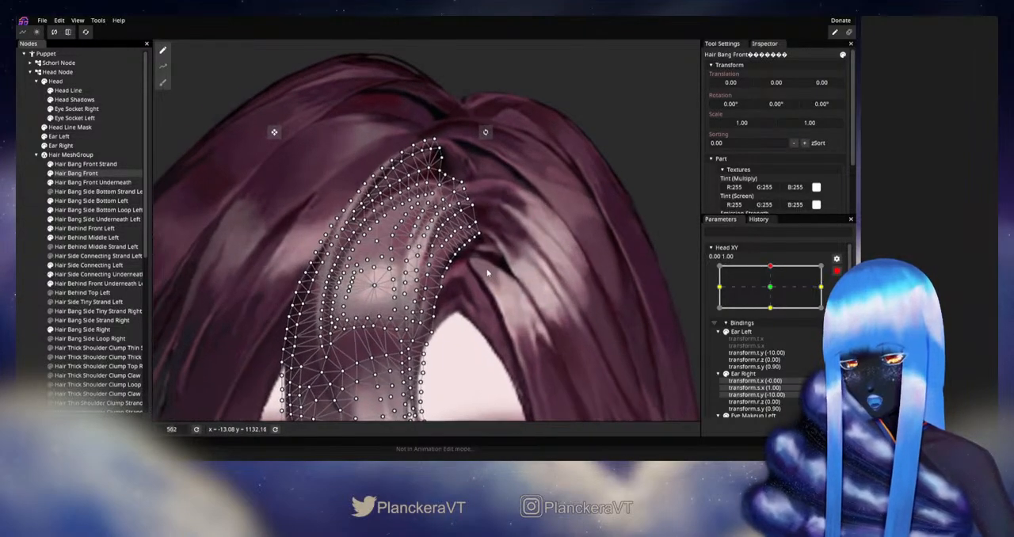
scroll(488, 273, "up", 6)
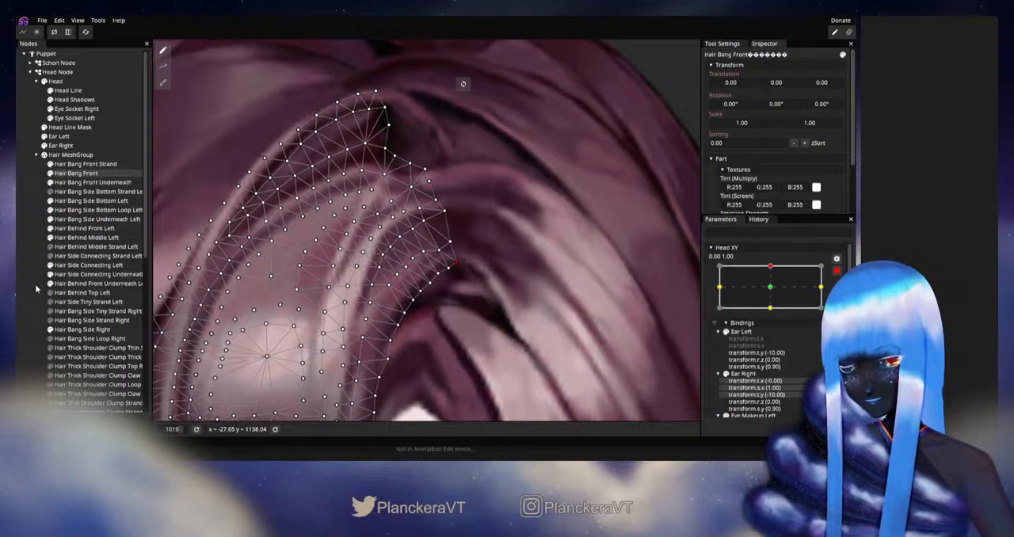
left_click(486, 312)
Disarm Head XY and move it near the upward keypoint to check the front bang's tip
scroll(487, 312, "down", 4)
scroll(486, 313, "down", 5)
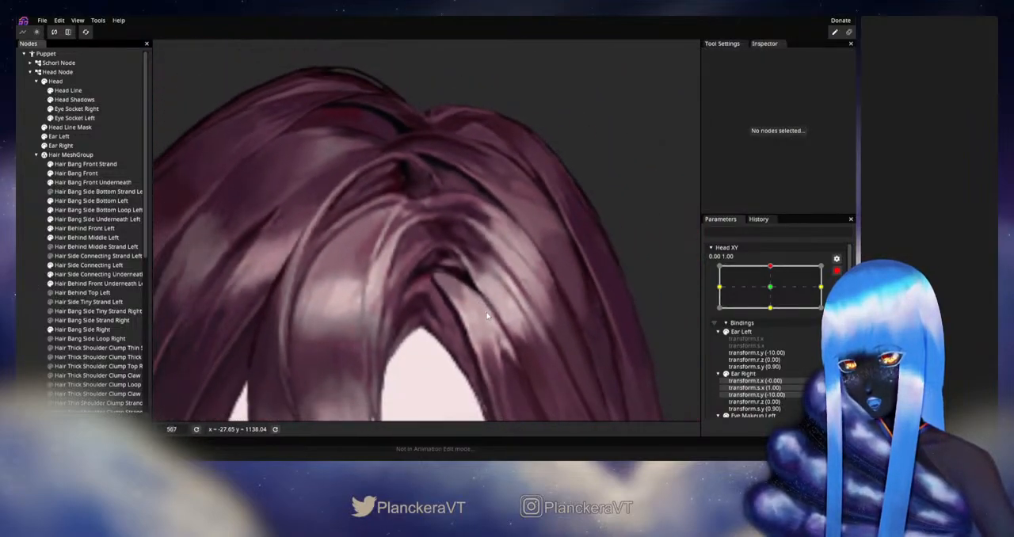
scroll(488, 314, "down", 1)
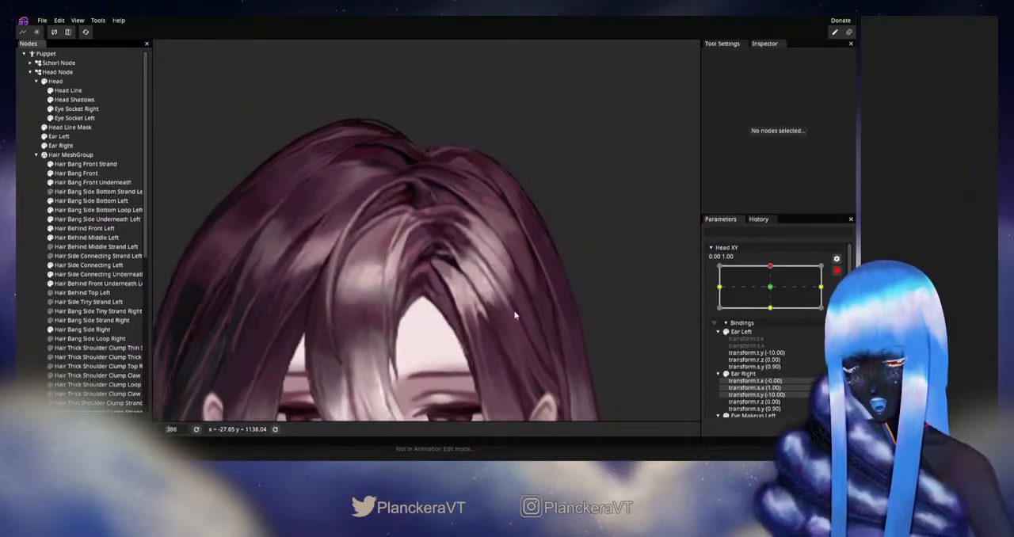
left_click(837, 270)
mouse_move(774, 292)
left_mouse_down()
mouse_move(774, 312)
mouse_move(774, 291)
left_mouse_up()
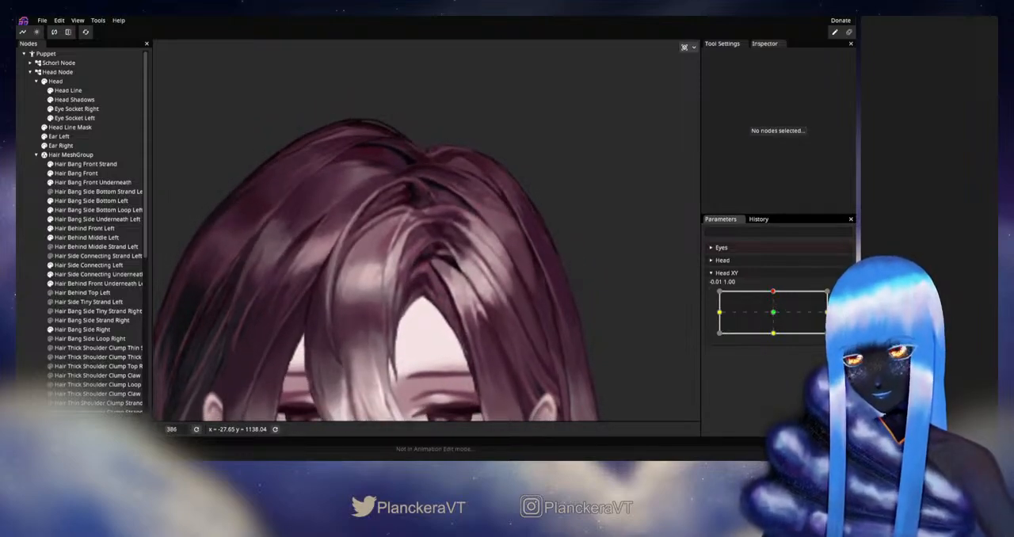
Rearm Head XY at 0.00, 1.00 and adjust the Hair Bang Front vertices along the inner edge below the parting tip
left_click(842, 296)
scroll(344, 305, "up", 2)
scroll(344, 306, "up", 1)
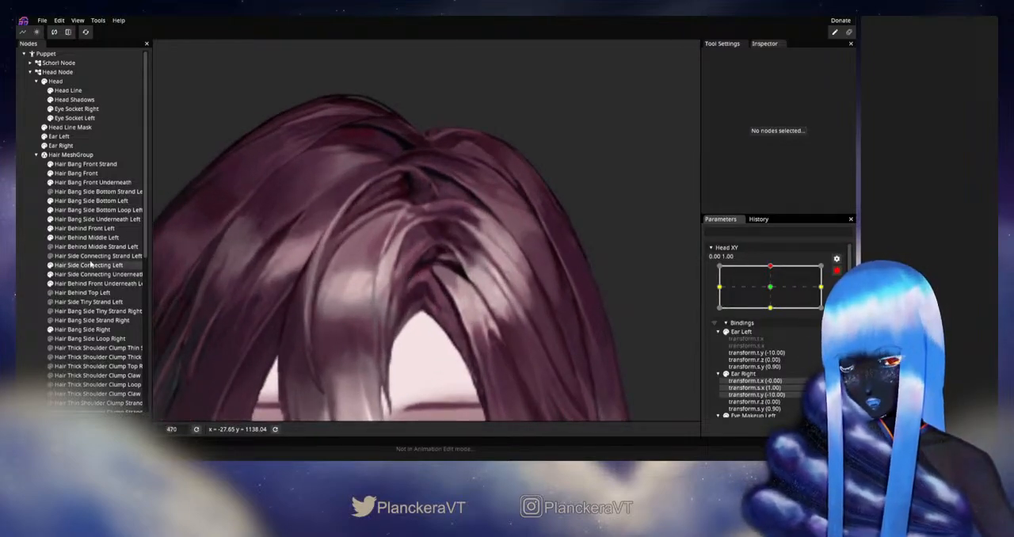
left_click(69, 173)
scroll(426, 291, "up", 5)
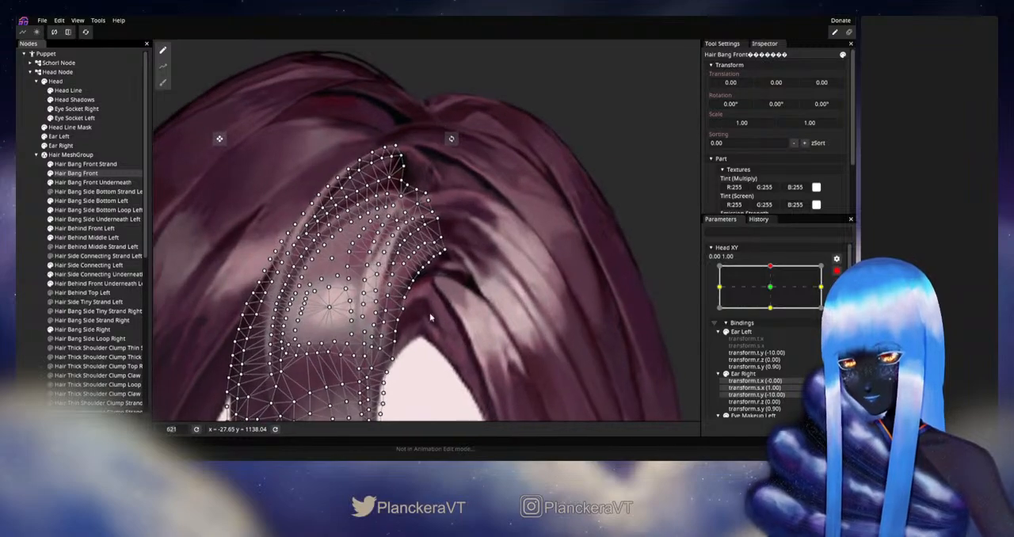
scroll(425, 295, "up", 1)
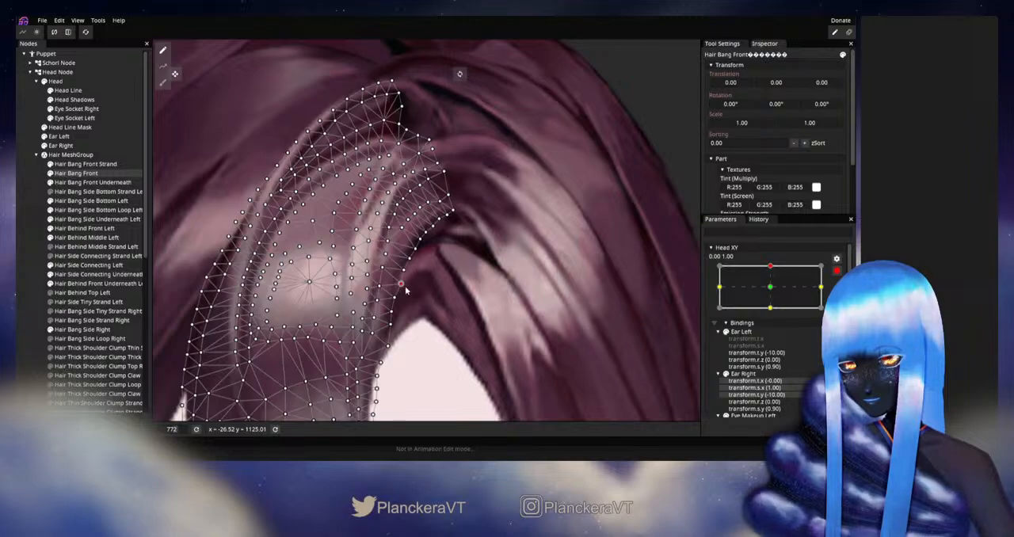
left_click(31, 286)
Disarm Head XY and vary it near the upward keypoint to check the front bang's inner edge up close
scroll(539, 311, "down", 2)
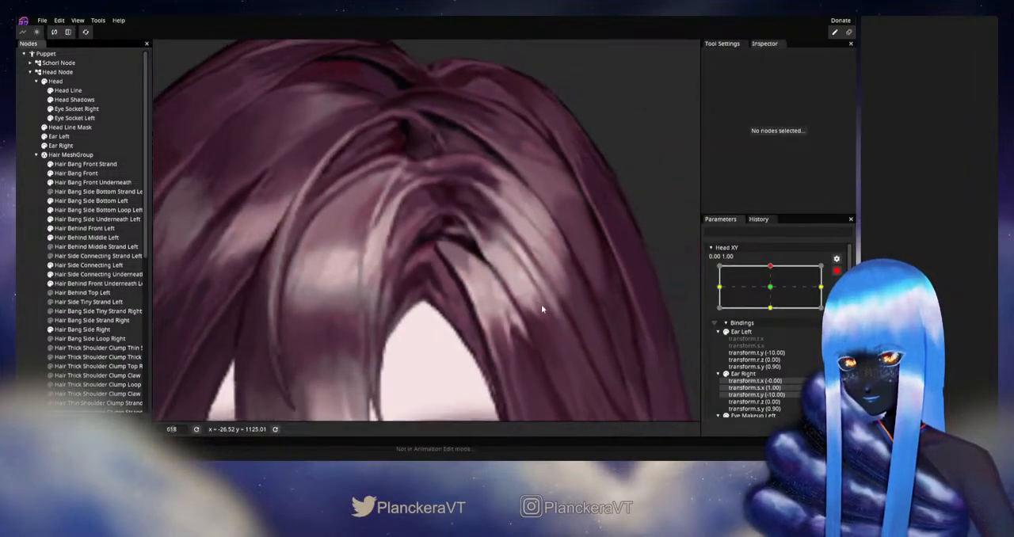
scroll(541, 304, "down", 6)
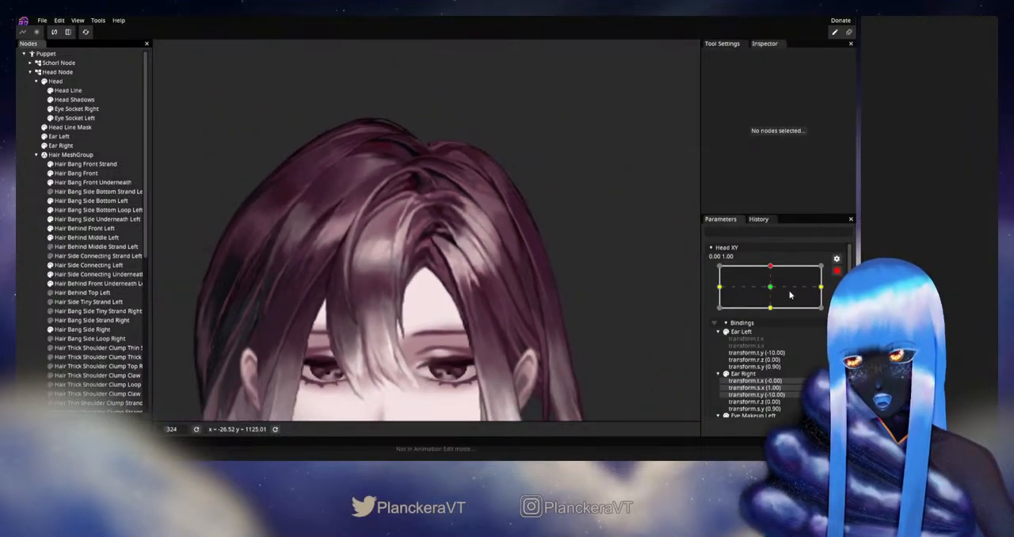
left_click(836, 272)
mouse_move(774, 292)
left_mouse_down()
mouse_move(773, 313)
mouse_move(772, 292)
left_mouse_up()
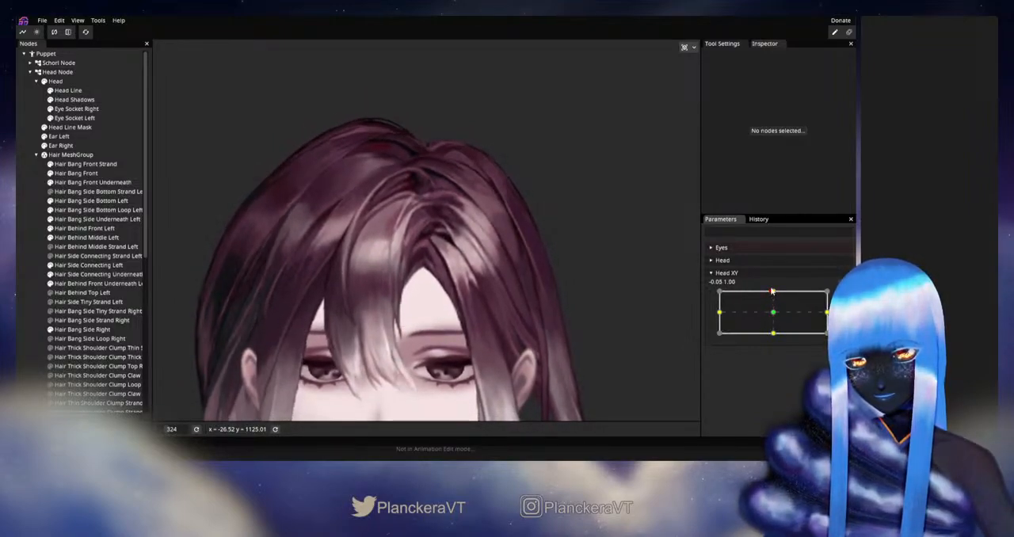
scroll(411, 322, "up", 3)
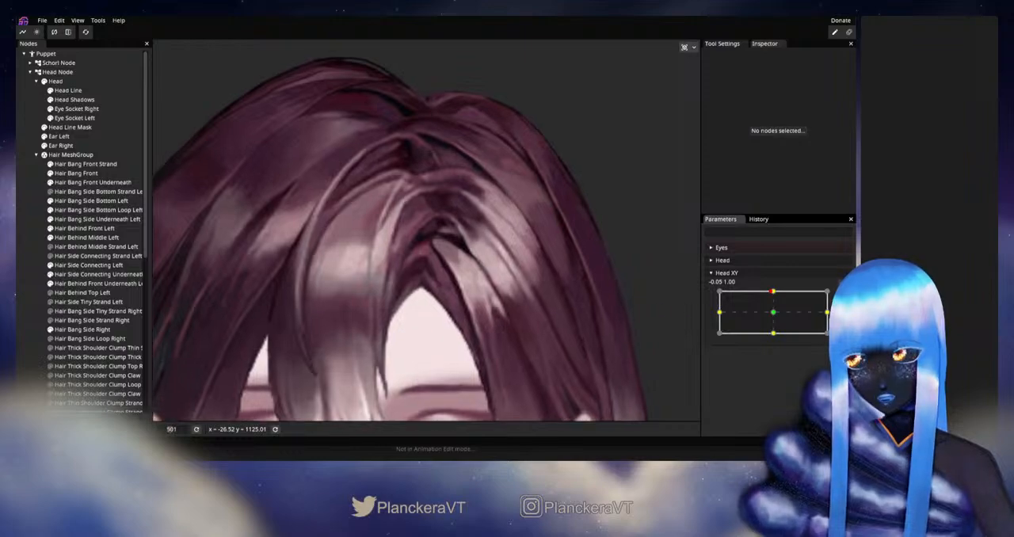
Rearm Head XY at 0.00, 1.00 and nudge the Hair Bang Front edge vertices just below the tip's lower corner
left_click(843, 296)
scroll(338, 288, "up", 2)
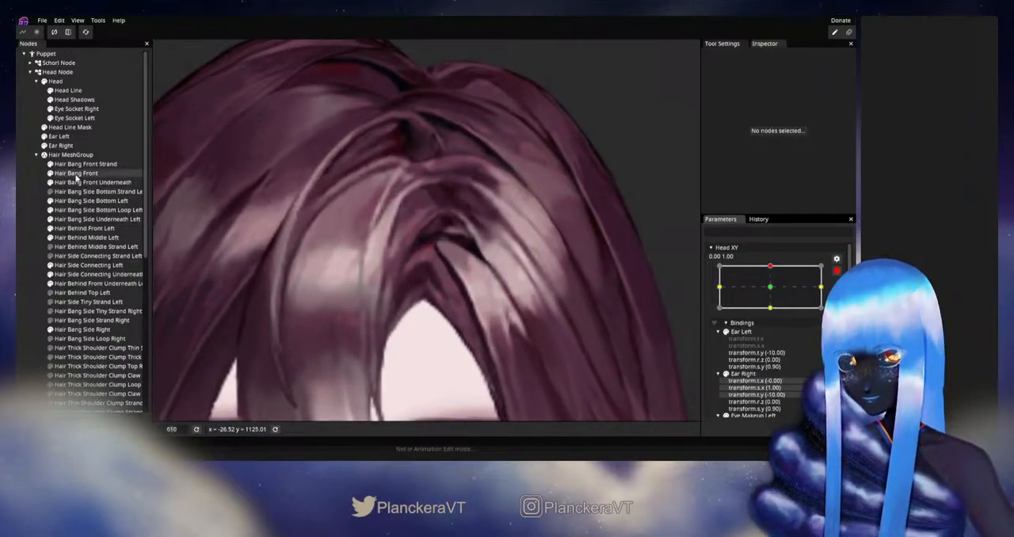
left_click(76, 173)
scroll(370, 284, "up", 3)
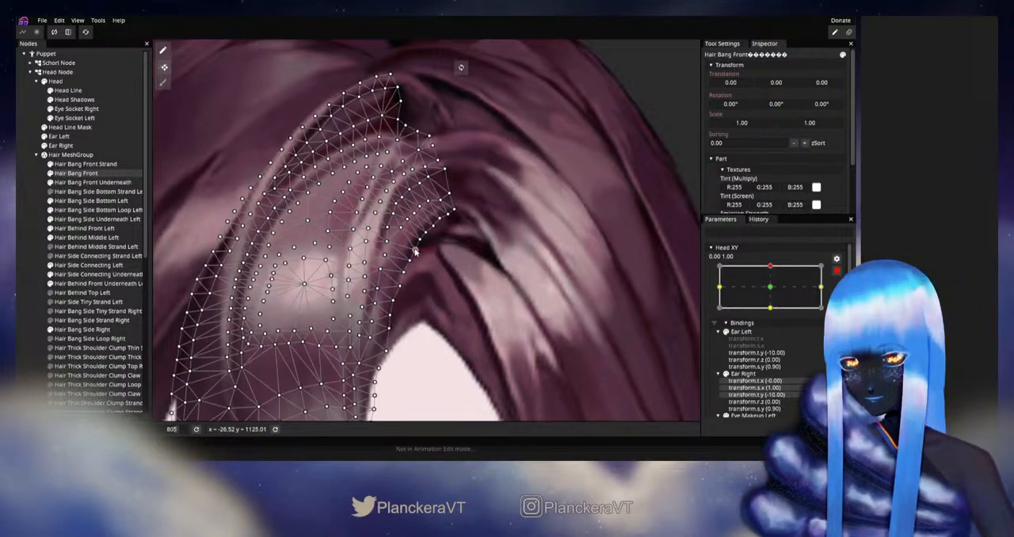
left_click(36, 255)
Disarm Head XY and move it around the upward keypoint to examine the curve beneath the parting
scroll(502, 314, "down", 5)
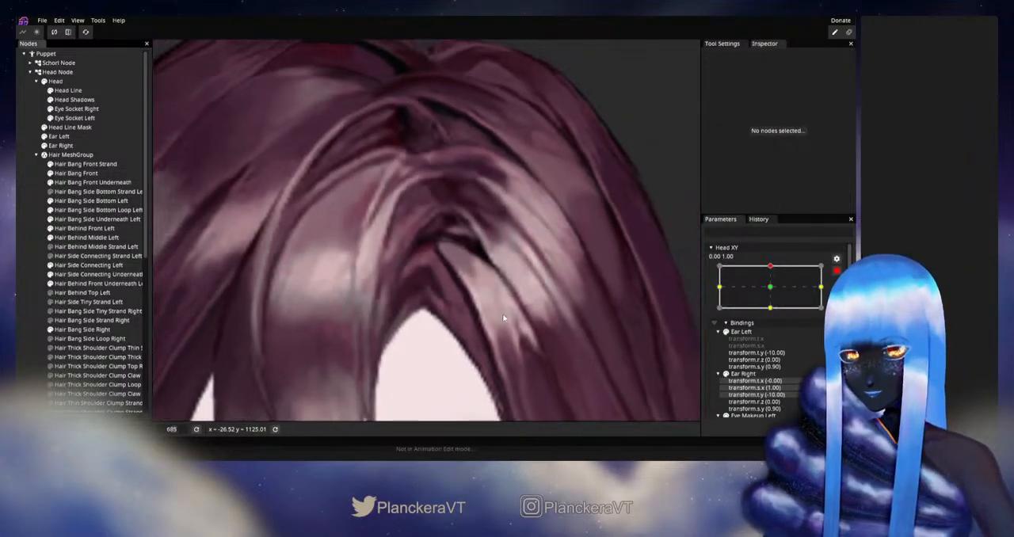
scroll(502, 315, "down", 4)
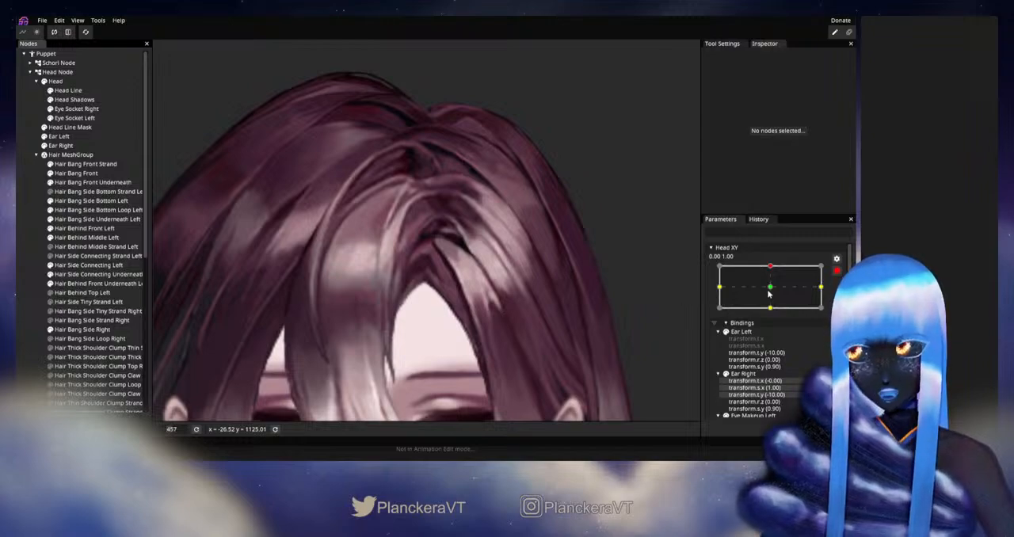
left_click(835, 271)
mouse_move(774, 292)
left_mouse_down()
mouse_move(773, 312)
mouse_move(778, 296)
left_mouse_up()
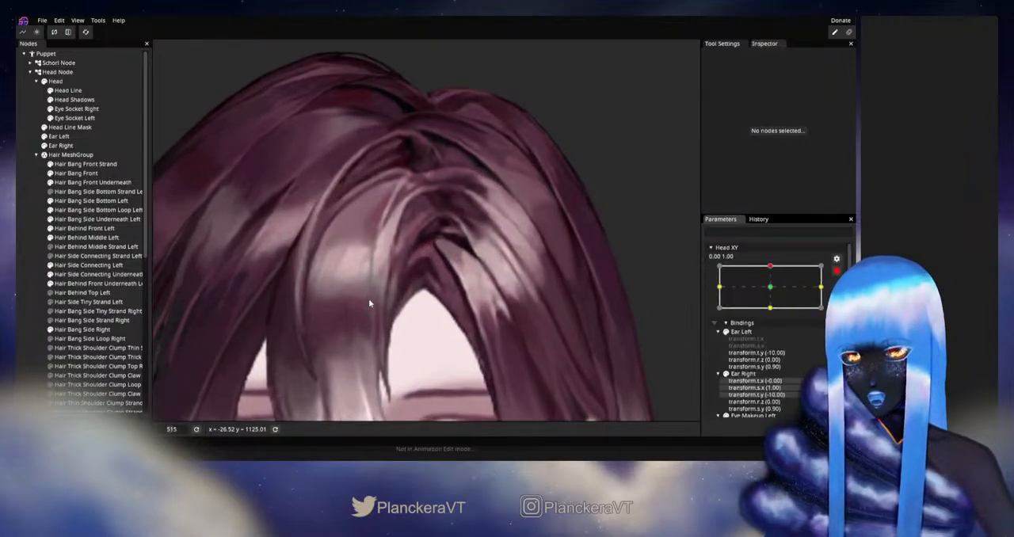
Rearm Head XY at 0.00, 1.00 and fine-tune the Hair Bang Front inner-edge vertex a short way below the tip
scroll(368, 297, "up", 3)
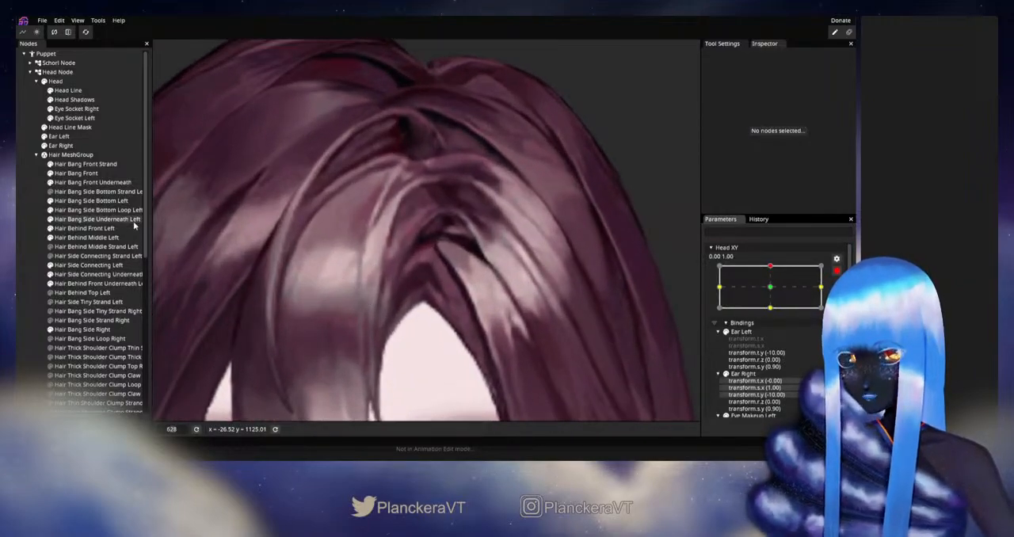
left_click(76, 173)
scroll(420, 255, "up", 3)
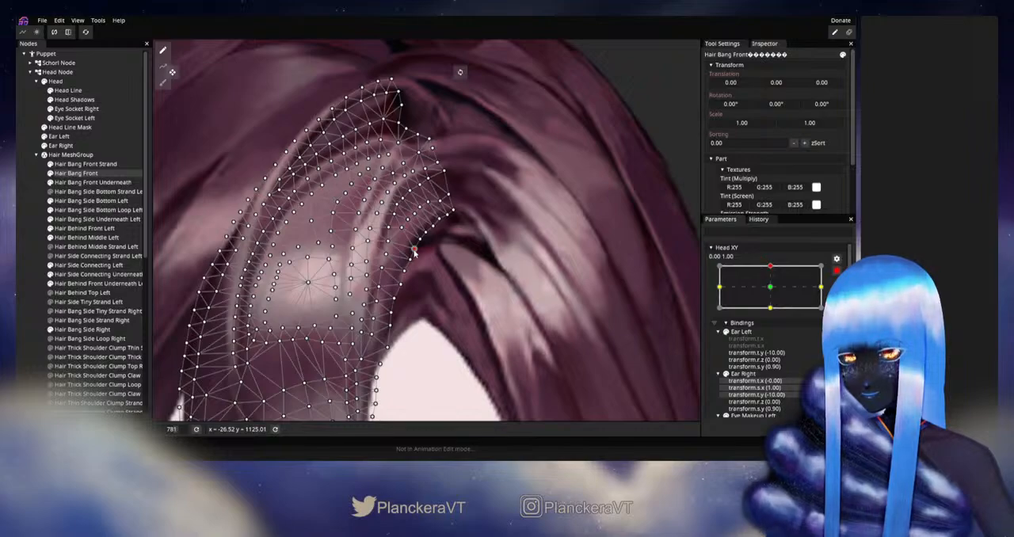
left_click(492, 302)
Disarm Head XY and vary it near the upward keypoint to review the front bang against the left side hair
scroll(534, 306, "down", 5)
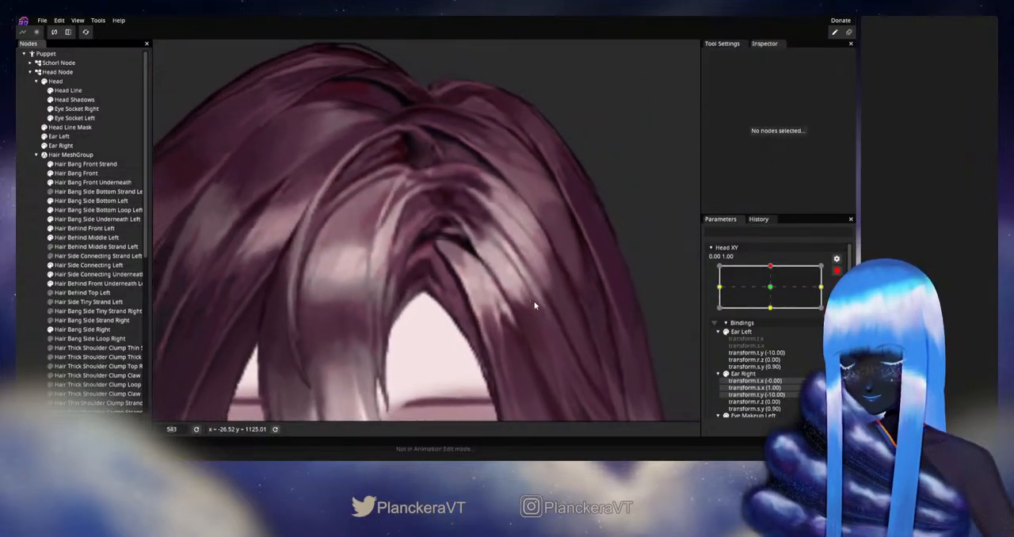
scroll(564, 287, "down", 1)
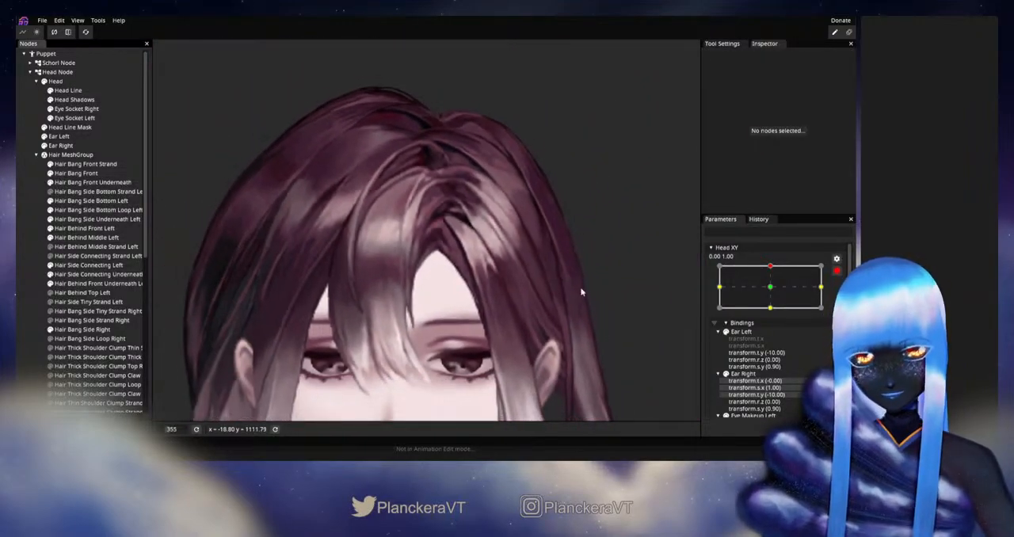
left_click(838, 271)
mouse_move(780, 293)
left_mouse_down()
mouse_move(773, 310)
mouse_move(774, 290)
left_mouse_up()
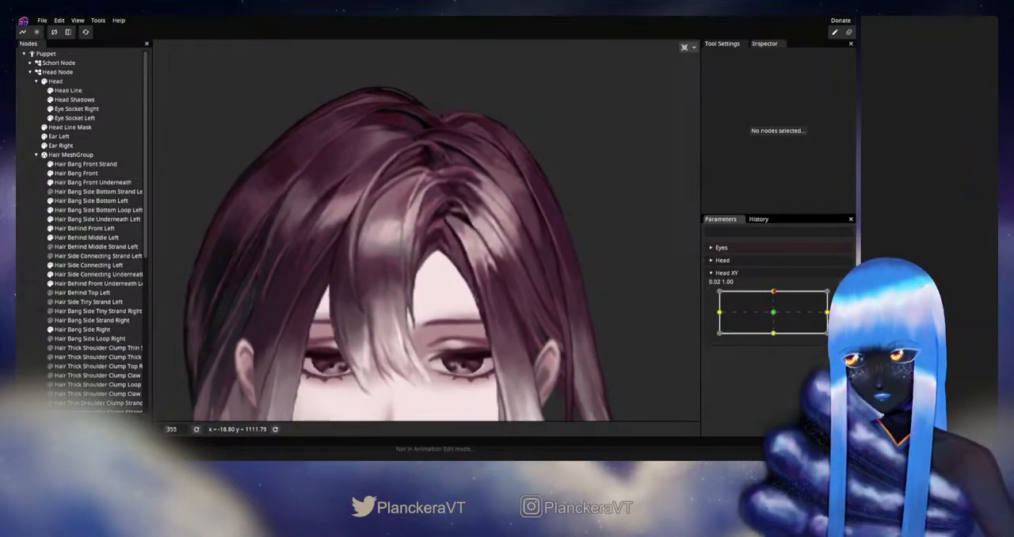
Rearm Head XY at 0.00, 1.00 and refine the Hair Bang Front vertices along the curve under the parting tip
left_click(842, 295)
scroll(362, 280, "up", 6)
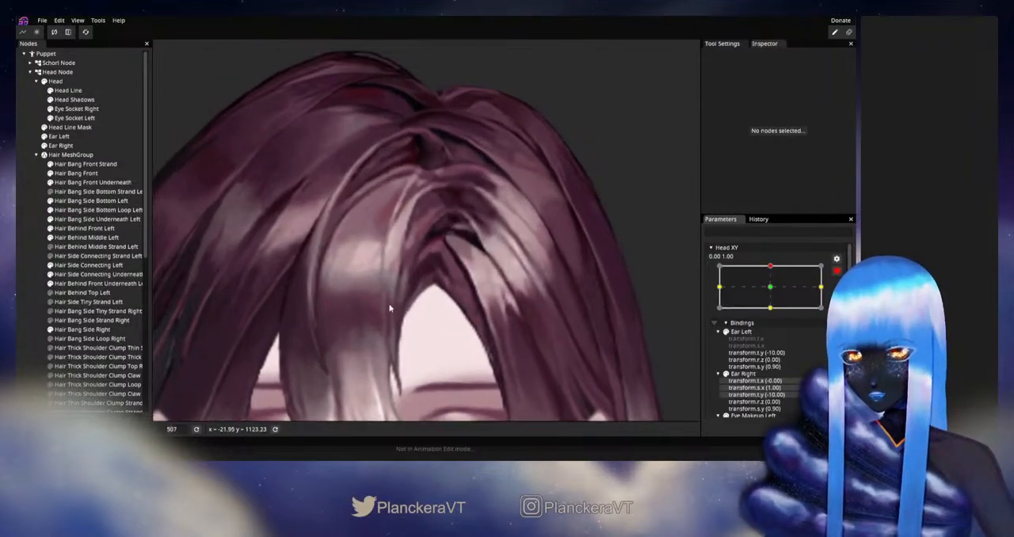
scroll(389, 320, "up", 2)
left_click(76, 173)
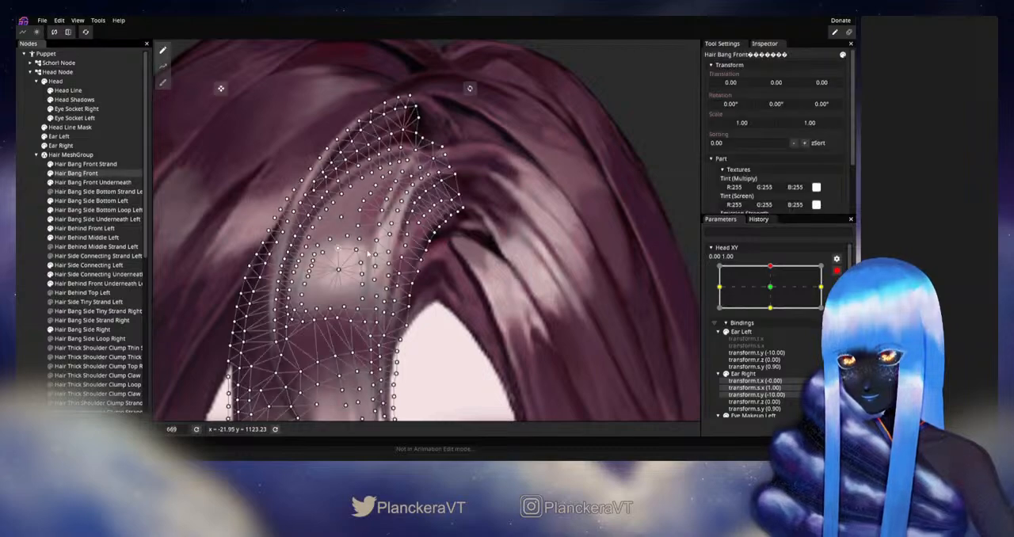
scroll(431, 257, "up", 2)
scroll(432, 258, "up", 2)
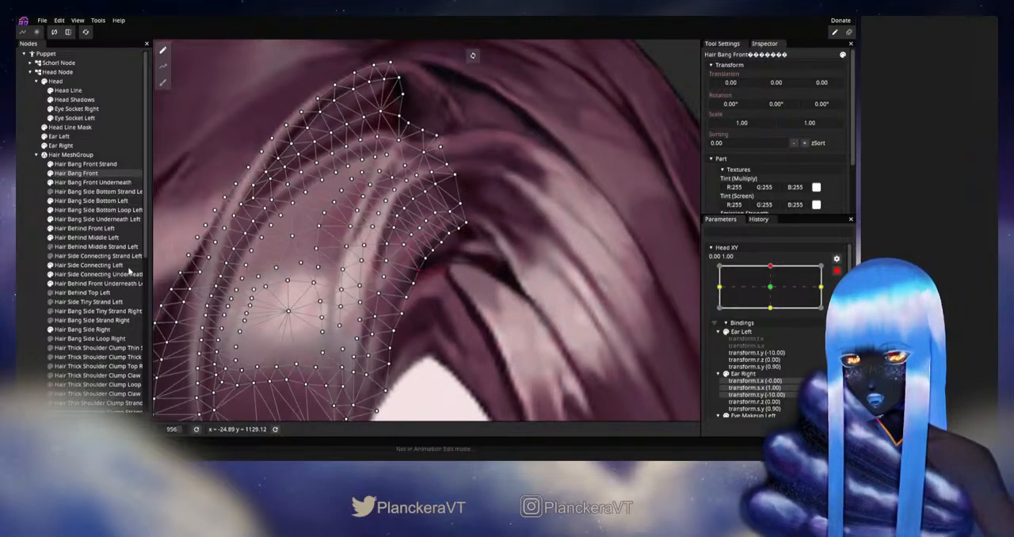
left_click(171, 269)
Disarm Head XY and sweep it between the middle of its upward range and the upward keypoint to check the whole hair
scroll(557, 297, "down", 5)
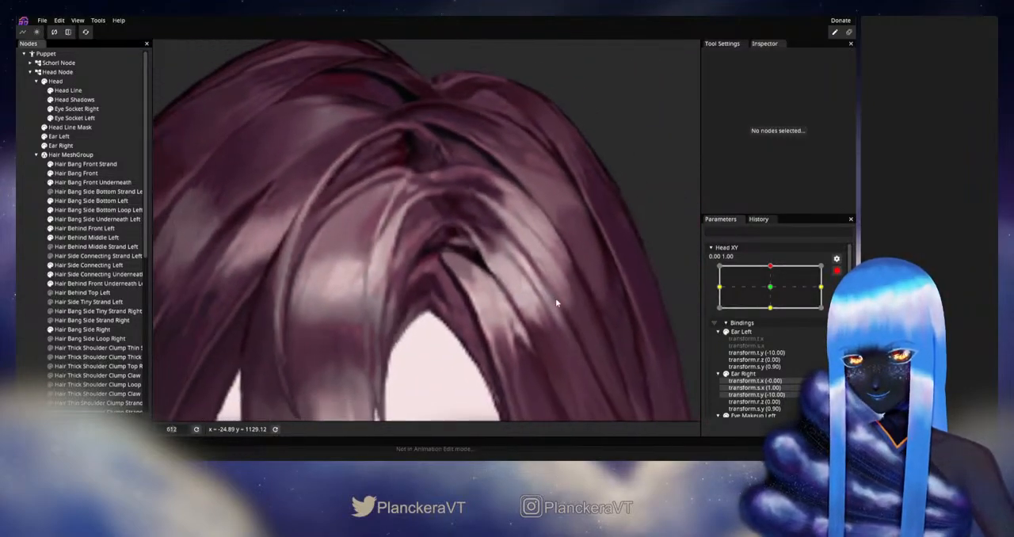
scroll(556, 298, "down", 5)
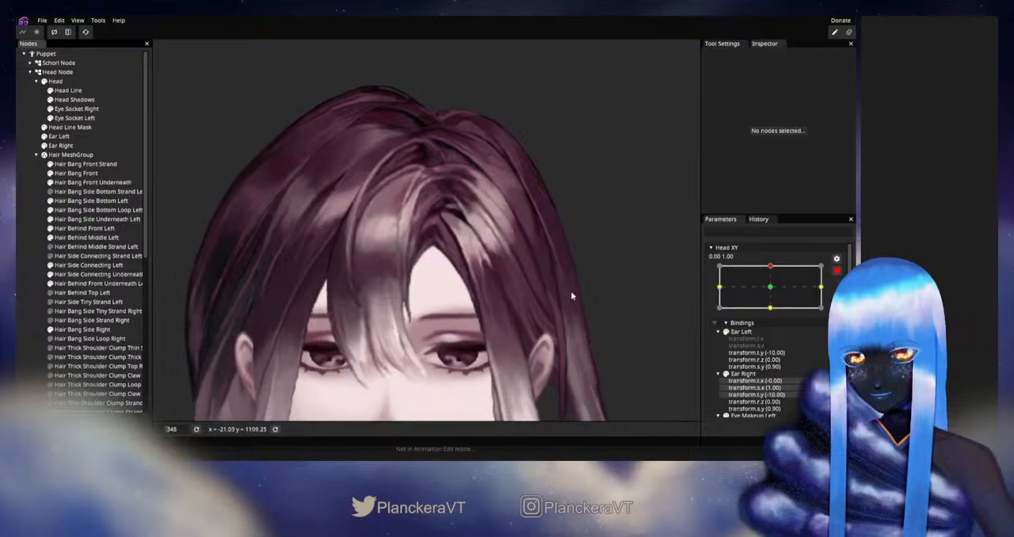
left_click(837, 271)
mouse_move(772, 294)
left_mouse_down()
mouse_move(774, 309)
mouse_move(778, 293)
left_mouse_up()
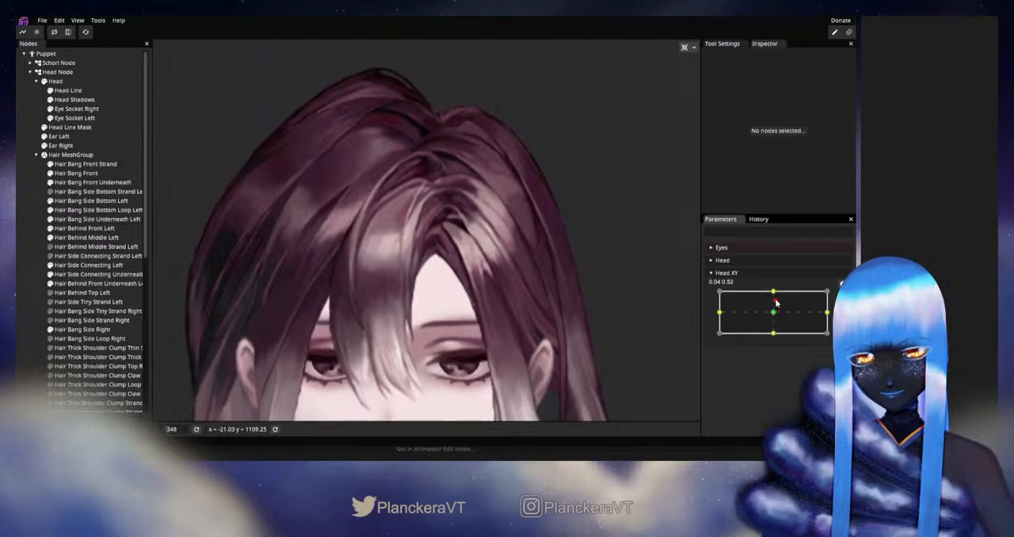
mouse_move(778, 296)
left_mouse_down()
mouse_move(774, 312)
mouse_move(777, 290)
left_mouse_up()
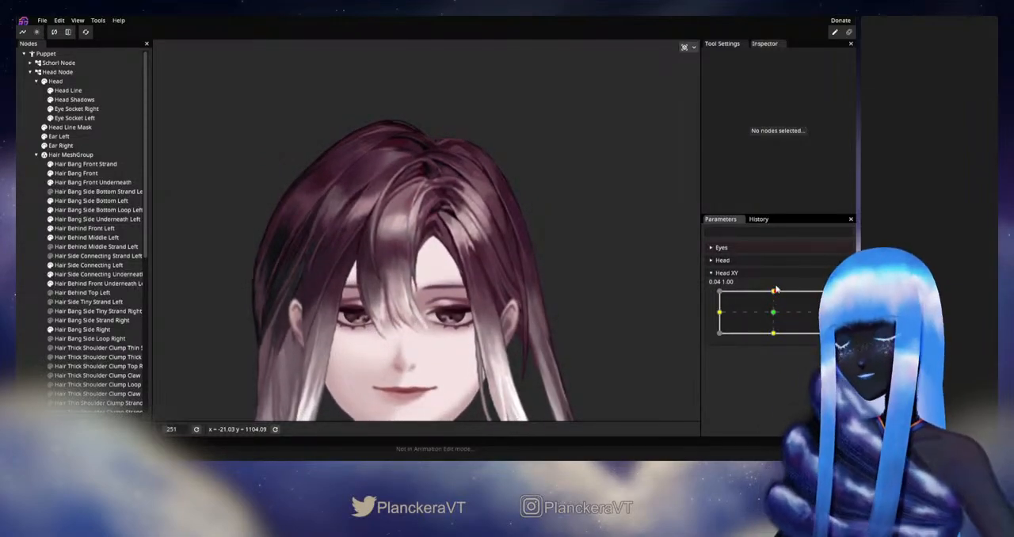
Sweep Head XY between the neutral position and the upward keypoint to examine the left side hair around the ear
left_click_drag(540, 267, 499, 258)
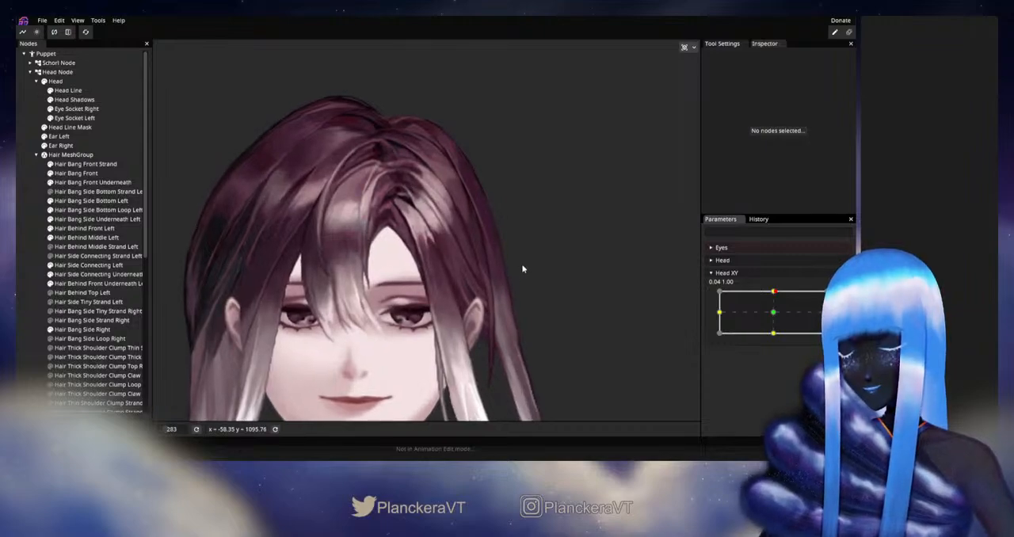
scroll(521, 267, "up", 4)
scroll(531, 270, "up", 2)
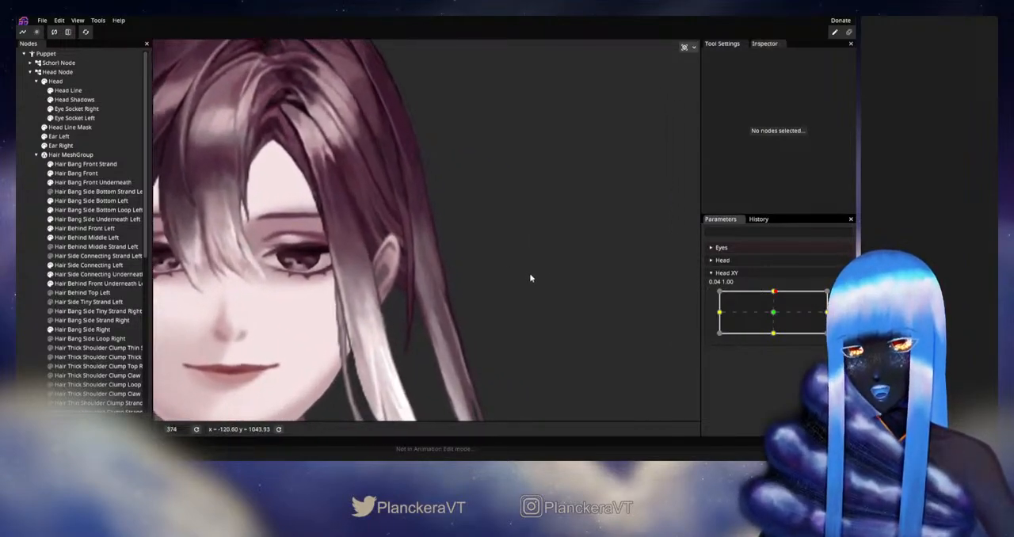
left_click_drag(530, 274, 528, 263)
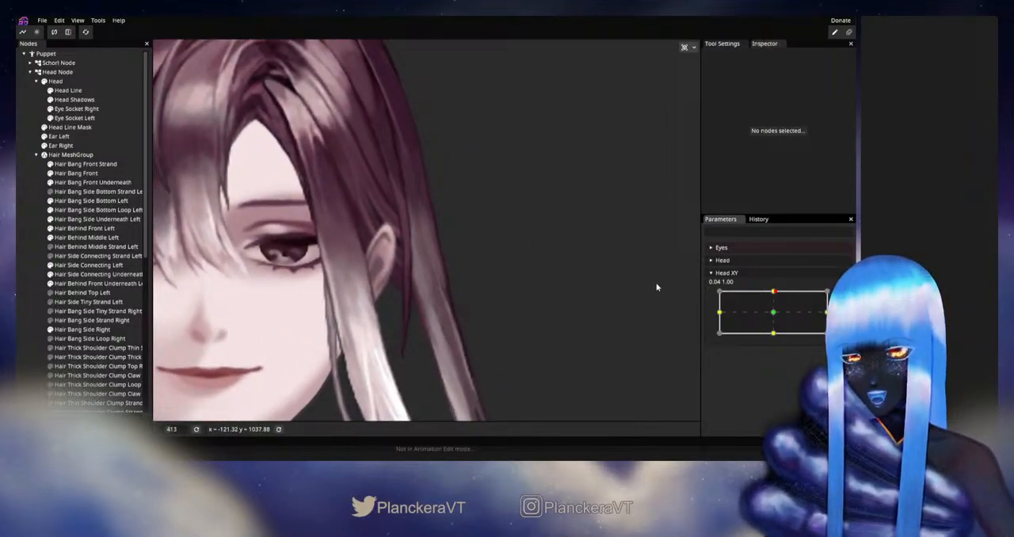
left_click_drag(773, 297, 773, 319)
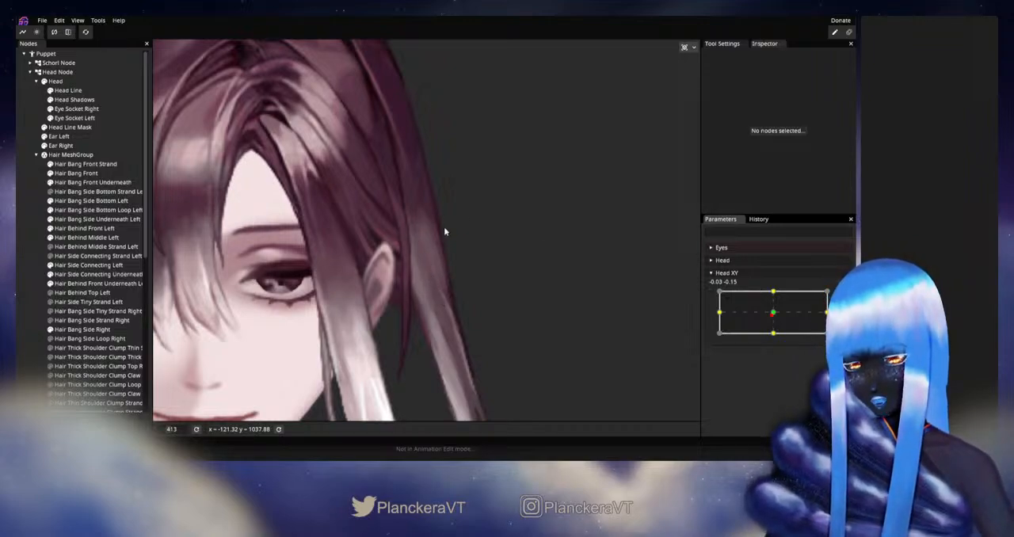
left_click_drag(773, 319, 771, 292)
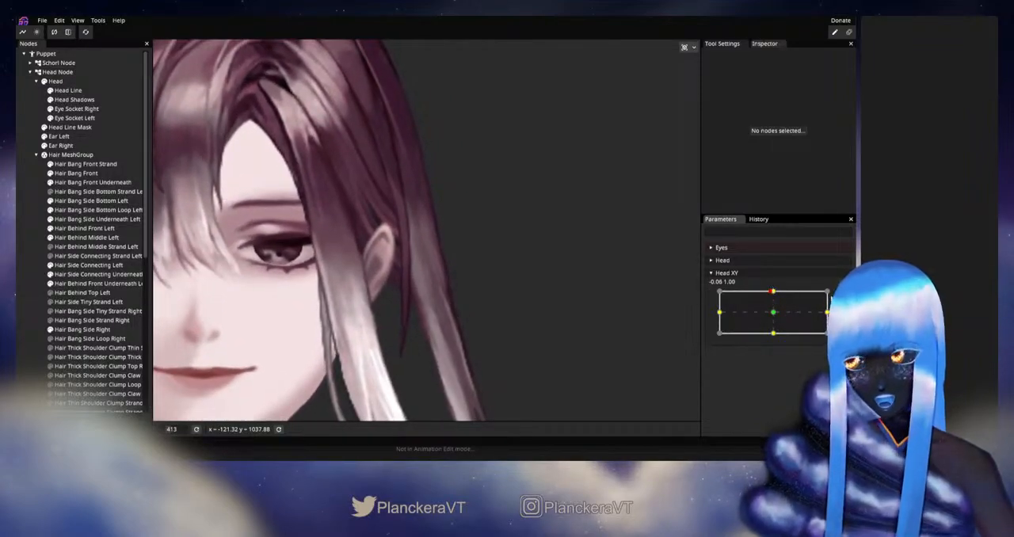
Arm Head XY at 0.00, 1.00 and refine the centre-line vertices of Hair Behind Middle Left beside and below the ear
double_click(770, 292)
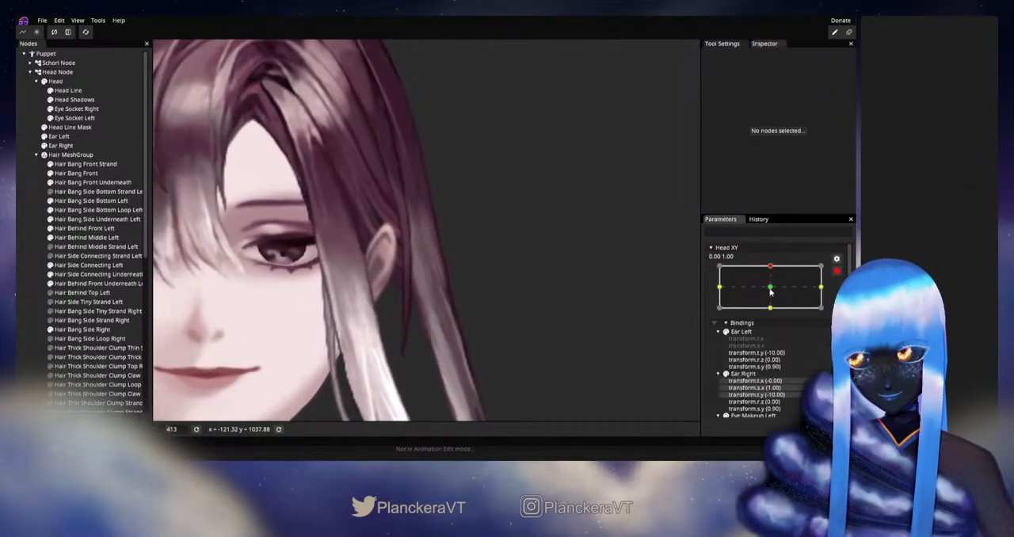
left_click(128, 238)
scroll(435, 256, "up", 3)
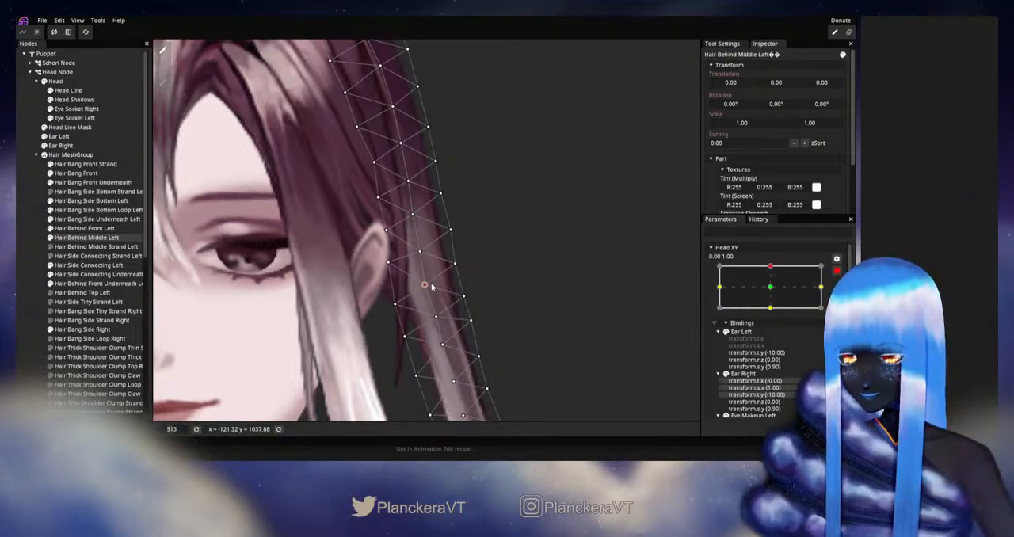
left_click_drag(430, 291, 454, 247)
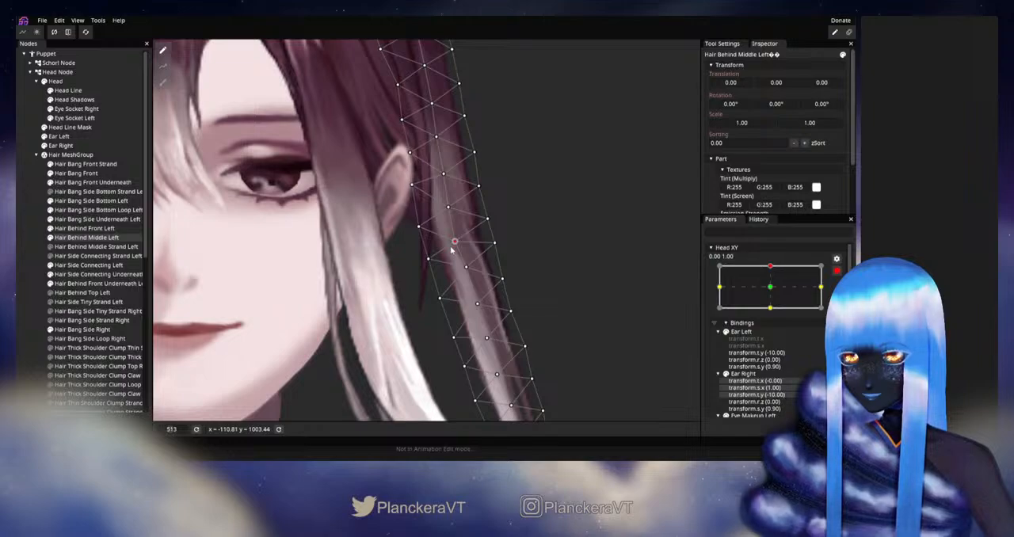
left_click_drag(467, 270, 470, 220)
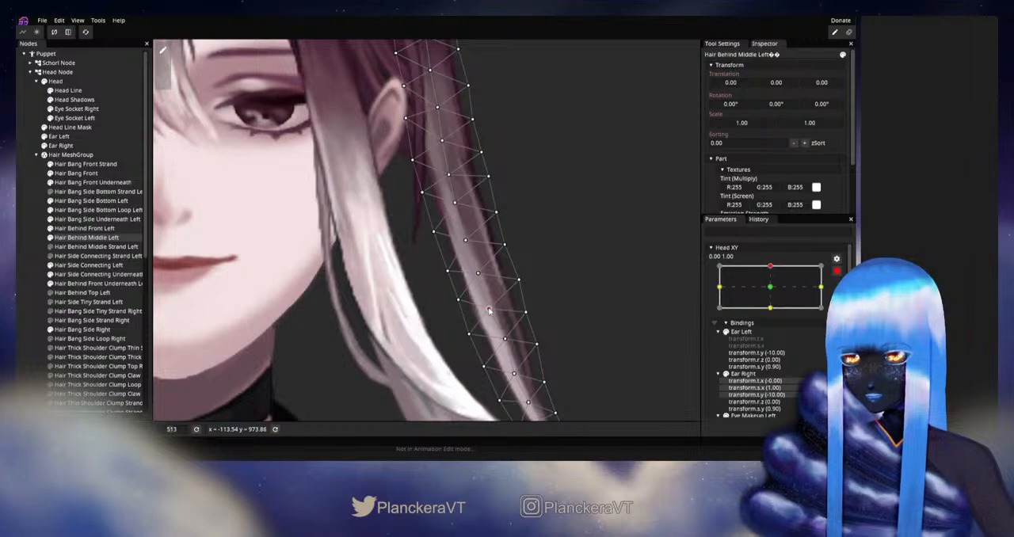
left_click_drag(507, 338, 504, 369)
left_click_drag(503, 232, 515, 311)
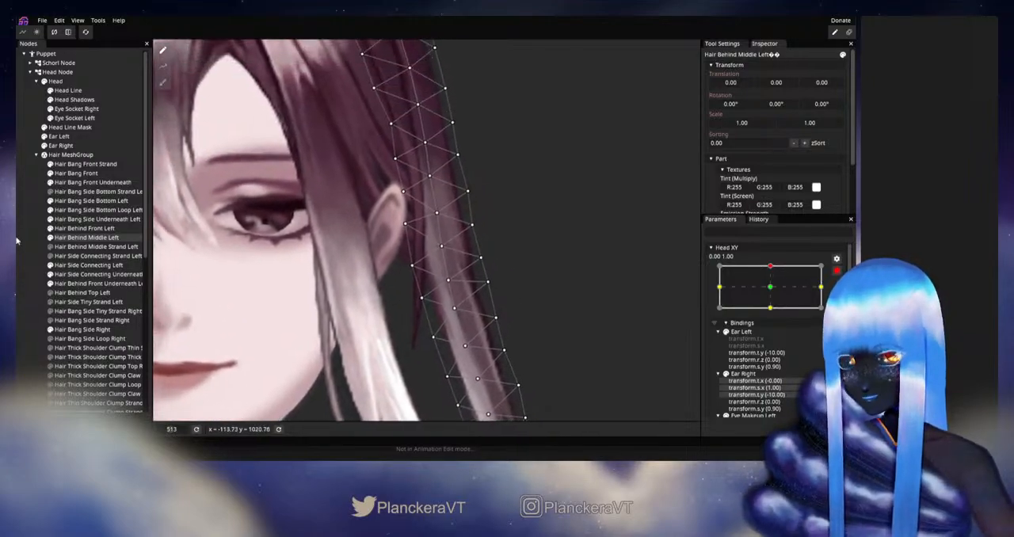
Deselect the mesh, disarm Head XY and vary it near the upward keypoint to review the strand behind the ear
left_click(19, 239)
left_click_drag(509, 231, 502, 281)
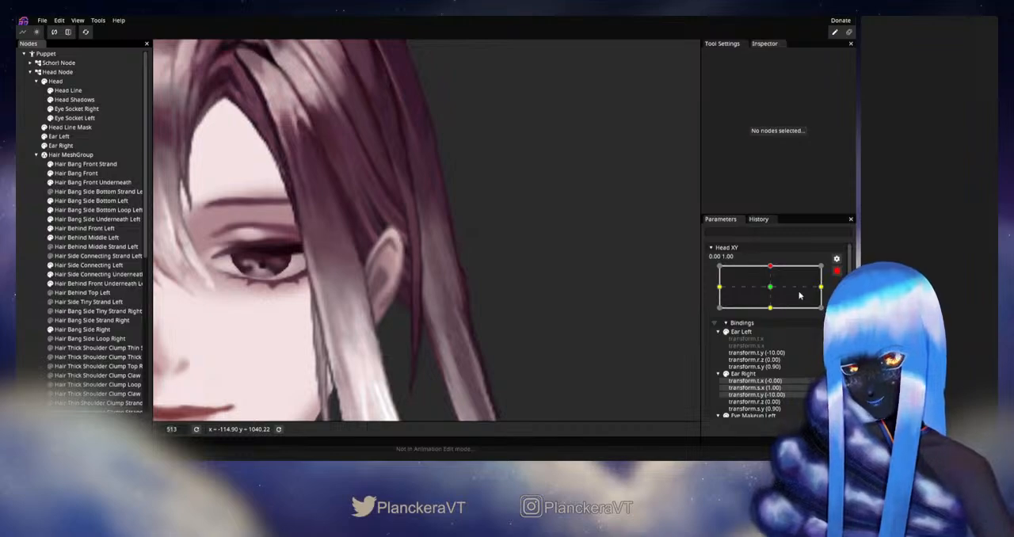
left_click(836, 271)
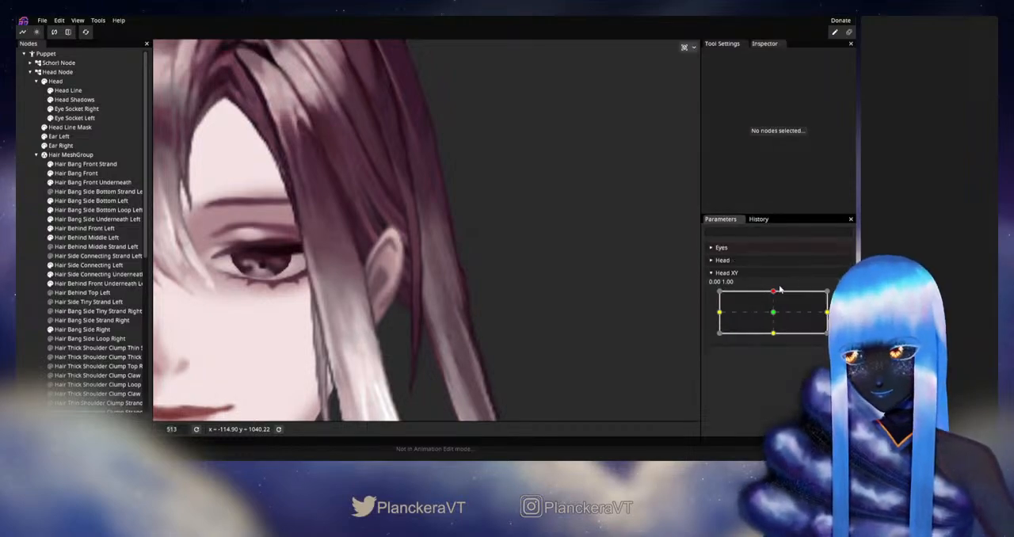
mouse_move(773, 292)
left_mouse_down()
mouse_move(773, 316)
mouse_move(773, 293)
left_mouse_up()
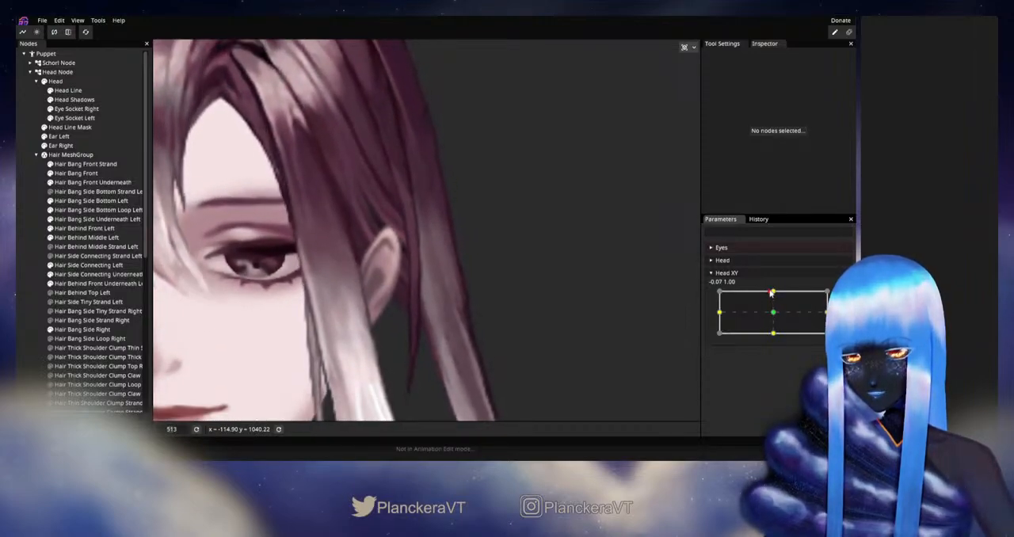
Rearm Head XY at 0.00, 1.00 and move the Hair Behind Middle Left inner-edge vertices beside the ear slightly downward
left_click(91, 238)
left_click_drag(770, 295, 775, 296)
left_click(843, 296)
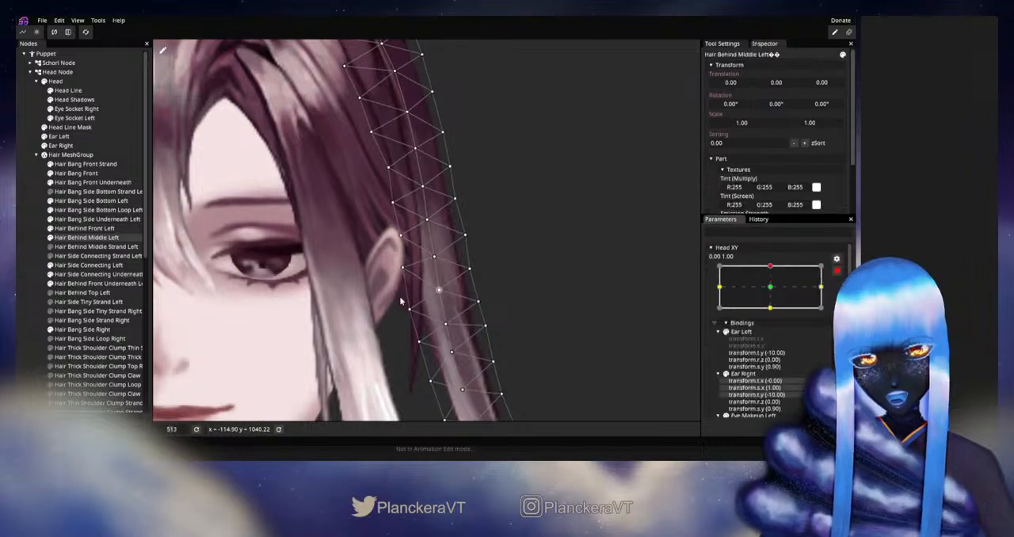
left_click(401, 269)
left_click_drag(402, 272, 396, 277)
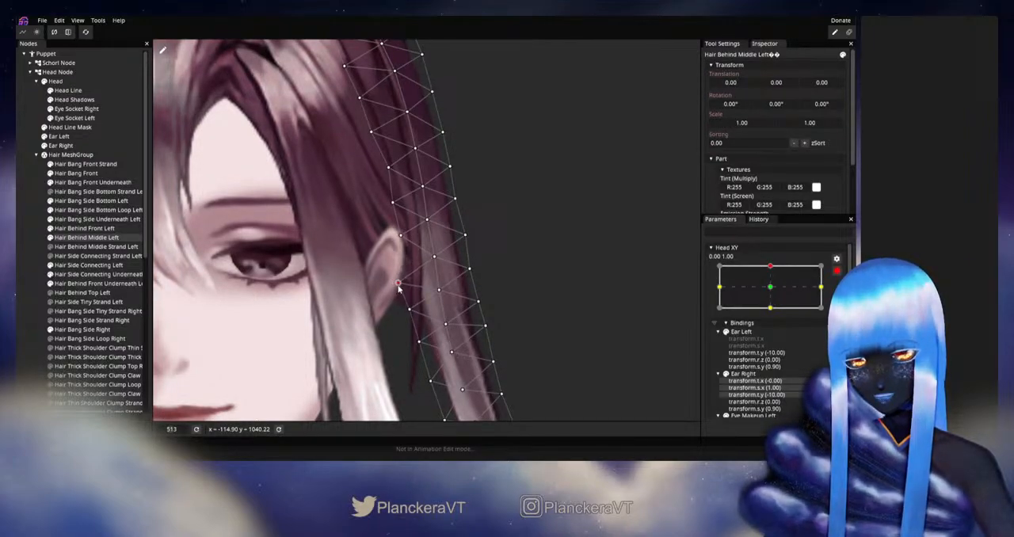
left_click_drag(402, 236, 395, 251)
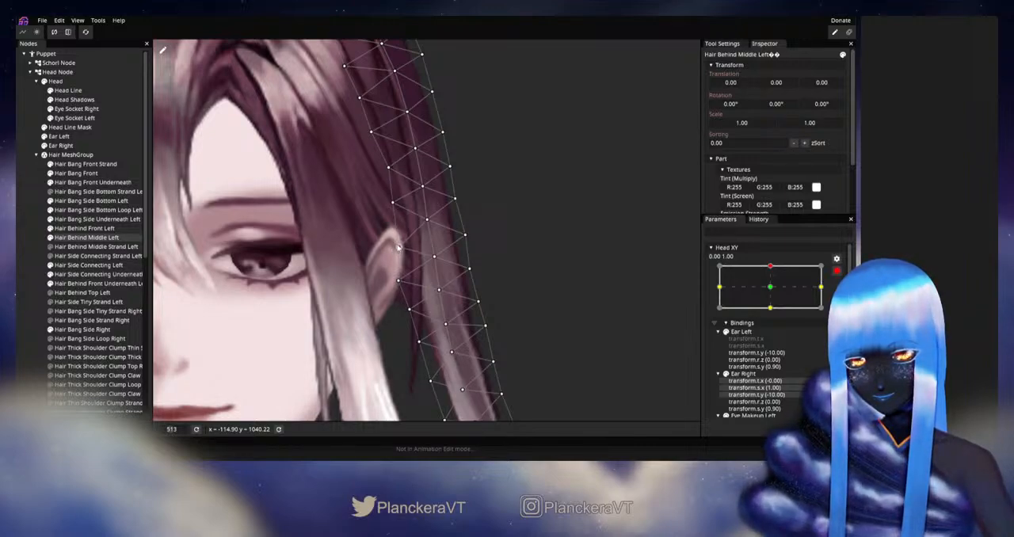
left_click_drag(396, 203, 395, 210)
Test Head XY around the upward keypoint, rearm it and refine the Hair Behind Middle Left centre and outer-edge vertices level with the ear
left_click(836, 271)
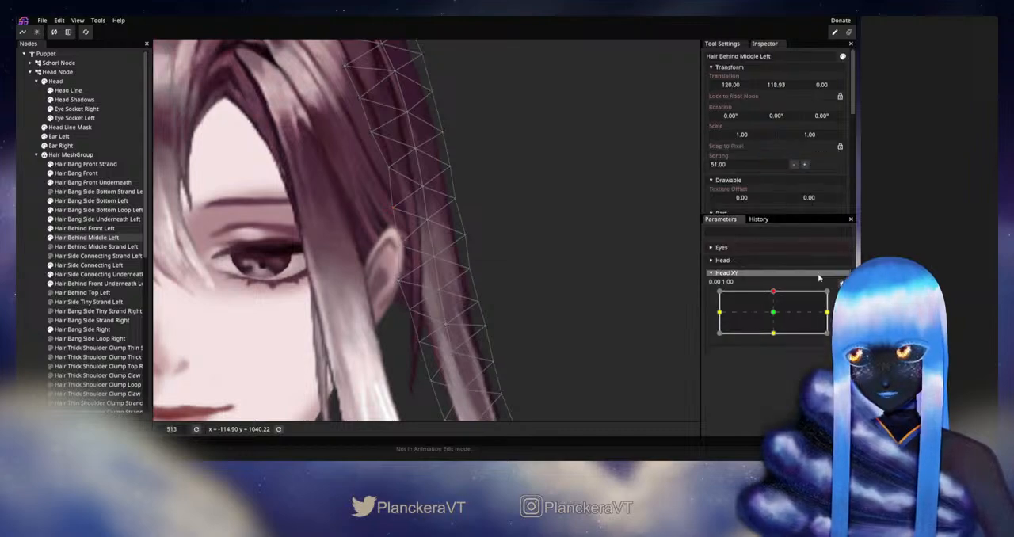
mouse_move(774, 292)
left_mouse_down()
mouse_move(774, 314)
mouse_move(775, 293)
left_mouse_up()
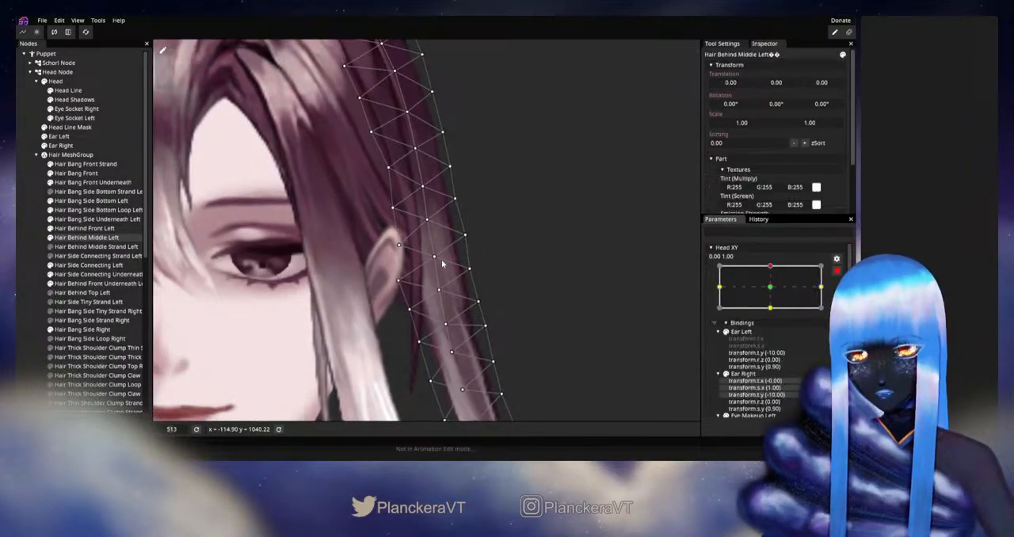
left_click_drag(435, 257, 466, 232)
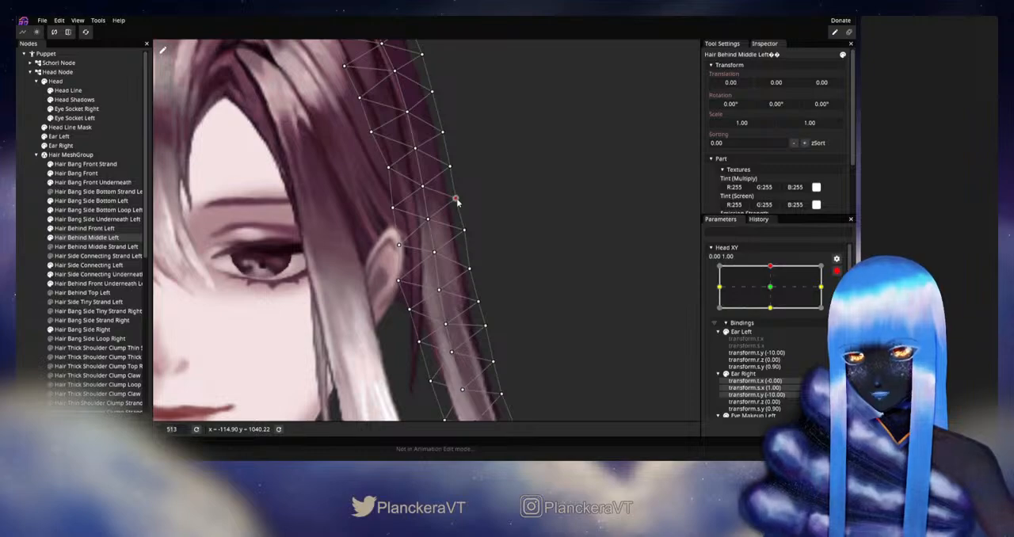
left_click(455, 199)
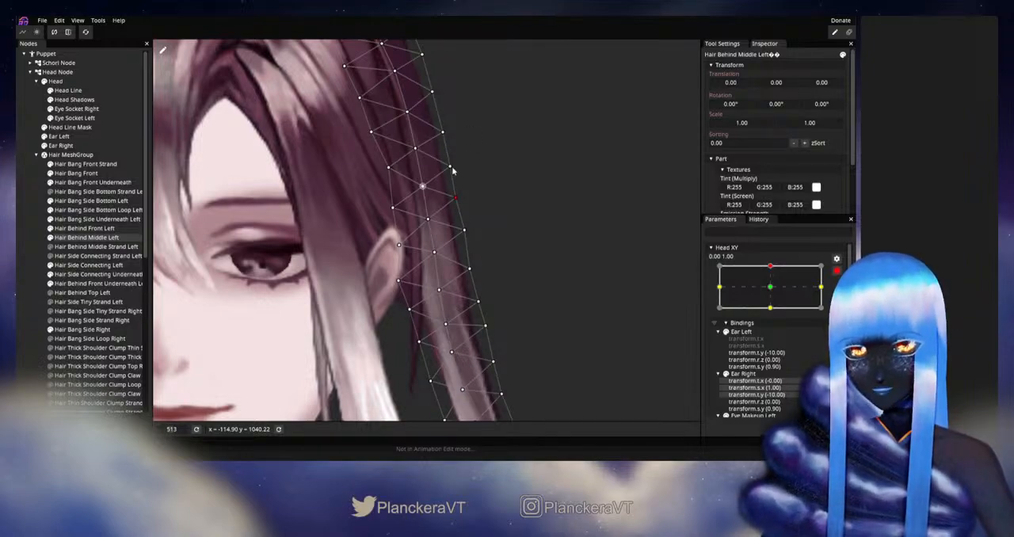
left_click_drag(523, 240, 521, 254)
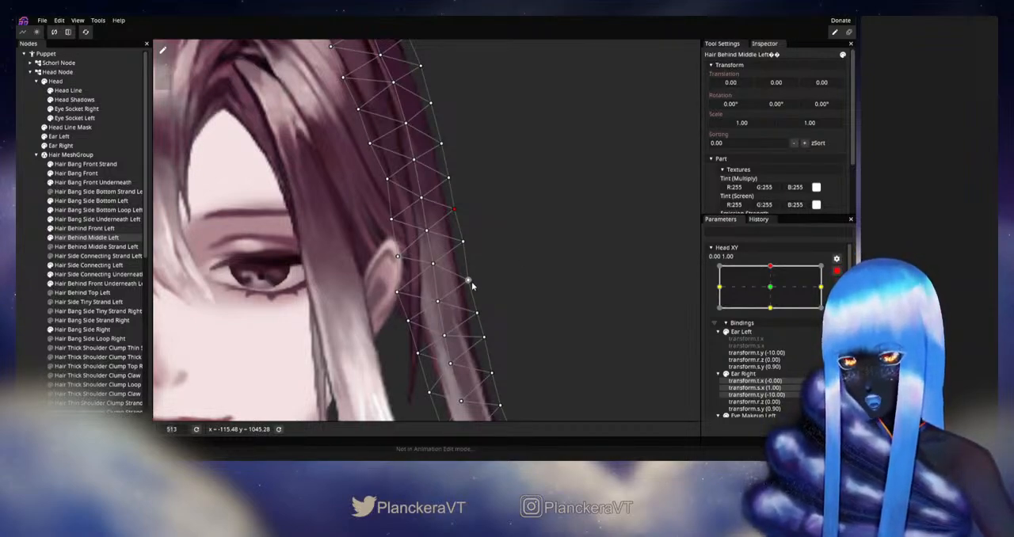
Test Head XY left of the upward keypoint, rearm it and nudge the Hair Behind Middle Left centre-line vertex just below ear level
left_click(837, 271)
mouse_move(771, 292)
left_mouse_down()
mouse_move(772, 305)
mouse_move(768, 290)
left_mouse_up()
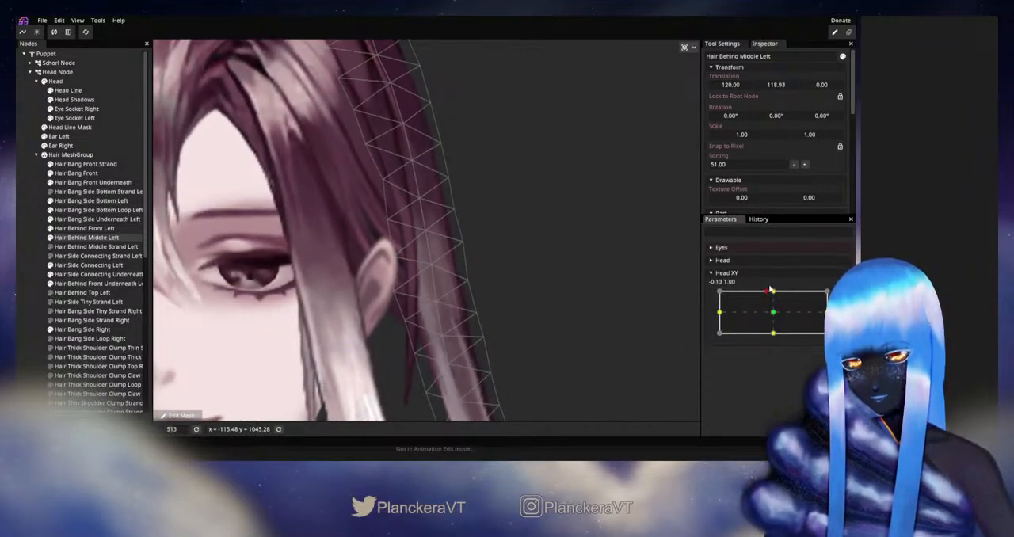
left_click(836, 272)
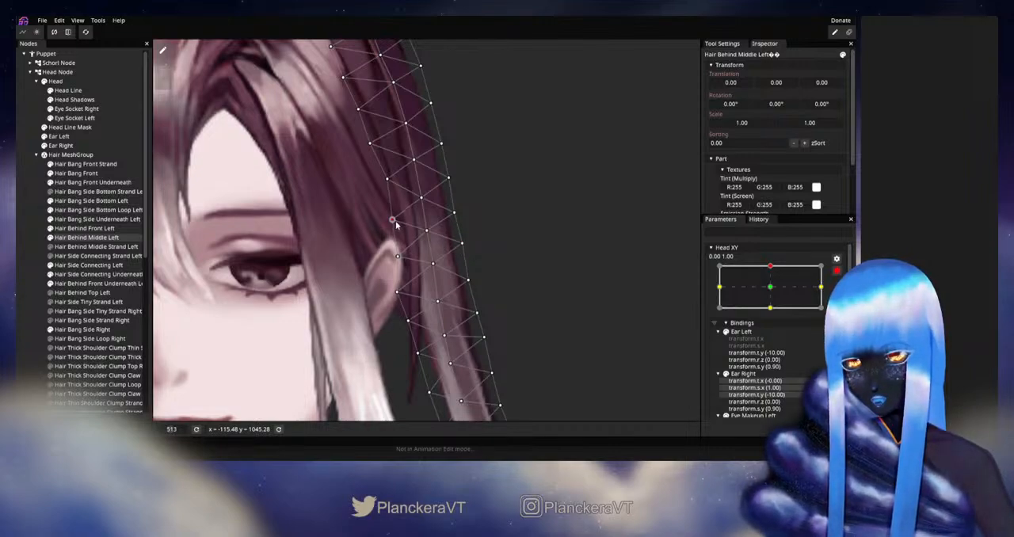
left_click(432, 265)
left_click_drag(460, 282, 470, 236)
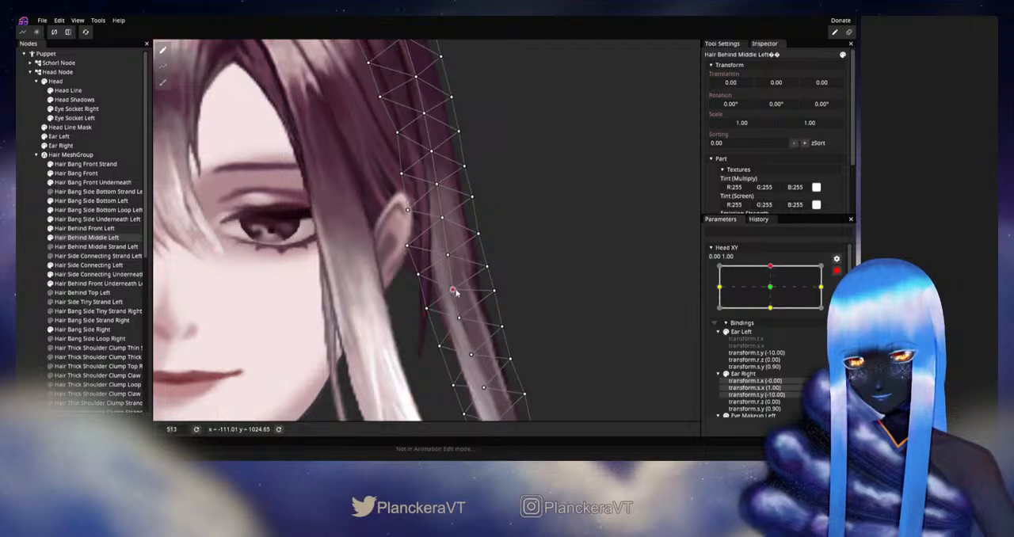
left_click_drag(547, 278, 546, 298)
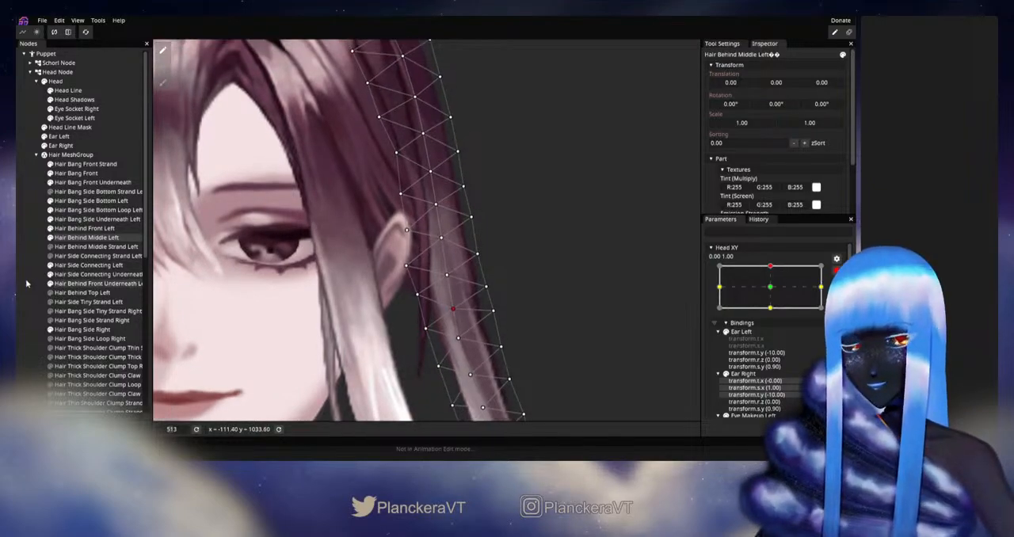
Recheck Head XY near the upward keypoint, rearm it and raise the Hair Behind Middle Left inner-edge vertex beside the lower ear
left_click(837, 271)
mouse_move(774, 292)
left_mouse_down()
mouse_move(773, 312)
mouse_move(773, 292)
left_mouse_up()
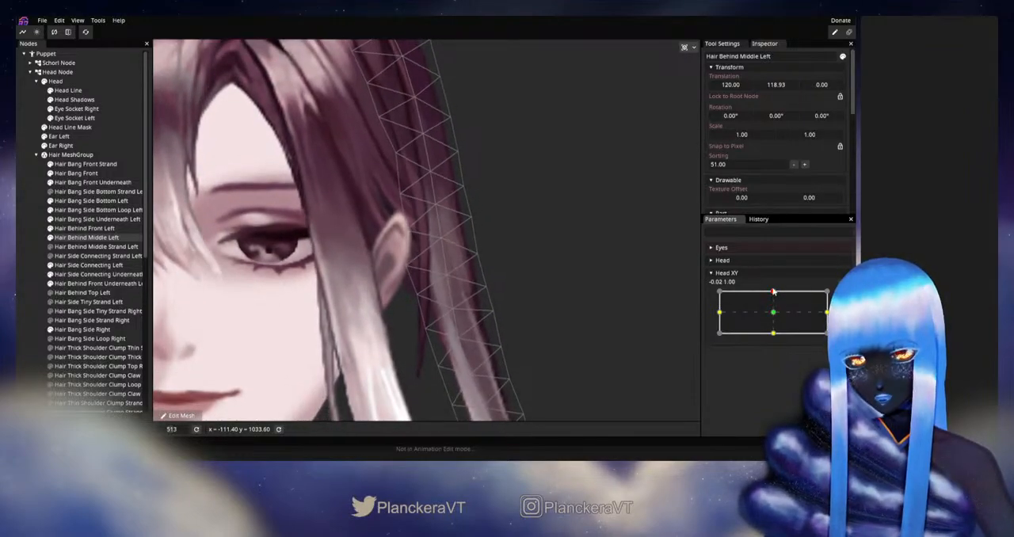
left_click(842, 296)
left_click_drag(407, 267, 408, 260)
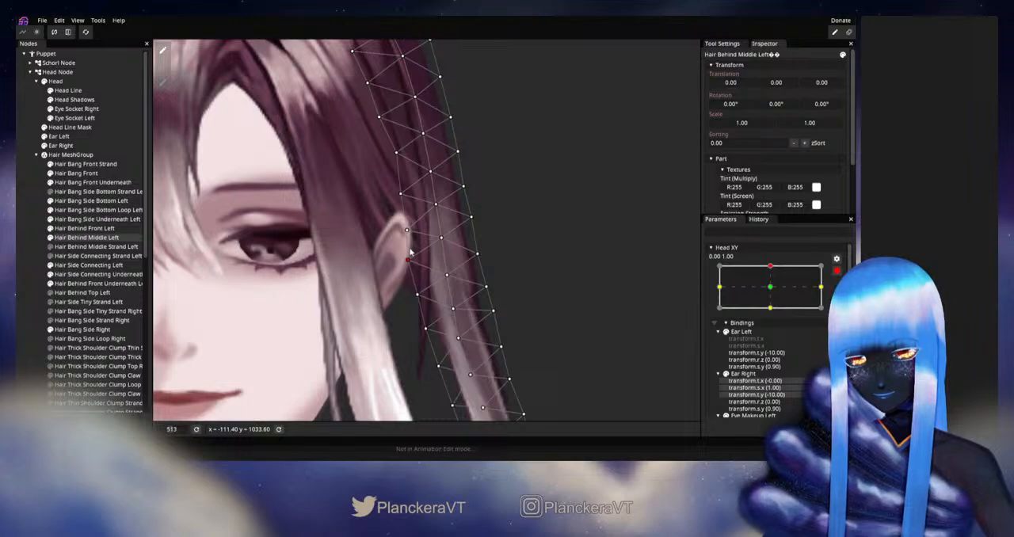
Recheck Head XY near the upward keypoint, rearm it and fine-tune the Hair Behind Middle Left outer-edge vertex level with the lower ear
left_click(836, 271)
mouse_move(774, 295)
left_mouse_down()
mouse_move(774, 310)
mouse_move(775, 294)
left_mouse_up()
left_click(843, 296)
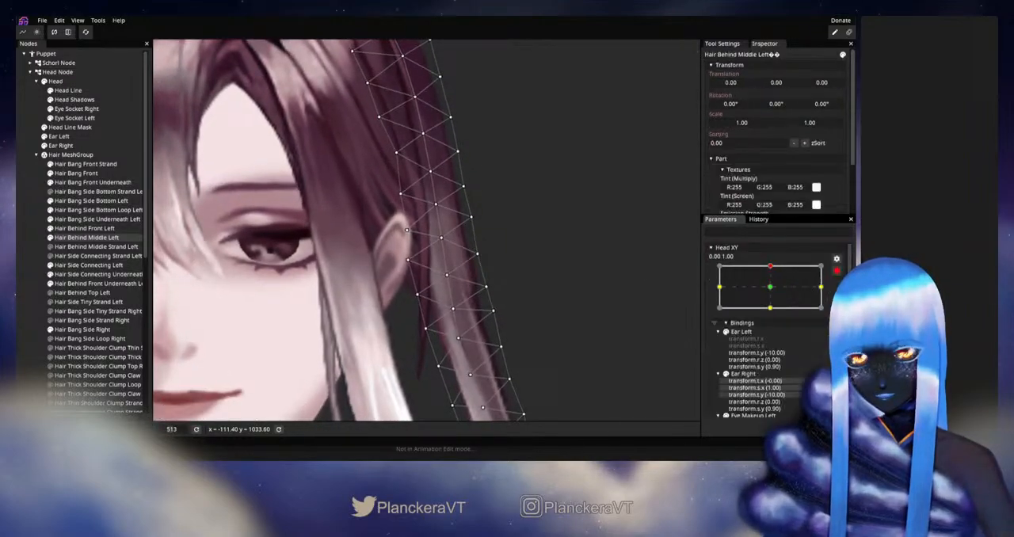
left_click(479, 253)
left_click_drag(479, 248, 477, 245)
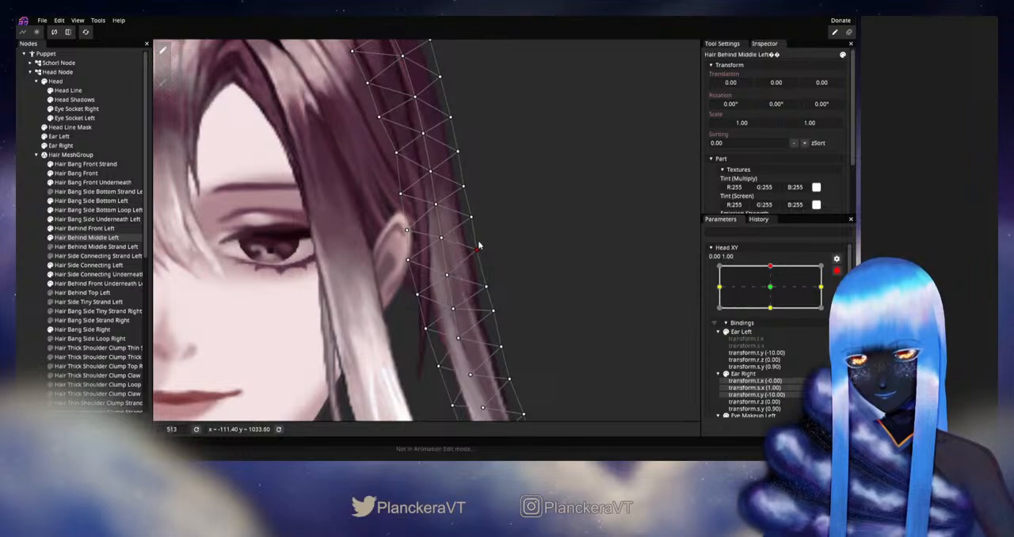
Test Head XY again, rearm it at 0.00, 1.00 and nudge the Hair Behind Middle Left centre and outer-edge vertices just above the ear
left_click(835, 271)
mouse_move(774, 293)
left_mouse_down()
mouse_move(775, 313)
mouse_move(772, 292)
left_mouse_up()
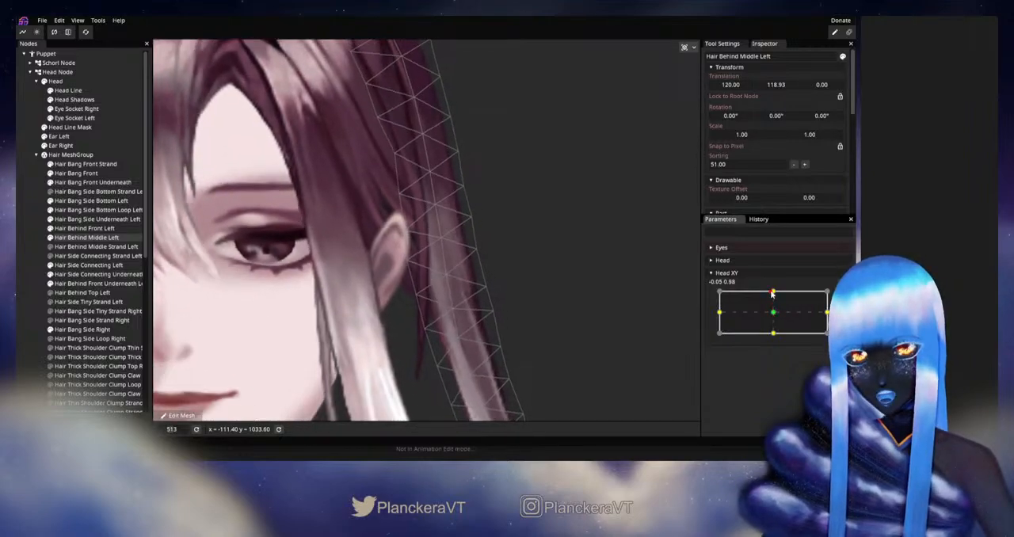
left_click(842, 295)
left_click_drag(435, 206, 431, 208)
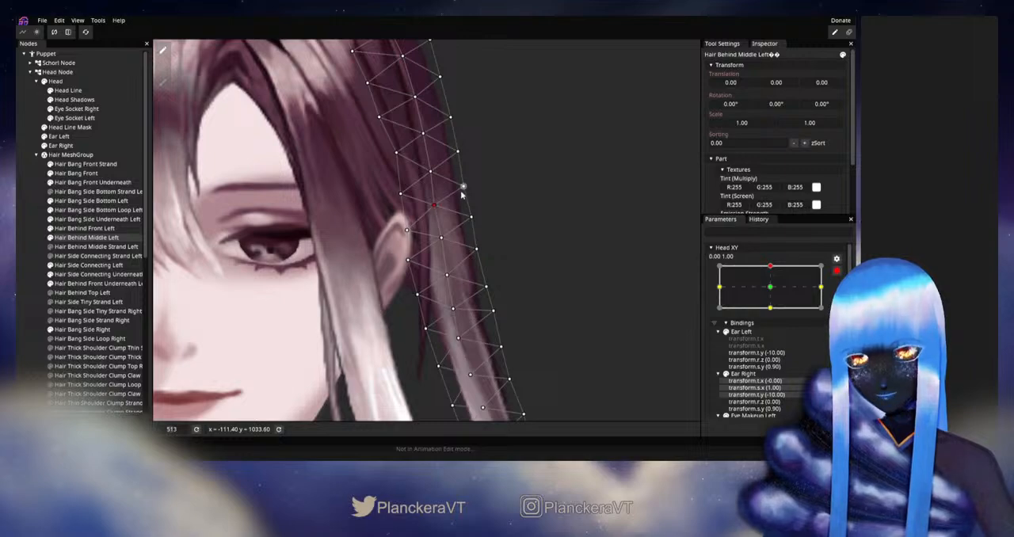
left_click_drag(460, 187, 458, 187)
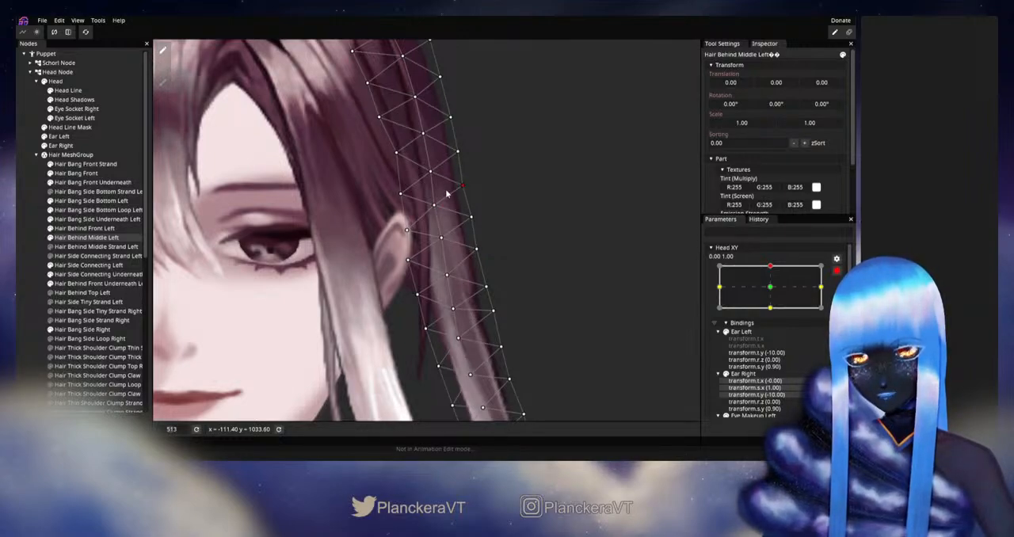
Disarm Head XY, vary it slightly around the upward keypoint to check the adjusted strand, and rearm it at 0.00, 1.00
left_click(837, 271)
mouse_move(775, 293)
left_mouse_down()
mouse_move(774, 312)
mouse_move(773, 291)
left_mouse_up()
left_click(843, 296)
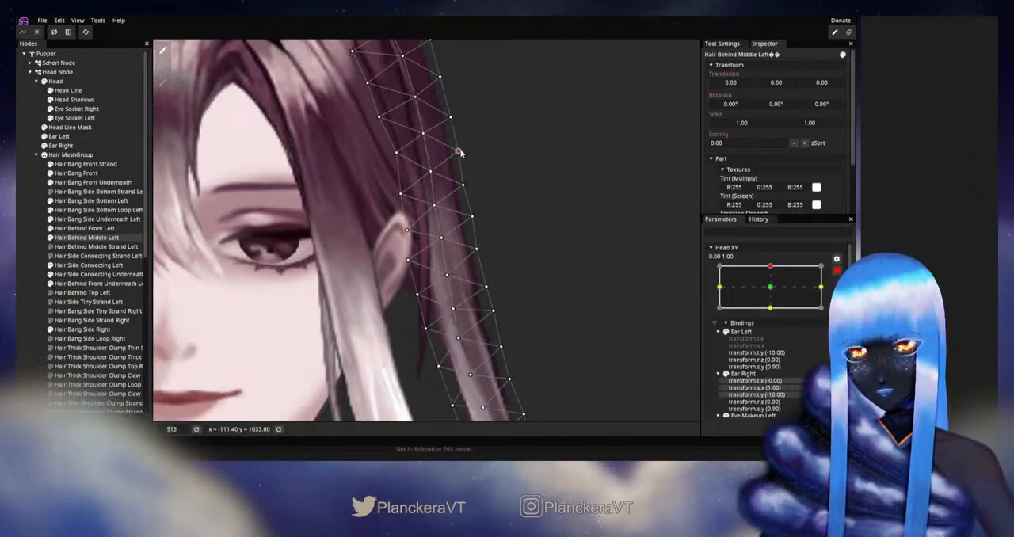
Test Head XY once more, rearm it and lower the Hair Behind Middle Left inner-edge vertex beside the lower ear slightly
left_click(836, 272)
mouse_move(773, 292)
left_mouse_down()
mouse_move(773, 314)
mouse_move(775, 291)
left_mouse_up()
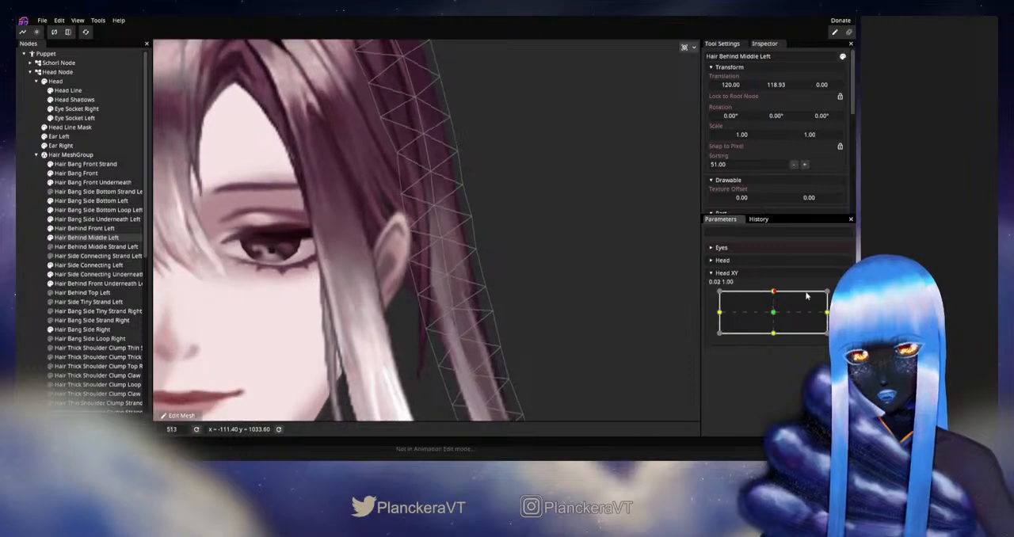
left_click(836, 296)
left_click_drag(406, 262, 408, 269)
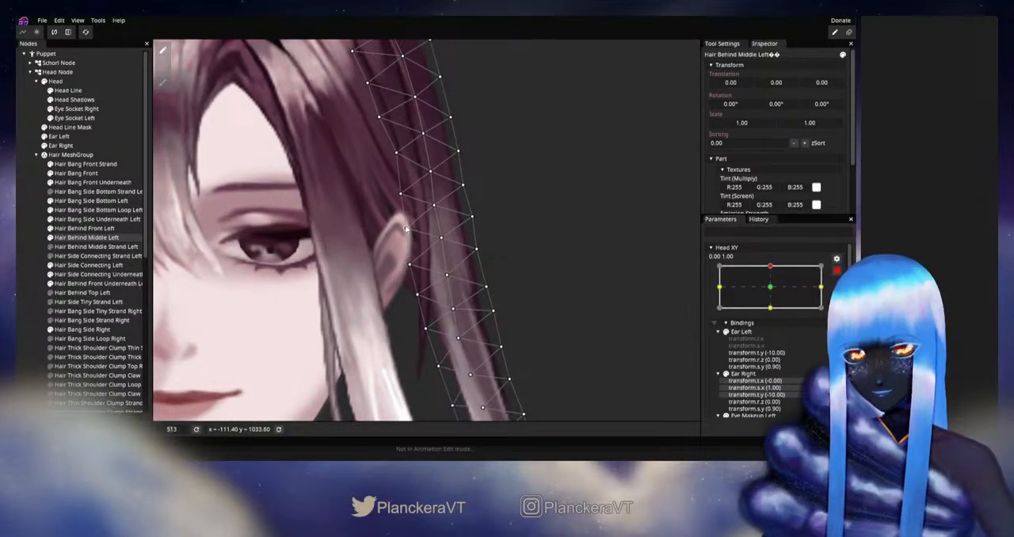
Disarm Head XY, vary it slightly near the upward keypoint to check the strand beside the ear, and rearm it
left_click(837, 271)
mouse_move(773, 293)
left_mouse_down()
mouse_move(773, 315)
mouse_move(774, 292)
left_mouse_up()
left_click(842, 296)
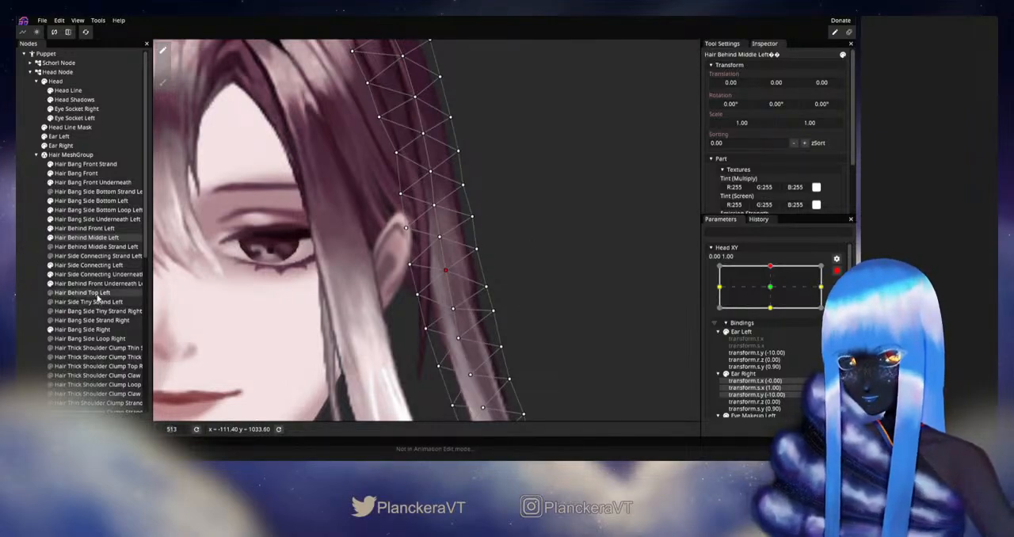
Push the lower outer edge of the Hair Side Connecting Left mesh inward toward the ear with the 40.00 Circle Brush
left_click(91, 266)
left_click(164, 83)
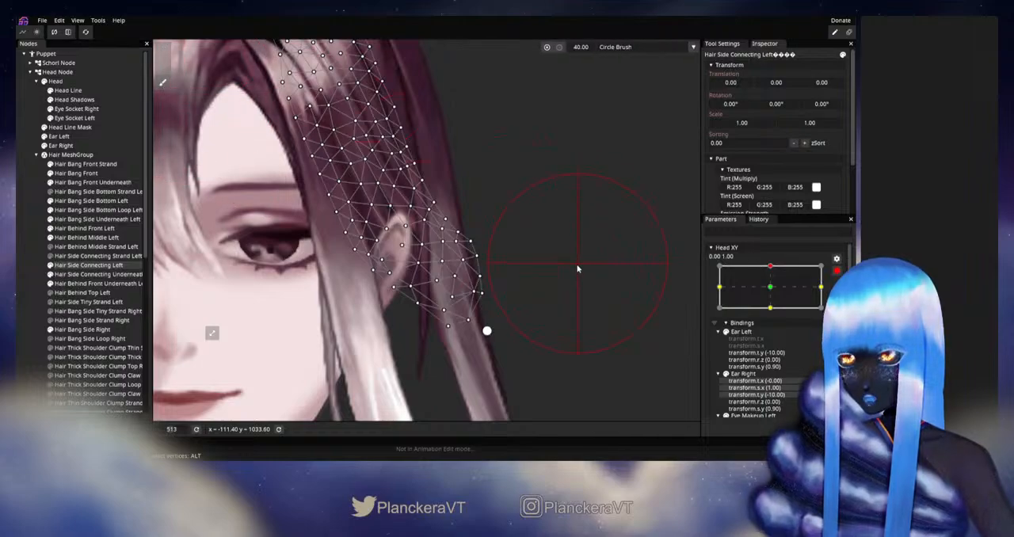
mouse_move(524, 276)
left_mouse_down()
mouse_move(511, 276)
mouse_move(569, 270)
mouse_move(531, 274)
mouse_move(507, 255)
left_mouse_up()
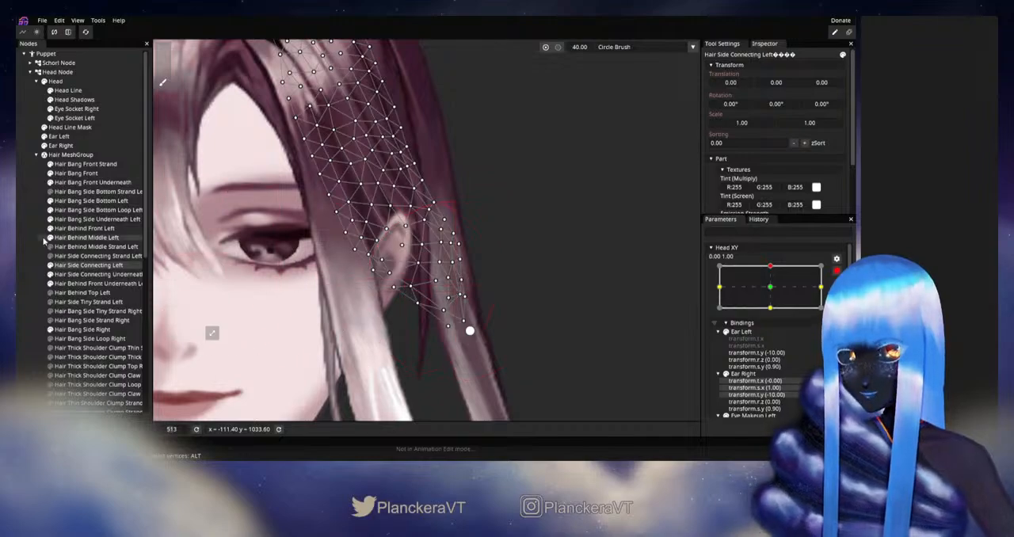
Return to Hair Behind Middle Left, test Head XY, rearm it and raise the inner-edge vertex beside the lower ear slightly
left_click(75, 238)
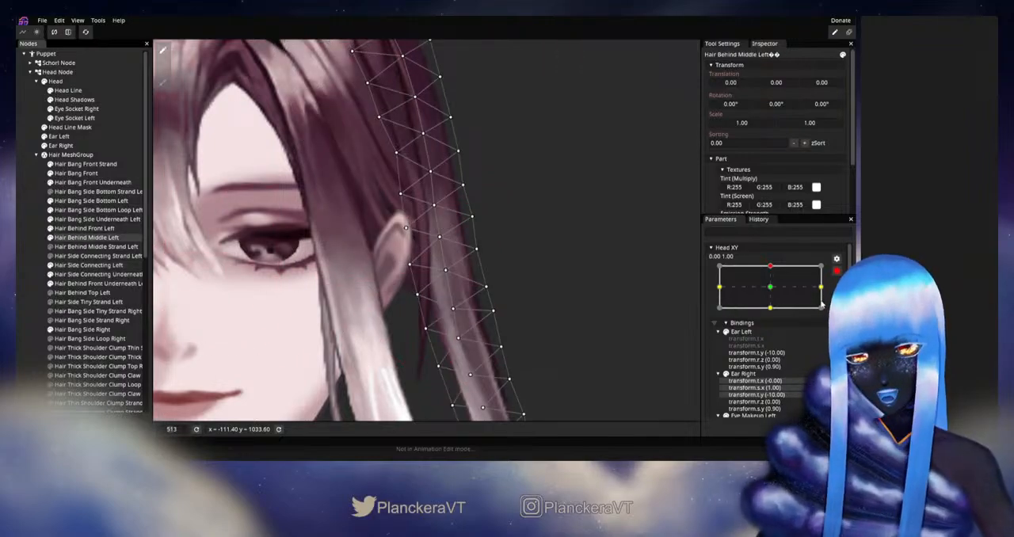
left_click(837, 273)
mouse_move(773, 292)
left_mouse_down()
mouse_move(773, 313)
mouse_move(773, 290)
left_mouse_up()
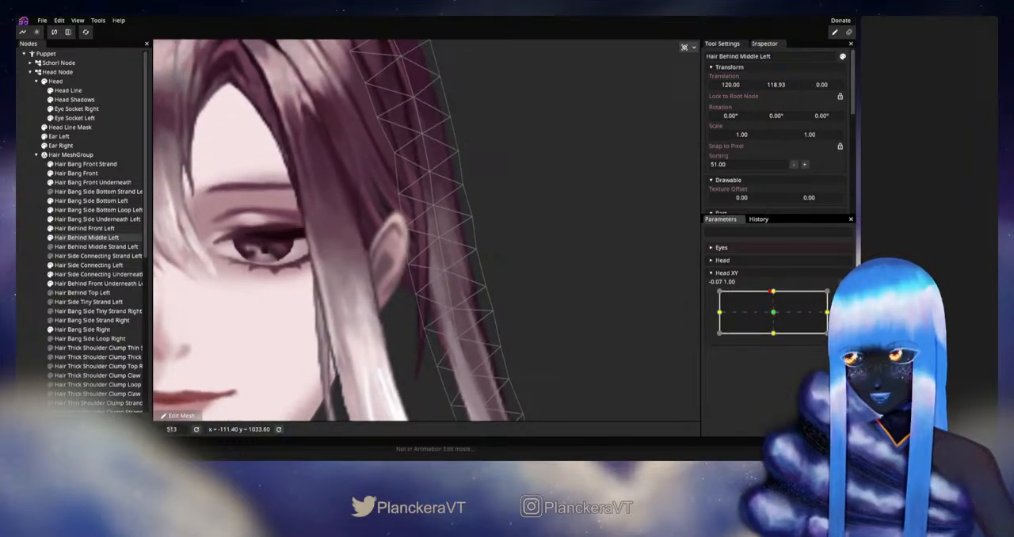
left_click(843, 297)
left_click_drag(411, 265, 413, 259)
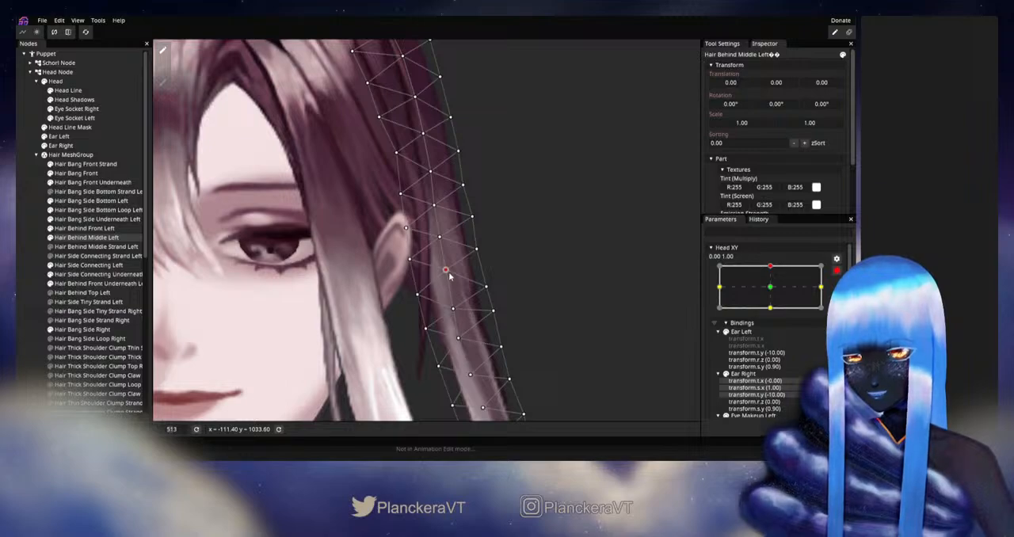
Test Head XY around the upward keypoint with Hair Behind Middle Left selected and rearm it at 0.00, 1.00
left_click(840, 272)
mouse_move(772, 291)
left_mouse_down()
mouse_move(772, 313)
mouse_move(774, 294)
left_mouse_up()
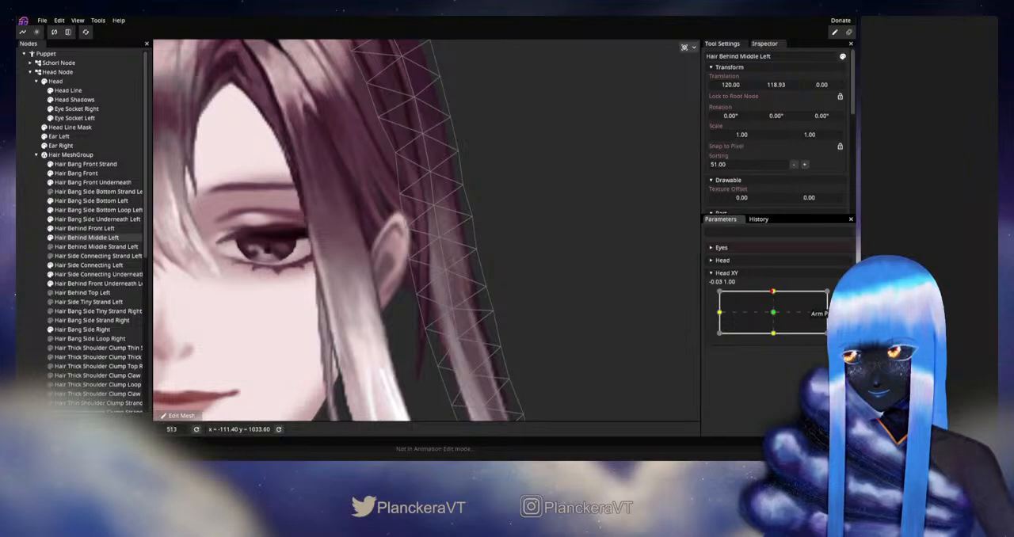
left_click(840, 272)
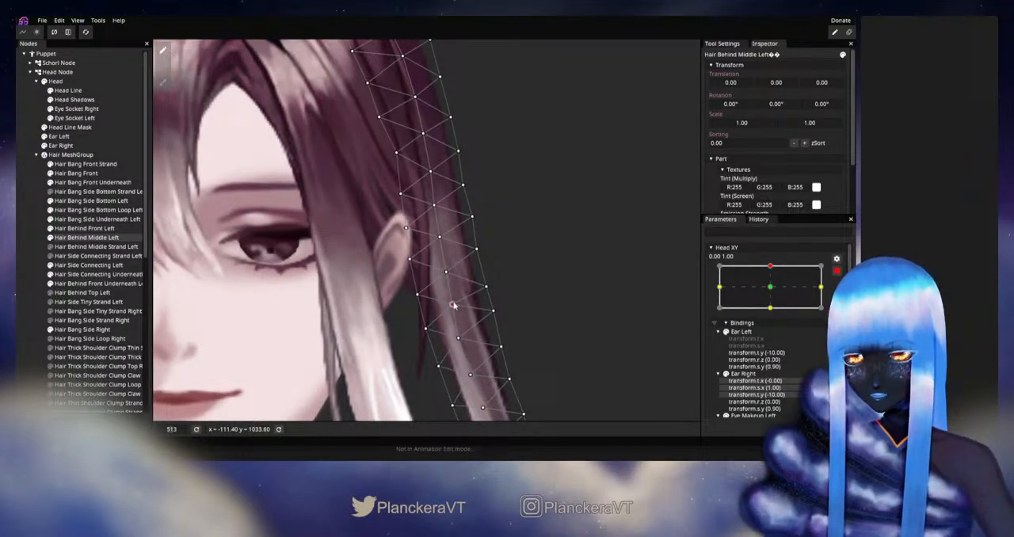
Disarm Head XY, deselect the mesh and vary the parameter between about 0.89 and 1.00 vertically to examine the left side hair
left_click(836, 270)
mouse_move(775, 294)
left_mouse_down()
mouse_move(777, 315)
mouse_move(774, 293)
left_mouse_up()
left_click(36, 268)
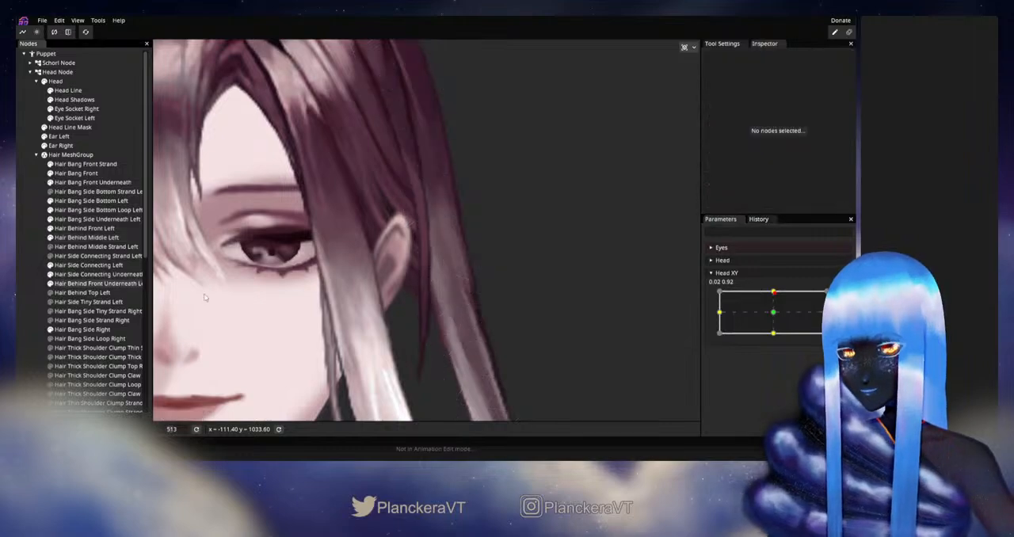
scroll(572, 339, "down", 4)
left_click_drag(571, 339, 573, 359)
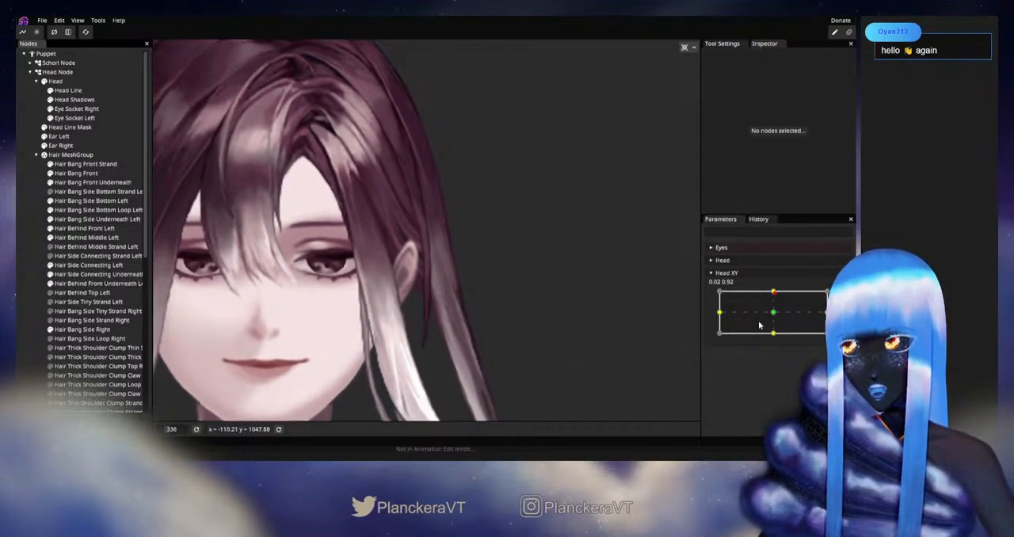
left_click_drag(775, 295, 774, 301)
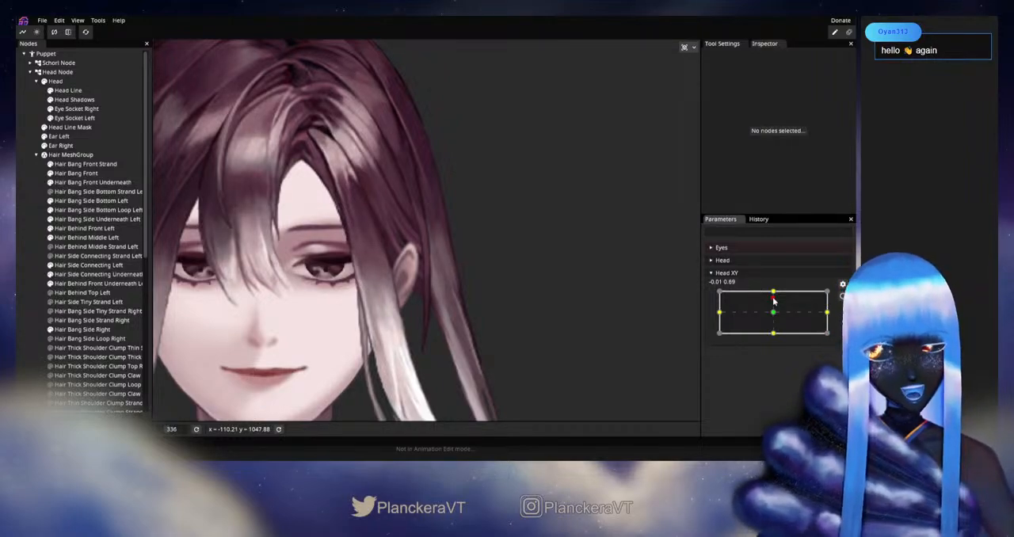
mouse_move(775, 301)
left_mouse_down()
mouse_move(774, 316)
mouse_move(774, 292)
left_mouse_up()
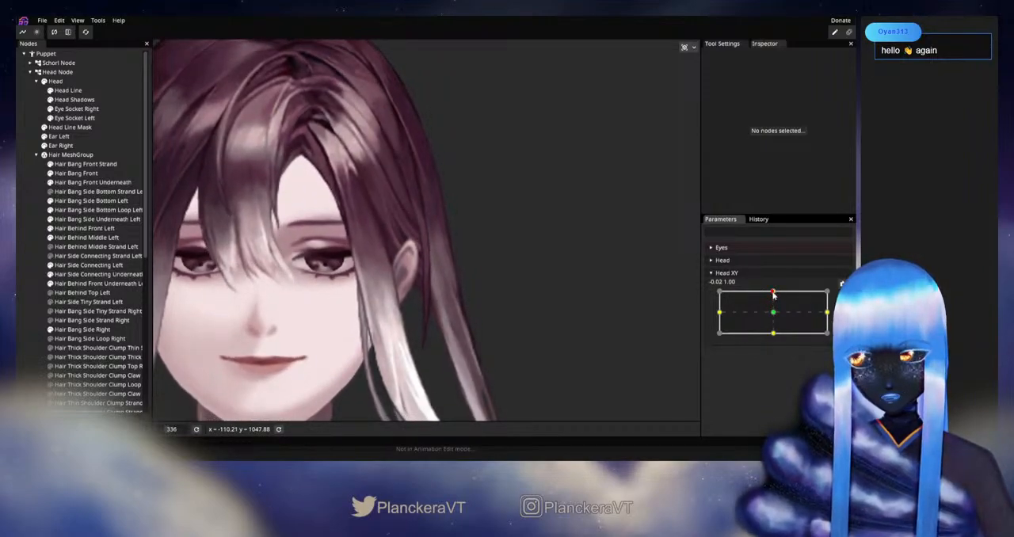
mouse_move(773, 294)
left_mouse_down()
mouse_move(772, 314)
mouse_move(773, 293)
left_mouse_up()
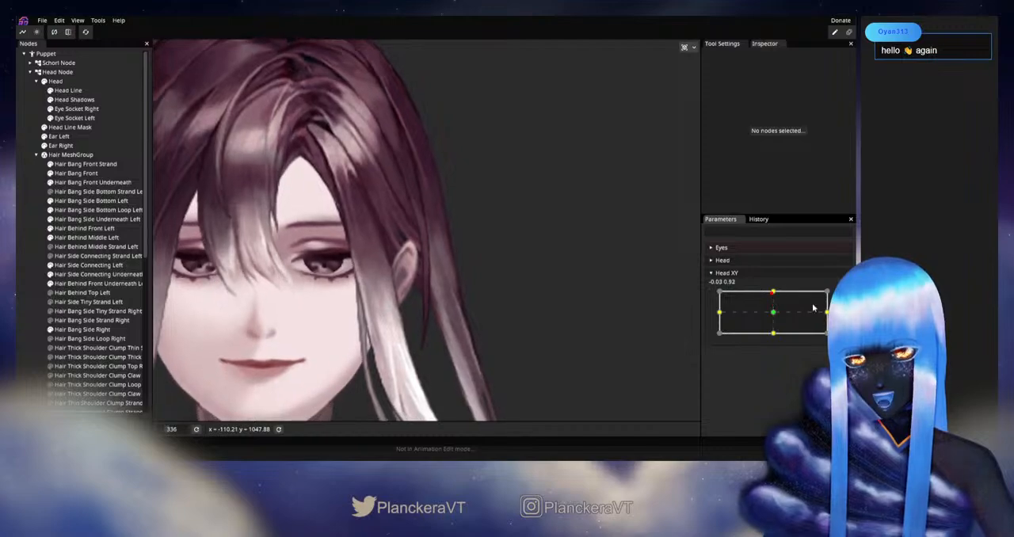
Examine the full head and shoulders at the Head XY upward keypoint, then disarm the parameter and vary it slightly around that point
left_click(843, 297)
scroll(507, 298, "down", 6)
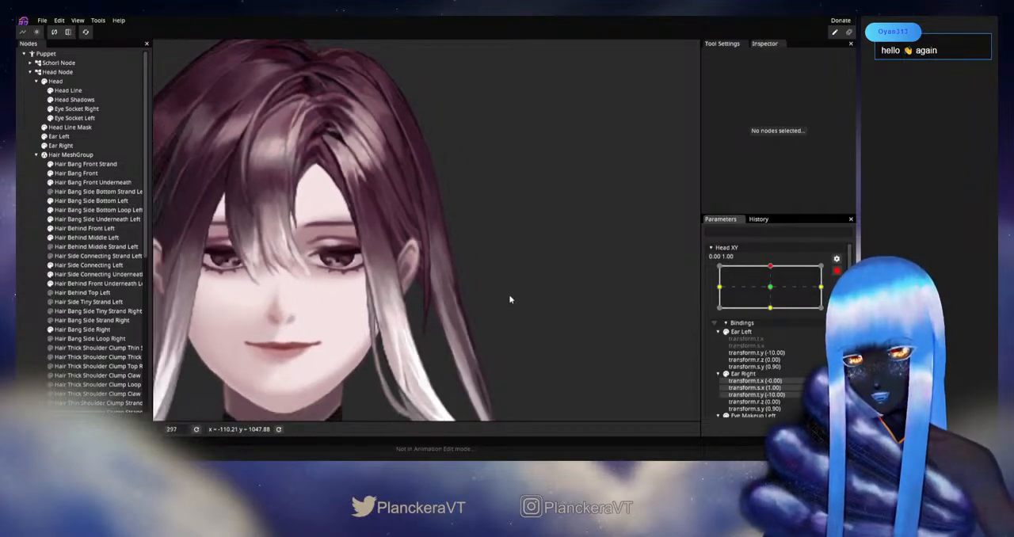
scroll(499, 324, "down", 4)
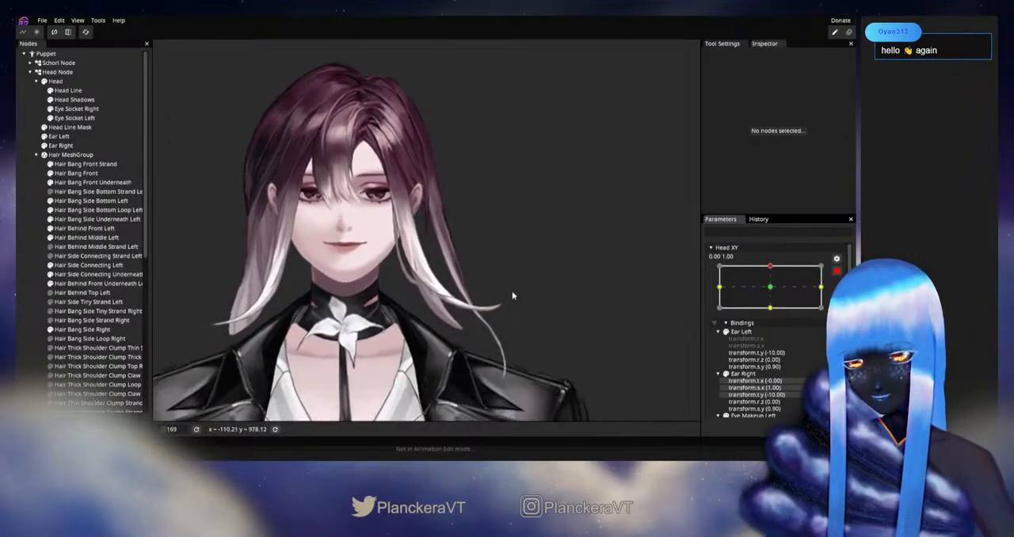
left_click(837, 271)
mouse_move(774, 293)
left_mouse_down()
mouse_move(773, 310)
mouse_move(773, 297)
left_mouse_up()
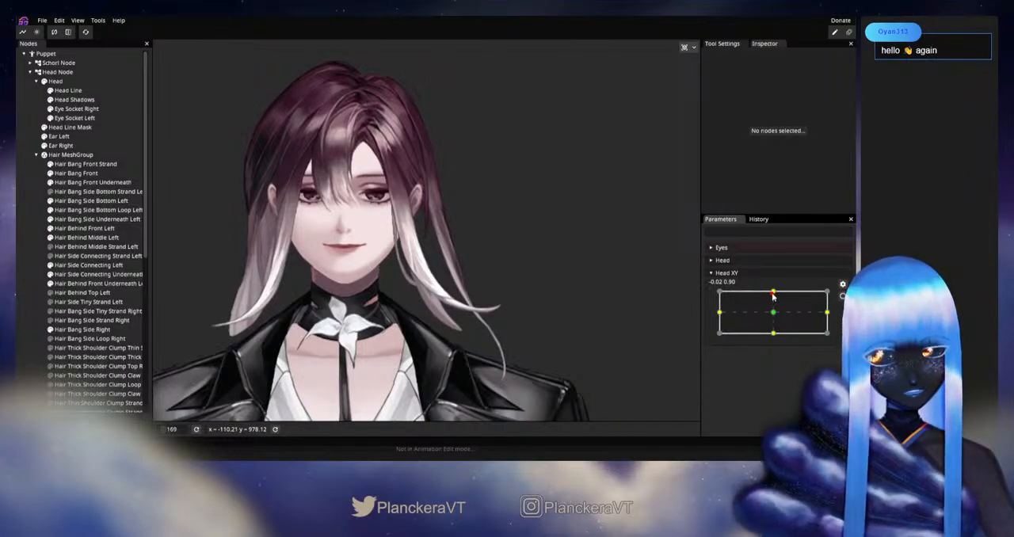
mouse_move(773, 296)
left_mouse_down()
mouse_move(774, 315)
mouse_move(781, 296)
left_mouse_up()
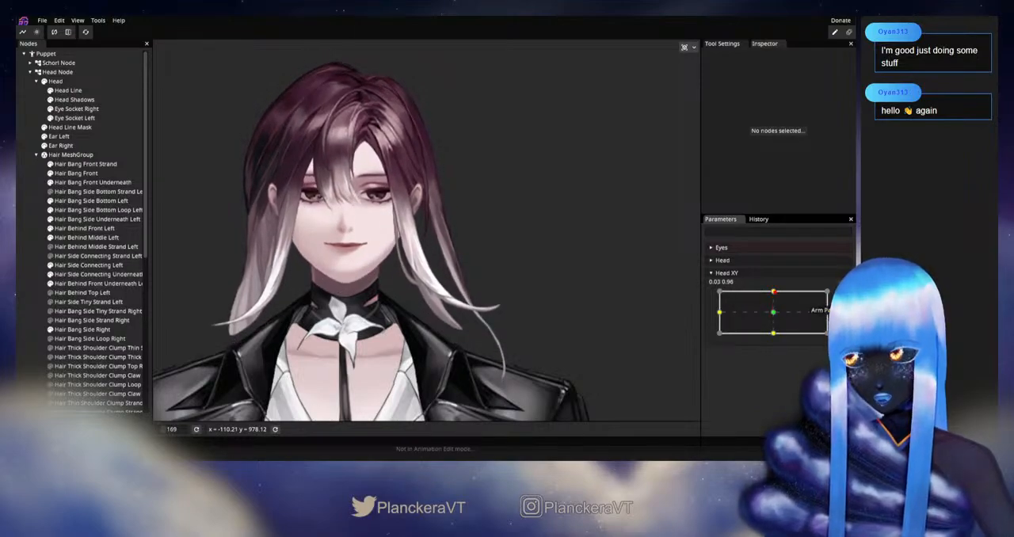
Rearm Head XY at 0.00, 1.00 and nudge the Hair Behind Middle Left centre vertex below the ear outward
left_click(843, 296)
scroll(415, 222, "up", 6)
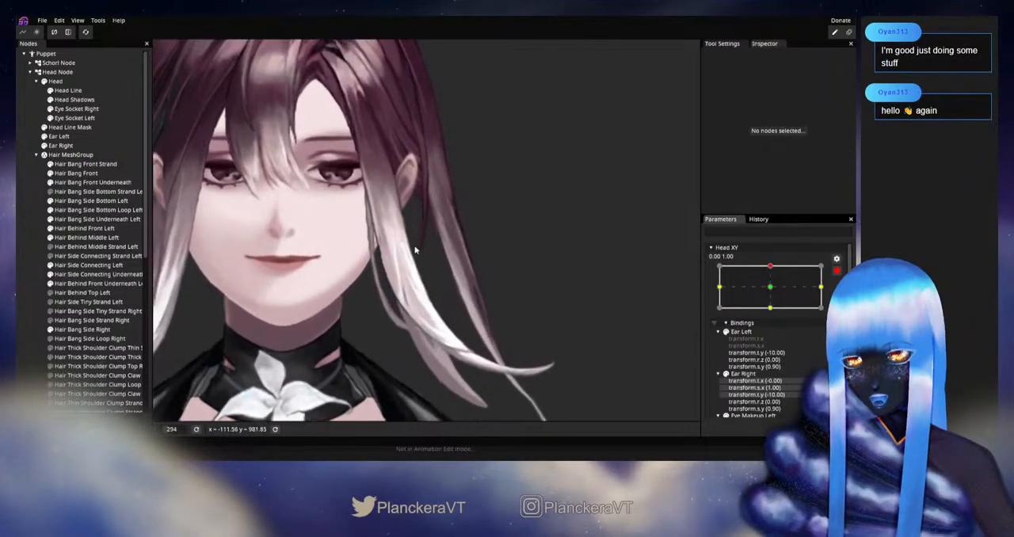
scroll(417, 243, "up", 3)
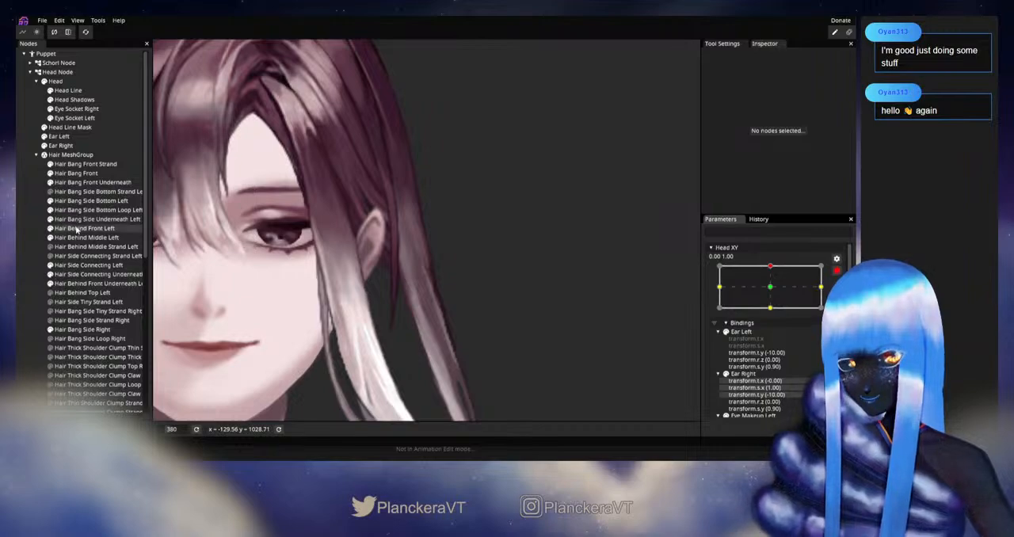
left_click(80, 237)
scroll(421, 315, "up", 2)
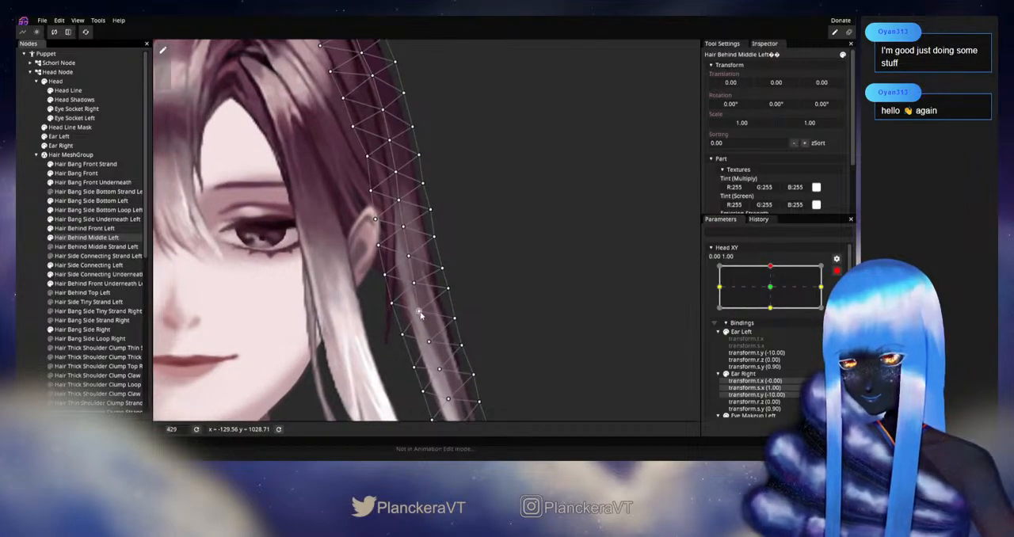
left_click_drag(420, 312, 425, 310)
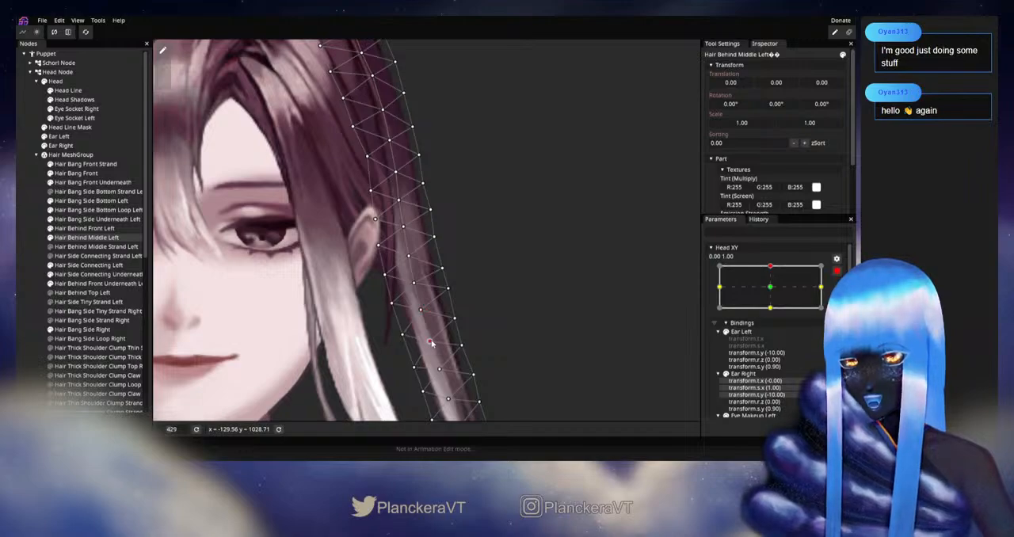
Shift the Hair Behind Middle Left inner-edge vertices below the ear slightly toward the face and deselect the mesh
left_click(391, 304)
left_click_drag(391, 306, 389, 308)
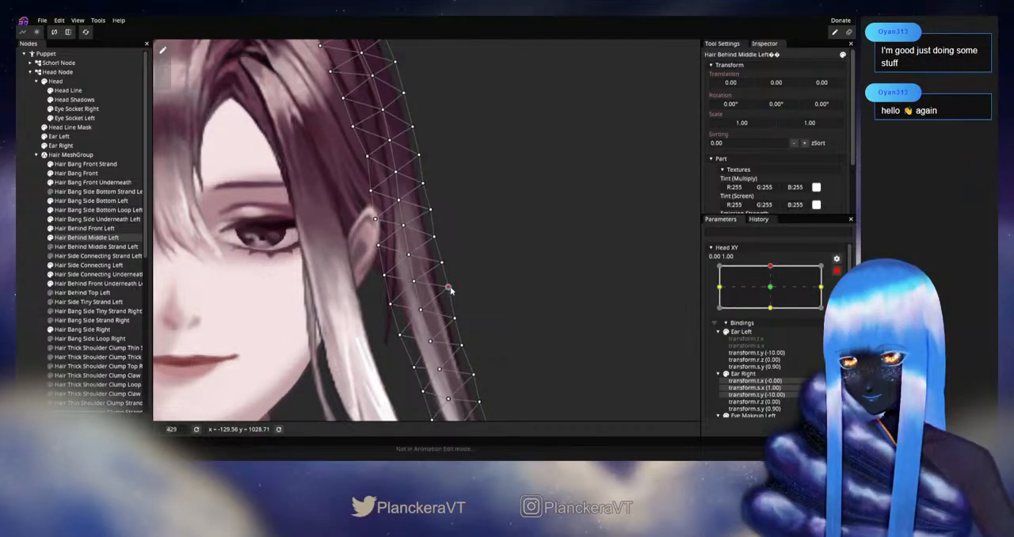
left_click_drag(470, 315, 473, 262)
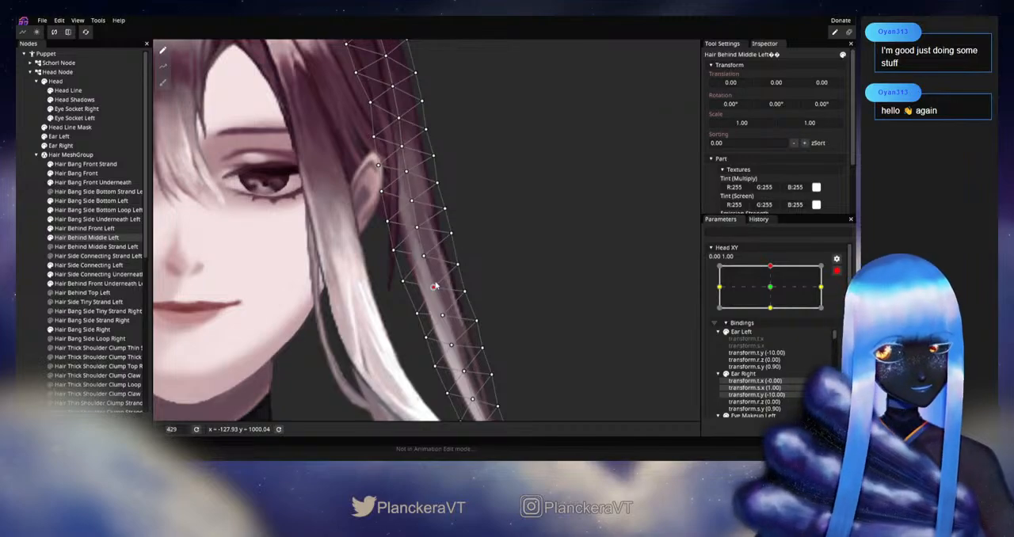
left_click_drag(434, 286, 400, 322)
left_click(22, 275)
Disarm Head XY and move it around the upward keypoint to check the reshaped strand against the whole head
scroll(447, 306, "down", 4)
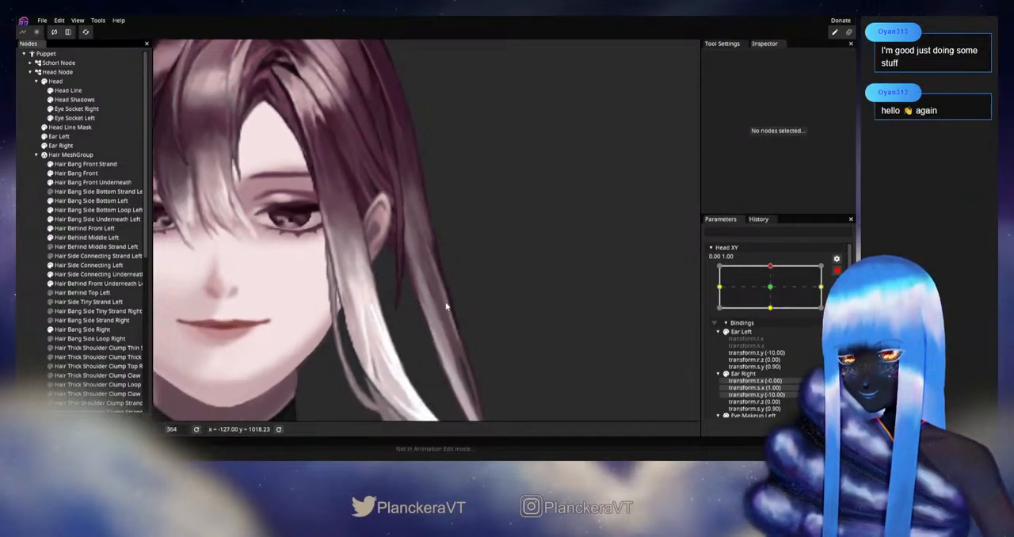
scroll(467, 285, "down", 1)
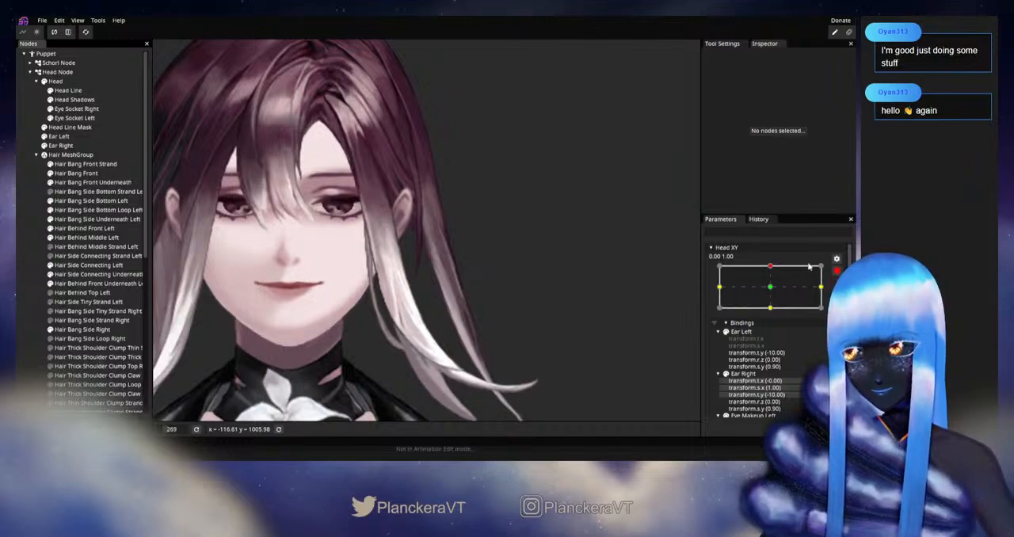
left_click(836, 273)
left_click_drag(773, 292, 826, 297)
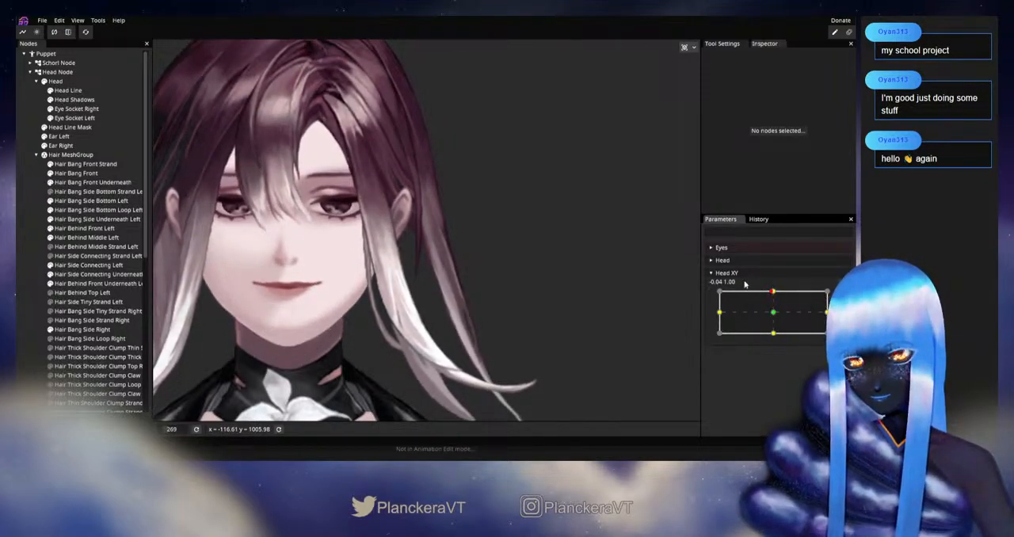
Inspect the left hair while lowering Head XY to about -0.04, 0.17 and raising it back to the upward keypoint
scroll(480, 296, "up", 2)
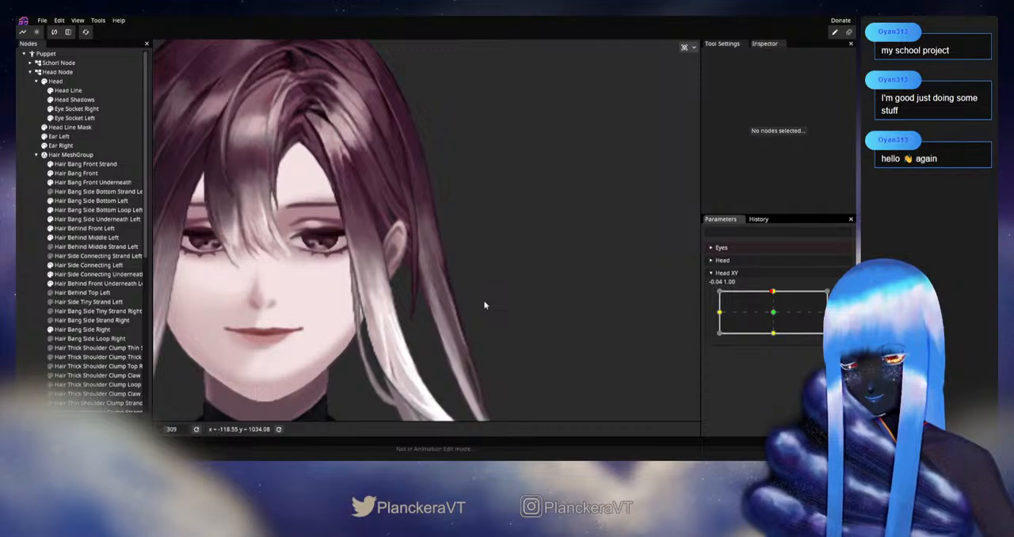
scroll(485, 305, "up", 3)
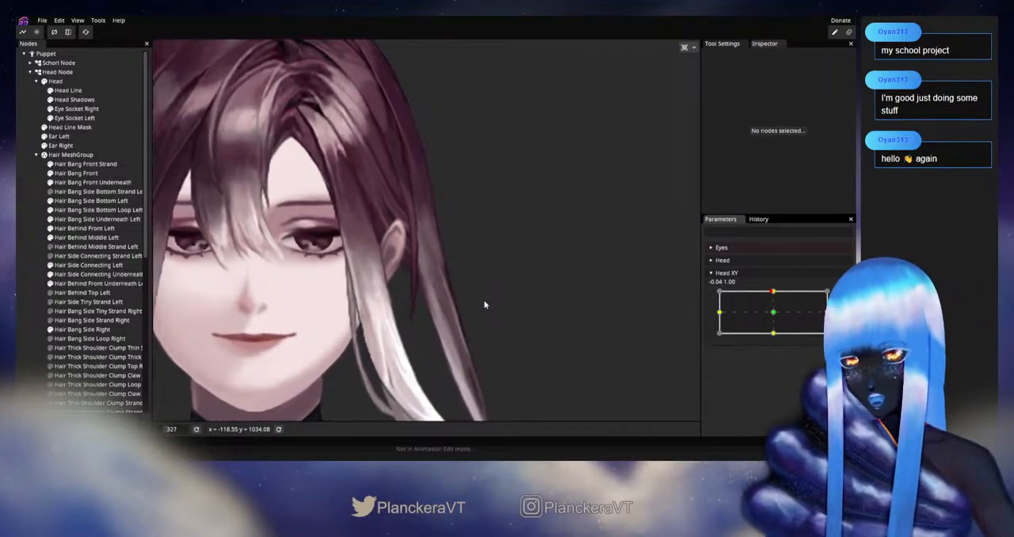
left_click(87, 237)
left_click_drag(774, 292, 773, 312)
left_click(26, 308)
scroll(479, 342, "down", 4)
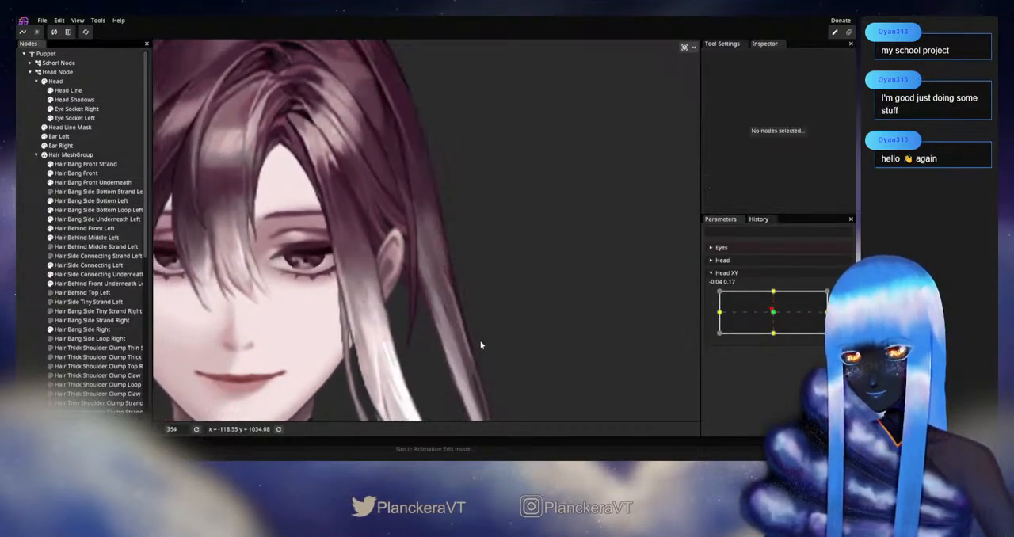
left_click_drag(459, 317, 469, 381)
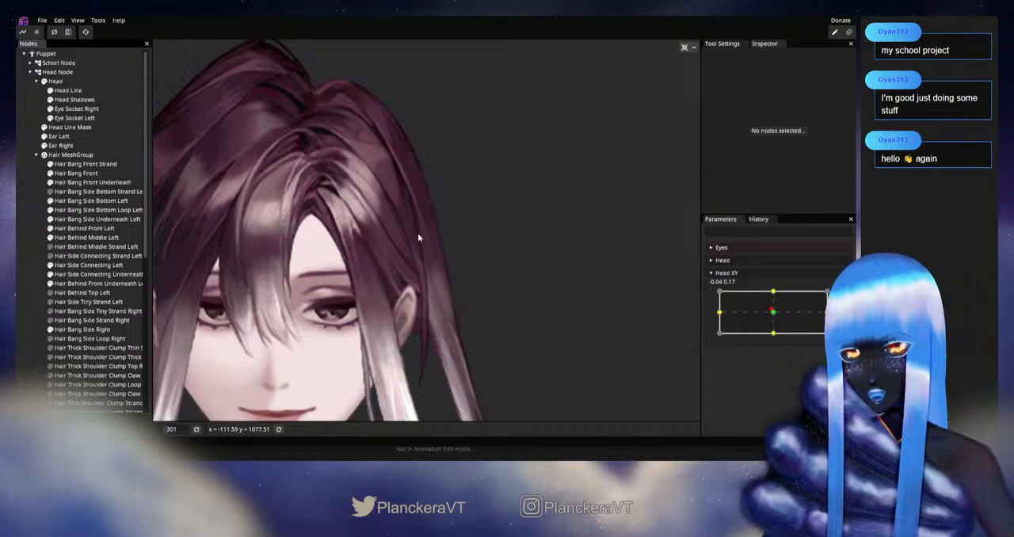
left_click_drag(446, 232, 435, 103)
left_click_drag(503, 259, 513, 238)
scroll(518, 240, "down", 4)
scroll(519, 236, "down", 2)
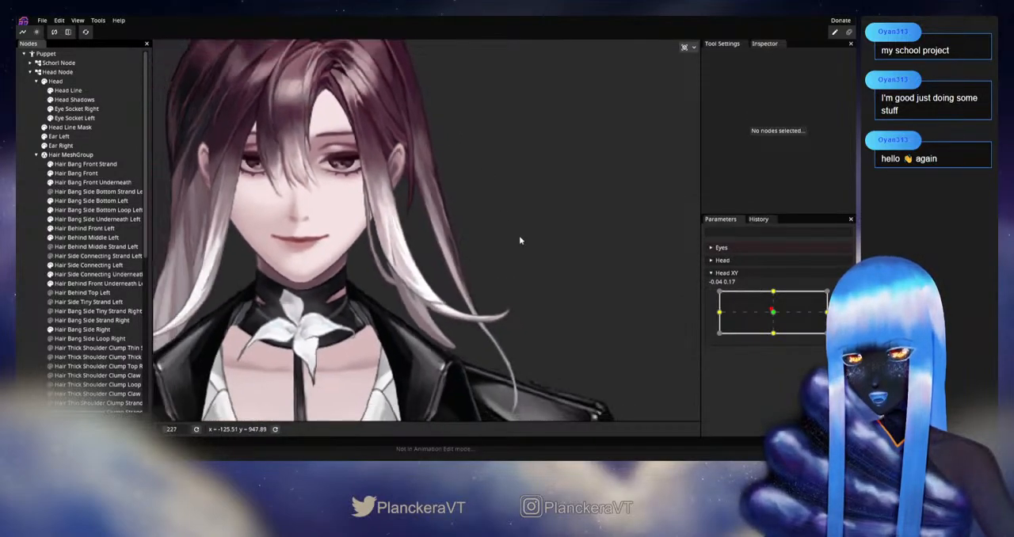
mouse_move(778, 307)
left_mouse_down()
mouse_move(772, 317)
mouse_move(775, 292)
left_mouse_up()
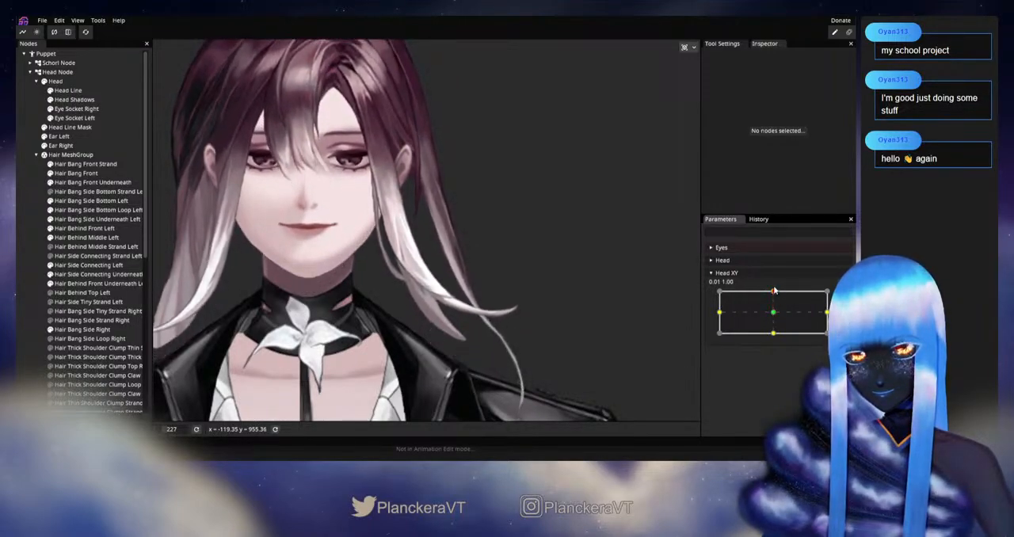
Rearm Head XY at 0.00, 1.00 and set the Circle Brush size to 116.00 for the Hair Behind Middle Left mesh
left_click(843, 297)
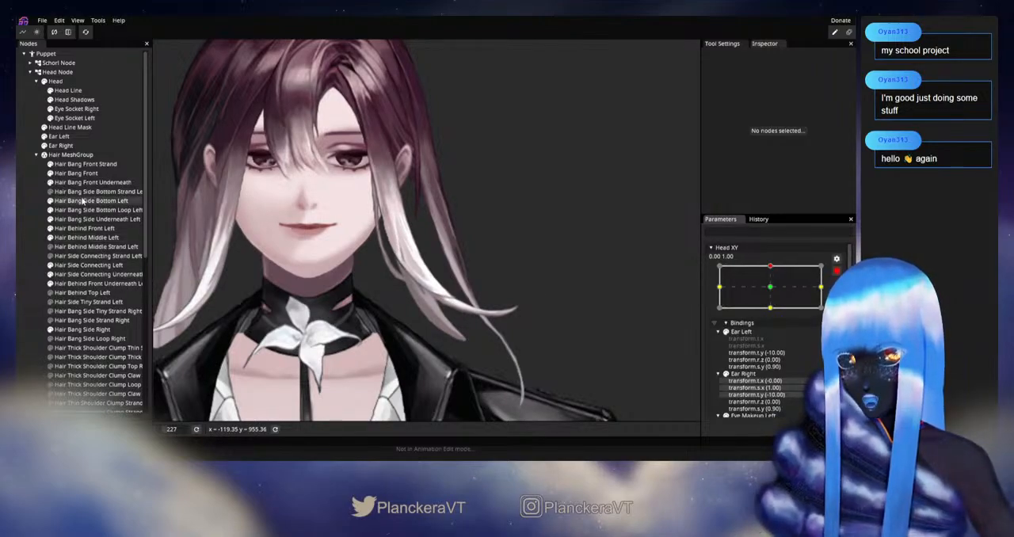
left_click(86, 237)
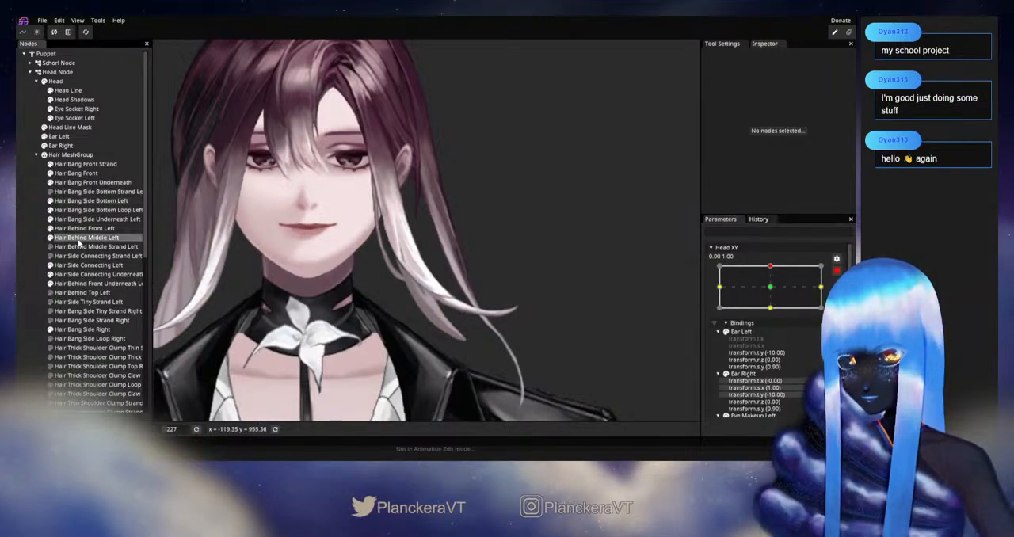
left_click_drag(588, 50, 615, 54)
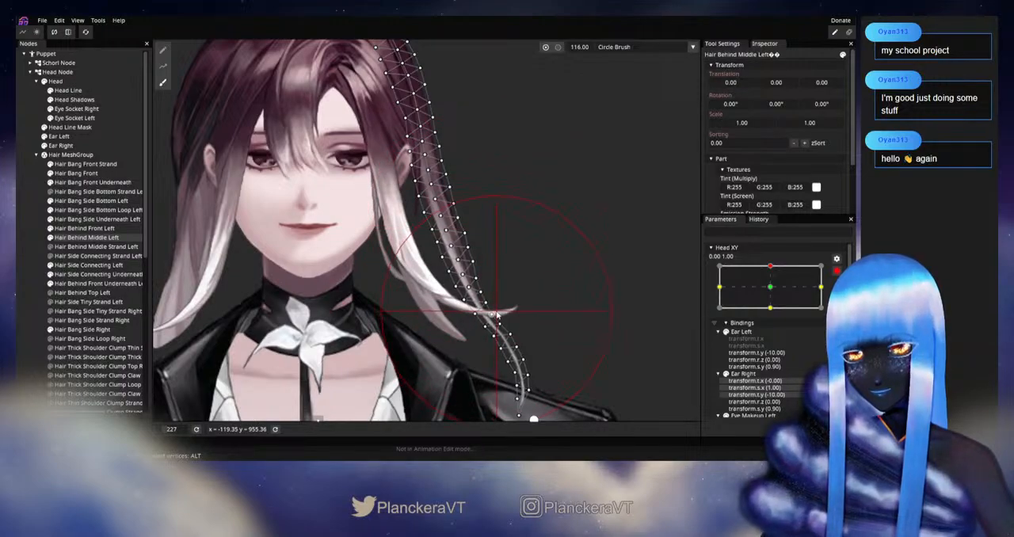
left_click_drag(577, 256, 579, 273)
left_click(40, 301)
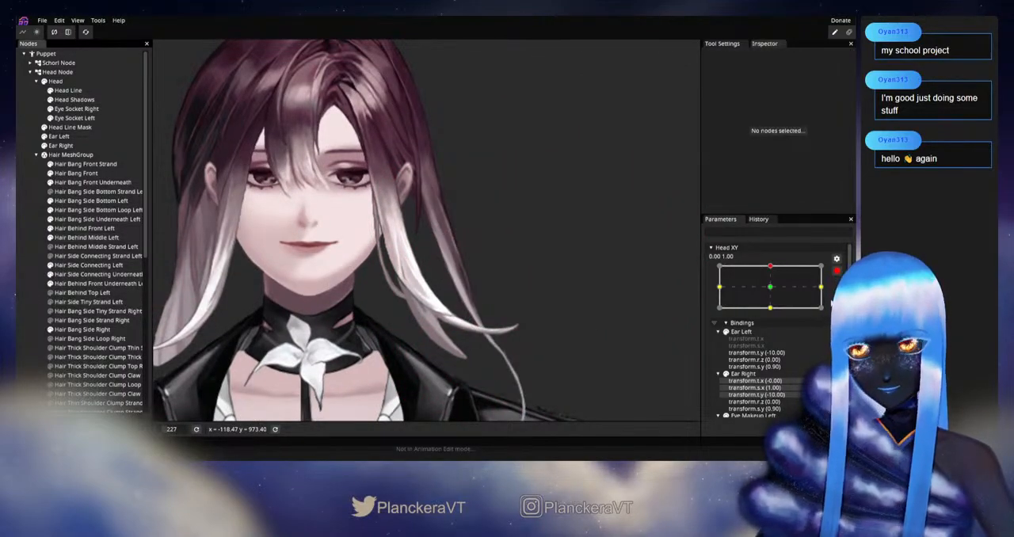
Disarm Head XY, vary it slightly to check the full length of the left strands, and rearm it at 0.00, 1.00
left_click(837, 270)
mouse_move(772, 292)
left_mouse_down()
mouse_move(774, 315)
mouse_move(782, 296)
left_mouse_up()
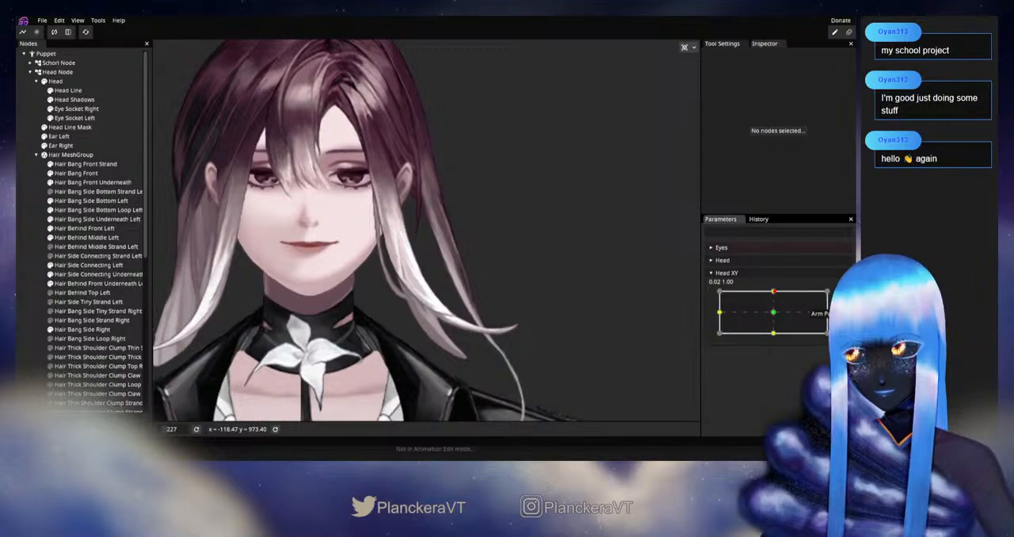
left_click(837, 297)
Reopen the Hair Behind Middle Left mesh for vertex editing beside and below the ear
scroll(416, 256, "up", 5)
left_click_drag(416, 255, 414, 297)
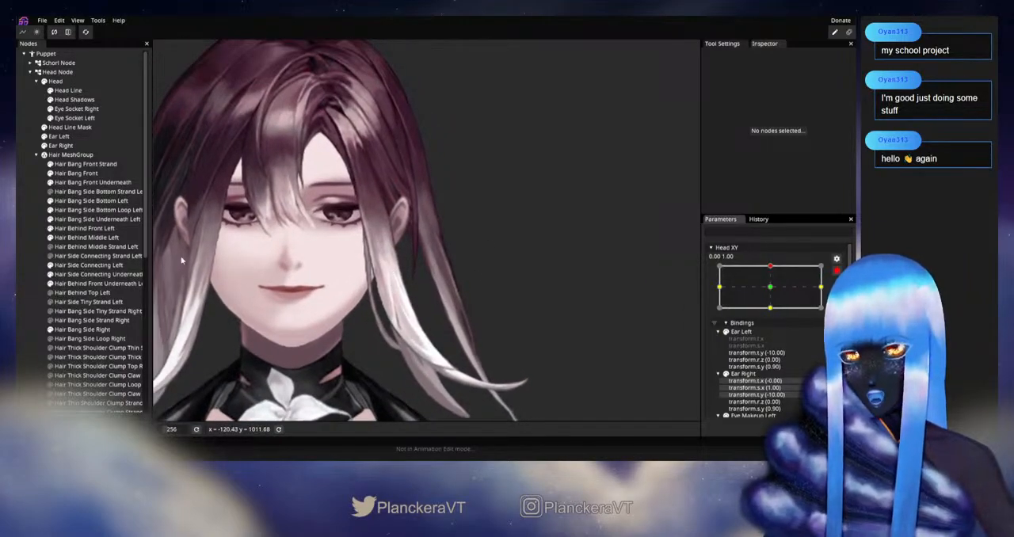
left_click(95, 238)
scroll(444, 249, "up", 3)
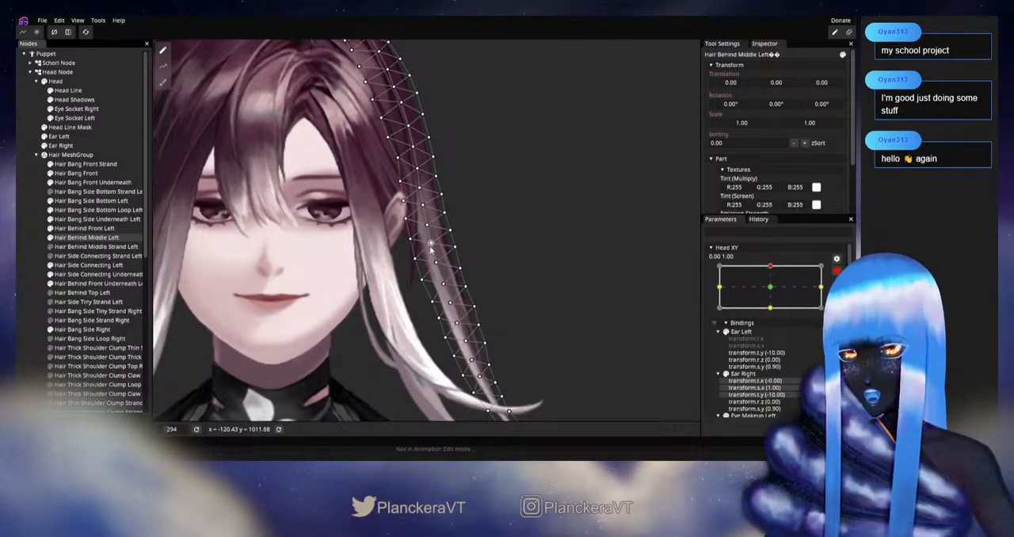
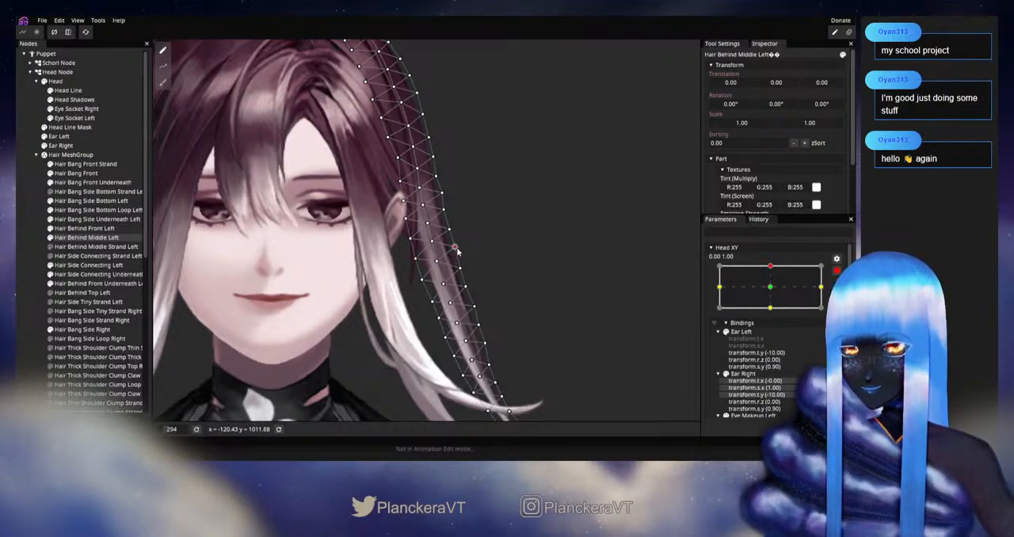
Adjust individual vertices of the Hair Behind Middle Left mesh along the strand below the ear, and deselect the mesh
left_click_drag(433, 240, 443, 266)
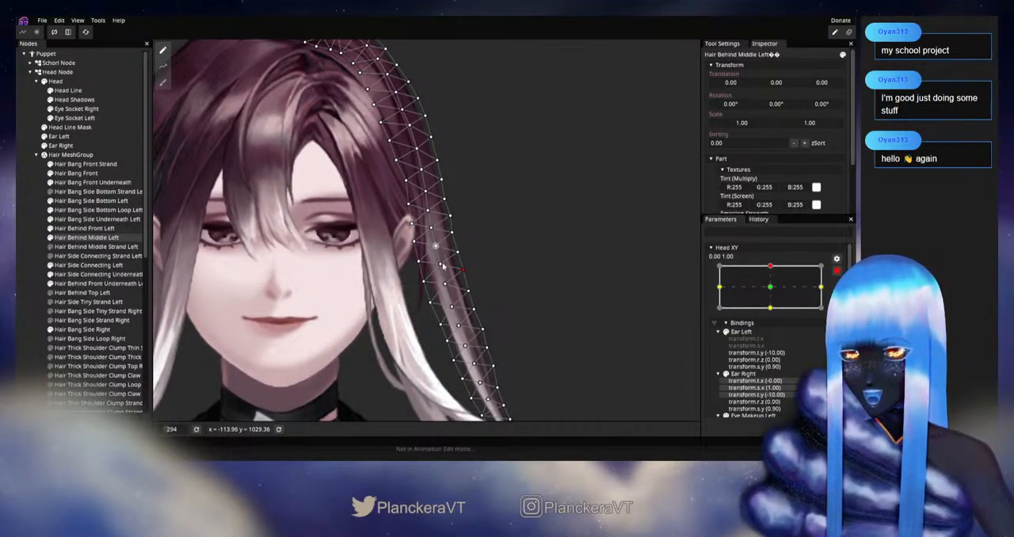
scroll(436, 249, "up", 3)
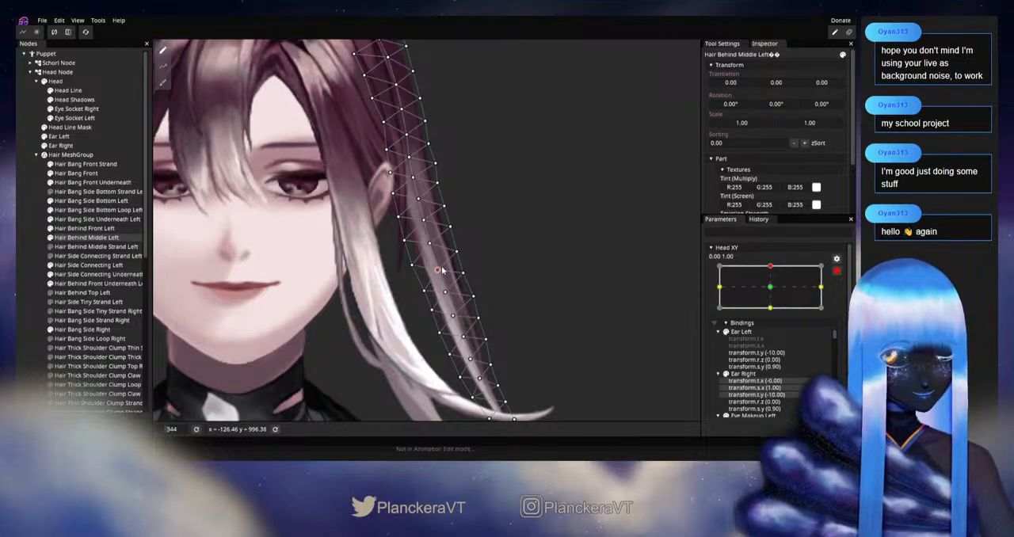
scroll(487, 281, "down", 2)
left_click_drag(487, 280, 484, 250)
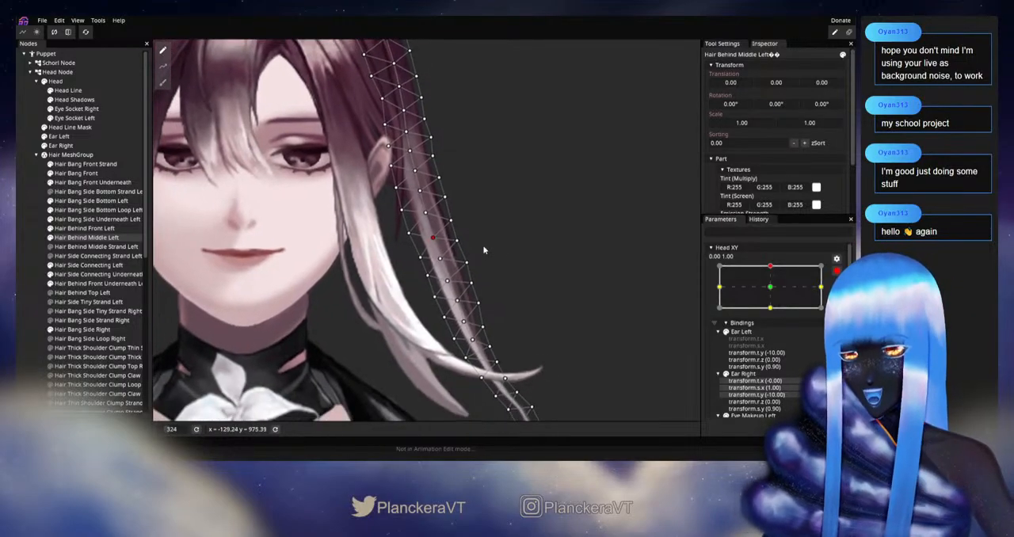
left_click(438, 260)
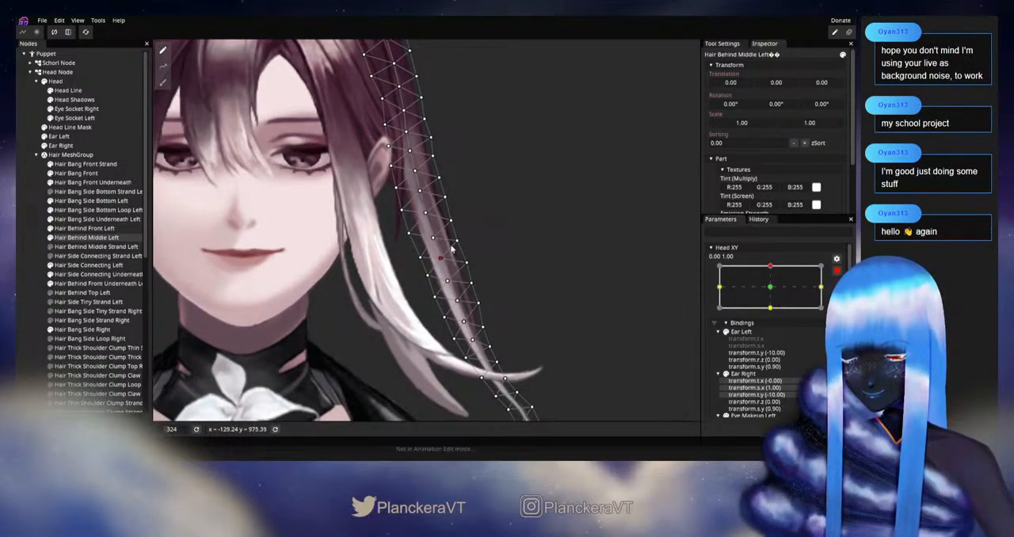
left_click(458, 241)
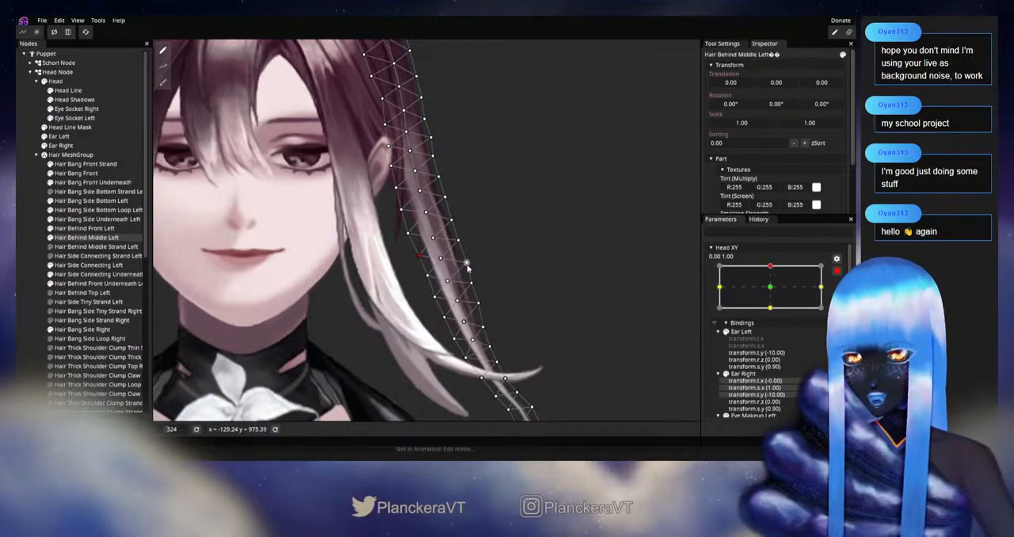
left_click(27, 235)
scroll(549, 282, "down", 4)
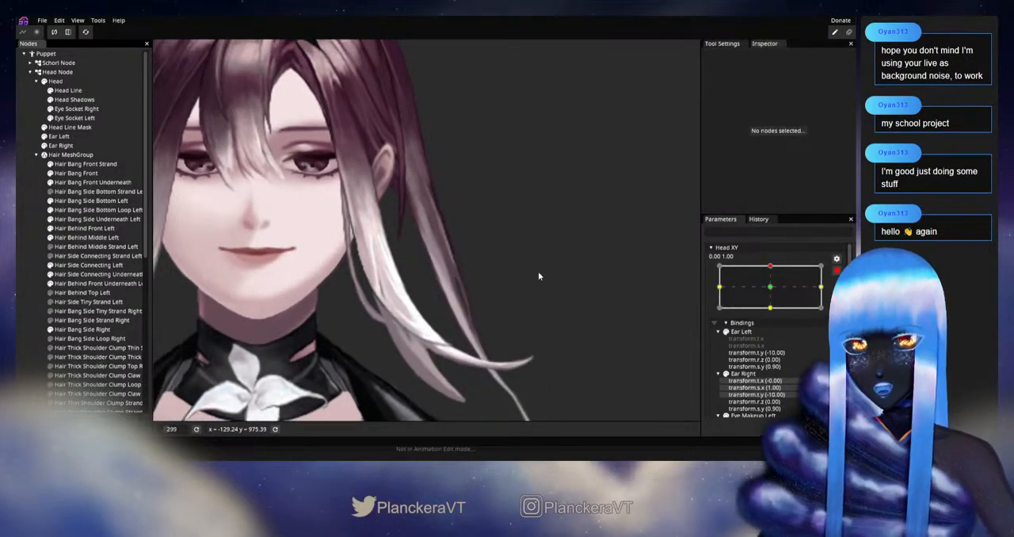
Disarm Head XY, vary it slightly to check the strand below the ear, and rearm it at 0.00, 1.00
left_click(838, 271)
mouse_move(774, 293)
left_mouse_down()
mouse_move(775, 313)
mouse_move(774, 290)
left_mouse_up()
left_click(838, 297)
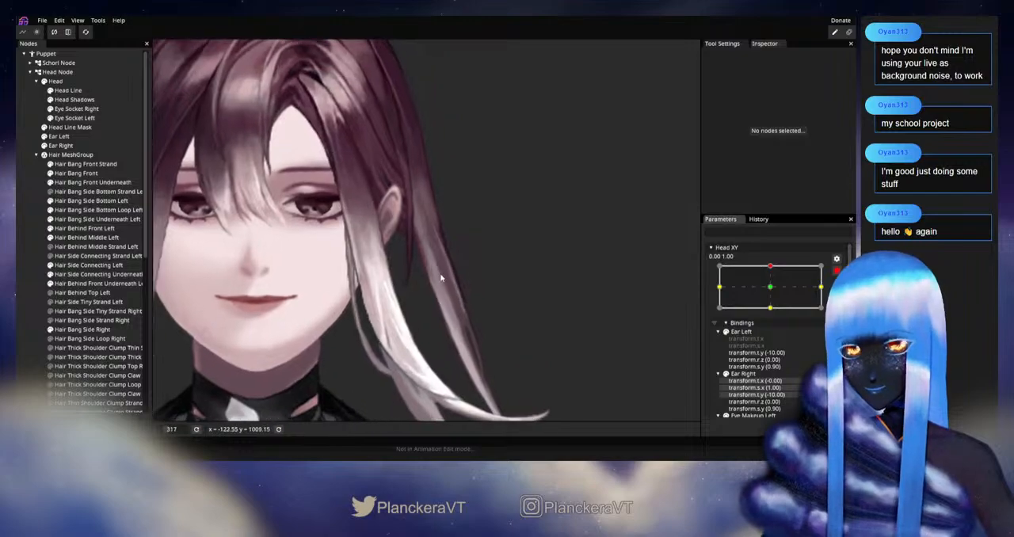
Refine the outer-edge vertices of the Hair Behind Middle Left mesh beside and below the ear
left_click(111, 238)
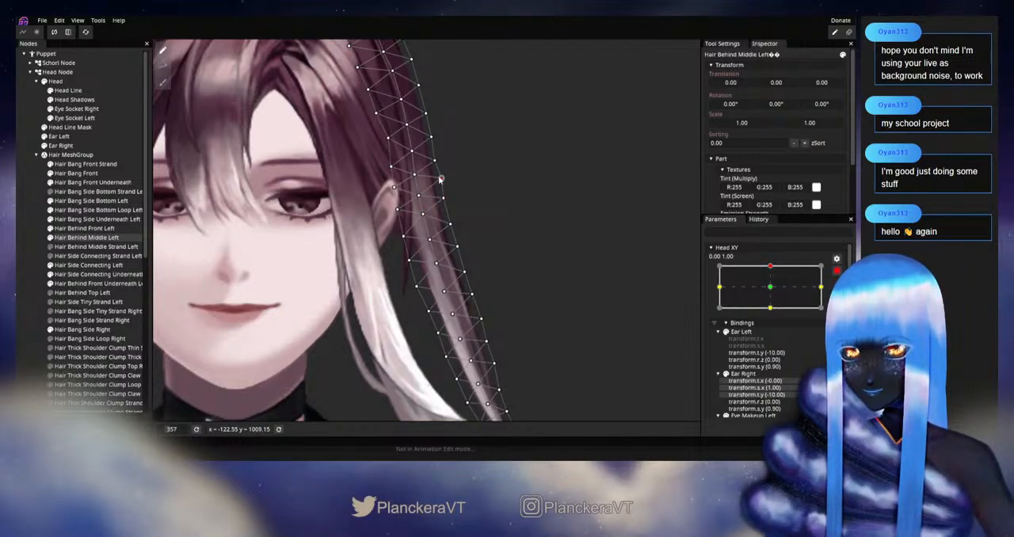
left_click_drag(459, 221, 454, 179)
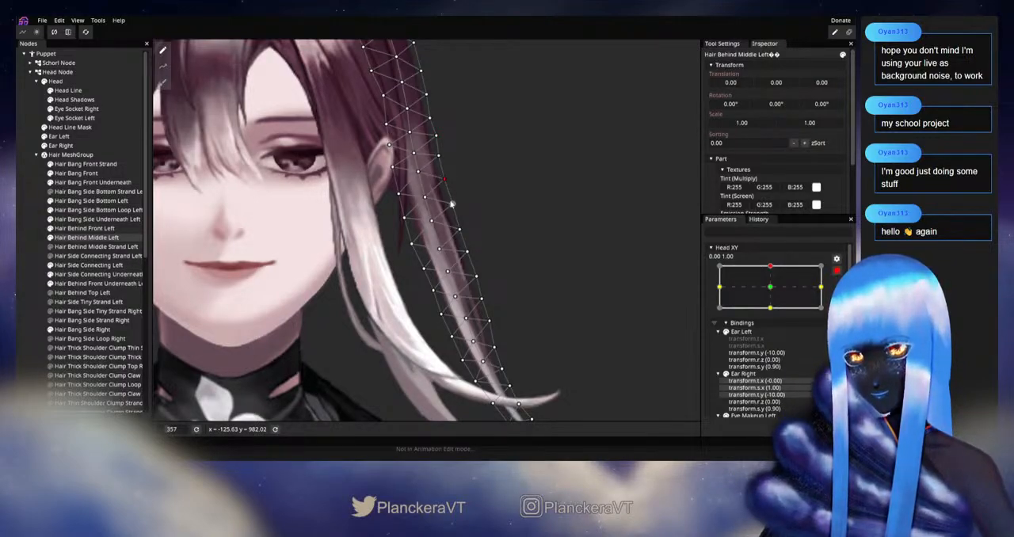
scroll(480, 220, "down", 2)
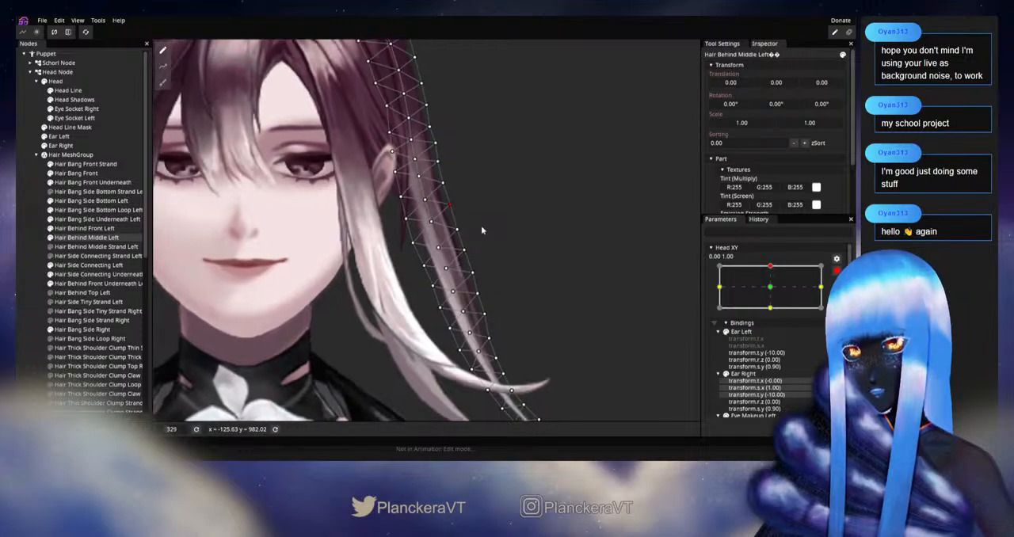
left_click(29, 255)
Inspect the left hair from its tips to above the ear while varying Head XY, and rearm it at 0.00, 1.00
scroll(432, 291, "down", 2)
scroll(432, 295, "down", 1)
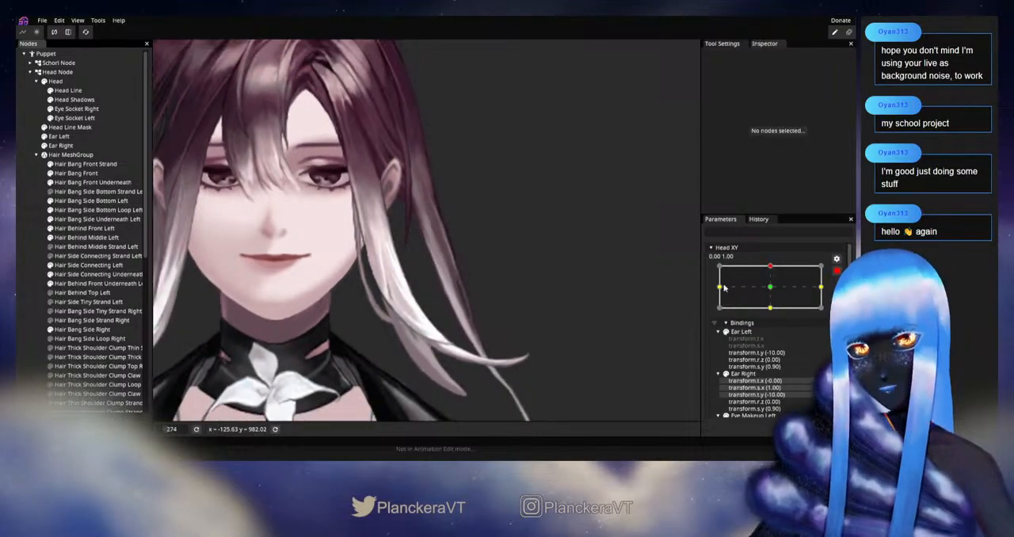
mouse_move(768, 296)
left_mouse_down()
mouse_move(780, 314)
mouse_move(775, 292)
left_mouse_up()
scroll(437, 189, "up", 2)
scroll(436, 189, "up", 2)
left_click_drag(437, 191, 470, 340)
scroll(469, 340, "up", 4)
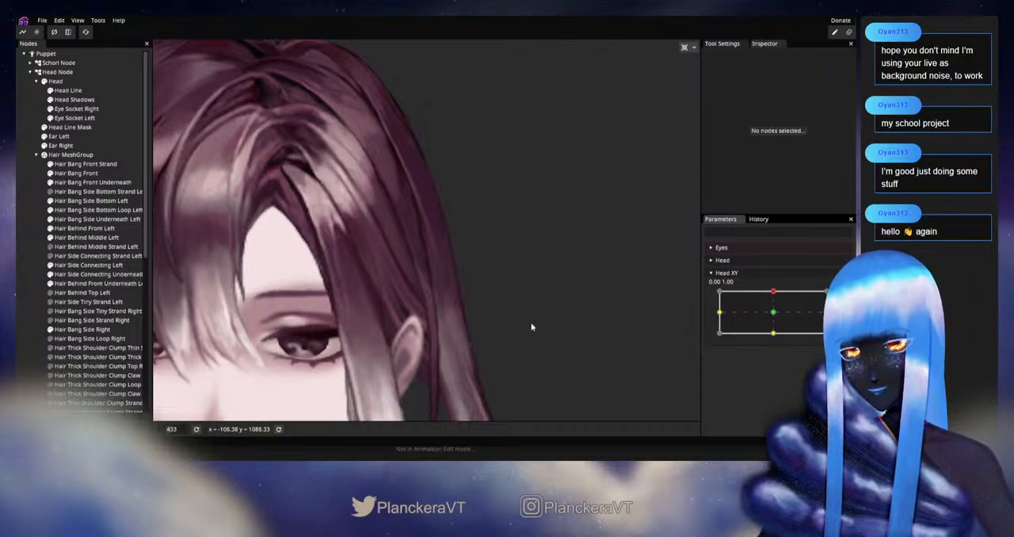
mouse_move(774, 291)
left_mouse_down()
mouse_move(774, 318)
mouse_move(774, 292)
left_mouse_up()
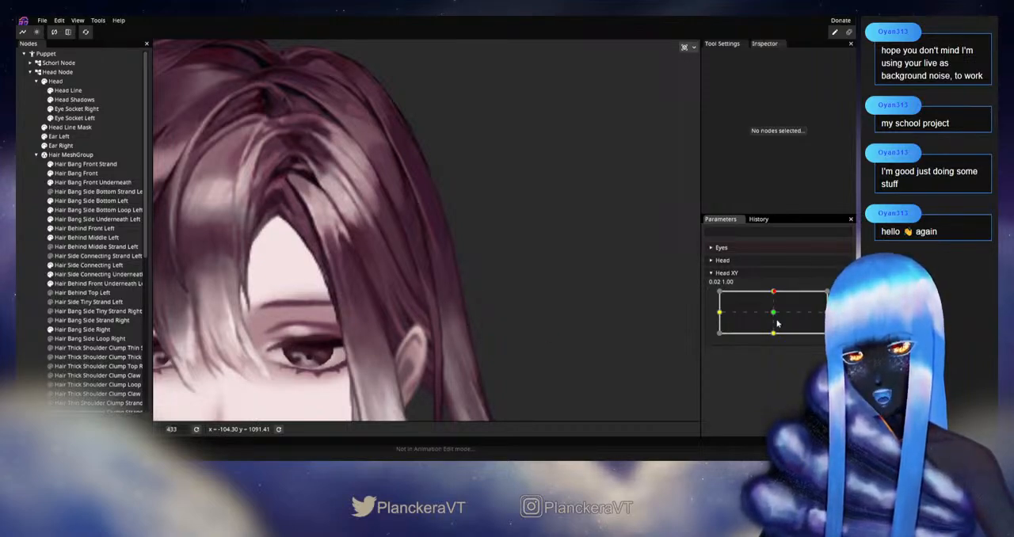
left_click(843, 296)
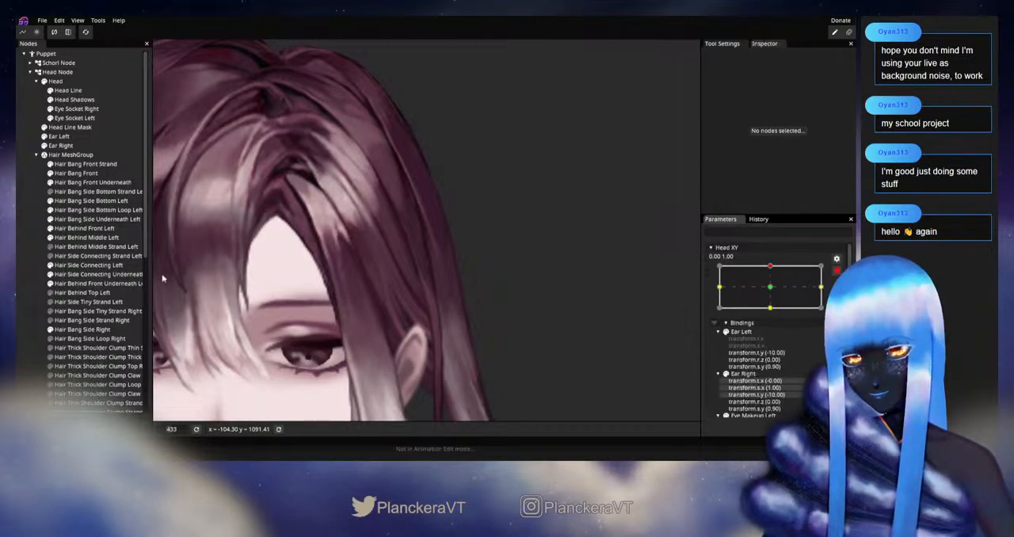
Nudge the outer, middle and inner vertices of the Hair Behind Middle Left mesh just above the ear
left_click(79, 238)
scroll(450, 333, "up", 2)
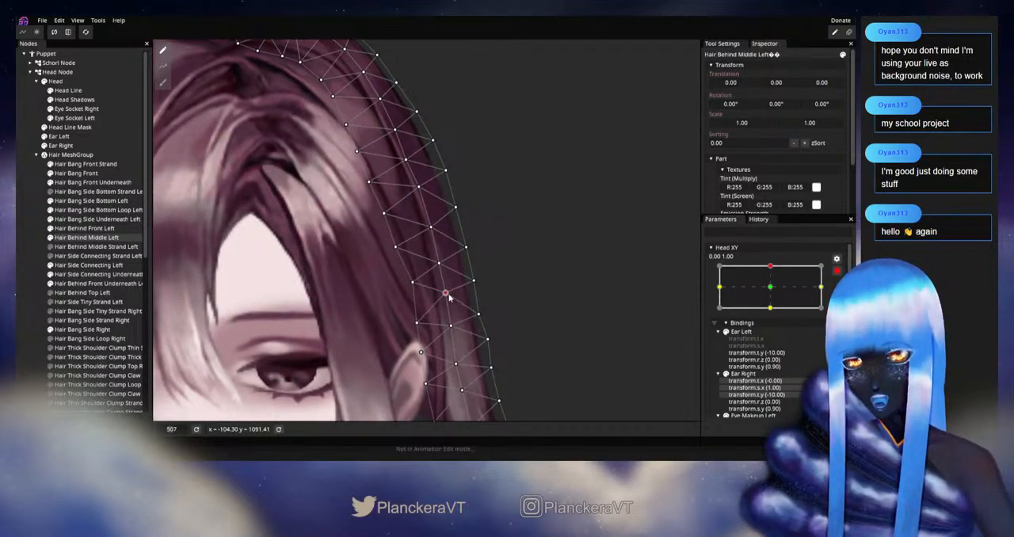
left_click_drag(474, 319, 475, 306)
left_click_drag(417, 326, 418, 314)
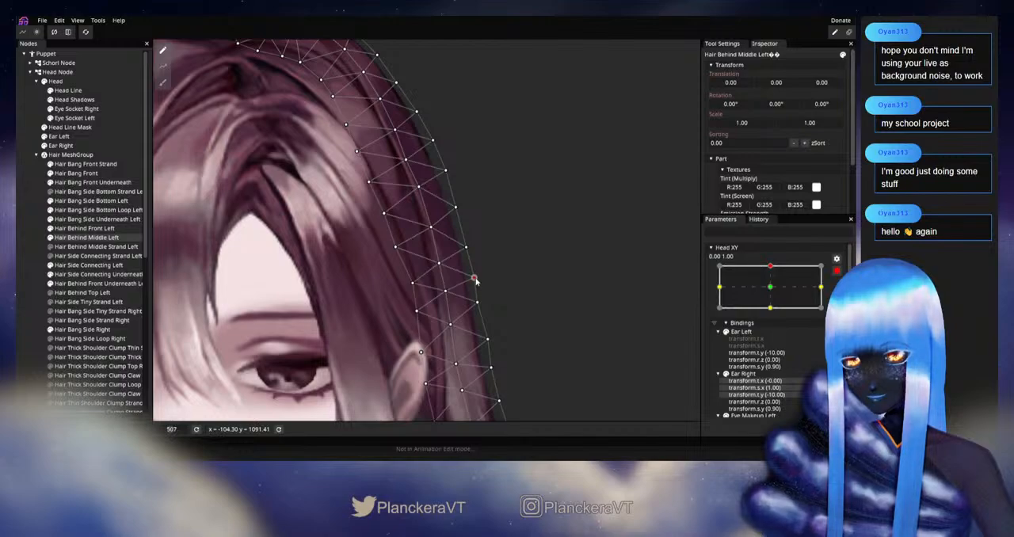
left_click(35, 284)
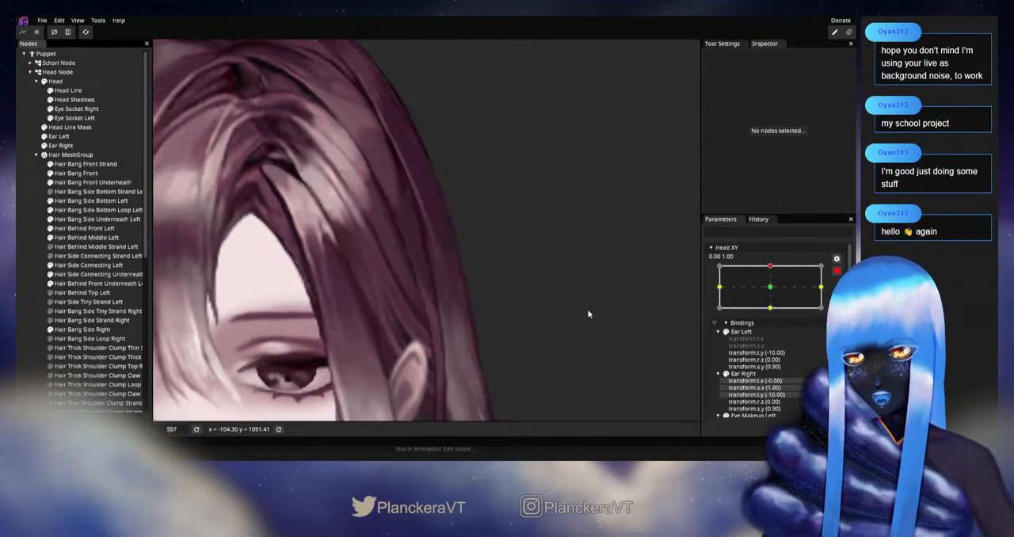
Disarm Head XY, vary it slightly to check the hair just above the ear, and rearm it at 0.00, 1.00
left_click(836, 271)
mouse_move(773, 292)
left_mouse_down()
mouse_move(771, 314)
mouse_move(775, 292)
left_mouse_up()
left_click(843, 296)
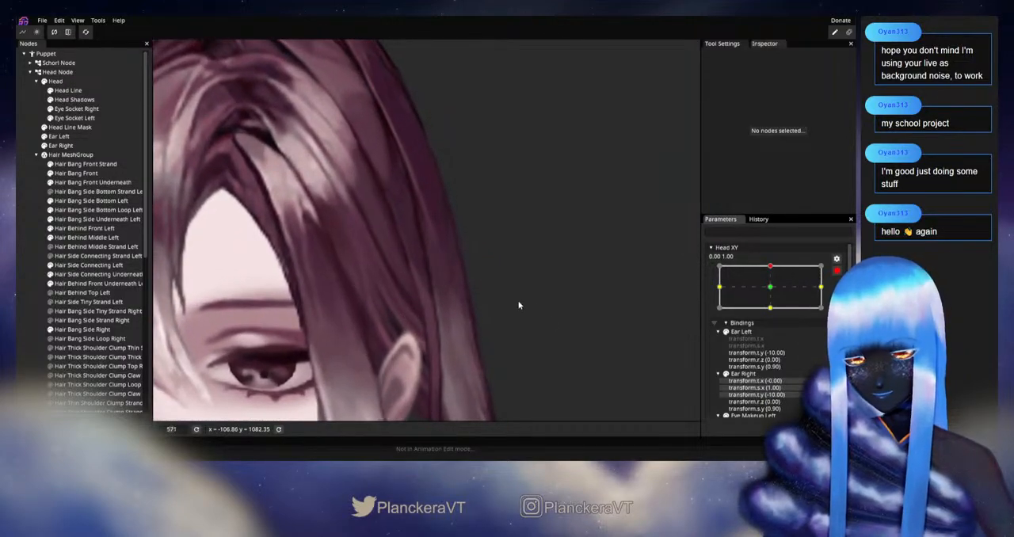
Adjust the Hair Behind Middle Left vertices level with the ear top, and check the result by varying Head XY around 0.00, 1.00
left_click(86, 238)
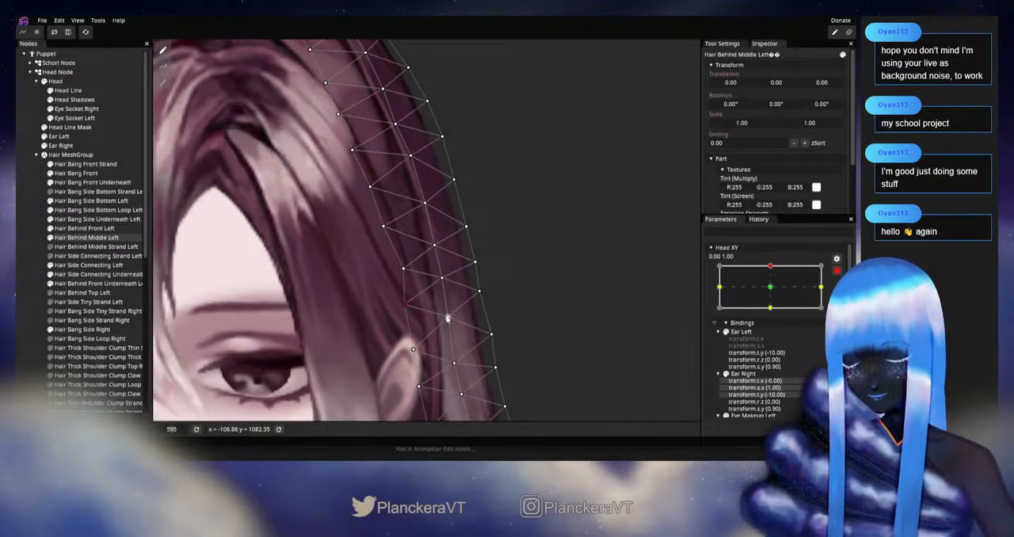
left_click(836, 271)
mouse_move(774, 290)
left_mouse_down()
mouse_move(774, 315)
mouse_move(769, 294)
mouse_move(750, 293)
mouse_move(773, 298)
mouse_move(772, 314)
mouse_move(773, 293)
left_mouse_up()
left_click(35, 283)
left_click(837, 294)
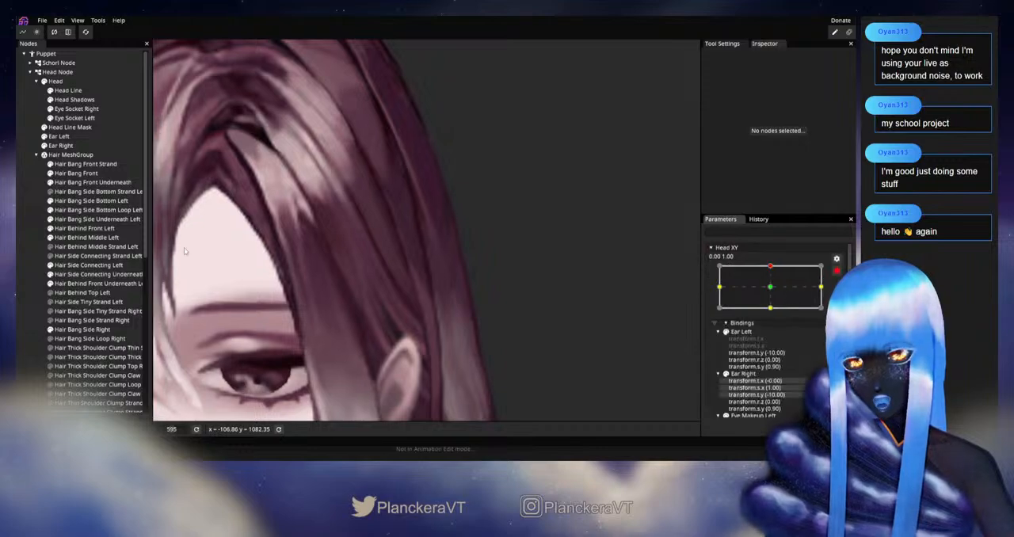
Reposition the inner-edge and outer-edge vertices of the Hair Behind Middle Left mesh just above the ear
left_click(113, 239)
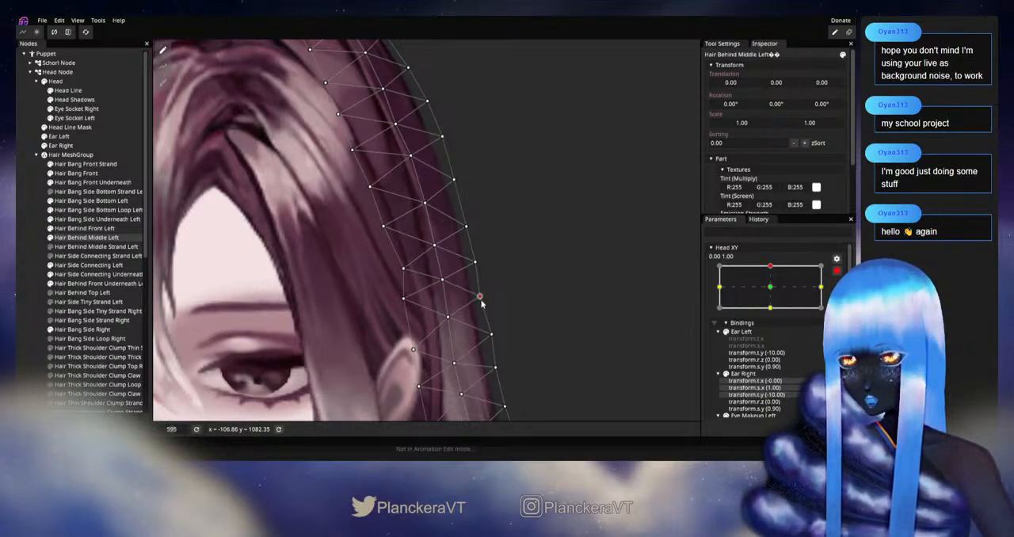
left_click_drag(496, 309, 484, 269)
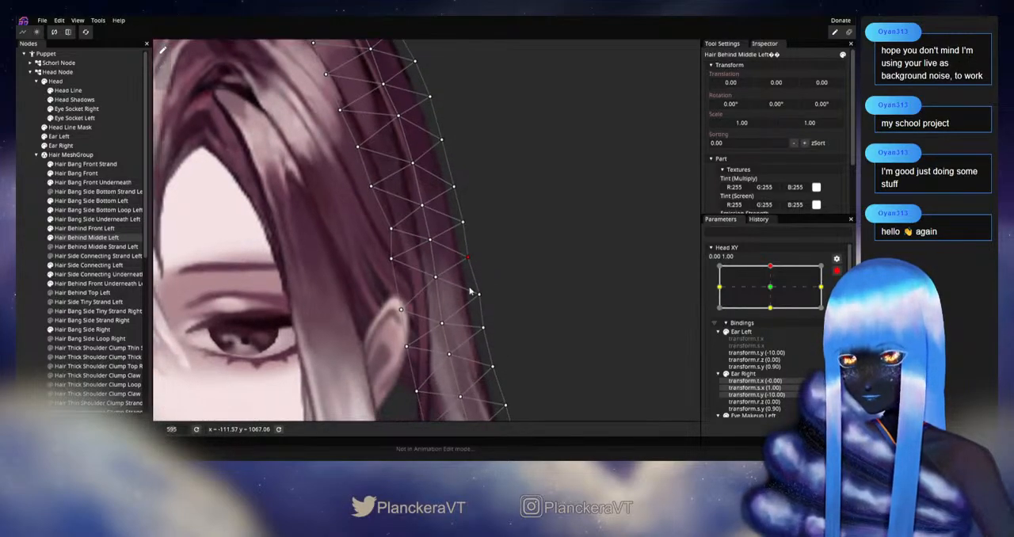
left_click(526, 280)
scroll(528, 280, "down", 2)
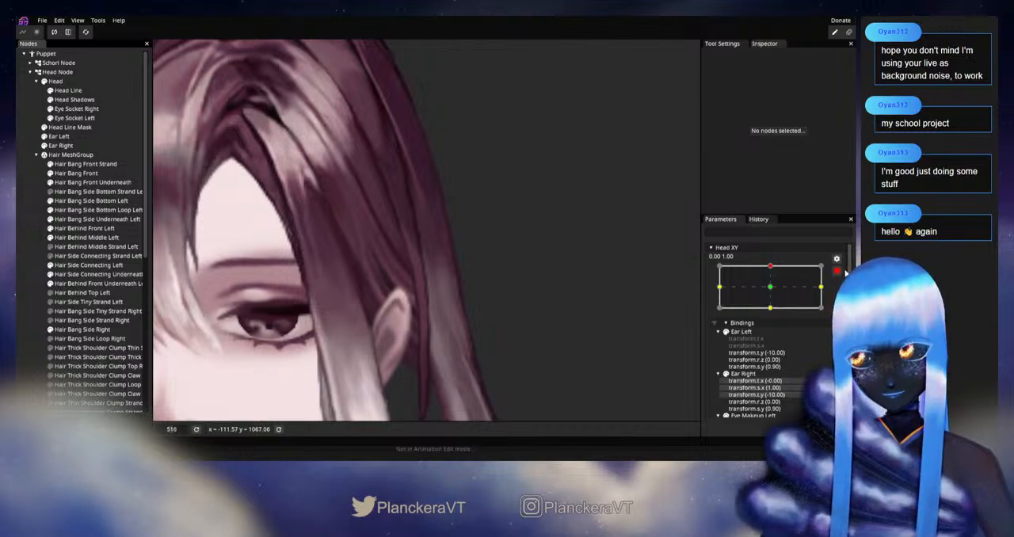
Preview the hair with Head XY near 0.10, 1.00, save the model, and rearm the 0.00, 1.00 keypoint
left_click(837, 271)
left_click_drag(773, 295, 805, 300)
key("ctrl+s")
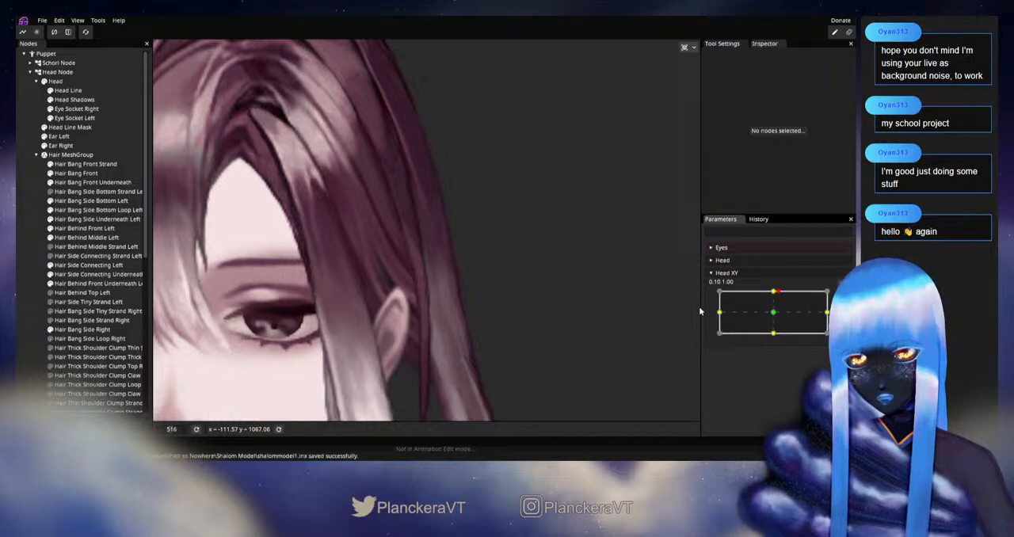
left_click(843, 297)
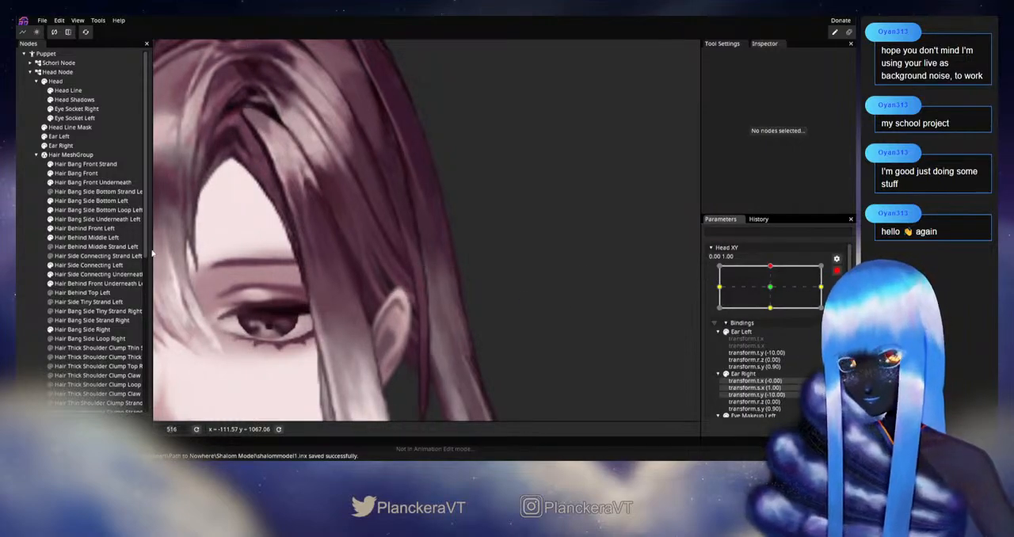
Shift the centre-line vertices of the Hair Behind Middle Left mesh slightly above the ear
left_click(100, 238)
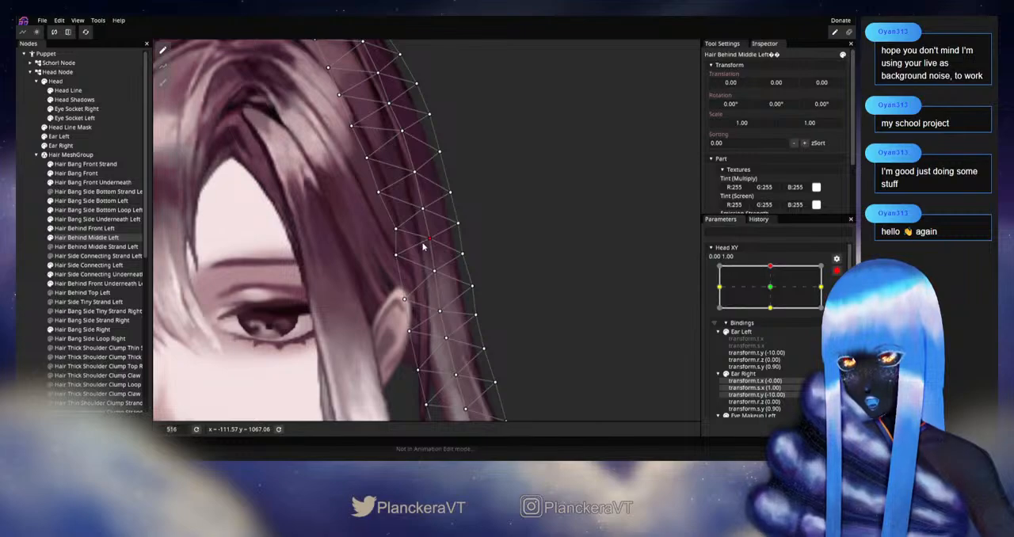
left_click_drag(429, 240, 427, 241)
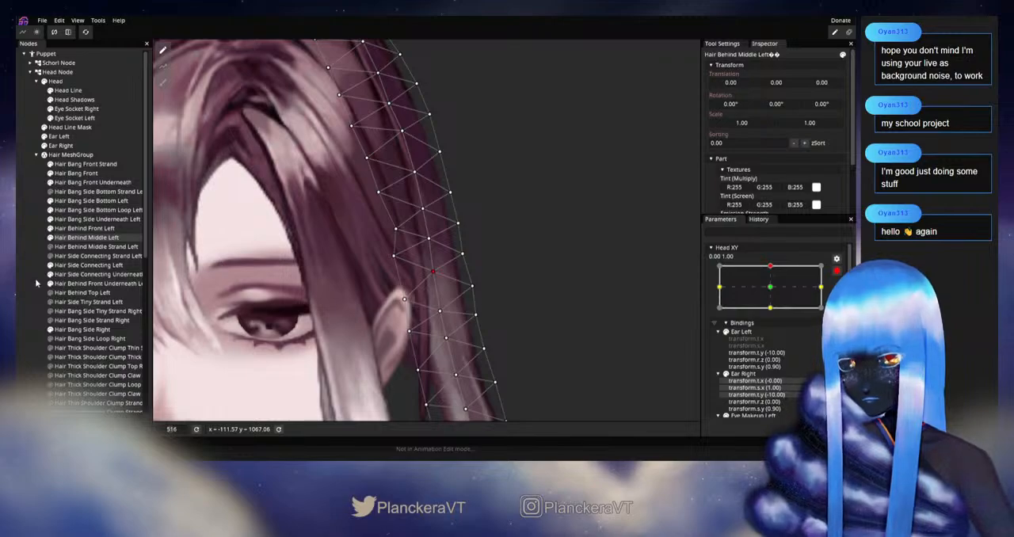
left_click(590, 310)
Check the hair movement with Head XY moved to about 0.14, 0.92, and rearm it at 0.00, 1.00
left_click(836, 271)
mouse_move(774, 293)
left_mouse_down()
mouse_move(774, 311)
mouse_move(781, 292)
left_mouse_up()
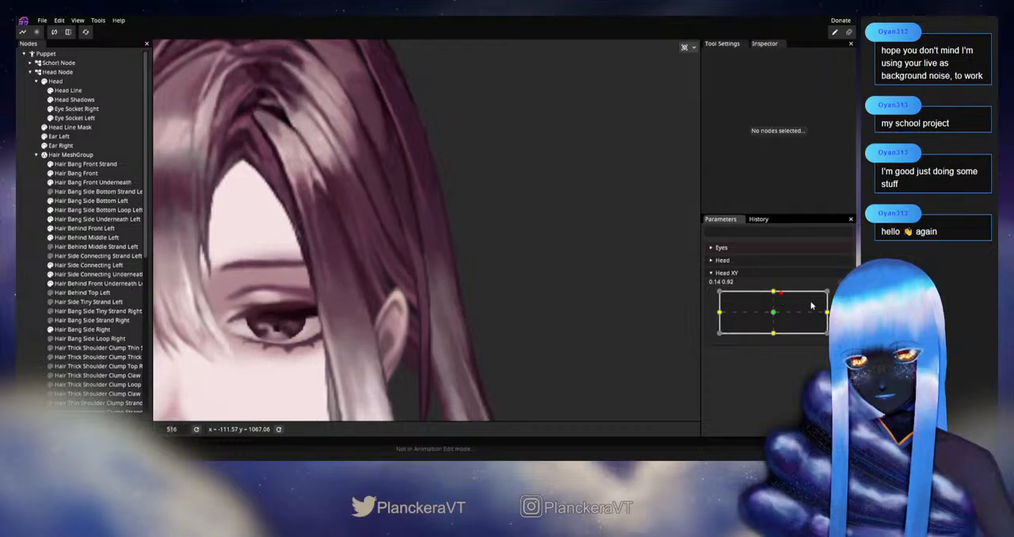
left_click(837, 297)
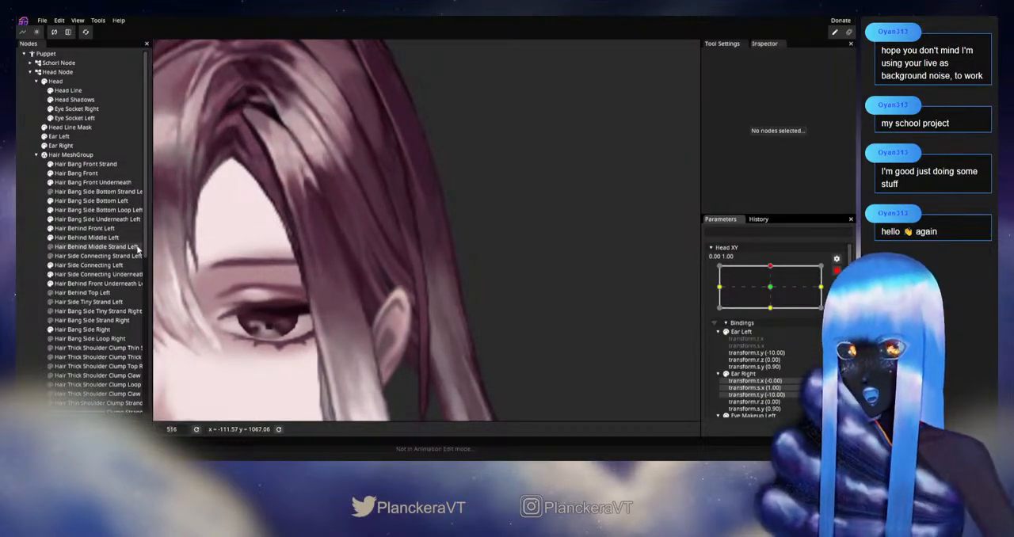
Nudge the Hair Behind Middle Left outer-edge vertex above the ear, and check it by varying Head XY around 0.00, 1.00
left_click(111, 237)
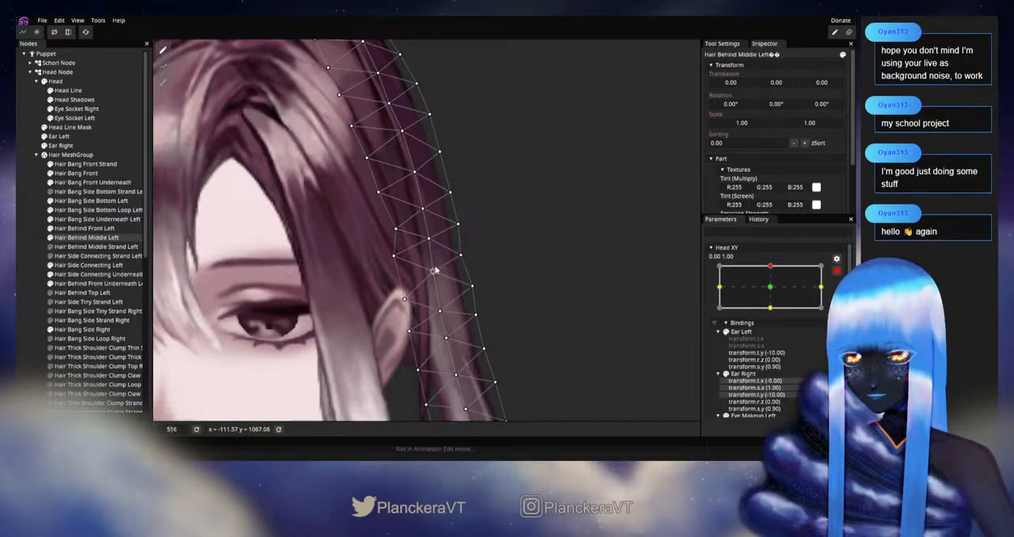
left_click(26, 293)
left_click(837, 271)
mouse_move(773, 295)
left_mouse_down()
mouse_move(785, 306)
mouse_move(773, 293)
left_mouse_up()
left_click(843, 296)
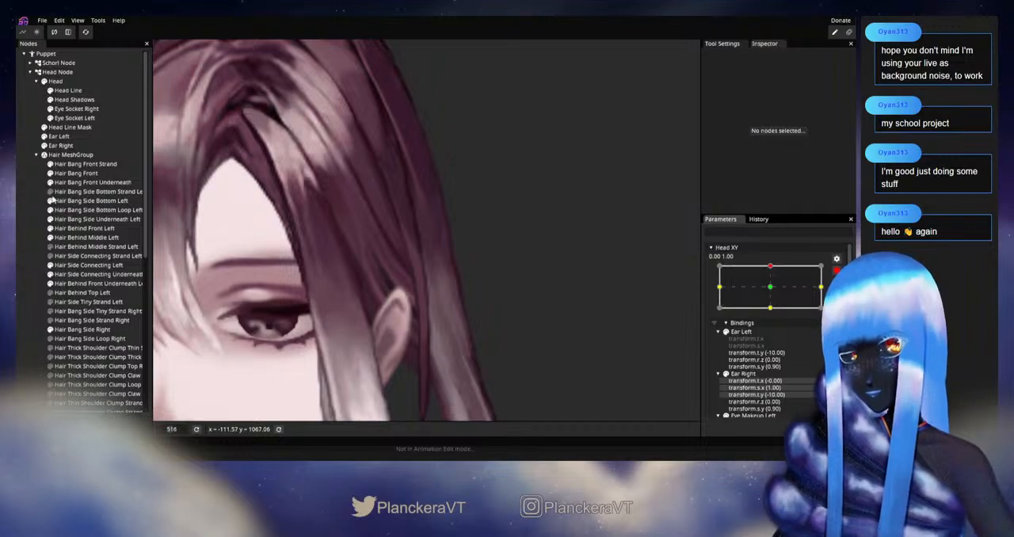
Hide Hair Behind Front Left, check the strand behind it by varying Head XY, and rearm the 0.00, 1.00 keypoint
left_click(51, 230)
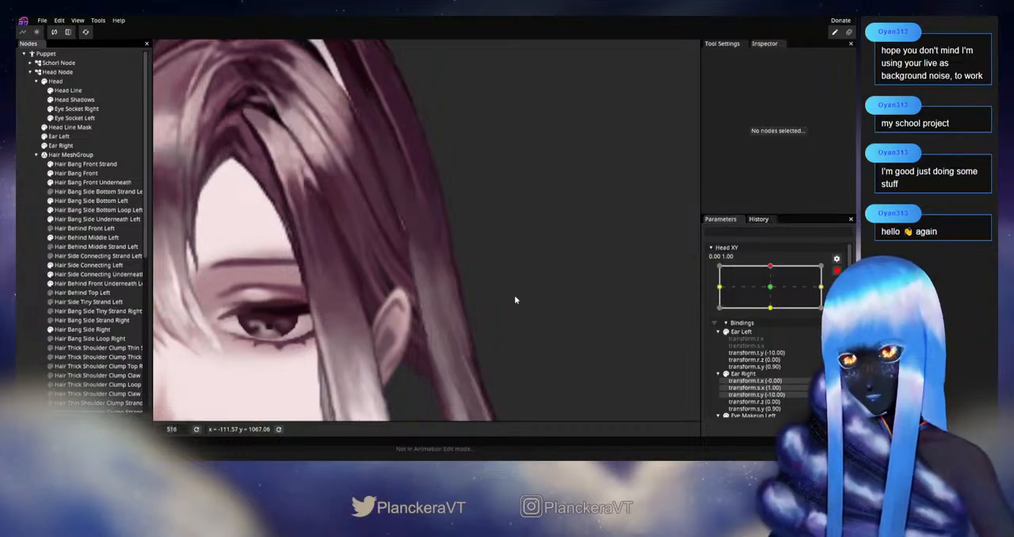
left_click(837, 271)
mouse_move(776, 295)
left_mouse_down()
mouse_move(772, 316)
mouse_move(775, 292)
left_mouse_up()
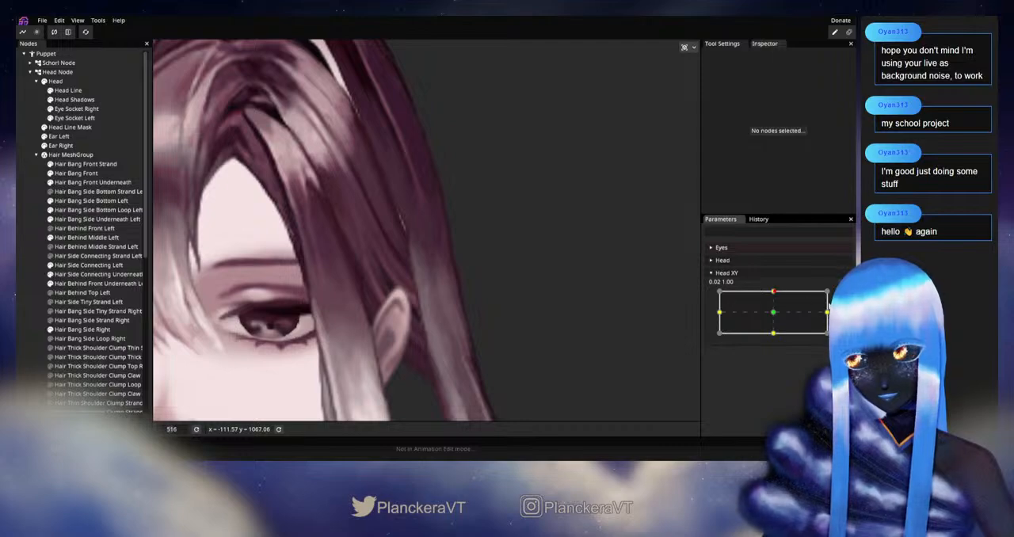
left_click(836, 296)
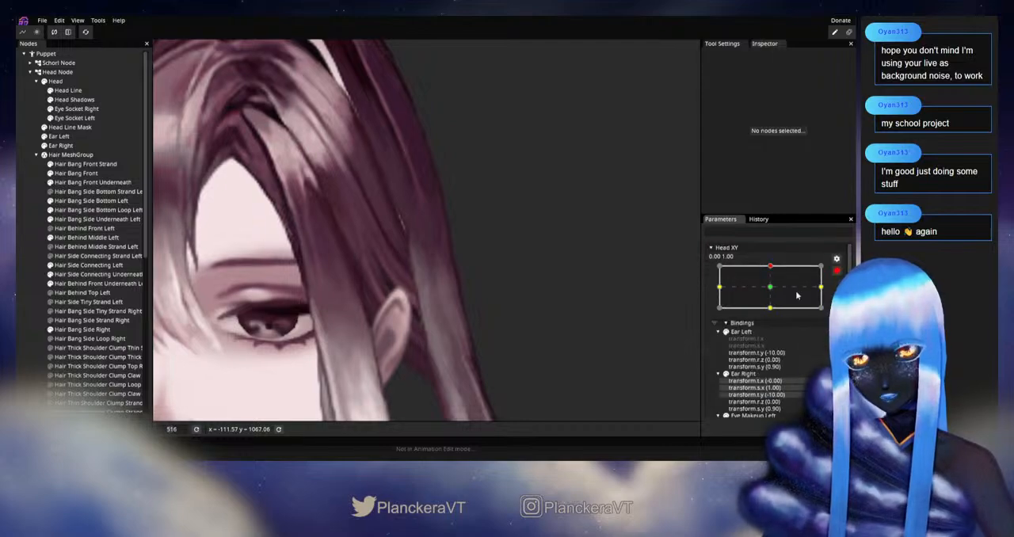
Lower the Hair Behind Middle Left inner-edge vertex just above the ear, check it by varying Head XY, and rearm the 0.00, 1.00 keypoint
left_click(83, 237)
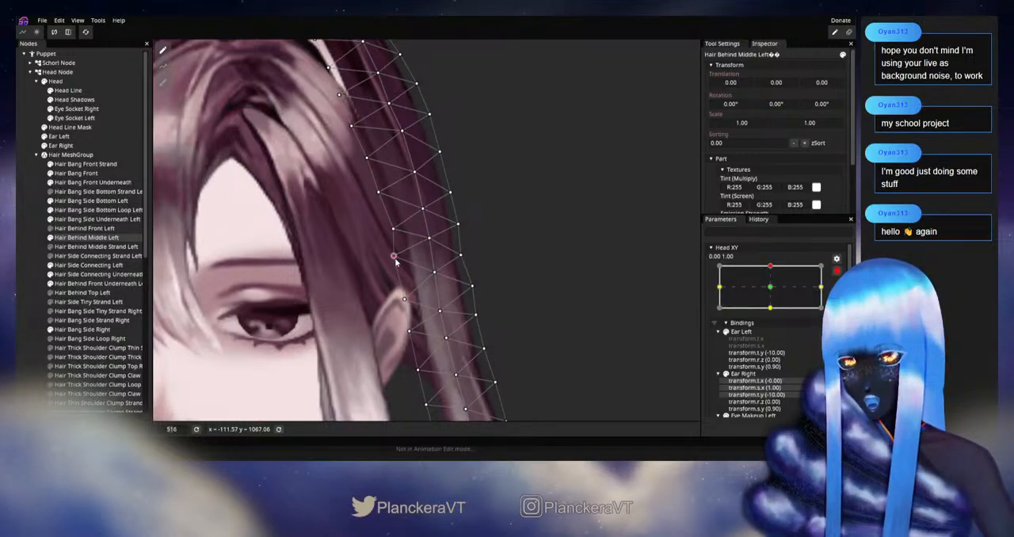
left_click(43, 287)
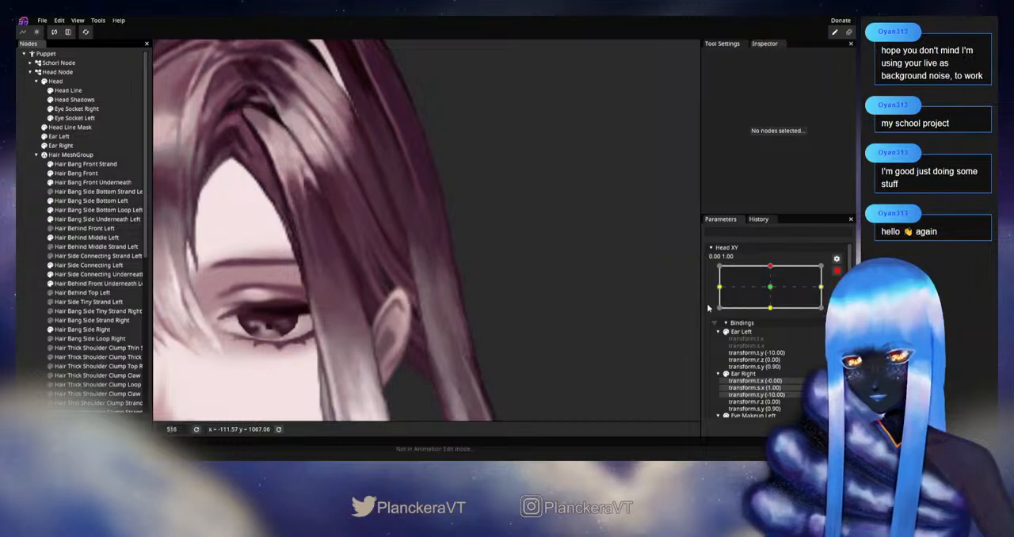
left_click(836, 270)
mouse_move(773, 293)
left_mouse_down()
mouse_move(773, 318)
mouse_move(772, 293)
left_mouse_up()
left_click(841, 296)
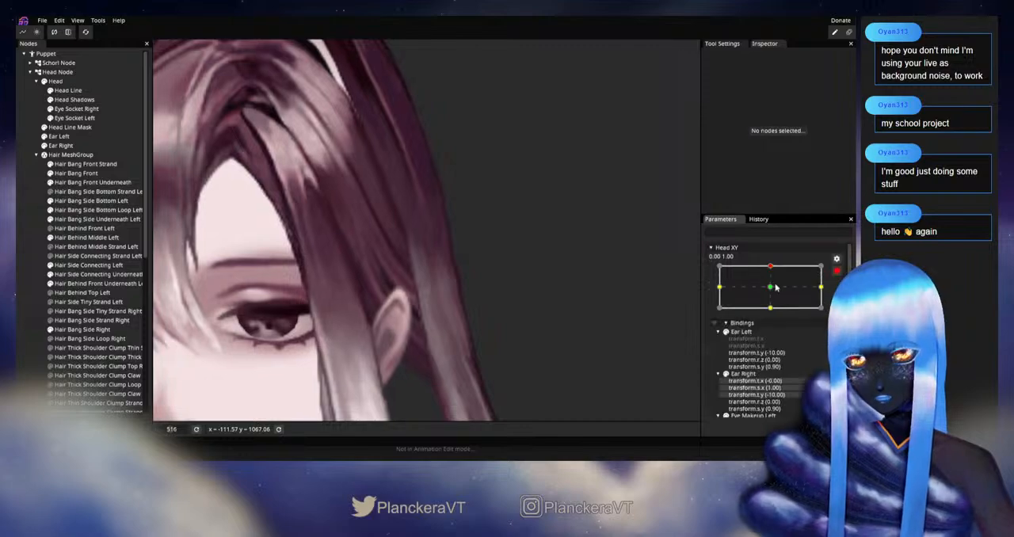
Nudge the centre-line and outer-edge vertices of Hair Behind Middle Left level with the ear's top, and check them by varying Head XY
left_click(67, 238)
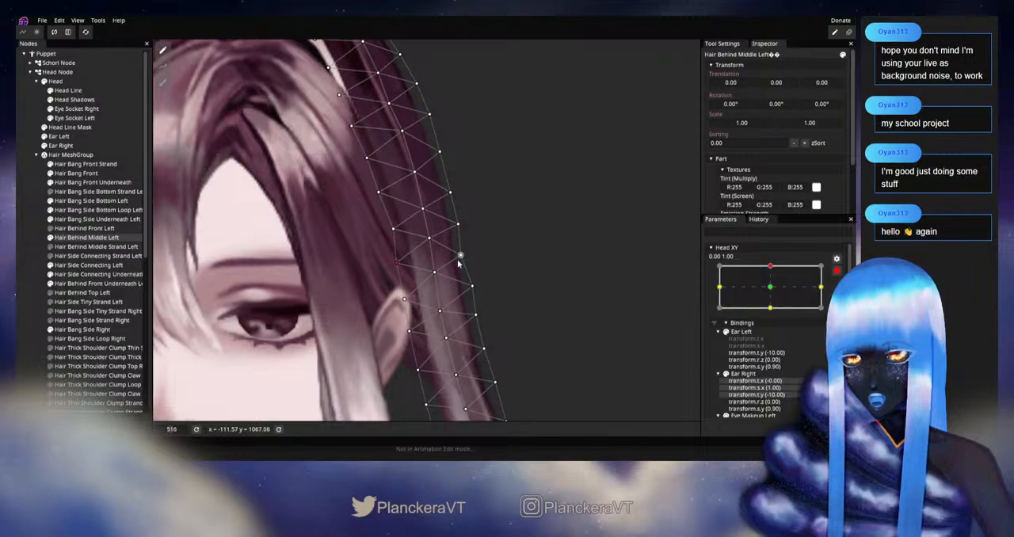
left_click_drag(440, 275, 441, 274)
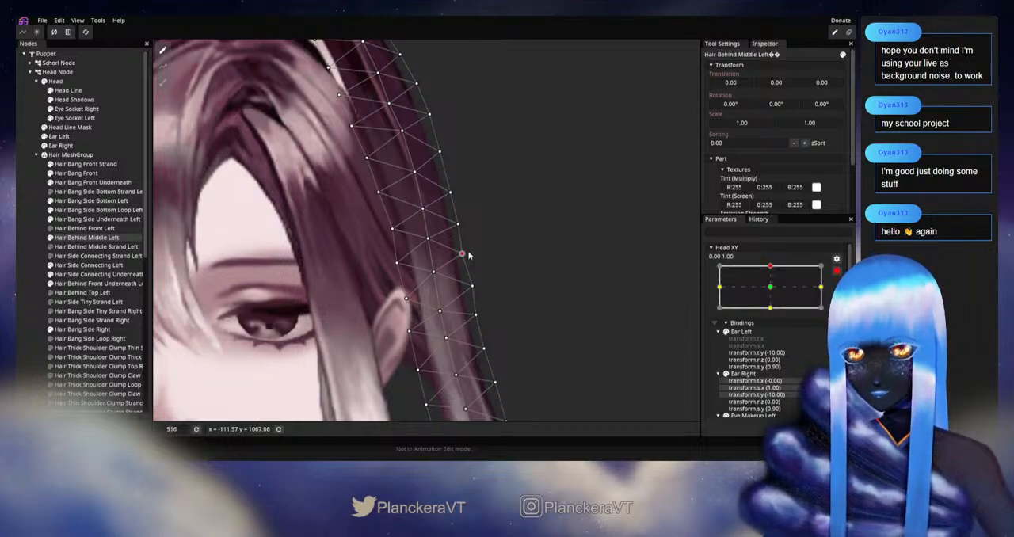
left_click(39, 287)
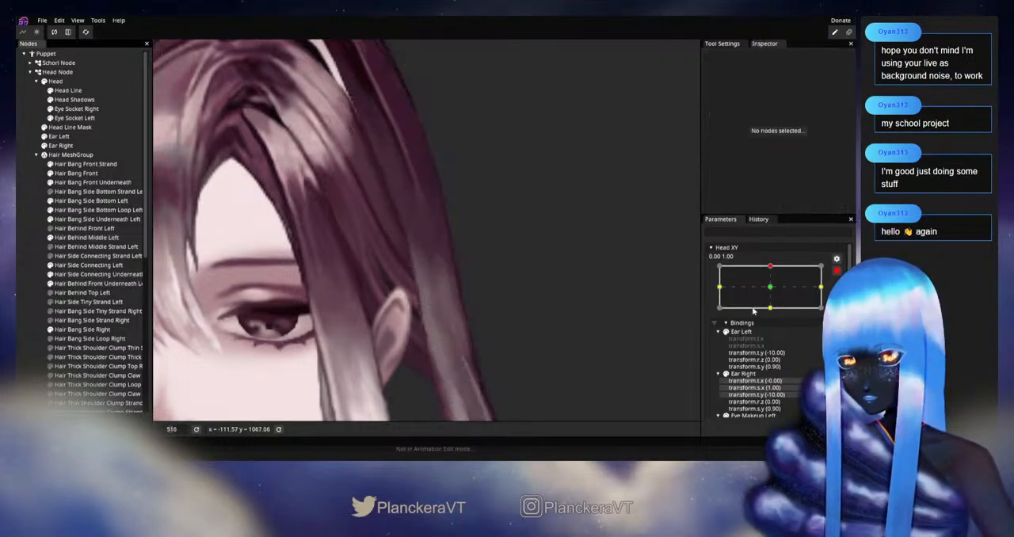
left_click(838, 271)
mouse_move(774, 291)
left_mouse_down()
mouse_move(774, 314)
mouse_move(774, 292)
left_mouse_up()
Shift the second inner-edge vertex above the ear slightly downward on the Hair Behind Middle Left mesh, and deselect the mesh
left_click(87, 237)
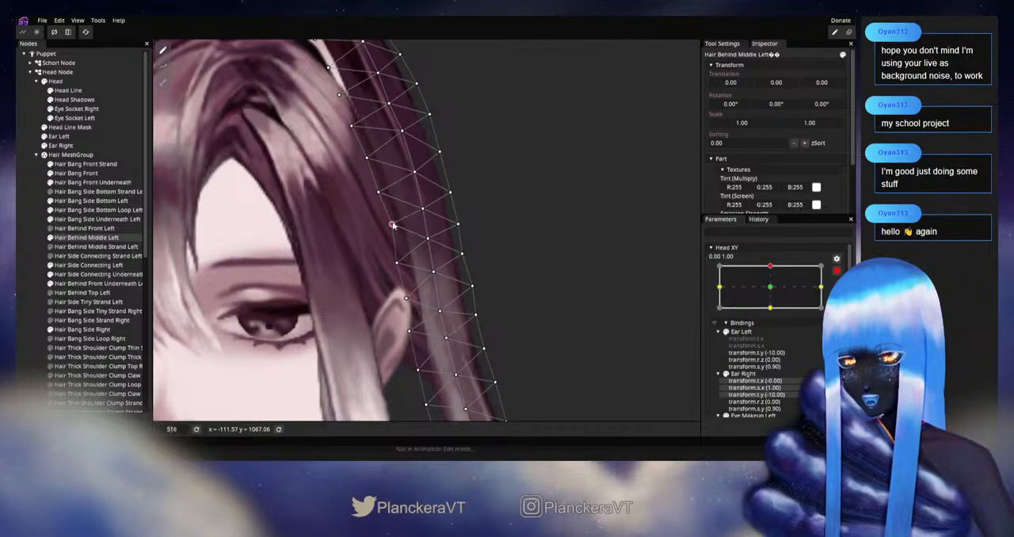
left_click_drag(392, 225, 391, 228)
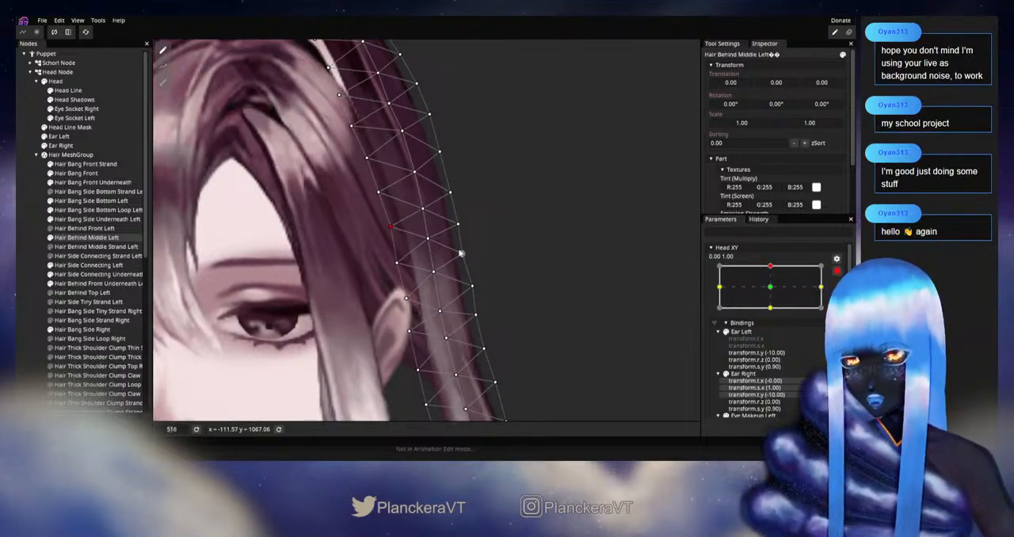
left_click(522, 308)
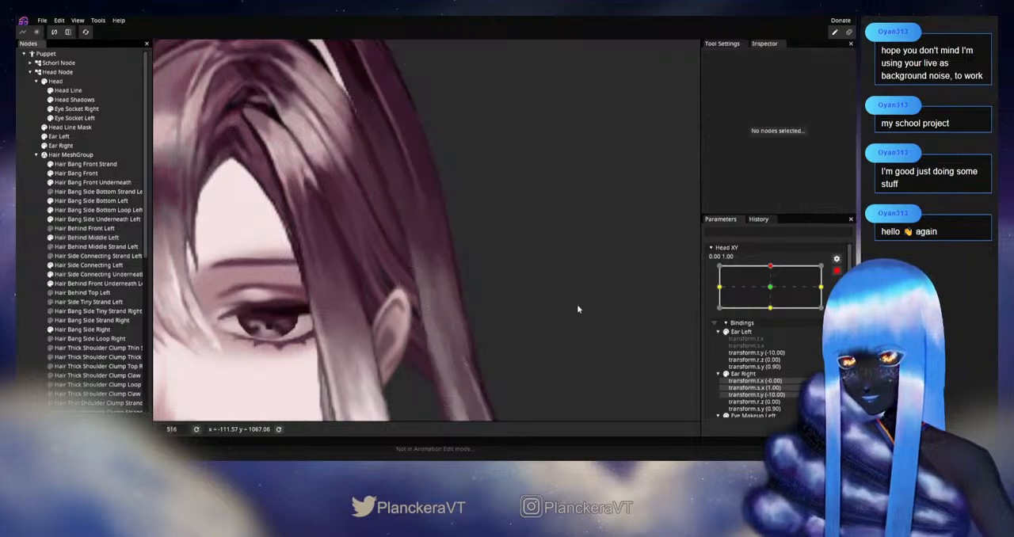
Check the hair movement by varying Head XY around 0.07, 1.00, and rearm the 0.00, 1.00 keypoint
left_click(836, 272)
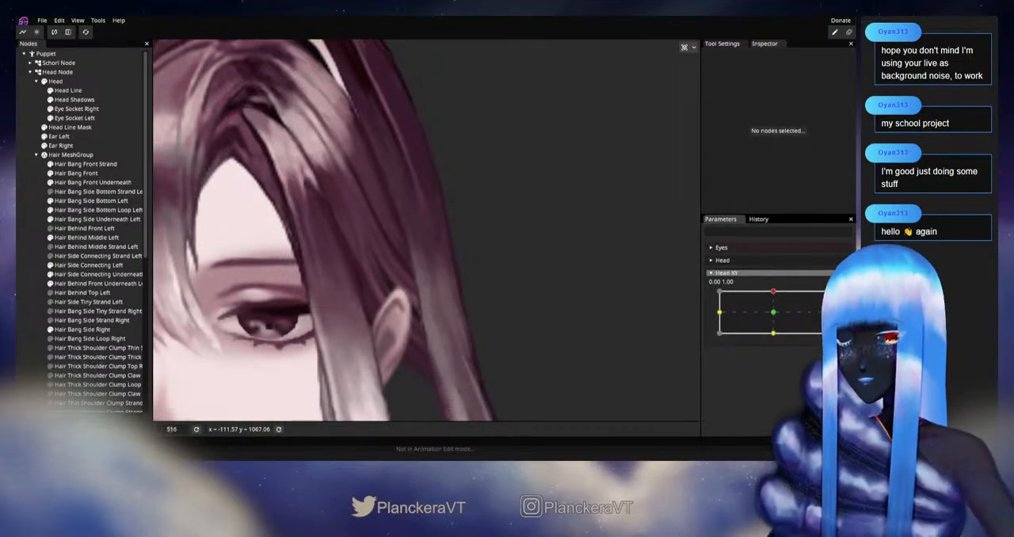
mouse_move(773, 293)
left_mouse_down()
mouse_move(774, 313)
mouse_move(775, 292)
left_mouse_up()
scroll(534, 312, "down", 5)
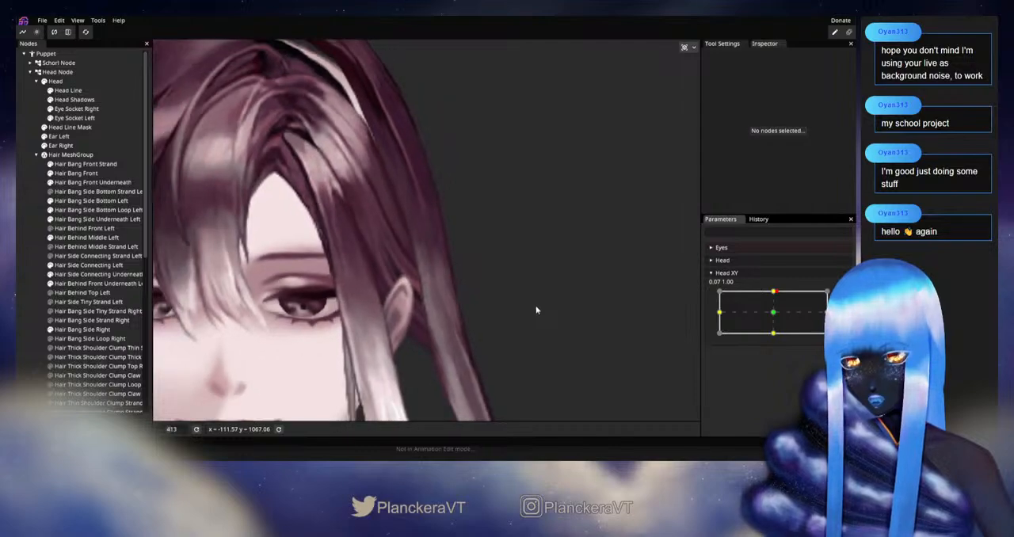
mouse_move(774, 292)
left_mouse_down()
mouse_move(775, 316)
mouse_move(778, 292)
left_mouse_up()
left_click_drag(779, 313, 774, 291)
scroll(400, 345, "up", 6)
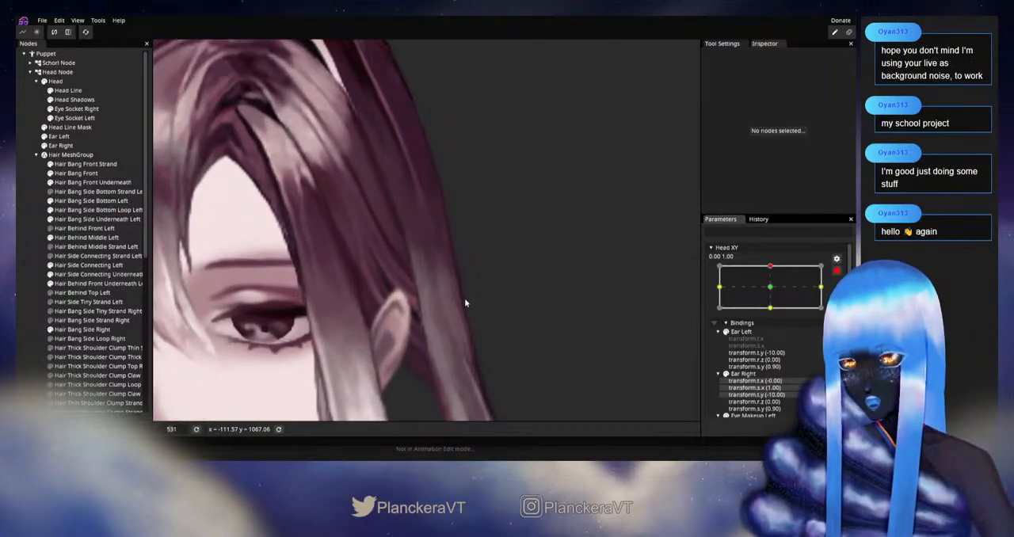
Raise the inner, centre-line and outer-edge vertices of the Hair Behind Middle Left mesh slightly beside and just below the ear
left_click(77, 241)
scroll(395, 287, "up", 2)
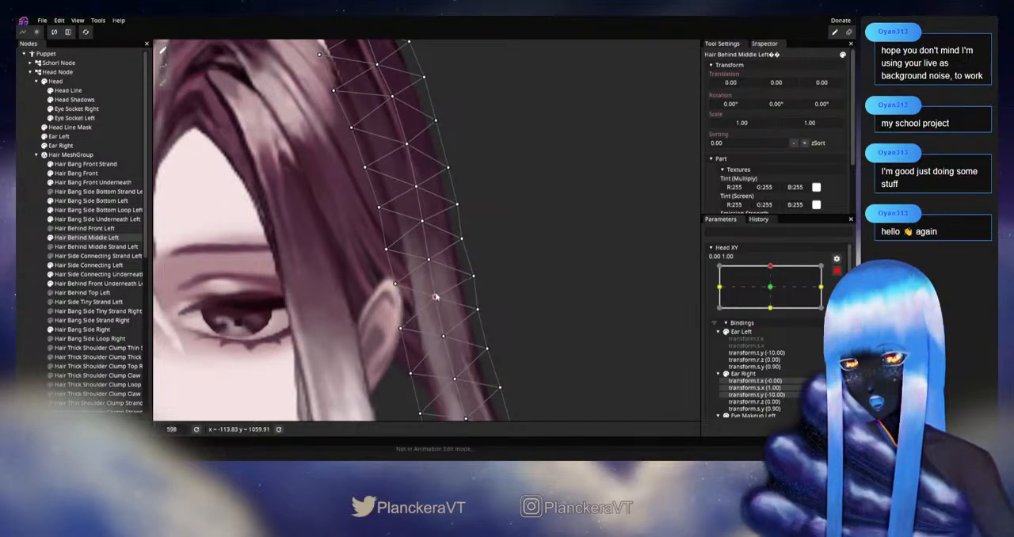
left_click_drag(474, 276, 473, 273)
left_click_drag(435, 318, 406, 296)
left_click_drag(485, 284, 485, 280)
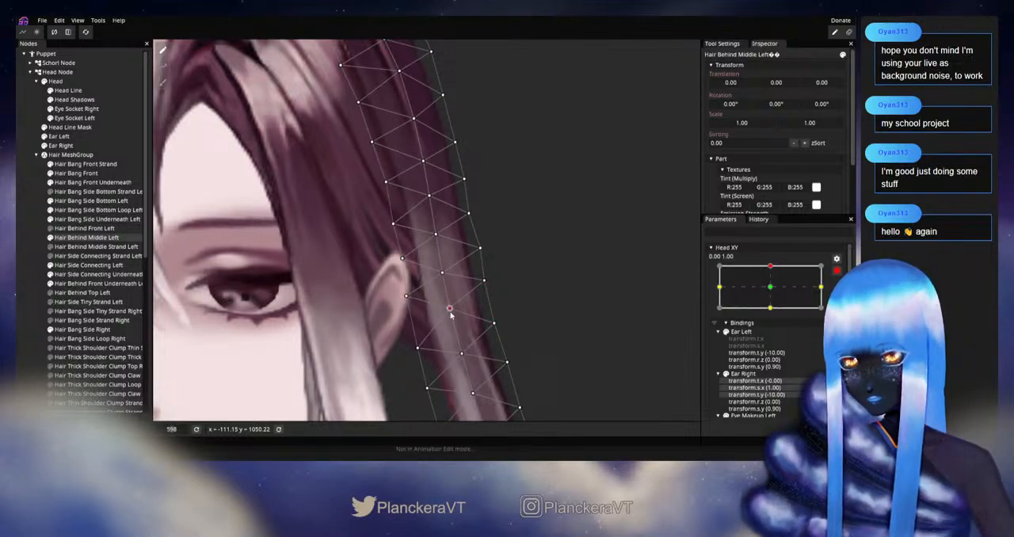
left_click_drag(462, 353, 415, 341)
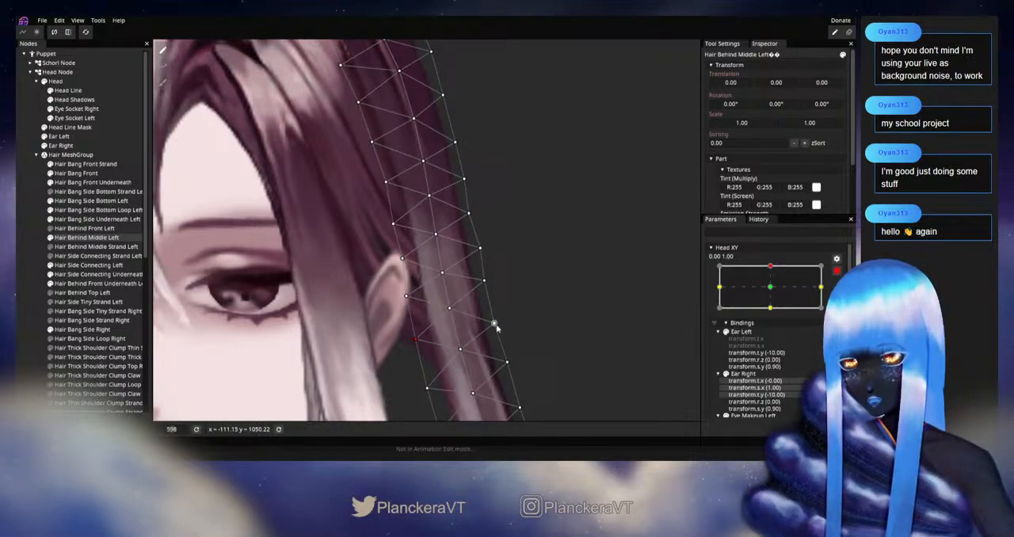
left_click_drag(494, 325, 493, 321)
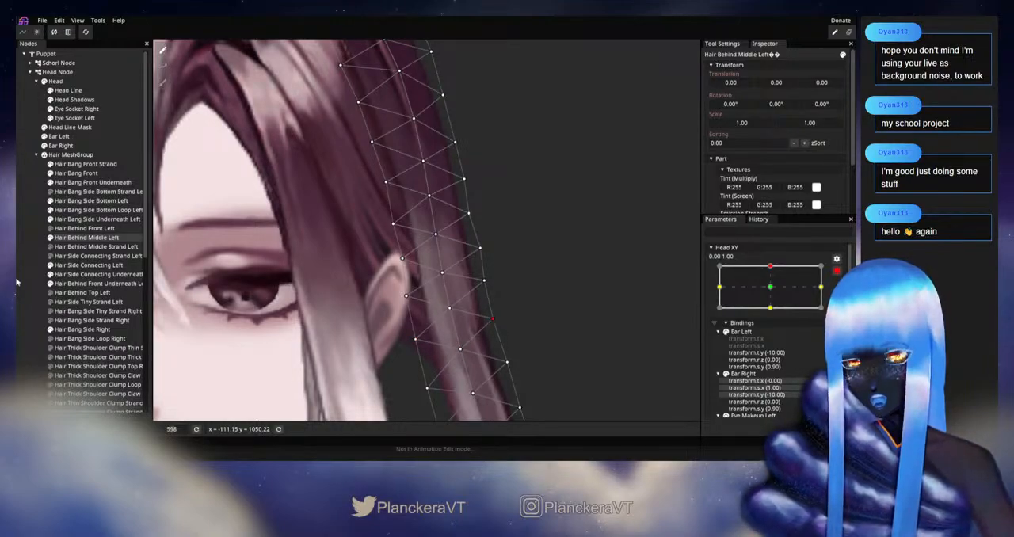
left_click(71, 287)
Check the reshaped strand beside the ear by varying Head XY between about 0.03, 1.00 and 0.06, 1.00, and rearm 0.00, 1.00
scroll(500, 322, "down", 3)
scroll(501, 322, "down", 2)
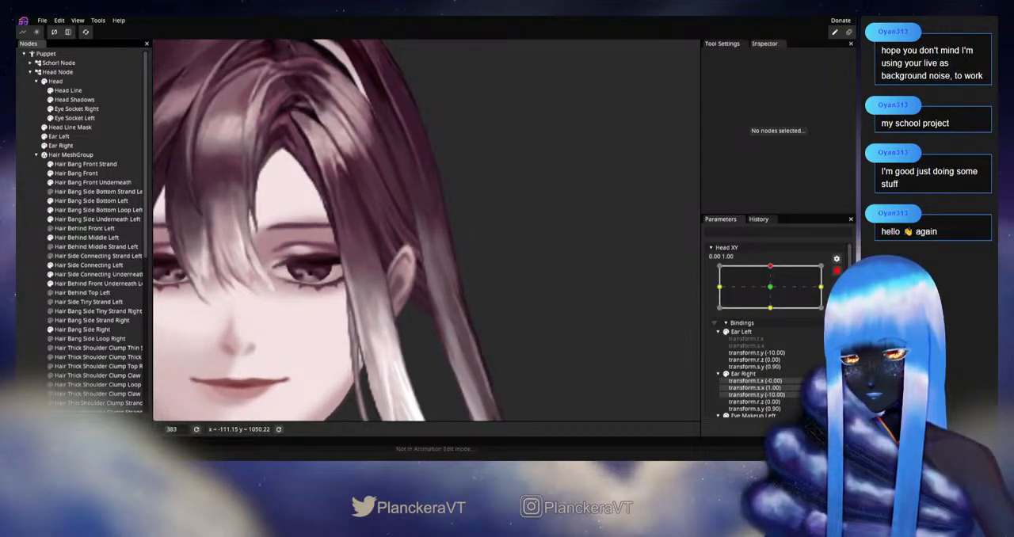
left_click(837, 272)
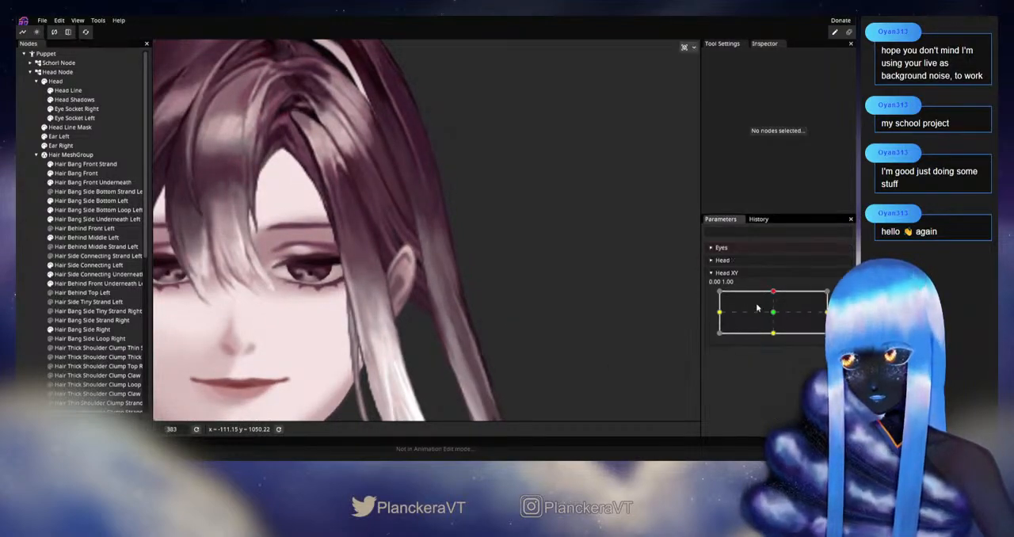
mouse_move(775, 298)
left_mouse_down()
mouse_move(775, 315)
mouse_move(775, 292)
left_mouse_up()
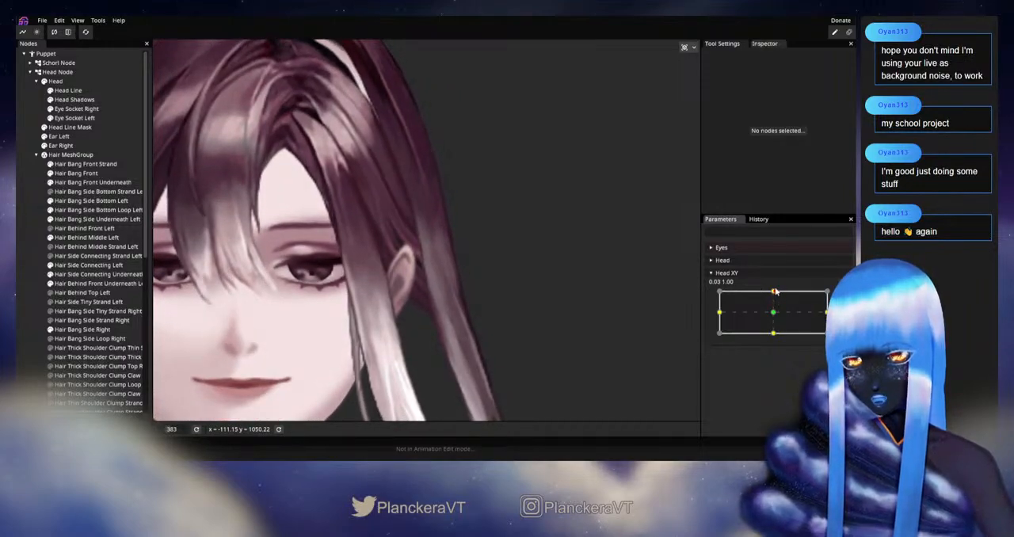
scroll(562, 313, "up", 3)
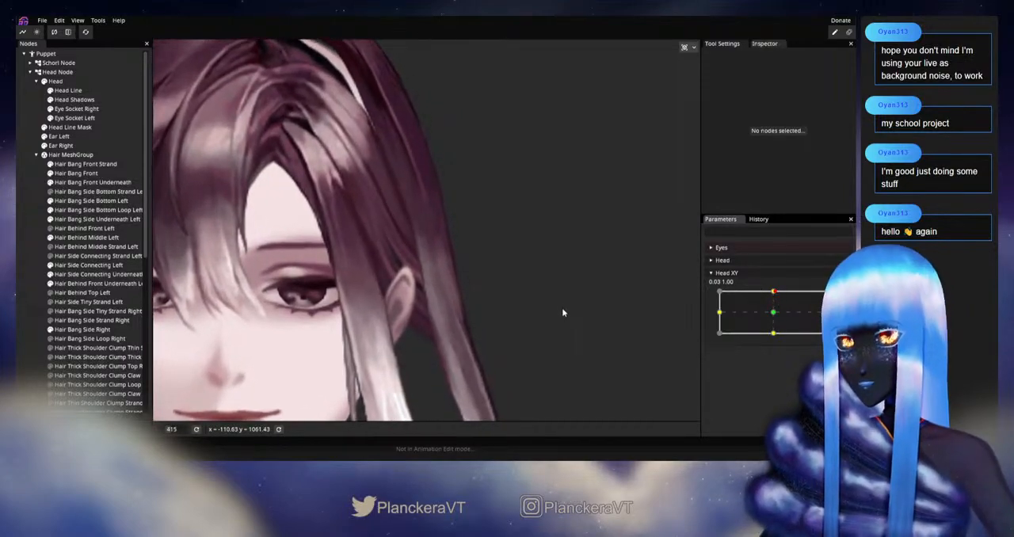
scroll(563, 312, "up", 2)
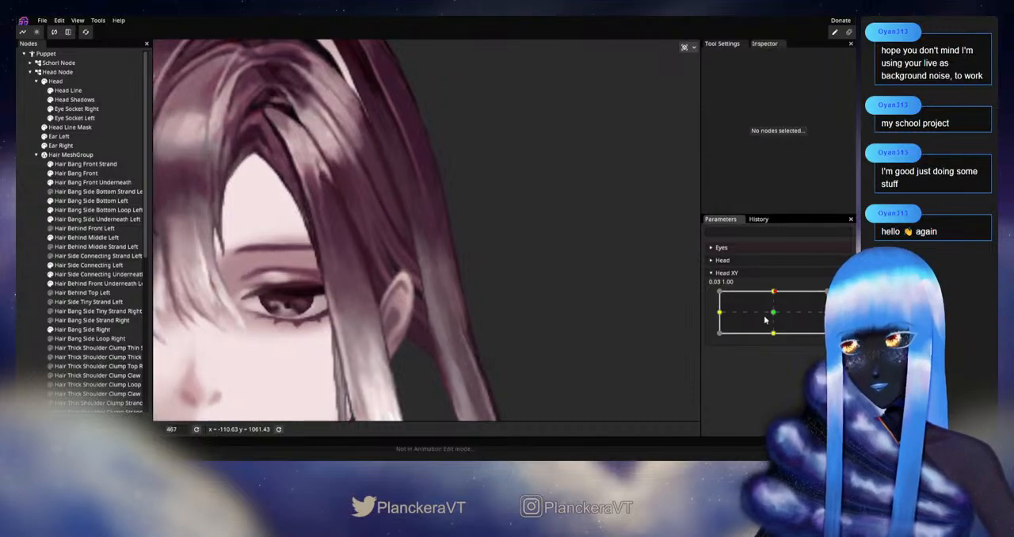
mouse_move(774, 297)
left_mouse_down()
mouse_move(773, 284)
mouse_move(776, 312)
mouse_move(777, 287)
left_mouse_up()
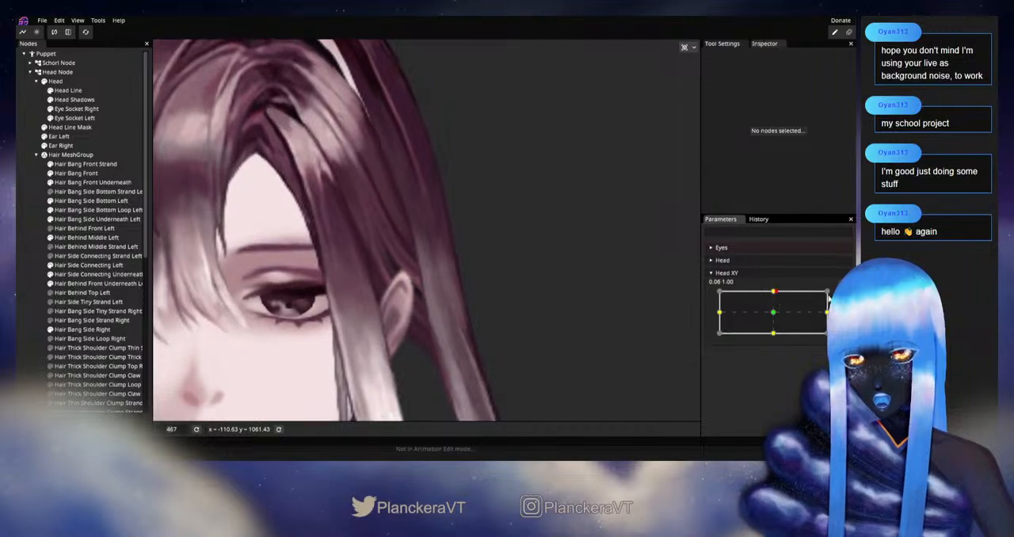
left_click(843, 295)
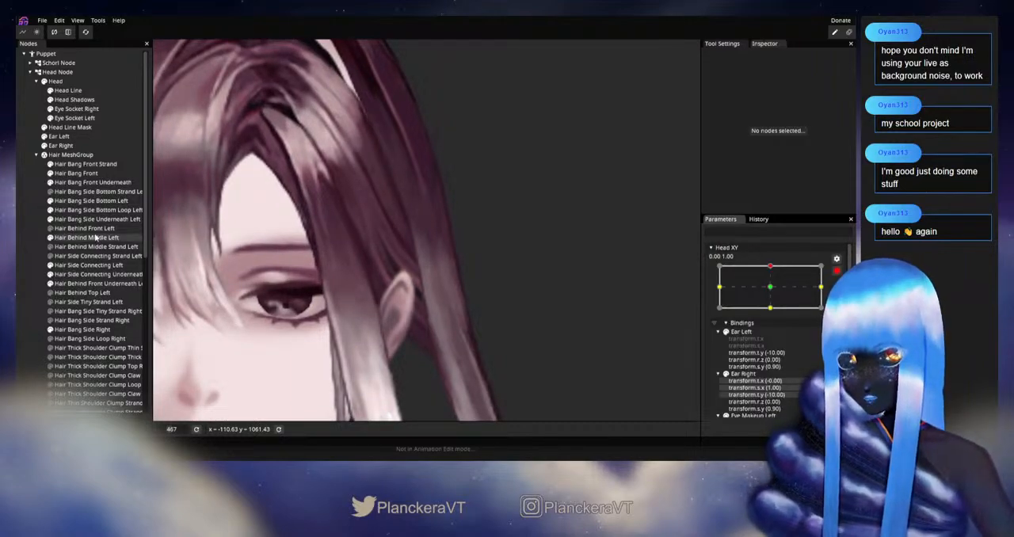
Adjust the Hair Behind Middle Left outer-edge vertex level with the ear's top, and check it by varying Head XY around 0.00, 1.00
left_click(111, 237)
scroll(420, 277, "up", 2)
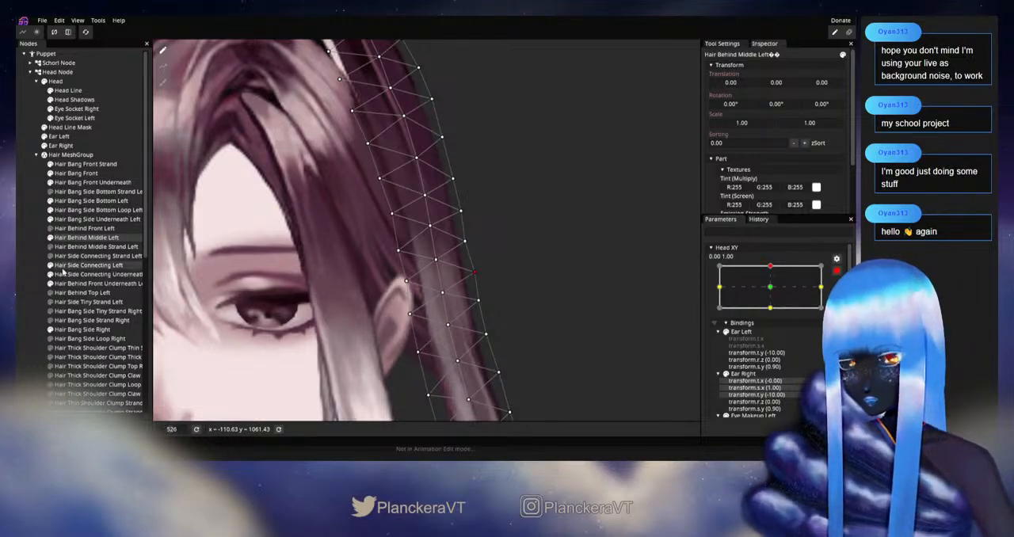
left_click(35, 265)
scroll(412, 319, "down", 2)
left_click(837, 271)
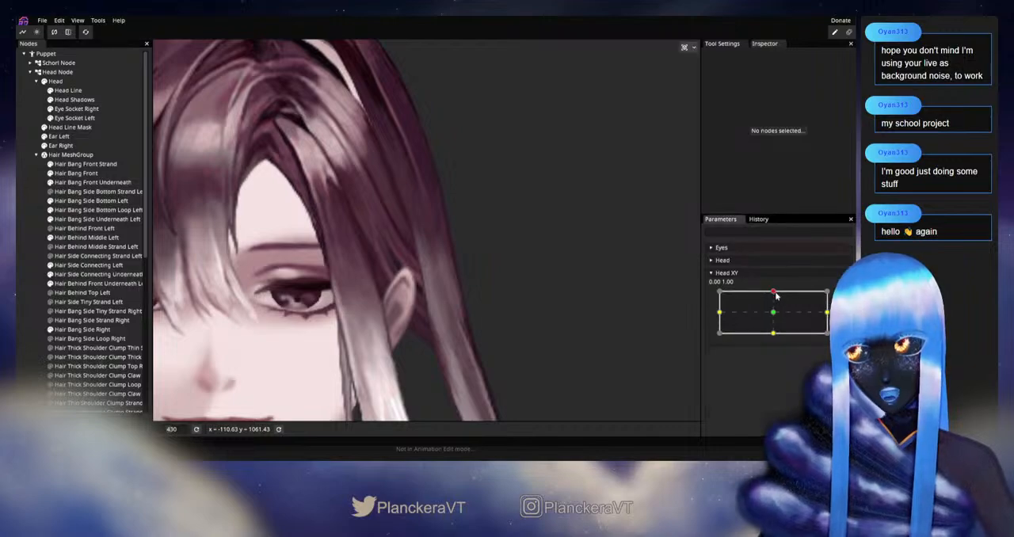
mouse_move(774, 295)
left_mouse_down()
mouse_move(774, 316)
mouse_move(773, 291)
left_mouse_up()
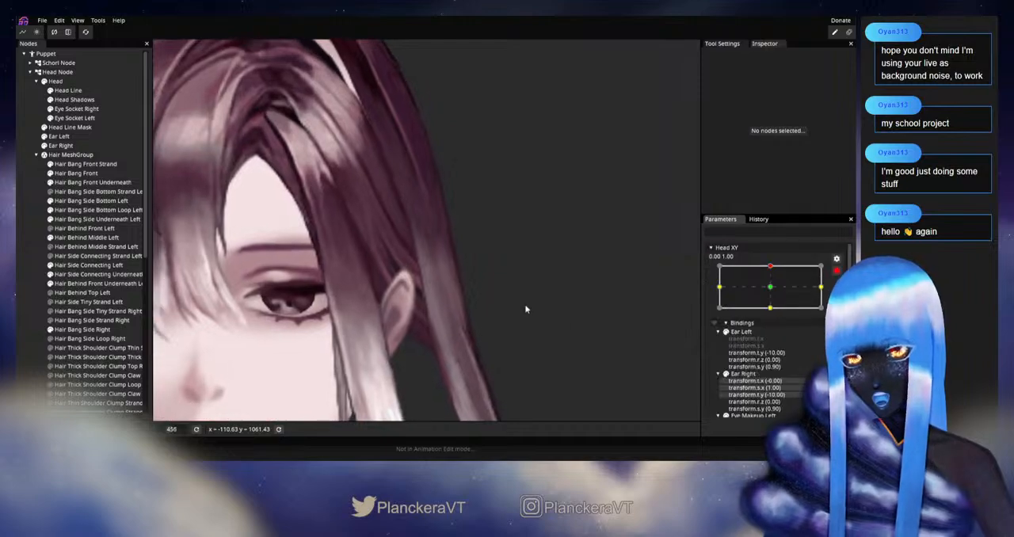
Adjust the Hair Behind Middle Left outer-edge vertex slightly above the ear, check it by varying Head XY, and rearm the 0.00, 1.00 keypoint
left_click(410, 276)
scroll(446, 296, "up", 1)
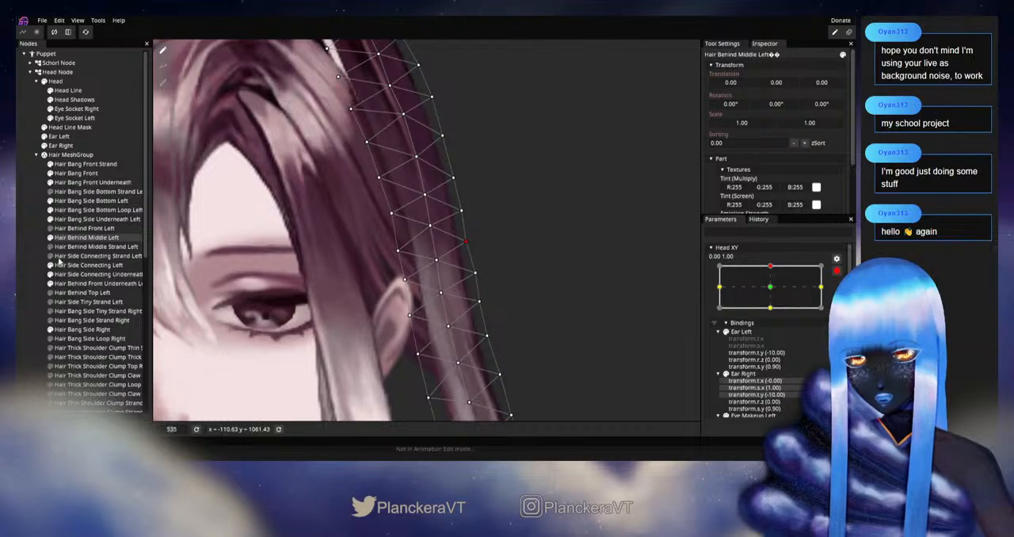
left_click(20, 271)
scroll(521, 327, "down", 1)
scroll(520, 327, "down", 1)
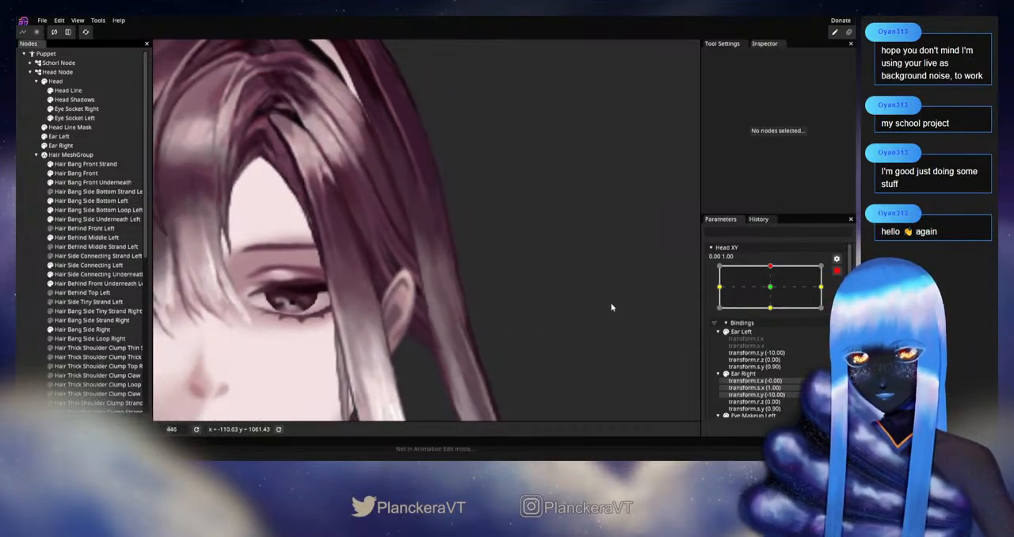
left_click(837, 271)
mouse_move(774, 293)
left_mouse_down()
mouse_move(773, 313)
mouse_move(773, 292)
left_mouse_up()
left_click(841, 282)
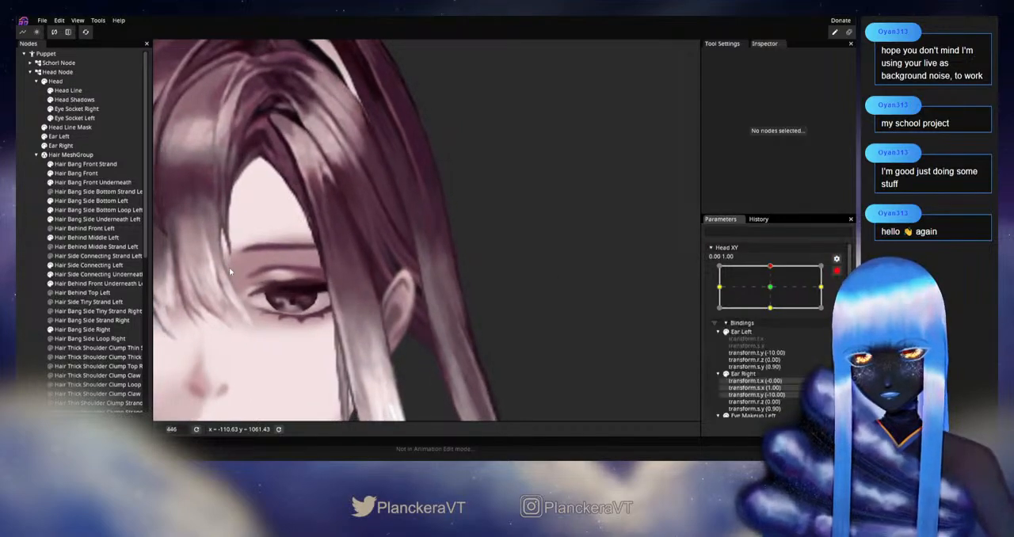
Adjust the Hair Behind Middle Left centre-line vertex beside the ear's top, check it by varying Head XY, and rearm the 0.00, 1.00 keypoint
left_click(86, 237)
left_click(409, 272)
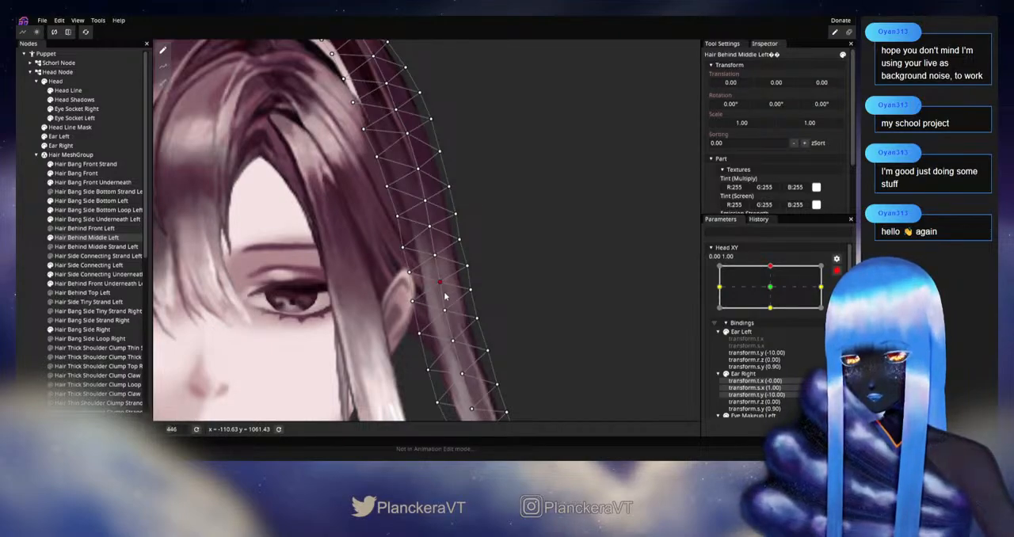
left_click(43, 288)
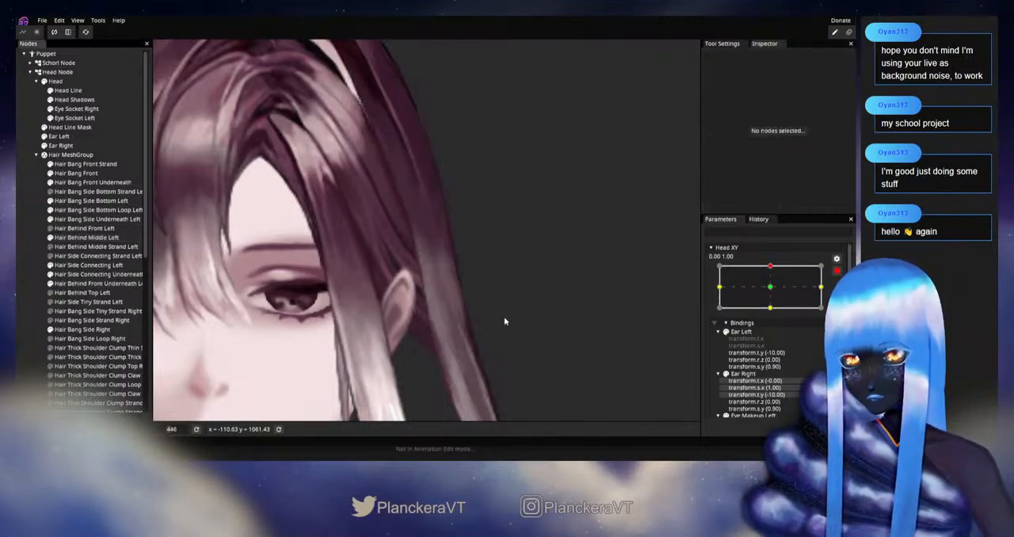
left_click(837, 273)
mouse_move(774, 293)
left_mouse_down()
mouse_move(775, 315)
mouse_move(773, 292)
left_mouse_up()
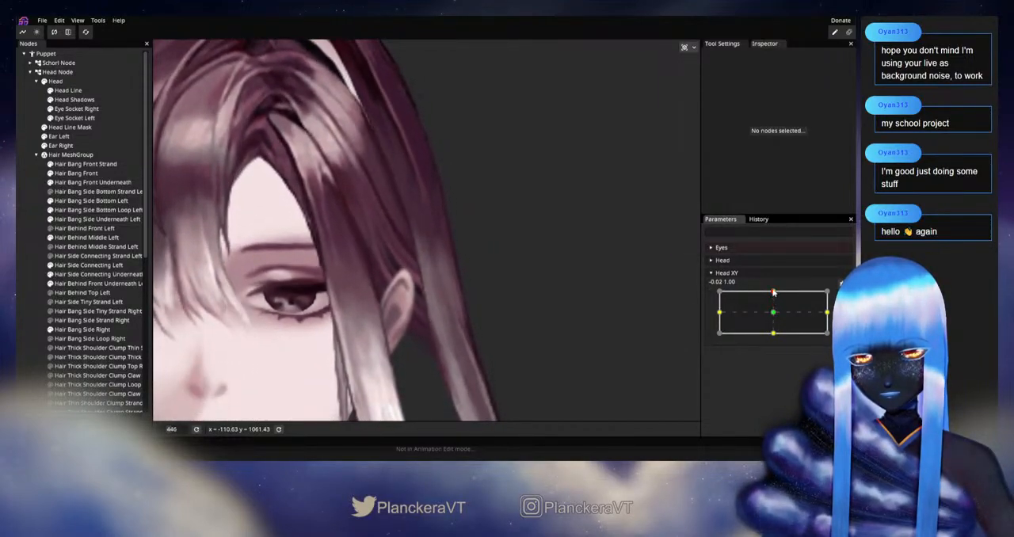
left_click(843, 297)
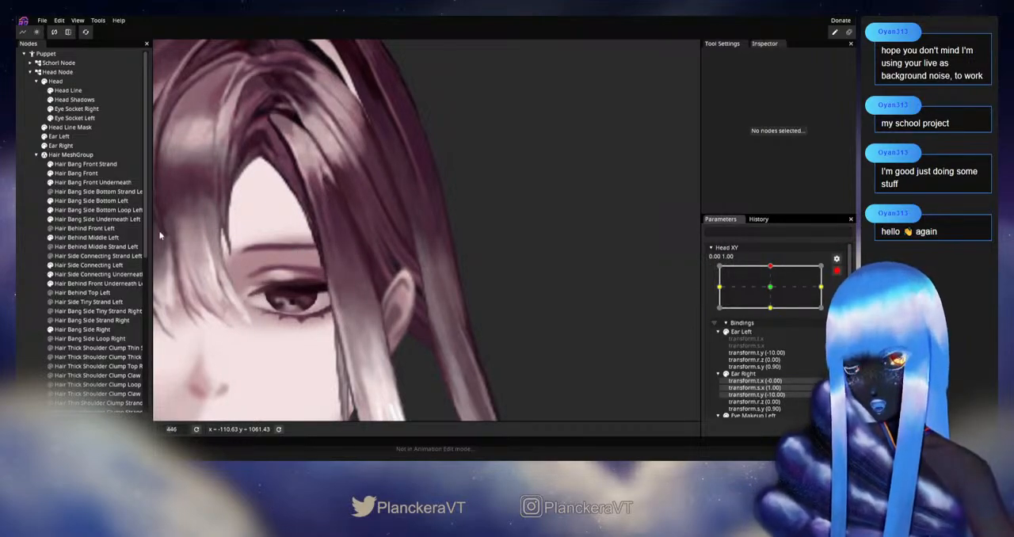
Examine the Hair Behind Middle Left mesh deformation by varying Head XY around -0.02, 1.00 with the mesh selected
left_click(86, 238)
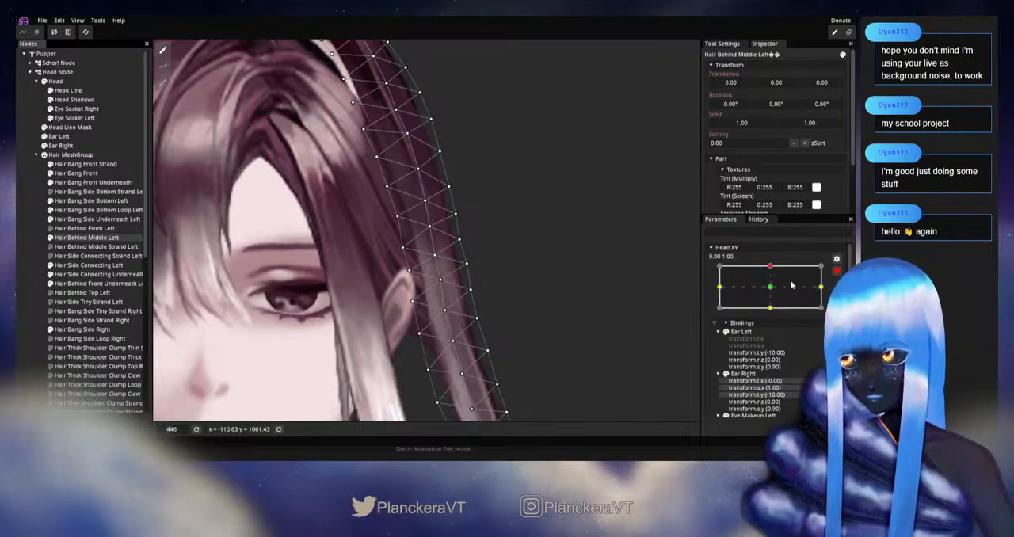
left_click(835, 273)
mouse_move(774, 291)
left_mouse_down()
mouse_move(774, 317)
mouse_move(774, 295)
mouse_move(774, 313)
mouse_move(786, 295)
left_mouse_up()
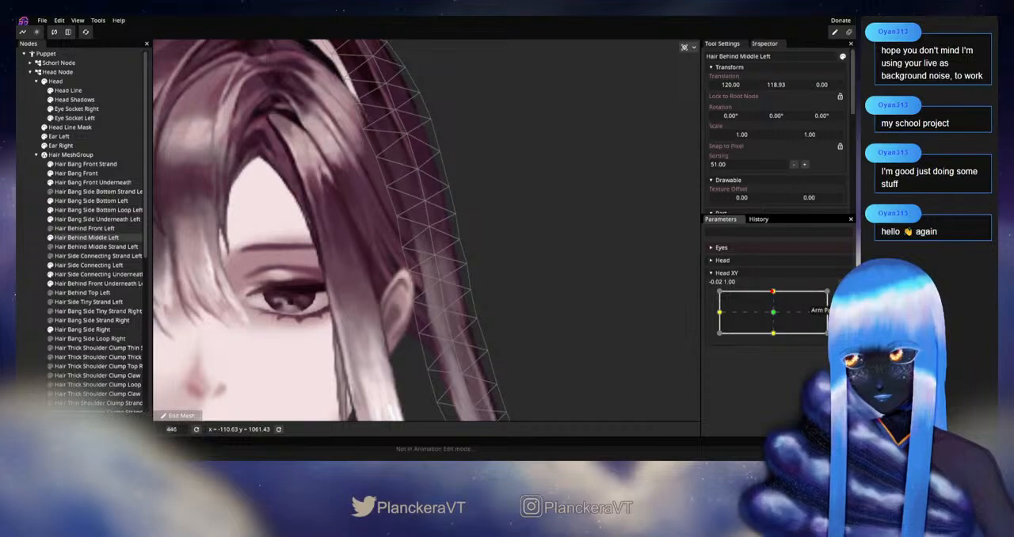
Adjust the Hair Behind Middle Left outer-edge vertex beside the ear's top at the 0.00, 1.00 keypoint, and check it by varying Head XY
left_click(835, 296)
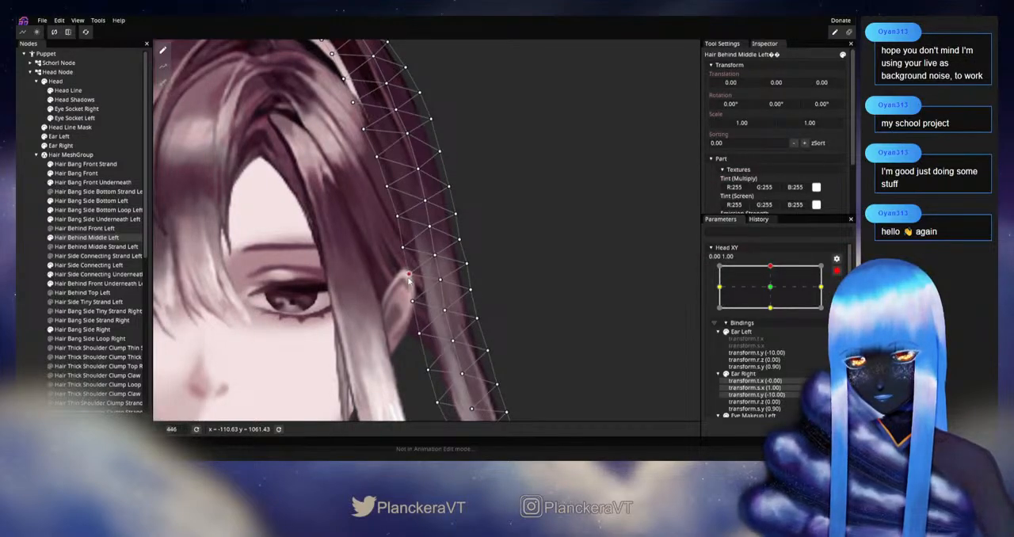
left_click(467, 266)
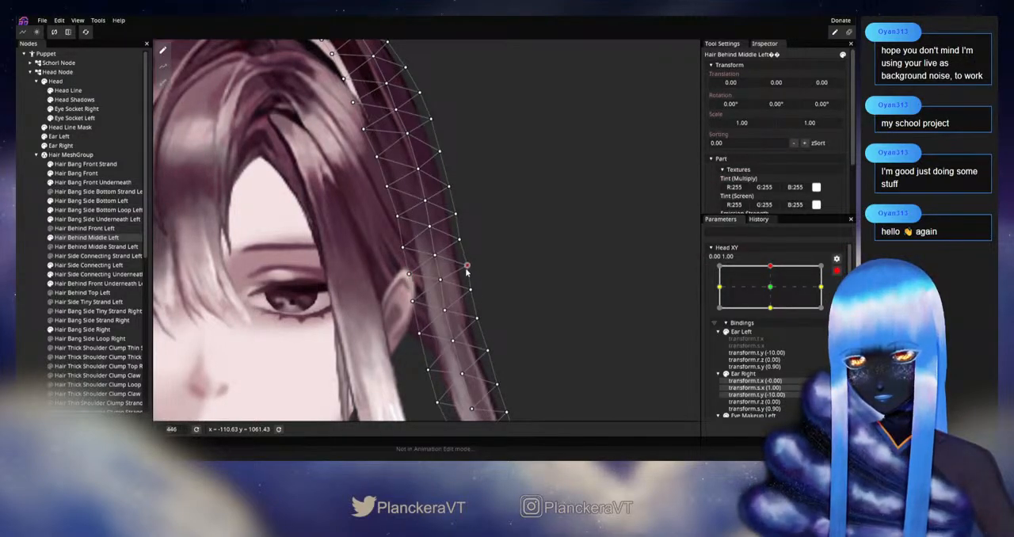
left_click(837, 271)
left_click(774, 292)
mouse_move(775, 293)
left_mouse_down()
mouse_move(774, 325)
mouse_move(775, 292)
left_mouse_up()
Adjust the Hair Behind Middle Left centre-line vertex beside the ear's top and the outer-edge vertex just above it, at the 0.00, 1.00 keypoint
left_click(837, 296)
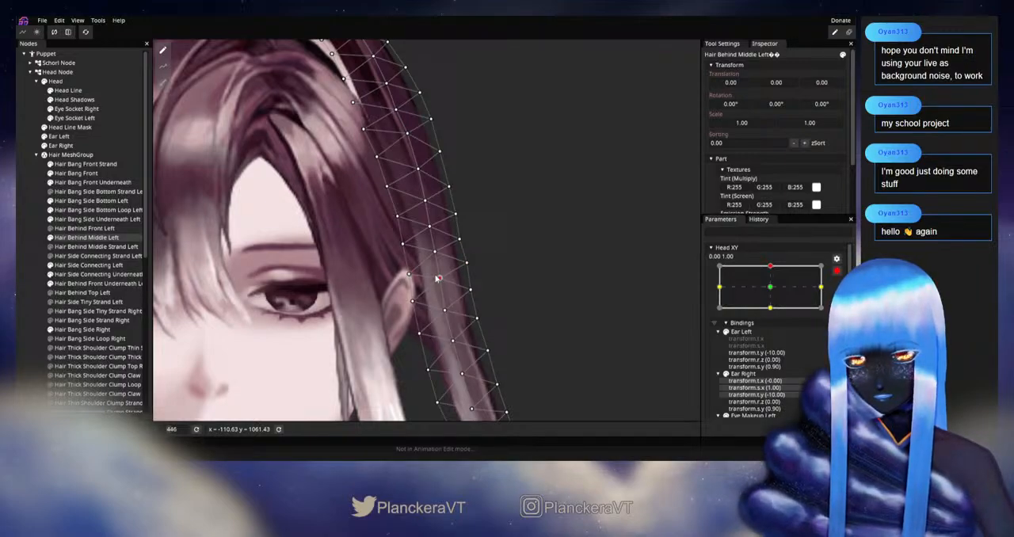
left_click(838, 271)
mouse_move(775, 292)
left_mouse_down()
mouse_move(776, 311)
mouse_move(775, 292)
left_mouse_up()
left_click(836, 296)
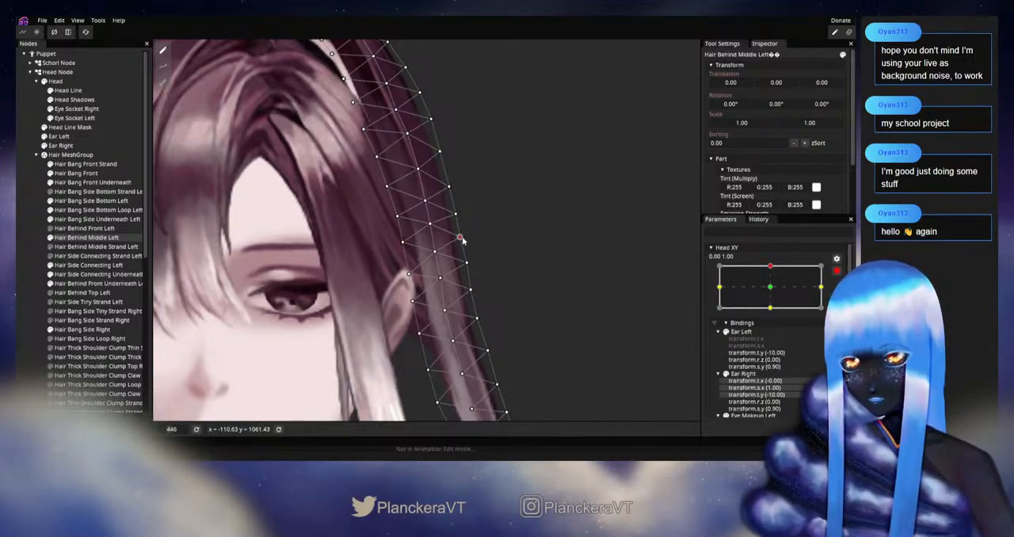
left_click(836, 271)
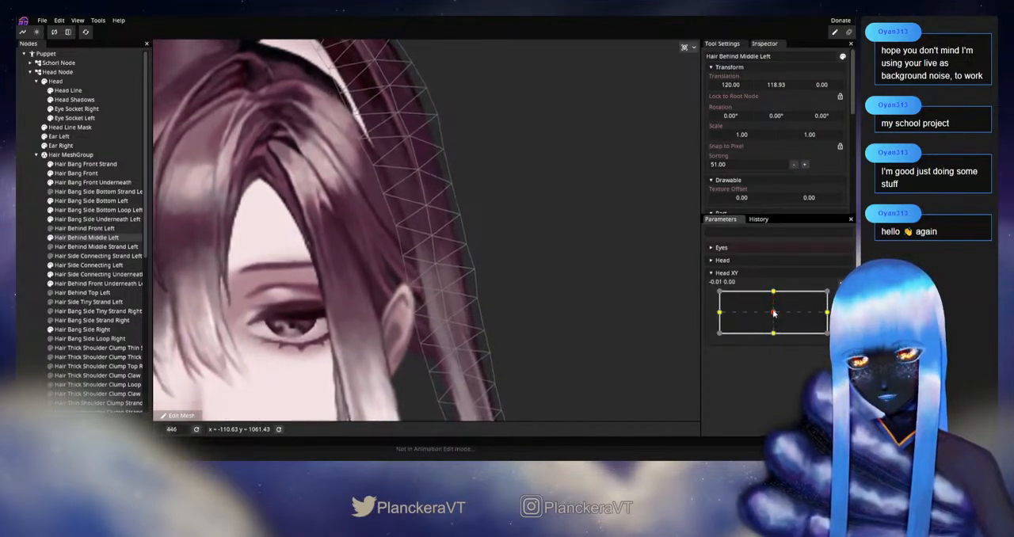
Examine the Hair Behind Middle Left deformation around and below the ear by varying Head XY between neutral and 0.00, 1.00
mouse_move(774, 291)
left_mouse_down()
mouse_move(775, 309)
mouse_move(776, 293)
left_mouse_up()
left_click_drag(774, 294, 775, 311)
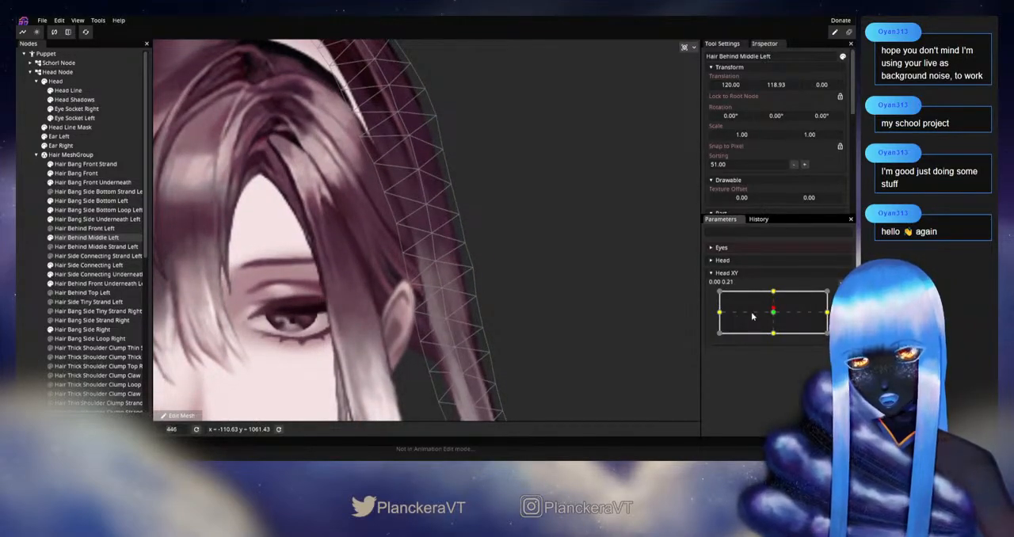
left_click_drag(773, 316, 775, 292)
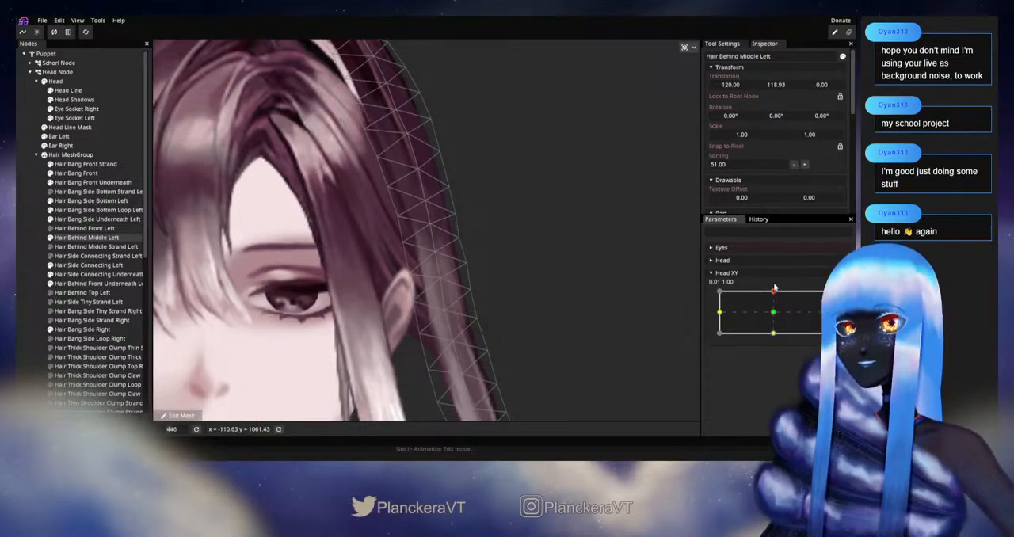
mouse_move(775, 288)
left_mouse_down()
mouse_move(775, 316)
mouse_move(774, 294)
left_mouse_up()
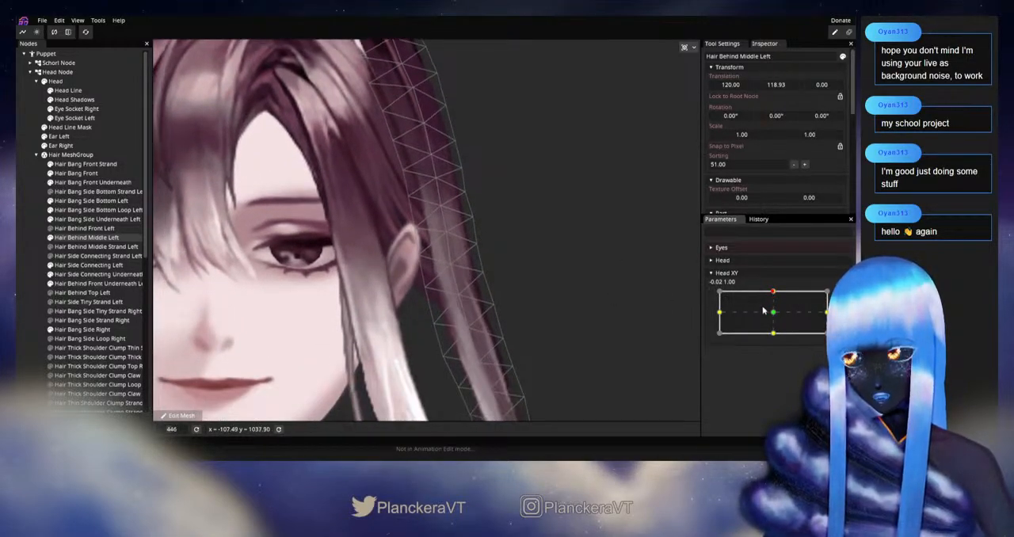
mouse_move(774, 295)
left_mouse_down()
mouse_move(774, 316)
mouse_move(778, 295)
left_mouse_up()
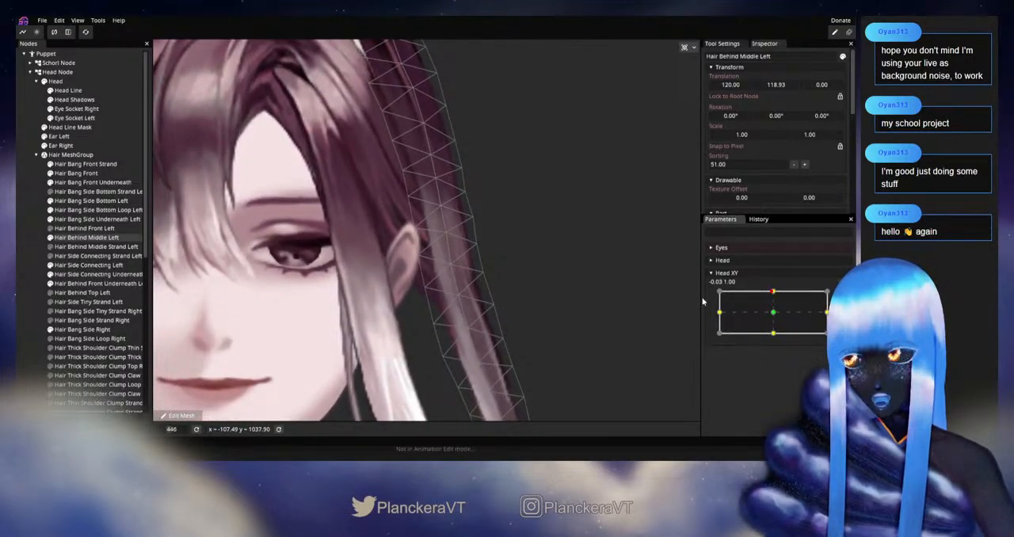
scroll(632, 305, "up", 1)
left_click_drag(625, 305, 614, 270)
left_click(778, 294)
mouse_move(777, 294)
left_mouse_down()
mouse_move(774, 317)
mouse_move(778, 291)
left_mouse_up()
Reposition the Hair Behind Middle Left centre-line and edge vertices from the earlobe to just above mouth level at 0.00, 1.00, and check the motion
left_click(843, 296)
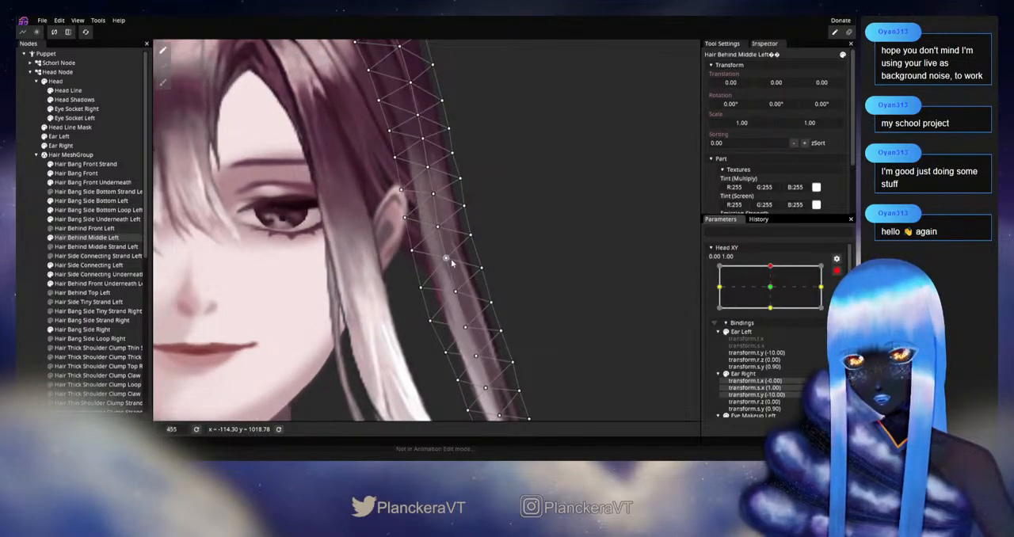
left_click_drag(448, 259, 447, 254)
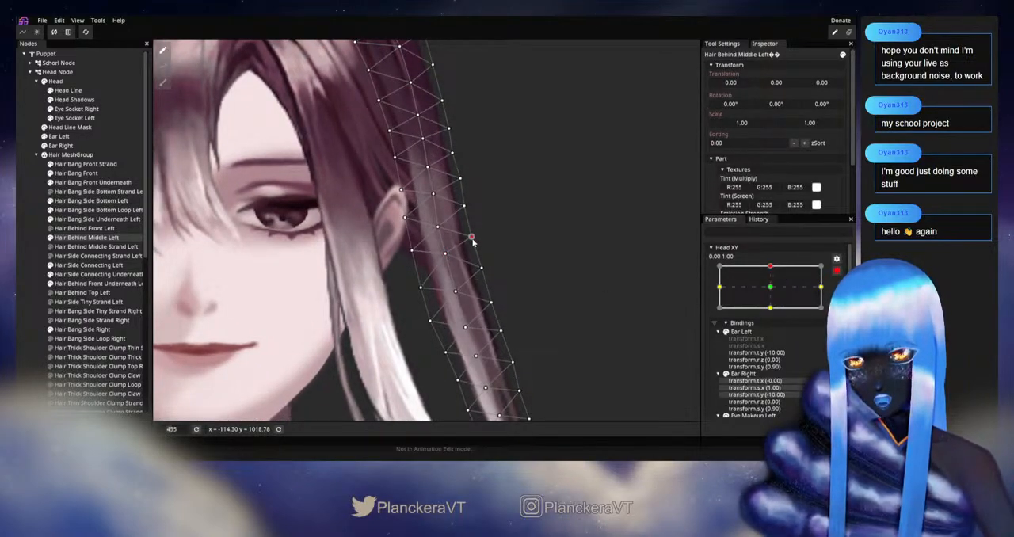
left_click(420, 286)
left_click_drag(457, 295, 456, 289)
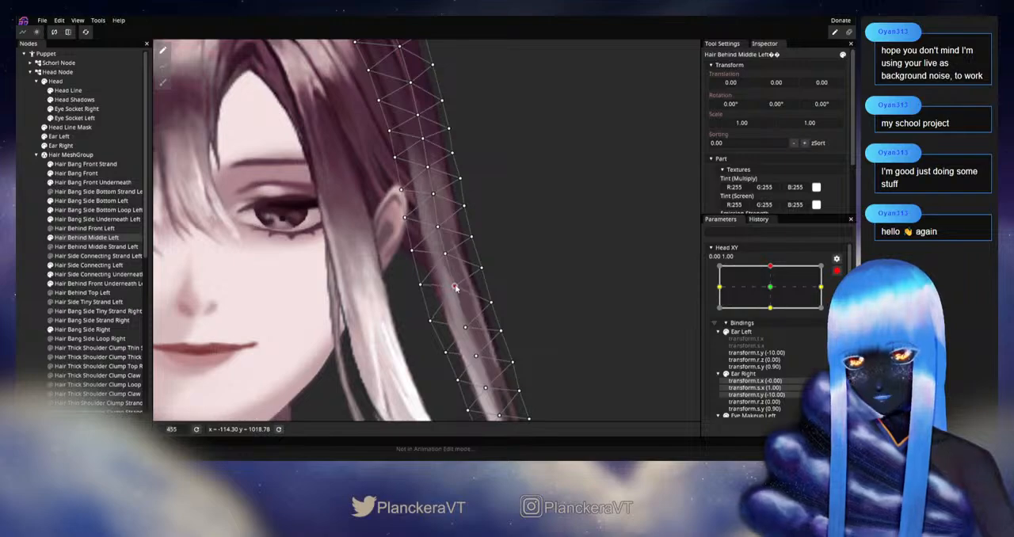
left_click(482, 269)
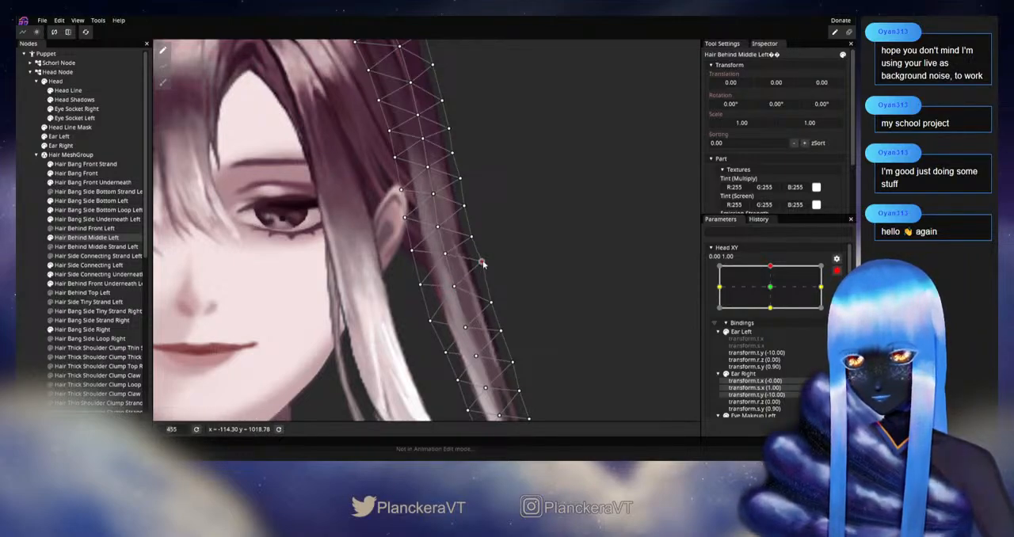
left_click_drag(431, 321, 461, 317)
left_click(836, 271)
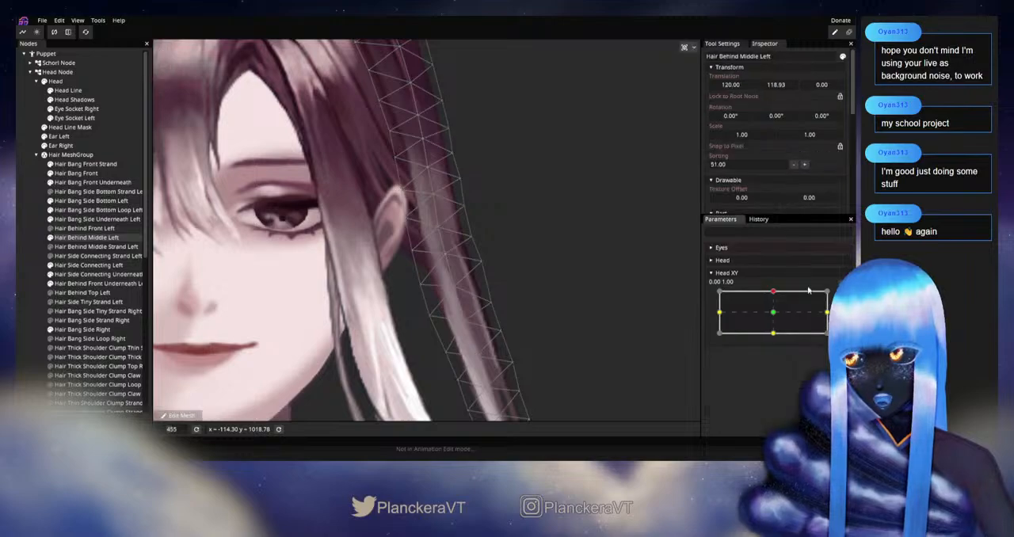
mouse_move(776, 294)
left_mouse_down()
mouse_move(773, 311)
mouse_move(775, 292)
left_mouse_up()
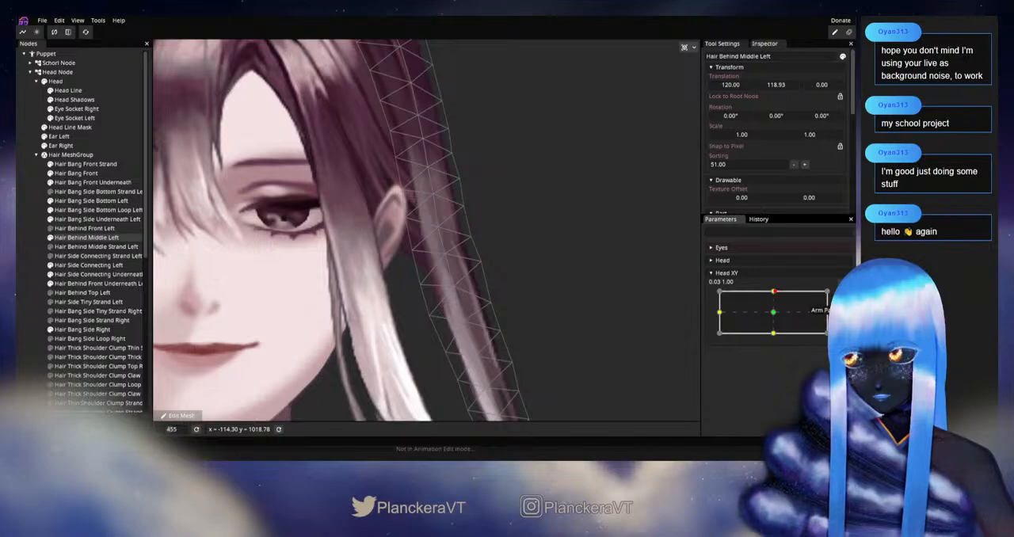
Lower the Hair Behind Middle Left centre-line vertex level with the earlobe at 0.00, 1.00, and check it by varying Head XY
left_click(837, 296)
left_click_drag(448, 260, 446, 263)
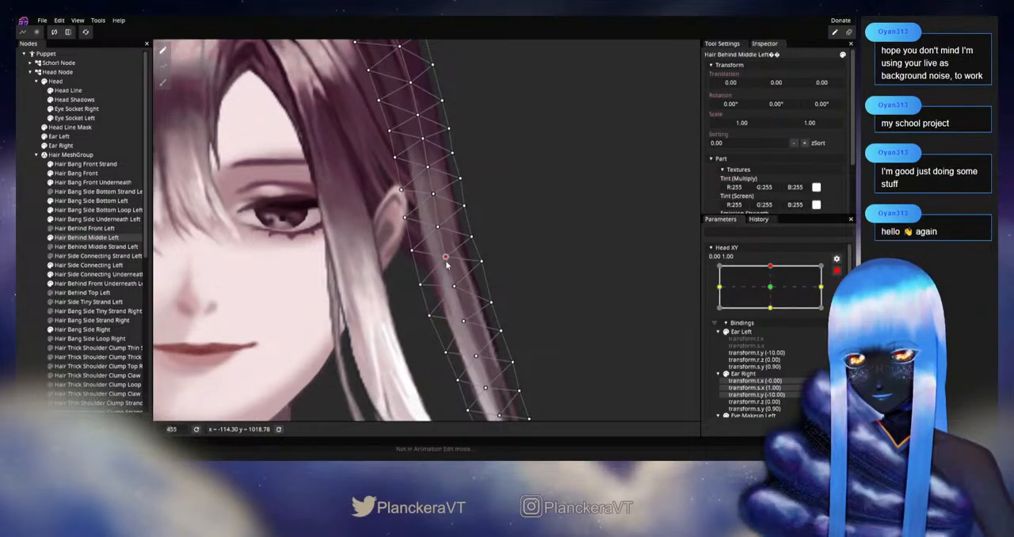
left_click(837, 272)
mouse_move(773, 292)
left_mouse_down()
mouse_move(777, 305)
mouse_move(777, 288)
left_mouse_up()
Raise the Hair Behind Middle Left outer-edge vertex below the earlobe, adjust the centre-line vertices near mouth level, and check them by varying Head XY
left_click(837, 296)
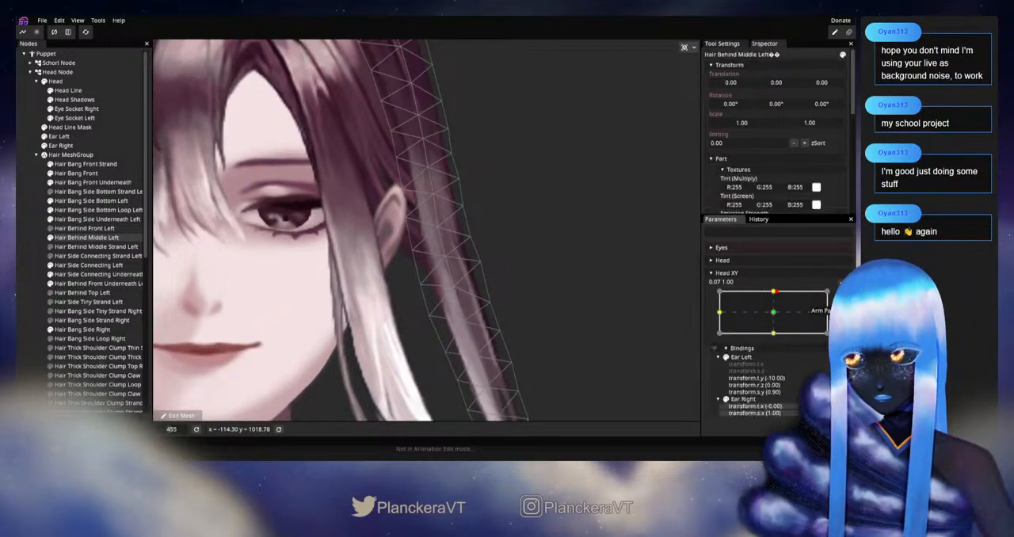
left_click(489, 294)
left_click_drag(454, 331, 456, 284)
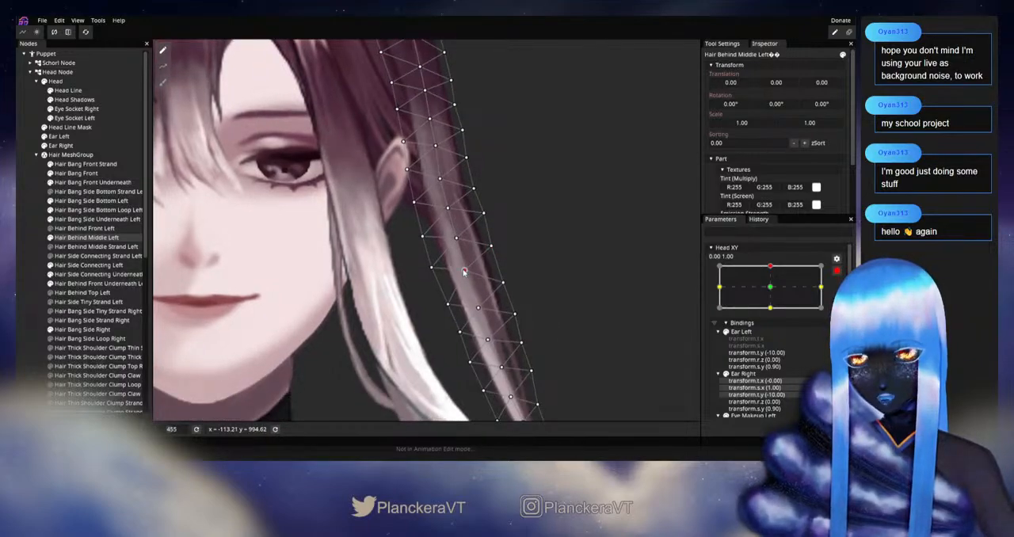
left_click(477, 306)
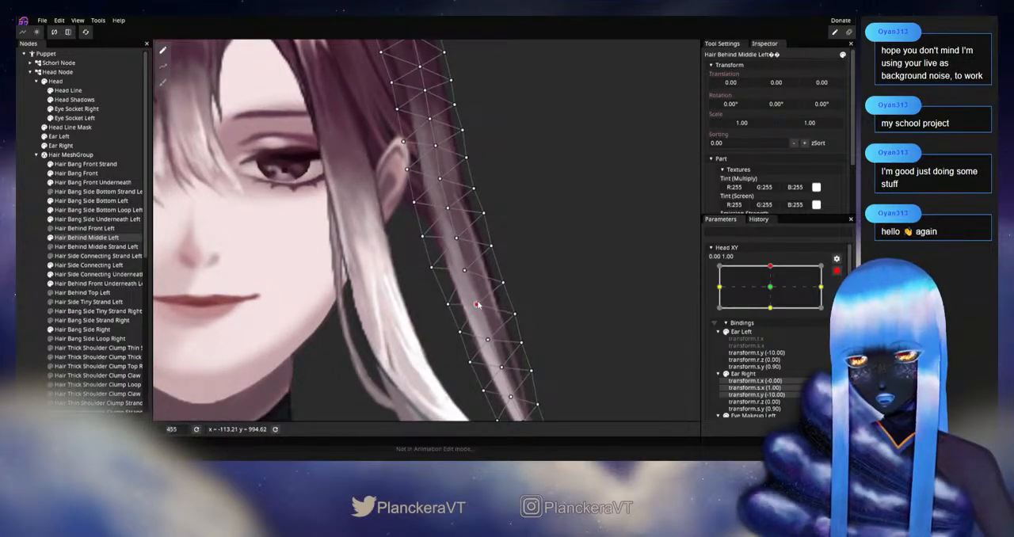
left_click(837, 271)
mouse_move(779, 293)
left_mouse_down()
mouse_move(776, 311)
mouse_move(772, 295)
left_mouse_up()
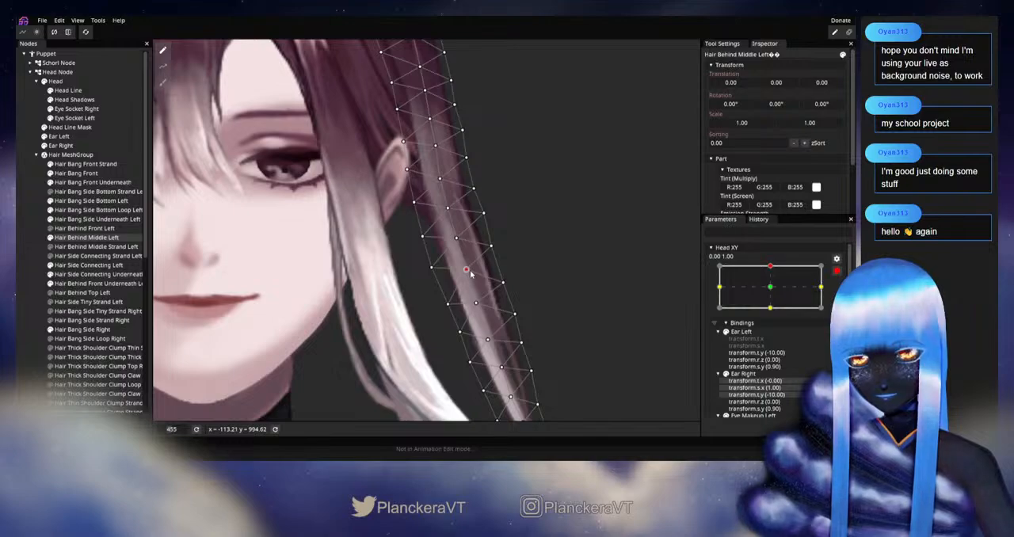
Refine the Hair Behind Middle Left centre-line and outer-edge vertices slightly above mouth level at 0.00, 1.00, and check them by varying Head XY
left_click(476, 302)
left_click(502, 278)
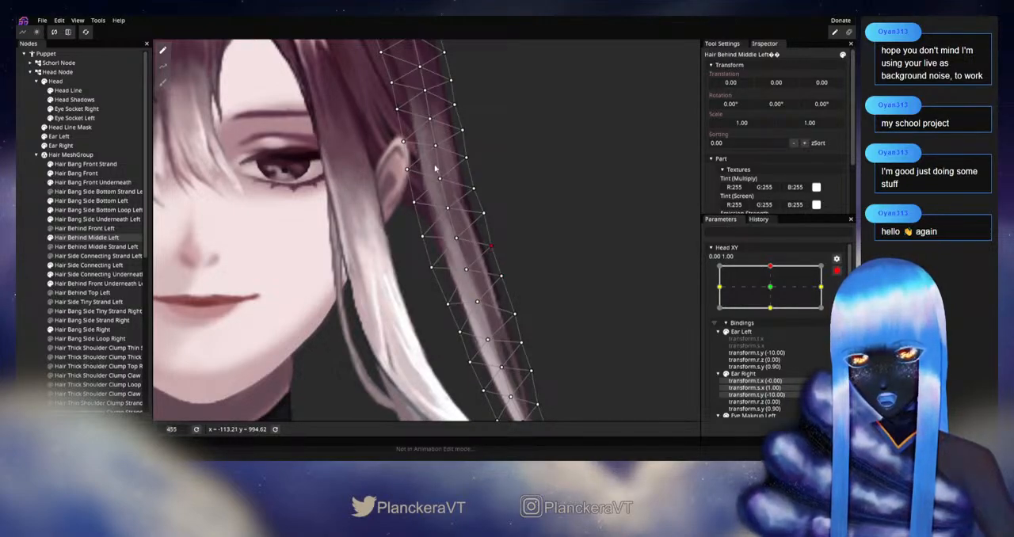
left_click(833, 269)
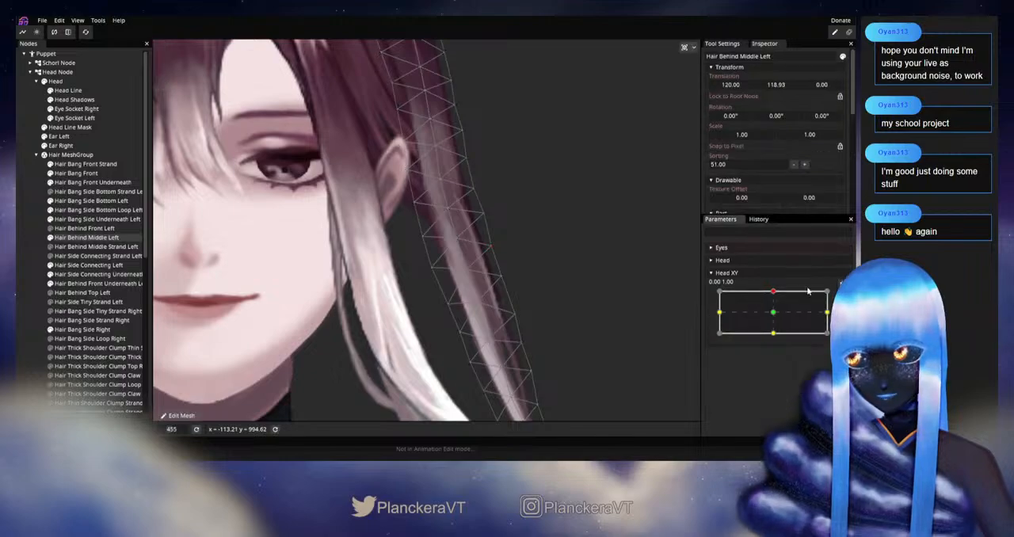
mouse_move(773, 294)
left_mouse_down()
mouse_move(775, 314)
mouse_move(775, 290)
left_mouse_up()
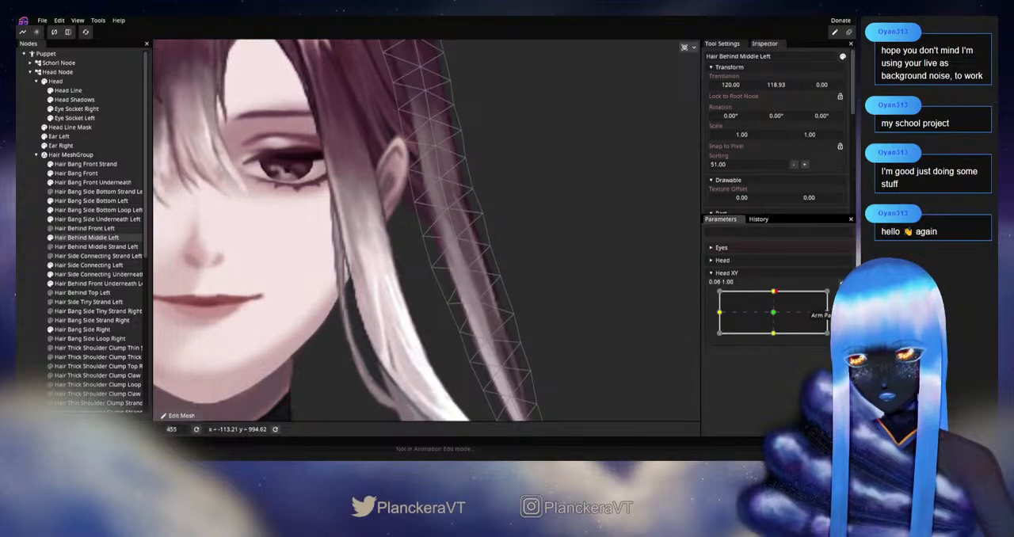
Adjust the Hair Behind Middle Left centre-line vertices from below the earlobe to mouth level, and check them by varying Head XY to neutral and back
left_click(842, 295)
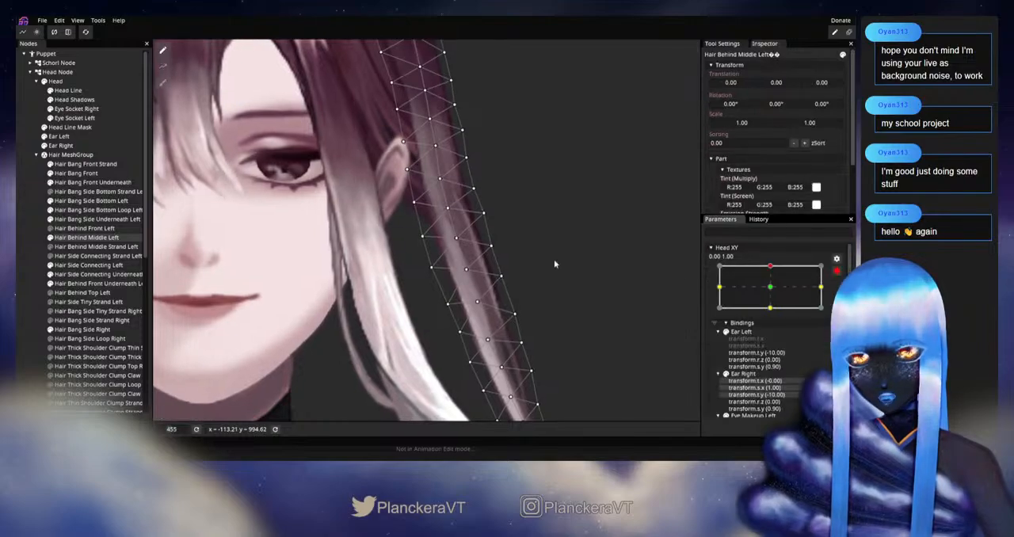
left_click(456, 237)
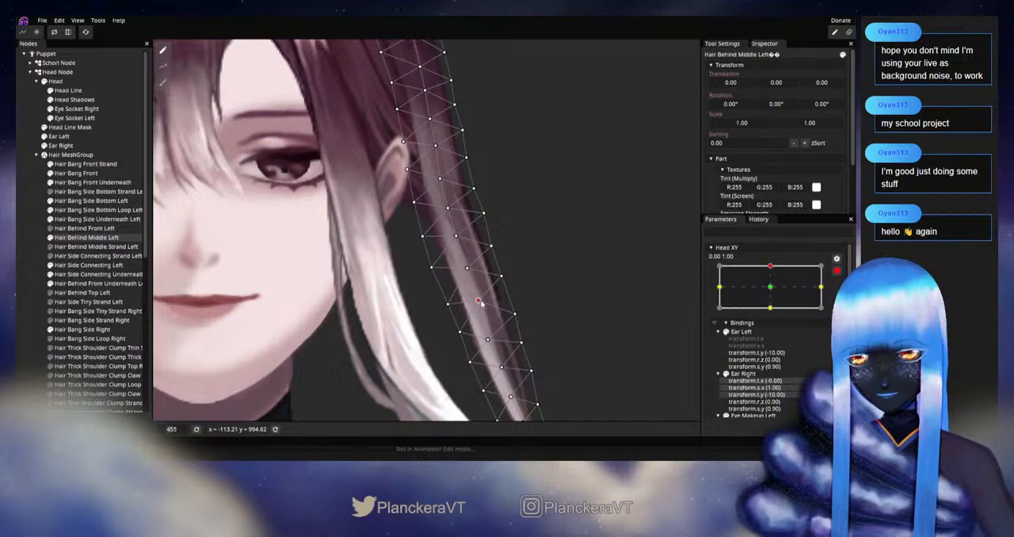
left_click(837, 271)
left_click_drag(773, 292, 773, 313)
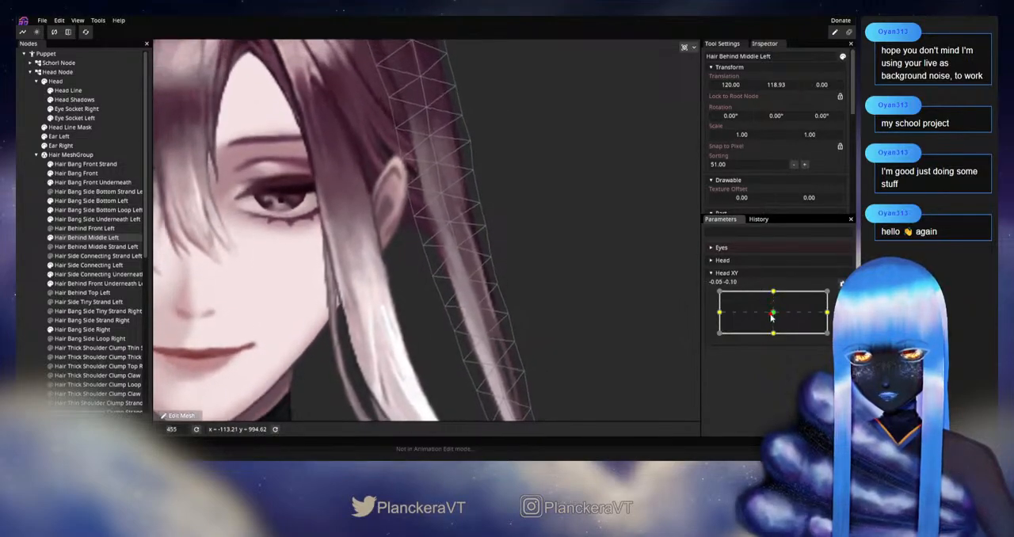
left_click_drag(524, 244, 544, 274)
scroll(587, 277, "up", 2)
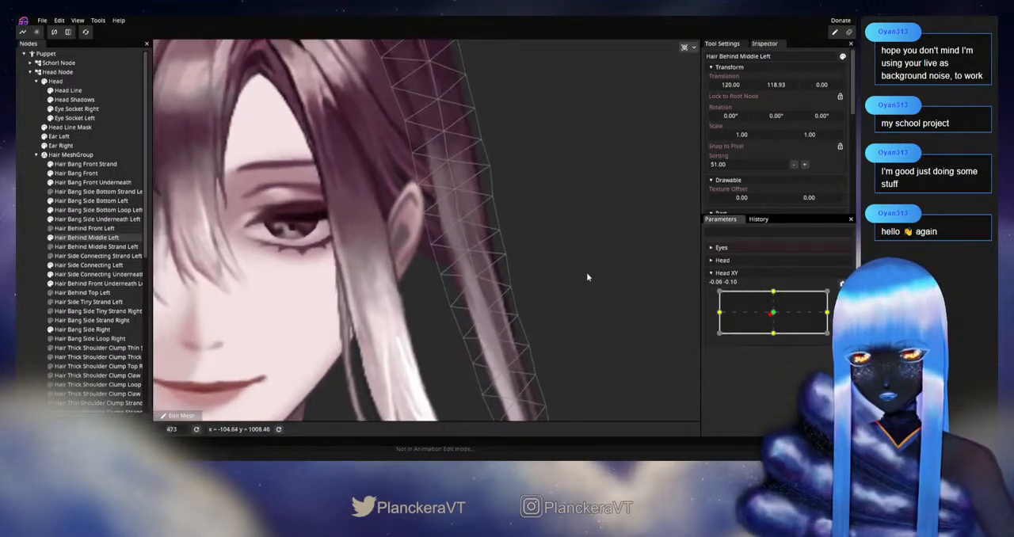
left_click_drag(773, 313, 781, 294)
Fine-tune the Hair Behind Middle Left centre-line vertex level with the earlobe at the 0.00, 1.00 keypoint, checking it by varying Head XY
left_click(841, 283)
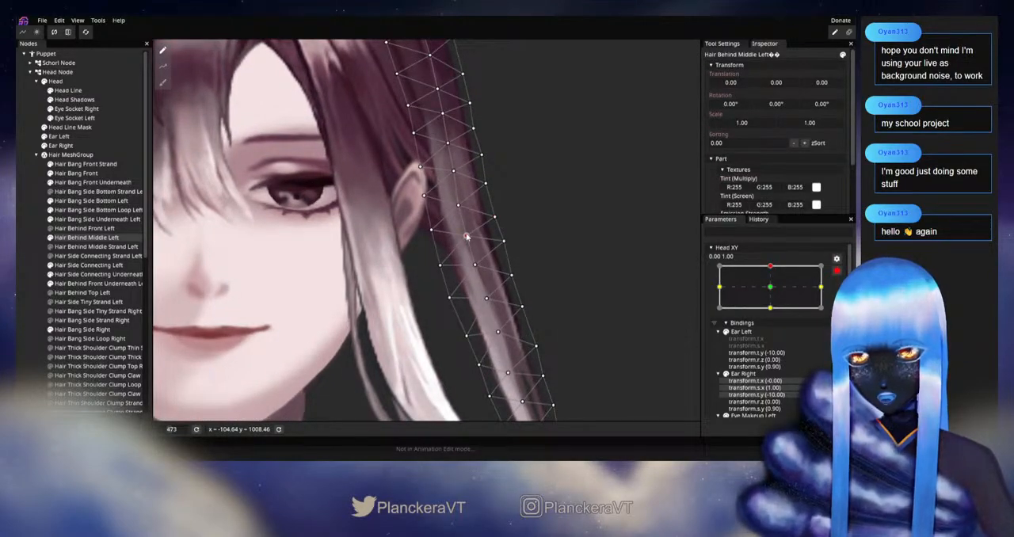
left_click(837, 271)
mouse_move(774, 295)
left_mouse_down()
mouse_move(774, 317)
mouse_move(774, 292)
left_mouse_up()
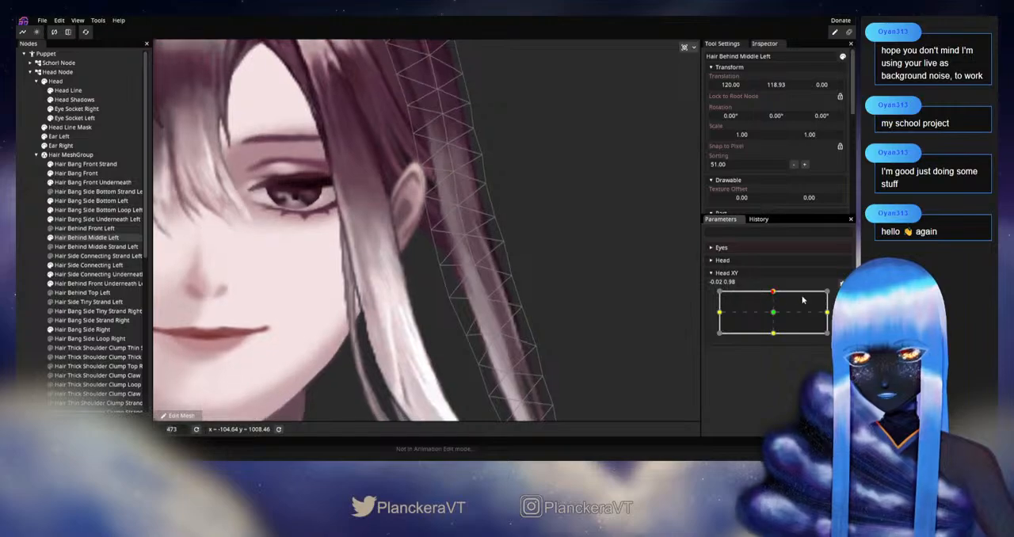
left_click(842, 296)
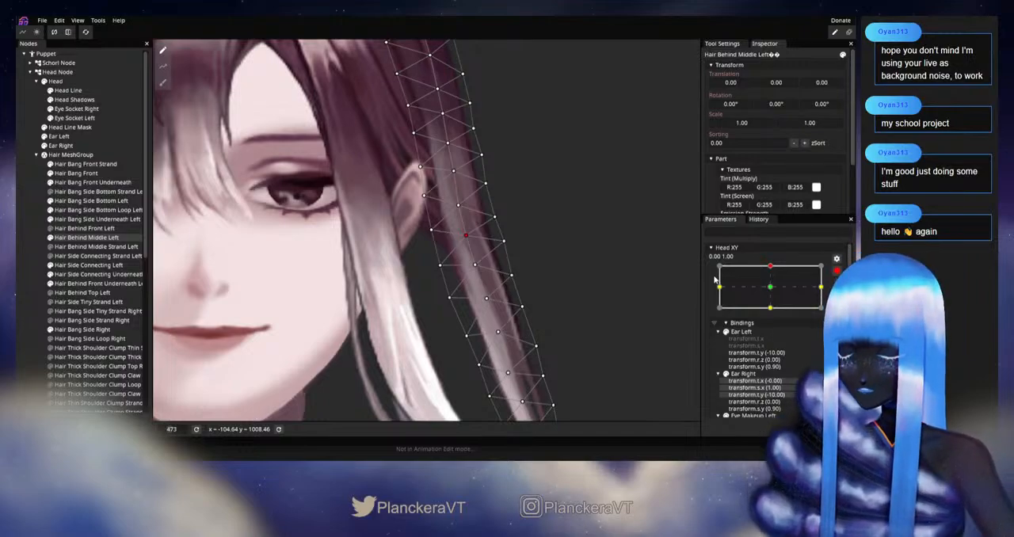
left_click(837, 273)
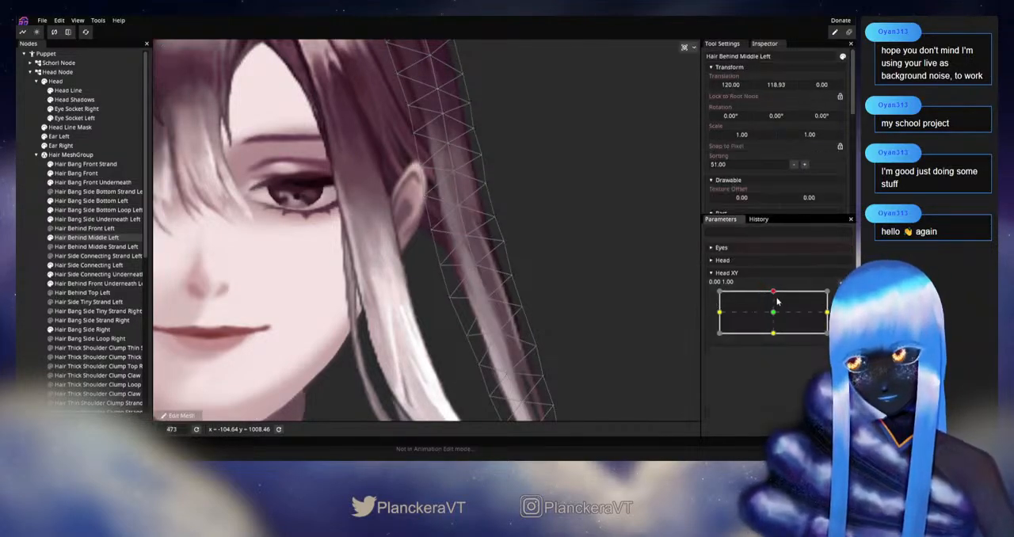
mouse_move(775, 295)
left_mouse_down()
mouse_move(774, 313)
mouse_move(775, 291)
left_mouse_up()
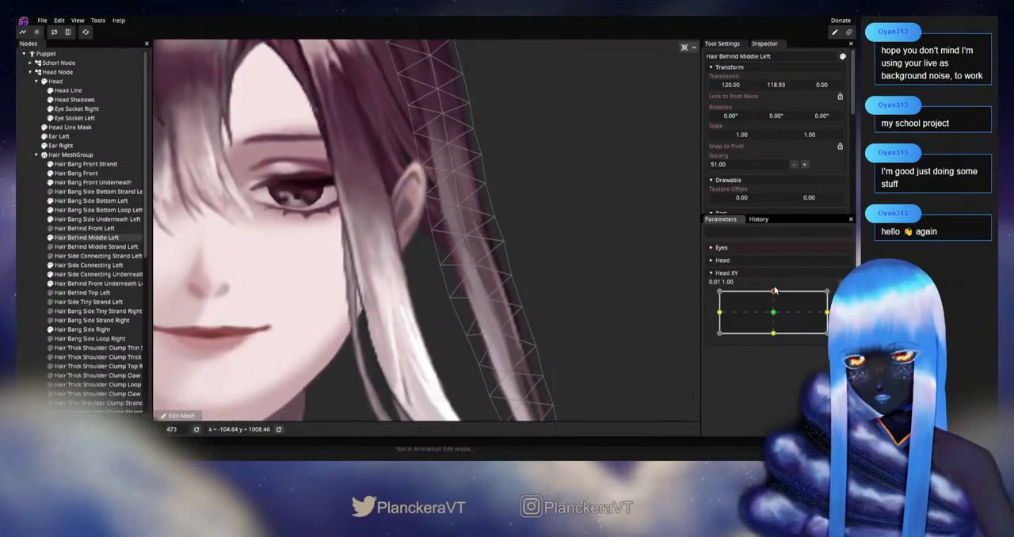
Adjust the Hair Behind Middle Left centre-line vertex at mouth level at the 0.00, 1.00 keypoint, and check it by varying Head XY
left_click(840, 283)
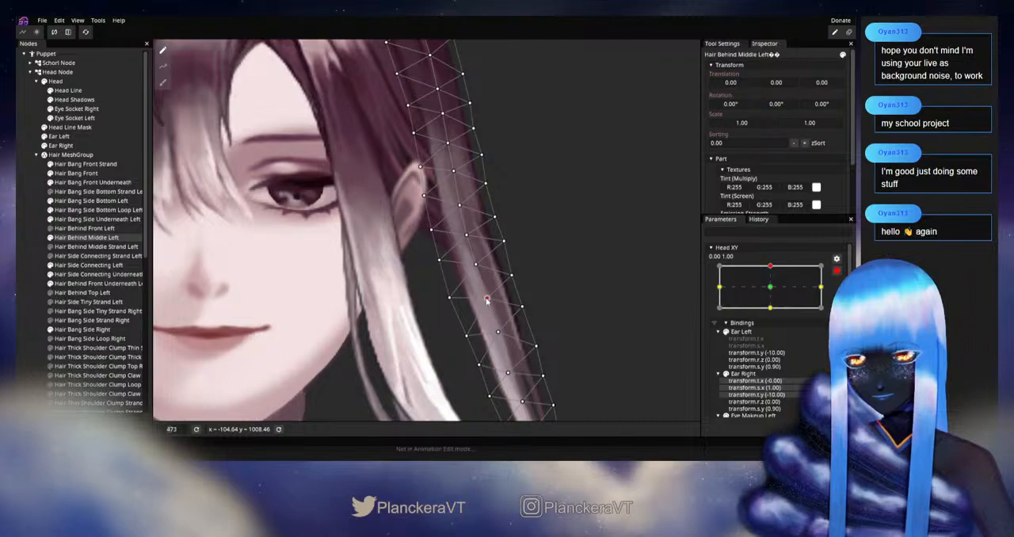
scroll(487, 299, "down", 1)
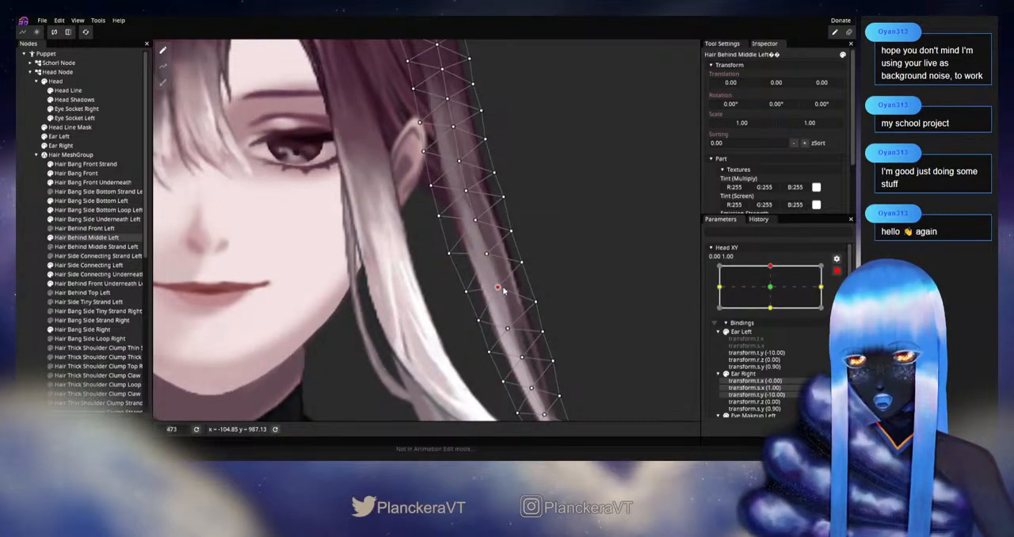
left_click_drag(556, 269, 555, 280)
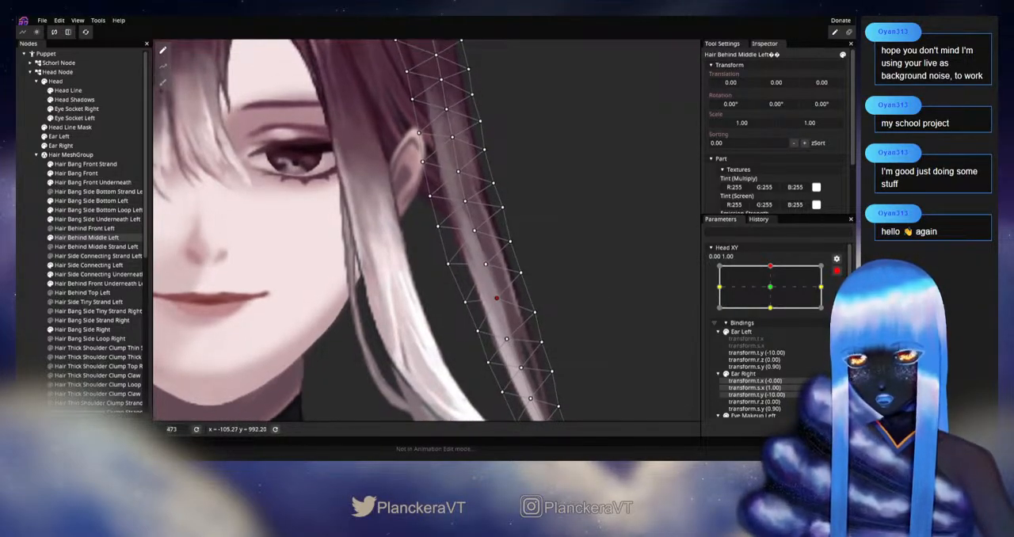
left_click(836, 271)
mouse_move(775, 293)
left_mouse_down()
mouse_move(774, 313)
mouse_move(769, 292)
left_mouse_up()
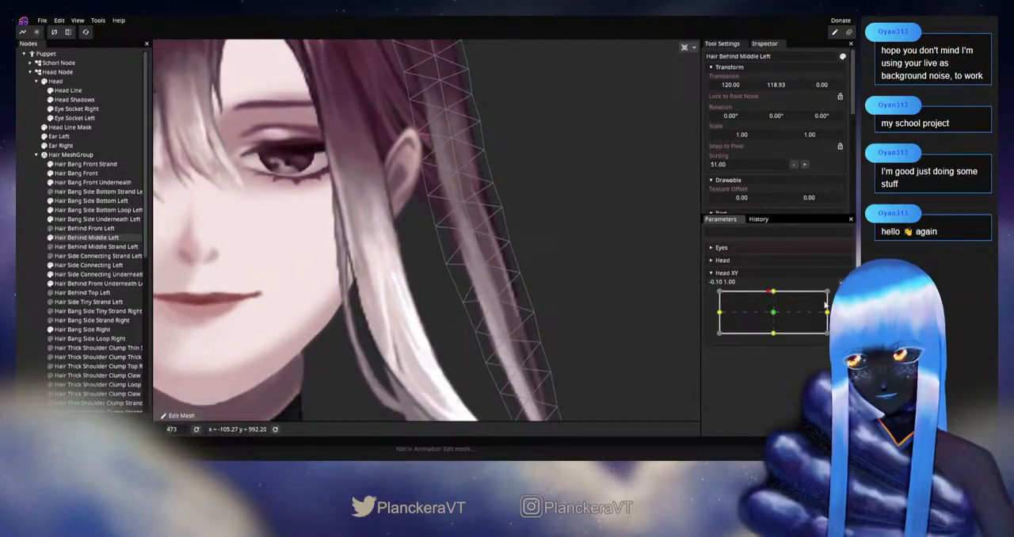
Raise the Hair Behind Middle Left inner-edge vertices between the earlobe and mouth at 0.00, 1.00, and check them by varying Head XY
left_click(843, 296)
left_click_drag(446, 264, 448, 261)
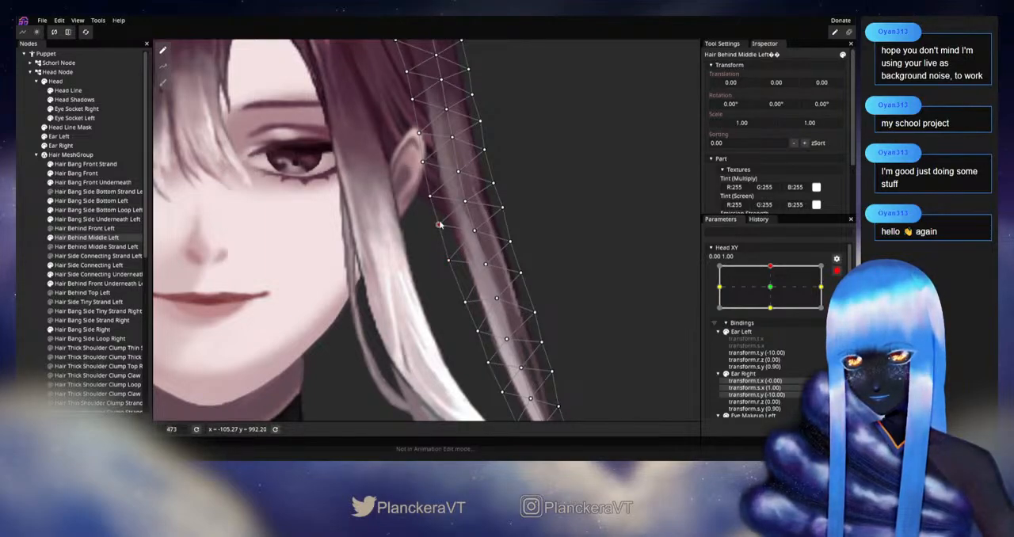
left_click(787, 289)
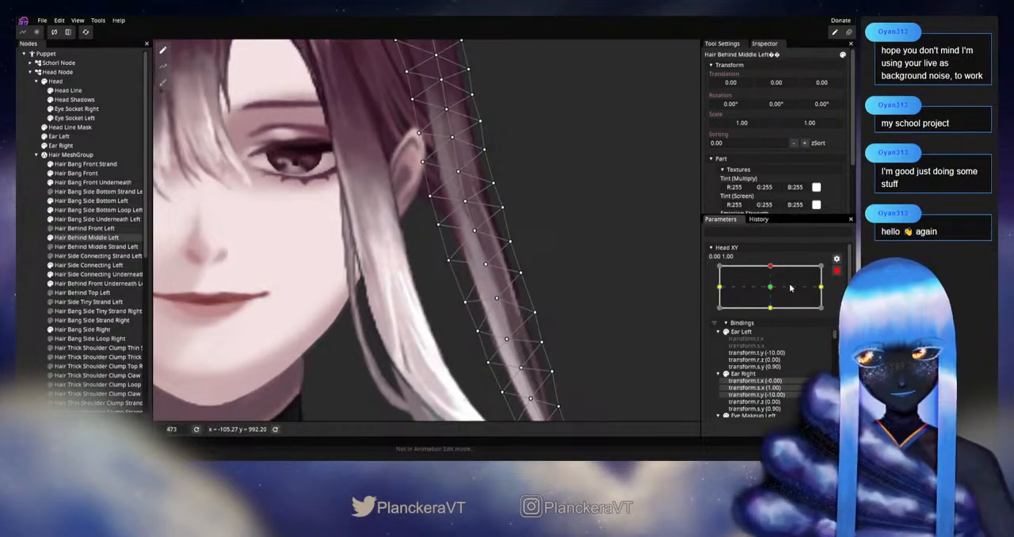
left_click(835, 273)
mouse_move(774, 293)
left_mouse_down()
mouse_move(775, 314)
mouse_move(774, 292)
left_mouse_up()
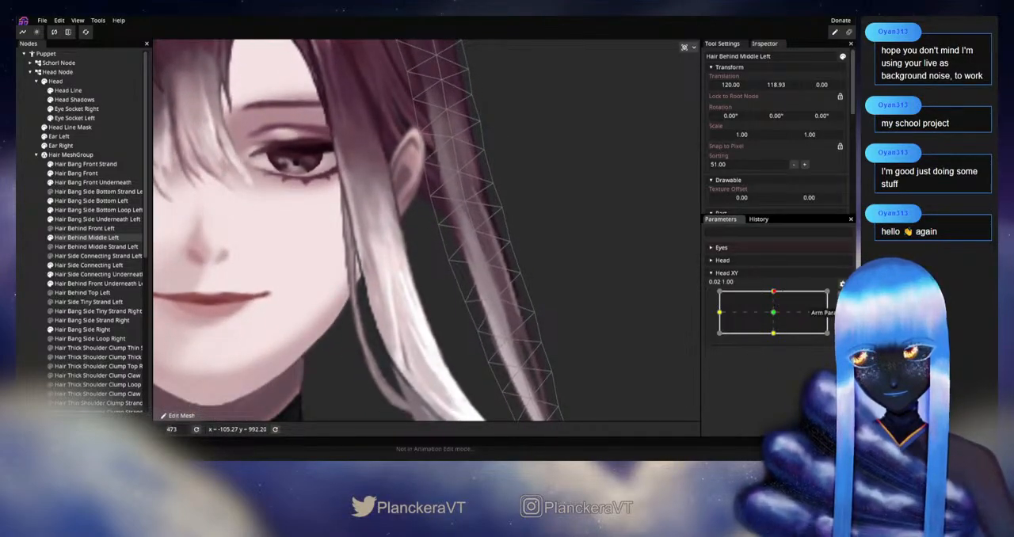
Raise the Hair Behind Middle Left inner-edge vertex at mouth level, adjust the outer-edge vertex just above it, and check by varying Head XY
left_click(842, 296)
left_click_drag(463, 298, 463, 294)
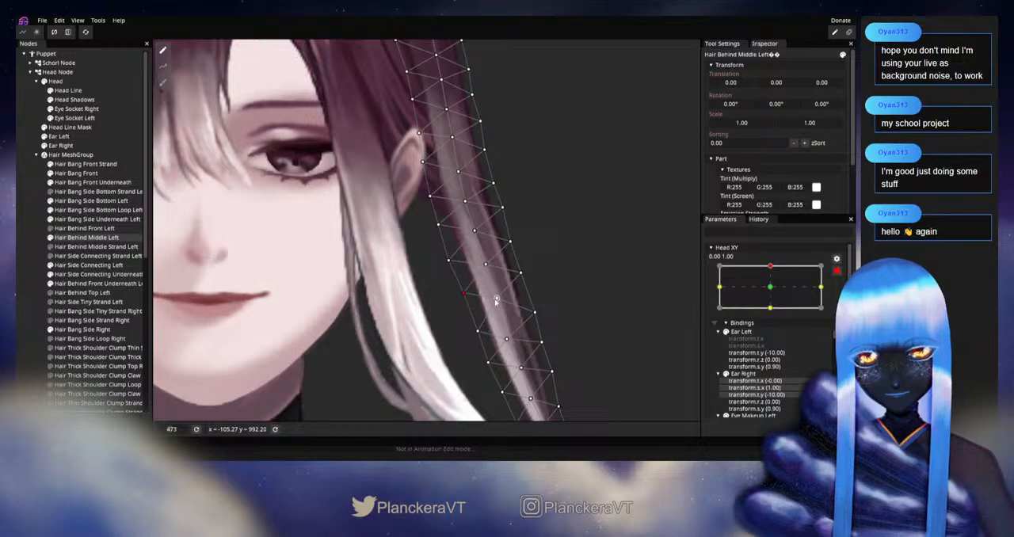
left_click(519, 273)
scroll(617, 286, "down", 2)
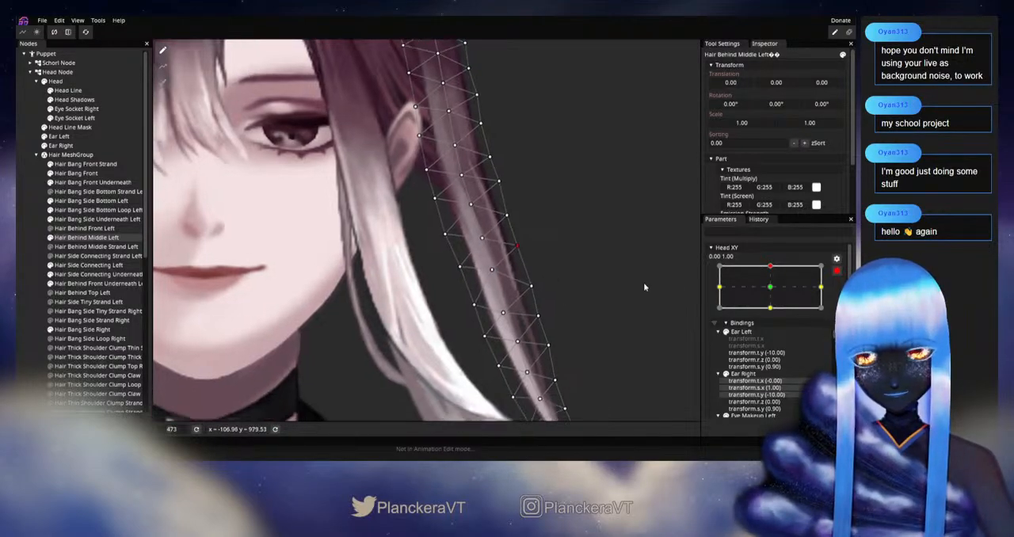
left_click(837, 270)
scroll(630, 284, "down", 2)
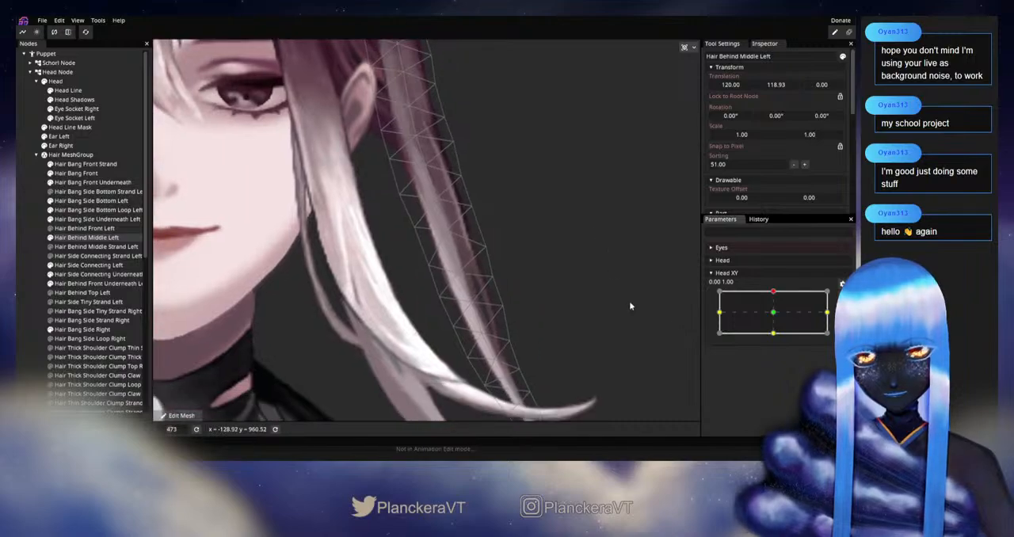
mouse_move(773, 295)
left_mouse_down()
mouse_move(777, 315)
mouse_move(767, 292)
left_mouse_up()
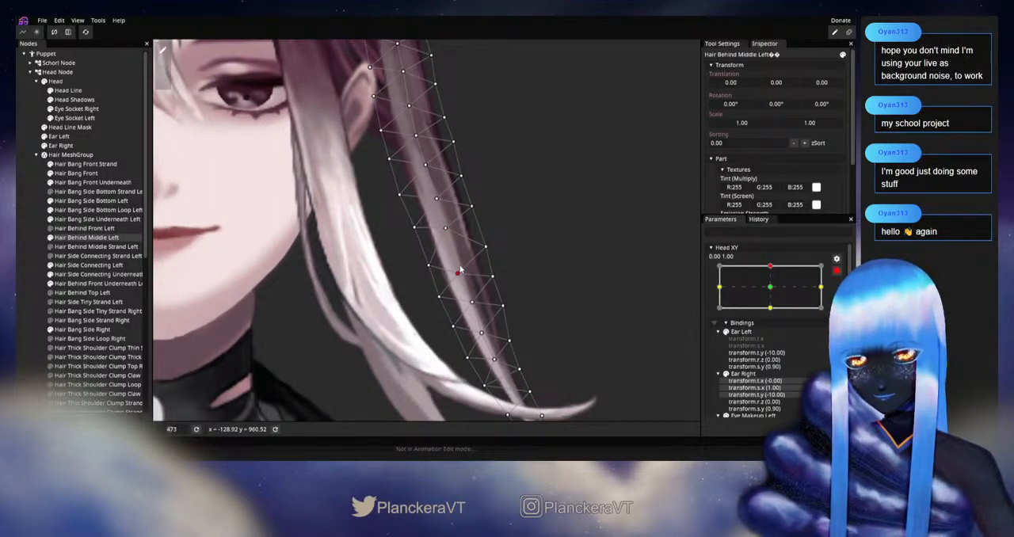
Raise the Hair Behind Middle Left centre-line and outer-edge vertices just below mouth level, and check them by varying Head XY
left_click_drag(460, 269, 458, 260)
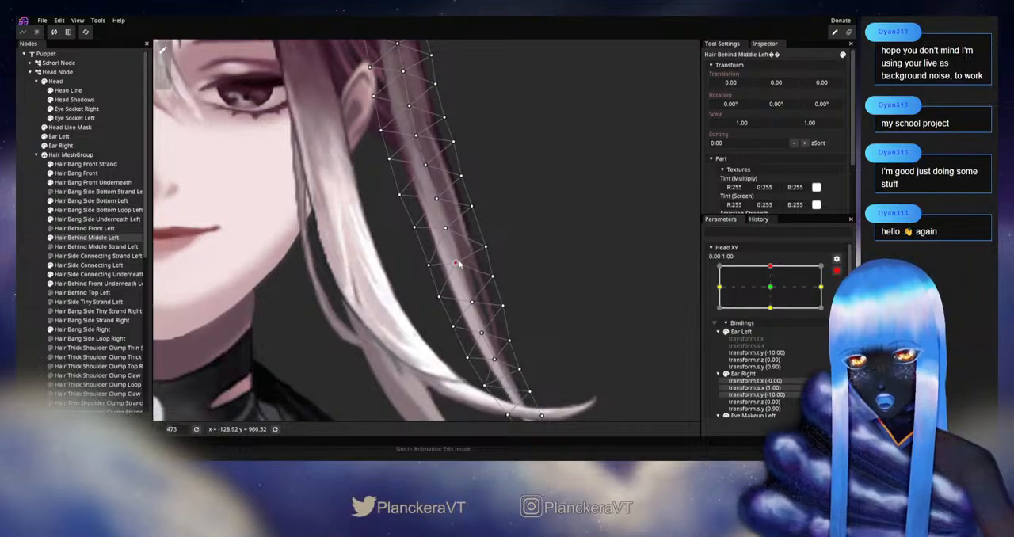
left_click_drag(489, 246, 489, 242)
left_click_drag(550, 280, 548, 248)
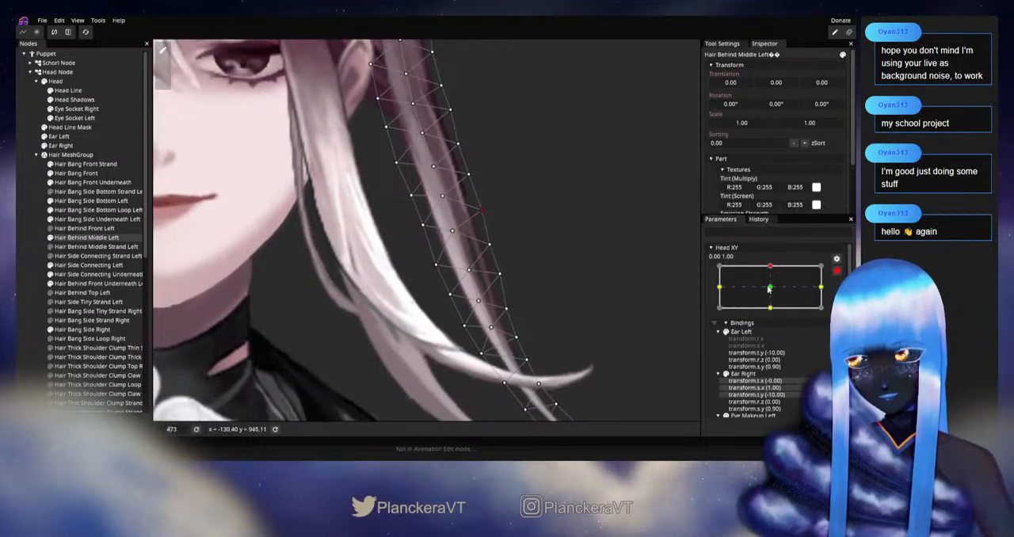
left_click(839, 272)
mouse_move(774, 293)
left_mouse_down()
mouse_move(774, 316)
mouse_move(773, 293)
left_mouse_up()
Raise the Hair Behind Middle Left inner-edge, centre-line and outer-edge vertices along the jaw down to chin level, and check by varying Head XY
left_click(840, 296)
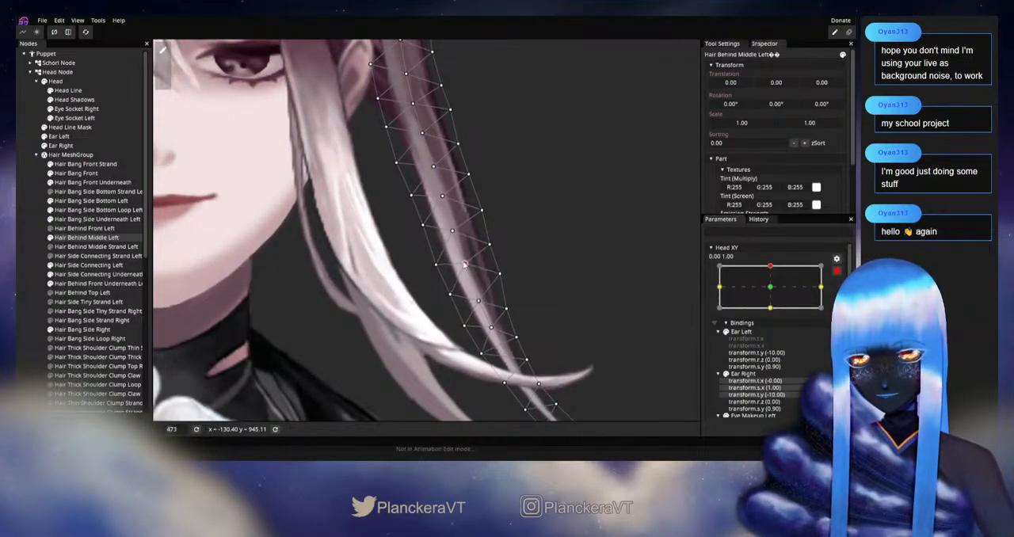
left_click_drag(441, 270, 435, 263)
left_click_drag(491, 245, 489, 239)
left_click_drag(513, 296, 442, 250)
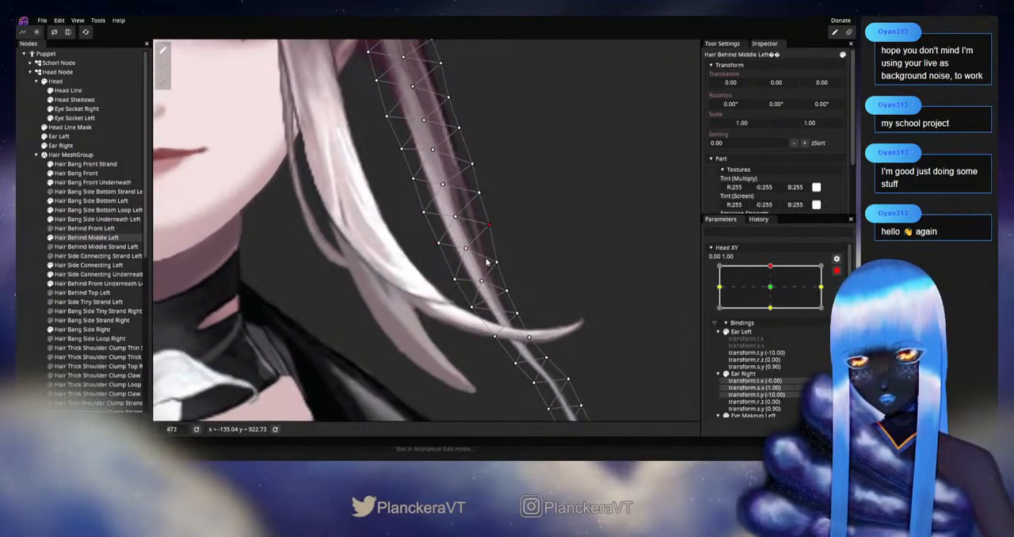
left_click_drag(481, 280, 496, 257)
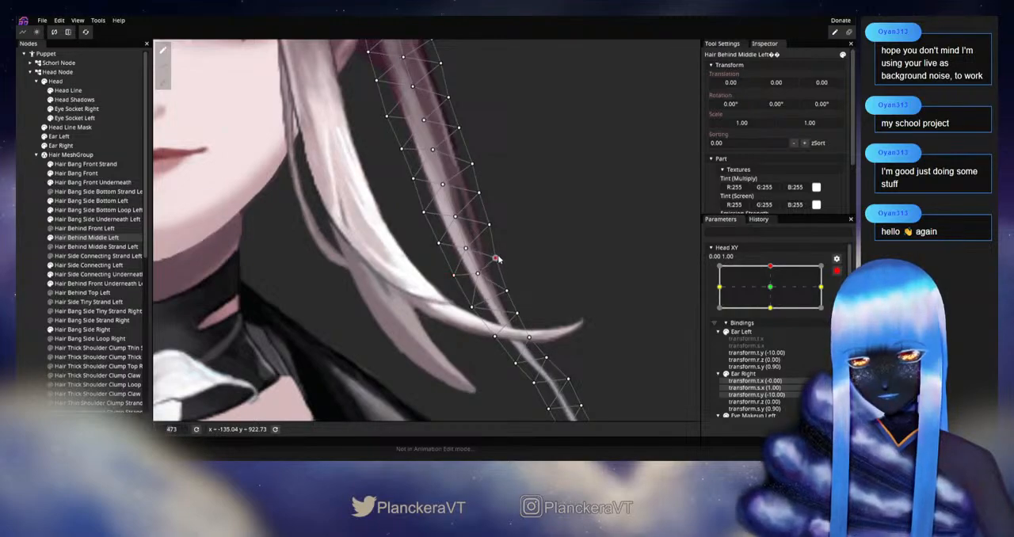
left_click(836, 273)
mouse_move(776, 291)
left_mouse_down()
mouse_move(775, 316)
mouse_move(774, 292)
left_mouse_up()
Refine the inner-edge, centre-line and outer-edge vertices around chin level on Hair Behind Middle Left, and check them by varying Head XY
left_click(836, 296)
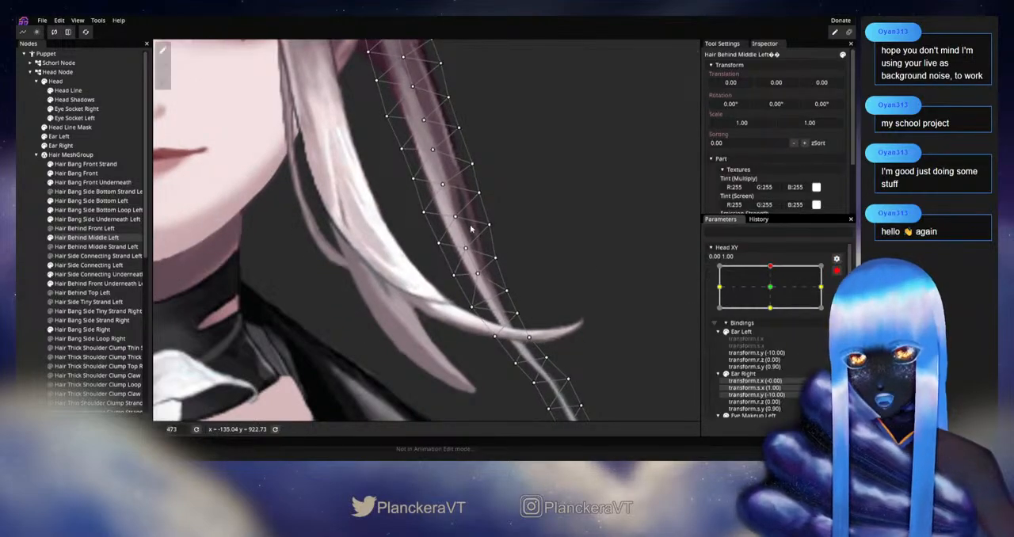
left_click(455, 214)
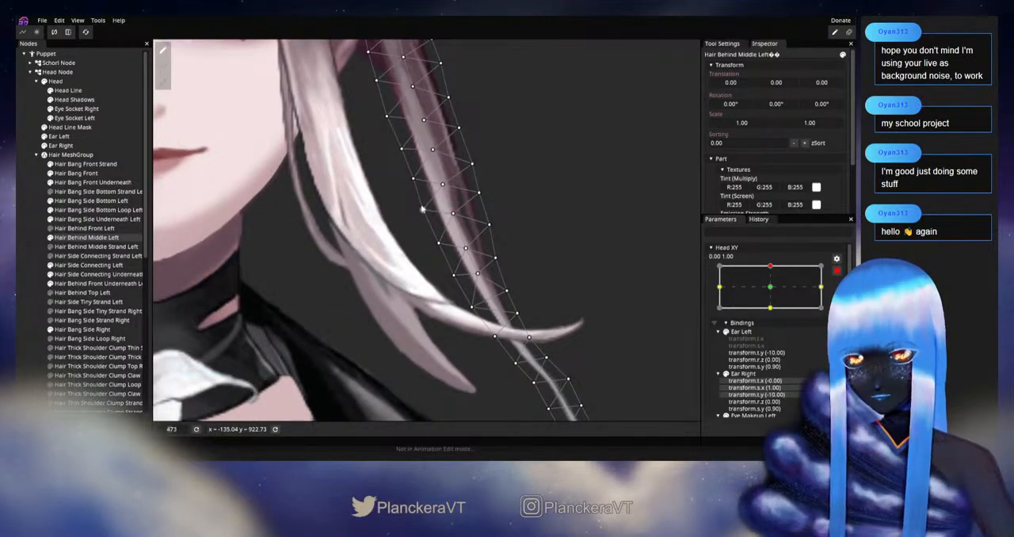
left_click_drag(465, 252, 492, 223)
left_click(438, 242)
left_click_drag(478, 277, 494, 252)
left_click(837, 271)
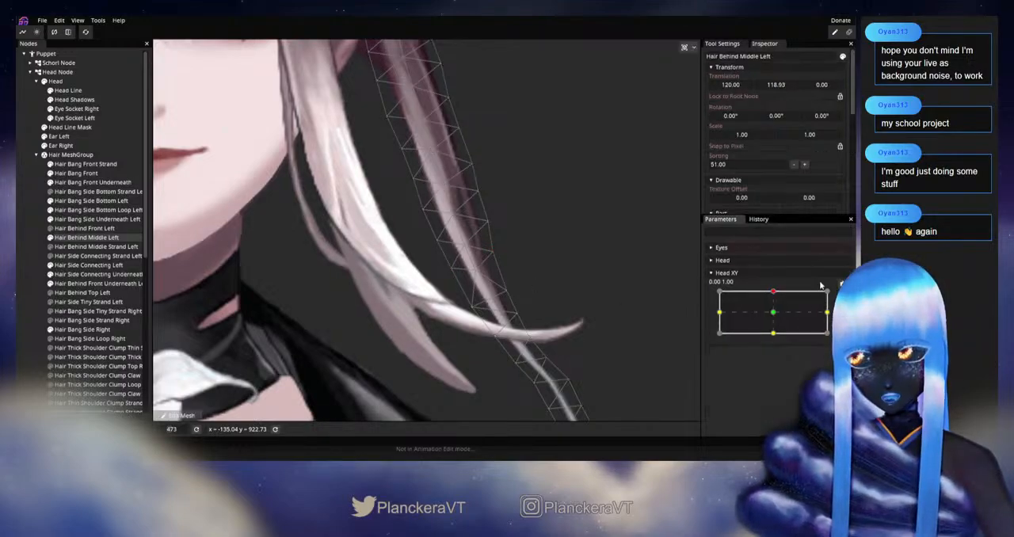
mouse_move(774, 293)
left_mouse_down()
mouse_move(774, 318)
mouse_move(773, 293)
left_mouse_up()
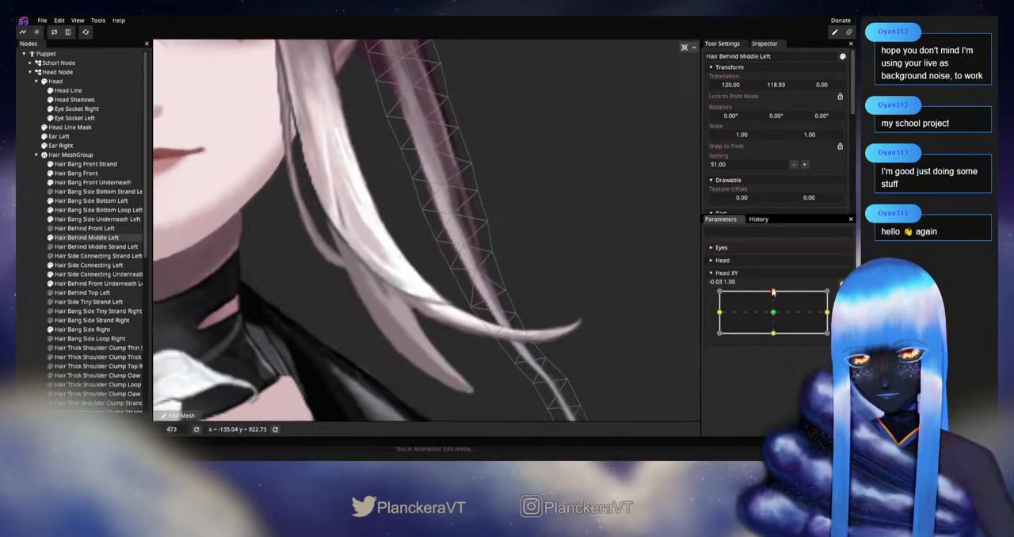
Shift the Hair Behind Middle Left centre-line vertex beside the jaw outward, fine-tune the neighbouring outer-edge vertex, and check by varying Head XY
left_click(841, 297)
left_click(454, 215)
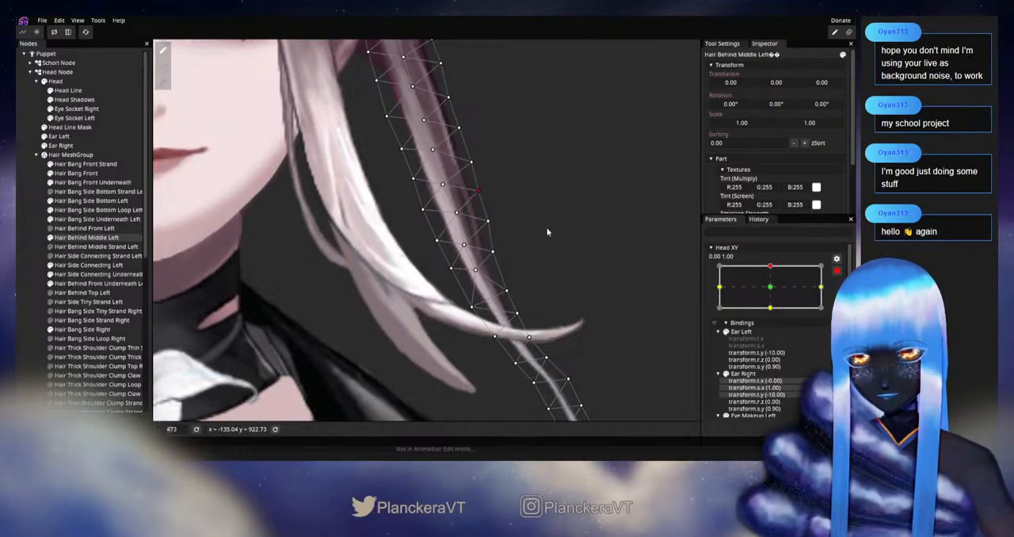
left_click(836, 273)
mouse_move(775, 292)
left_mouse_down()
mouse_move(774, 313)
mouse_move(773, 292)
left_mouse_up()
Lower the centre-line vertex above the curled front hair tip, adjust the adjacent edge vertices, and check them by varying Head XY
left_click(841, 296)
left_click_drag(480, 273, 484, 284)
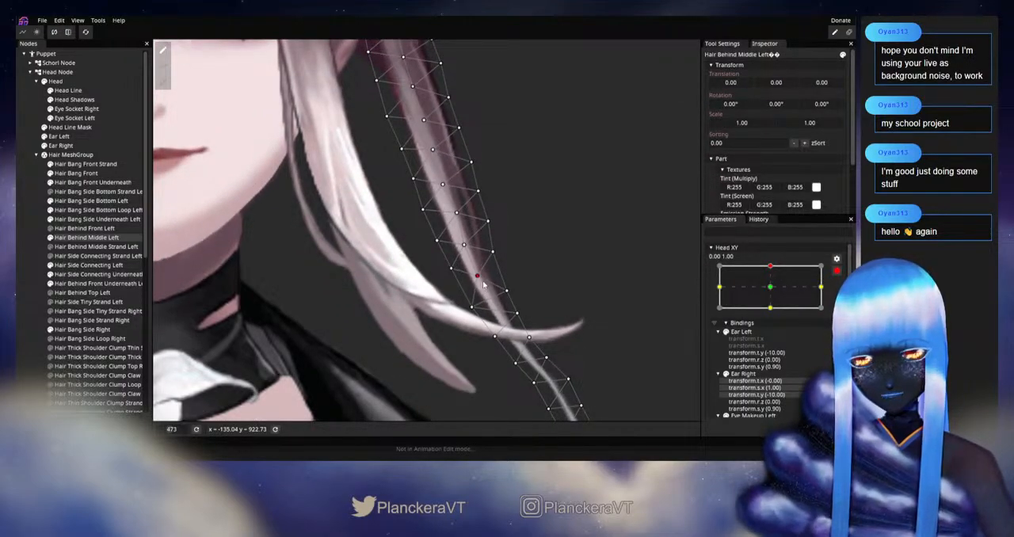
left_click(836, 271)
mouse_move(773, 292)
left_mouse_down()
mouse_move(781, 312)
mouse_move(768, 313)
mouse_move(771, 291)
left_mouse_up()
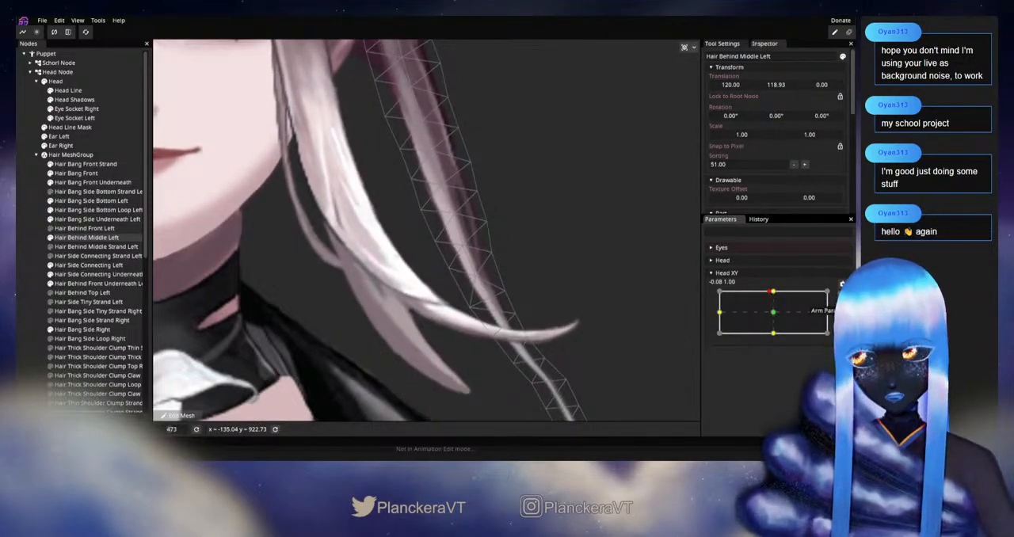
left_click(842, 284)
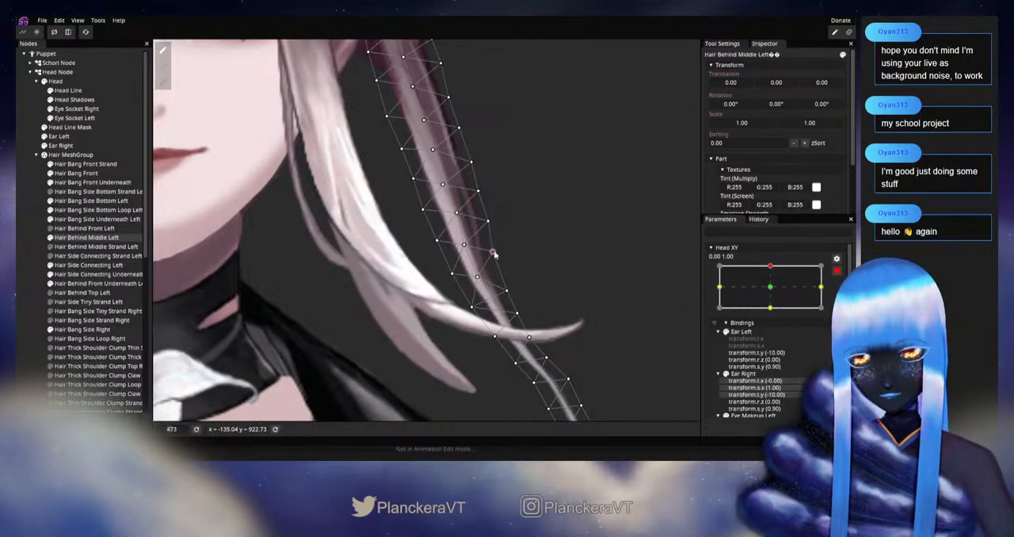
left_click(837, 271)
mouse_move(774, 293)
left_mouse_down()
mouse_move(776, 316)
mouse_move(774, 293)
left_mouse_up()
Lower the Hair Behind Middle Left centre-line and inner-edge vertices between the chin and the curled hair tip, and check by varying Head XY
left_click(843, 296)
left_click_drag(469, 247, 468, 252)
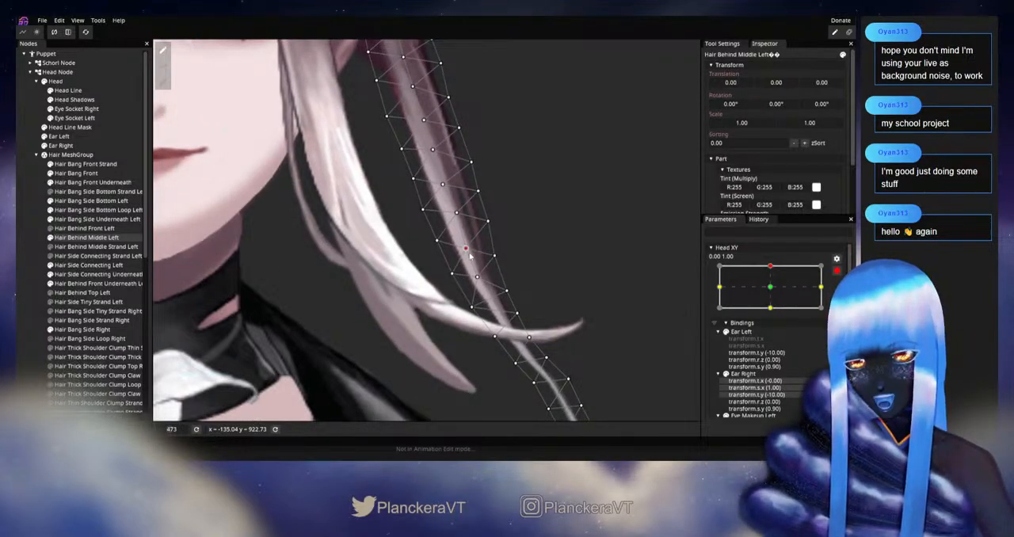
left_click(478, 280)
left_click(473, 310)
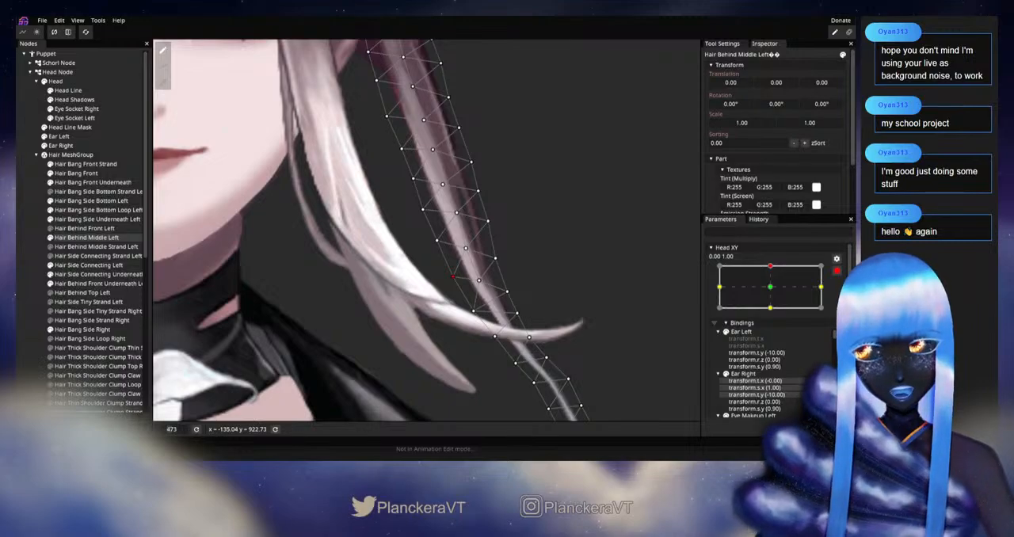
left_click(837, 272)
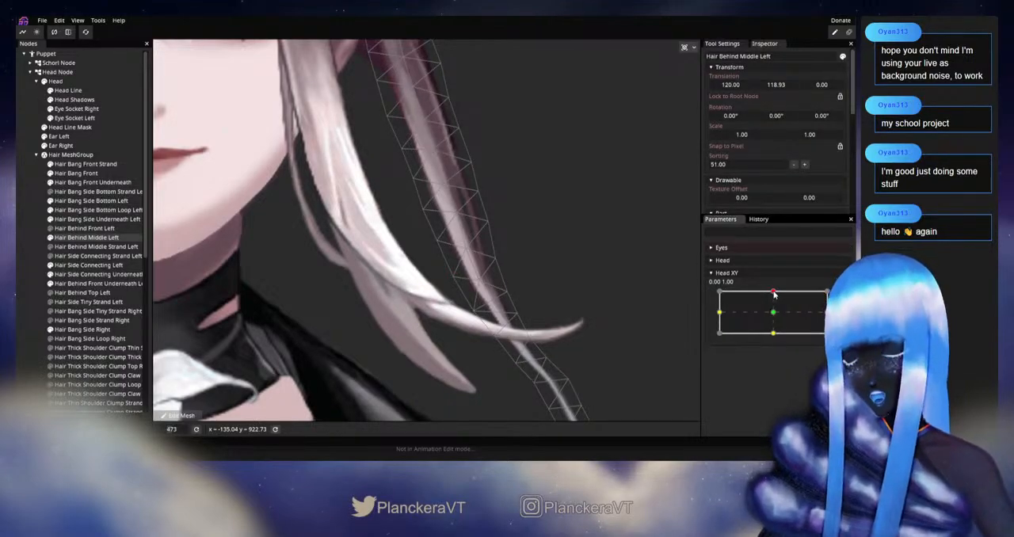
left_click(774, 294)
mouse_move(774, 294)
left_mouse_down()
mouse_move(774, 315)
mouse_move(774, 293)
left_mouse_up()
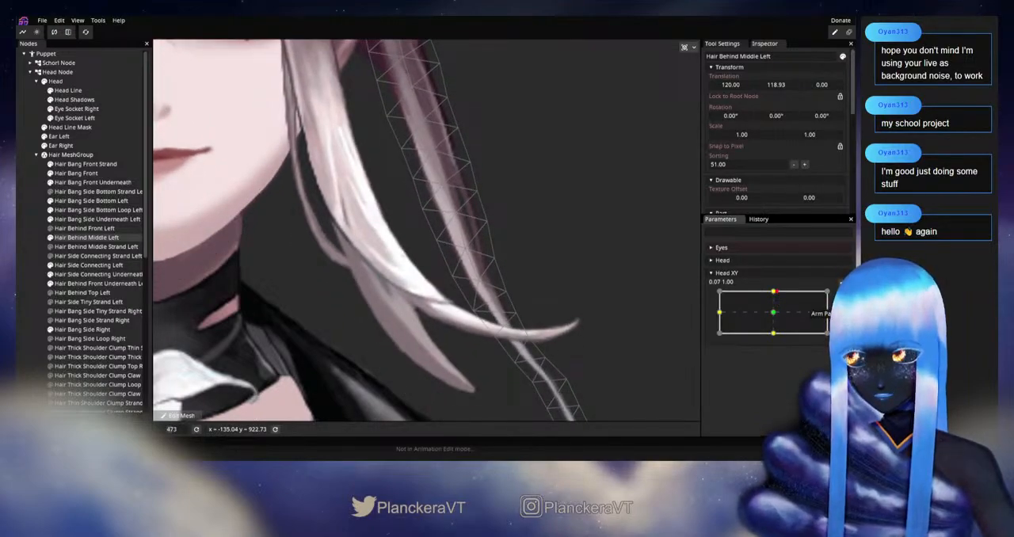
Move the centre-line vertex just above the curled hair tip slightly outward at 0.00, 1.00, and check it by varying Head XY
left_click(840, 283)
left_click_drag(486, 282, 489, 282)
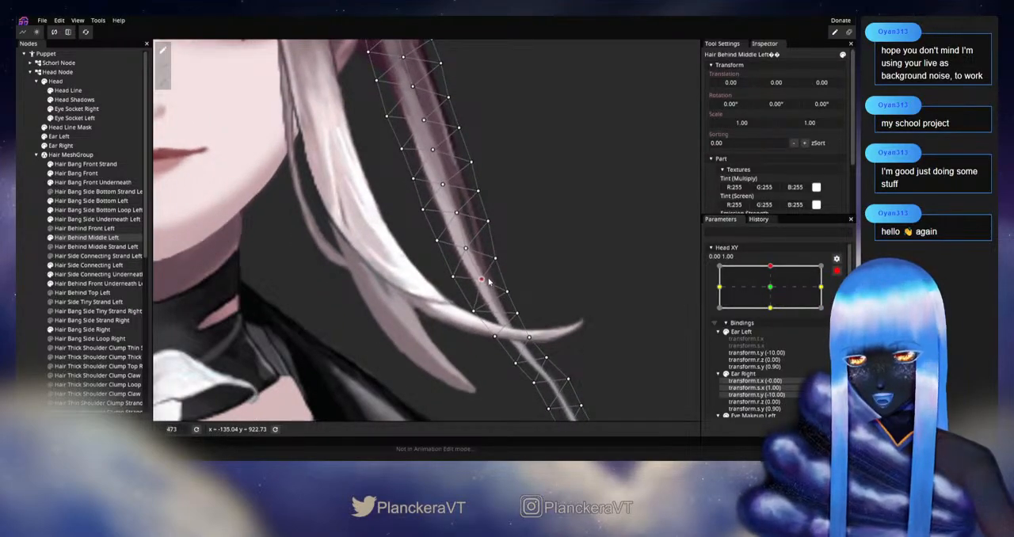
left_click(837, 271)
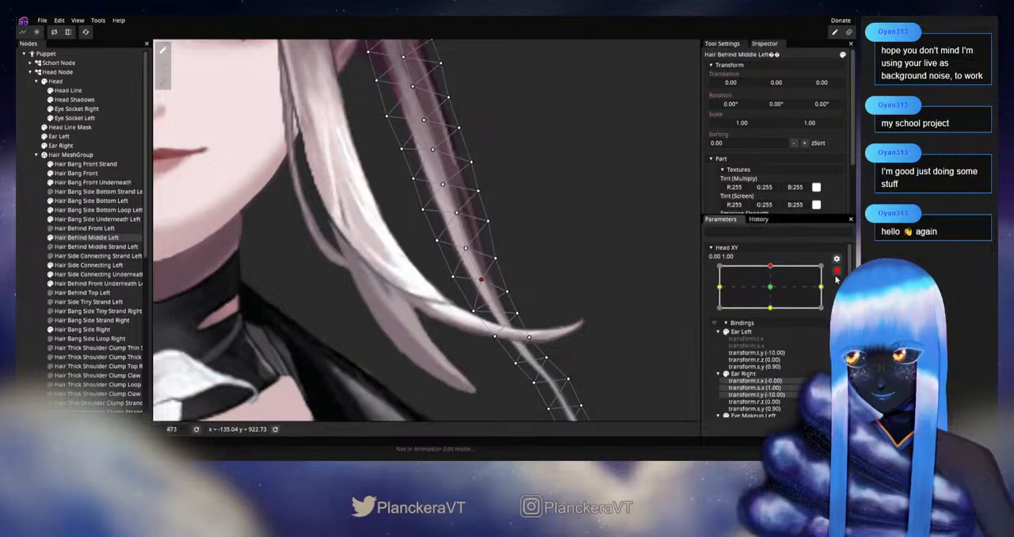
mouse_move(775, 292)
left_mouse_down()
mouse_move(773, 313)
mouse_move(773, 292)
left_mouse_up()
Adjust the Hair Behind Middle Left inner-edge vertex where the curled hair tip crosses it, check by varying Head XY, and re-arm the parameter
left_click(841, 283)
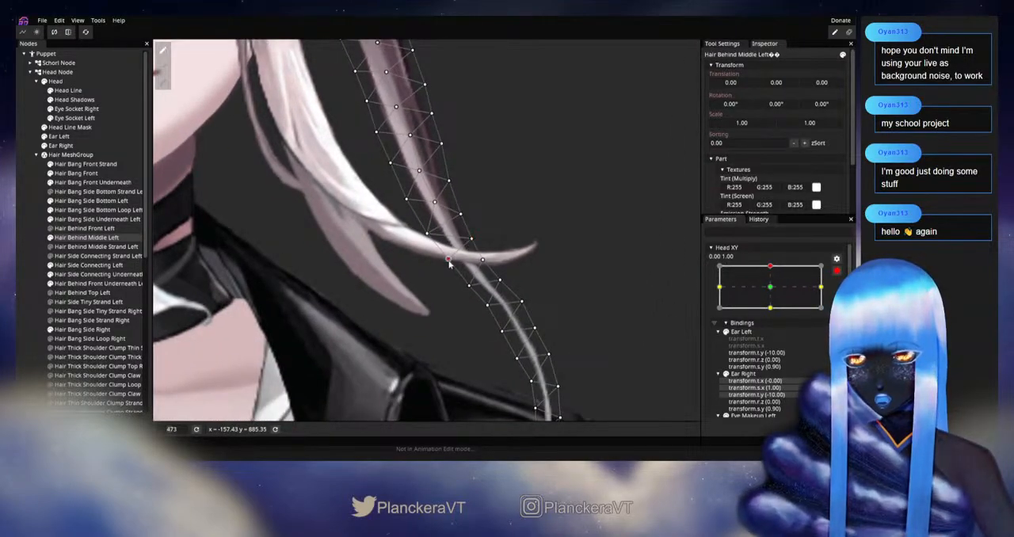
scroll(448, 254, "down", 3)
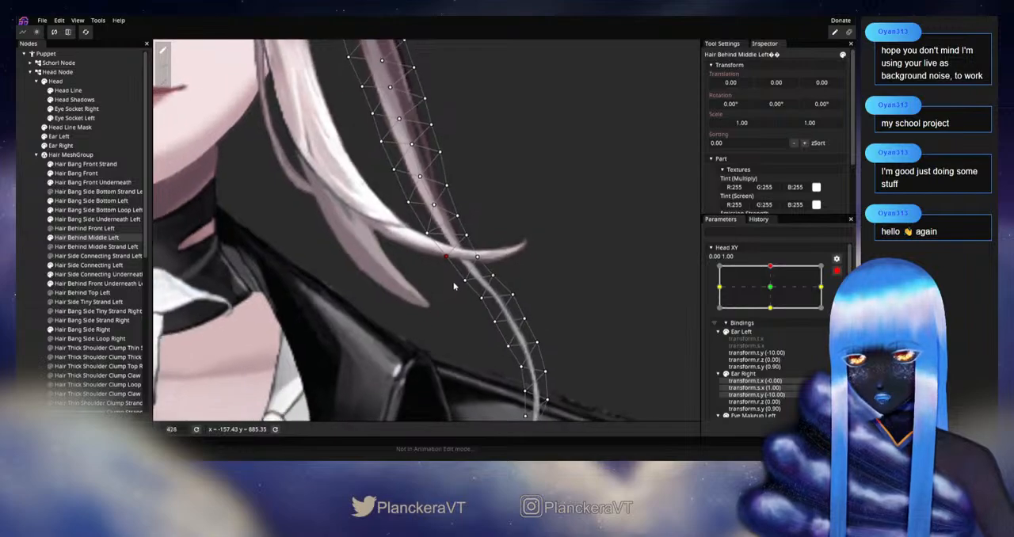
left_click_drag(593, 294, 581, 249)
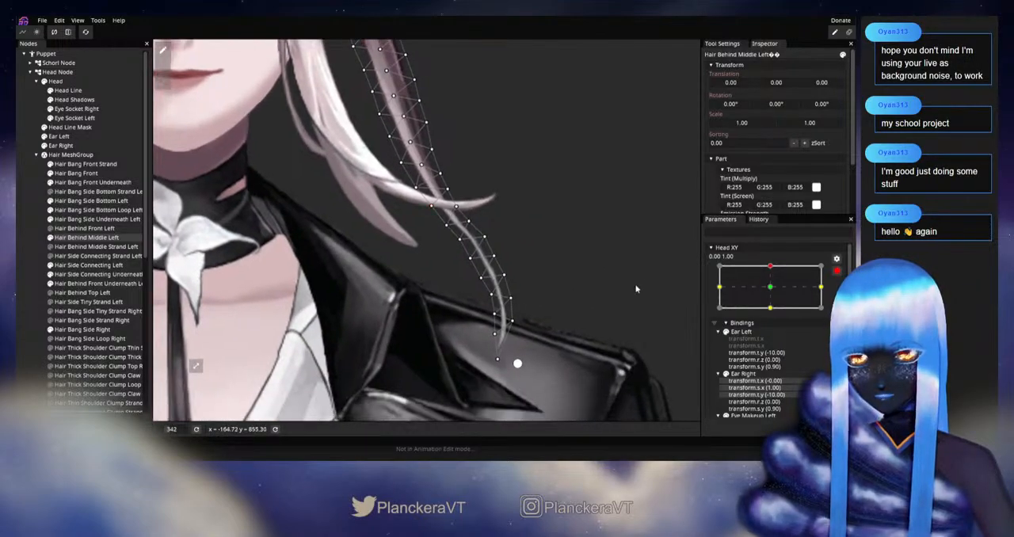
left_click(837, 271)
mouse_move(775, 291)
left_mouse_down()
mouse_move(773, 313)
mouse_move(773, 291)
left_mouse_up()
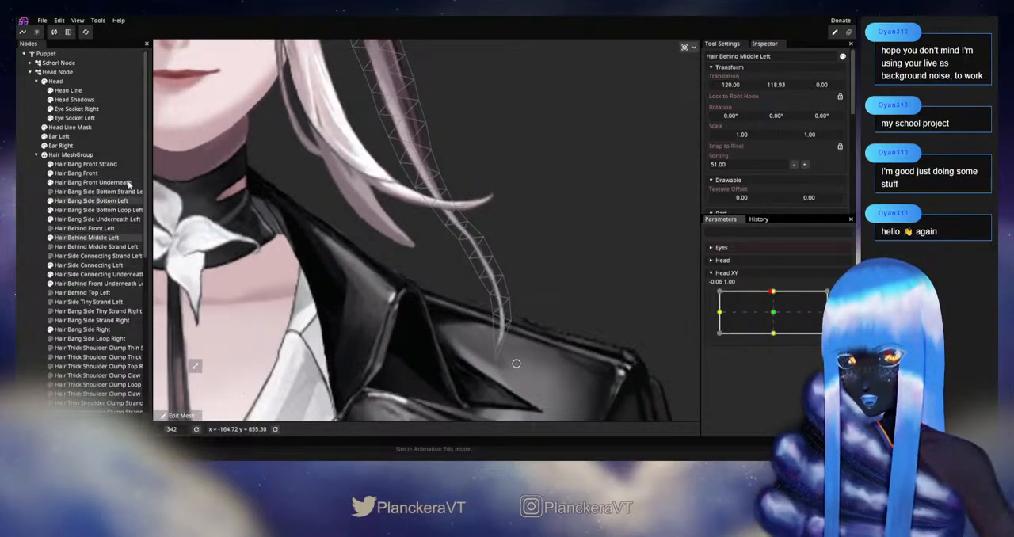
left_click(843, 297)
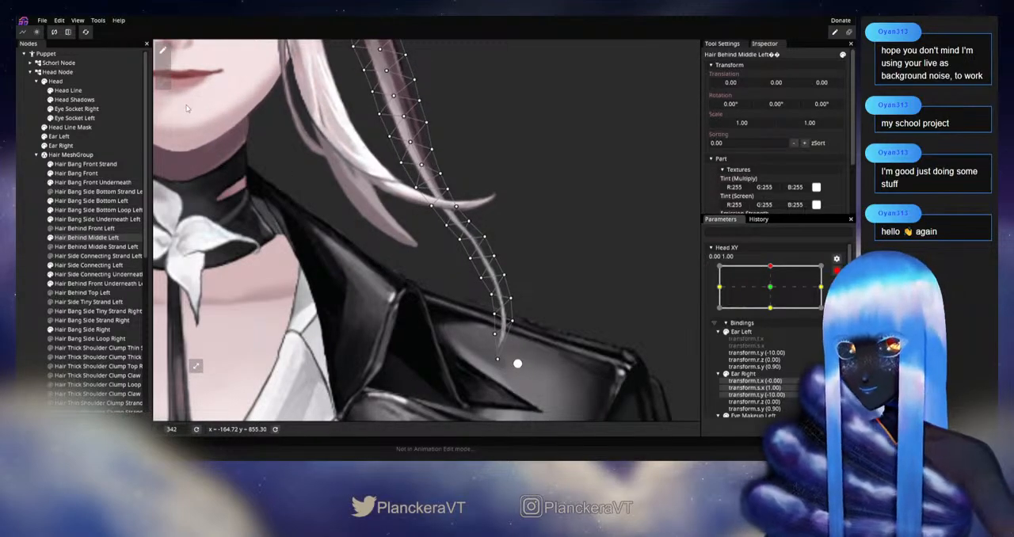
Lower the bottom of Hair Behind Middle Left, from the curled front hair tip to the strand's end, with an 89.00 Circle Brush
left_click(163, 83)
left_click_drag(601, 131, 454, 192)
left_click_drag(559, 51, 557, 53)
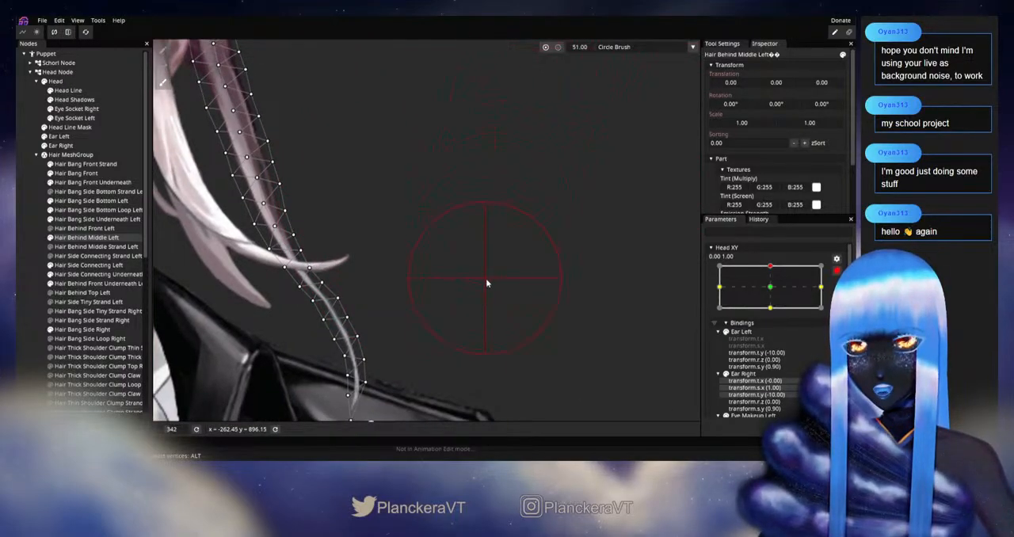
left_click_drag(486, 278, 543, 206)
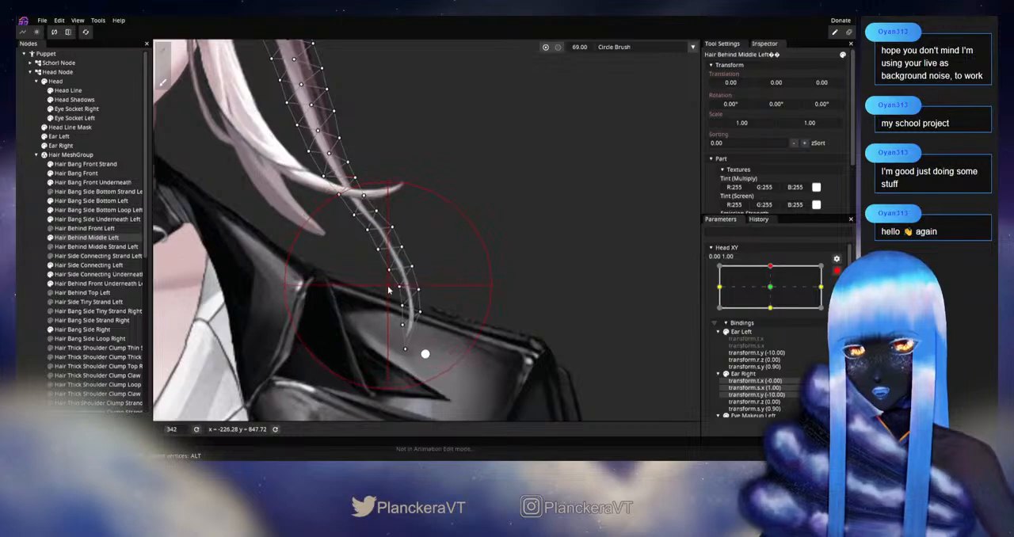
scroll(517, 262, "down", 2)
left_click_drag(586, 45, 594, 46)
left_click_drag(394, 293, 397, 302)
left_click_drag(400, 338, 401, 345)
left_click_drag(339, 302, 354, 306)
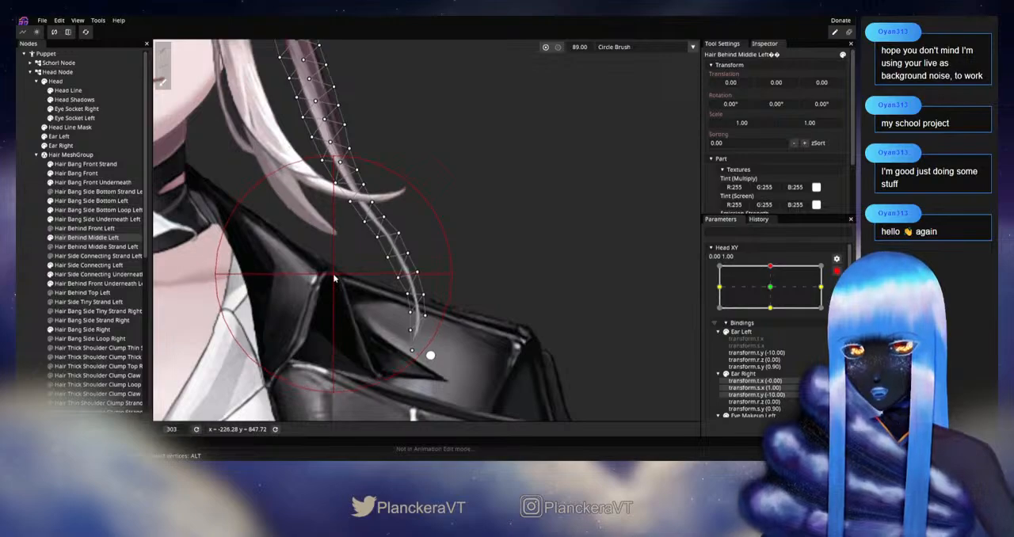
Disarm Head XY and vary it around 0.00, 1.00 to examine how the hair behind the left side moves
left_click(30, 297)
left_click_drag(454, 284, 488, 310)
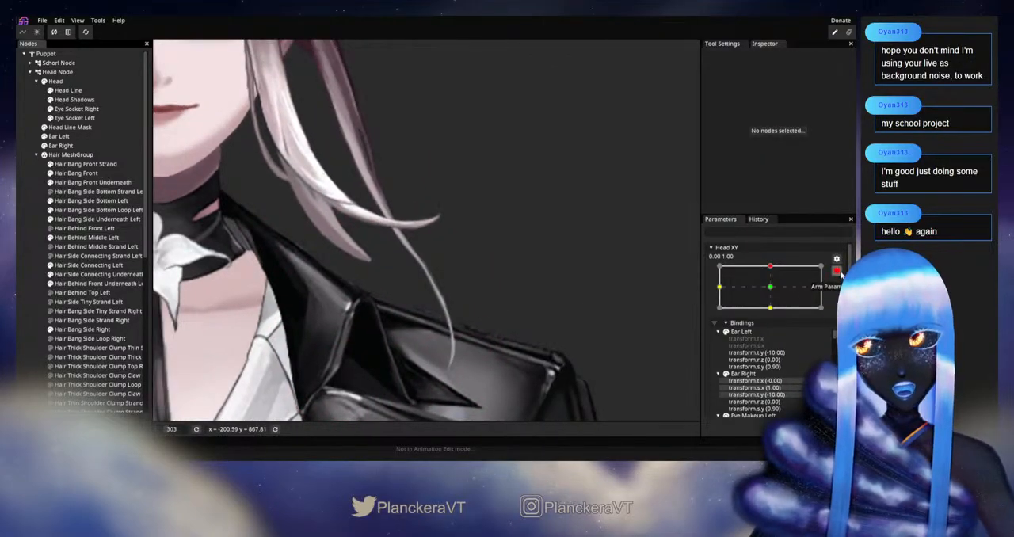
left_click(837, 272)
left_click_drag(774, 312, 775, 291)
scroll(474, 226, "down", 3)
scroll(477, 226, "down", 3)
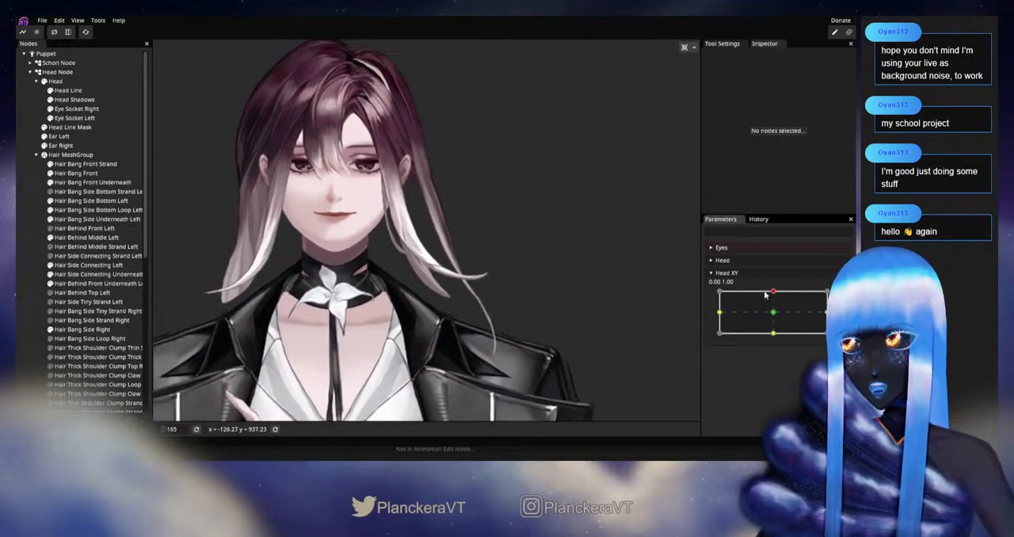
left_click(774, 294)
mouse_move(774, 294)
left_mouse_down()
mouse_move(776, 313)
mouse_move(774, 292)
left_mouse_up()
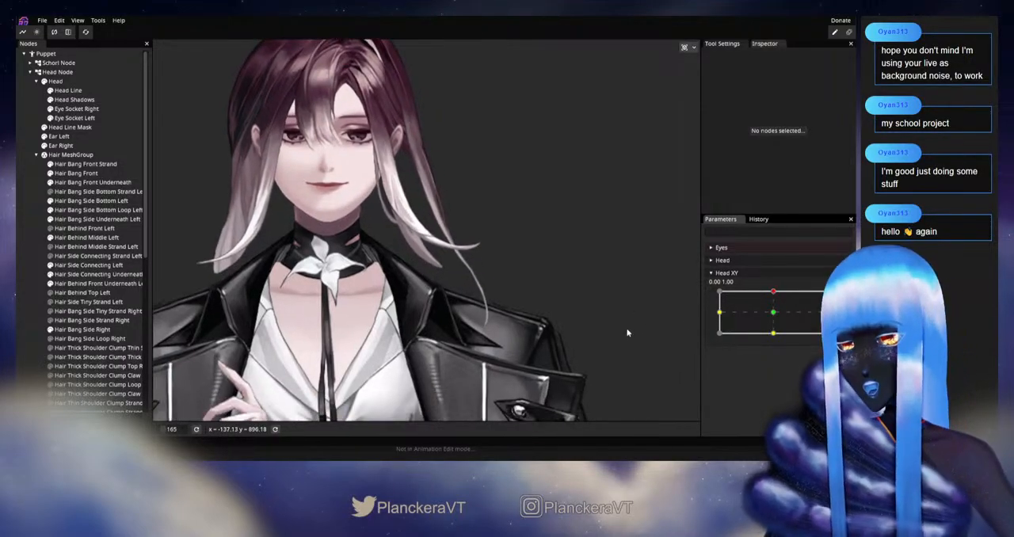
Raise the lower end of Hair Behind Middle Left slightly with a 282.00 Circle Brush, check by varying Head XY, and re-arm it
left_click(79, 266)
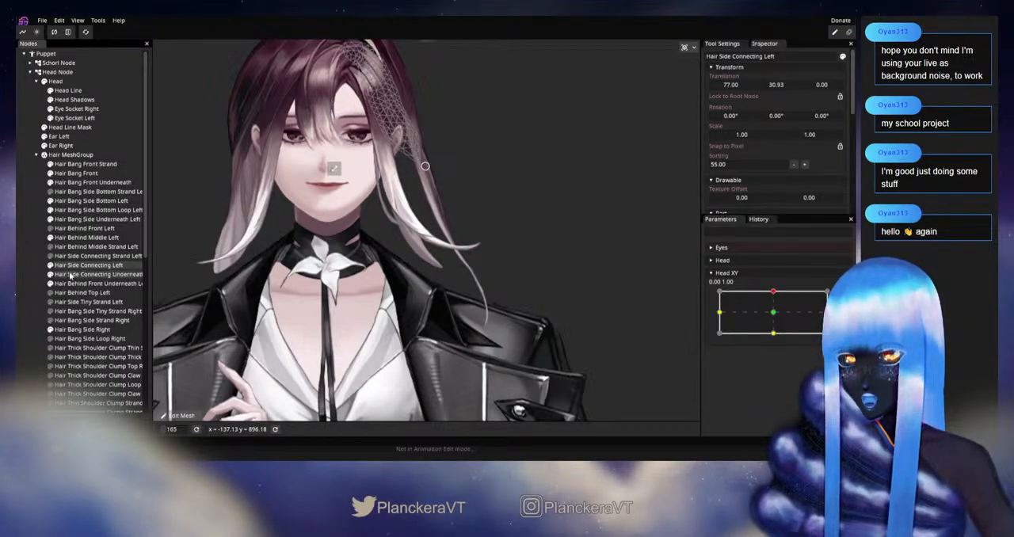
left_click(79, 237)
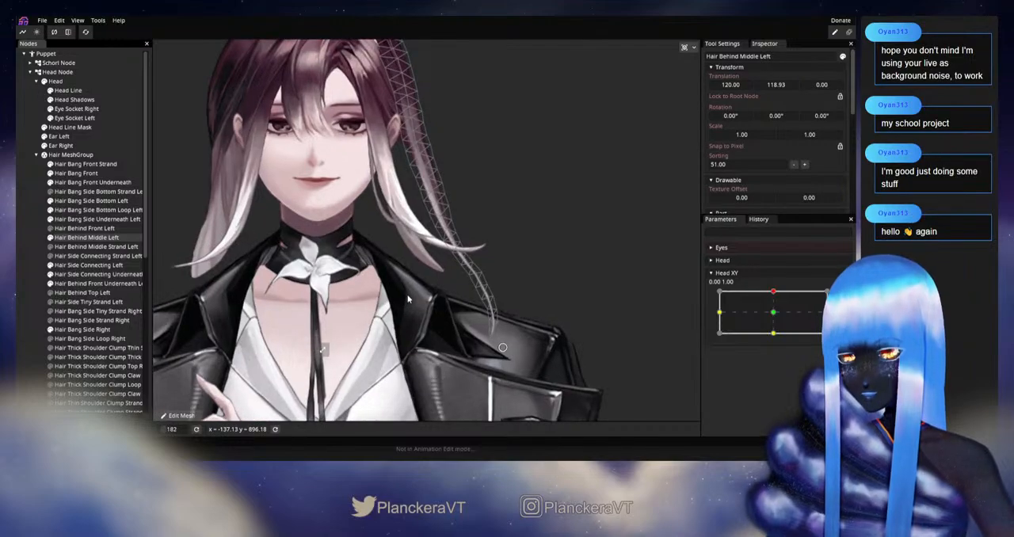
scroll(412, 321, "down", 1)
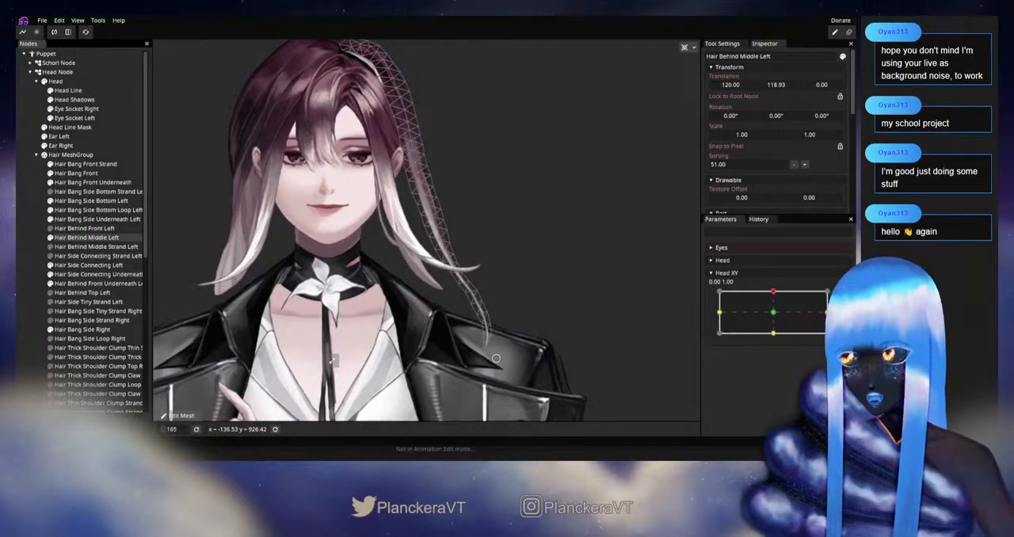
left_click(843, 296)
left_click(163, 82)
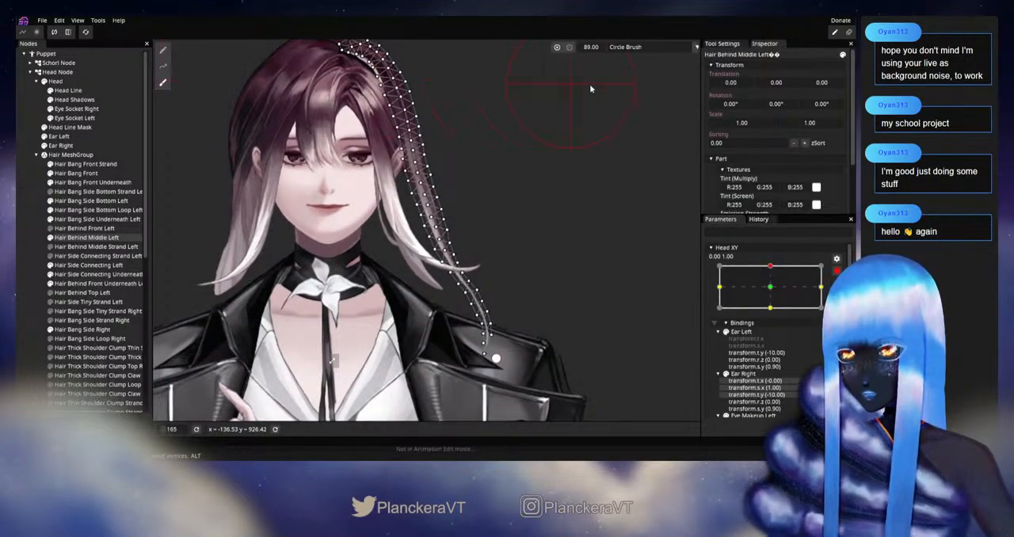
left_click(560, 47)
left_click_drag(575, 49, 592, 50)
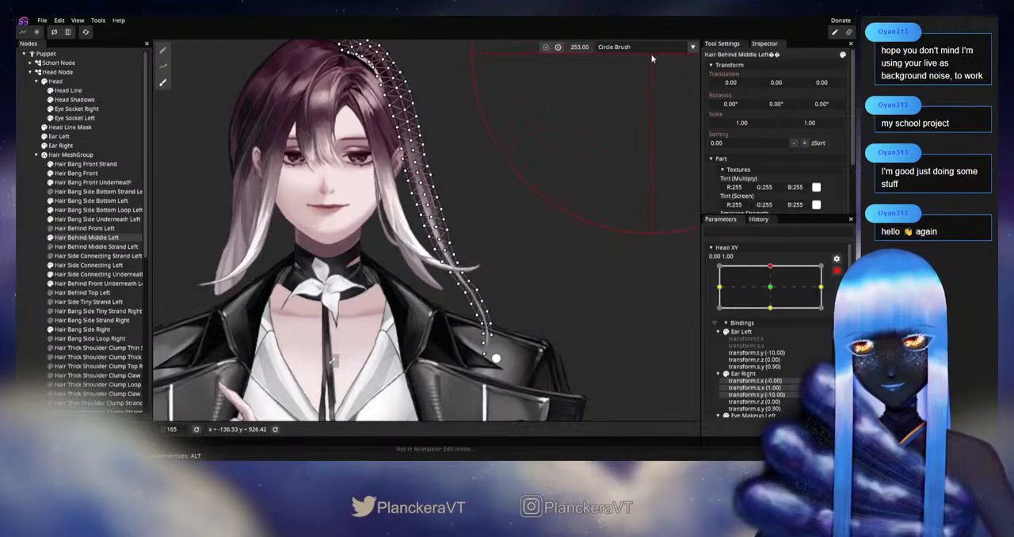
left_click_drag(651, 57, 665, 62)
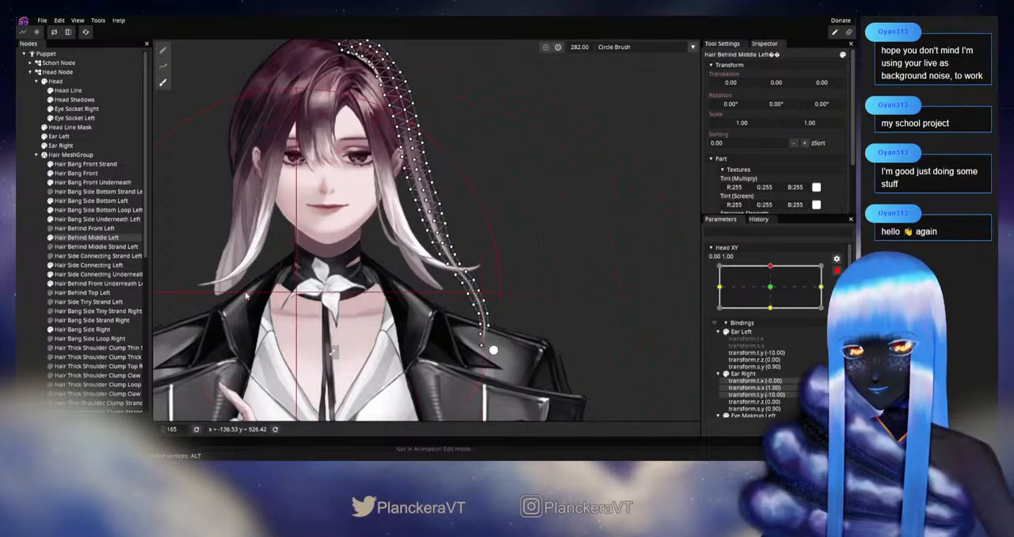
key("Escape")
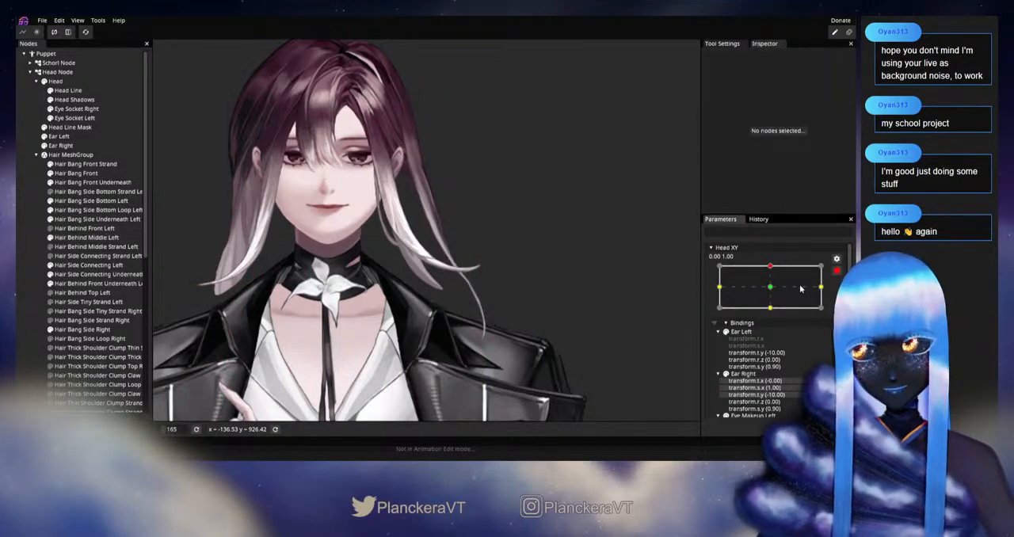
left_click(839, 272)
mouse_move(775, 291)
left_mouse_down()
mouse_move(772, 314)
mouse_move(773, 294)
left_mouse_up()
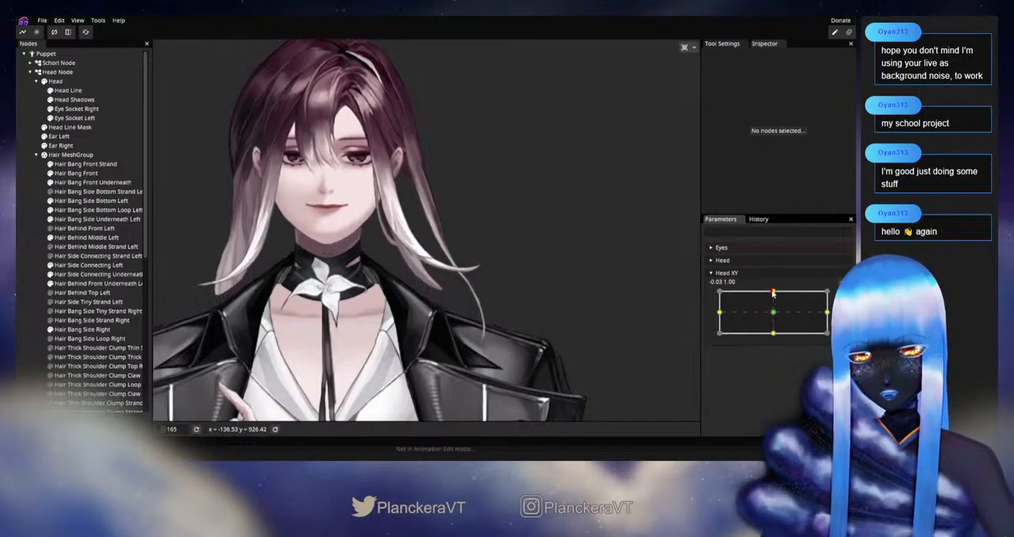
left_click(836, 296)
Adjust the Hair Behind Middle Left centre-line and inner-edge vertices around the top of the ear, check by varying Head XY, and re-arm it
scroll(549, 363, "up", 6)
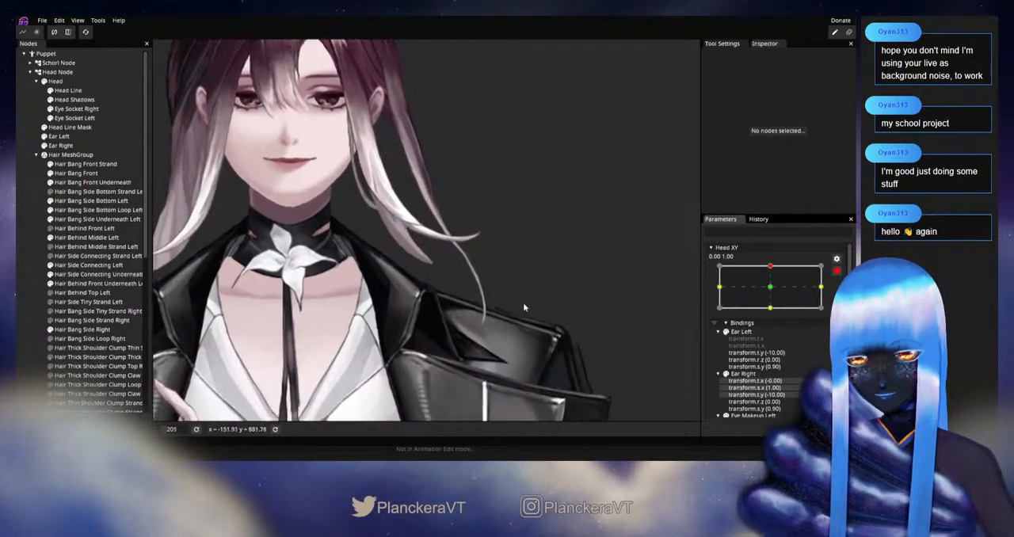
scroll(491, 323, "up", 6)
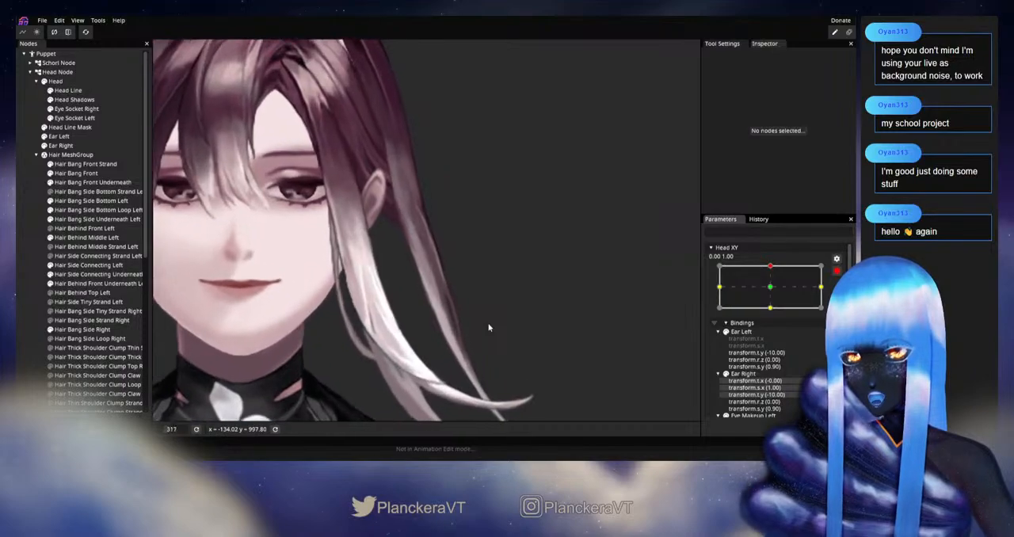
left_click(835, 272)
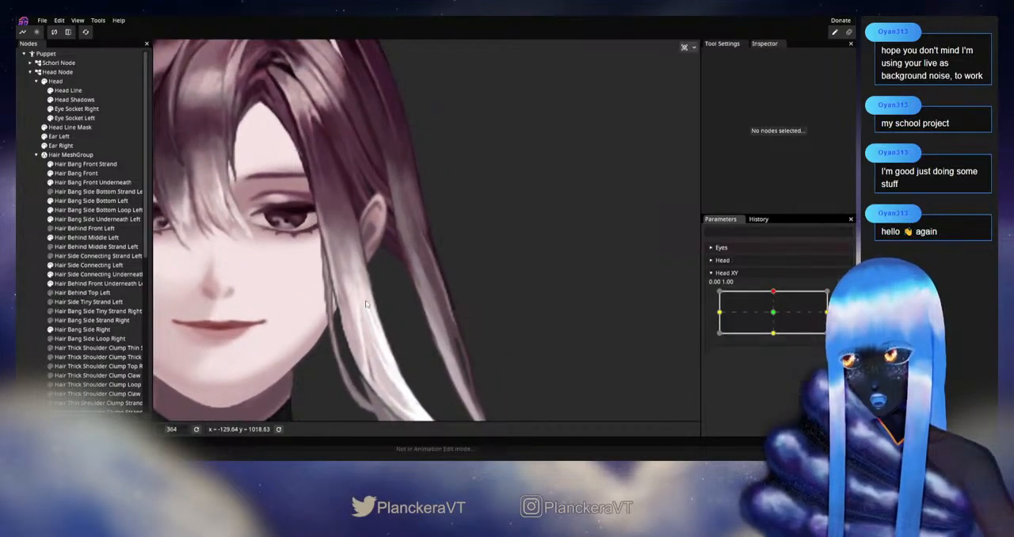
left_click(87, 238)
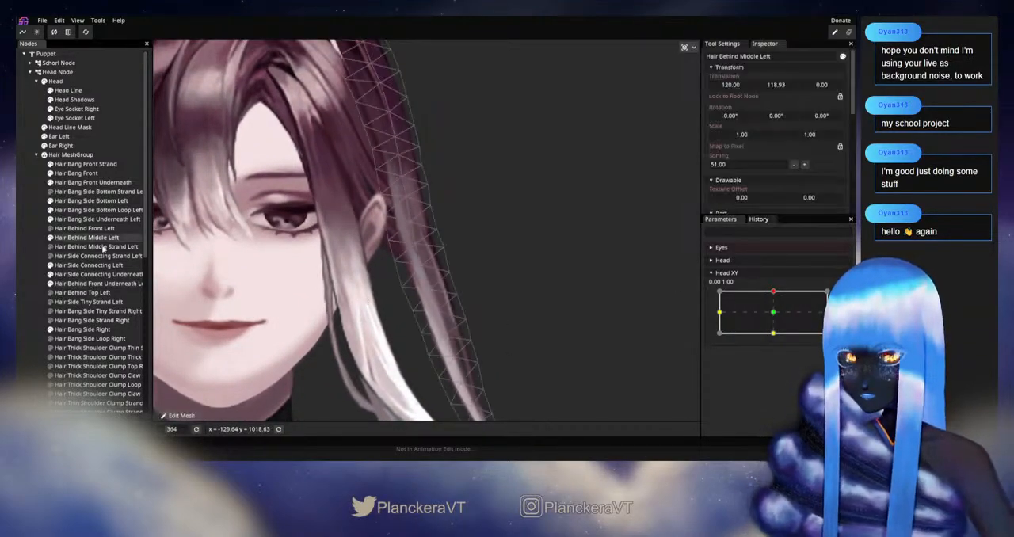
scroll(409, 283, "up", 5)
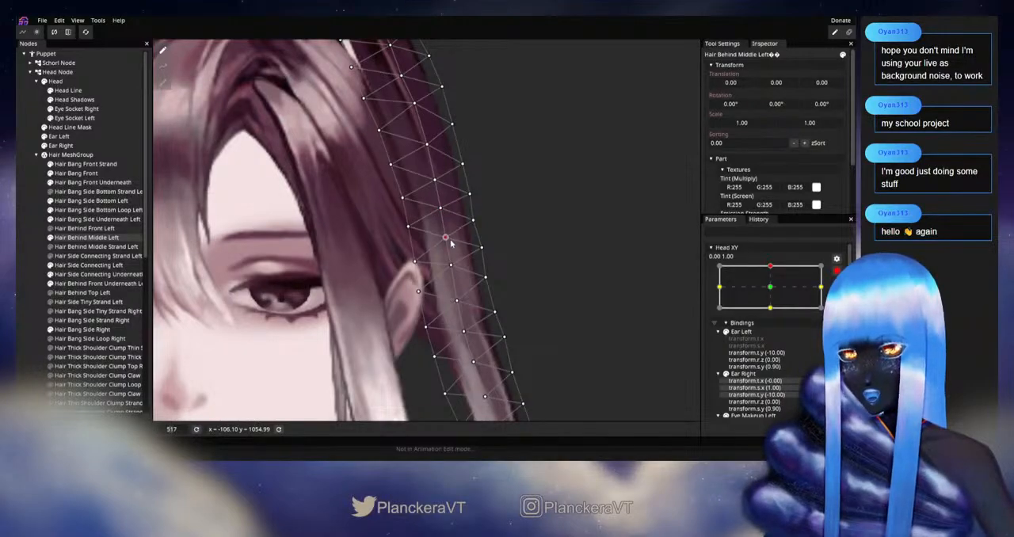
left_click_drag(410, 232, 422, 228)
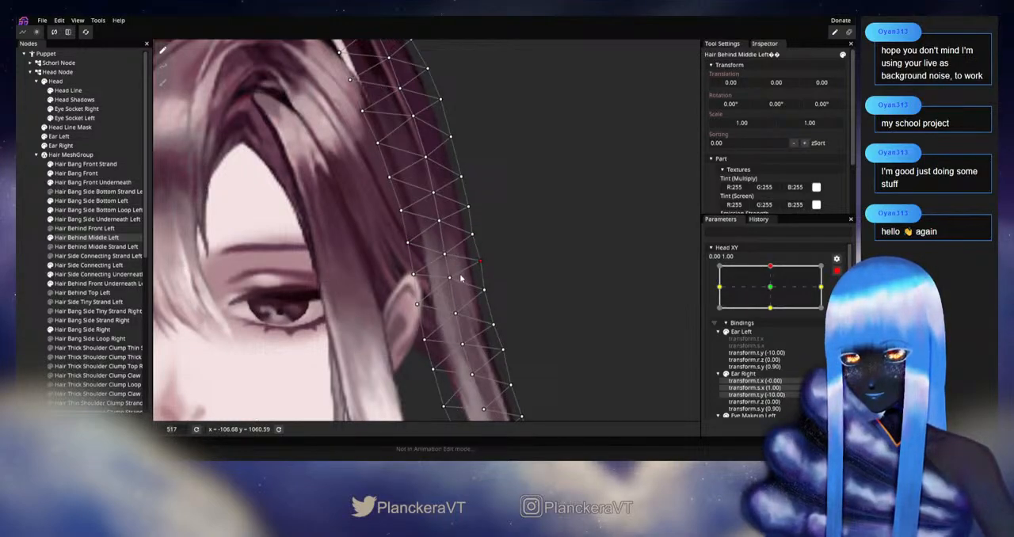
left_click(35, 257)
scroll(478, 292, "down", 2)
mouse_move(544, 300)
left_mouse_down()
mouse_move(539, 335)
mouse_move(549, 317)
left_mouse_up()
left_click(836, 271)
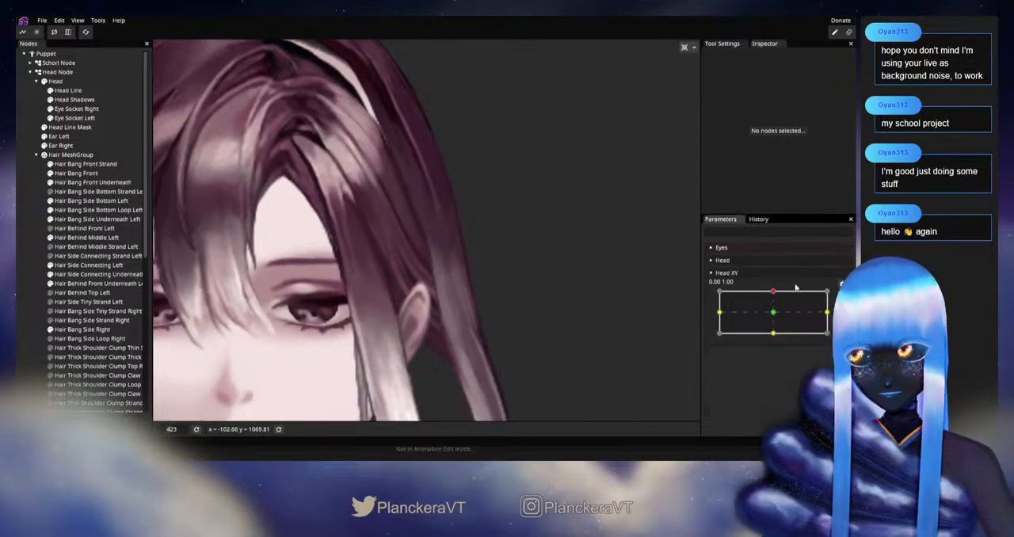
mouse_move(775, 292)
left_mouse_down()
mouse_move(774, 315)
mouse_move(774, 292)
mouse_move(784, 294)
left_mouse_up()
left_click(843, 297)
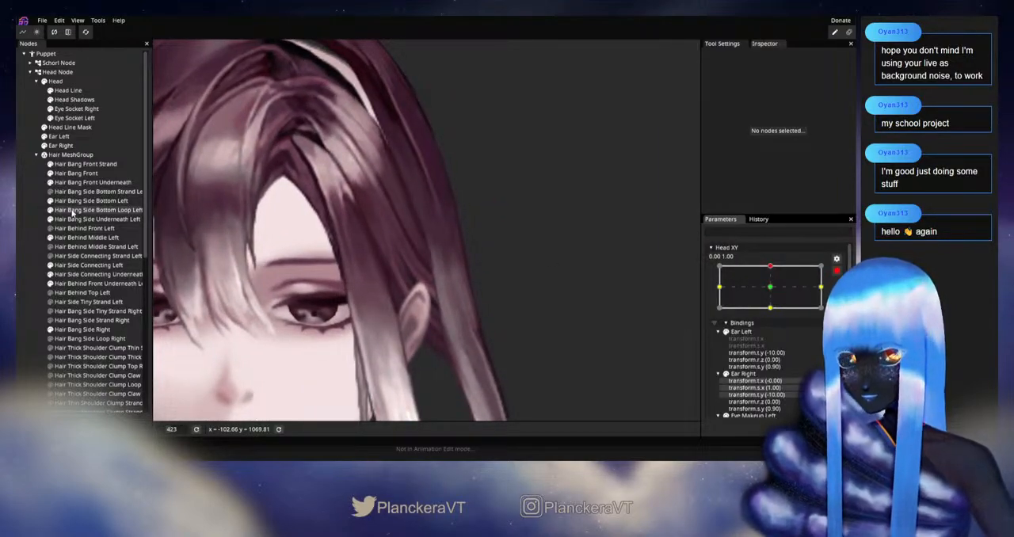
Adjust the Hair Behind Middle Left outer-edge vertex well above the ear at 0.00, 1.00, and check it by varying Head XY
left_click(79, 237)
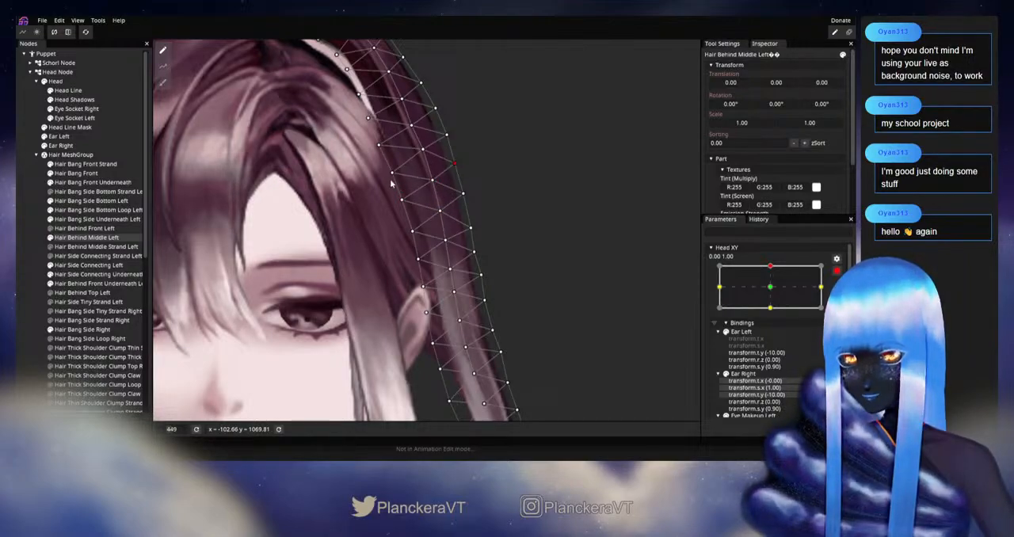
left_click(23, 252)
scroll(590, 284, "down", 5)
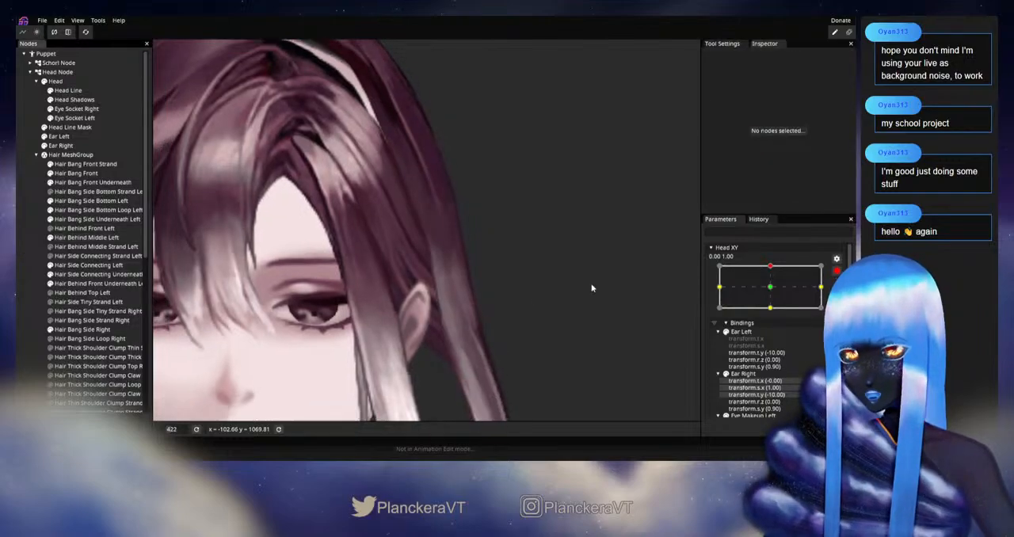
left_click_drag(543, 268, 574, 303)
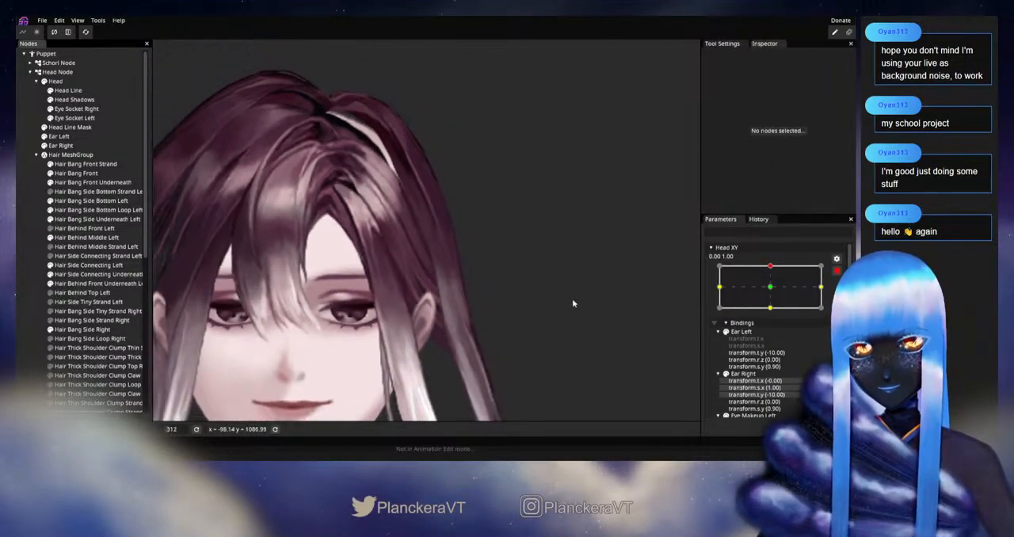
left_click(835, 272)
mouse_move(773, 291)
left_mouse_down()
mouse_move(774, 313)
mouse_move(776, 291)
left_mouse_up()
Raise the Hair Behind Middle Left centre-line vertices above the ear and the neighbouring outer-edge vertex slightly at Head XY 0.00, 1.00
scroll(537, 323, "up", 1)
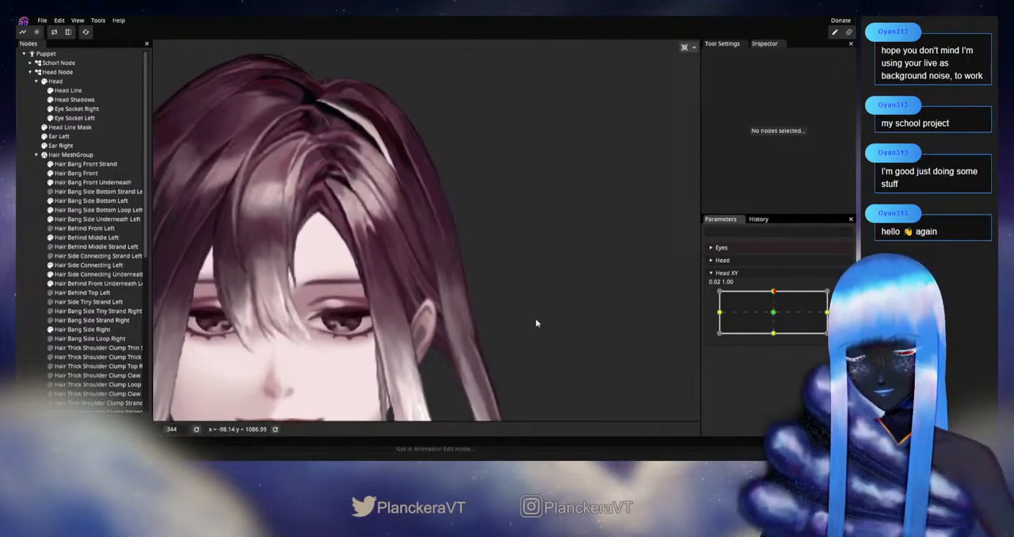
scroll(536, 323, "up", 3)
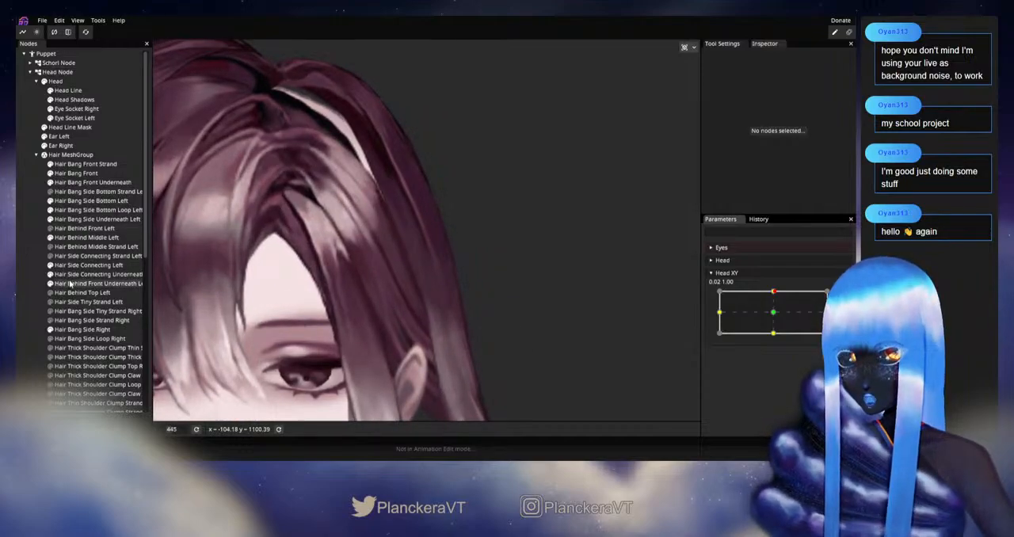
left_click(79, 237)
scroll(431, 277, "up", 2)
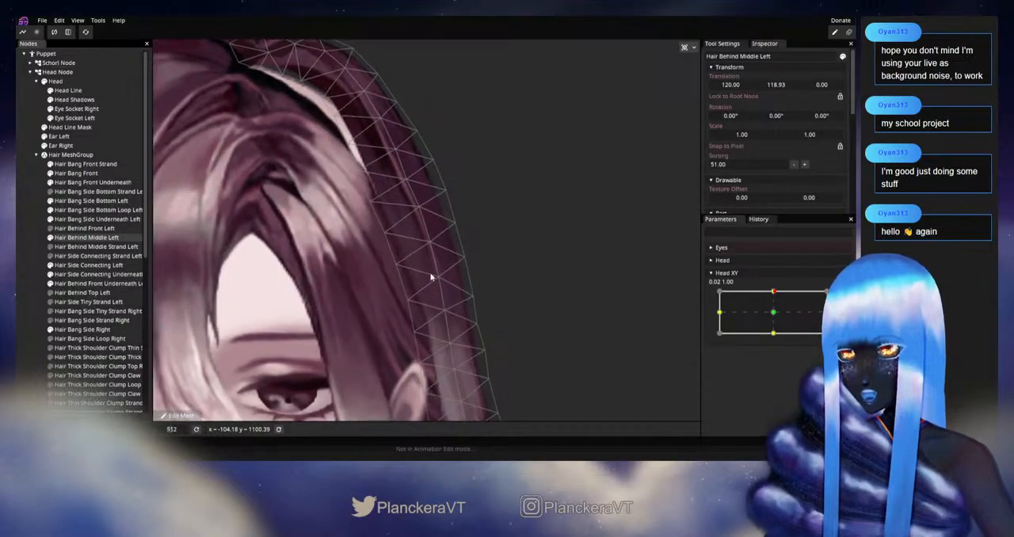
left_click(843, 295)
key("Tab")
scroll(426, 255, "up", 1)
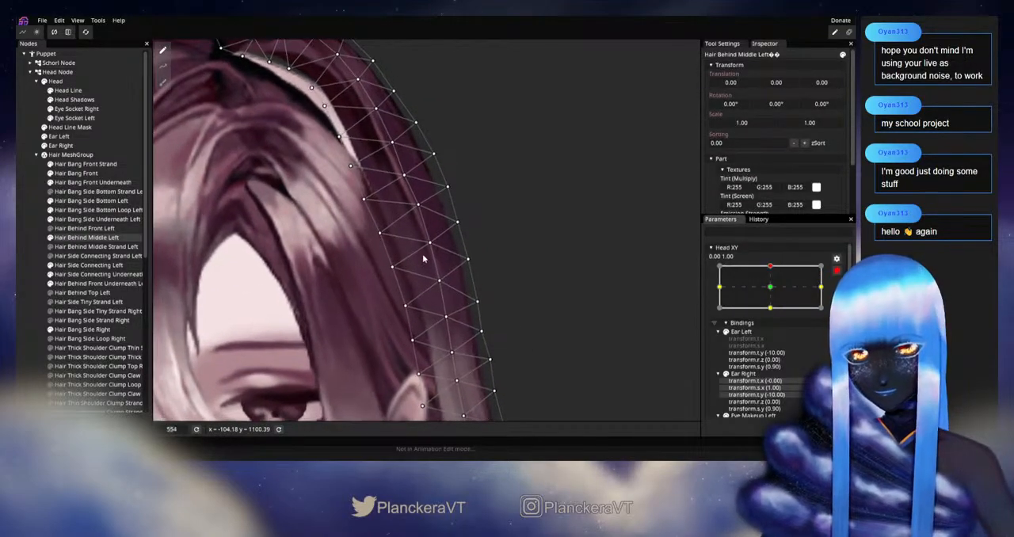
left_click_drag(430, 244, 429, 240)
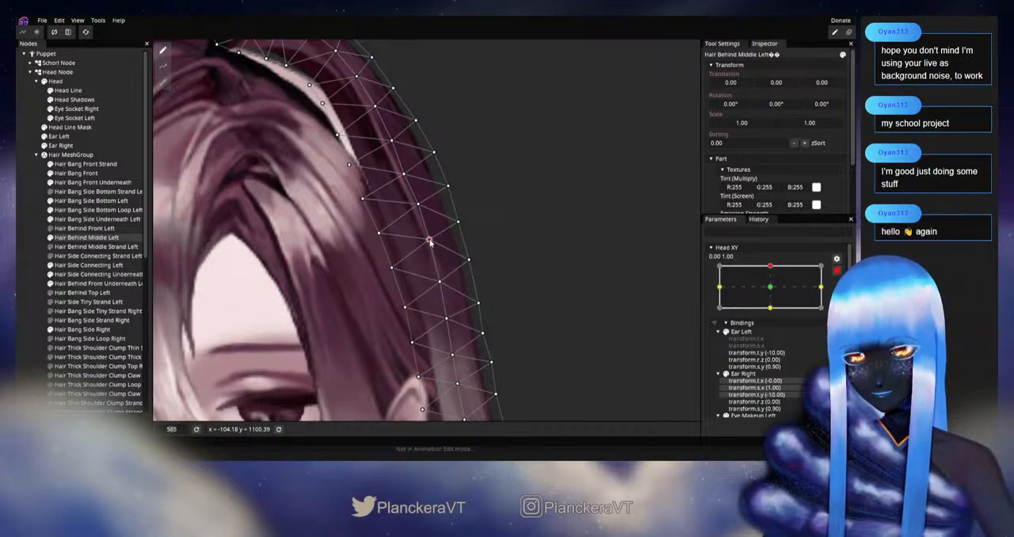
left_click_drag(417, 207, 446, 186)
left_click(404, 173)
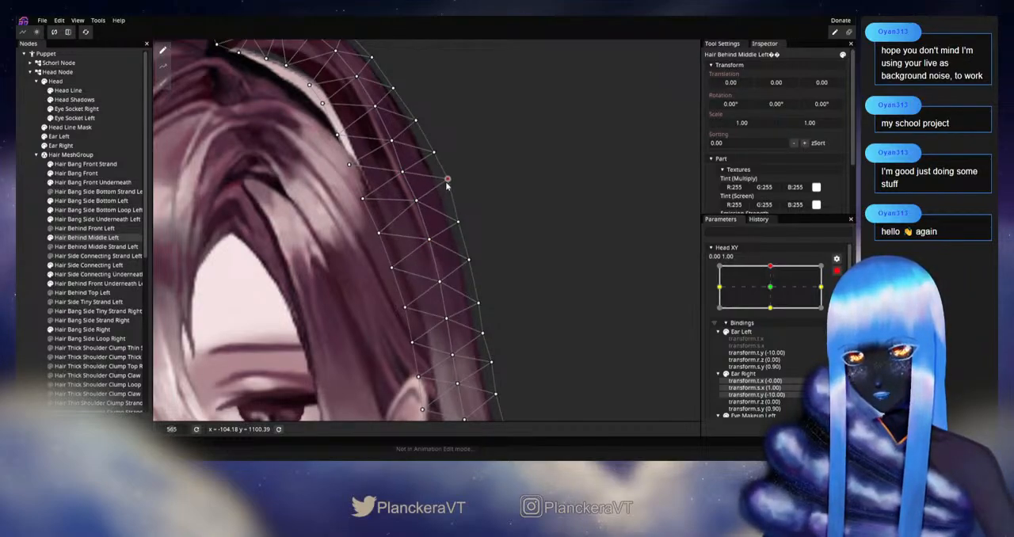
Raise the next outer-edge vertex down, nudge the two inner-edge vertices opposite it, and disarm Head XY
left_click_drag(459, 227, 457, 219)
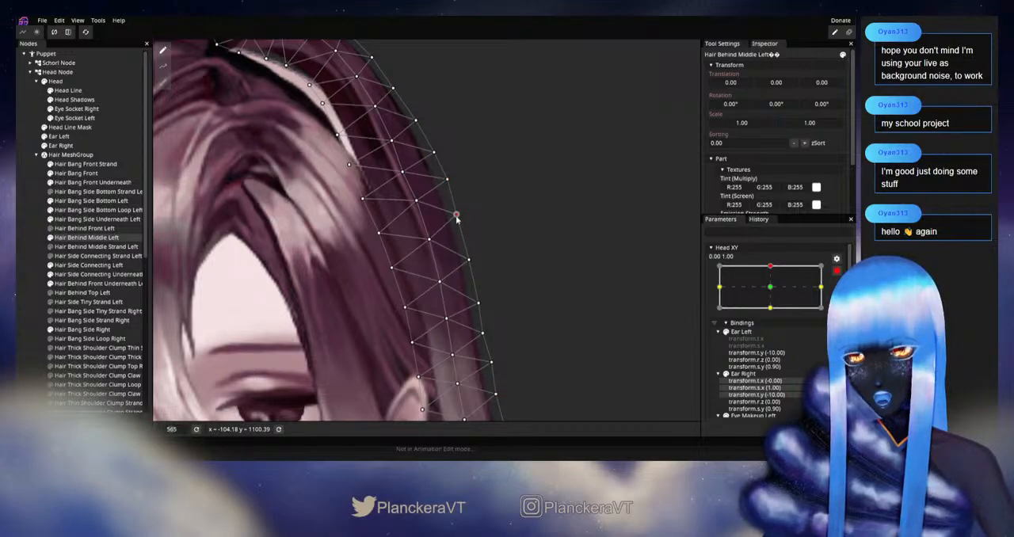
left_click_drag(381, 233, 364, 196)
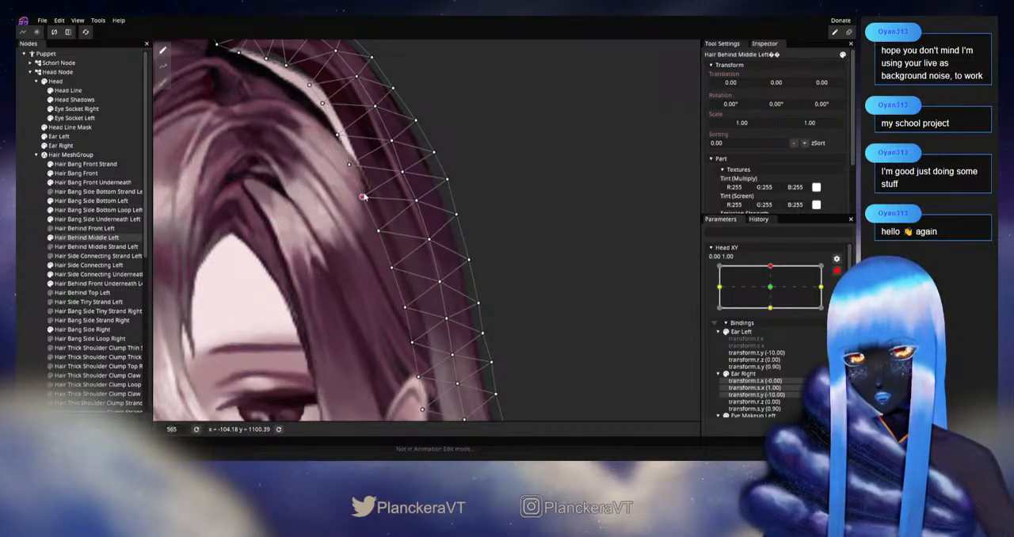
left_click(34, 269)
scroll(551, 293, "down", 6)
scroll(553, 294, "down", 4)
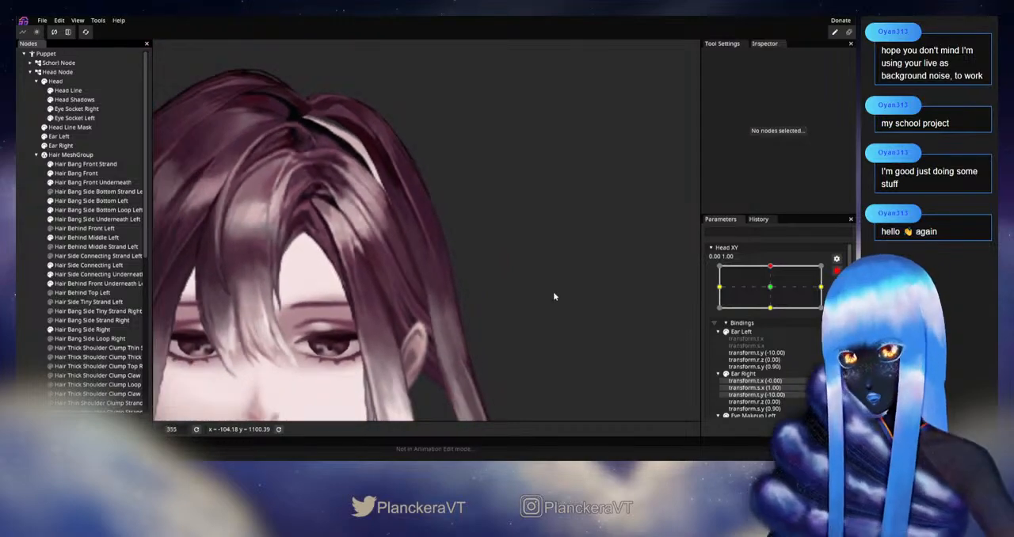
left_click(837, 271)
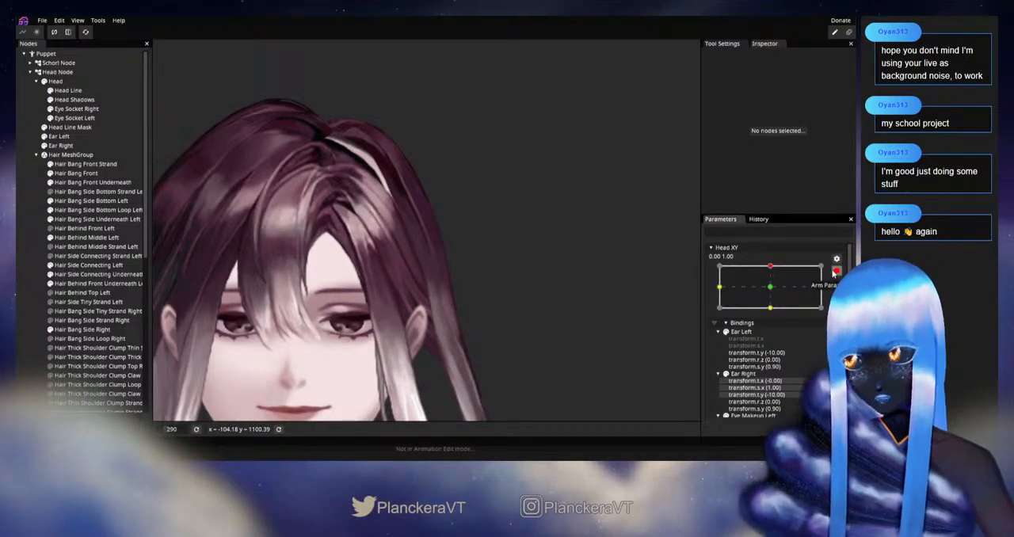
Check the hair by varying Head XY, re-arm it at 0.00, 1.00, and raise the Hair Behind Middle Left outer-edge vertex above the ear slightly
mouse_move(773, 293)
left_mouse_down()
mouse_move(775, 315)
mouse_move(774, 292)
left_mouse_up()
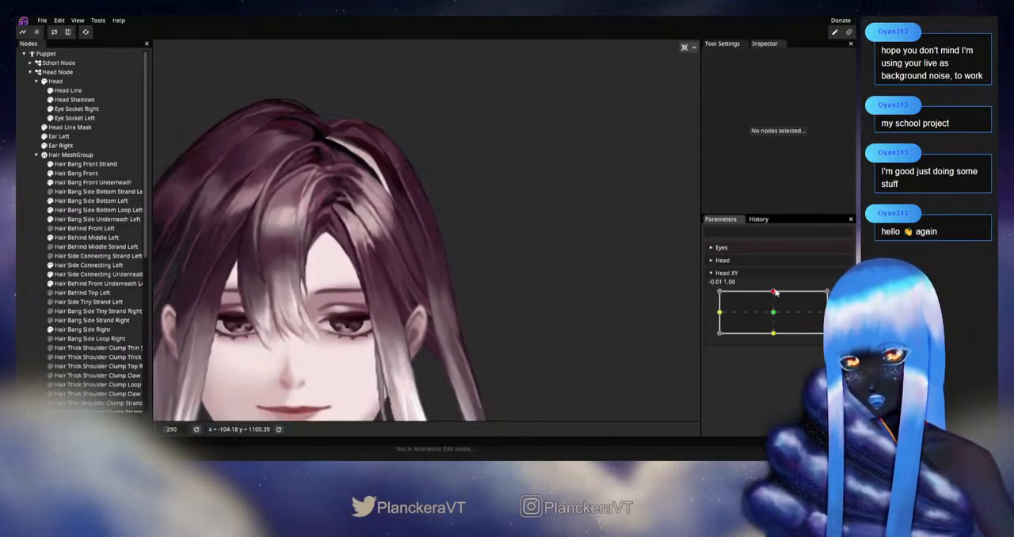
scroll(476, 290, "up", 5)
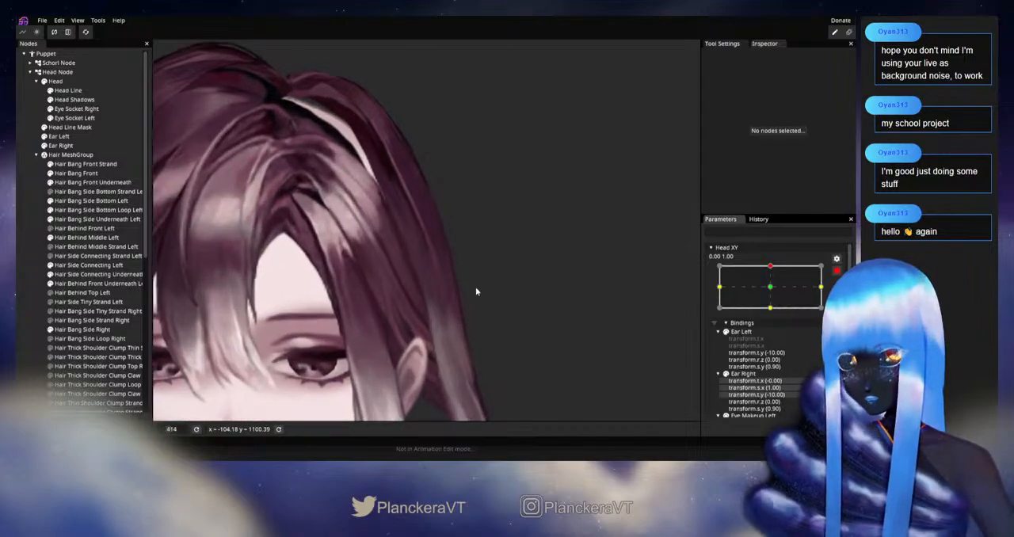
left_click(103, 237)
scroll(466, 255, "up", 2)
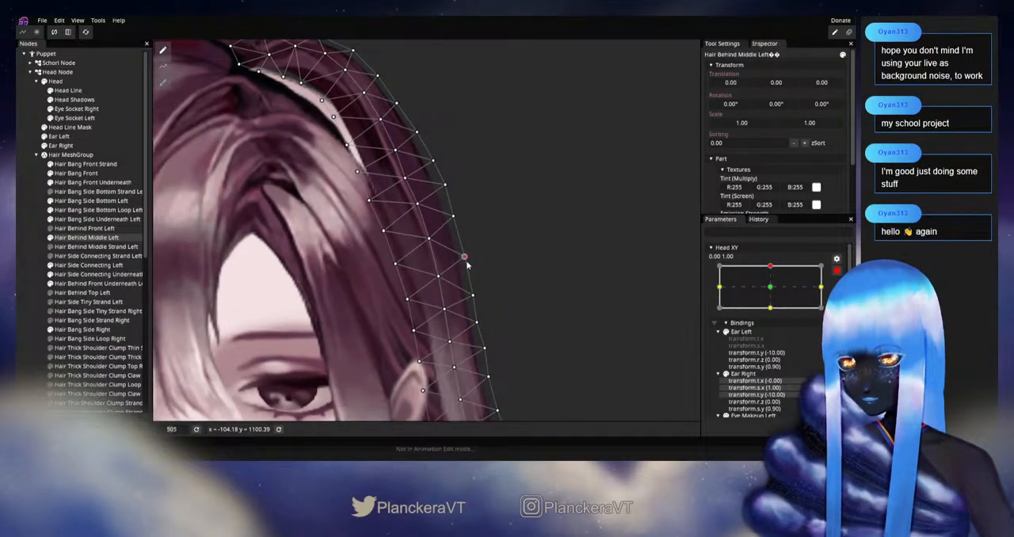
left_click_drag(465, 260, 466, 253)
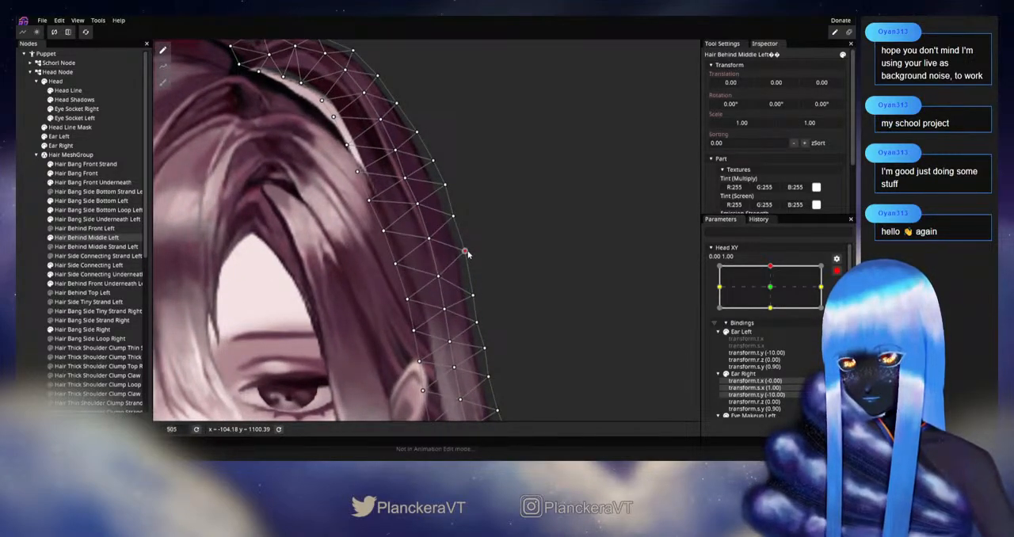
Raise the two centre-line vertices well above the ear and the adjacent outer-edge and inner-edge vertices slightly to match
left_click(441, 276)
left_click_drag(430, 240, 445, 183)
left_click_drag(429, 236, 428, 233)
left_click_drag(434, 268, 396, 264)
left_click(429, 234)
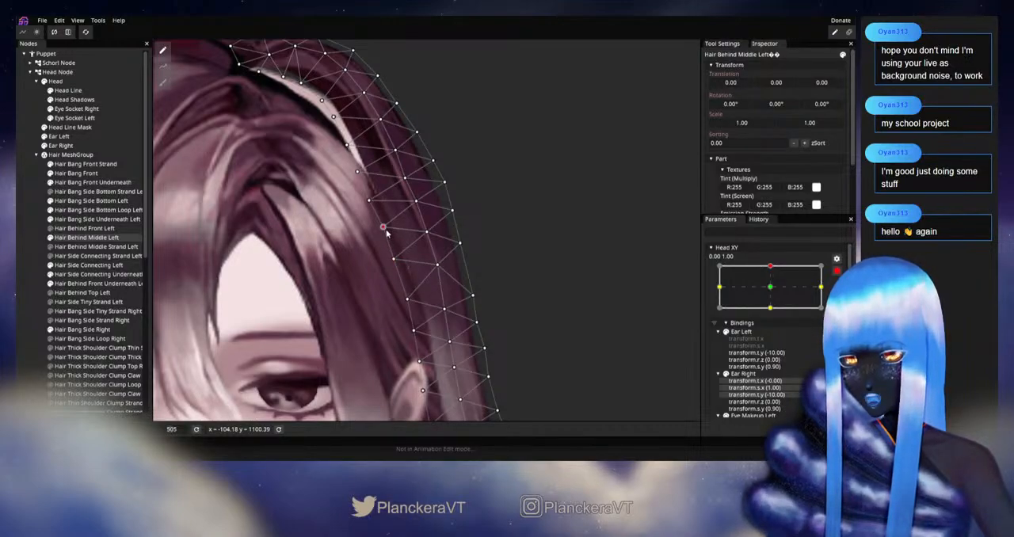
left_click_drag(376, 209, 376, 204)
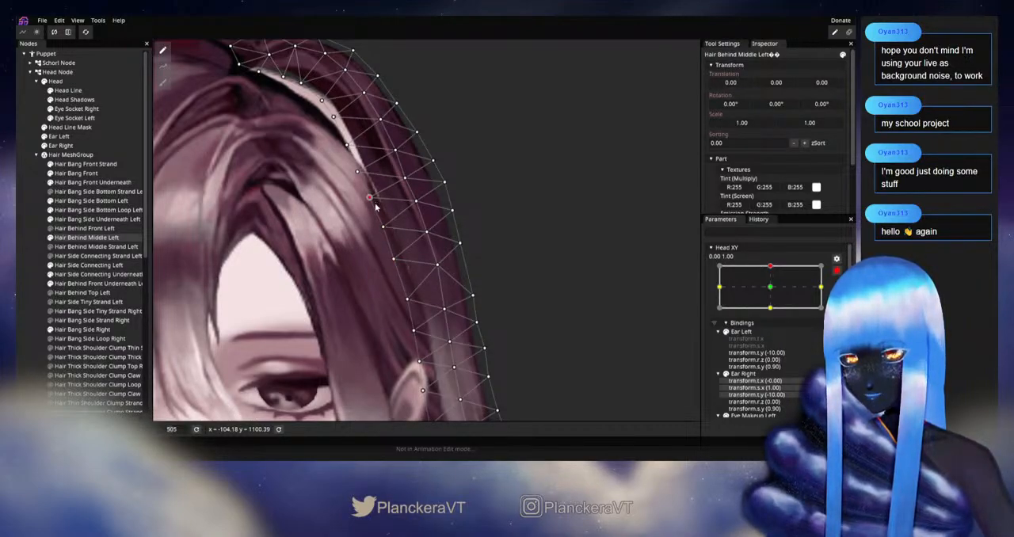
Deselect the hair part, save the puppet, check the deformation by varying Head XY, and re-arm it at 0.00, 1.00
scroll(386, 238, "down", 1)
scroll(331, 246, "down", 1)
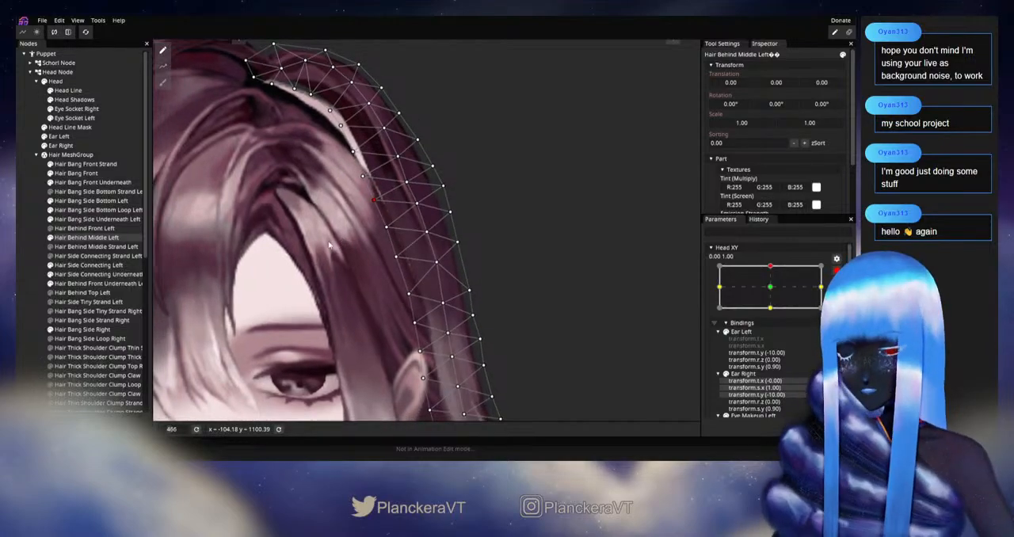
left_click(32, 220)
key("ctrl+s")
scroll(481, 285, "down", 5)
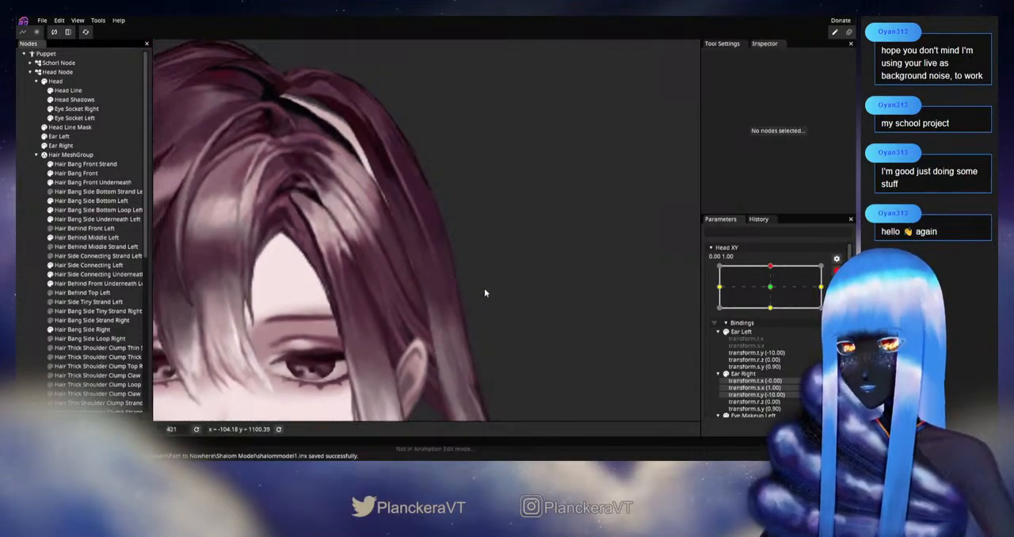
scroll(483, 278, "down", 4)
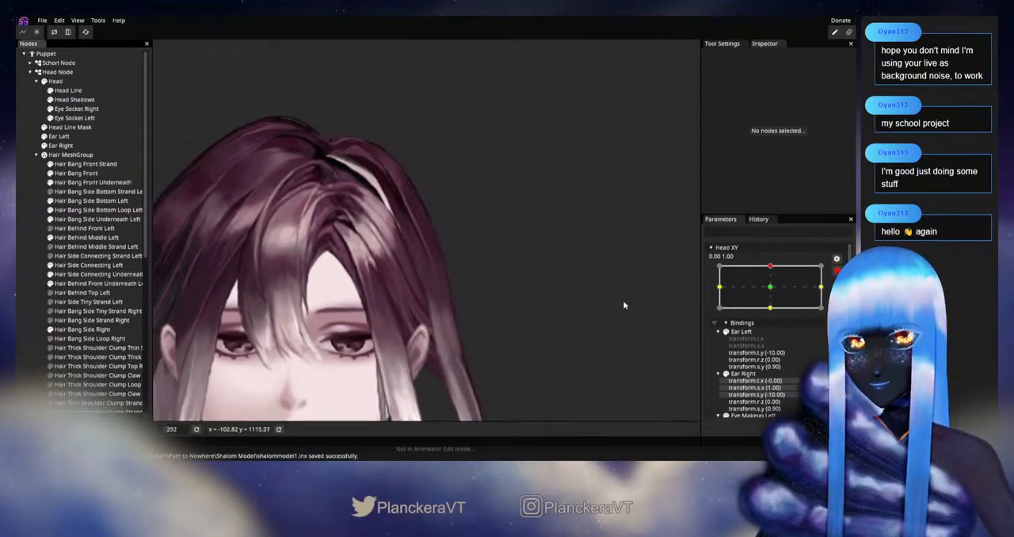
scroll(773, 301, "up", 1)
mouse_move(773, 291)
left_mouse_down()
mouse_move(774, 317)
mouse_move(772, 291)
left_mouse_up()
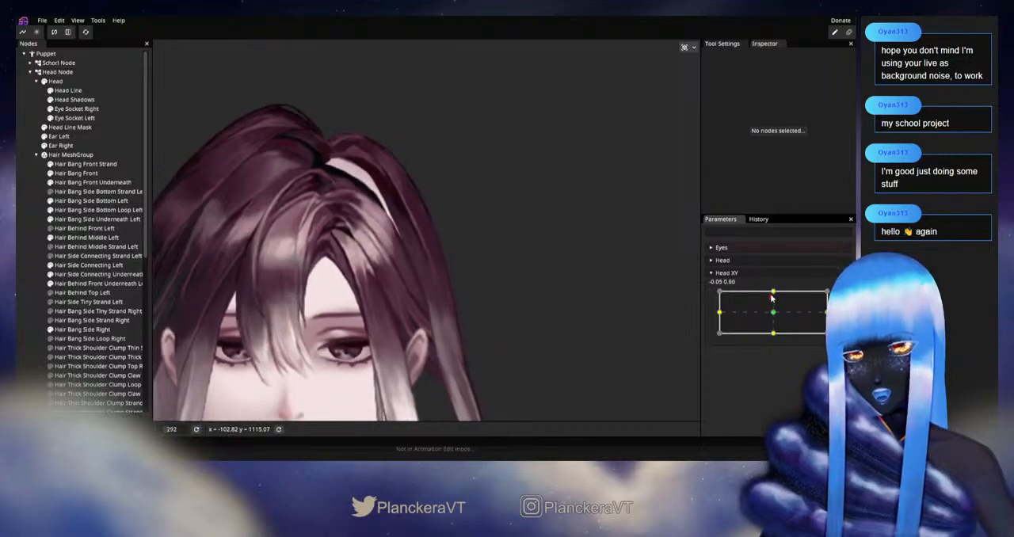
Lower the Hair Behind Middle Left centre-line vertices above the ear slightly and fine-tune the outer-edge and inner-edge vertices beside them
scroll(409, 320, "up", 3)
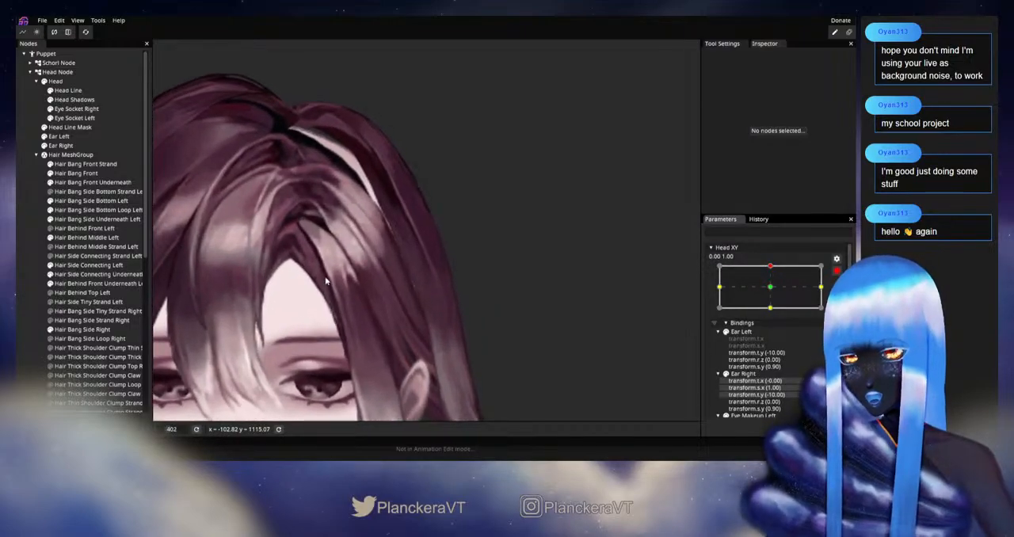
left_click(86, 237)
scroll(479, 316, "up", 1)
scroll(480, 315, "up", 3)
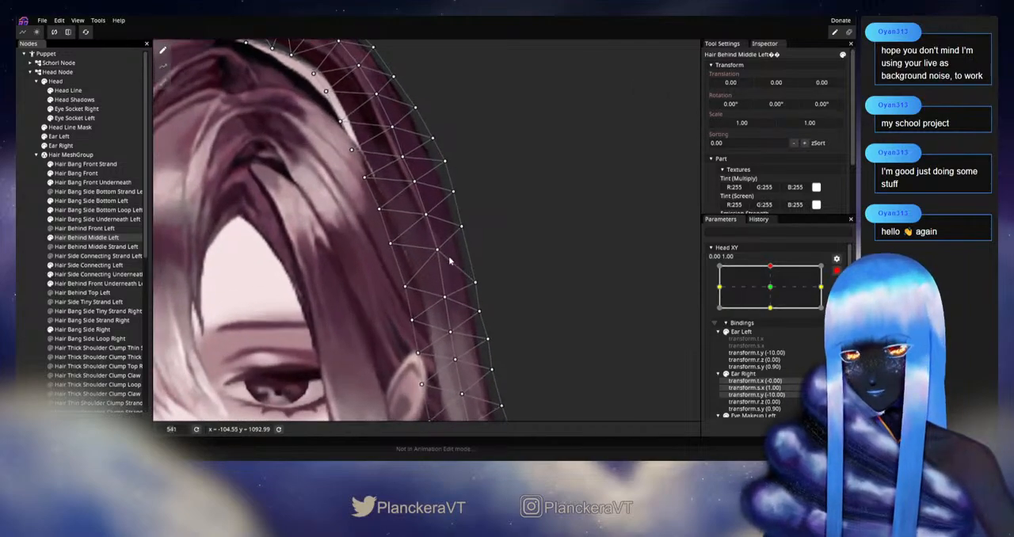
left_click(438, 251)
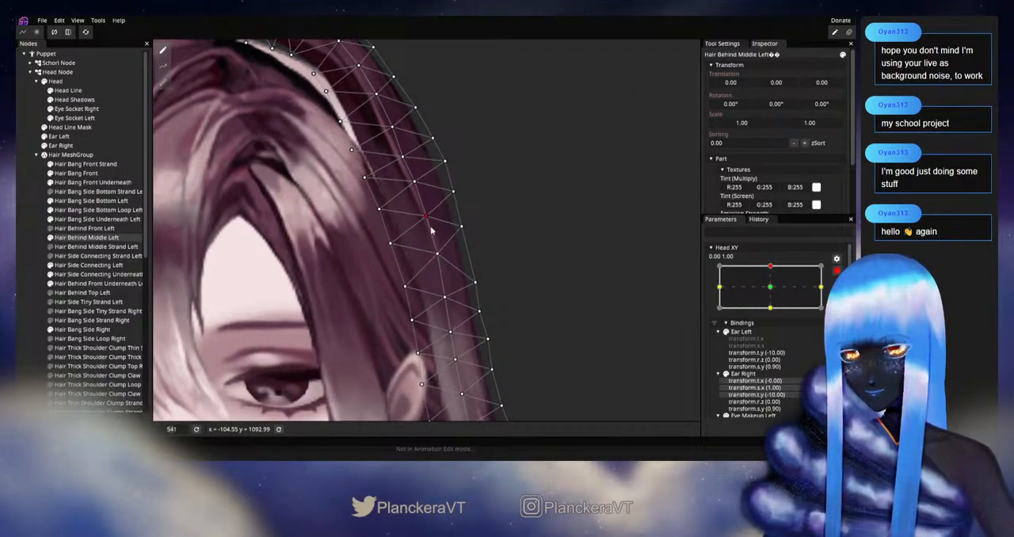
left_click_drag(462, 233, 473, 246)
left_click_drag(417, 222, 457, 226)
left_click(380, 242)
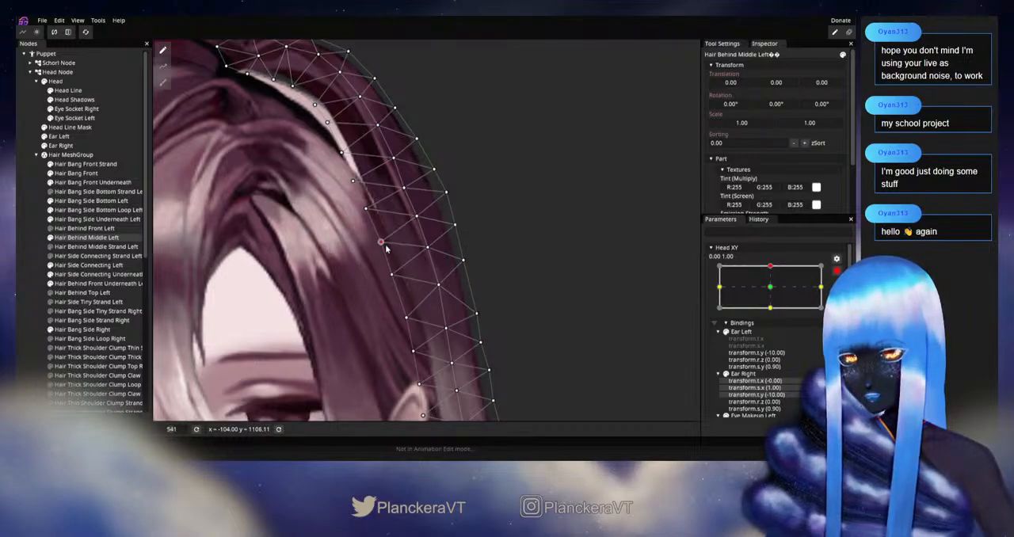
Deselect the hair part, check its movement by varying Head XY around the upward keypoint, and re-arm the parameter
left_click(505, 292)
scroll(521, 291, "down", 5)
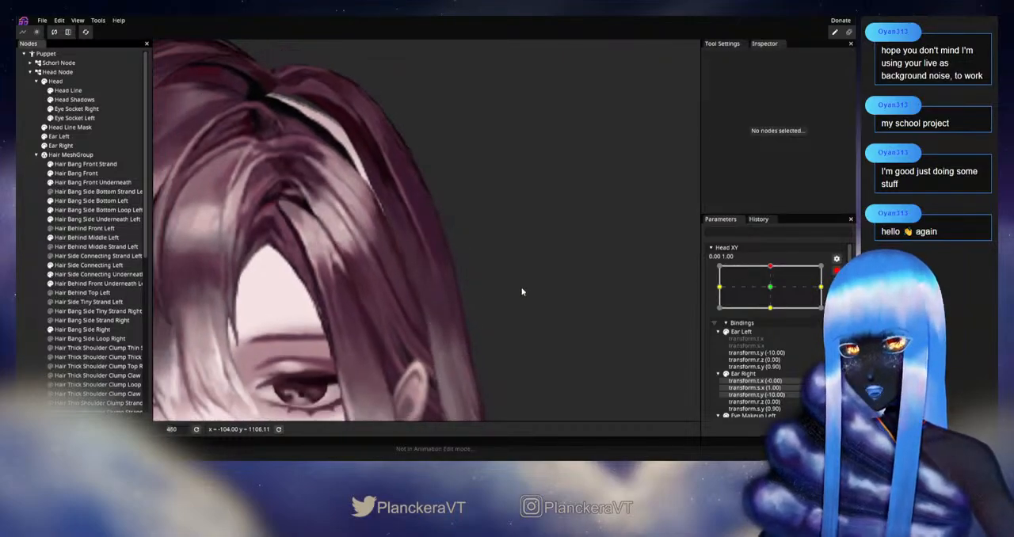
left_click(838, 271)
mouse_move(774, 292)
left_mouse_down()
mouse_move(772, 313)
mouse_move(770, 293)
left_mouse_up()
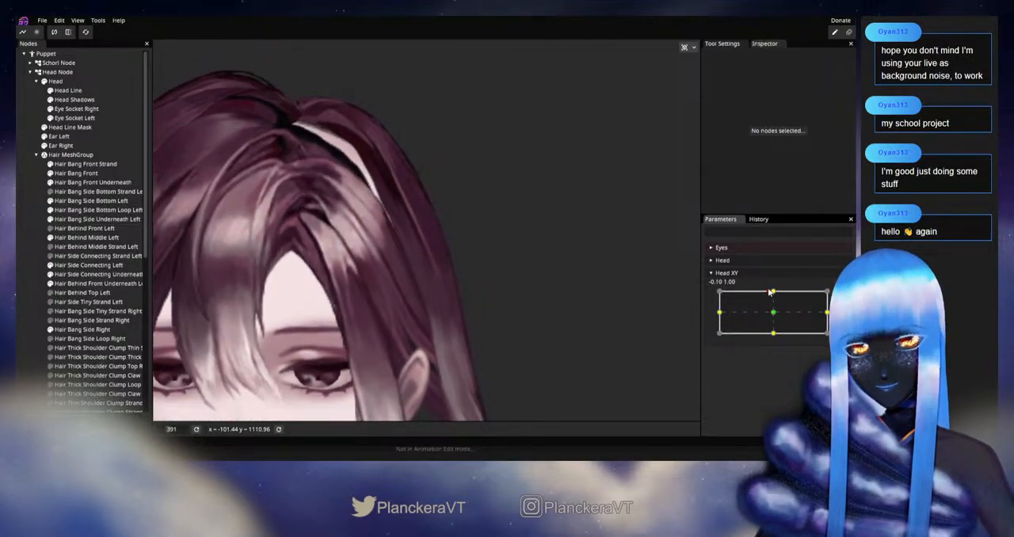
left_click(842, 296)
Adjust the Hair Behind Middle Left outer-edge vertices along the upper side curve below the crown, and deselect the part
scroll(401, 253, "up", 1)
left_click_drag(400, 254, 404, 310)
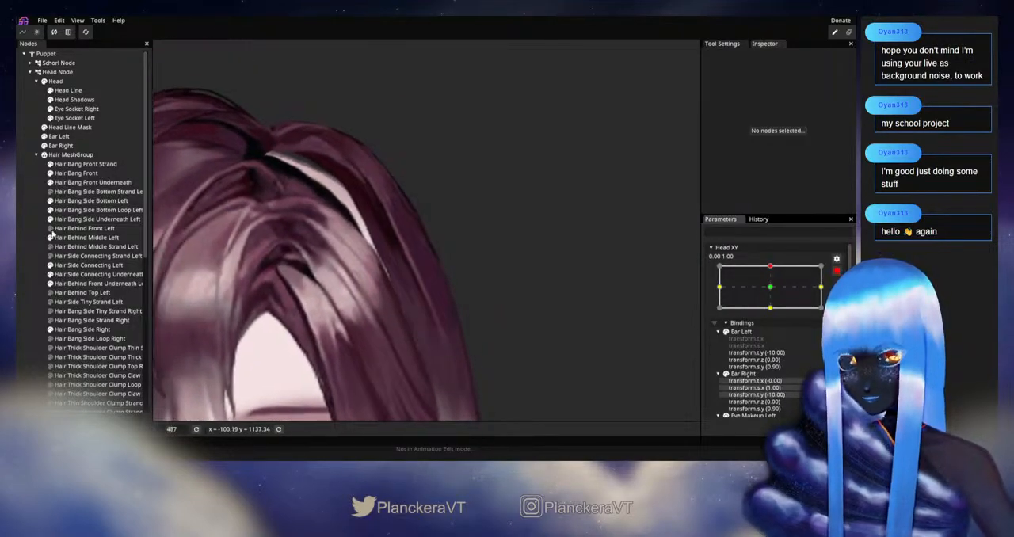
left_click(73, 266)
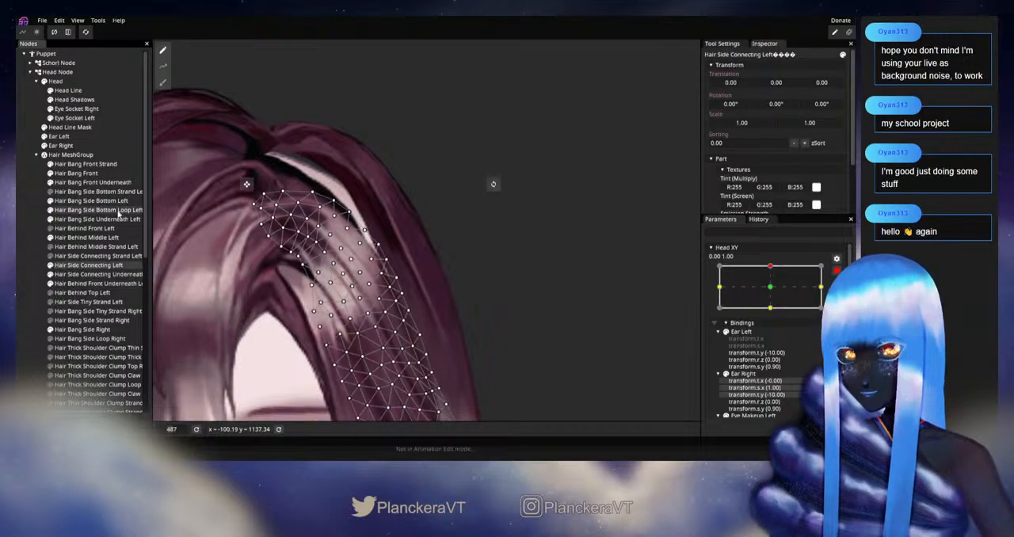
left_click(91, 238)
scroll(400, 231, "up", 1)
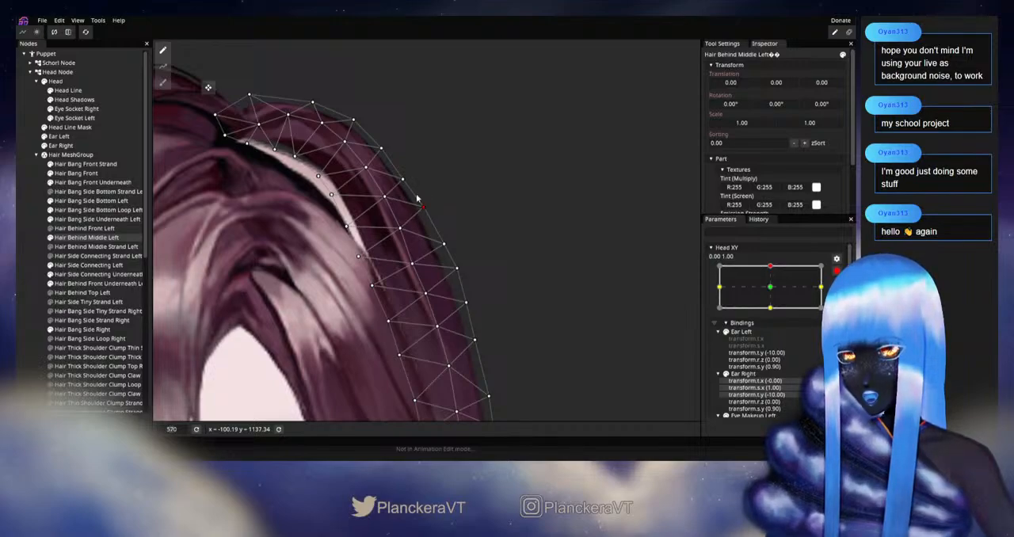
scroll(449, 229, "down", 4)
left_click(33, 240)
Check the smoothed upper curve by varying Head XY, and re-arm it at 0.00, 1.00
scroll(458, 258, "down", 9)
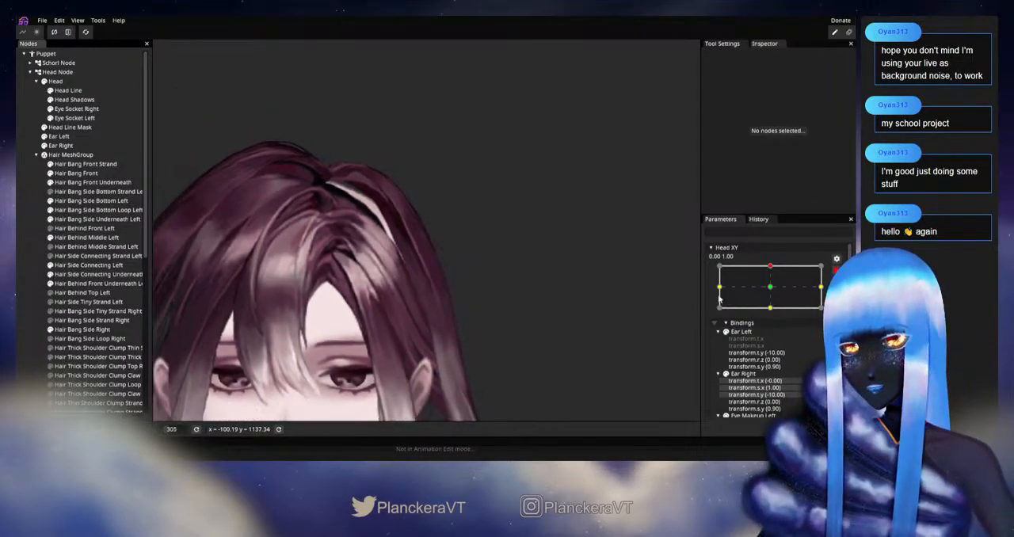
left_click(836, 272)
mouse_move(774, 291)
left_mouse_down()
mouse_move(773, 317)
mouse_move(769, 294)
left_mouse_up()
left_click(843, 297)
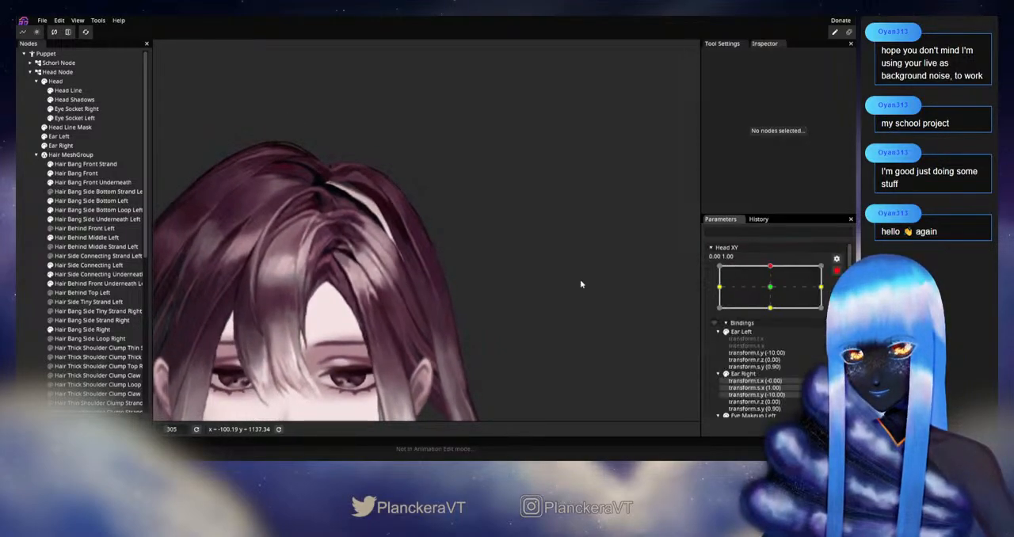
Fine-tune the two neighbouring Hair Behind Middle Left outer-edge vertices midway along the upper side curve, and deselect the part
scroll(432, 272, "up", 5)
left_click_drag(433, 271, 424, 313)
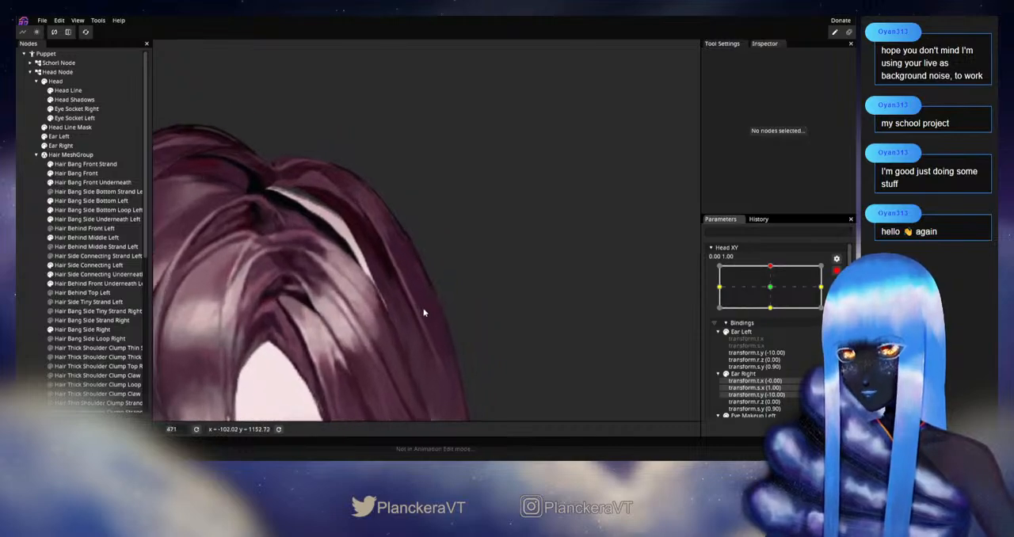
left_click(86, 237)
scroll(373, 254, "up", 2)
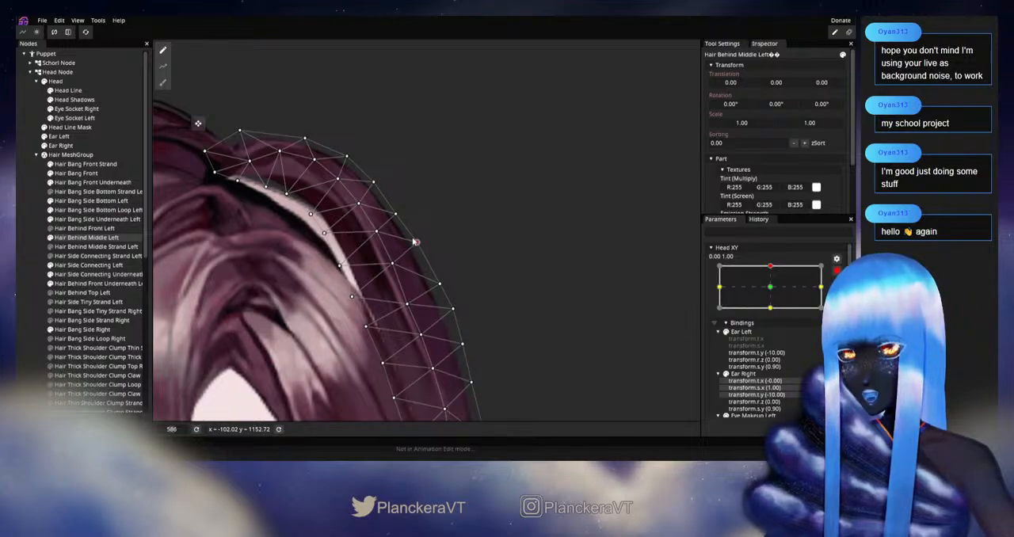
scroll(422, 227, "down", 2)
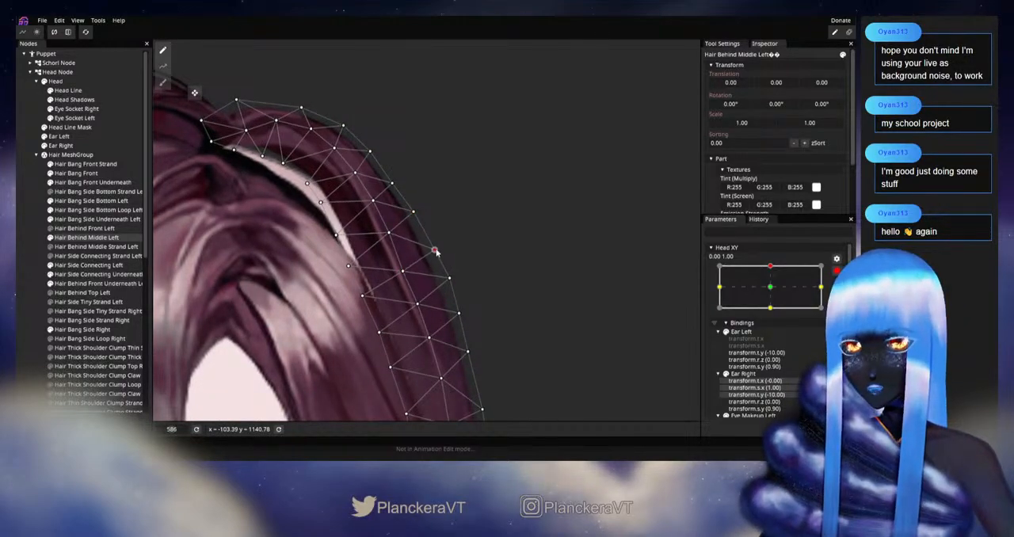
left_click(37, 278)
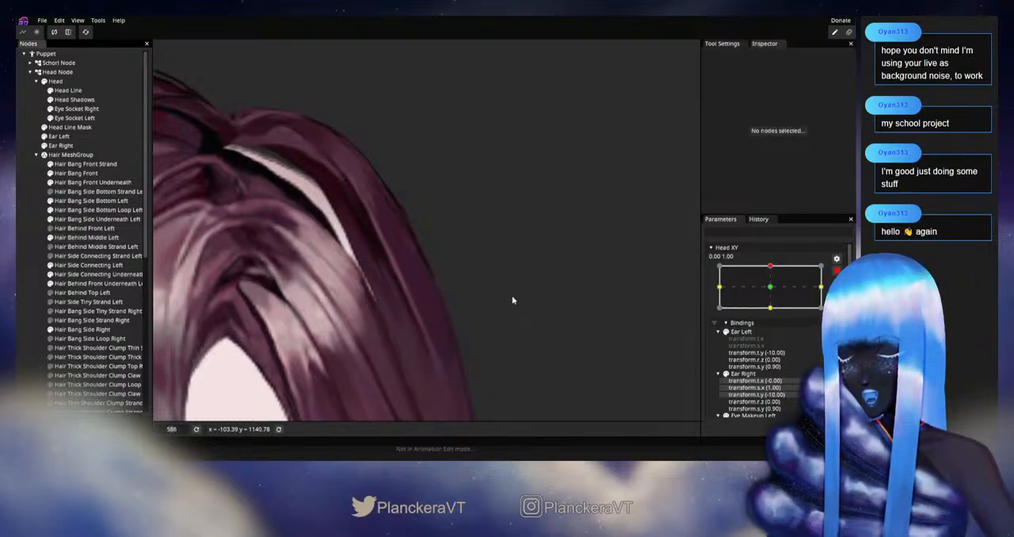
Check the whole head's hair outline by varying Head XY around the upward keypoint, and re-arm the parameter
scroll(512, 301, "down", 5)
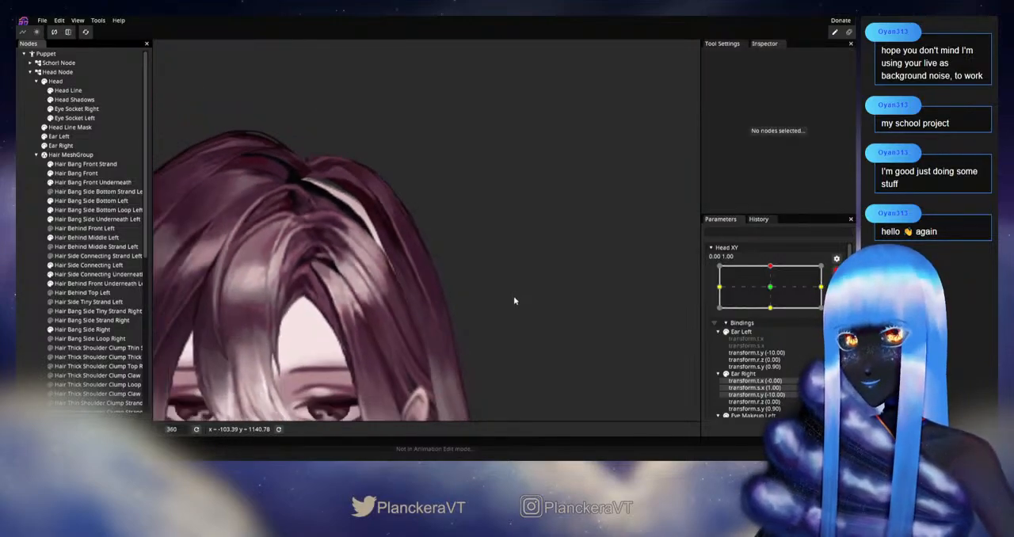
scroll(513, 300, "down", 4)
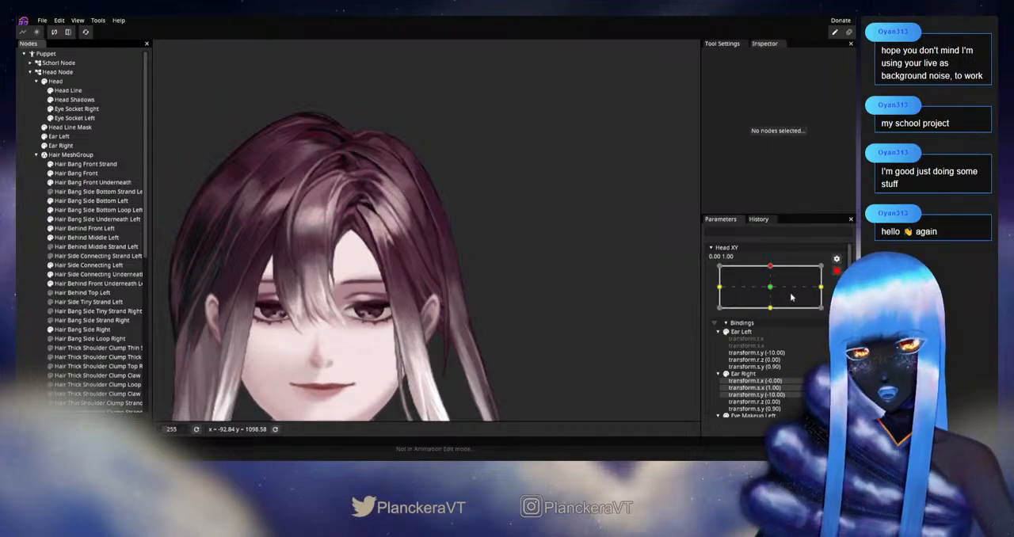
left_click(834, 272)
mouse_move(775, 291)
left_mouse_down()
mouse_move(773, 317)
mouse_move(780, 292)
left_mouse_up()
left_click(843, 297)
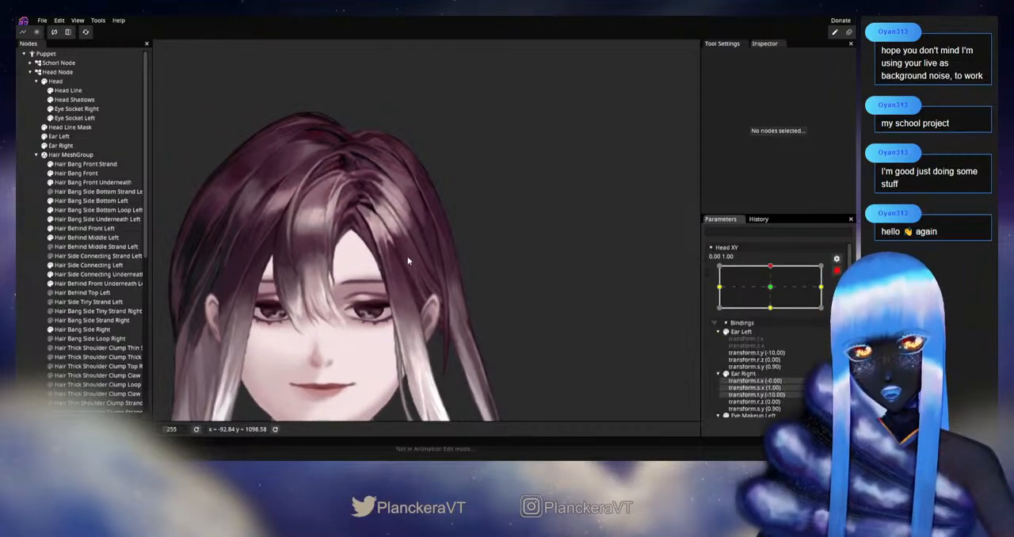
Refine the Hair Behind Middle Left outer-edge vertices on the upper curve and the inner-edge vertex opposite them, and deselect the part
scroll(407, 256, "up", 7)
left_click_drag(413, 261, 414, 307)
scroll(415, 306, "up", 5)
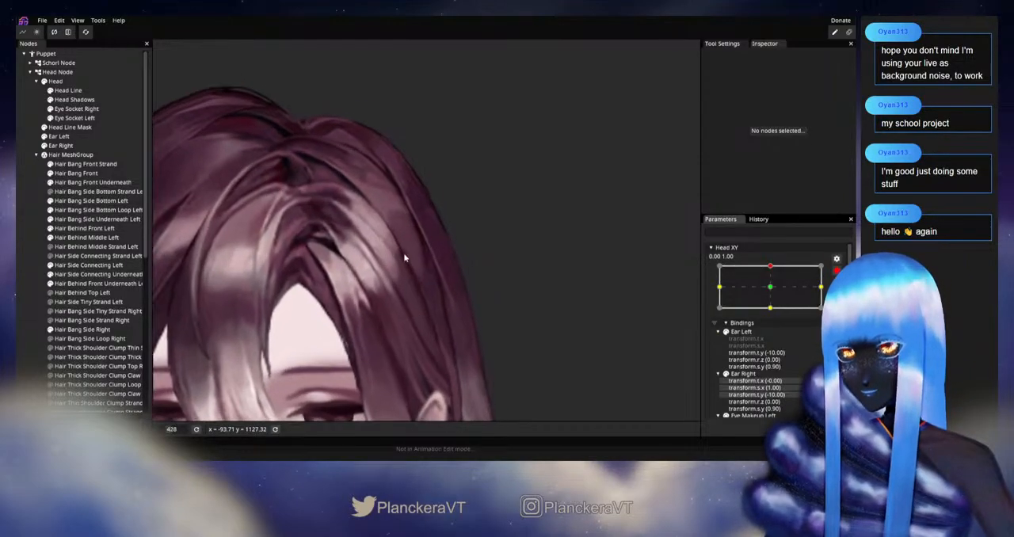
left_click_drag(406, 259, 389, 314)
left_click(87, 238)
scroll(396, 266, "up", 3)
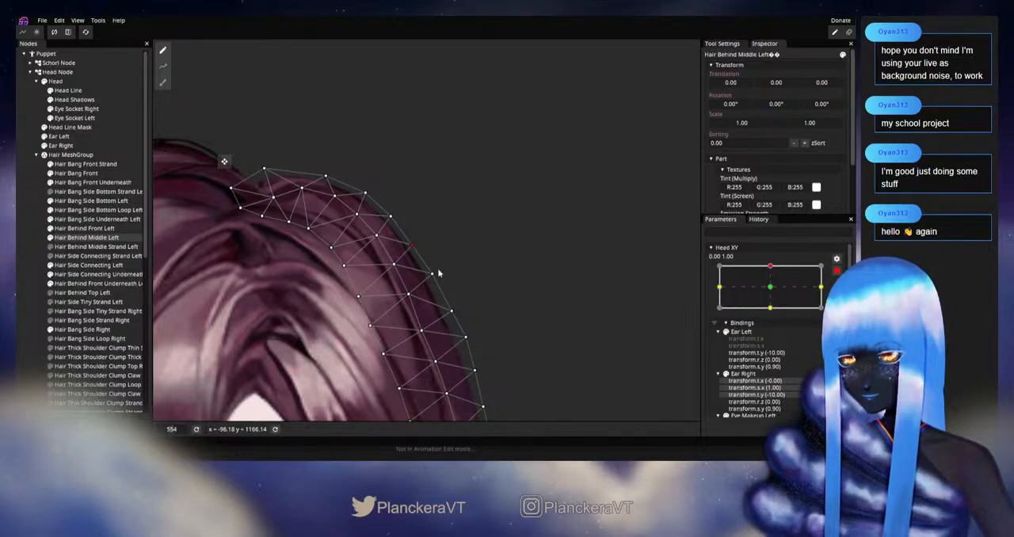
scroll(433, 268, "down", 3)
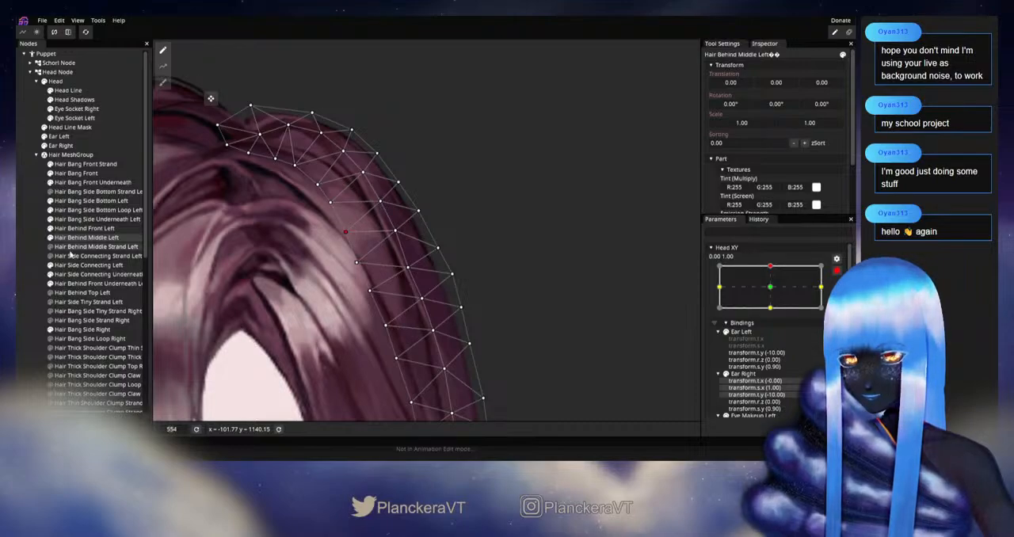
left_click(37, 260)
Check the refined hair by repeatedly varying Head XY near the upward keypoint, and re-arm it at 0.00, 1.00
scroll(548, 294, "down", 6)
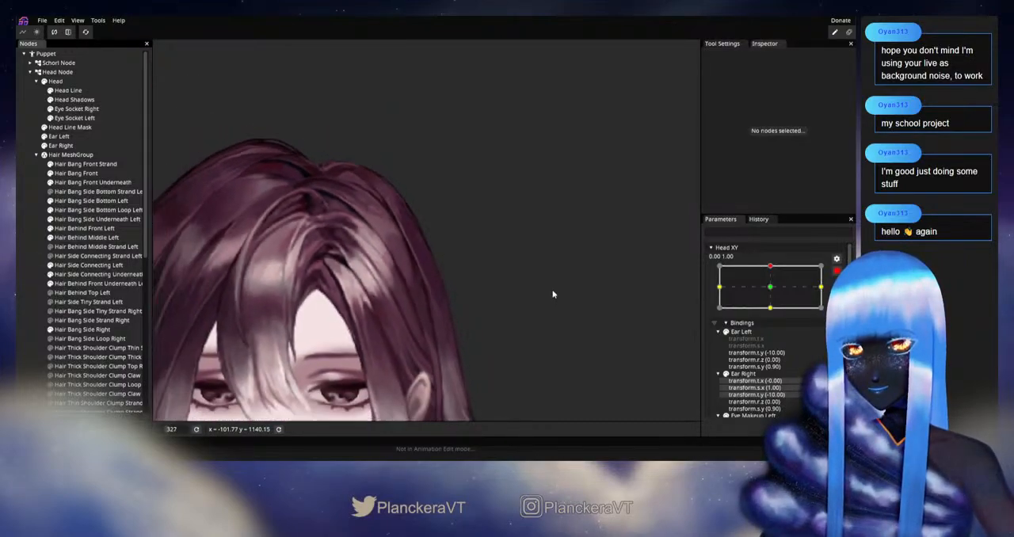
left_click_drag(520, 282, 525, 259)
left_click(837, 271)
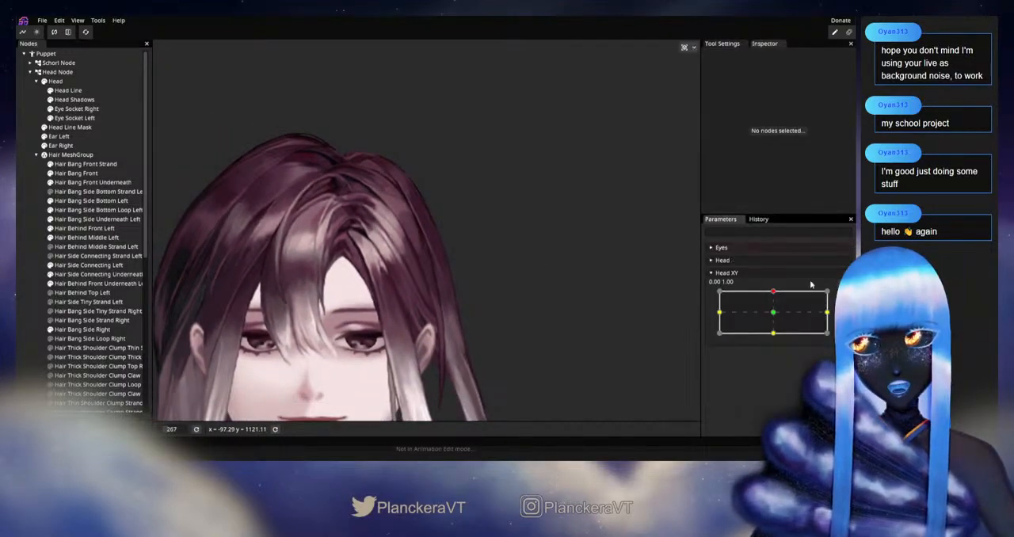
mouse_move(774, 294)
left_mouse_down()
mouse_move(773, 314)
mouse_move(773, 292)
left_mouse_up()
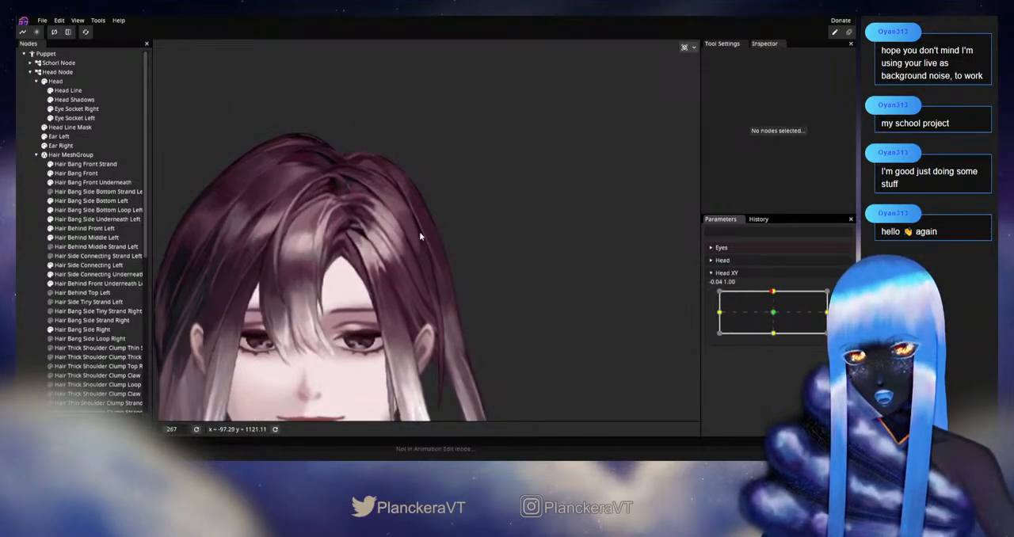
mouse_move(773, 293)
left_mouse_down()
mouse_move(776, 313)
mouse_move(773, 291)
left_mouse_up()
left_click(843, 297)
scroll(387, 275, "up", 5)
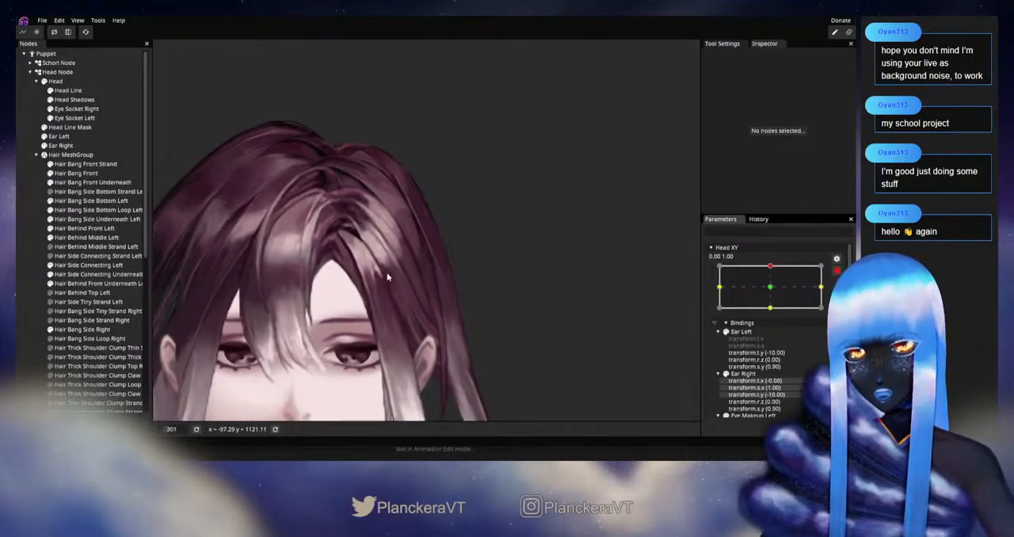
Refine the Hair Behind Middle Left inner-edge vertex on the upper side curve, and deselect the part
left_click_drag(380, 244, 410, 326)
scroll(410, 318, "up", 2)
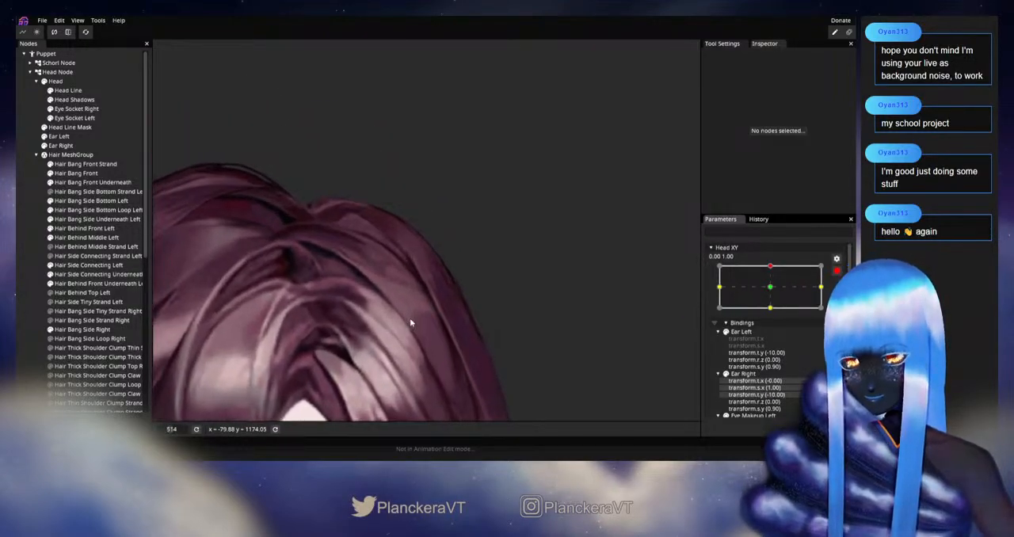
left_click(77, 237)
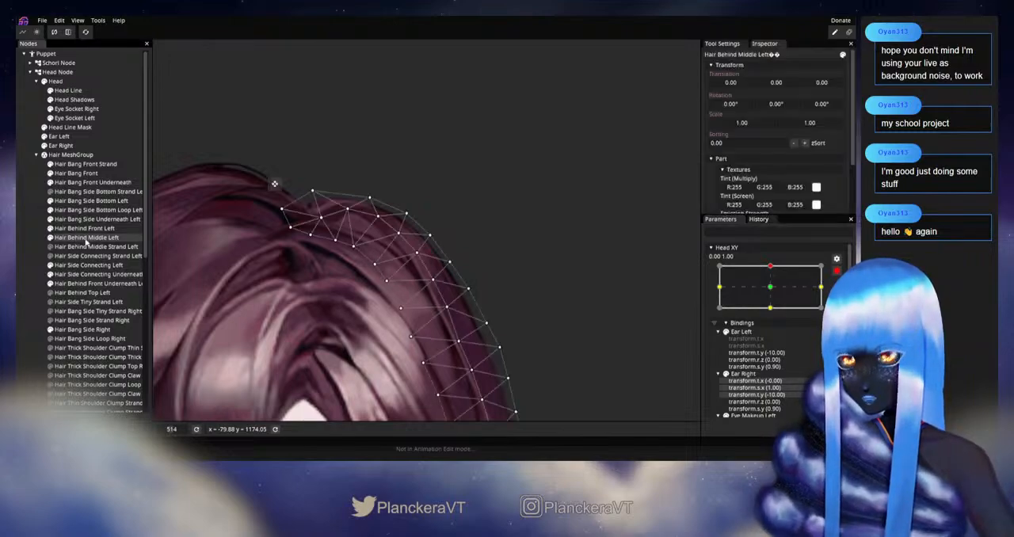
scroll(413, 264, "up", 2)
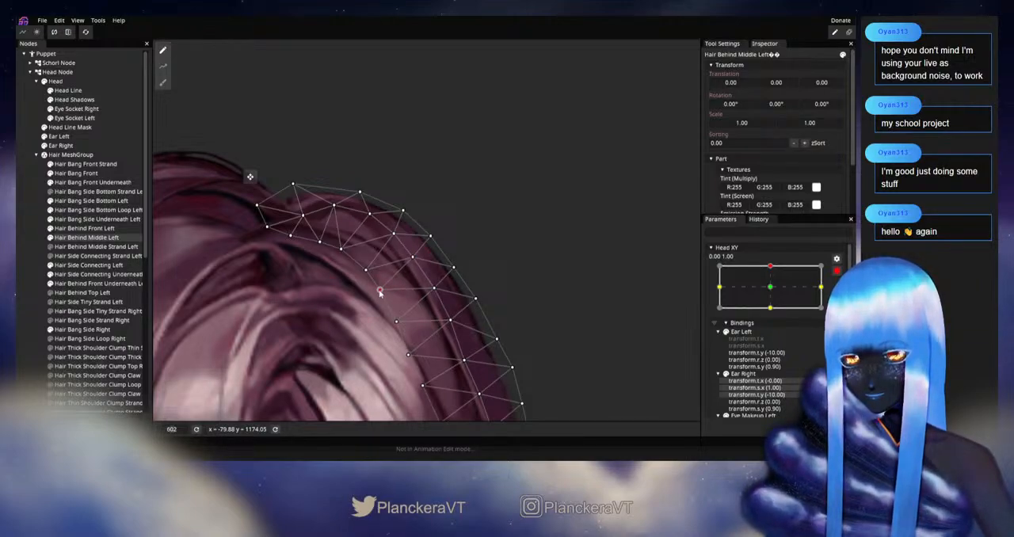
left_click(35, 278)
Check the hair's movement by varying Head XY just below the upward keypoint, and re-arm the parameter at 0.00, 1.00
scroll(440, 331, "down", 4)
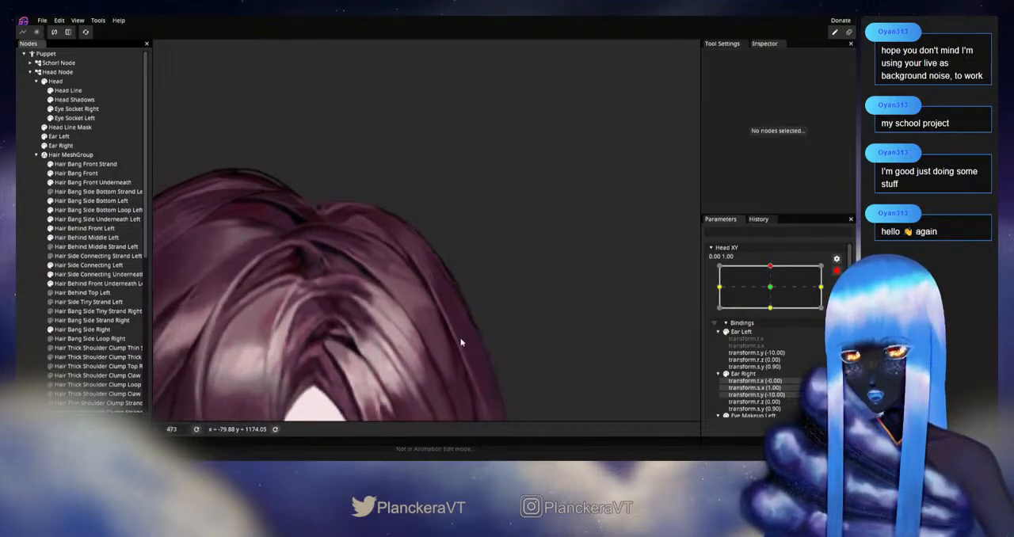
scroll(454, 336, "down", 6)
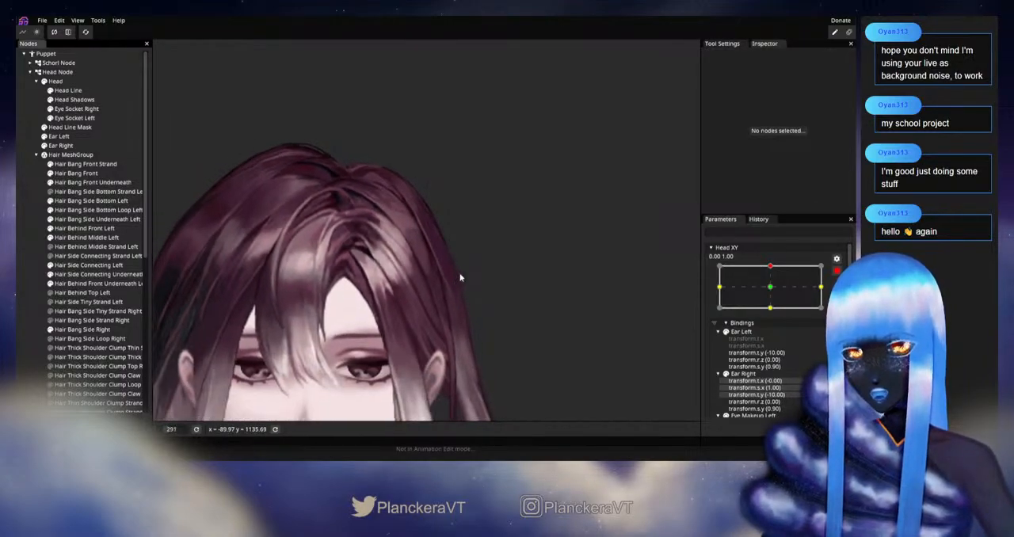
left_click_drag(460, 275, 469, 254)
left_click(835, 273)
mouse_move(775, 293)
left_mouse_down()
mouse_move(775, 311)
mouse_move(774, 294)
left_mouse_up()
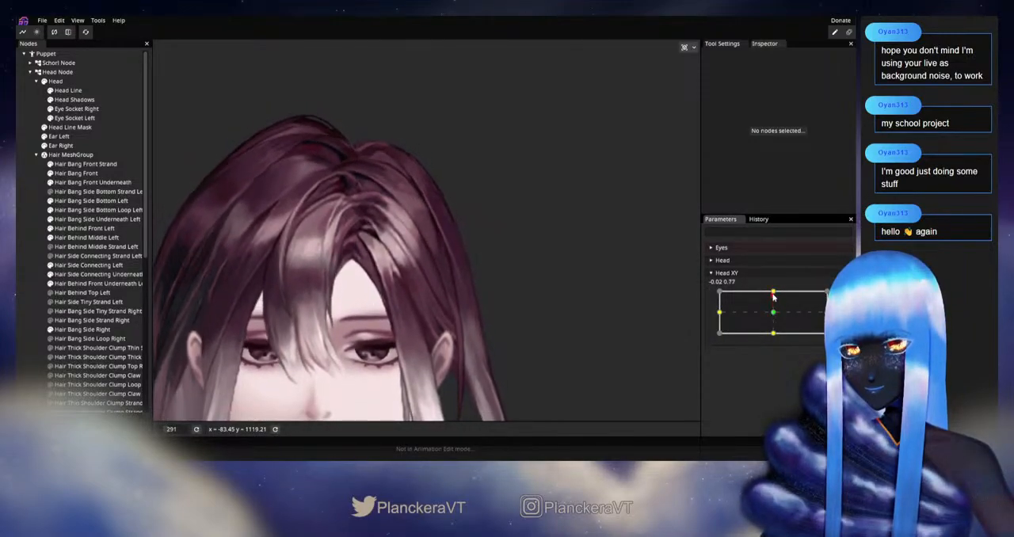
left_click(841, 297)
Refine the Hair Behind Middle Left inner-edge and centre-row vertices on the upper side curve, and deselect the part
scroll(412, 222, "up", 3)
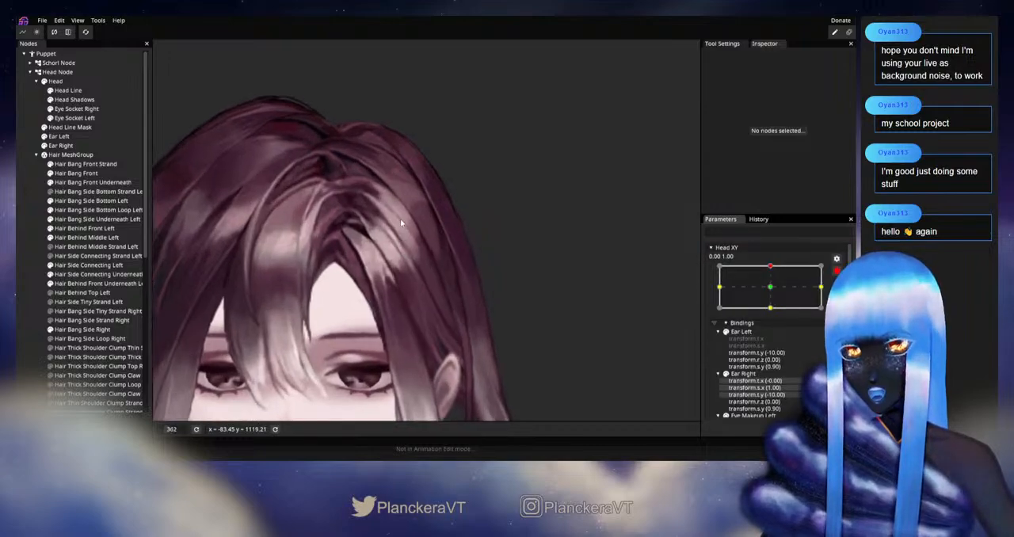
left_click_drag(406, 215, 408, 306)
left_click(111, 237)
scroll(443, 266, "up", 2)
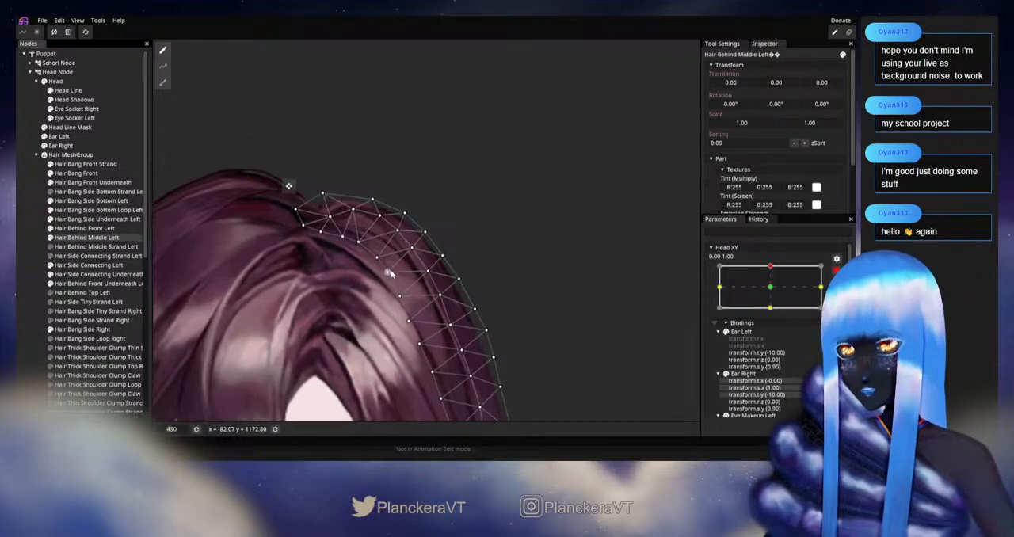
scroll(443, 266, "up", 1)
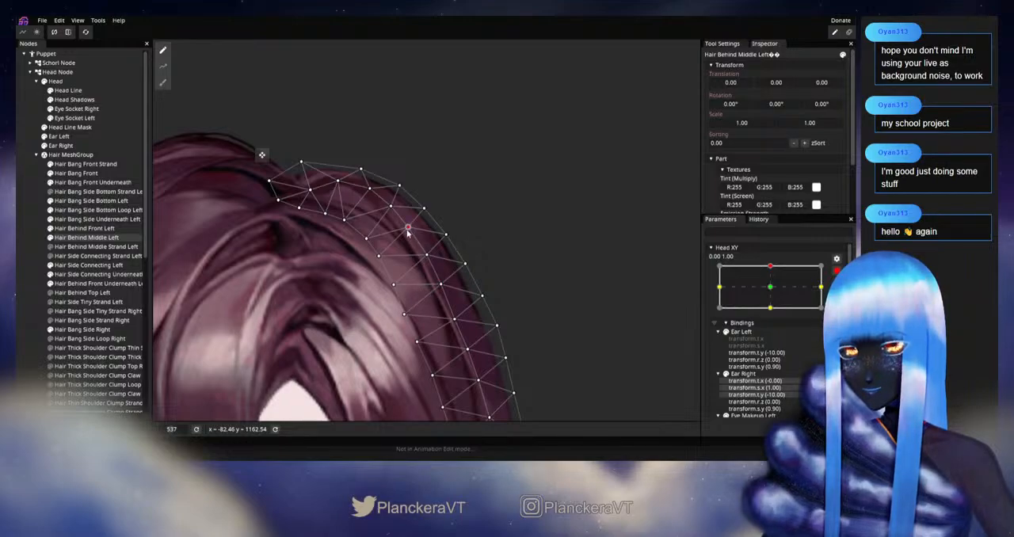
left_click(487, 281)
Check the whole hair outline by varying Head XY between the neutral and upward keypoints, and re-arm the parameter
scroll(487, 281, "down", 4)
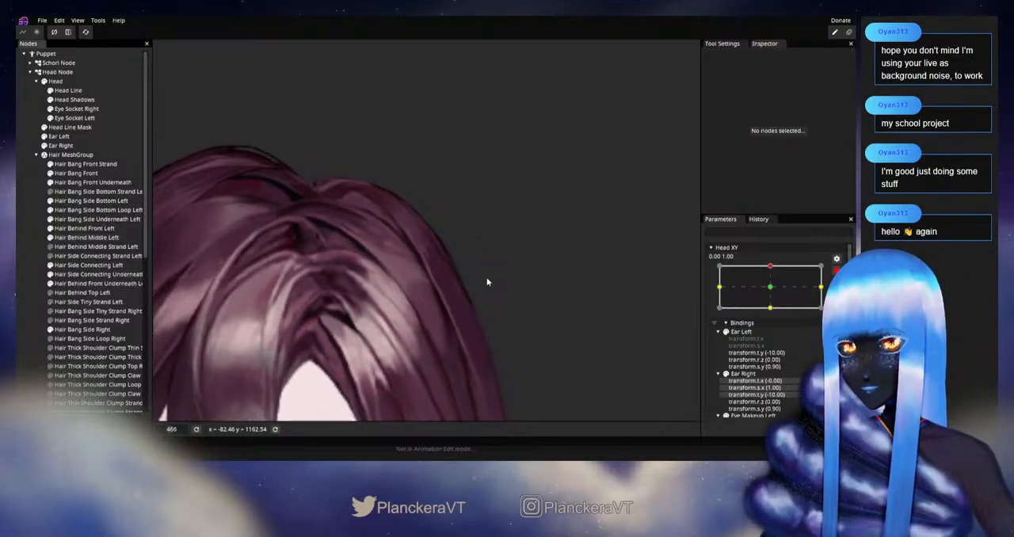
scroll(486, 281, "down", 4)
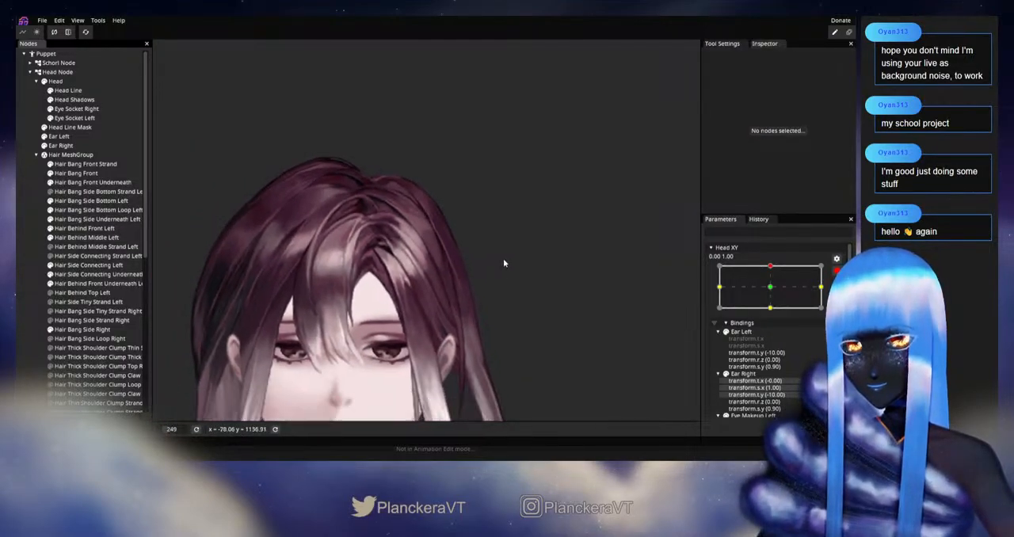
left_click(837, 271)
left_click(773, 294)
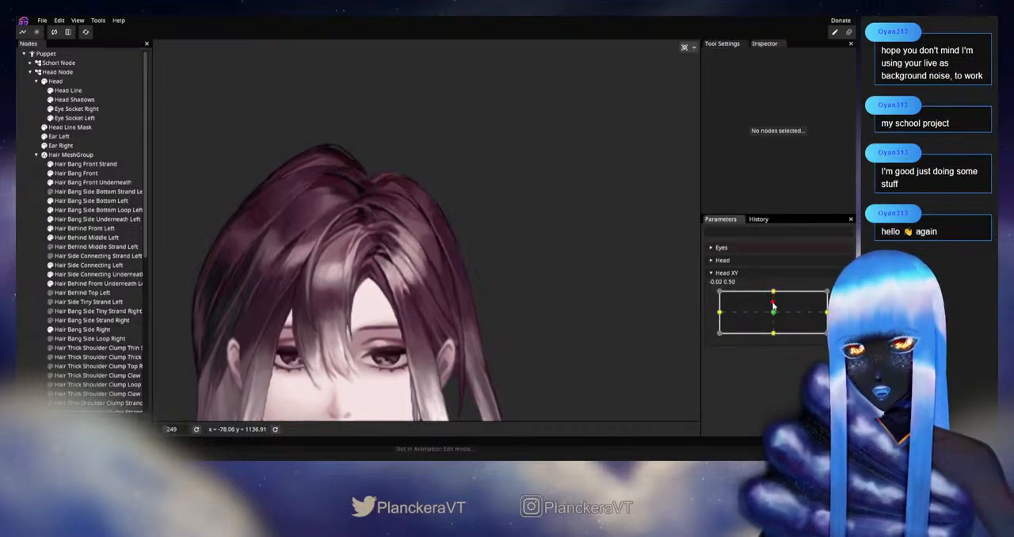
mouse_move(774, 293)
left_mouse_down()
mouse_move(771, 307)
mouse_move(776, 288)
left_mouse_up()
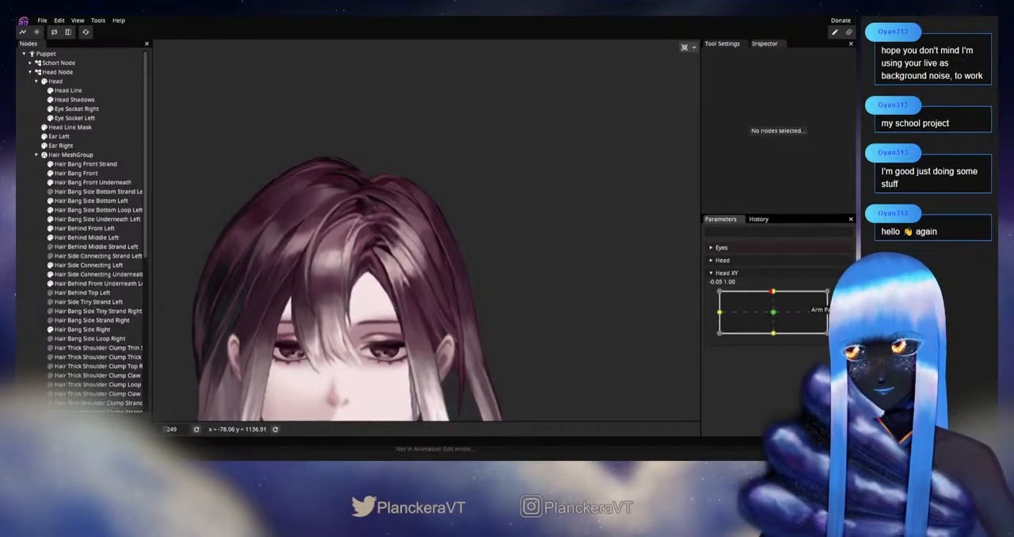
left_click(842, 296)
Adjust the Hair Behind Middle Left centre-row vertex midway along the side curve, and deselect the part
scroll(393, 251, "up", 3)
scroll(393, 251, "up", 1)
left_click(452, 235)
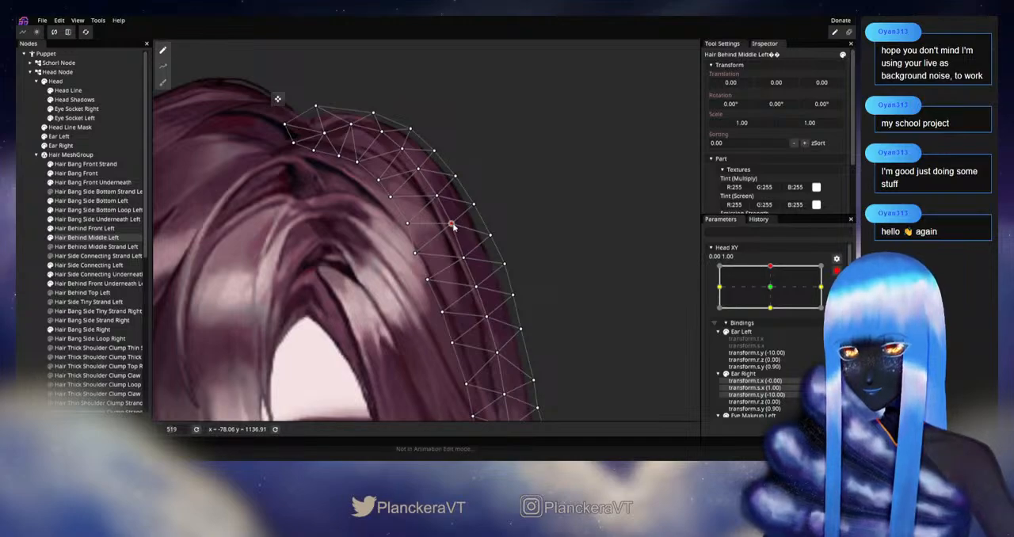
left_click(29, 248)
Preview the adjusted hair by moving Head XY around its upward keypoint, and re-arm the parameter
scroll(542, 280, "down", 2)
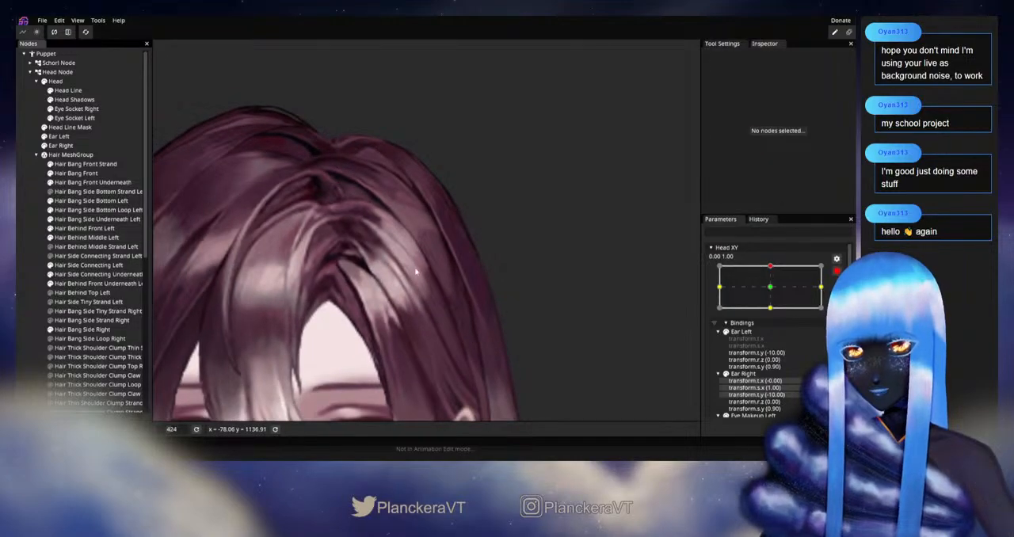
scroll(428, 271, "down", 3)
left_click(774, 293)
mouse_move(774, 293)
left_mouse_down()
mouse_move(774, 313)
mouse_move(774, 292)
left_mouse_up()
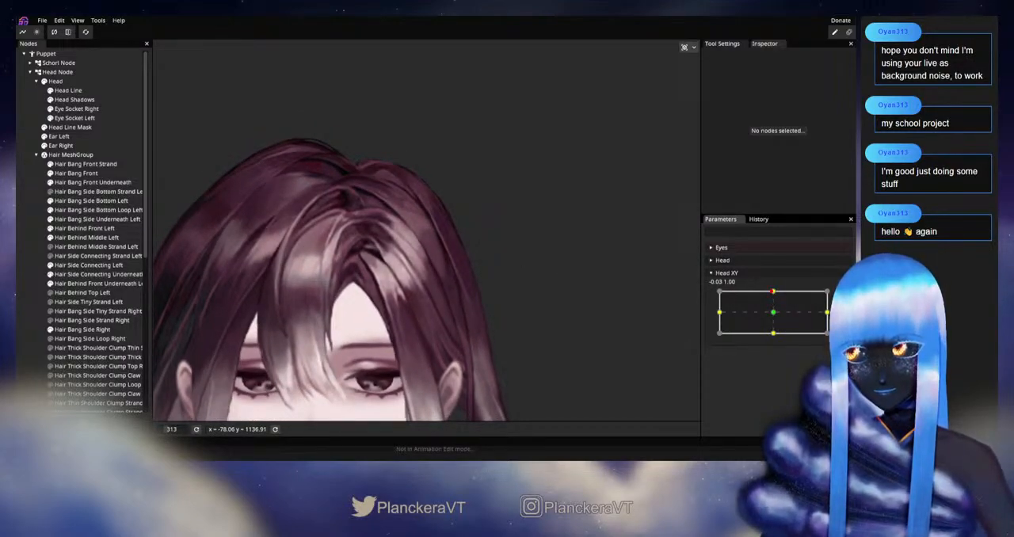
left_click(843, 296)
Fine-tune two neighbouring Hair Behind Middle Left centre-row vertices on the upper side curve, and deselect the part
scroll(454, 244, "up", 8)
scroll(436, 285, "up", 6)
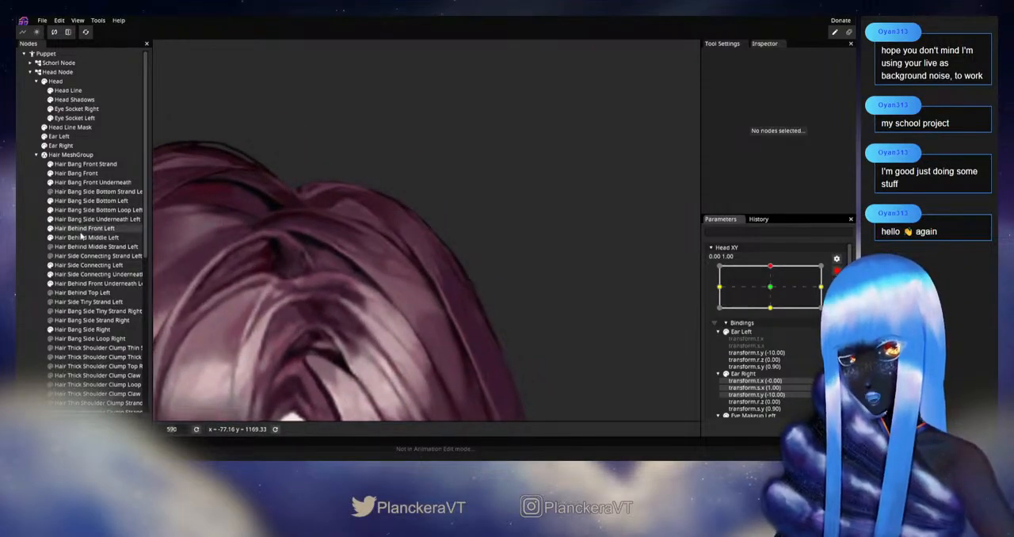
left_click(82, 237)
scroll(365, 287, "up", 5)
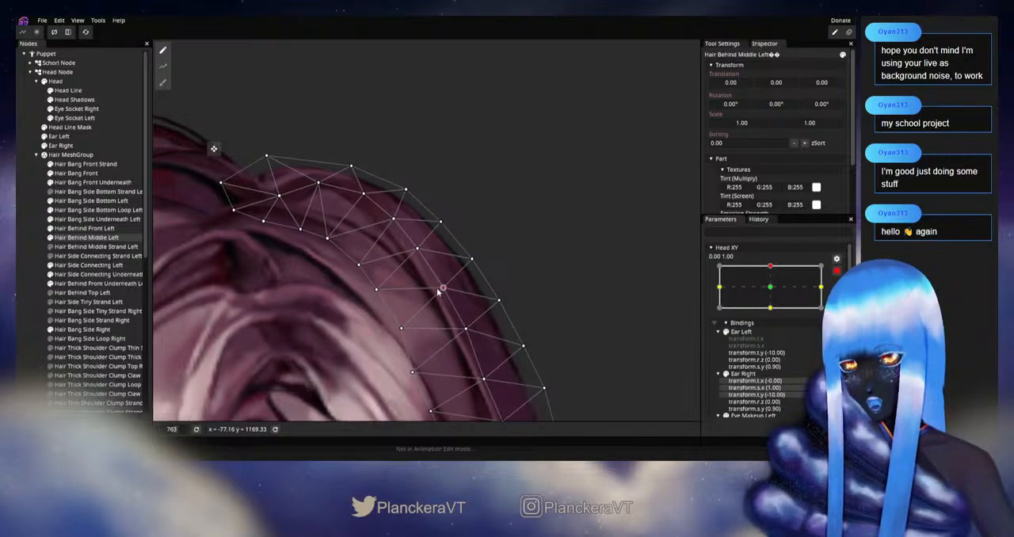
left_click(416, 251)
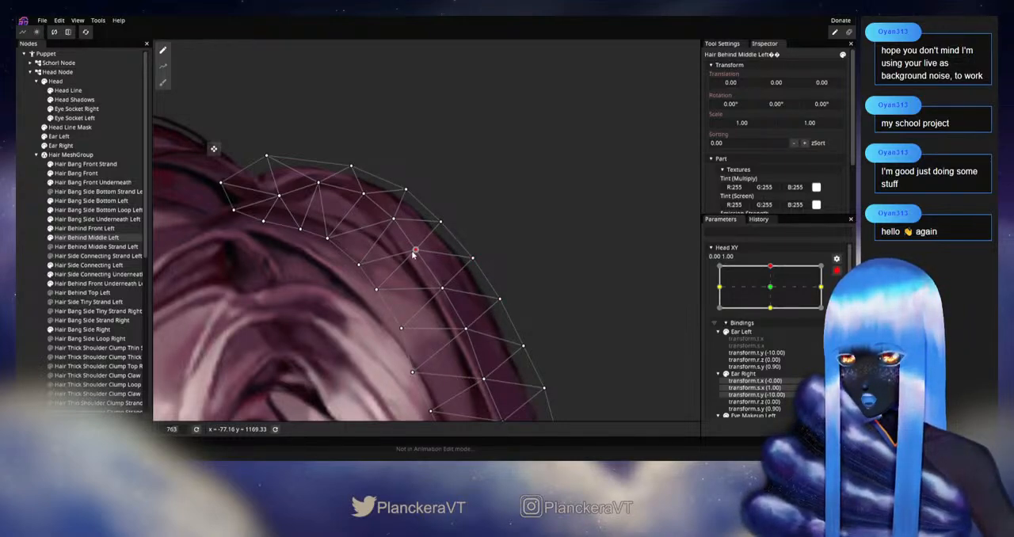
scroll(411, 289, "down", 2)
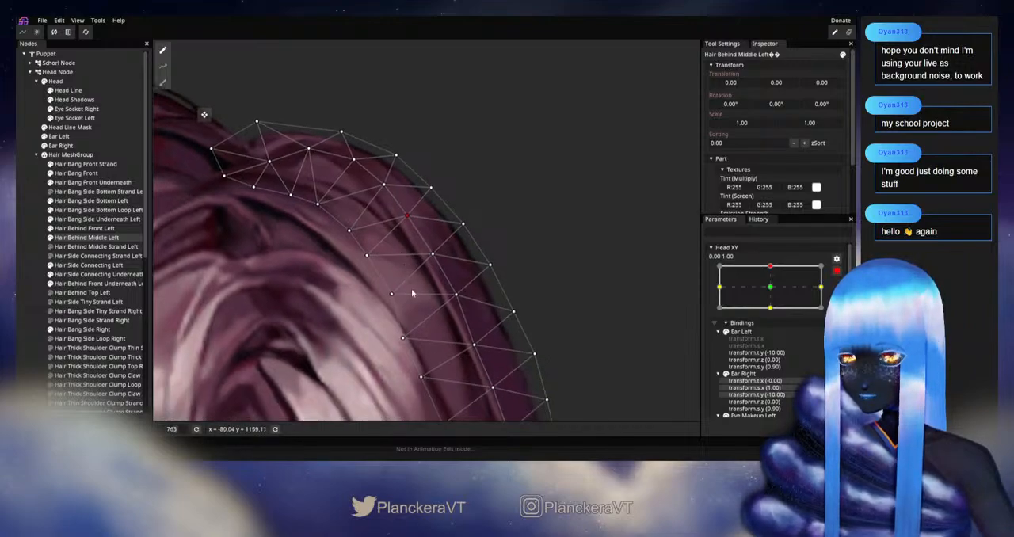
left_click(20, 275)
Adjust the Hair Behind Middle Left centre-row vertices farther down the side curve, and deselect the part
scroll(394, 284, "down", 3)
left_click_drag(398, 286, 352, 282)
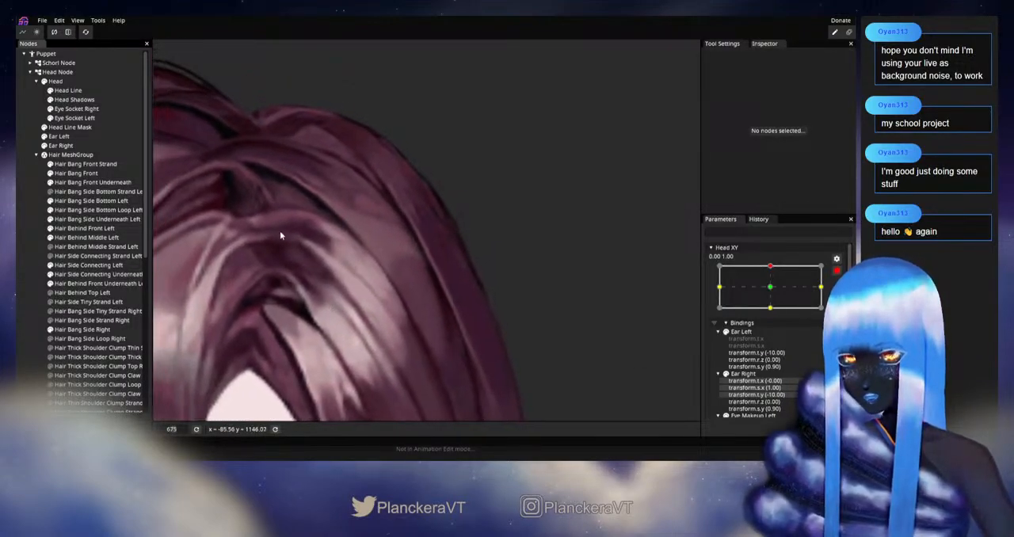
left_click(81, 237)
scroll(440, 286, "up", 1)
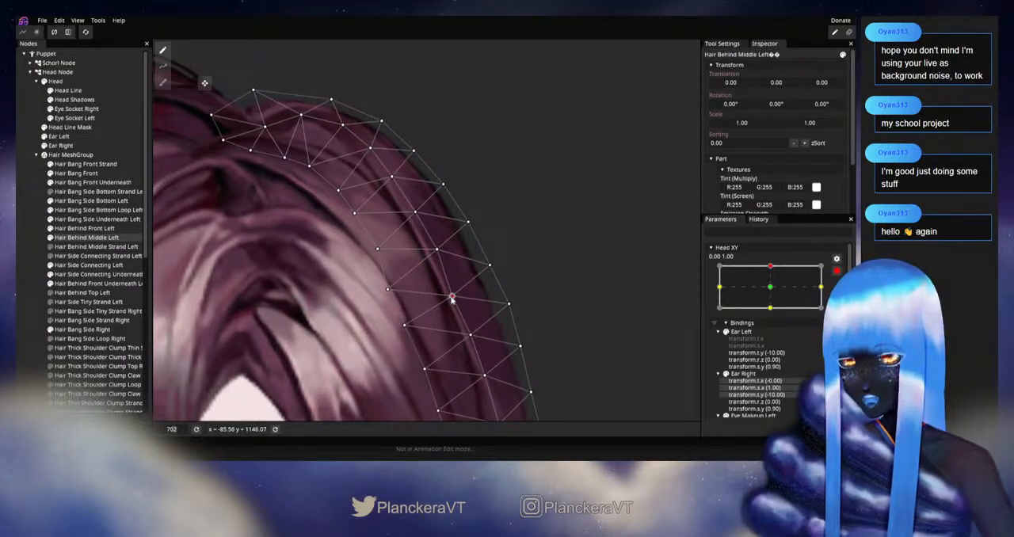
left_click_drag(473, 330, 459, 286)
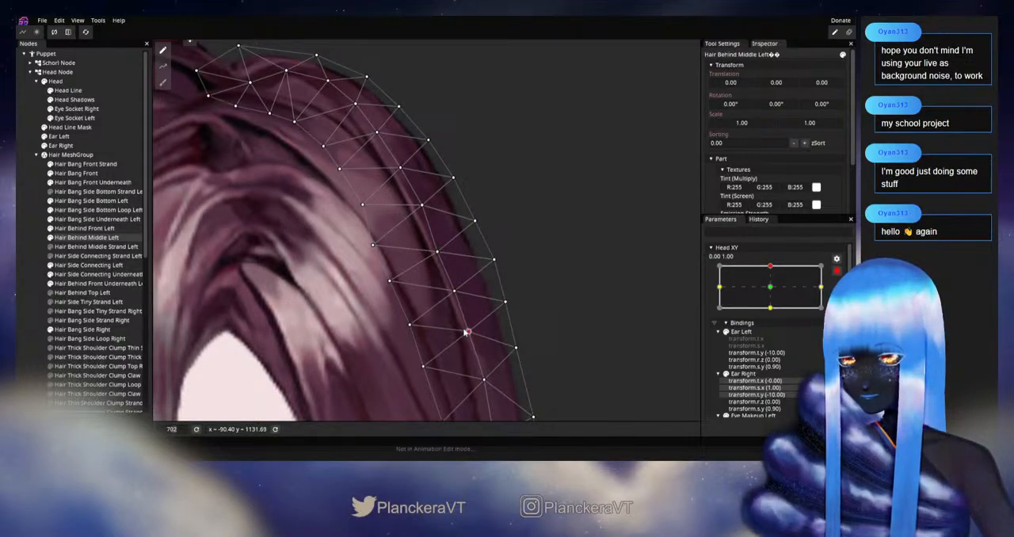
left_click(29, 258)
Check the centre-row adjustments by varying Head XY near the upward keypoint, and re-arm it at 0.00, 1.00
scroll(454, 328, "down", 4)
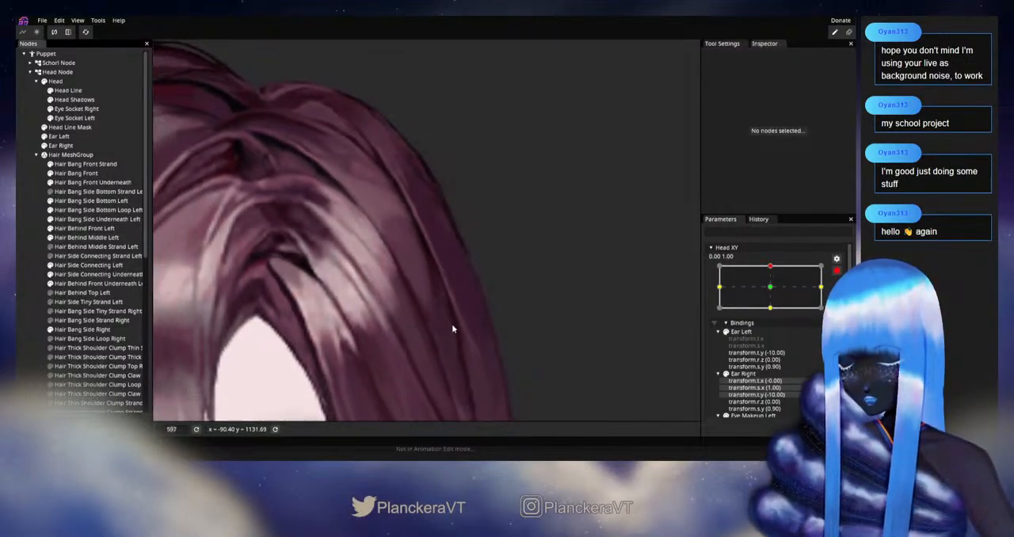
scroll(453, 328, "down", 5)
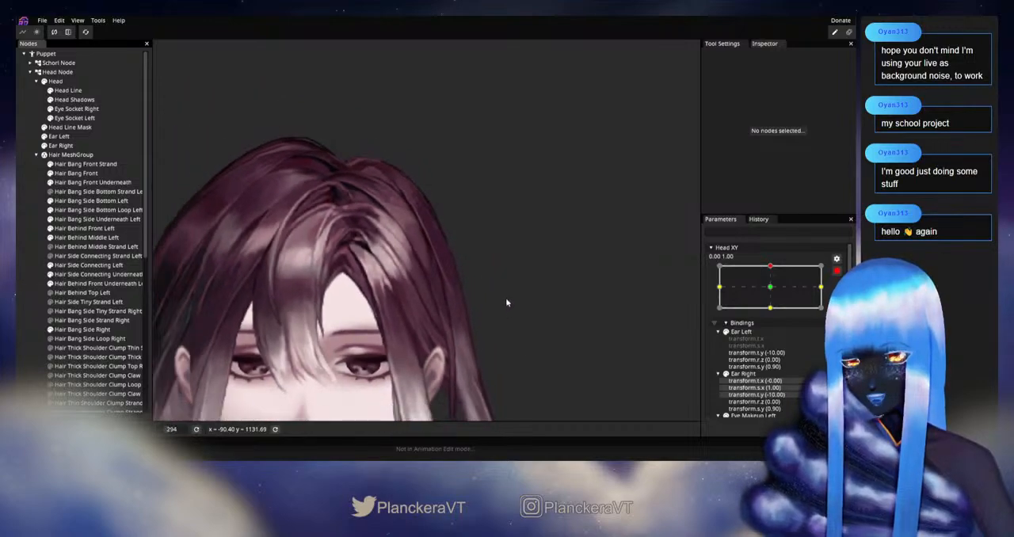
left_click_drag(510, 297, 524, 298)
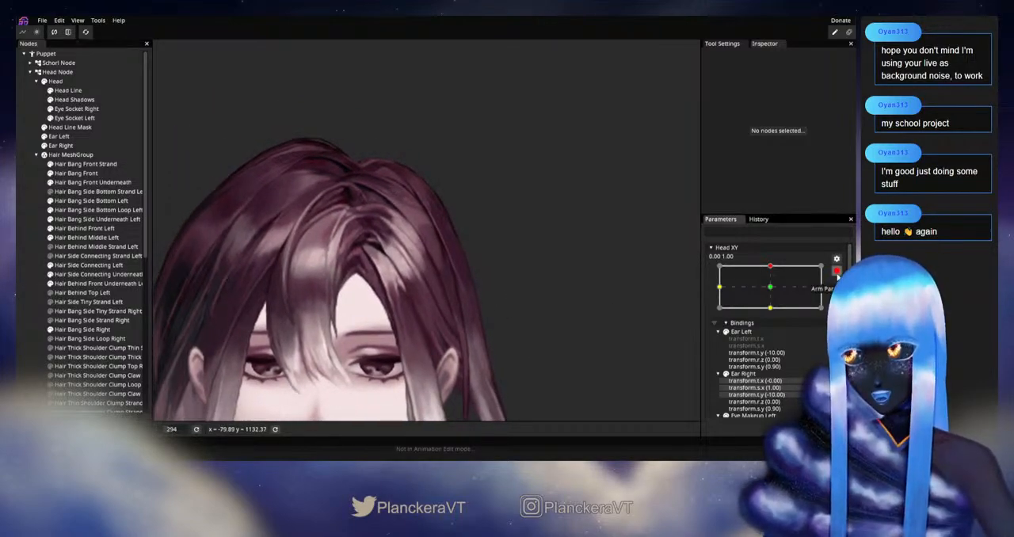
left_click(836, 271)
mouse_move(774, 294)
left_mouse_down()
mouse_move(774, 312)
mouse_move(772, 292)
left_mouse_up()
left_click(841, 296)
Refine the Hair Behind Middle Left centre-row vertices lower on the side curve and the inner-edge vertex beside them
scroll(355, 299, "up", 3)
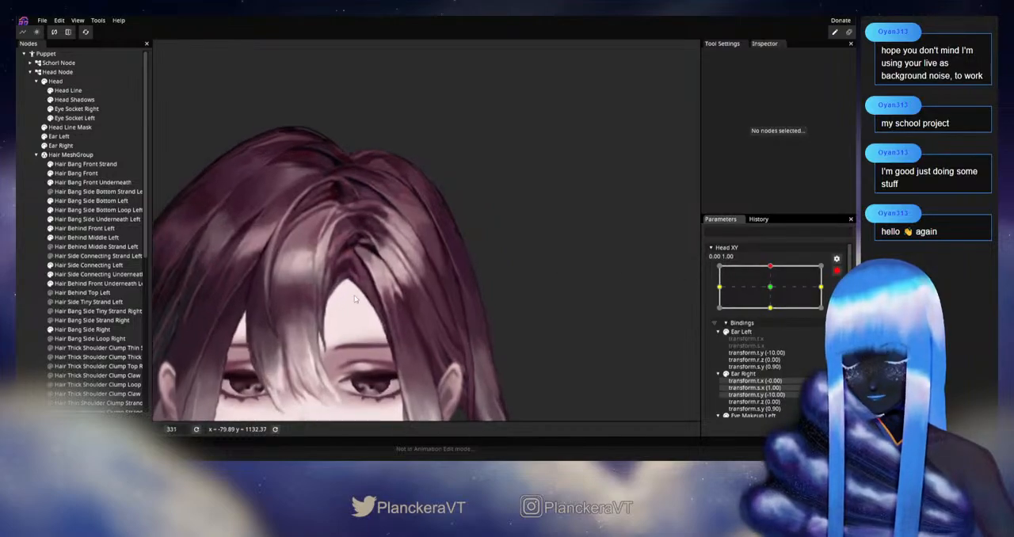
left_click_drag(429, 282, 398, 237)
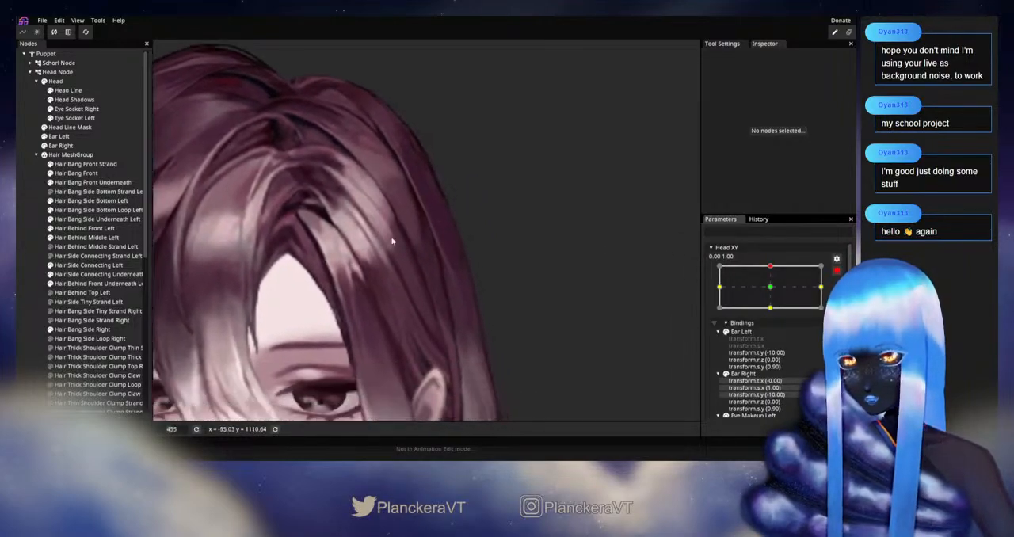
left_click(89, 238)
scroll(466, 305, "up", 2)
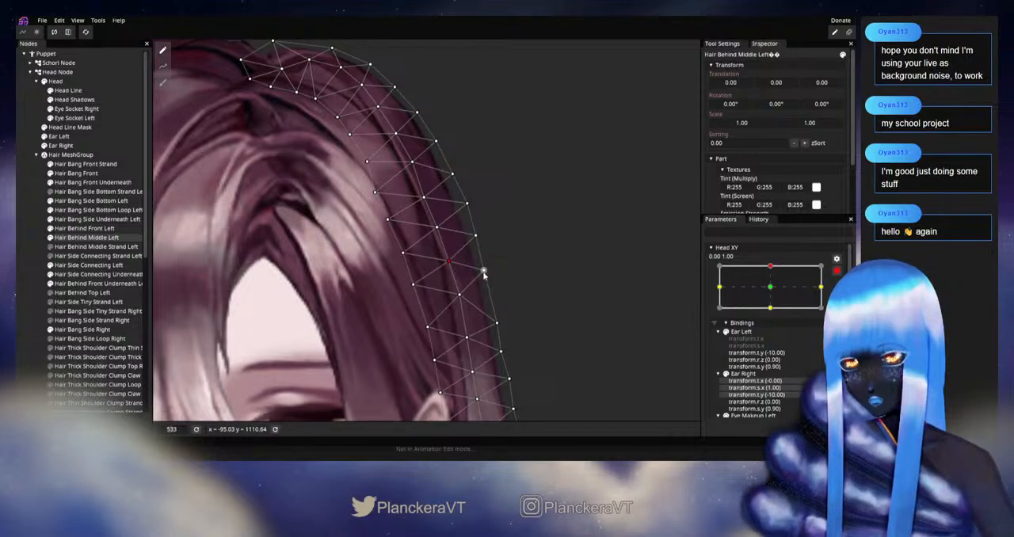
left_click_drag(461, 298, 461, 302)
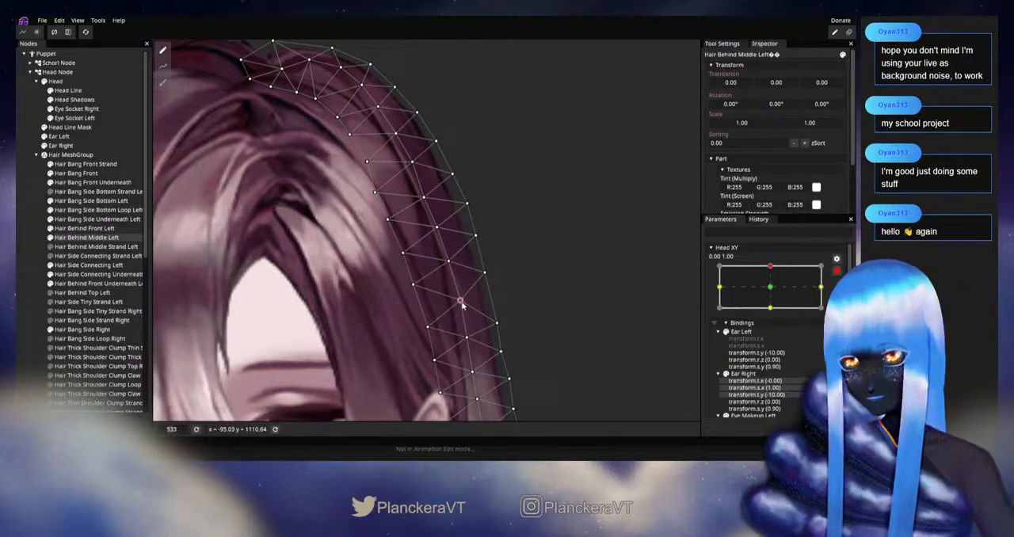
mouse_move(386, 275)
left_mouse_down()
mouse_move(395, 327)
mouse_move(402, 283)
left_mouse_up()
scroll(404, 279, "up", 4)
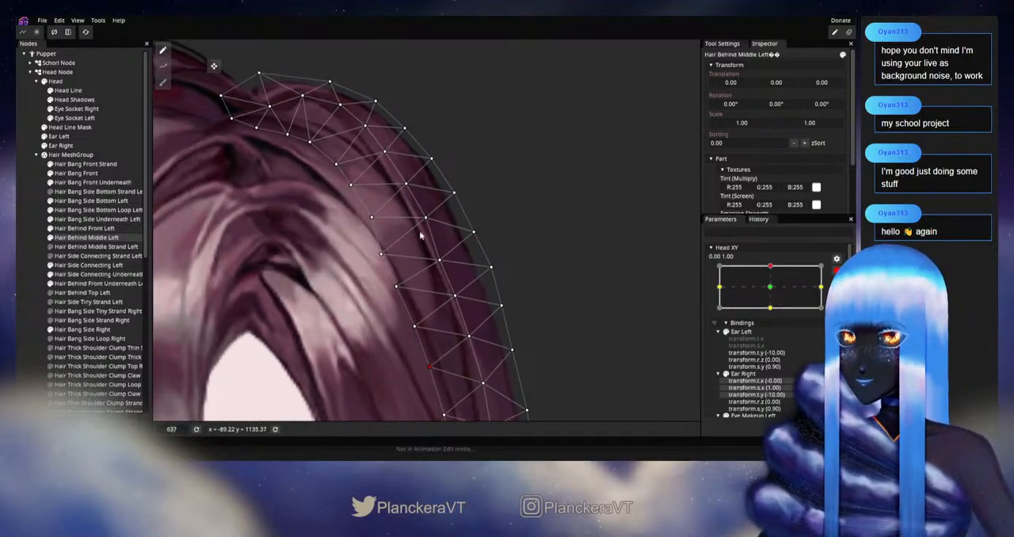
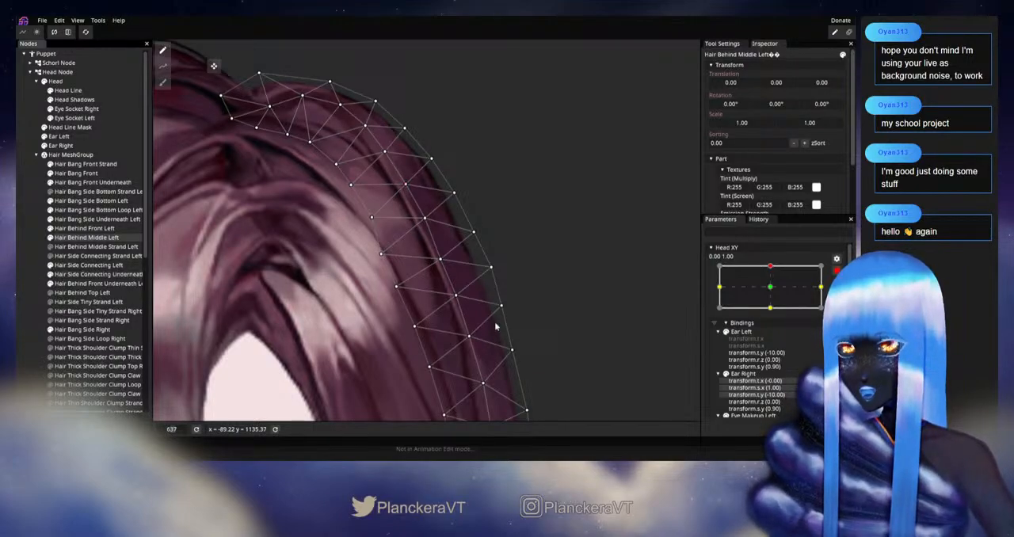
Adjust the Hair Behind Middle Left centre-row vertex around the middle of the upper side curve
left_click(17, 261)
scroll(390, 332, "down", 3)
scroll(409, 326, "up", 3)
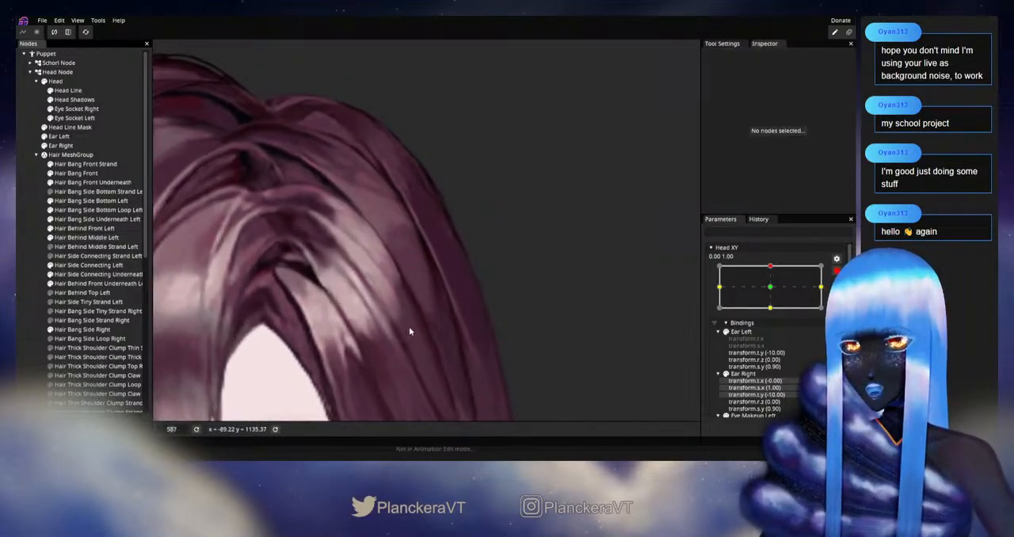
left_click(87, 237)
scroll(429, 242, "up", 2)
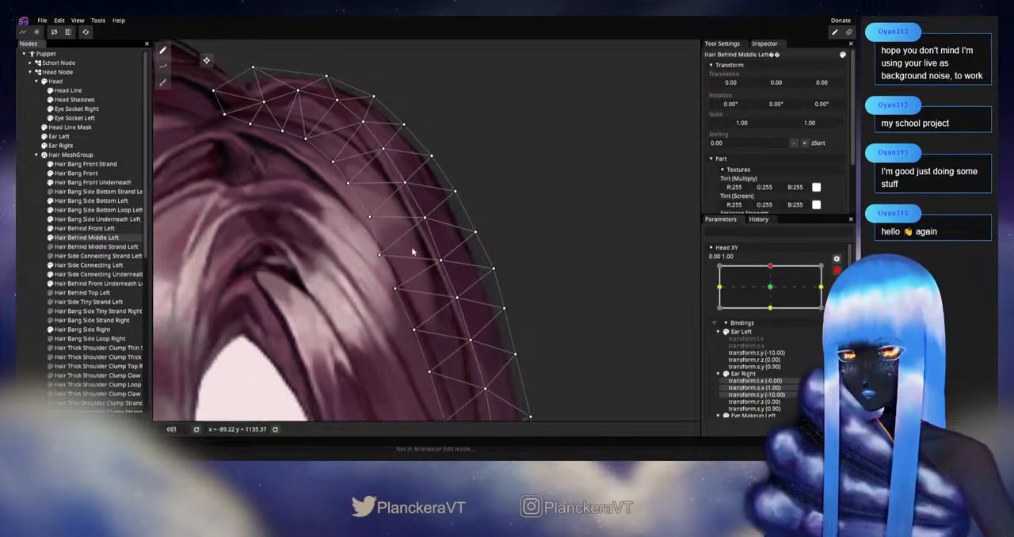
left_click(440, 263)
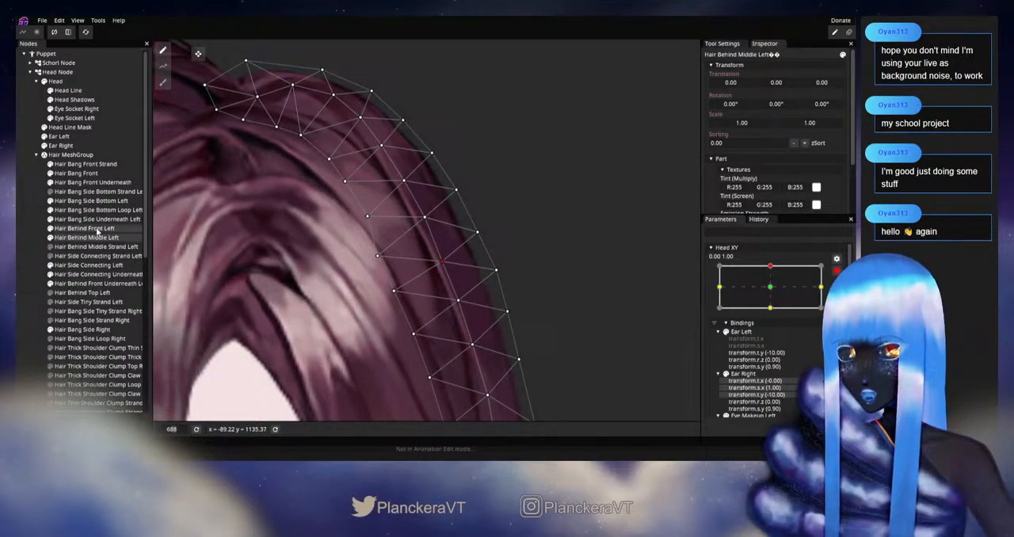
Adjust the neighbouring outer-edge vertices of Hair Behind Front Left along the upper side curve, and deselect the part
left_click(104, 228)
left_click(421, 217)
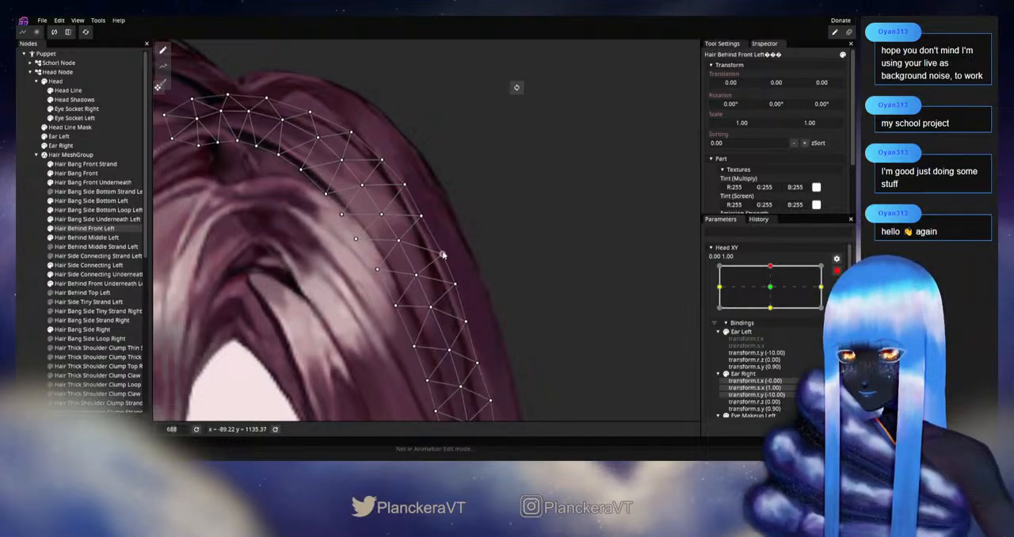
left_click(27, 259)
scroll(472, 364, "down", 5)
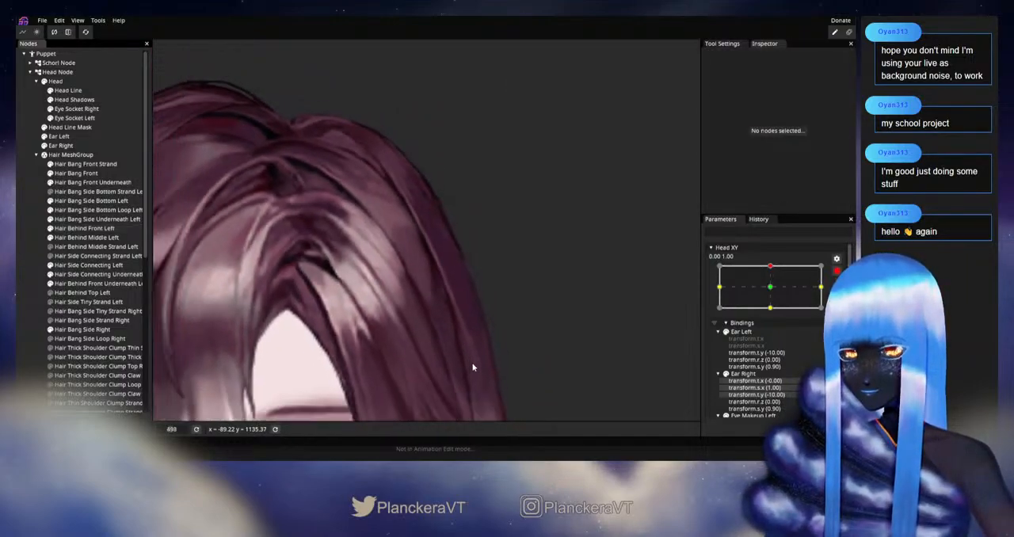
scroll(473, 366, "down", 4)
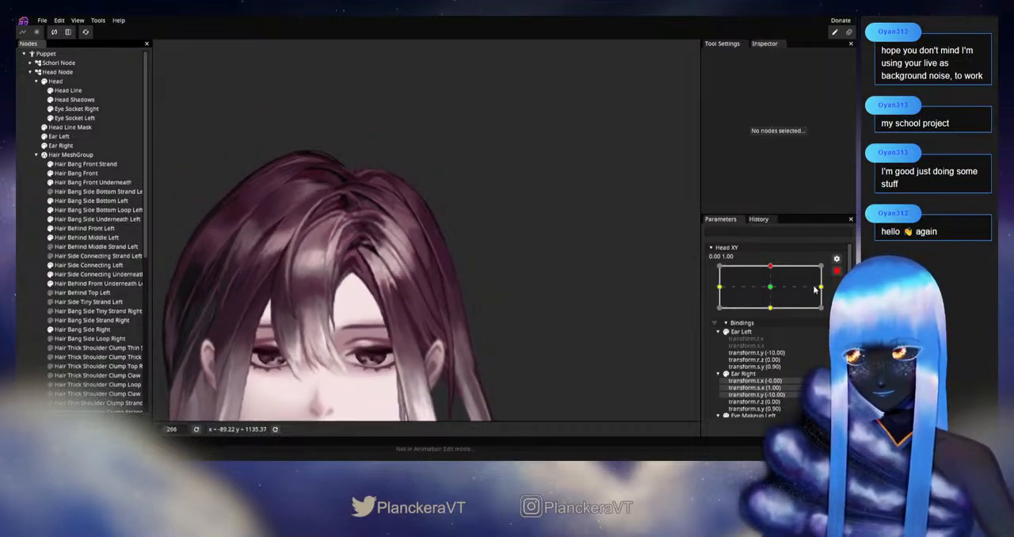
Check the two hair parts together by varying Head XY near the upward keypoint, and re-arm it at 0.00, 1.00
left_click(838, 271)
left_click_drag(774, 292, 808, 298)
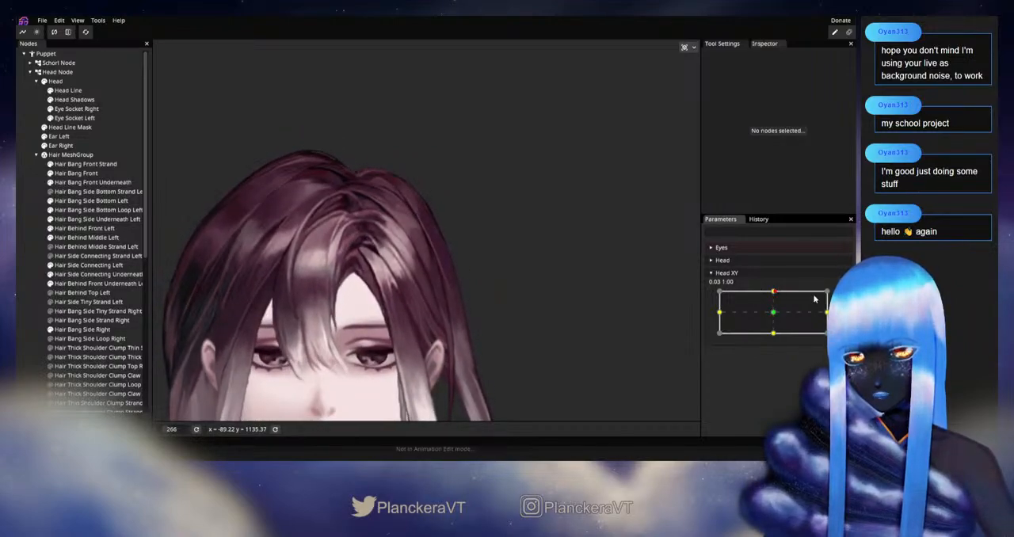
left_click(843, 296)
Refine the same Hair Behind Middle Left centre-row vertex on the upper side curve, and preview it by varying Head XY near the upward keypoint
scroll(395, 242, "up", 5)
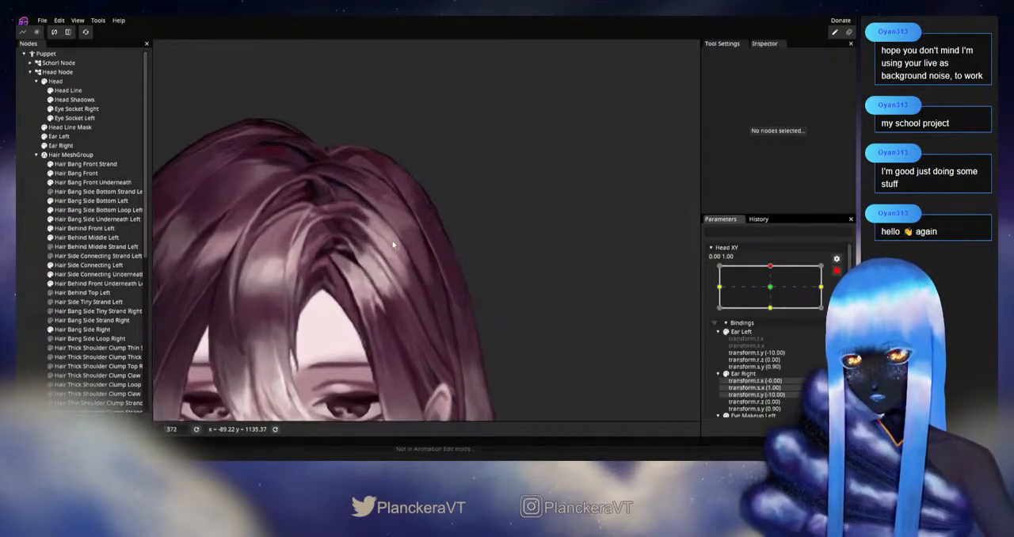
left_click(87, 237)
scroll(431, 225, "up", 2)
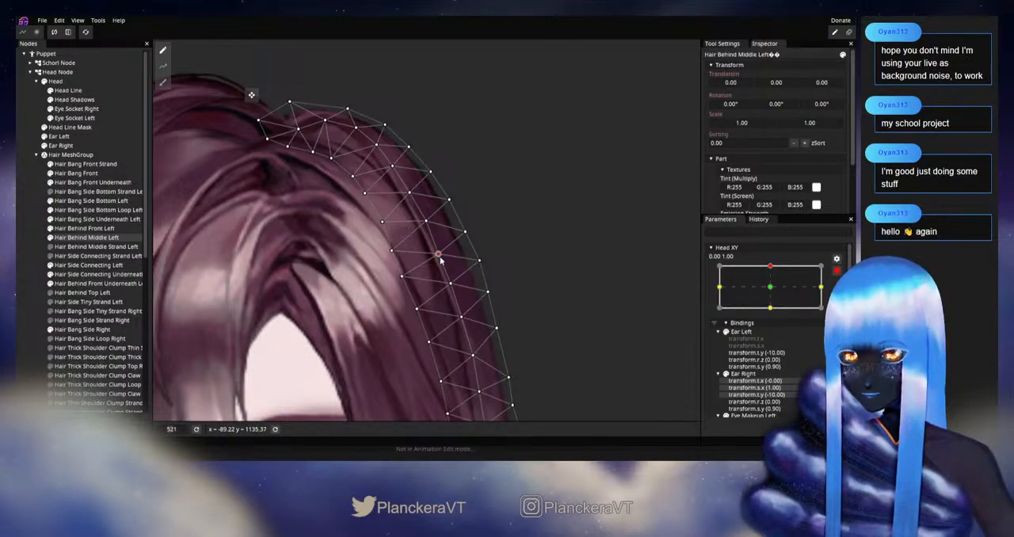
left_click(25, 237)
scroll(513, 314, "down", 3)
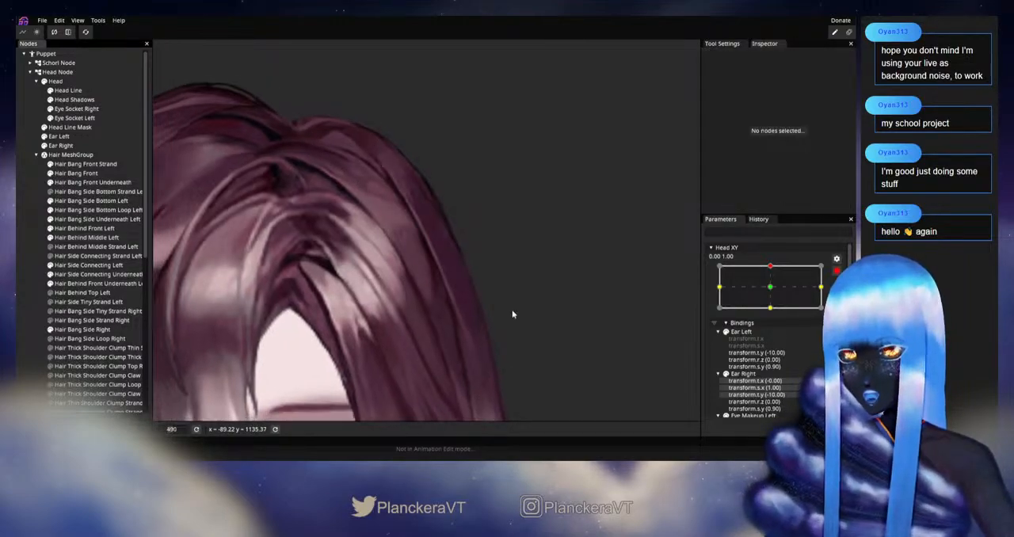
scroll(512, 315, "down", 3)
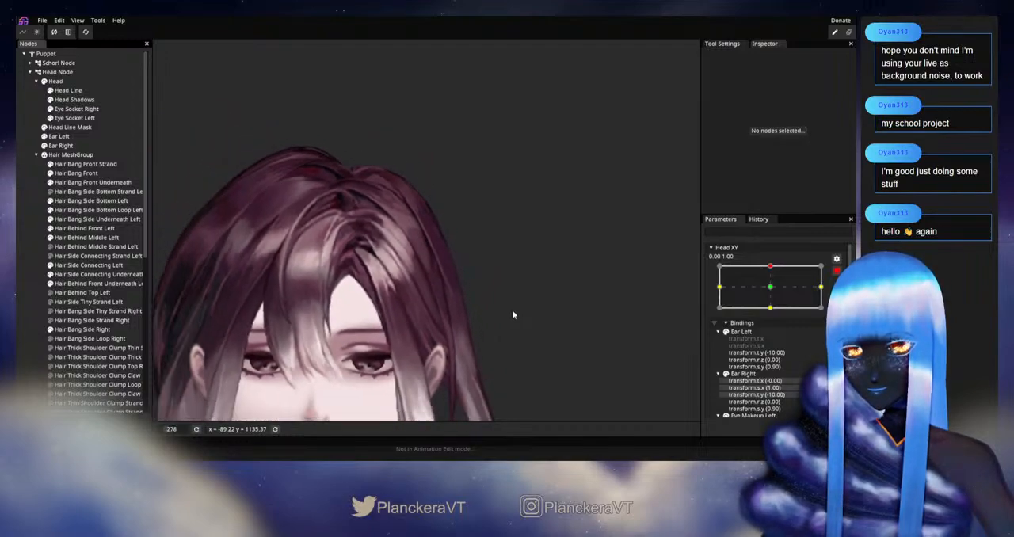
mouse_move(772, 292)
left_mouse_down()
mouse_move(772, 317)
mouse_move(775, 294)
left_mouse_up()
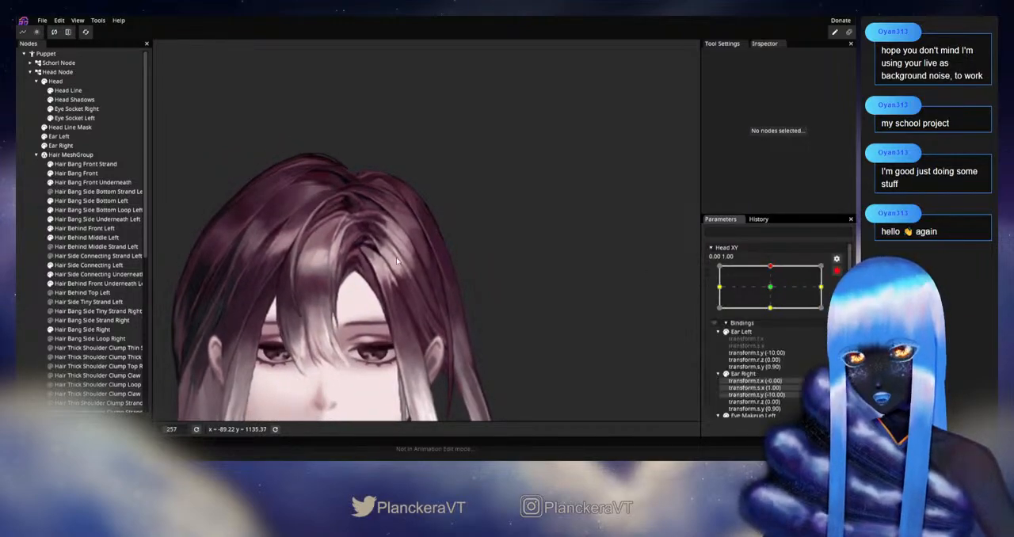
Adjust a Hair Behind Middle Left outer-edge vertex near the top of the side curve, and deselect the part
scroll(416, 256, "up", 5)
scroll(390, 279, "up", 3)
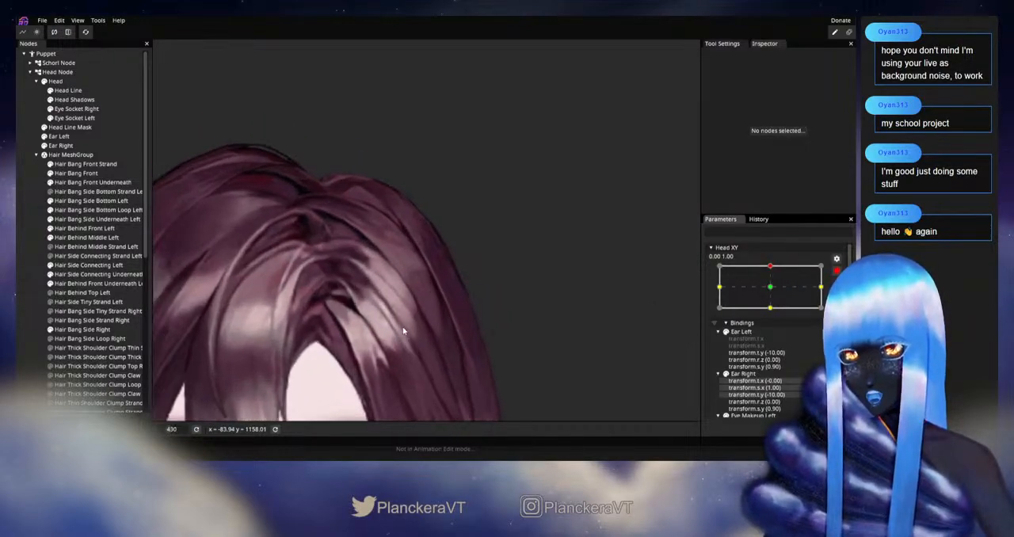
left_click(87, 237)
scroll(409, 290, "up", 1)
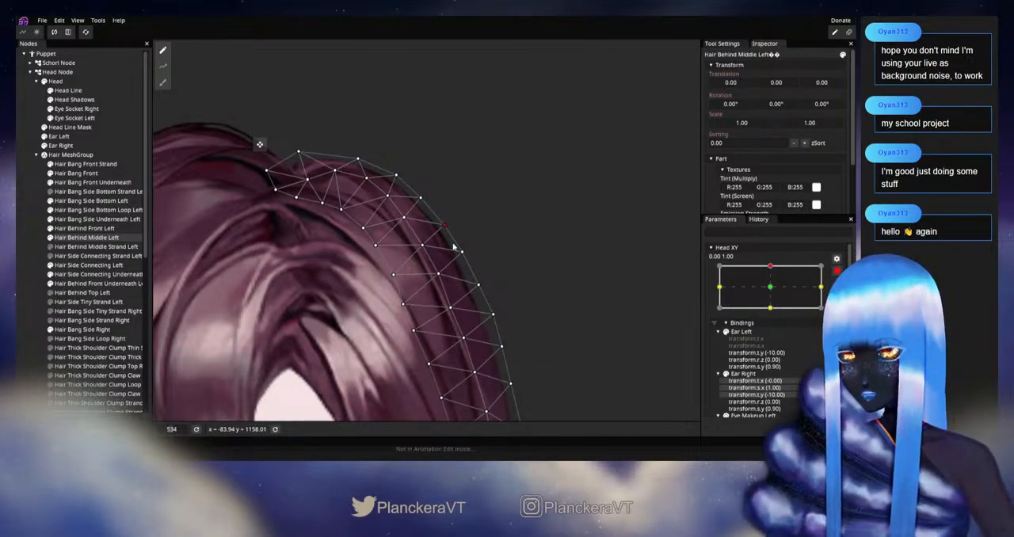
left_click(20, 263)
scroll(417, 315, "down", 5)
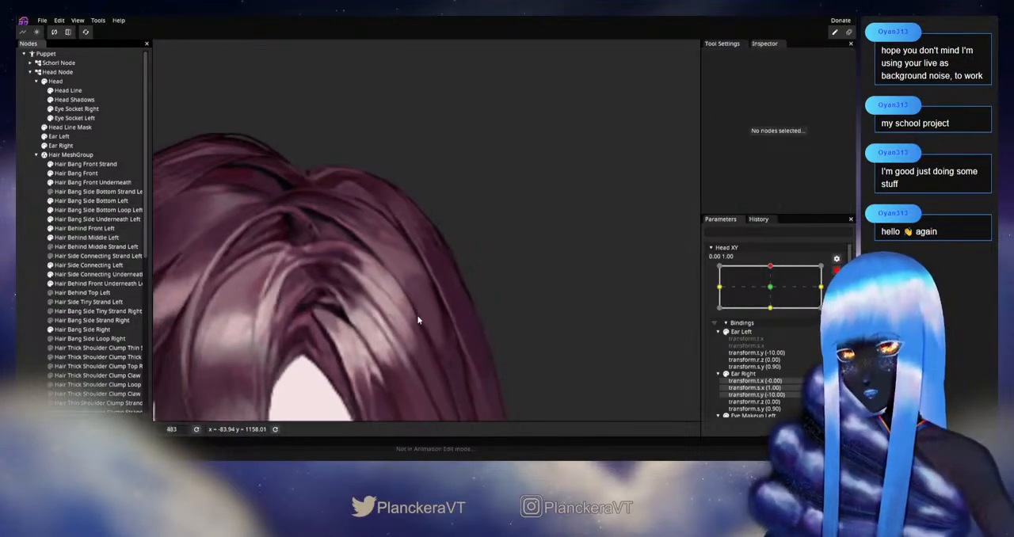
scroll(424, 321, "down", 4)
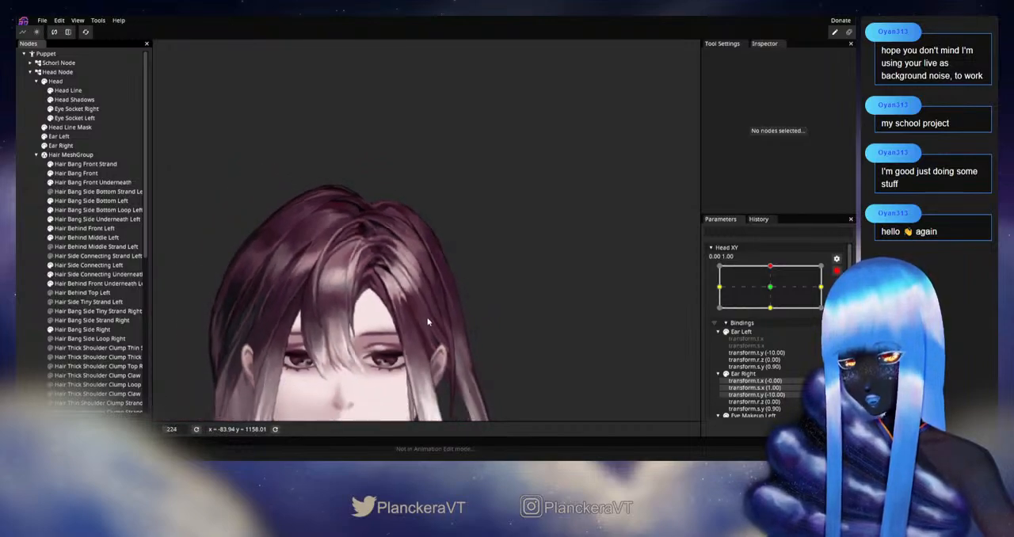
Check the whole head by varying Head XY around the upward keypoint, and re-arm it at 0.00, 1.00
left_click_drag(566, 276, 569, 284)
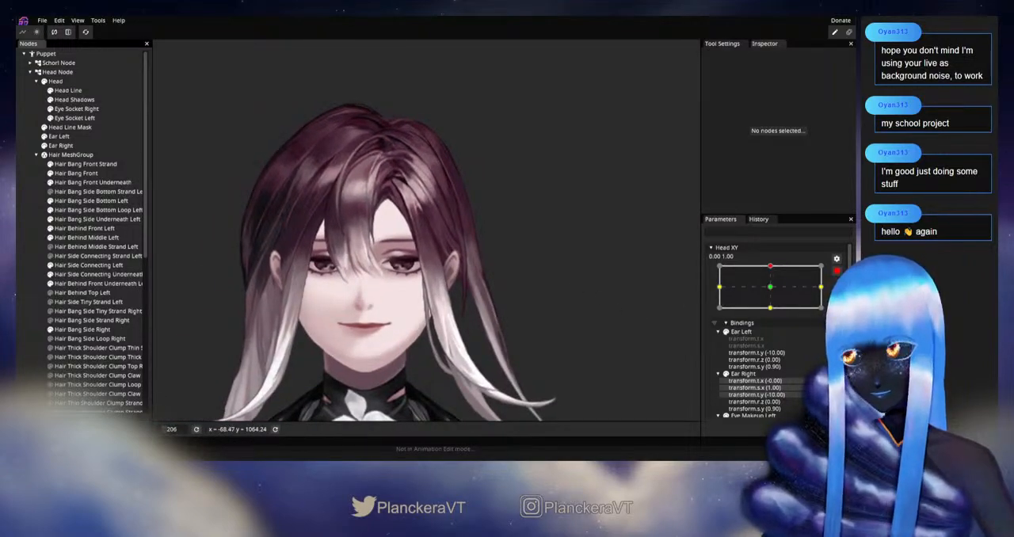
left_click(838, 272)
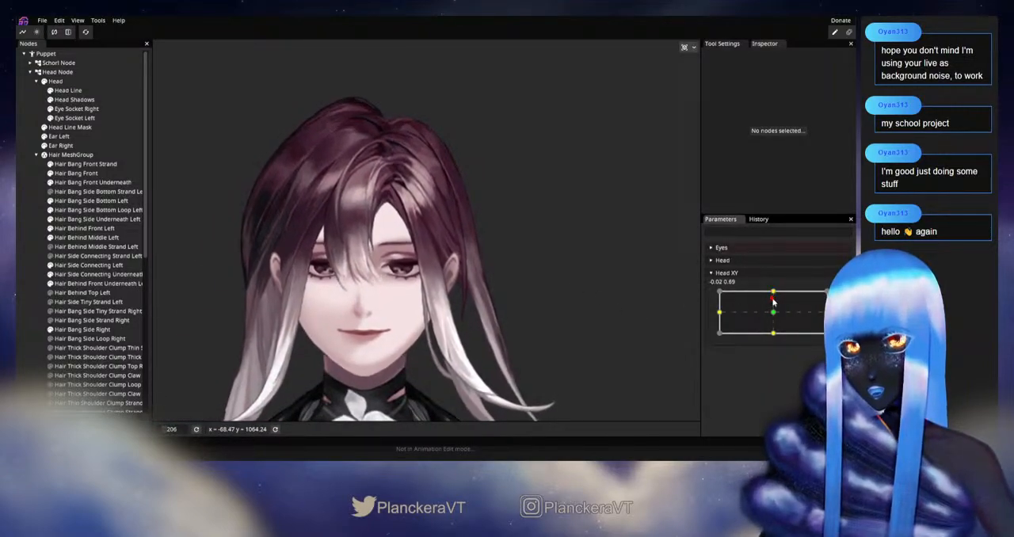
mouse_move(773, 296)
left_mouse_down()
mouse_move(777, 314)
mouse_move(777, 292)
left_mouse_up()
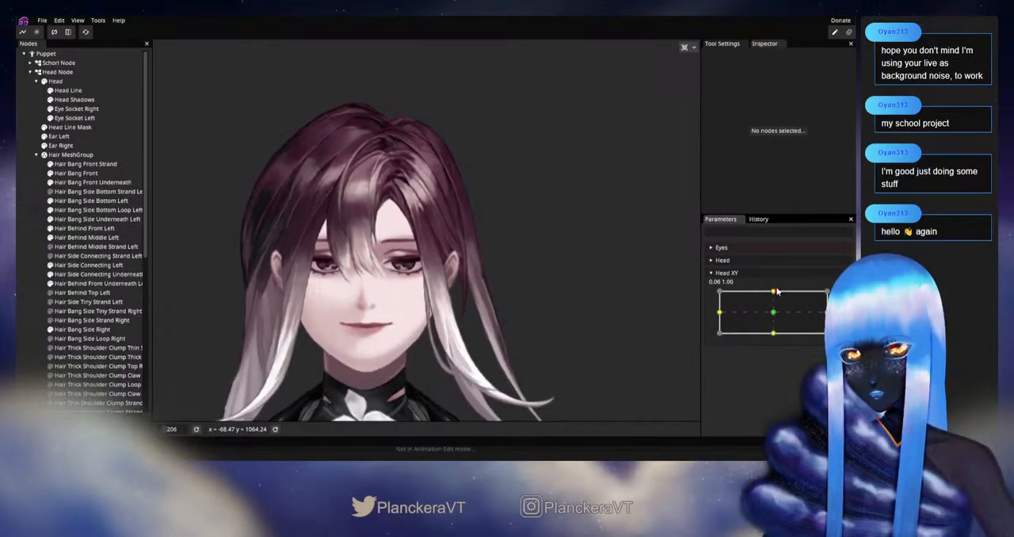
left_click(843, 296)
Fine-tune the same Hair Behind Middle Left outer-edge vertex near the top of the side curve, and deselect the part
scroll(444, 202, "up", 5)
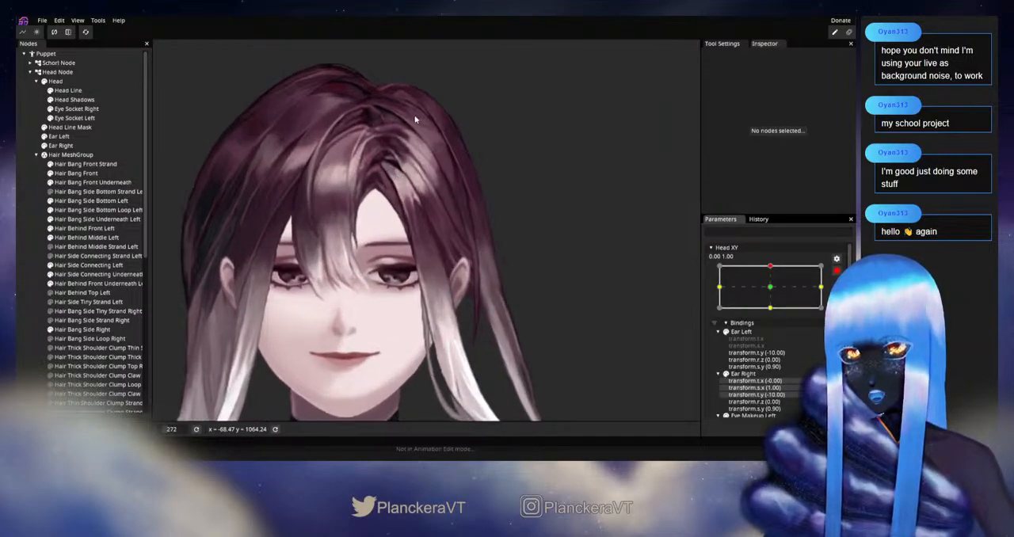
scroll(432, 206, "up", 5)
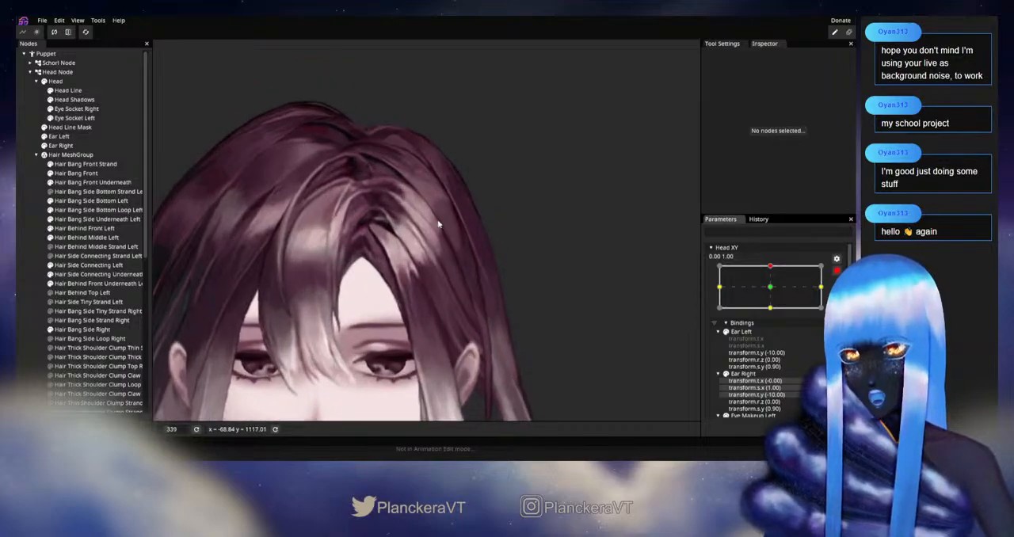
left_click(119, 238)
scroll(434, 226, "up", 5)
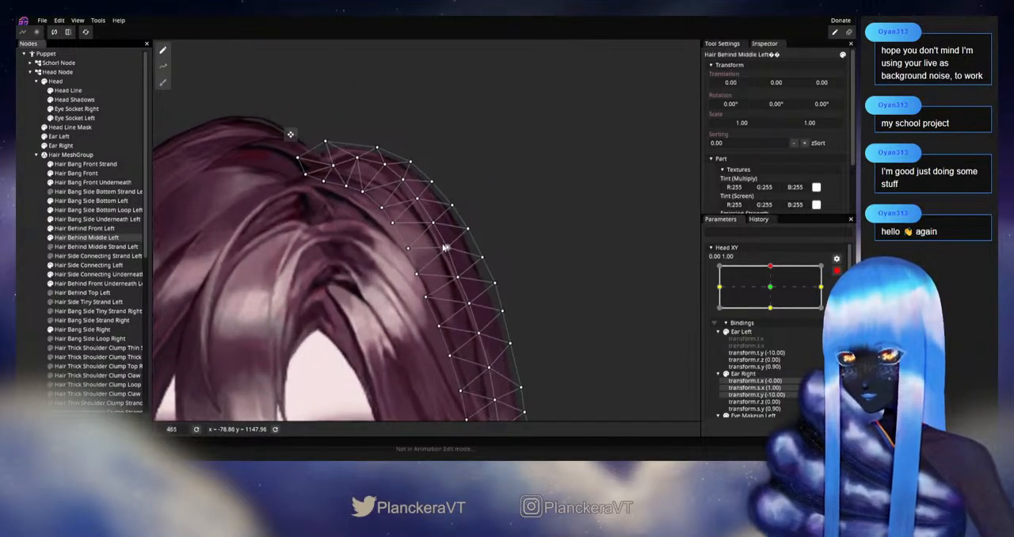
left_click(457, 205)
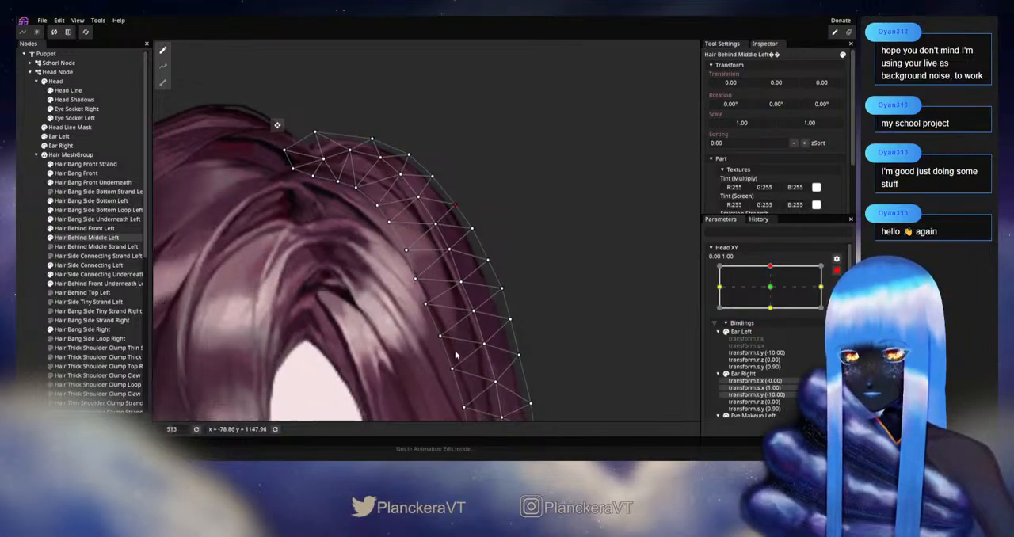
left_click(23, 276)
scroll(504, 351, "down", 2)
scroll(502, 350, "down", 3)
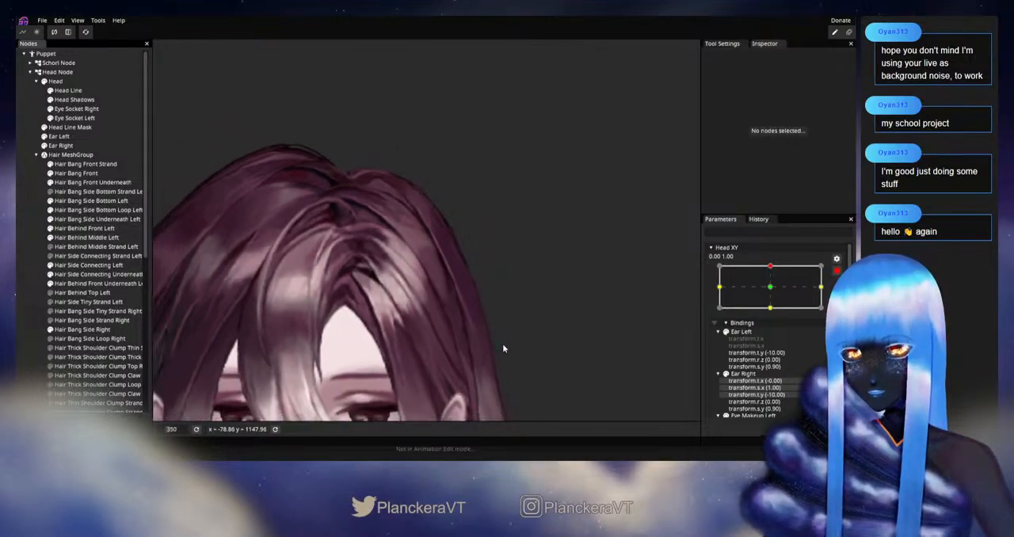
Check the outer-edge adjustment by varying Head XY near the upward keypoint, and re-arm it at 0.00, 1.00
left_click(836, 271)
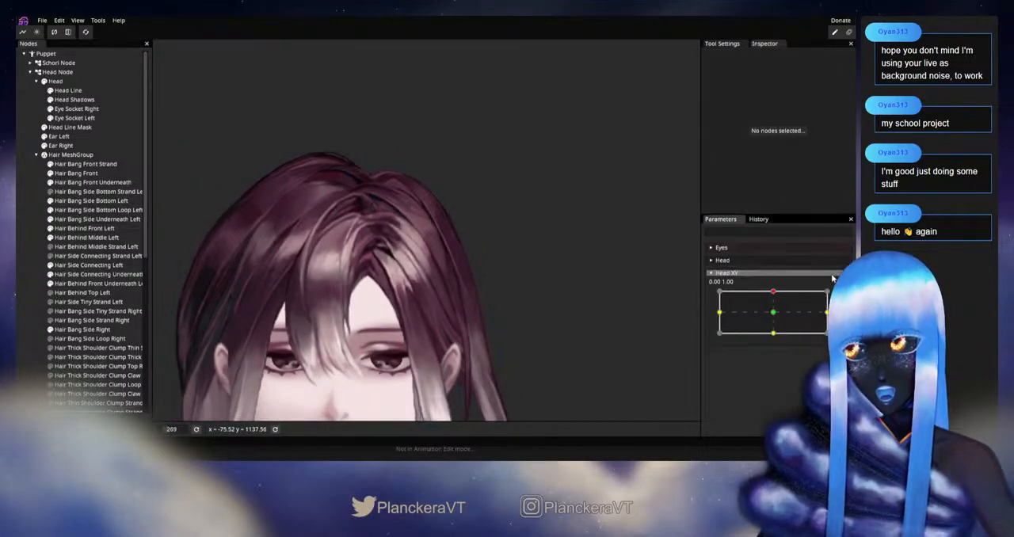
left_click(774, 292)
mouse_move(773, 291)
left_mouse_down()
mouse_move(774, 313)
mouse_move(773, 294)
left_mouse_up()
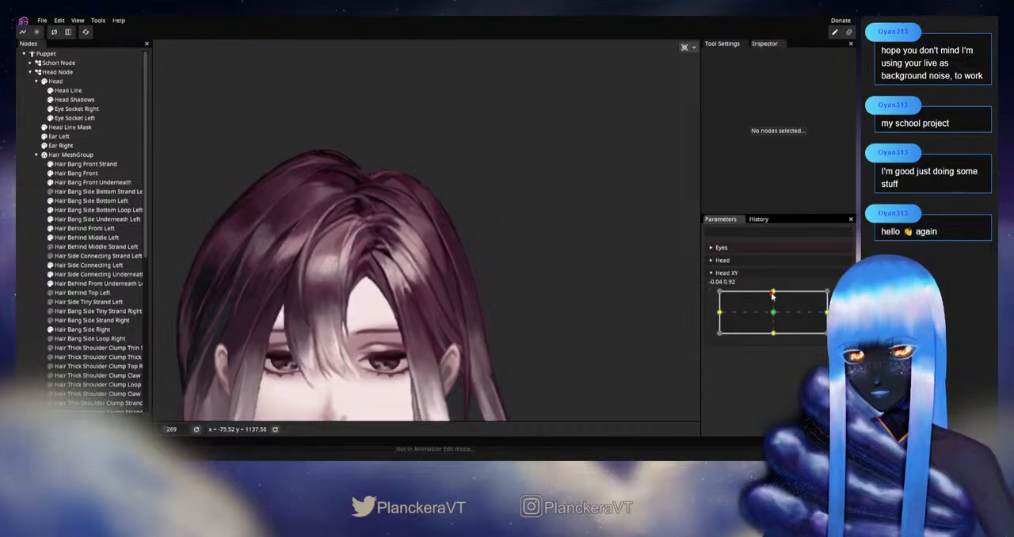
left_click(843, 297)
Adjust the next lower Hair Behind Middle Left outer-edge vertex on the upper side curve, and deselect the part
scroll(388, 237, "up", 2)
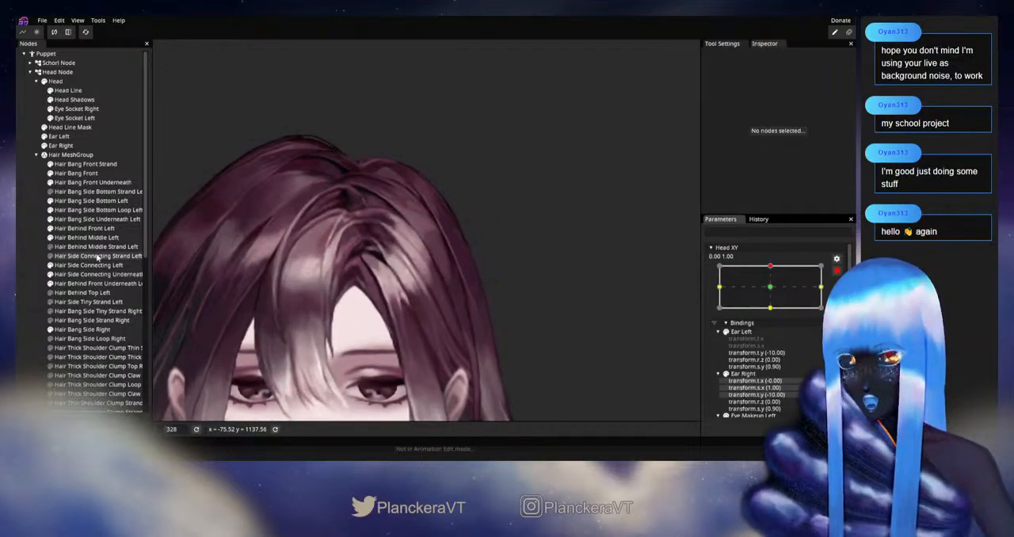
left_click(87, 237)
scroll(464, 233, "up", 3)
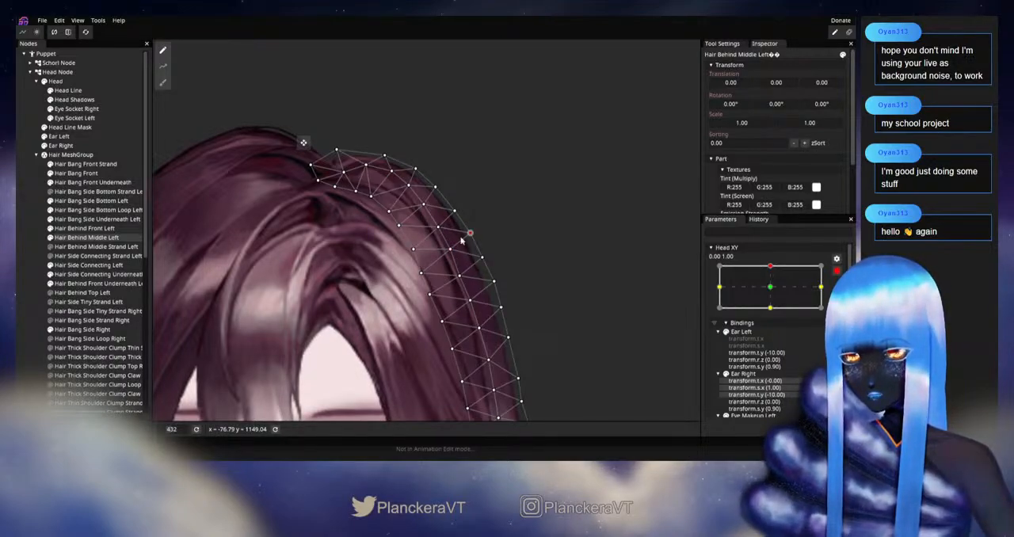
left_click(18, 280)
scroll(467, 302, "down", 5)
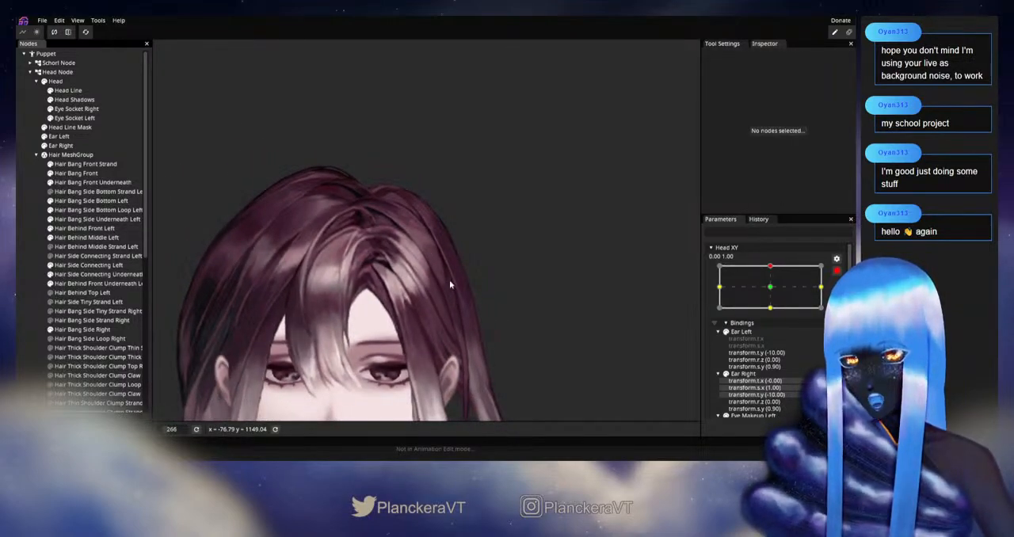
scroll(460, 274, "down", 2)
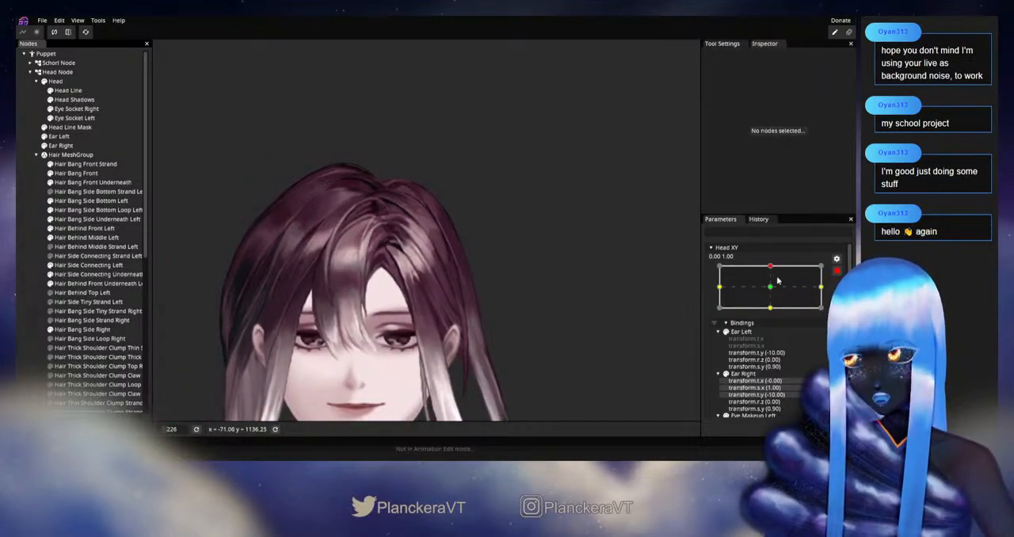
Check the smoothed outer edge by varying Head XY near the upward keypoint, and re-arm it at 0.00, 1.00
left_click(836, 271)
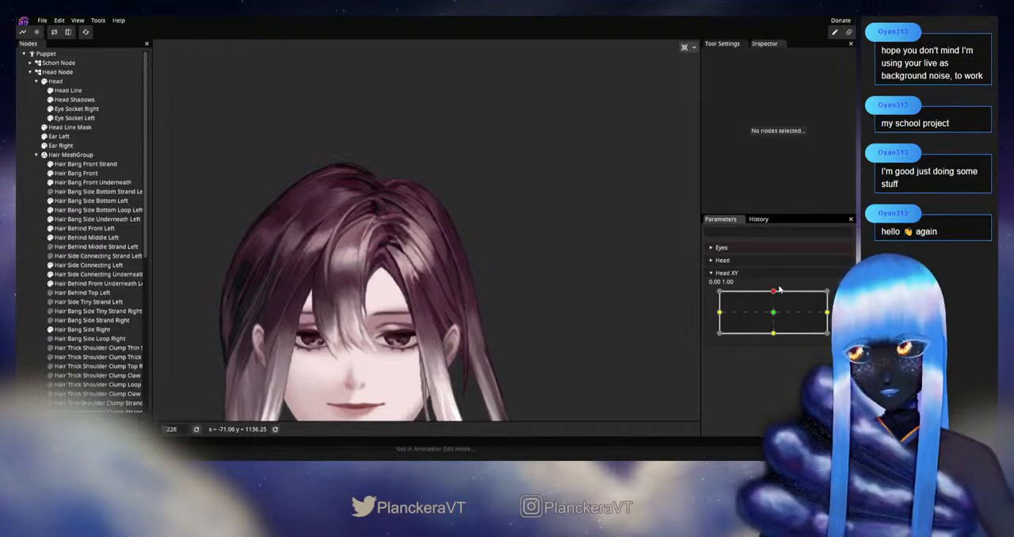
mouse_move(774, 295)
left_mouse_down()
mouse_move(775, 315)
mouse_move(774, 292)
left_mouse_up()
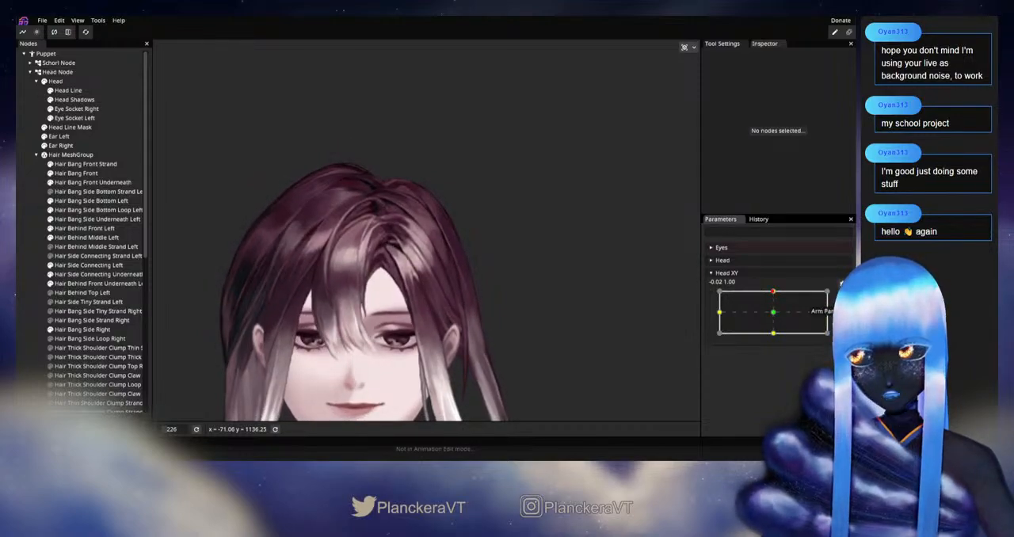
left_click(843, 296)
Readjust the Hair Behind Middle Left centre-row vertex inside the refined outer edge, and deselect the part
scroll(306, 240, "up", 5)
left_click(87, 238)
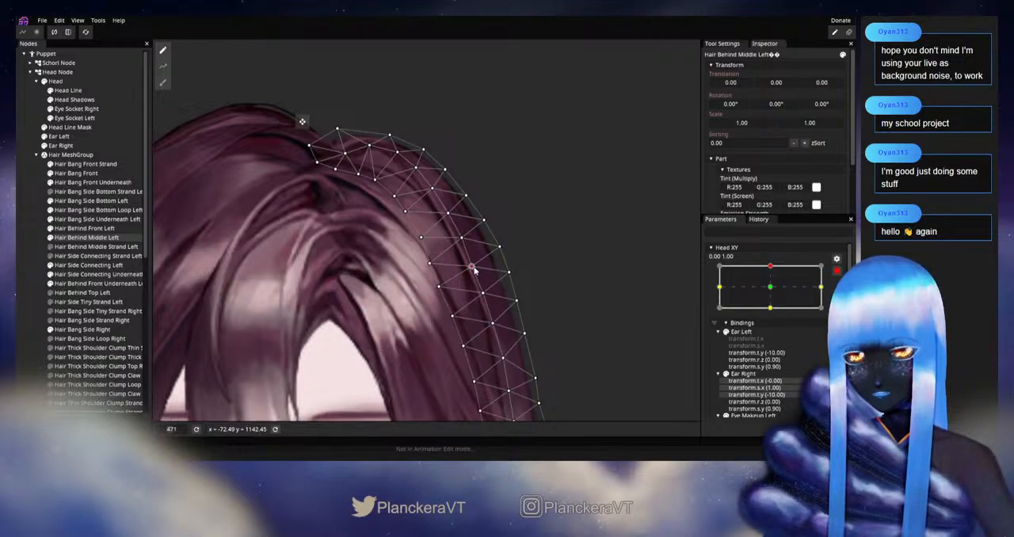
left_click(23, 252)
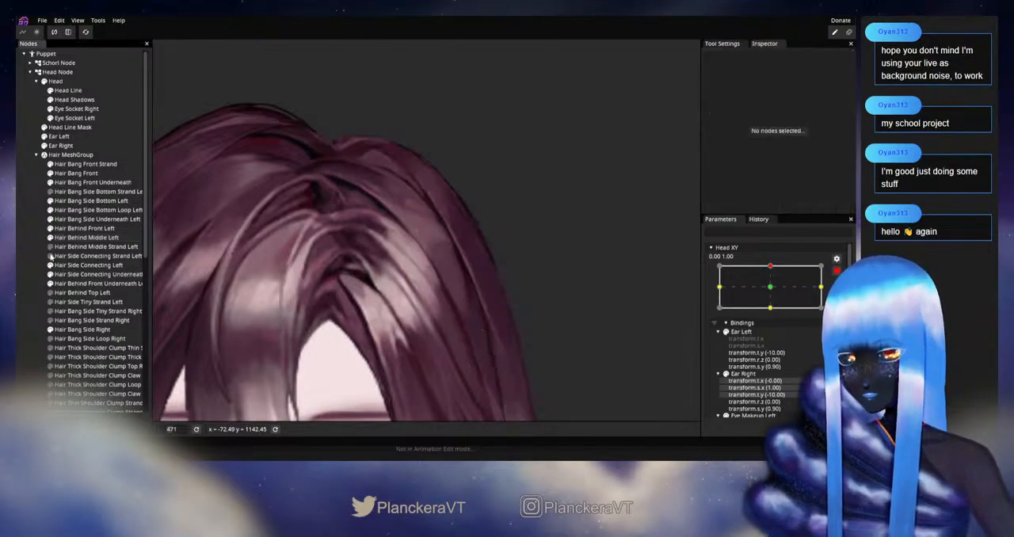
scroll(536, 286, "down", 5)
scroll(536, 291, "down", 3)
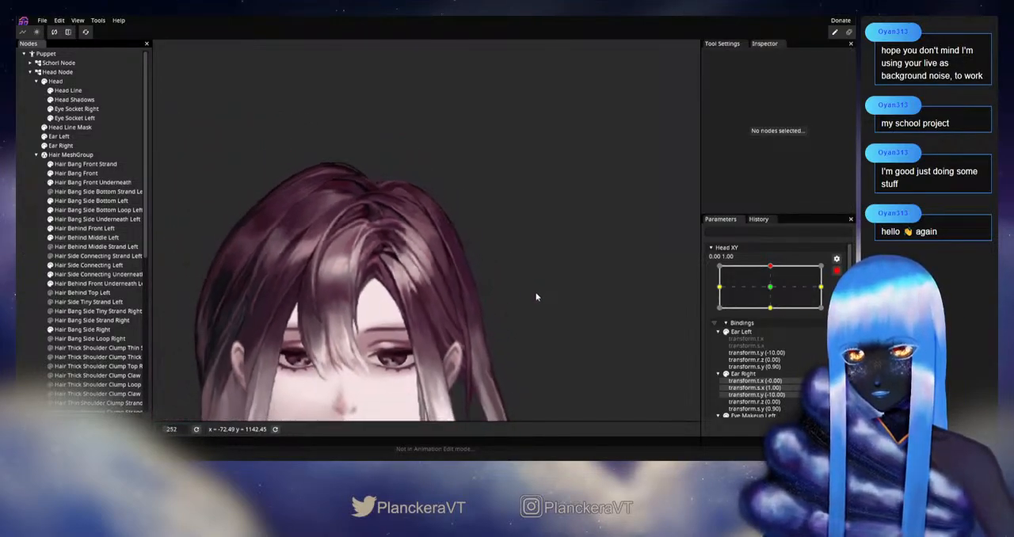
Check the centre-row adjustment by varying Head XY near the upward keypoint, and re-arm it at 0.00, 1.00
left_click(836, 271)
left_click_drag(772, 293, 773, 303)
scroll(561, 241, "down", 2)
mouse_move(774, 293)
left_mouse_down()
mouse_move(774, 315)
mouse_move(776, 294)
left_mouse_up()
Readjust a Hair Behind Middle Left centre-row vertex midway down the side curve, and deselect the part
scroll(454, 243, "up", 5)
scroll(406, 278, "up", 2)
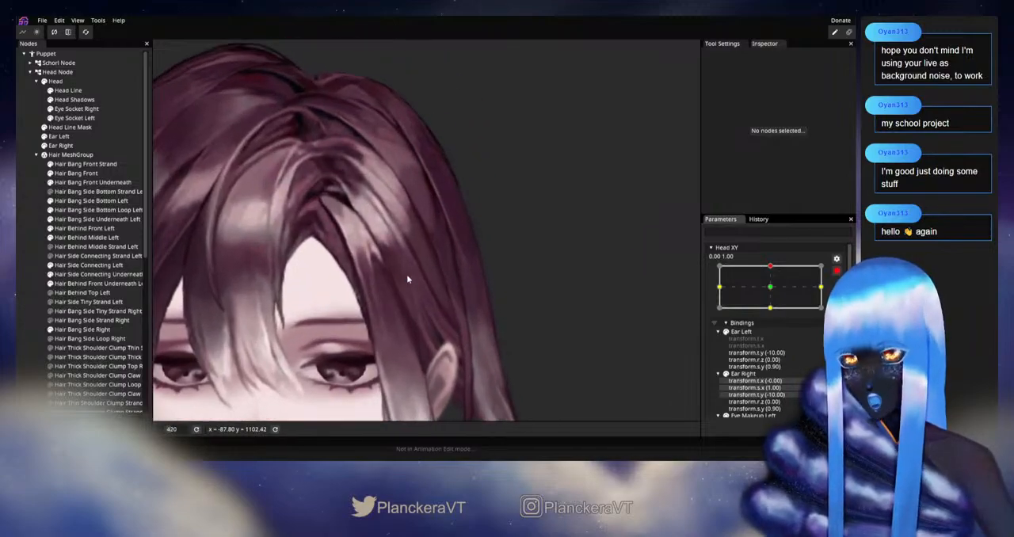
left_click(125, 239)
scroll(445, 221, "up", 2)
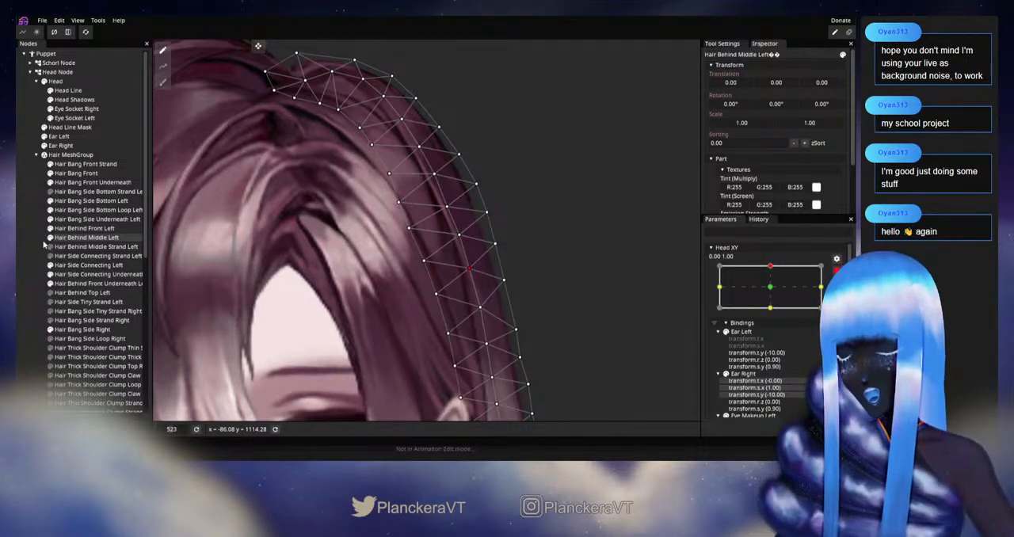
left_click(457, 280)
scroll(457, 280, "down", 5)
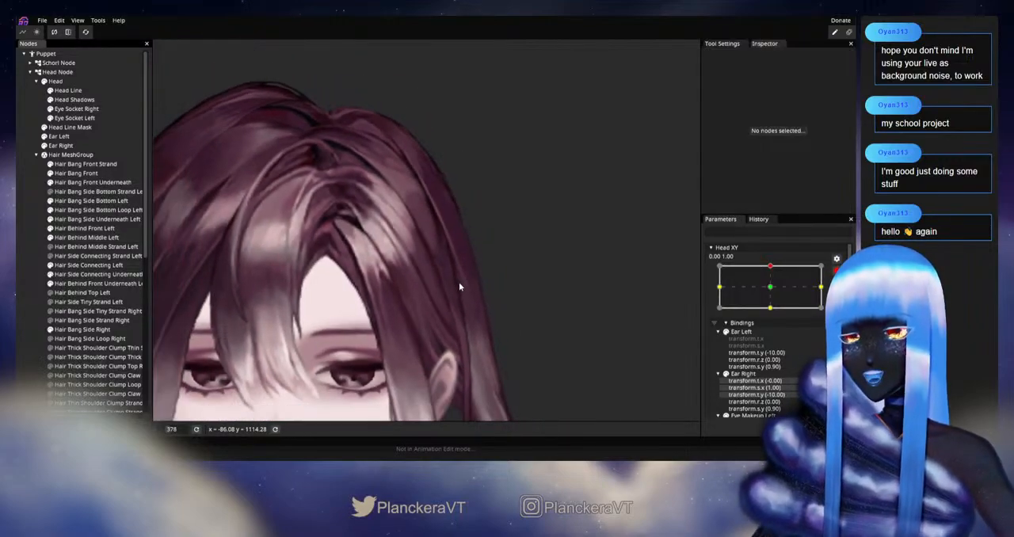
Check the mid-curve centre-row adjustment by varying Head XY near the upward keypoint, and re-arm it at 0.00, 1.00
scroll(459, 282, "down", 3)
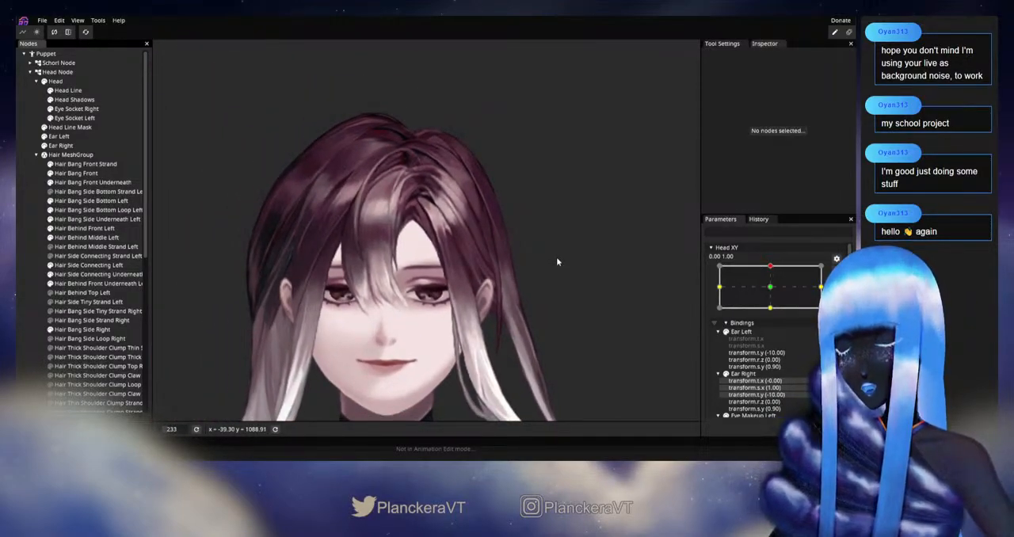
scroll(557, 261, "down", 2)
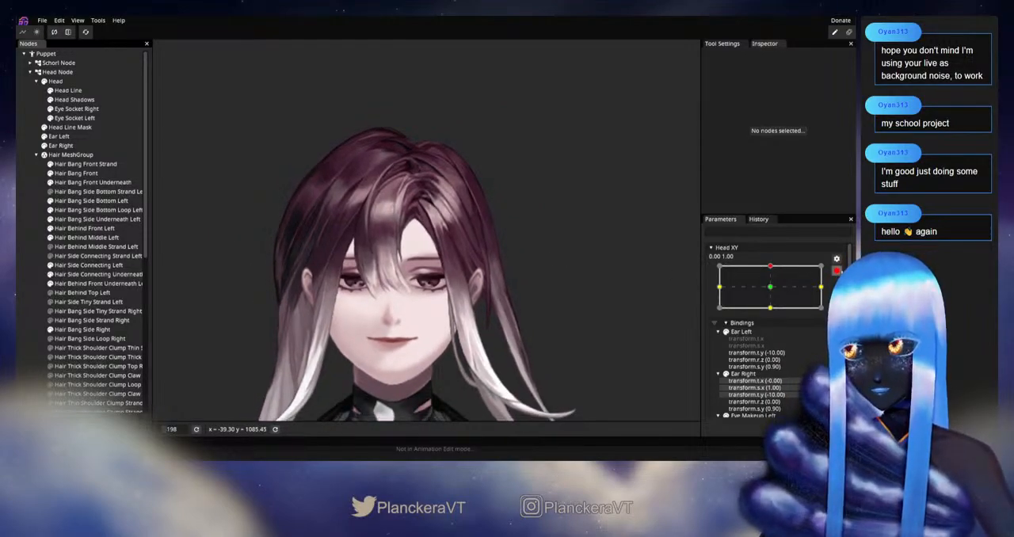
left_click(838, 271)
mouse_move(774, 294)
left_mouse_down()
mouse_move(777, 315)
mouse_move(776, 295)
left_mouse_up()
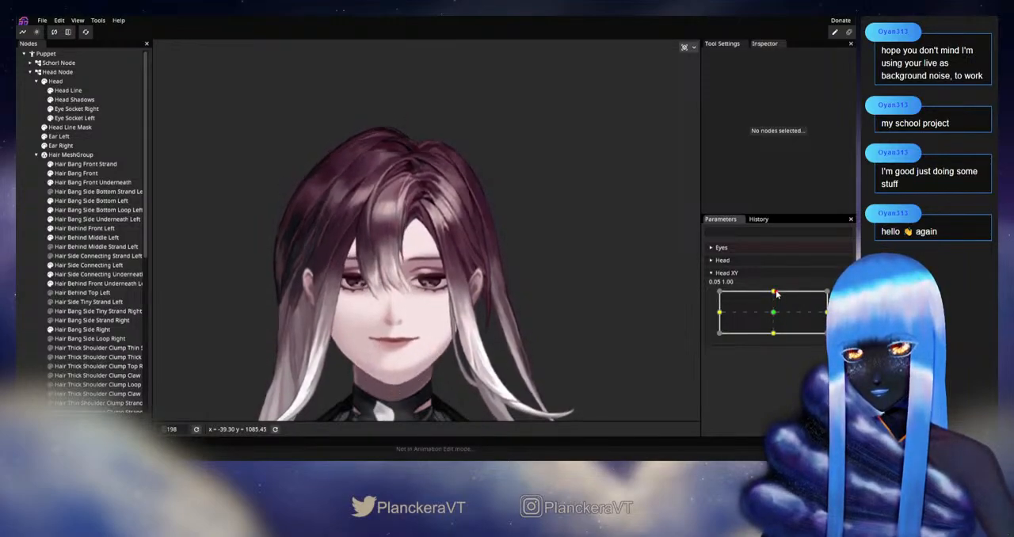
left_click(843, 297)
Adjust the neighbouring Hair Behind Middle Left inner-edge vertices on the upper side curve, and deselect the part
scroll(475, 271, "up", 3)
left_click_drag(475, 271, 415, 294)
scroll(415, 293, "up", 2)
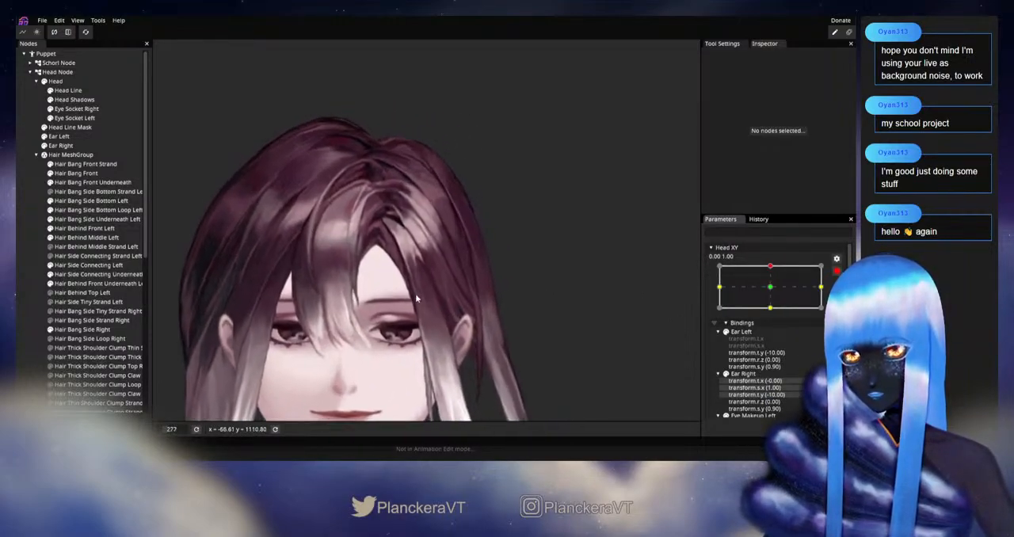
left_click(411, 298)
scroll(521, 254, "up", 2)
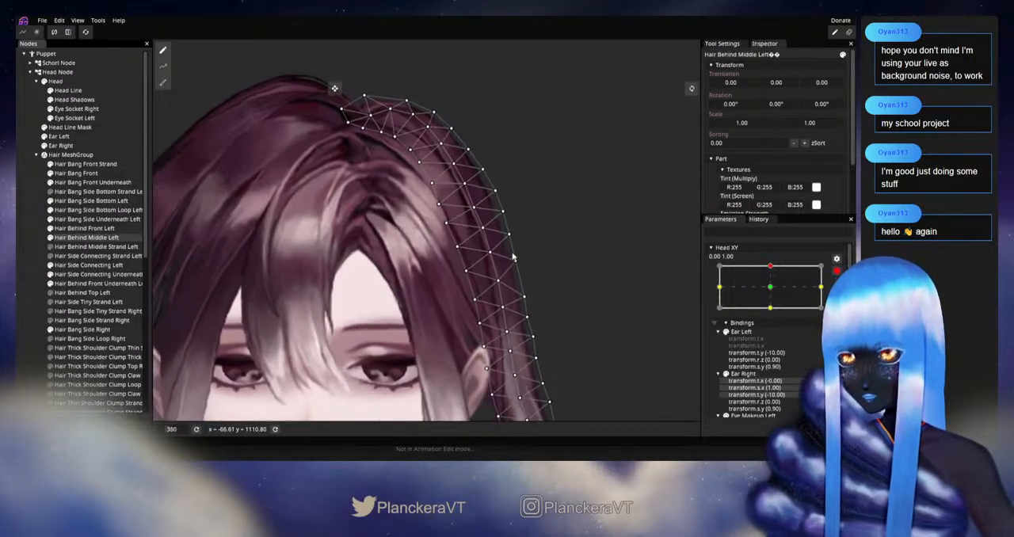
scroll(521, 253, "up", 1)
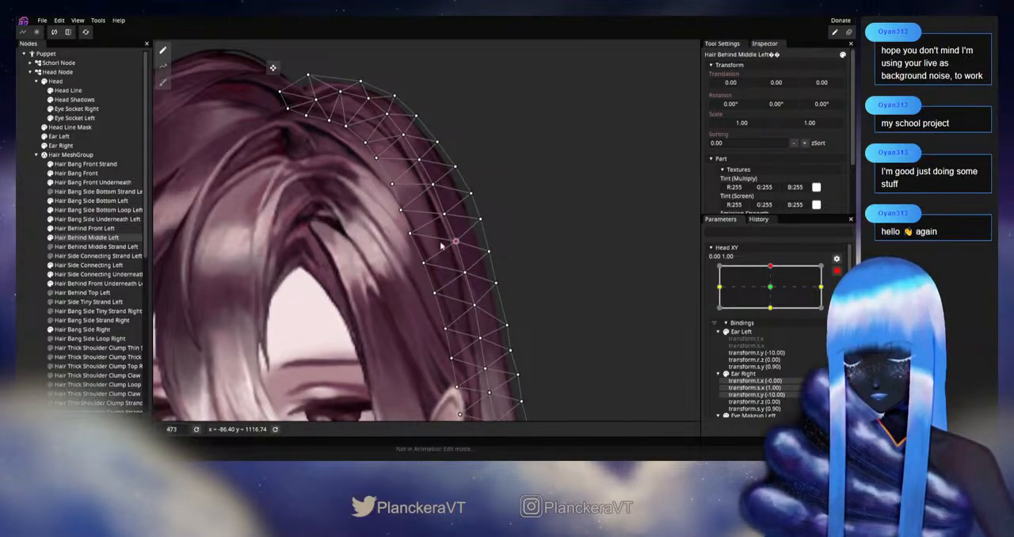
left_click(410, 235)
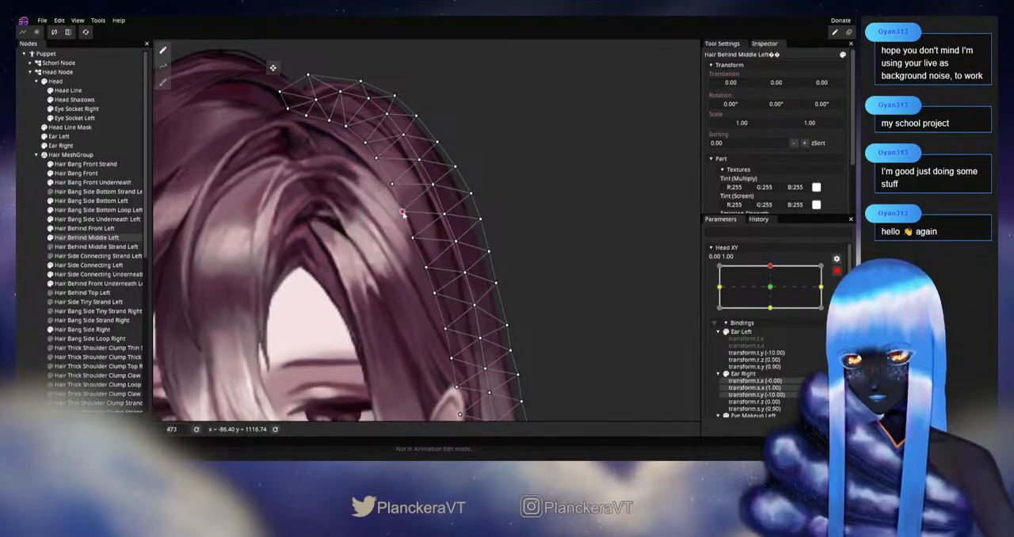
left_click(46, 254)
scroll(486, 293, "down", 5)
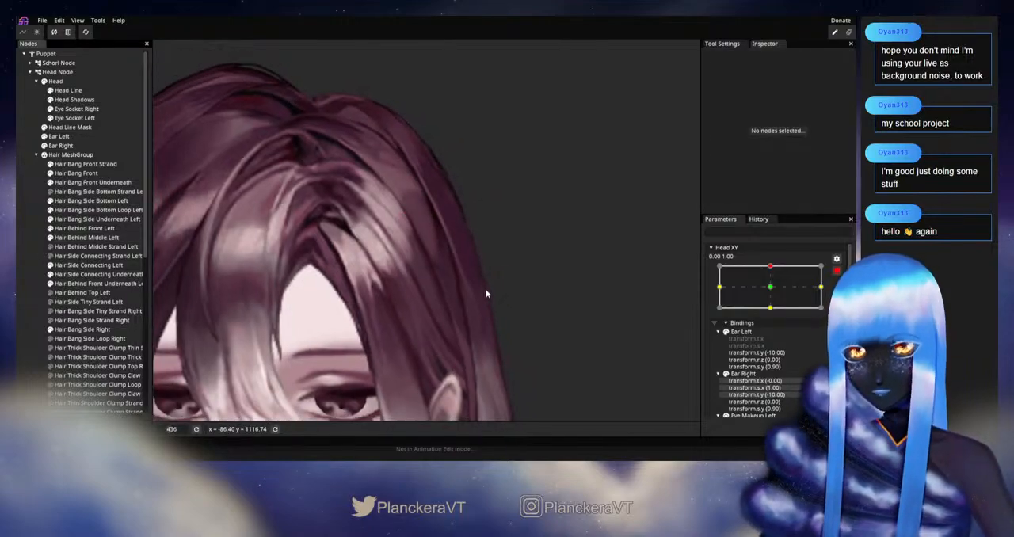
Check the inner-edge adjustment twice by varying Head XY near the upward keypoint, re-arming it at 0.00, 1.00 each time
scroll(487, 292, "down", 4)
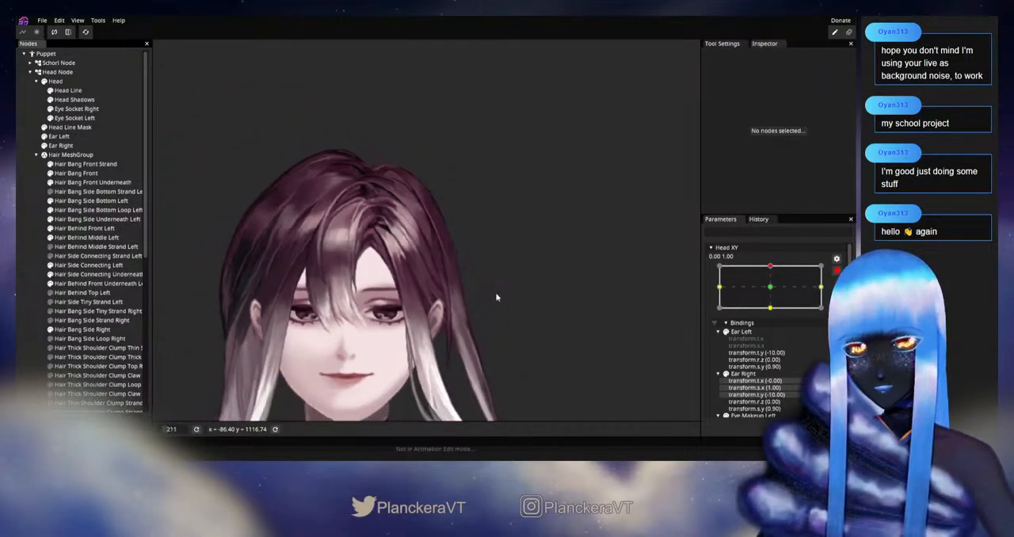
left_click(837, 271)
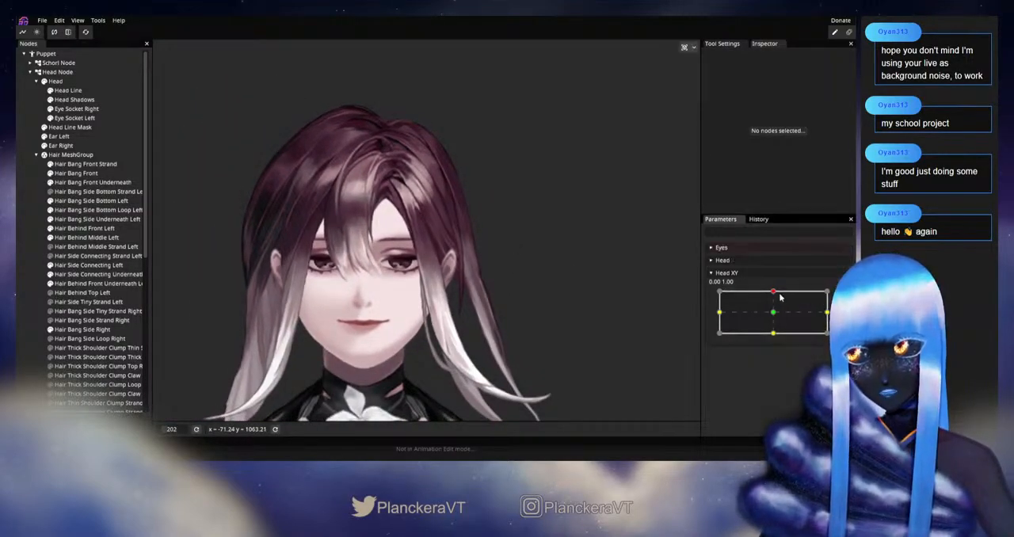
left_click_drag(774, 294, 776, 293)
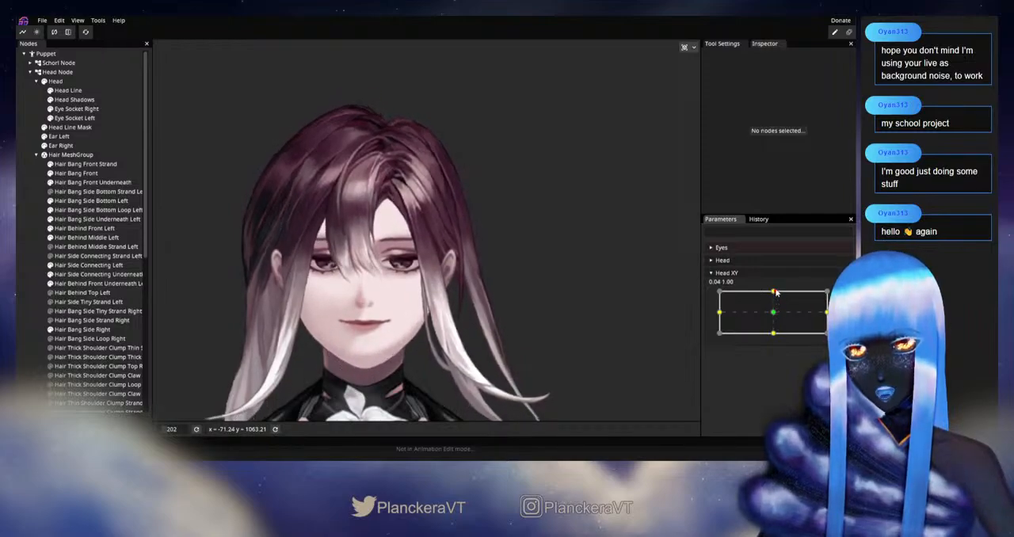
left_click(843, 296)
scroll(489, 226, "up", 5)
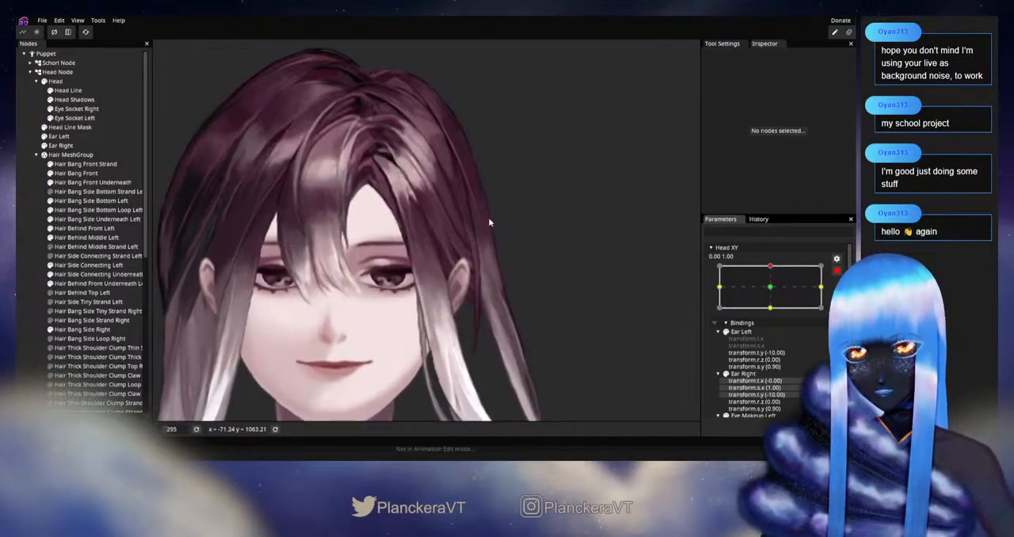
left_click_drag(489, 225, 489, 236)
scroll(489, 235, "down", 3)
left_click(837, 271)
scroll(536, 292, "down", 2)
mouse_move(776, 294)
left_mouse_down()
mouse_move(774, 311)
mouse_move(772, 291)
left_mouse_up()
left_click(820, 311)
Adjust the next lower Hair Behind Middle Left inner-edge vertex above the ear, and deselect the part
scroll(458, 293, "up", 5)
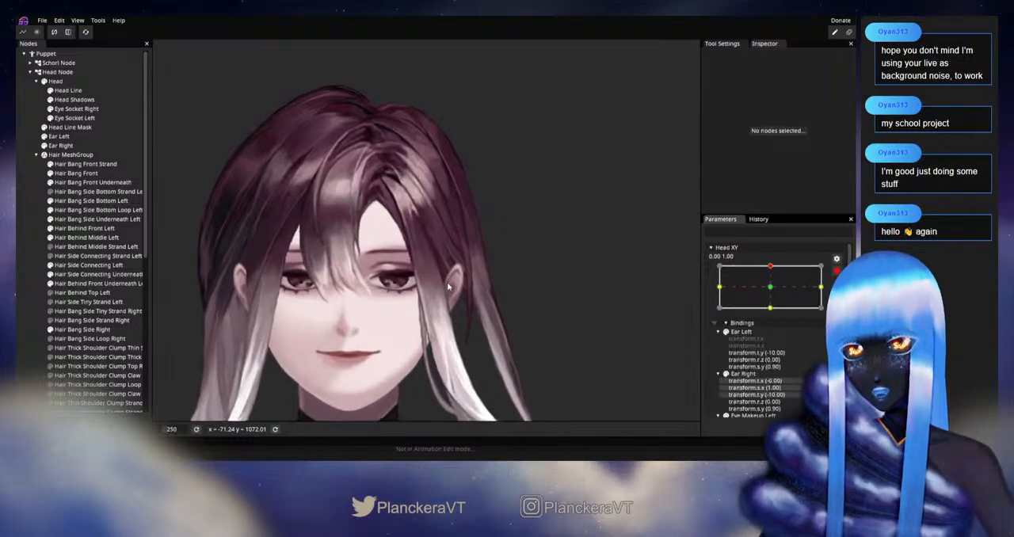
scroll(457, 294, "up", 3)
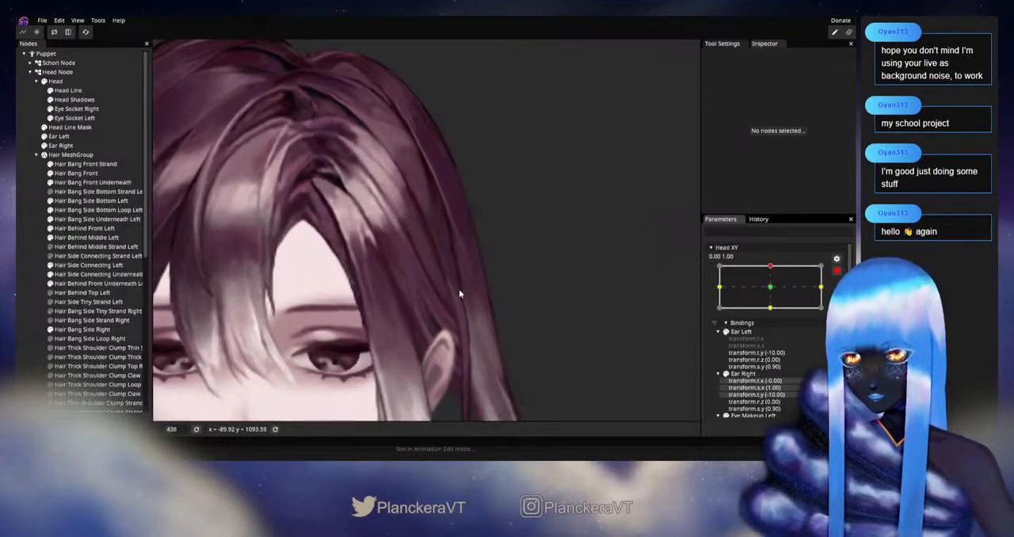
left_click(454, 288)
scroll(454, 288, "up", 2)
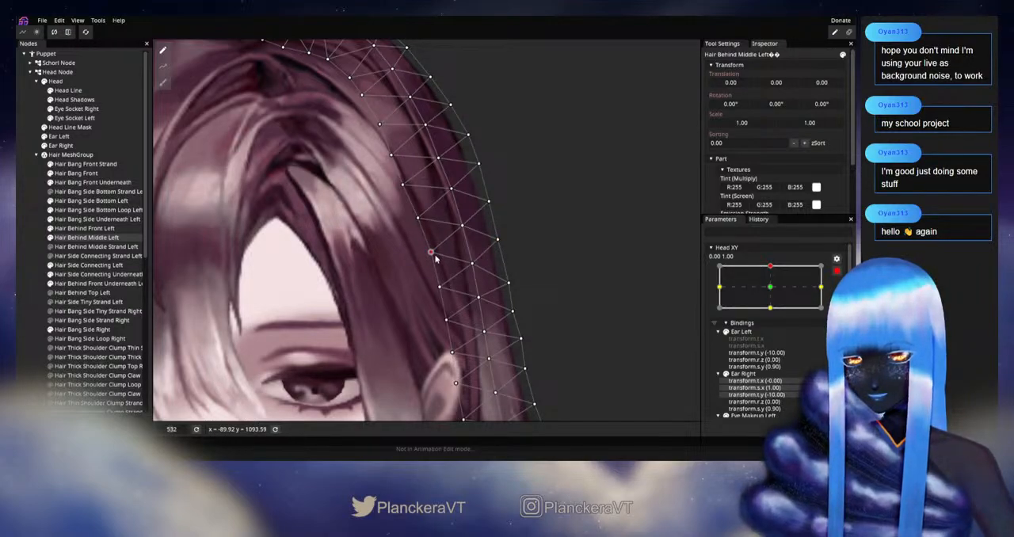
left_click(17, 278)
scroll(420, 266, "down", 6)
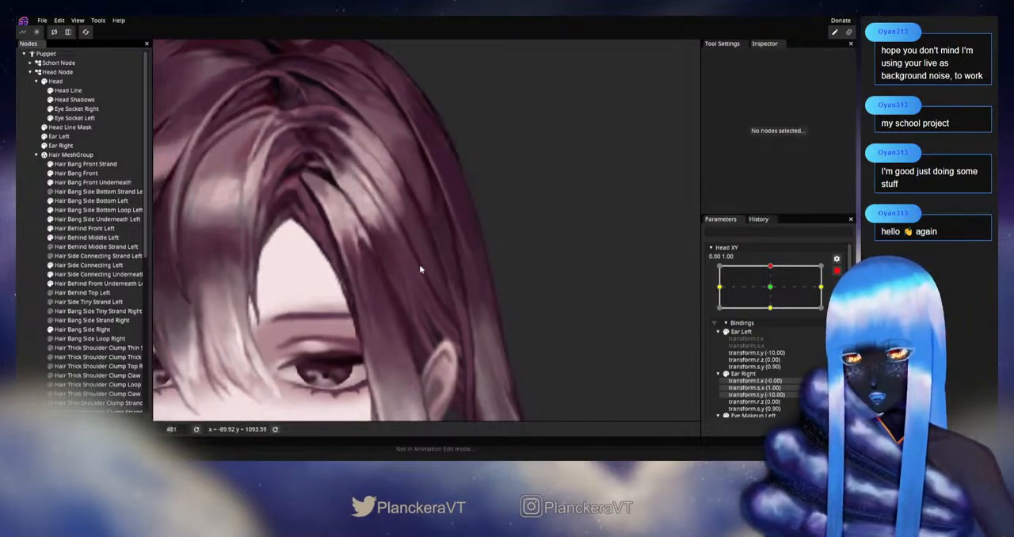
Check the lower inner-edge adjustment by varying Head XY near the upward keypoint, and re-arm it at 0.00, 1.00
scroll(420, 269, "down", 4)
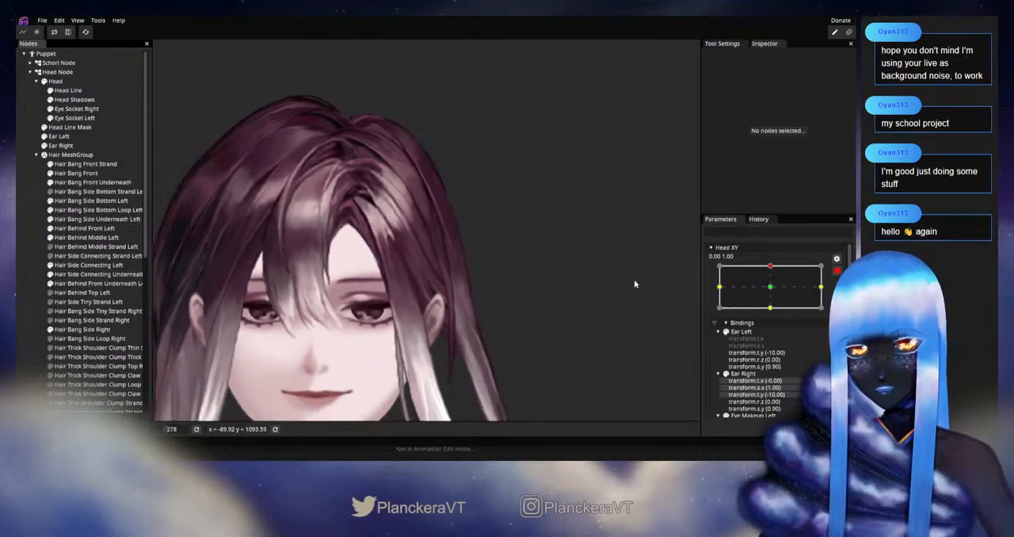
scroll(824, 277, "up", 1)
scroll(542, 255, "down", 1)
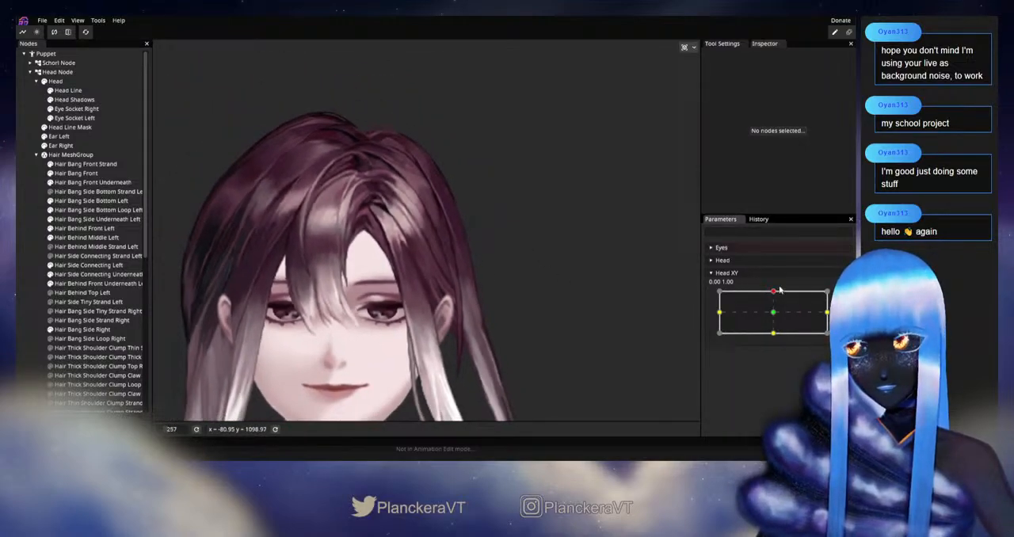
mouse_move(774, 294)
left_mouse_down()
mouse_move(774, 314)
mouse_move(775, 293)
left_mouse_up()
scroll(606, 321, "down", 4)
left_click_drag(604, 323, 620, 271)
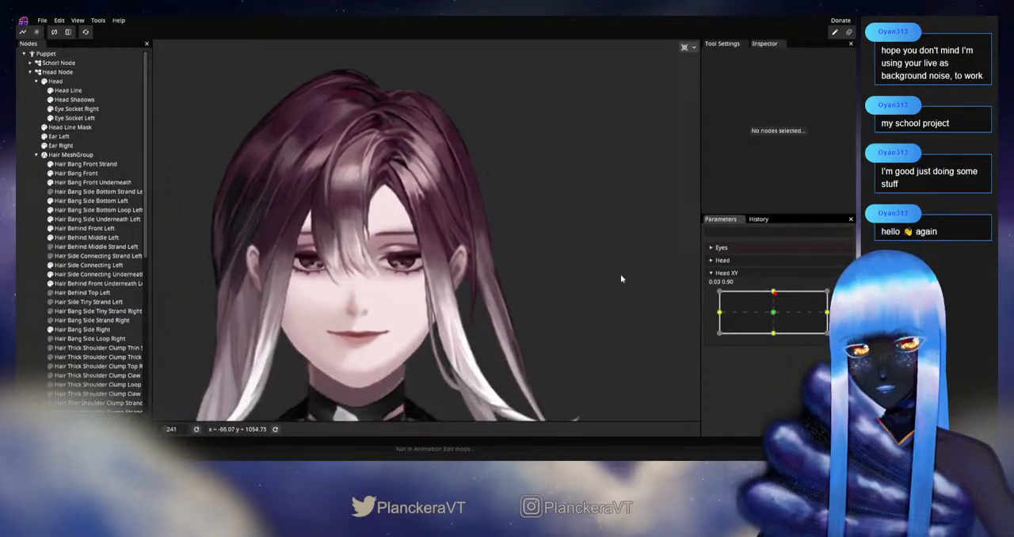
mouse_move(775, 294)
left_mouse_down()
mouse_move(774, 315)
mouse_move(774, 291)
left_mouse_up()
Adjust a Hair Behind Middle Left outer-edge vertex midway down the side curve, and deselect the part
scroll(492, 206, "up", 3)
left_click_drag(491, 205, 454, 287)
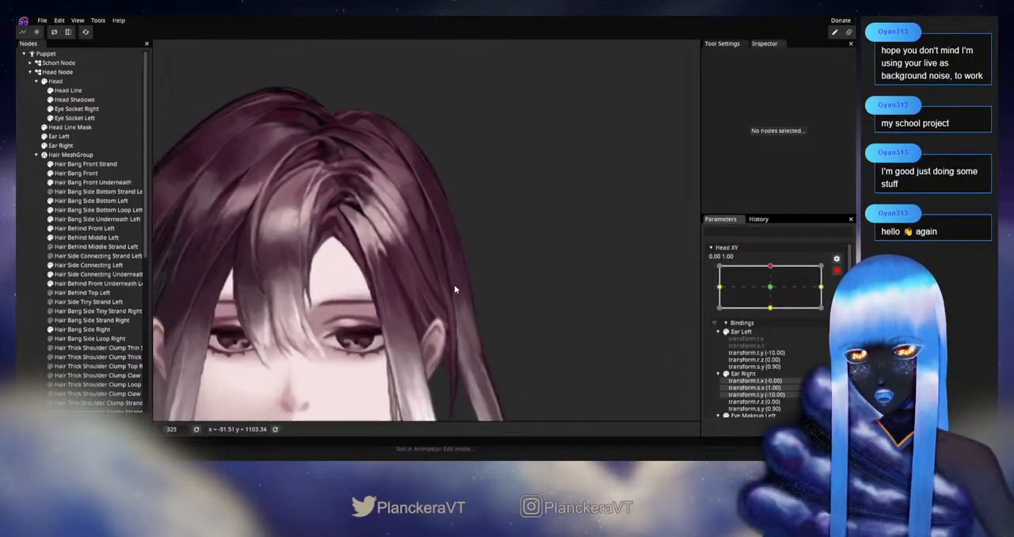
scroll(460, 261, "up", 3)
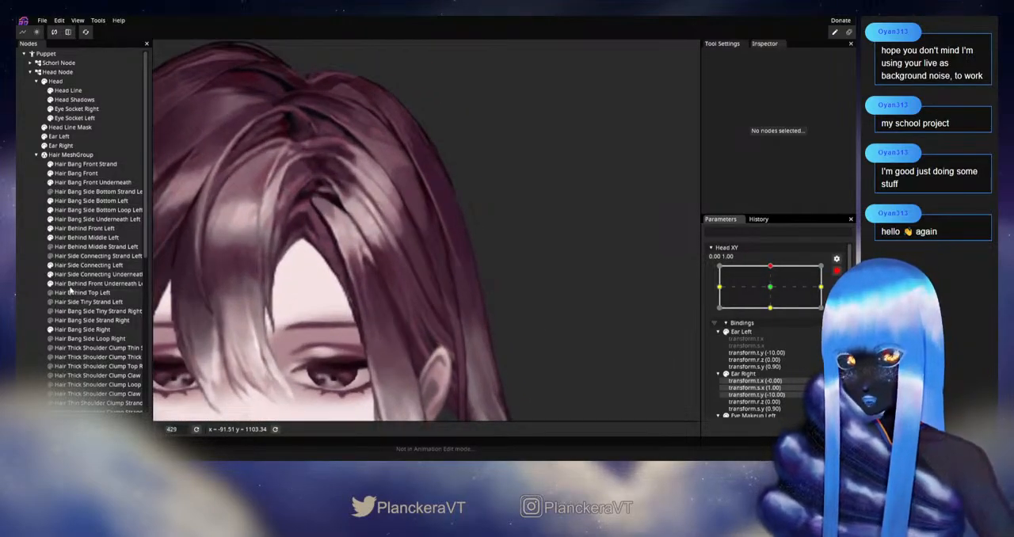
left_click(134, 283)
left_click(88, 238)
scroll(507, 261, "up", 3)
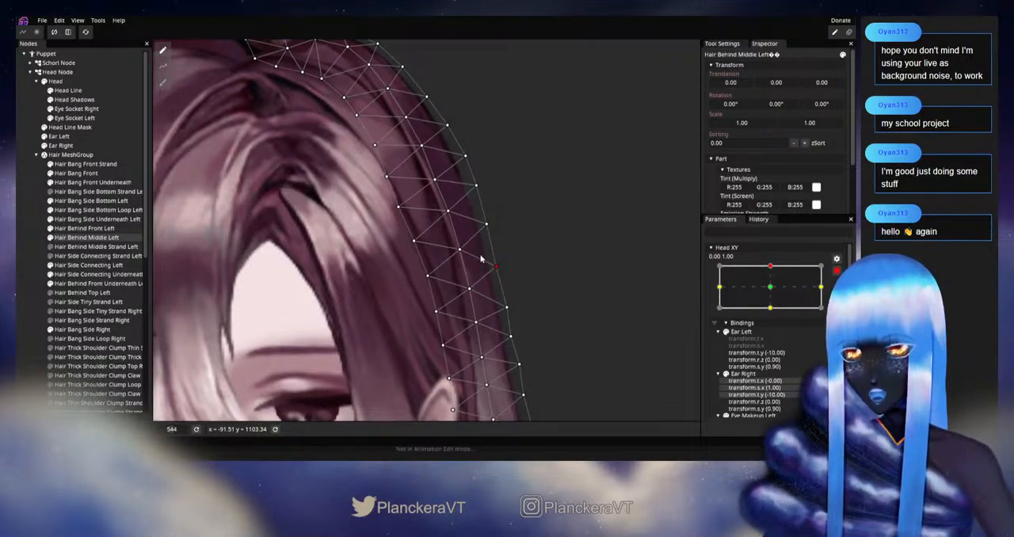
left_click(549, 290)
scroll(550, 290, "down", 6)
Check the side curve up close by varying Head XY between the upward keypoint and neutral, and re-arm it at 0.00, 1.00
scroll(551, 292, "down", 8)
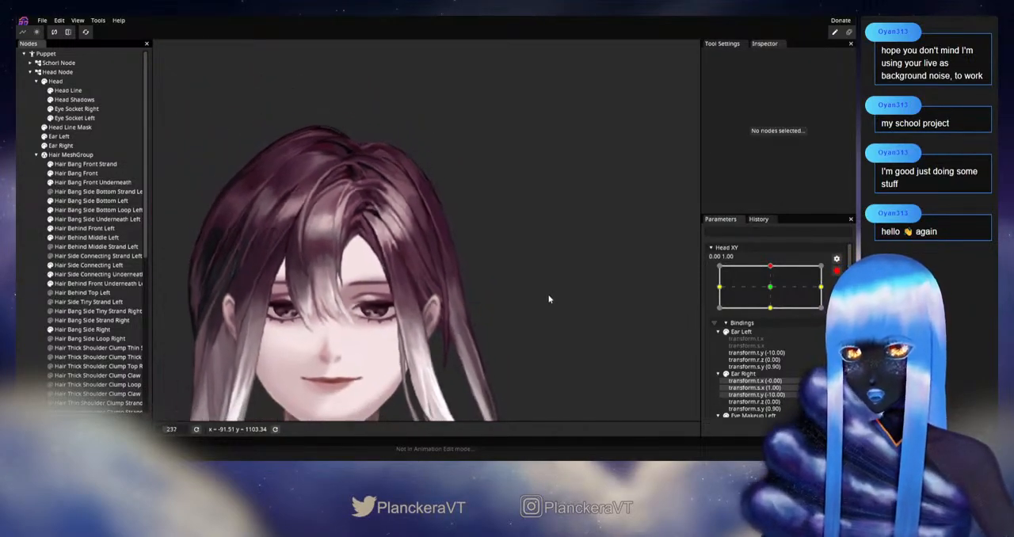
scroll(549, 299, "down", 2)
left_click(837, 271)
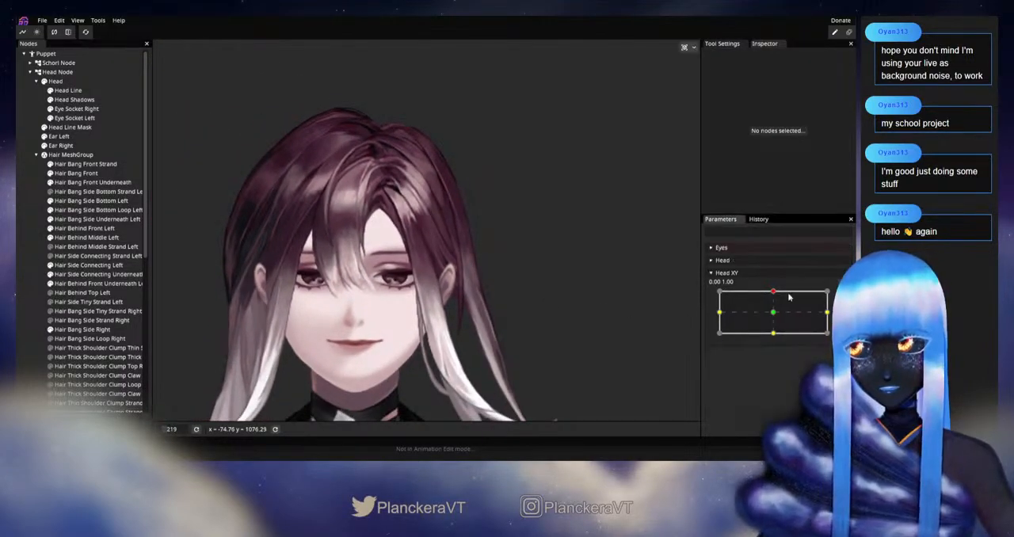
mouse_move(774, 295)
left_mouse_down()
mouse_move(775, 313)
mouse_move(775, 291)
left_mouse_up()
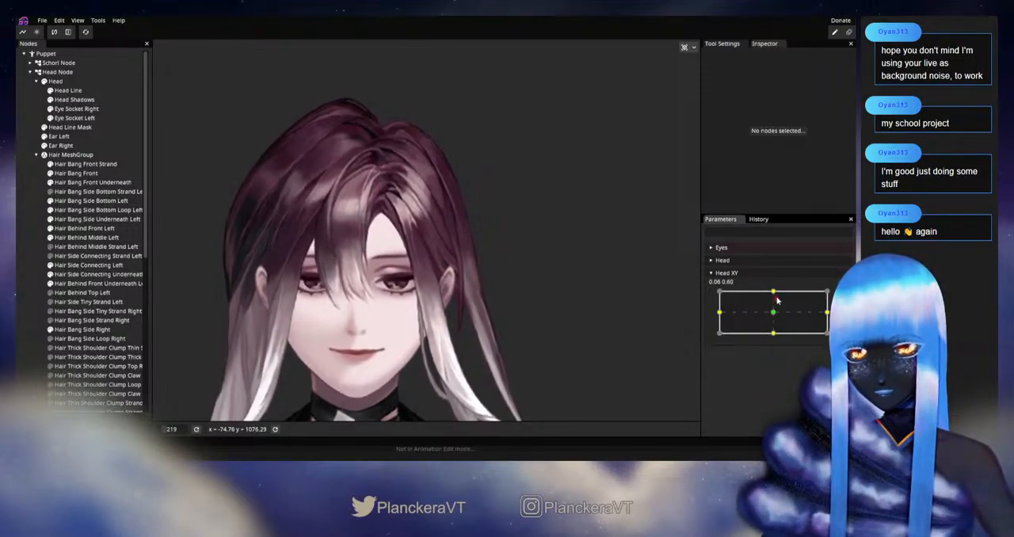
scroll(497, 324, "up", 6)
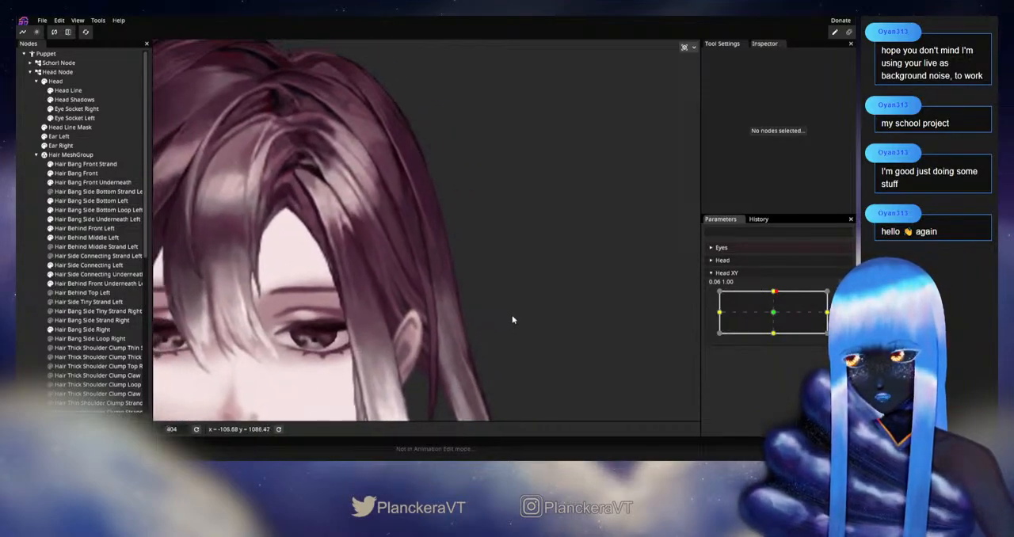
scroll(531, 308, "up", 2)
mouse_move(776, 291)
left_mouse_down()
mouse_move(773, 319)
mouse_move(777, 290)
mouse_move(777, 310)
left_mouse_up()
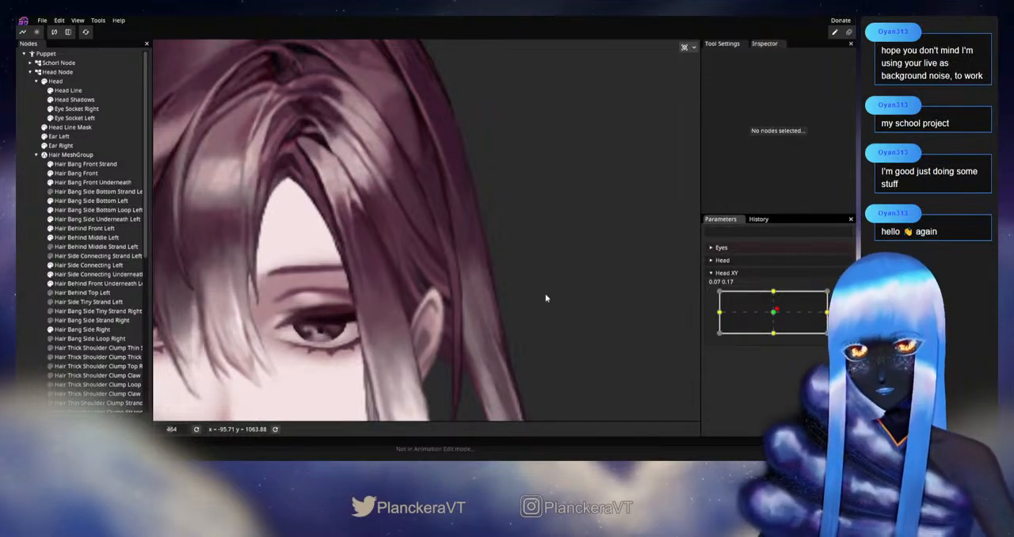
mouse_move(775, 307)
left_mouse_down()
mouse_move(776, 296)
mouse_move(775, 318)
mouse_move(774, 294)
left_mouse_up()
left_click(843, 296)
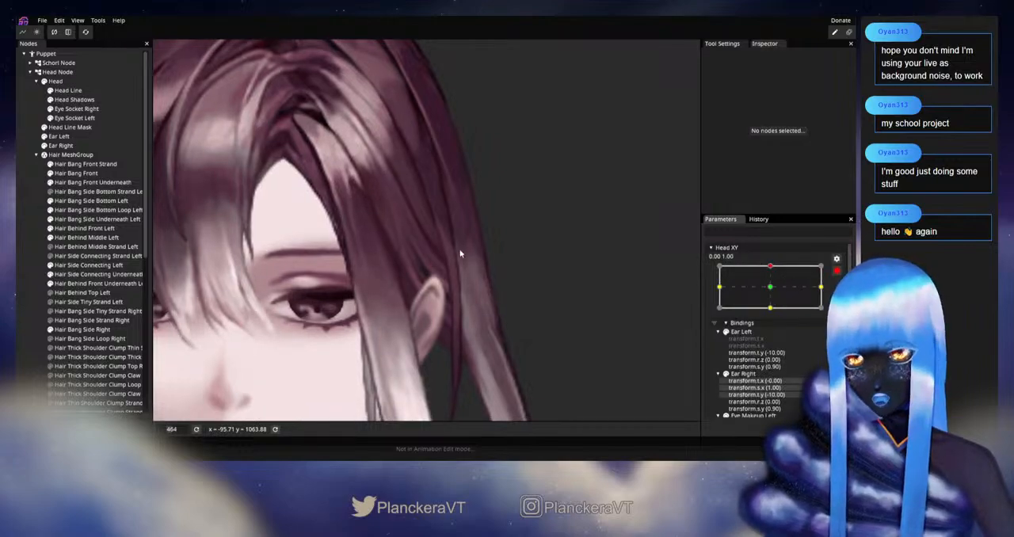
Adjust the Hair Behind Middle Left inner-edge vertex beside the ear, and deselect the part
left_click(87, 264)
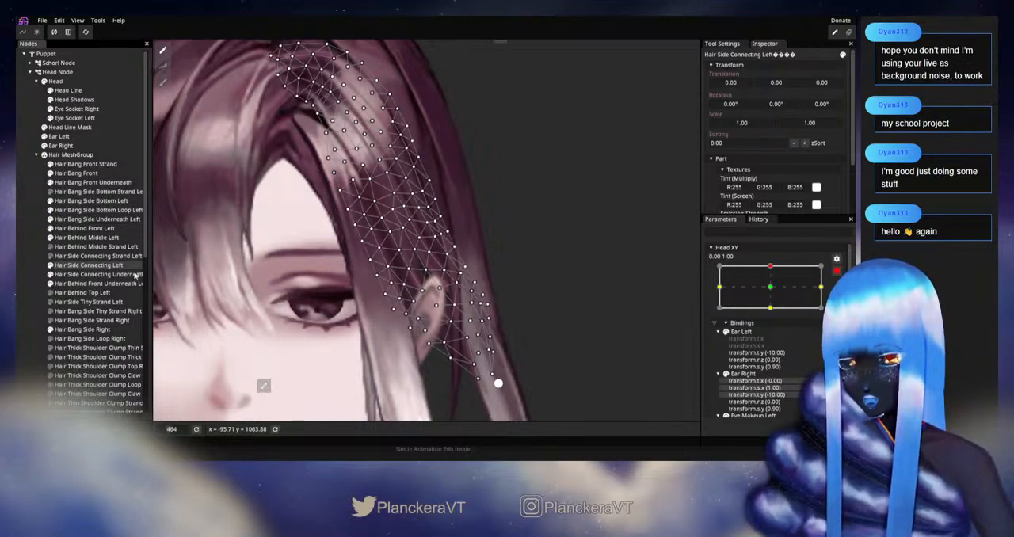
left_click(127, 238)
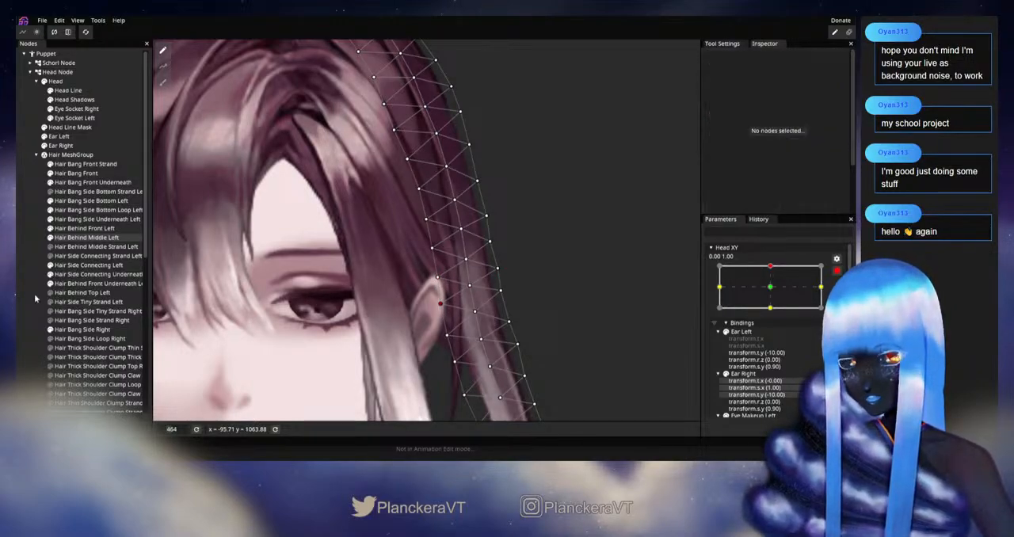
left_click(577, 319)
Check the vertex adjustment beside the ear by varying Head XY near the upward keypoint, and re-arm it at 0.00, 1.00
left_click(838, 272)
mouse_move(775, 292)
left_mouse_down()
mouse_move(776, 315)
mouse_move(774, 292)
left_mouse_up()
left_click(843, 296)
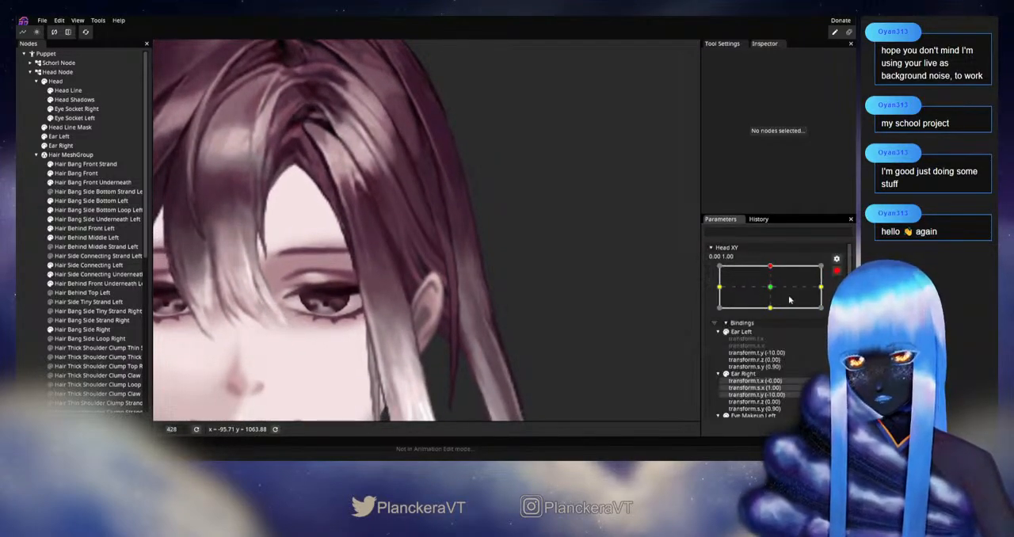
Adjust the Hair Behind Middle Left central, outer-edge and inner-edge vertices beside the ear, and deselect the part
left_click(91, 265)
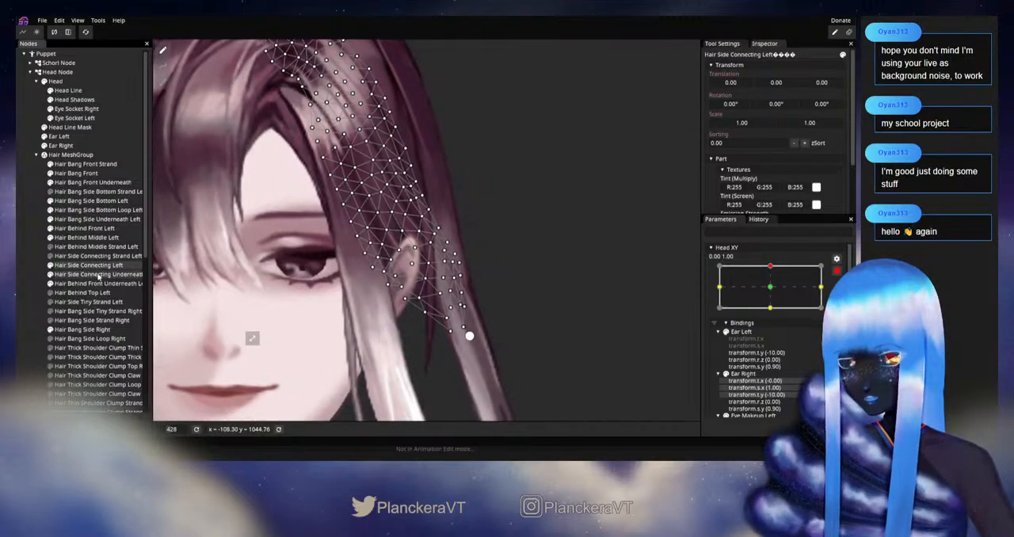
left_click(87, 238)
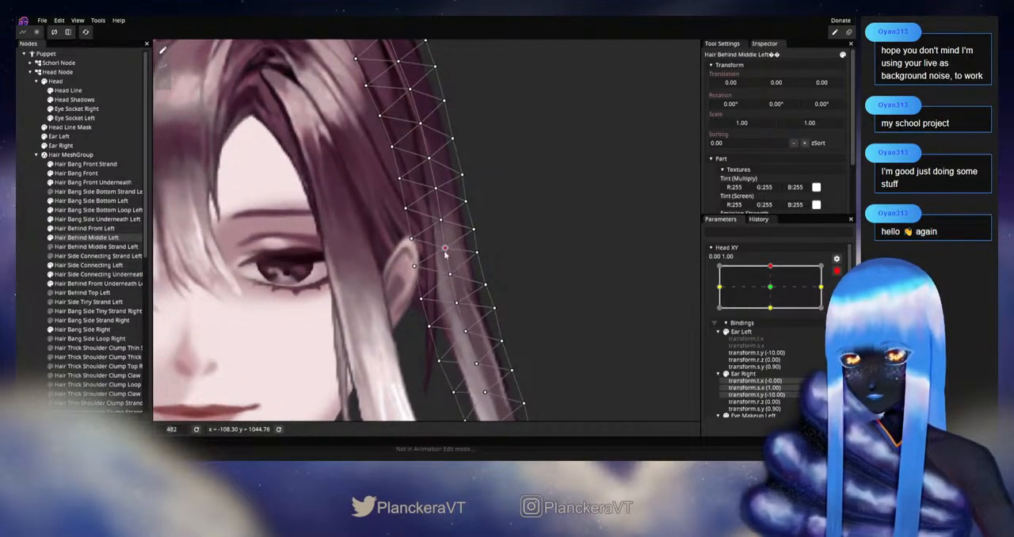
left_click(451, 278)
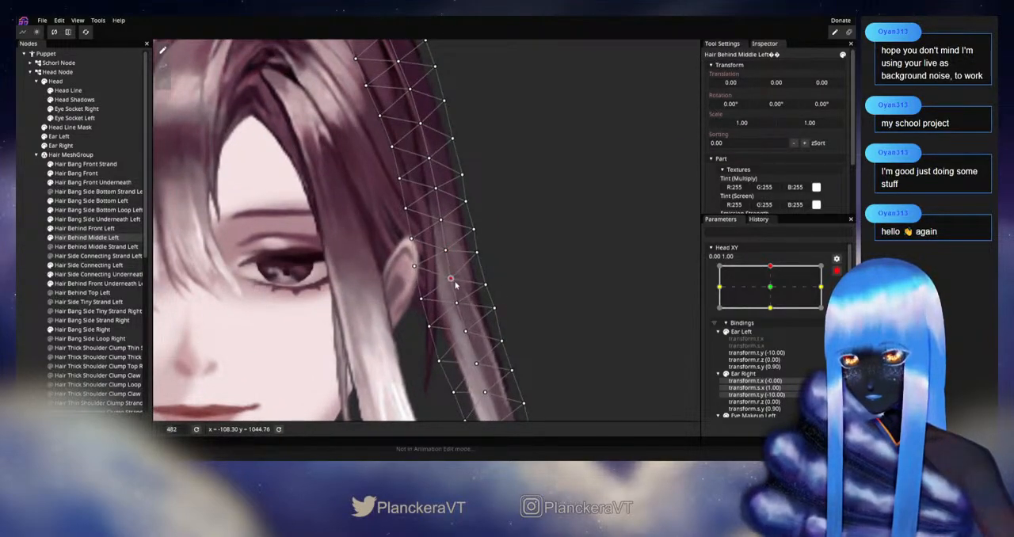
left_click_drag(486, 286, 486, 289)
left_click_drag(477, 253, 480, 263)
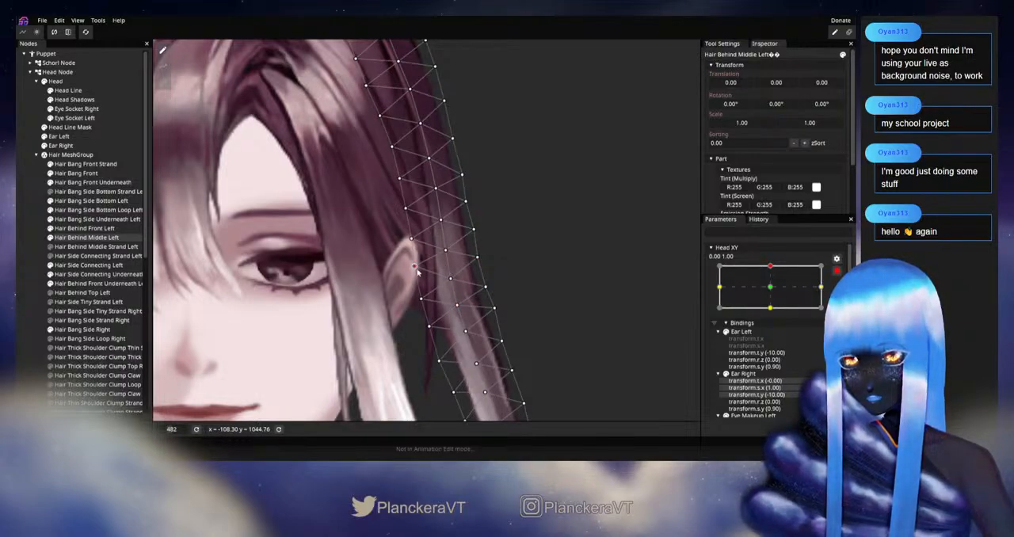
left_click_drag(416, 270, 418, 275)
left_click(35, 265)
left_click_drag(440, 205, 446, 229)
Check the strand beside the ear by varying Head XY near the upward keypoint, and re-arm it at 0.00, 1.00
scroll(547, 269, "down", 4)
scroll(824, 293, "up", 1)
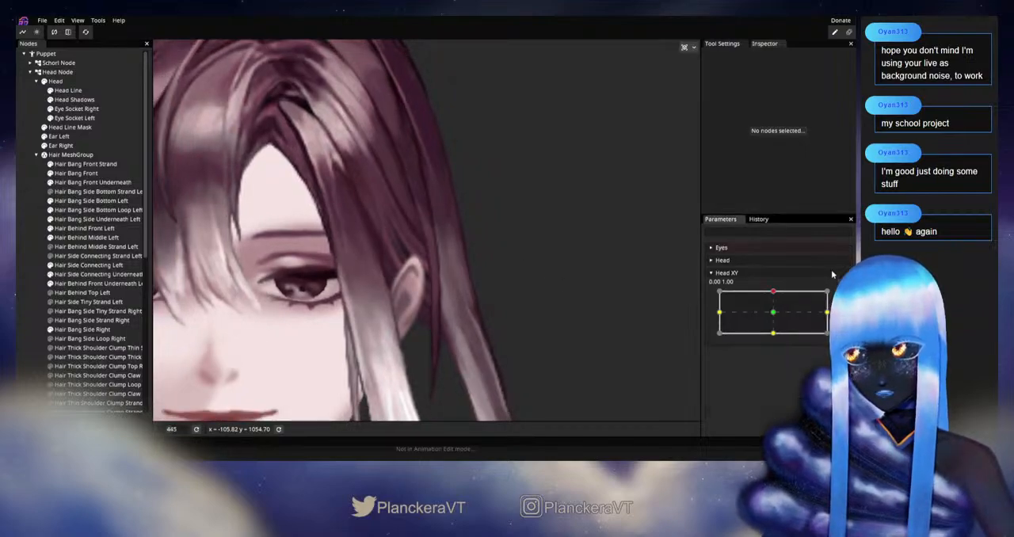
mouse_move(774, 292)
left_mouse_down()
mouse_move(774, 317)
mouse_move(774, 293)
left_mouse_up()
left_click(843, 295)
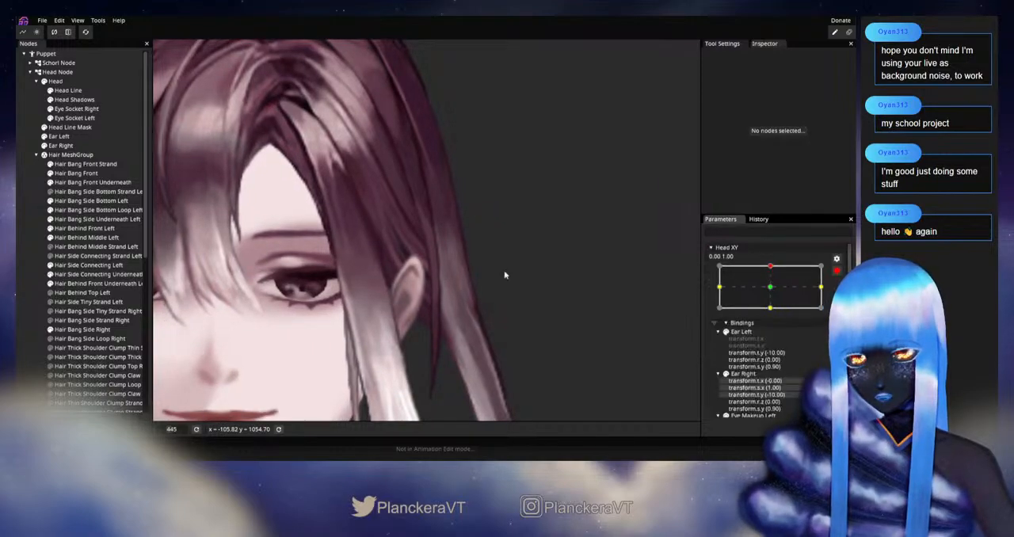
Adjust the Hair Behind Middle Left central, outer-edge and inner-edge vertices just above the ear, and deselect the part
left_click(80, 264)
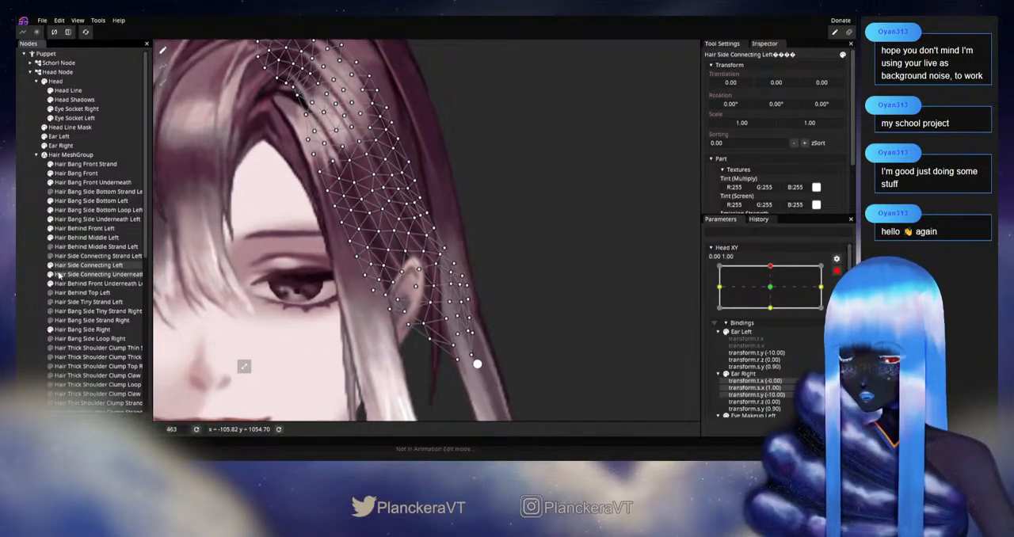
left_click(75, 237)
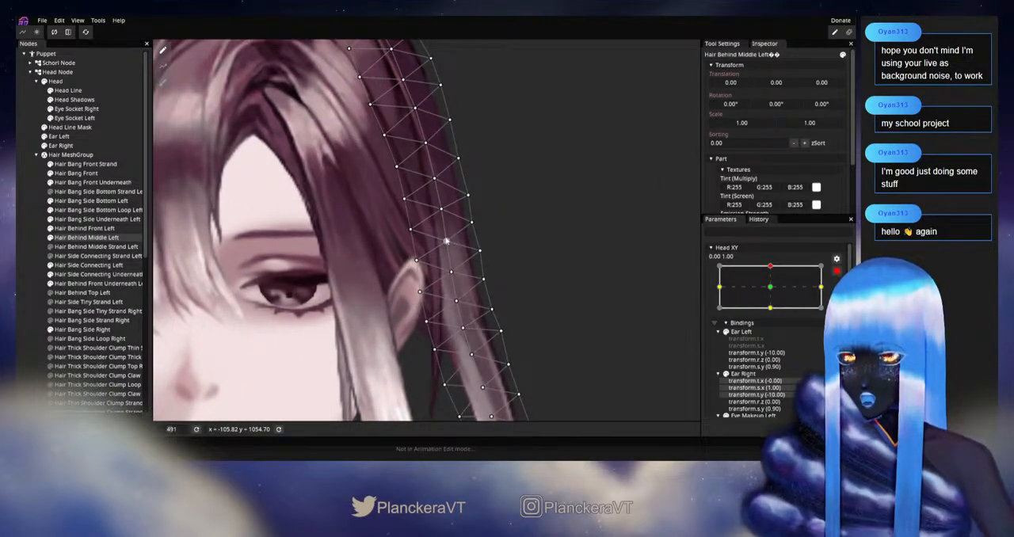
left_click(445, 242)
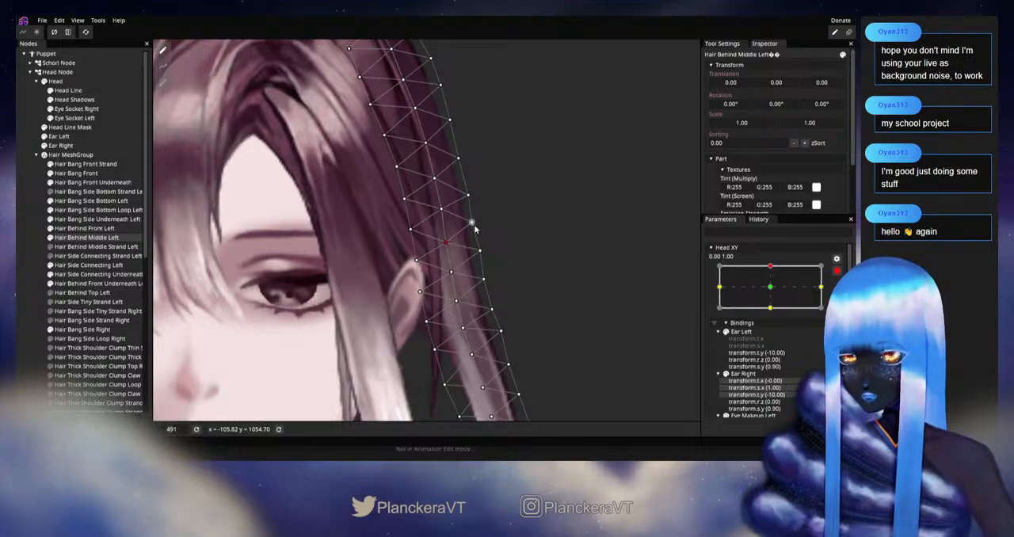
left_click(468, 196)
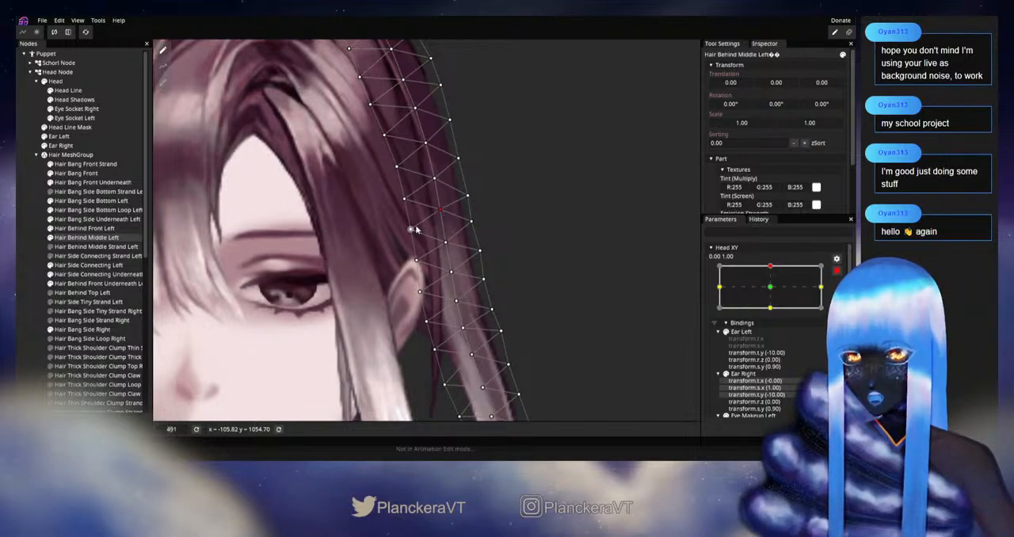
left_click_drag(408, 232, 411, 232)
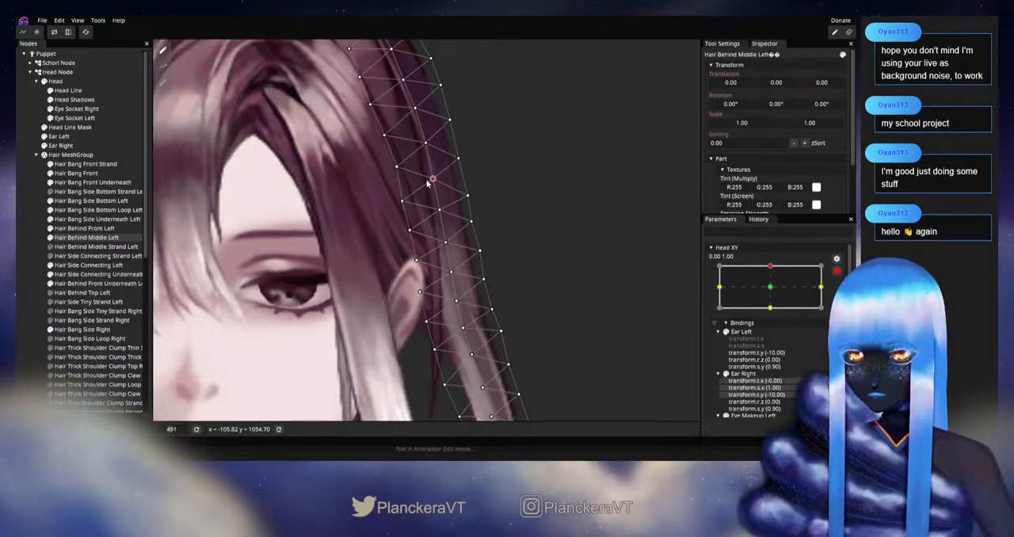
left_click(34, 258)
Check the reshaped strand above the ear by varying Head XY around the upward keypoint
scroll(512, 290, "down", 2)
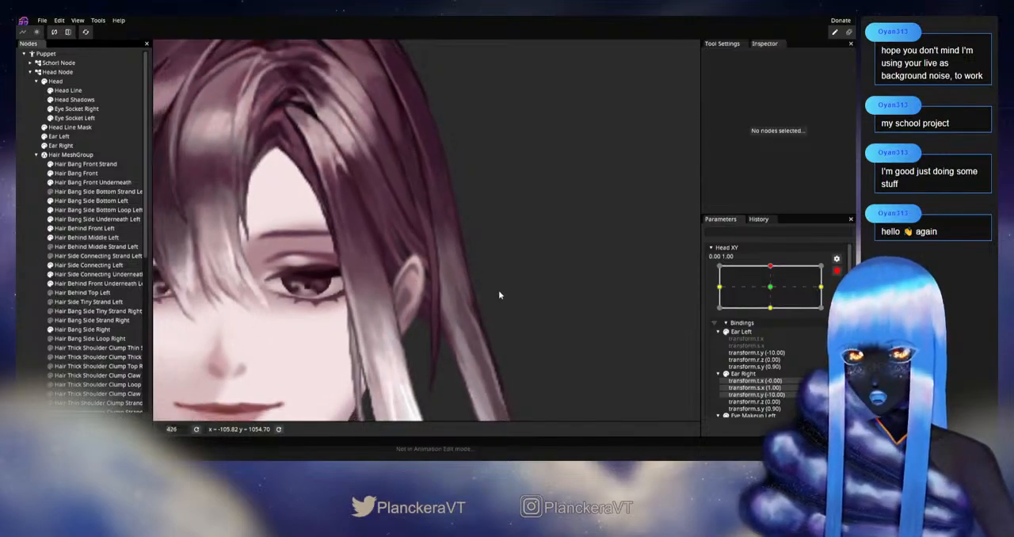
left_click(837, 271)
left_click_drag(775, 293, 801, 300)
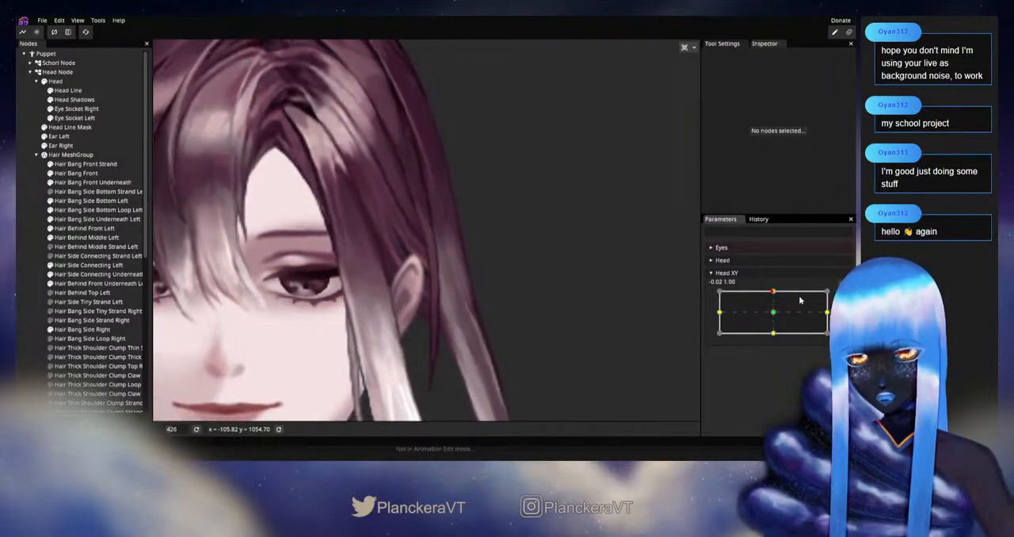
Adjust the Hair Behind Middle Left central vertex beside the ear top, deselect the part, and test Head XY near the upward keypoint
left_click(85, 237)
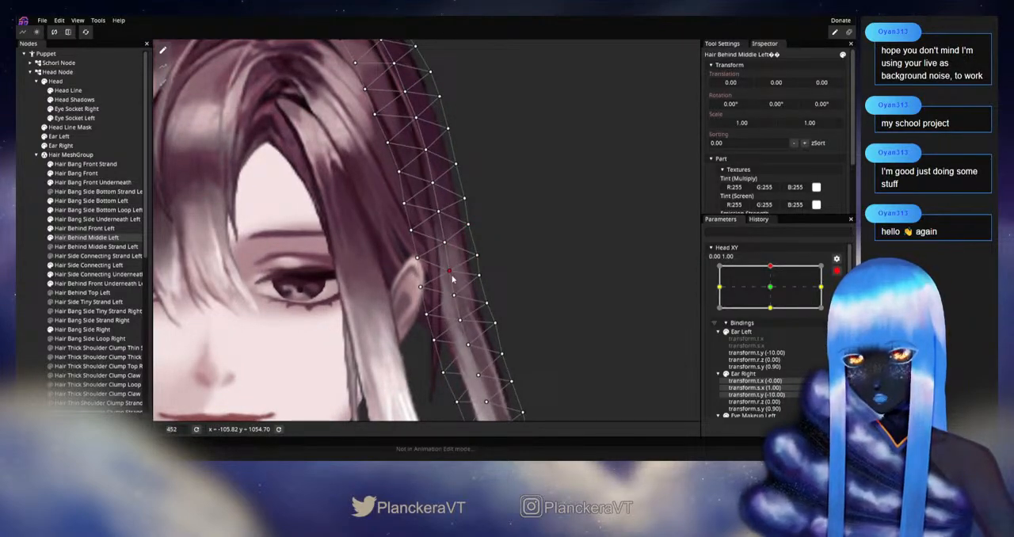
left_click(515, 322)
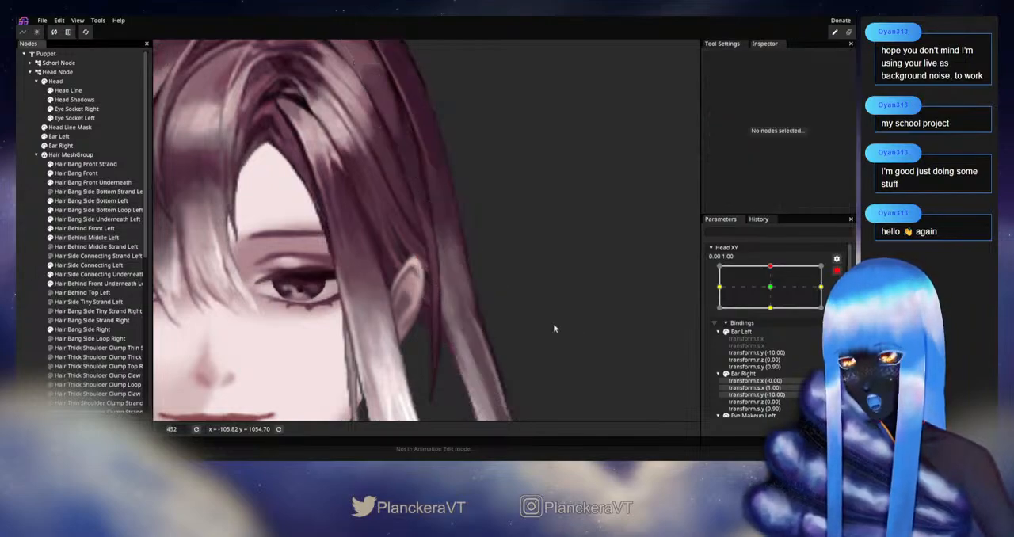
left_click(836, 270)
mouse_move(775, 293)
left_mouse_down()
mouse_move(774, 315)
mouse_move(773, 292)
left_mouse_up()
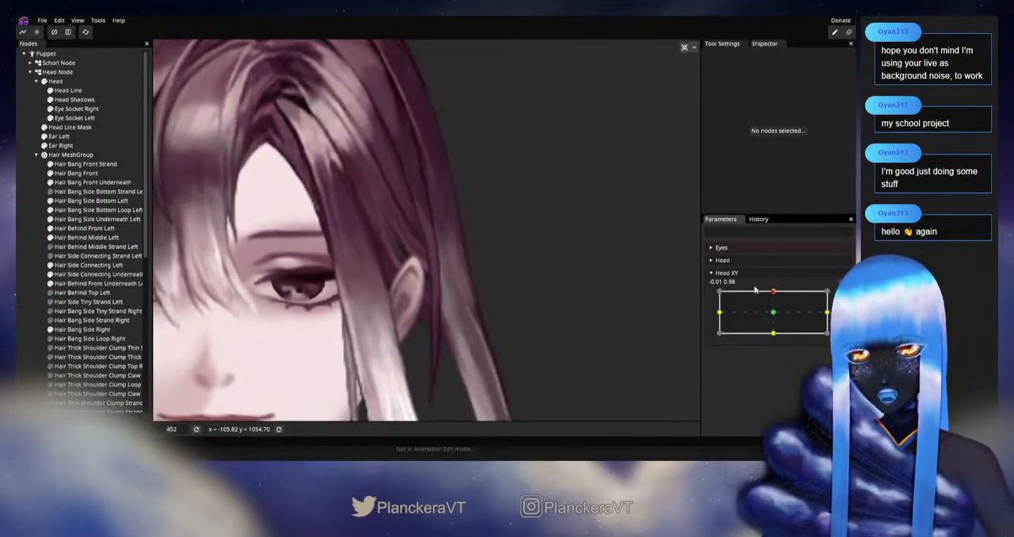
Re-arm Head XY at 0.00, 1.00 with Hair Behind Middle Left selected, and adjust its outer-edge vertices level with the ear top
left_click(84, 237)
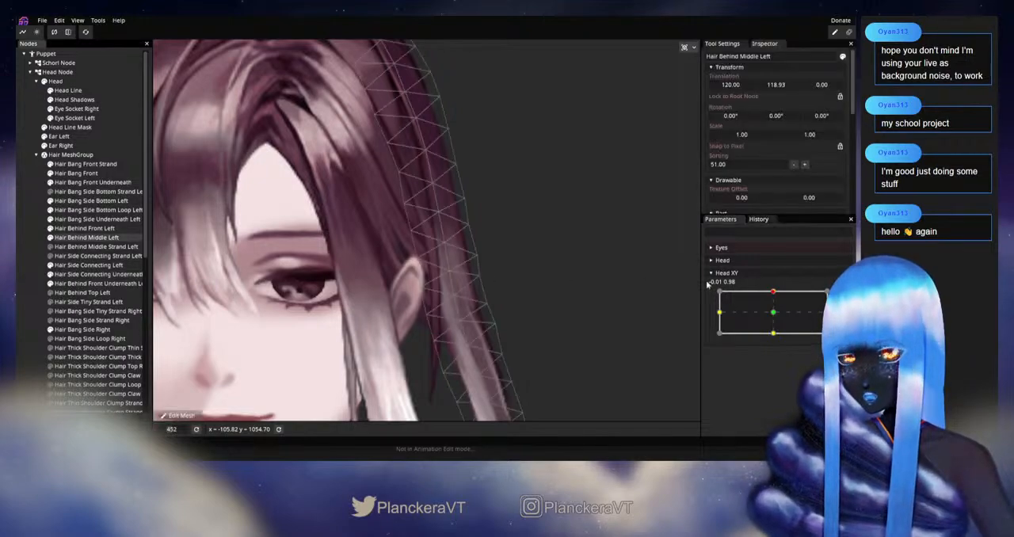
mouse_move(773, 293)
left_mouse_down()
mouse_move(775, 318)
mouse_move(774, 292)
left_mouse_up()
left_click(843, 295)
left_click_drag(482, 257, 469, 237)
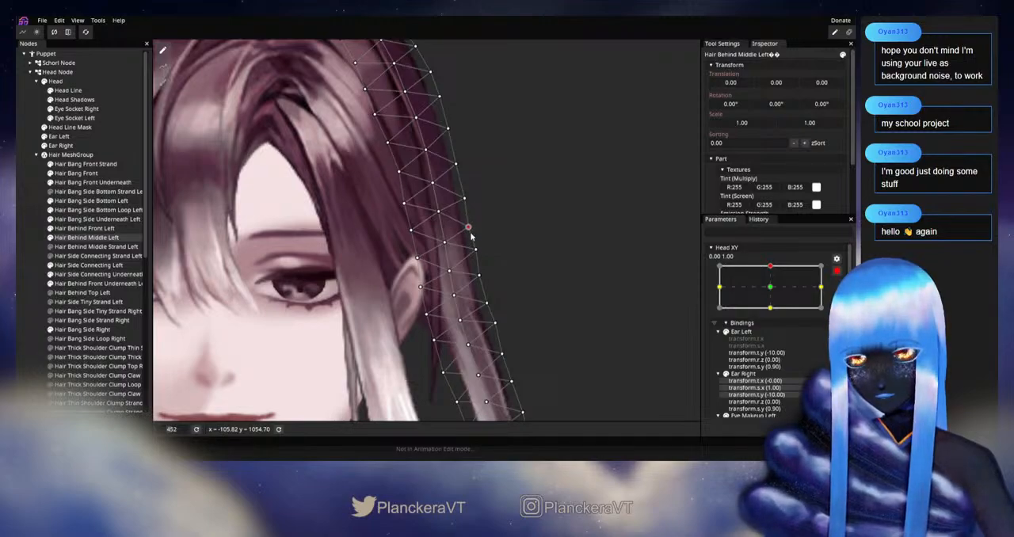
Check the outer-edge adjustment by varying Head XY with the mesh outline shown, and re-arm it at 0.00, 1.00
left_click(837, 271)
mouse_move(773, 292)
left_mouse_down()
mouse_move(774, 314)
mouse_move(773, 291)
left_mouse_up()
left_click(842, 297)
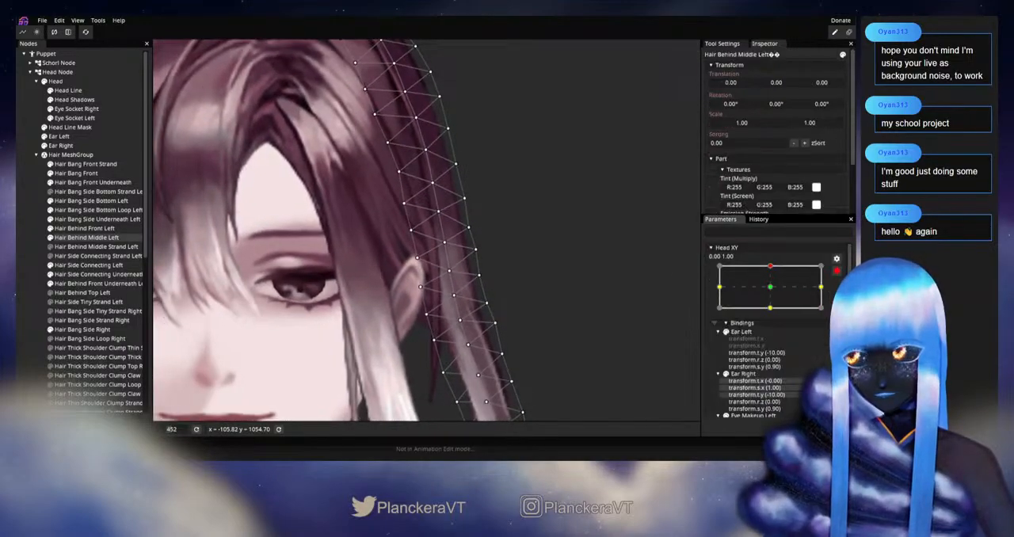
Adjust the Hair Behind Middle Left central vertices just above the ear, test them with Head XY, and re-arm it at 0.00, 1.00
left_click(441, 213)
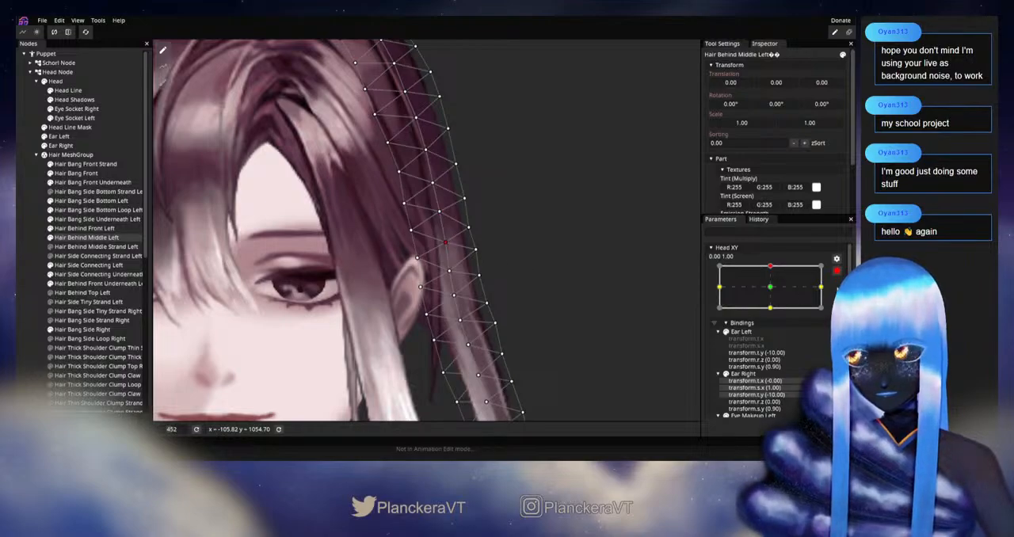
left_click(836, 271)
mouse_move(774, 291)
left_mouse_down()
mouse_move(772, 313)
mouse_move(774, 291)
left_mouse_up()
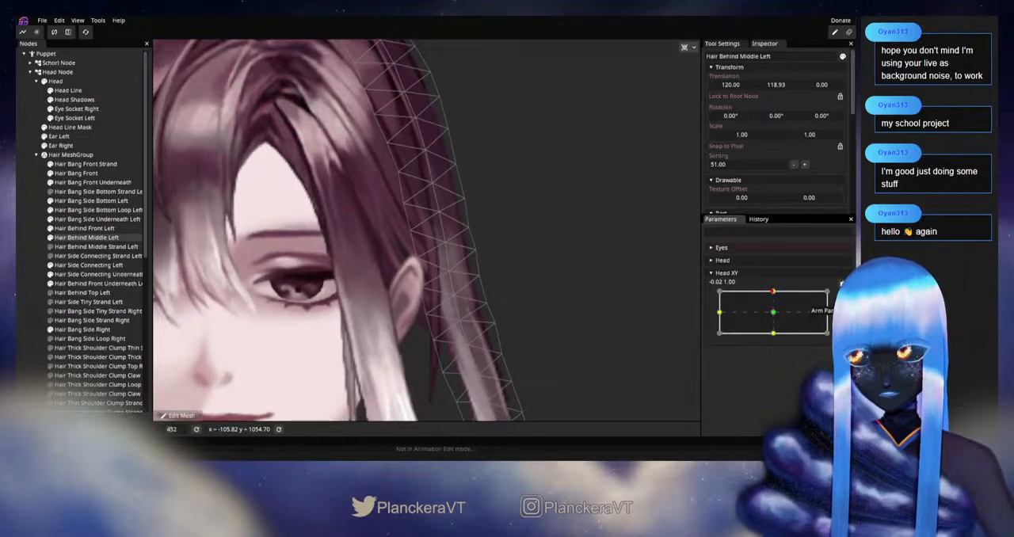
left_click(842, 283)
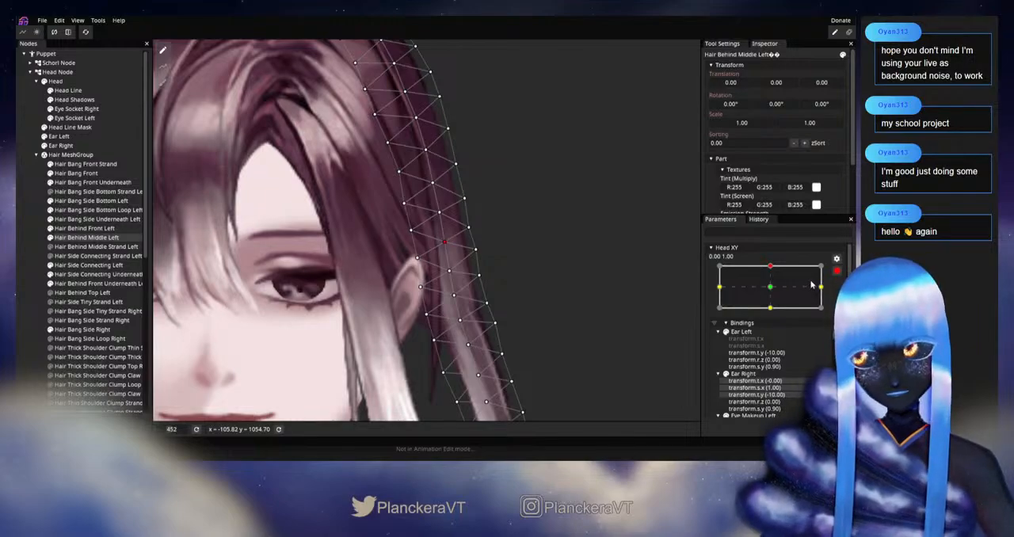
Deselect the part, examine the side hair while varying Head XY around the upward keypoint, and re-arm it at 0.00, 1.00
left_click(476, 273)
scroll(491, 271, "down", 1)
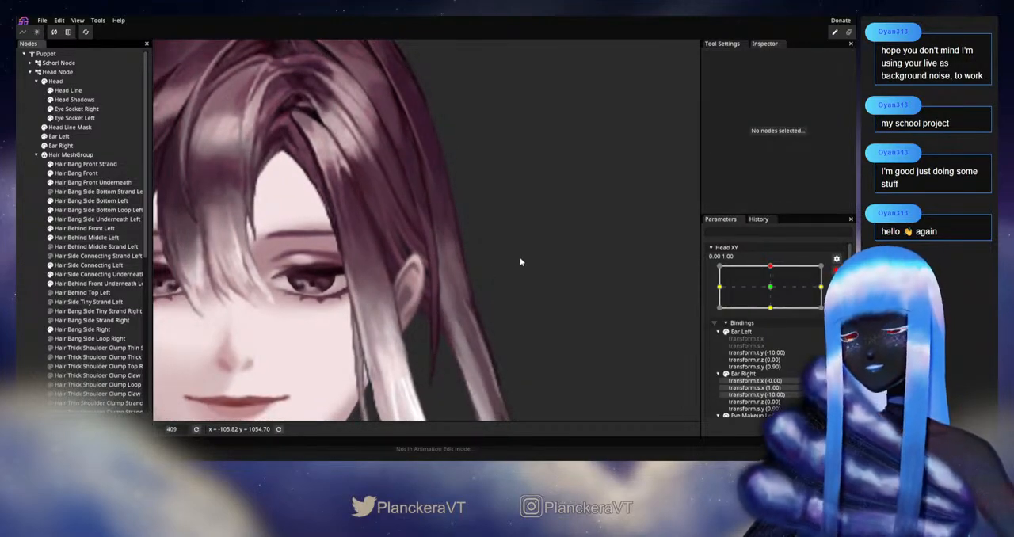
left_click(837, 271)
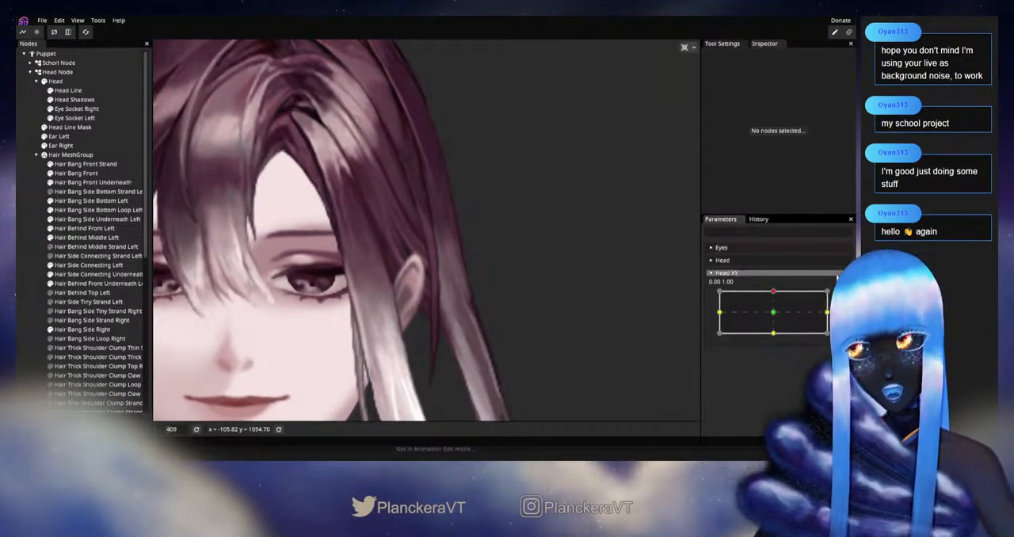
mouse_move(776, 294)
left_mouse_down()
mouse_move(772, 315)
mouse_move(774, 298)
mouse_move(770, 314)
mouse_move(723, 304)
mouse_move(770, 313)
mouse_move(777, 335)
mouse_move(774, 313)
mouse_move(774, 337)
mouse_move(774, 290)
left_mouse_up()
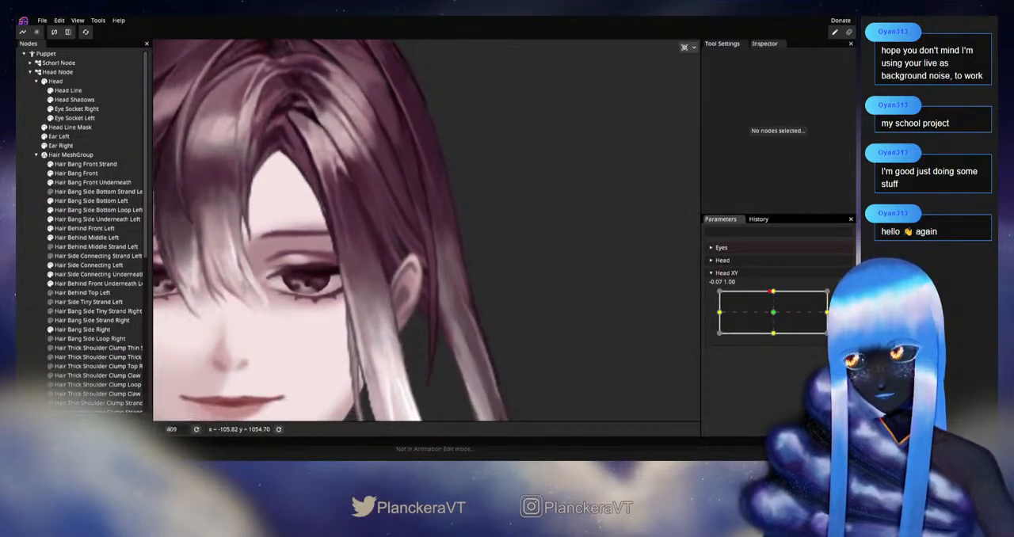
left_click(842, 296)
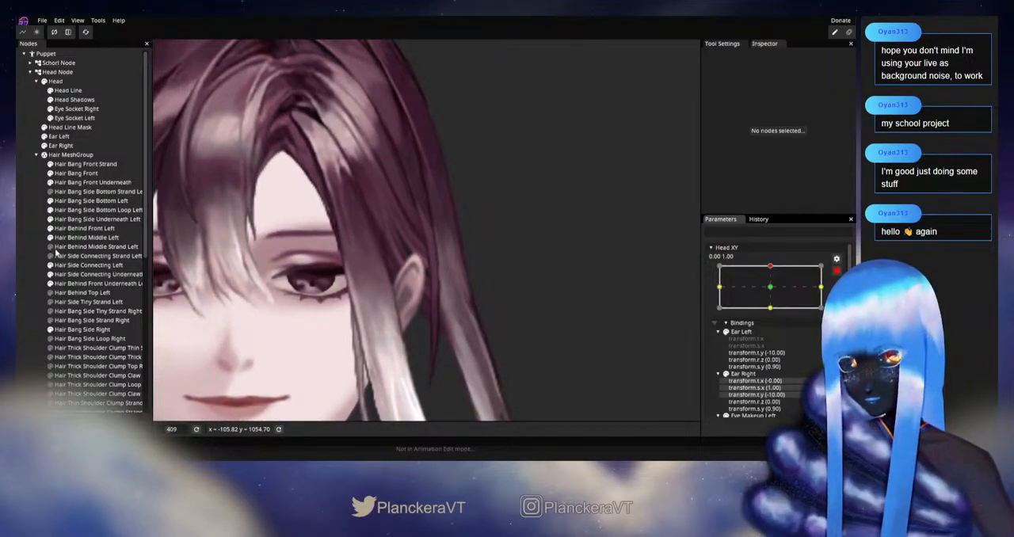
Fine-tune the Hair Behind Middle Left central and outer-edge vertices near the ear top, and test them with Head XY
left_click(450, 270)
left_click_drag(450, 271, 445, 244)
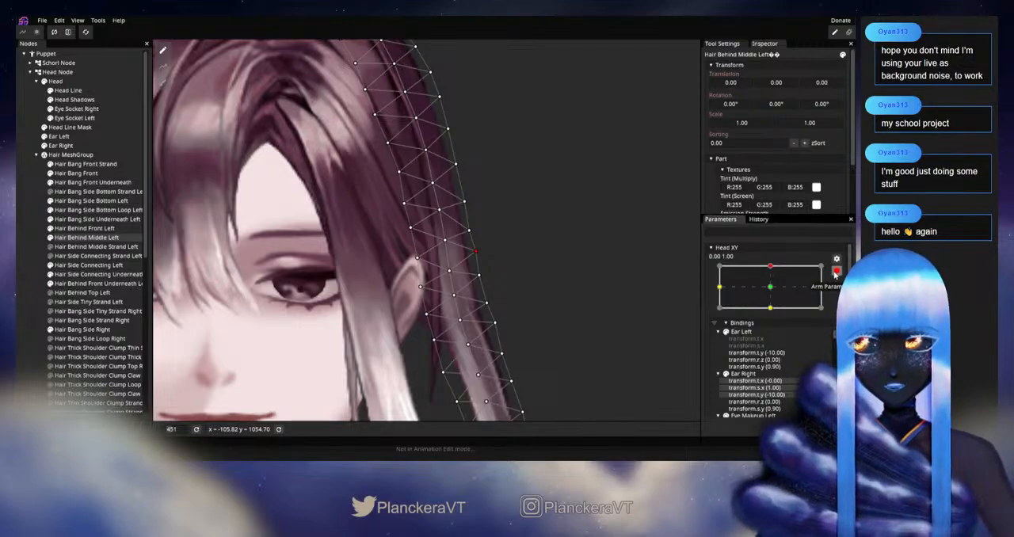
left_click(837, 271)
scroll(577, 317, "down", 2)
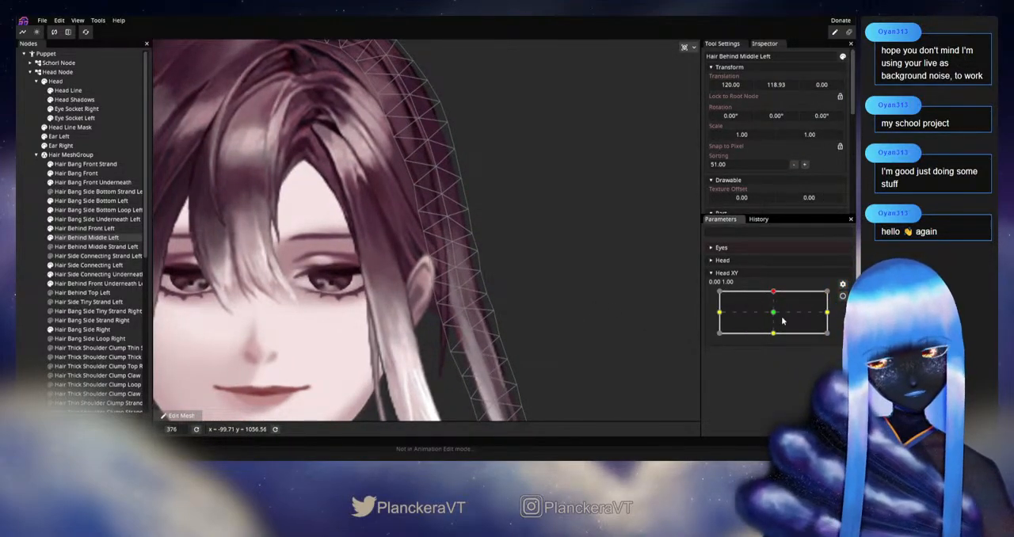
left_click(775, 293)
mouse_move(775, 293)
left_mouse_down()
mouse_move(775, 316)
mouse_move(770, 291)
left_mouse_up()
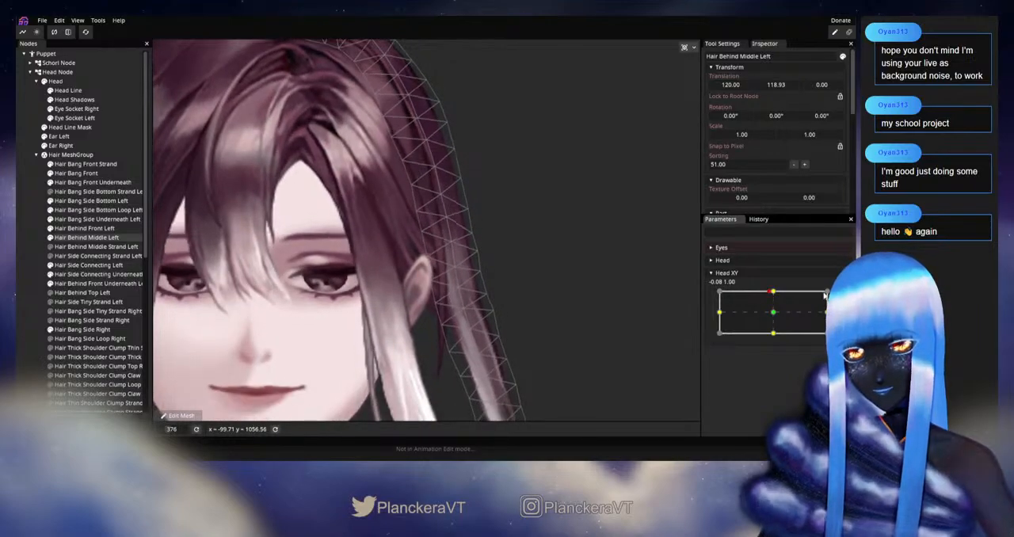
Adjust the Hair Behind Middle Left inner-edge vertex above the ear at Head XY 0.00, 1.00, test toward neutral, and deselect
left_click(836, 296)
left_click_drag(443, 221, 446, 221)
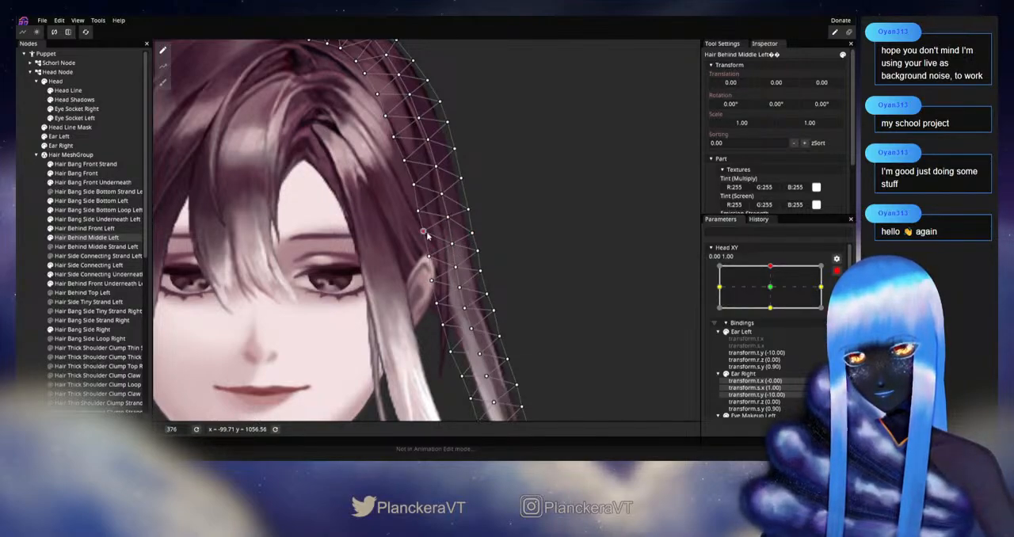
left_click(837, 270)
left_click_drag(774, 291, 774, 316)
left_click_drag(775, 310, 772, 292)
left_click(146, 282)
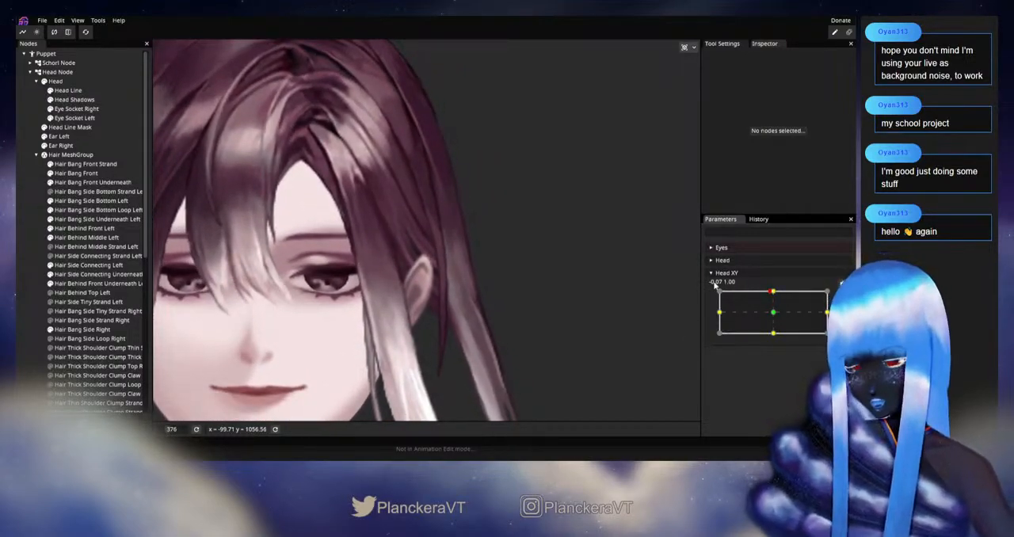
Examine the whole head's hair silhouette while varying Head XY near the upward keypoint, and re-arm it at 0.00, 1.00
scroll(506, 298, "down", 4)
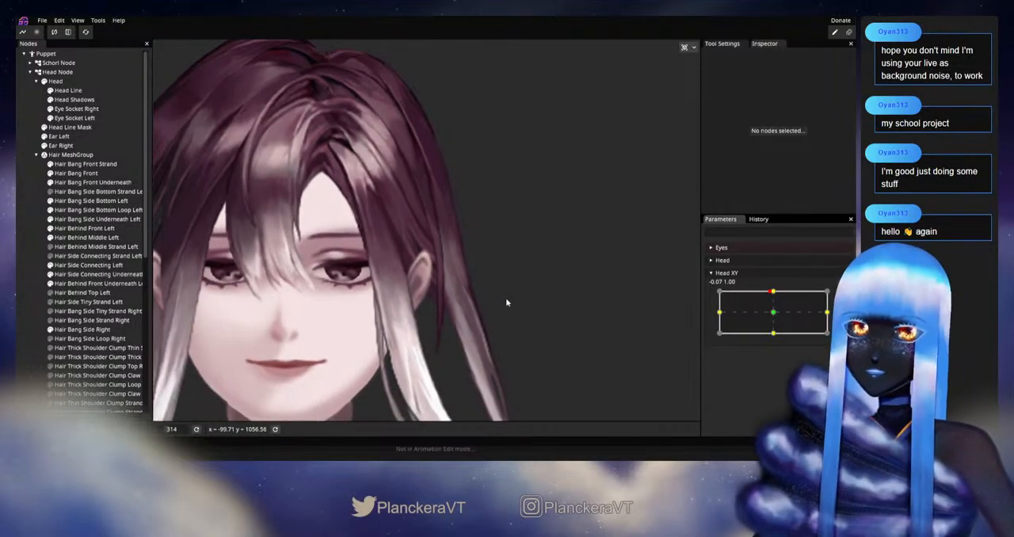
left_click_drag(508, 282, 524, 312)
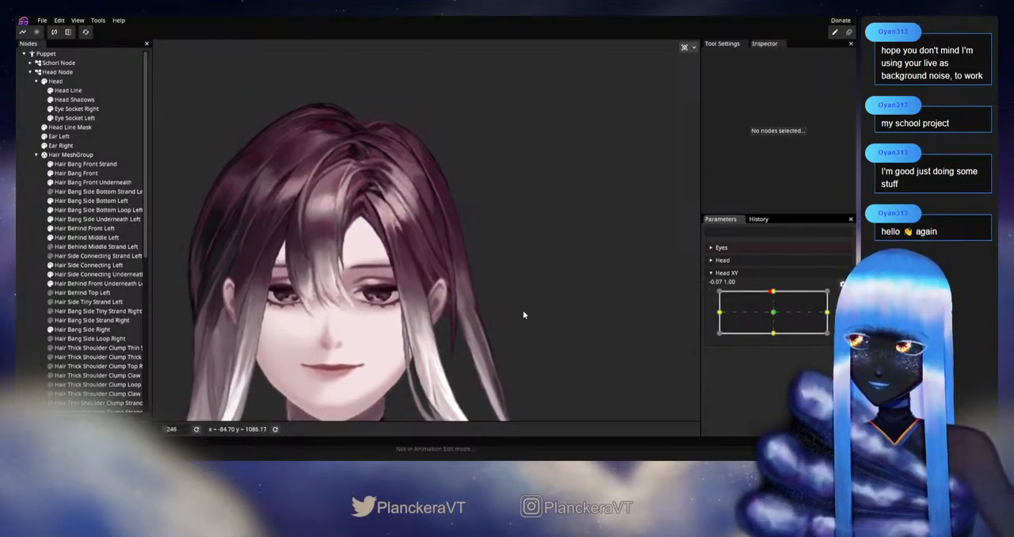
mouse_move(775, 293)
left_mouse_down()
mouse_move(775, 314)
mouse_move(774, 293)
left_mouse_up()
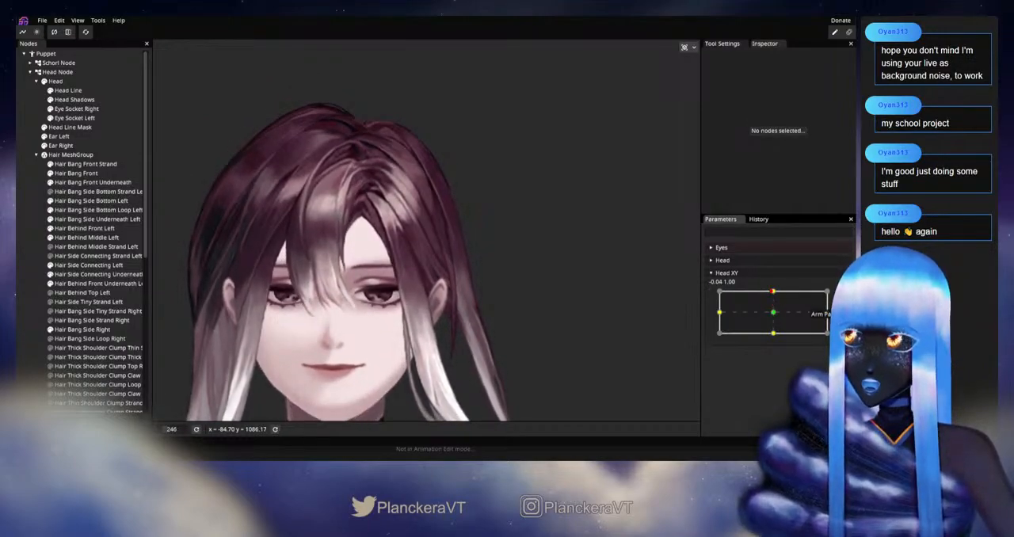
left_click(843, 295)
scroll(501, 320, "up", 4)
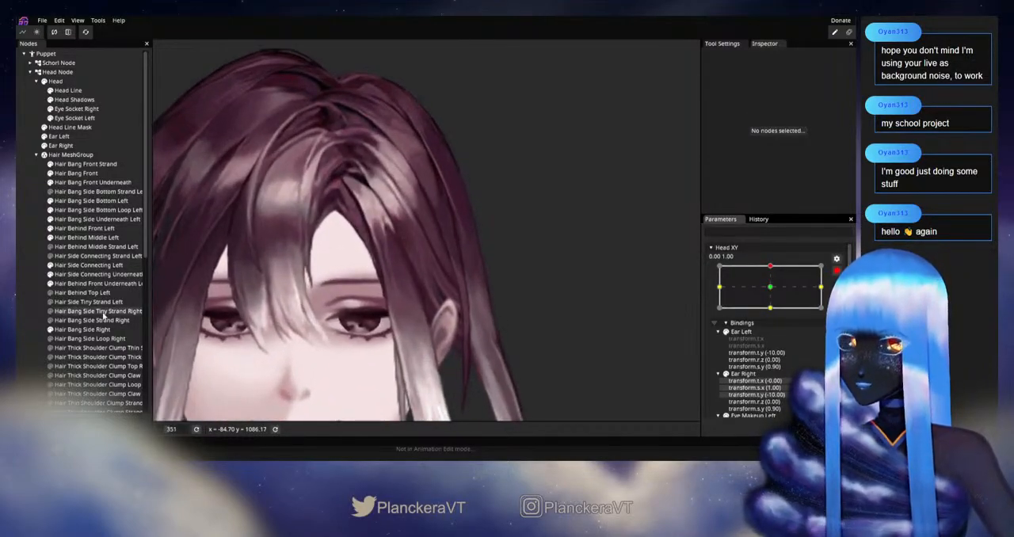
Save the puppet, then fine-tune the Hair Behind Middle Left outer edge above the ear and test it with Head XY
key("ctrl+s")
left_click(88, 267)
left_click(84, 237)
scroll(507, 324, "up", 1)
scroll(507, 323, "up", 2)
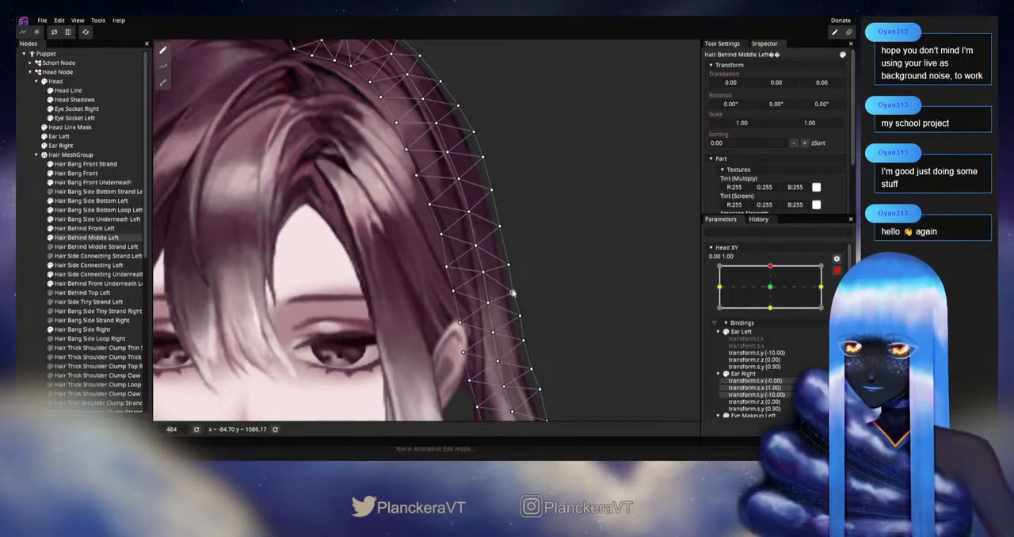
left_click(18, 265)
scroll(489, 327, "down", 3)
scroll(538, 322, "down", 2)
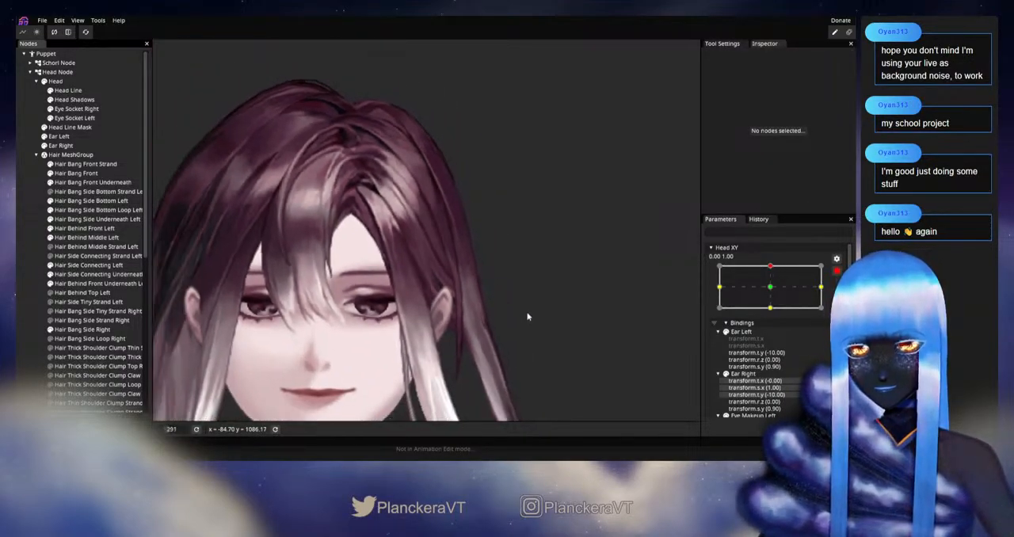
mouse_move(773, 296)
left_mouse_down()
mouse_move(773, 322)
mouse_move(773, 291)
left_mouse_up()
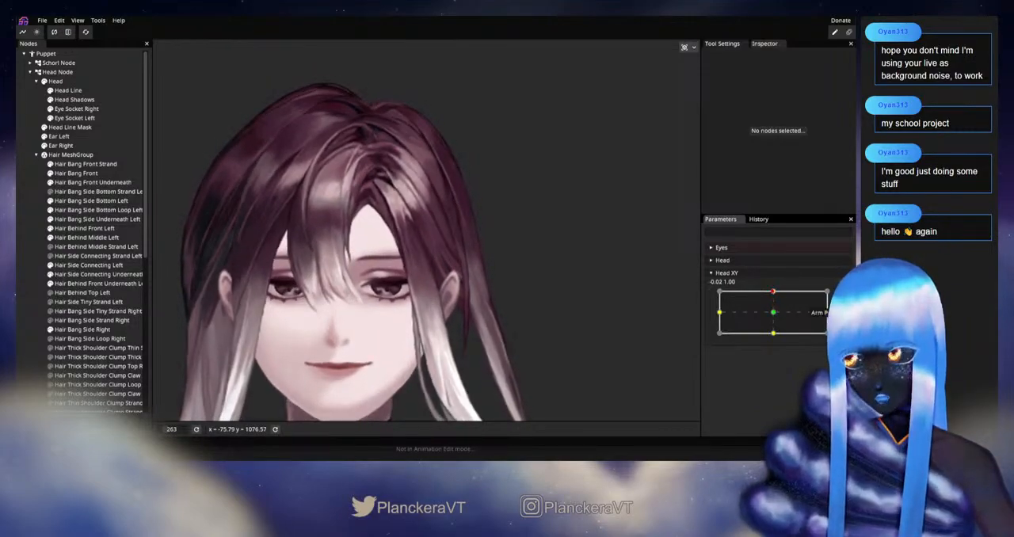
left_click(843, 297)
Adjust the Hair Behind Middle Left central vertices beside the ear, test them with Head XY, and re-arm the upward keypoint
scroll(437, 306, "up", 3)
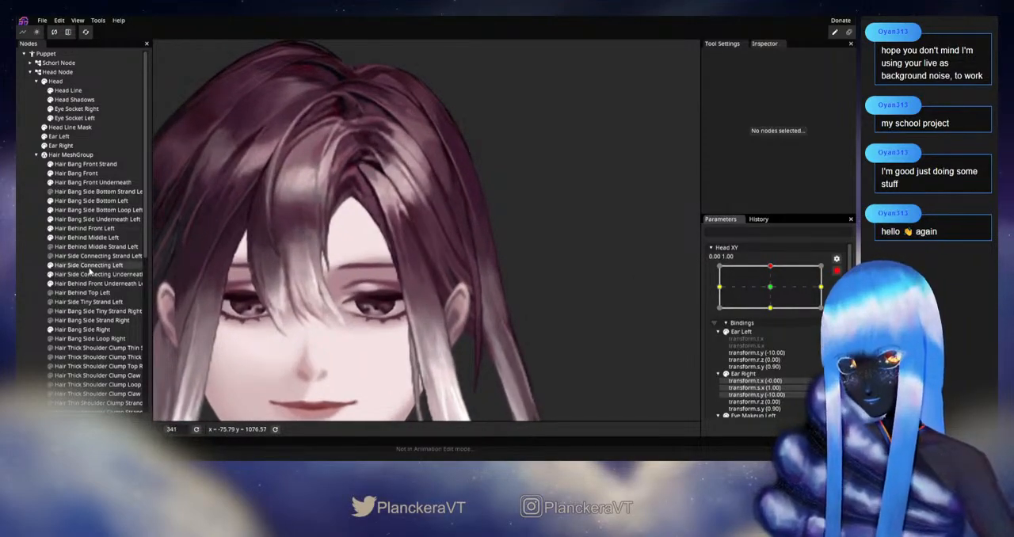
left_click(85, 238)
scroll(502, 279, "up", 3)
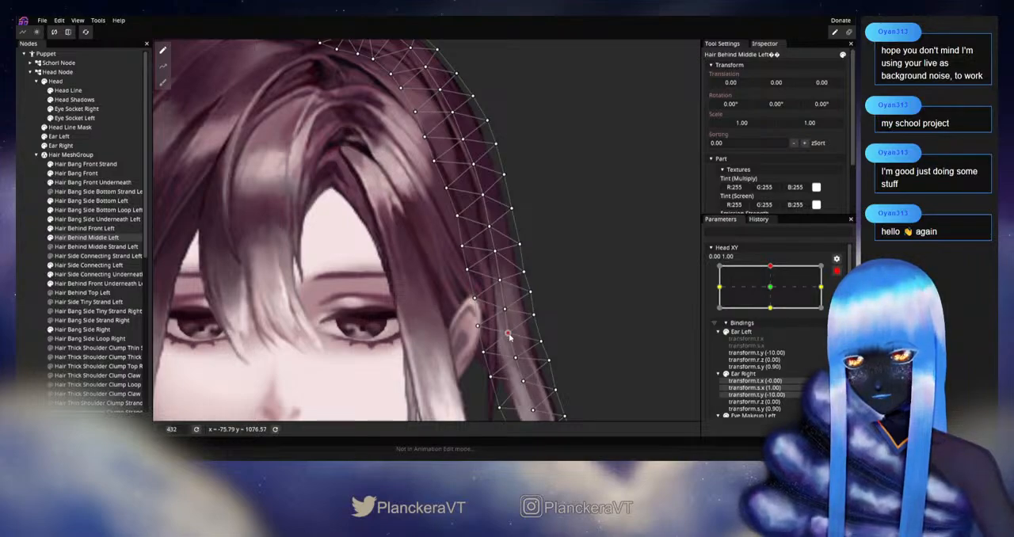
left_click(27, 271)
scroll(542, 311, "down", 2)
scroll(542, 312, "down", 1)
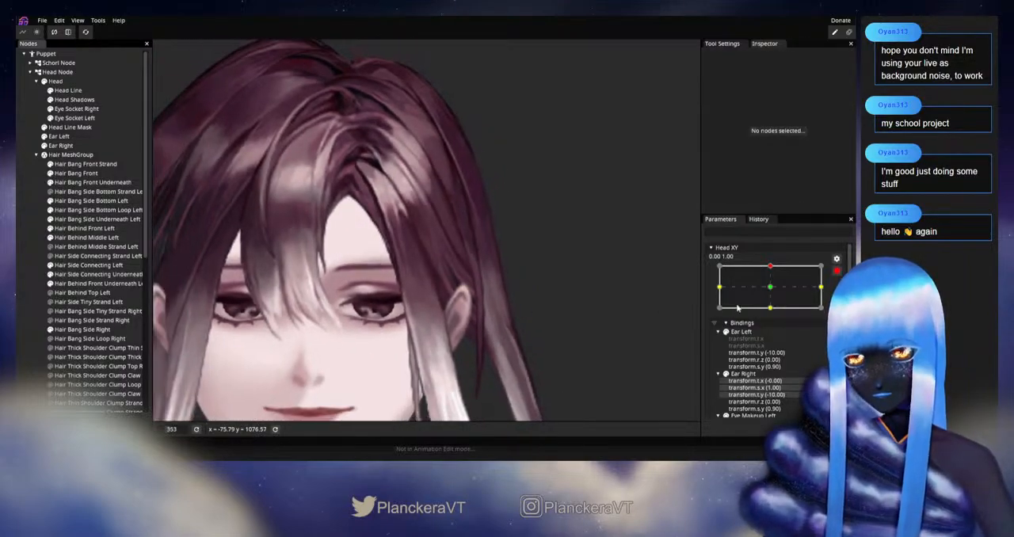
left_click(836, 271)
mouse_move(773, 292)
left_mouse_down()
mouse_move(777, 317)
mouse_move(783, 293)
left_mouse_up()
left_click(836, 297)
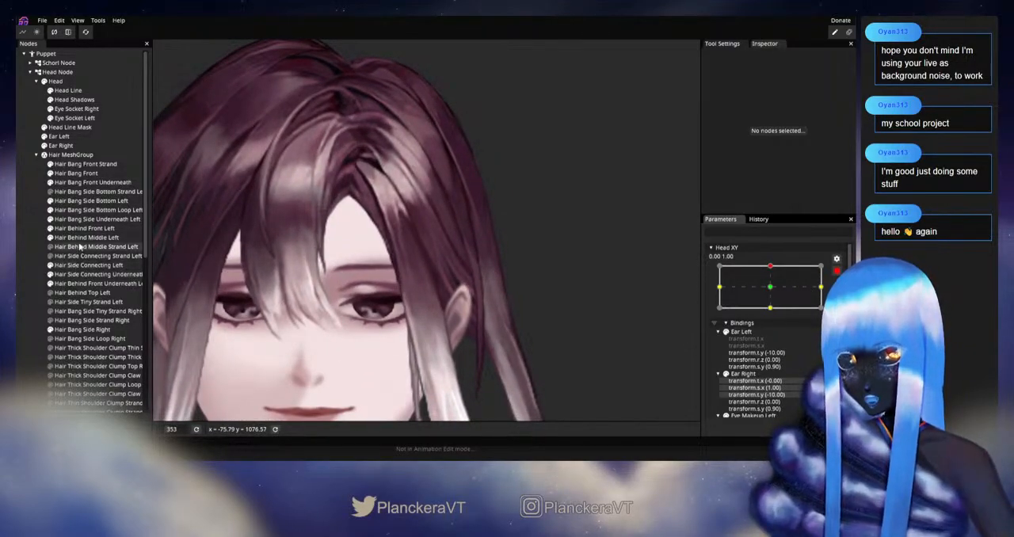
Refine the Hair Behind Middle Left outer-edge vertex level with the ear top, and test it near Head XY 0.00, 1.00
left_click(83, 237)
scroll(514, 269, "up", 2)
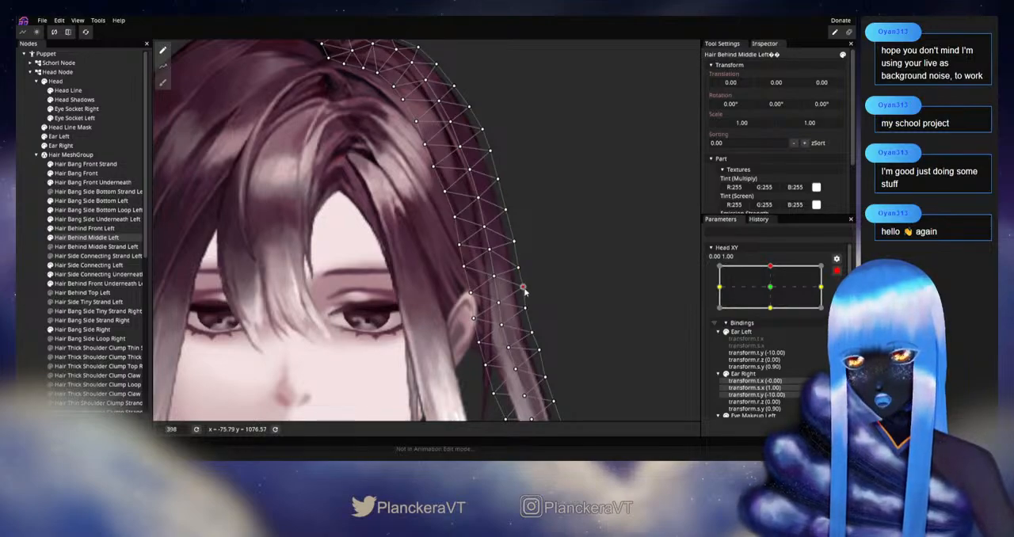
left_click(581, 328)
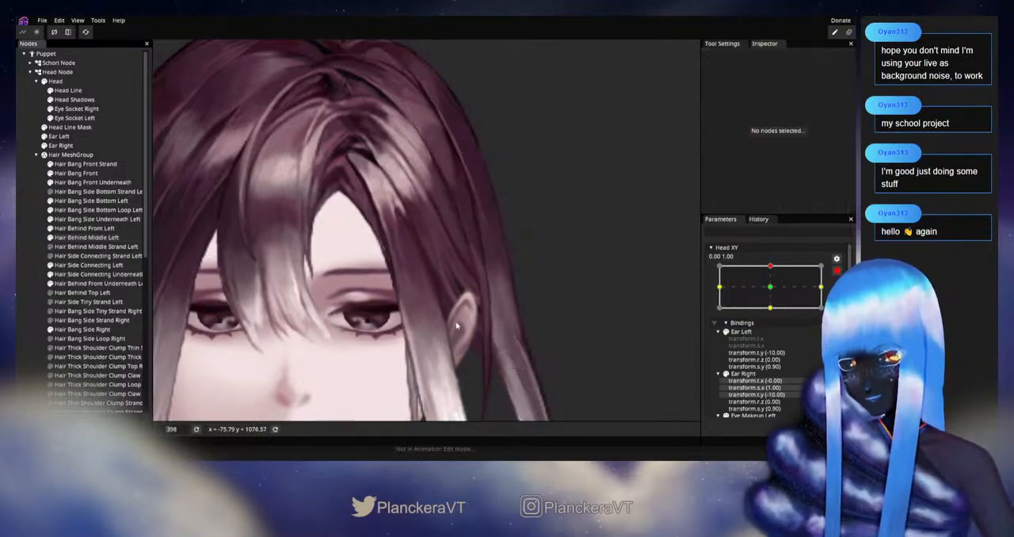
scroll(581, 328, "down", 3)
left_click(837, 271)
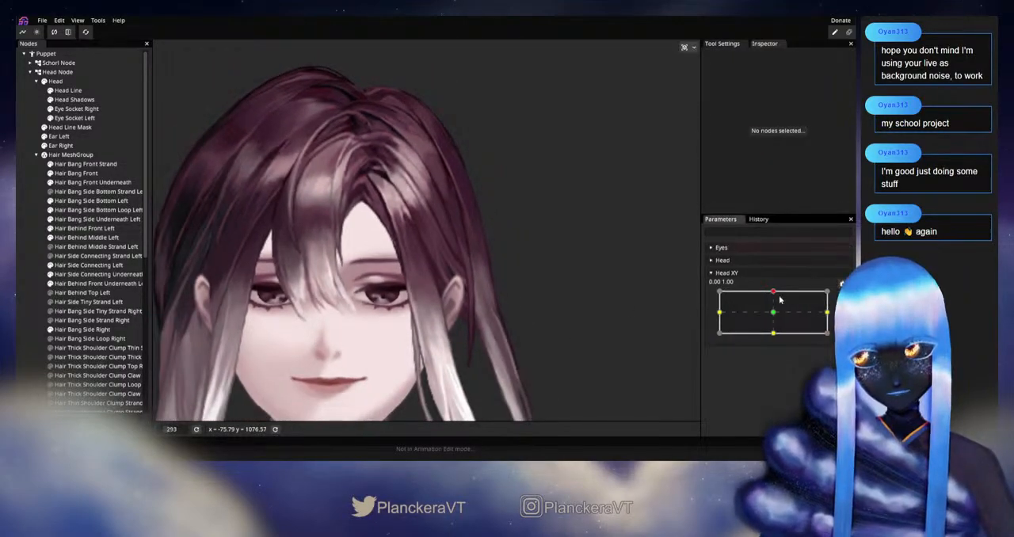
mouse_move(774, 294)
left_mouse_down()
mouse_move(774, 319)
mouse_move(772, 294)
left_mouse_up()
left_click(843, 296)
Move the Hair Behind Middle Left inner-edge vertices above the ear slightly upward, and check the side hair with Head XY
scroll(422, 330, "up", 5)
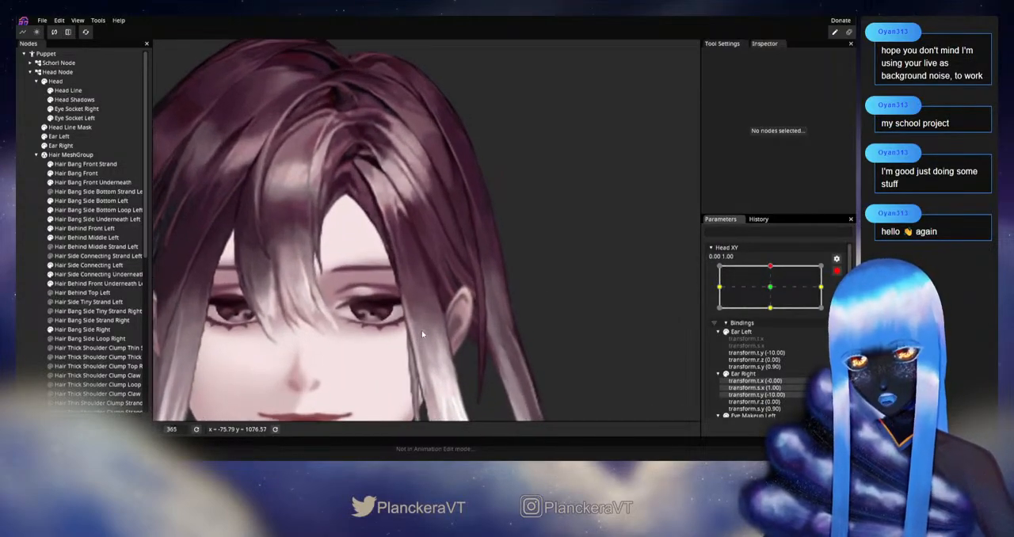
left_click(87, 237)
scroll(476, 303, "up", 2)
scroll(476, 303, "up", 2)
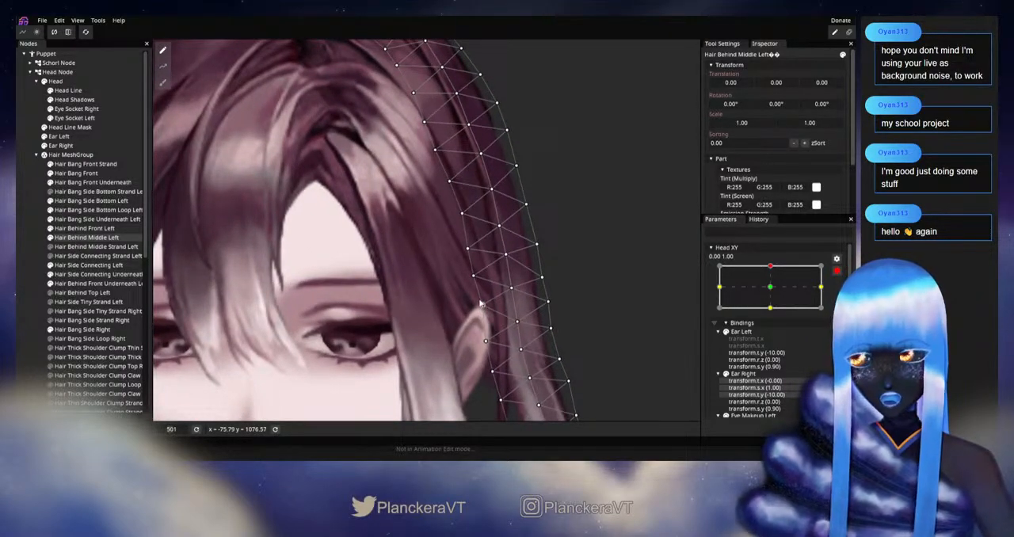
left_click_drag(477, 279, 477, 271)
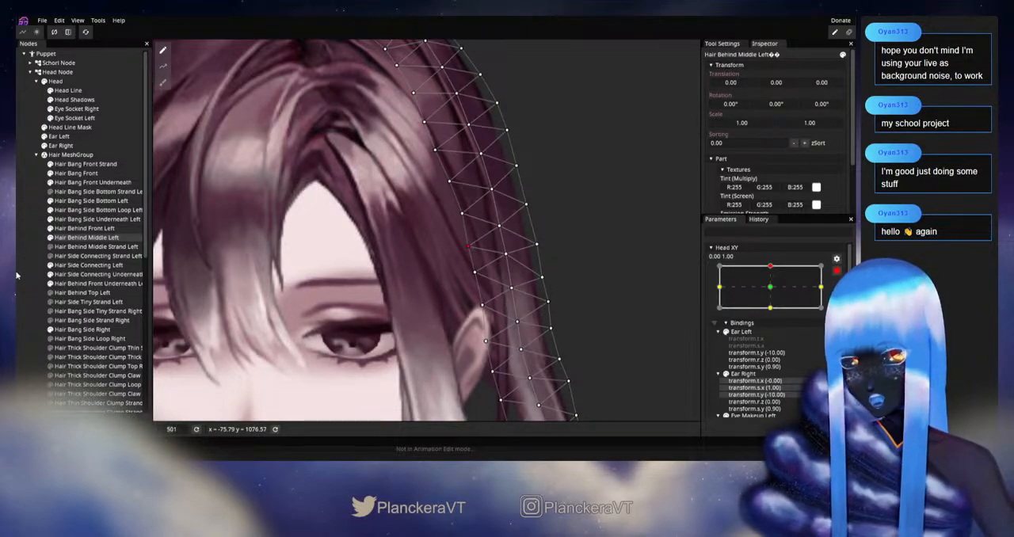
left_click(214, 291)
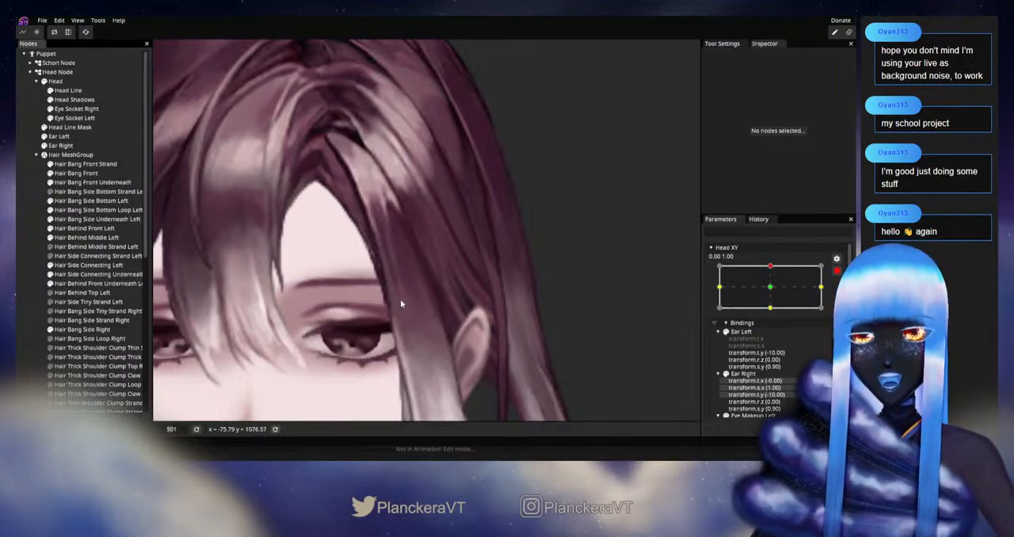
scroll(613, 303, "down", 2)
scroll(509, 284, "down", 1)
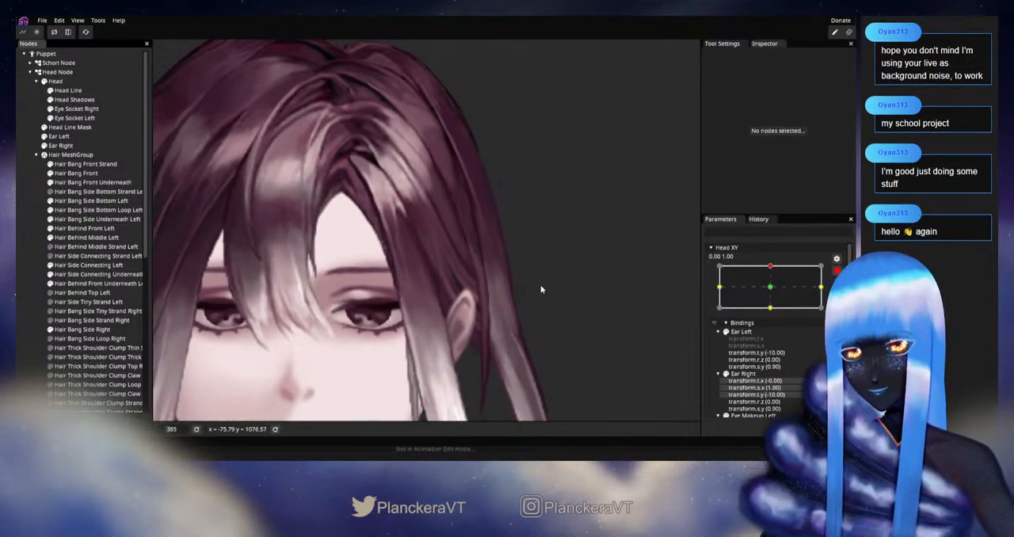
mouse_move(774, 291)
left_mouse_down()
mouse_move(775, 316)
mouse_move(771, 290)
left_mouse_up()
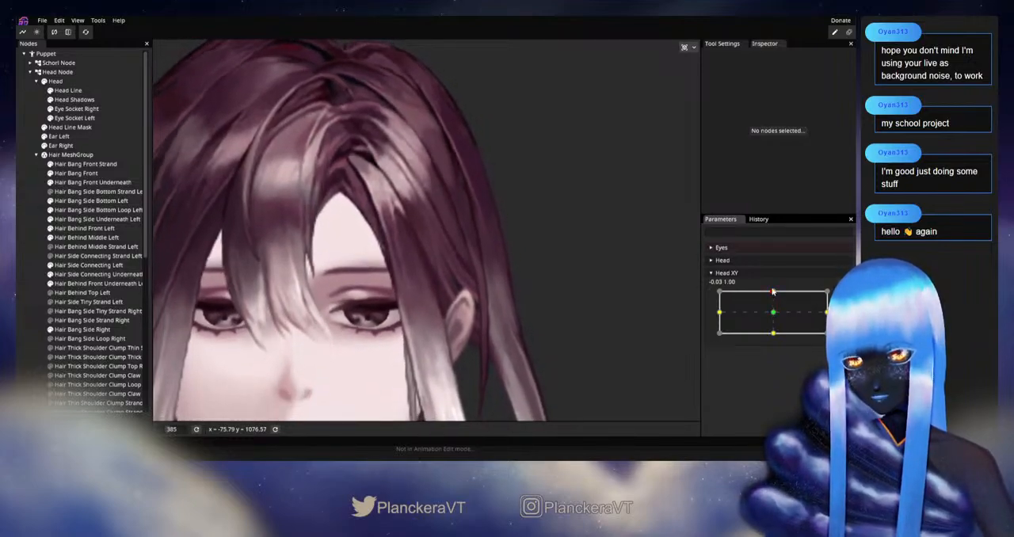
Temporarily hide Hair Behind Front Left to refine the Hair Behind Middle Left inner edge above the ear at Head XY 0.00, 1.00
left_click(51, 229)
mouse_move(773, 292)
left_mouse_down()
mouse_move(776, 316)
mouse_move(773, 292)
left_mouse_up()
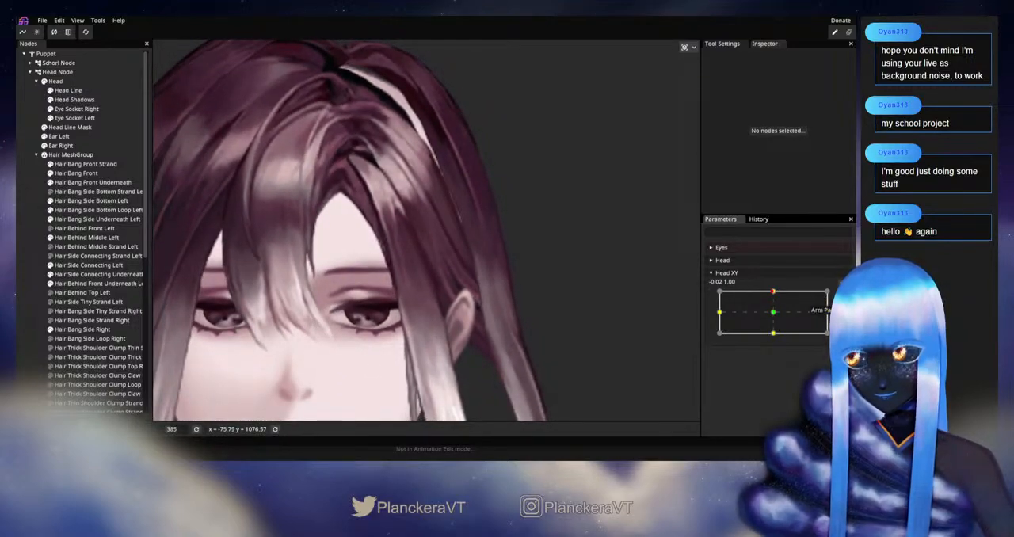
left_click(837, 297)
scroll(409, 291, "up", 1)
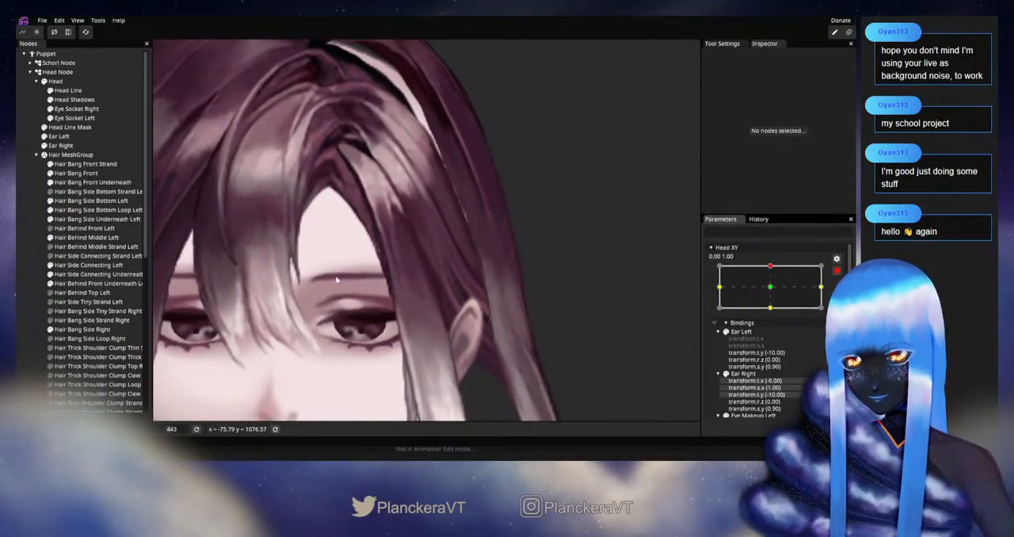
left_click(80, 237)
scroll(456, 262, "up", 1)
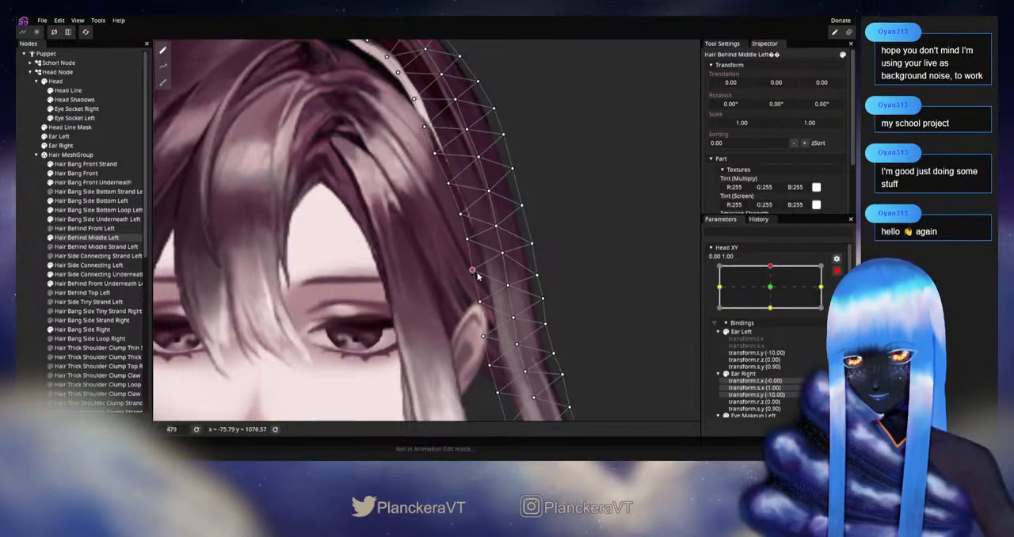
left_click(50, 229)
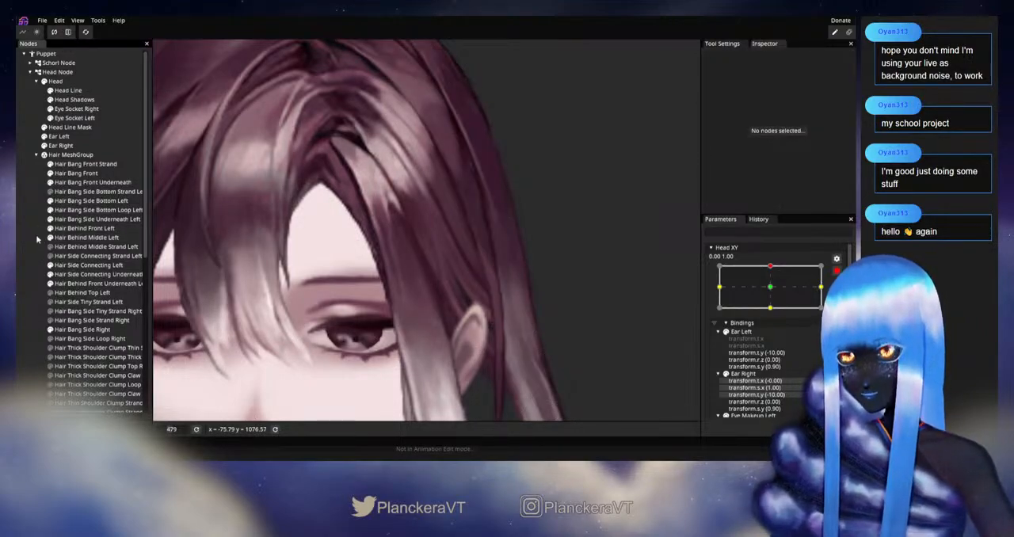
Test the exposed inner edge with Head XY, and shift the Hair Behind Middle Left inner-edge vertices above the ear slightly upward
left_click(836, 271)
mouse_move(773, 292)
left_mouse_down()
mouse_move(772, 316)
mouse_move(778, 291)
left_mouse_up()
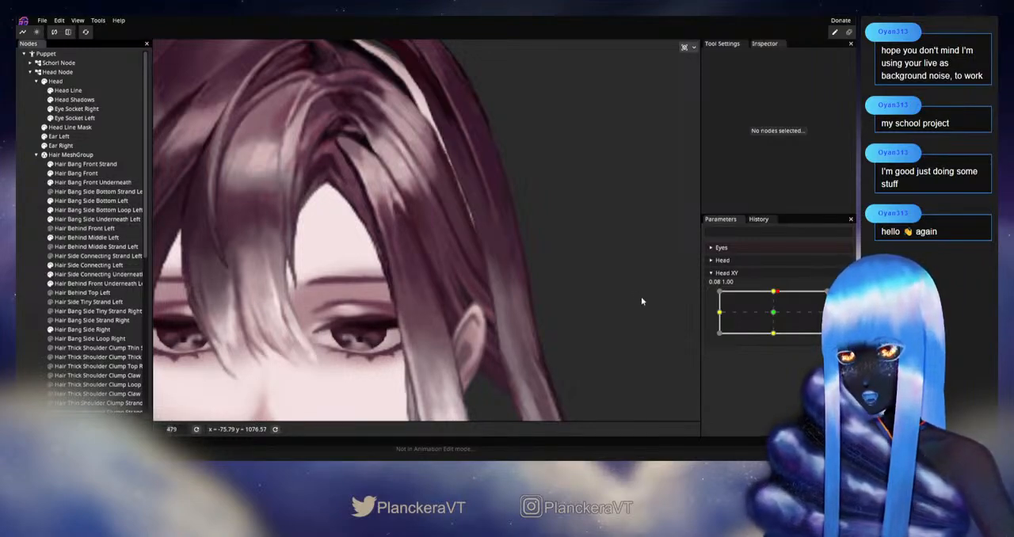
left_click(774, 293)
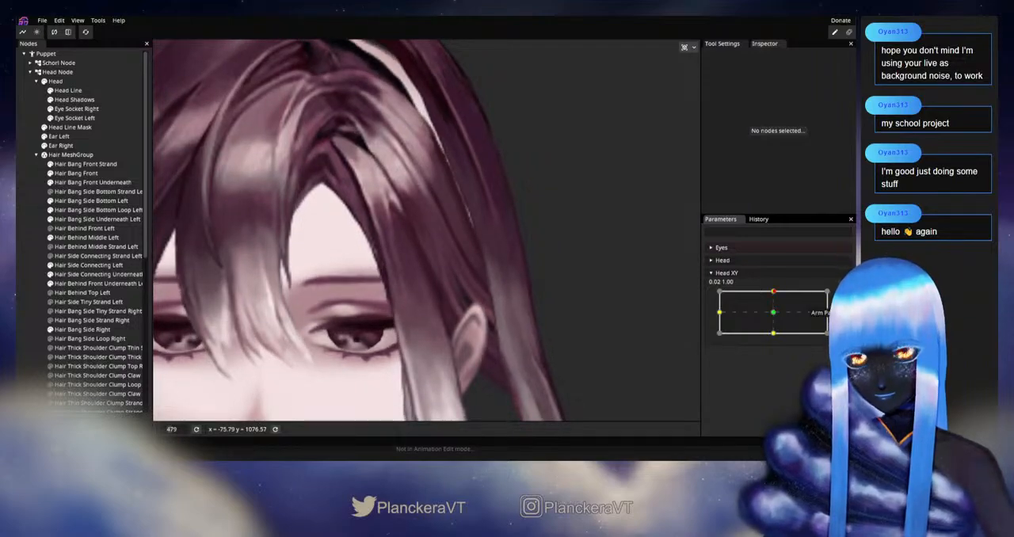
left_click(843, 296)
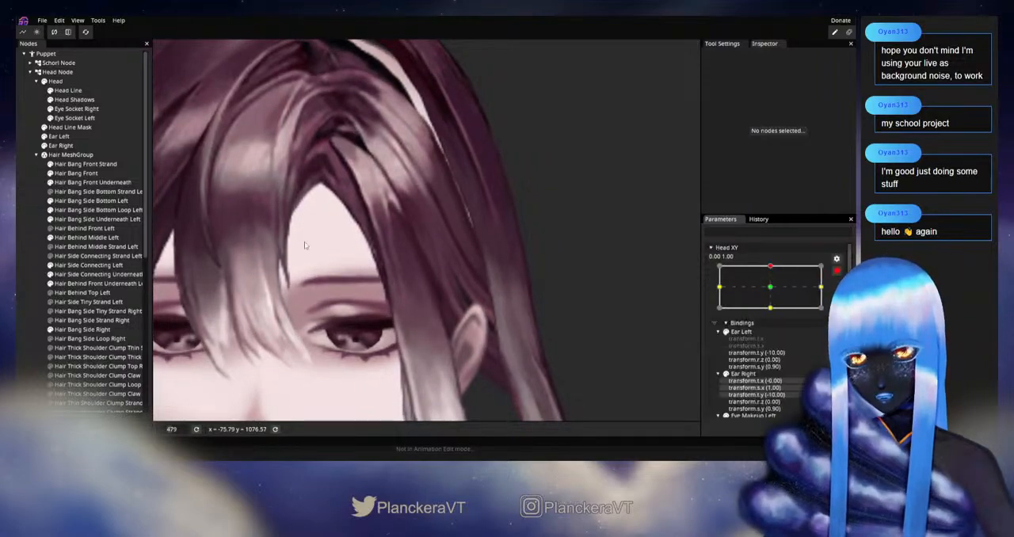
left_click(71, 240)
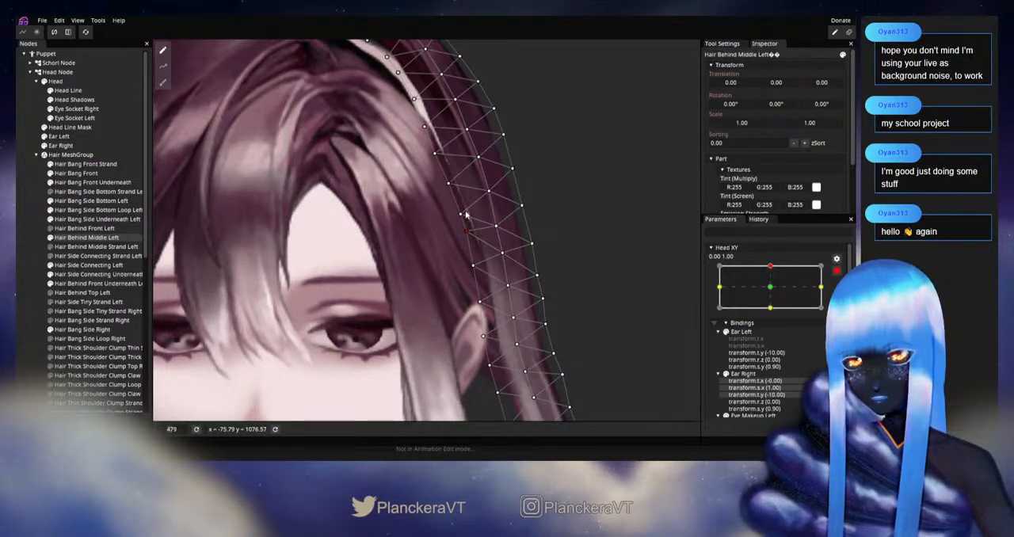
left_click_drag(461, 215, 462, 210)
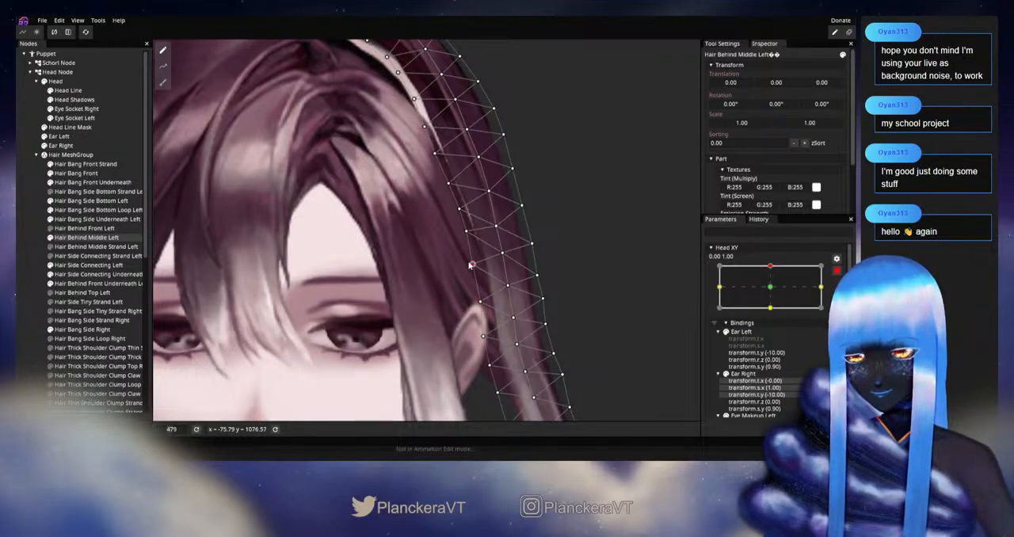
left_click(482, 317)
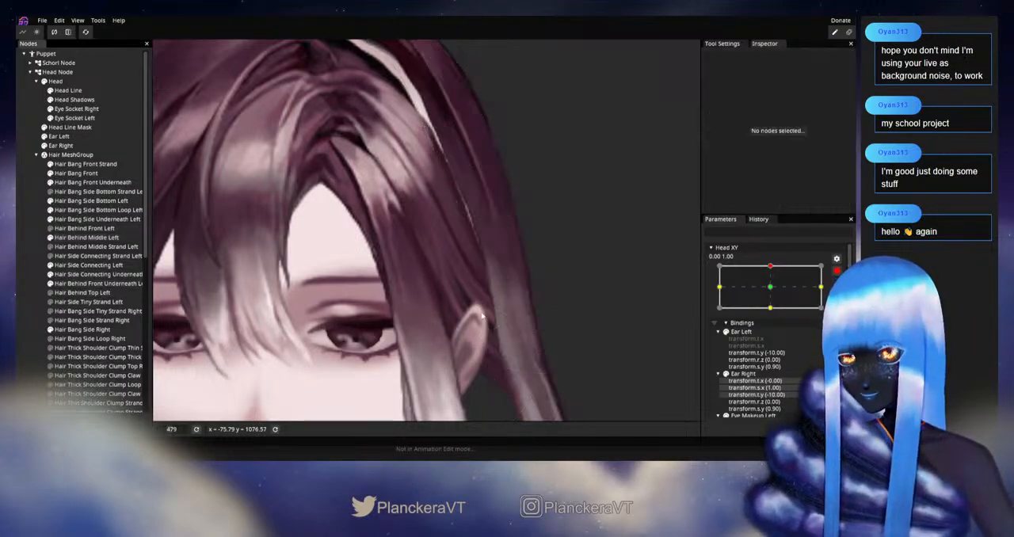
Restore the visibility of Hair Behind Front Left and examine the whole head's hair while varying Head XY between upward and neutral
left_click(836, 270)
left_click_drag(773, 292, 772, 311)
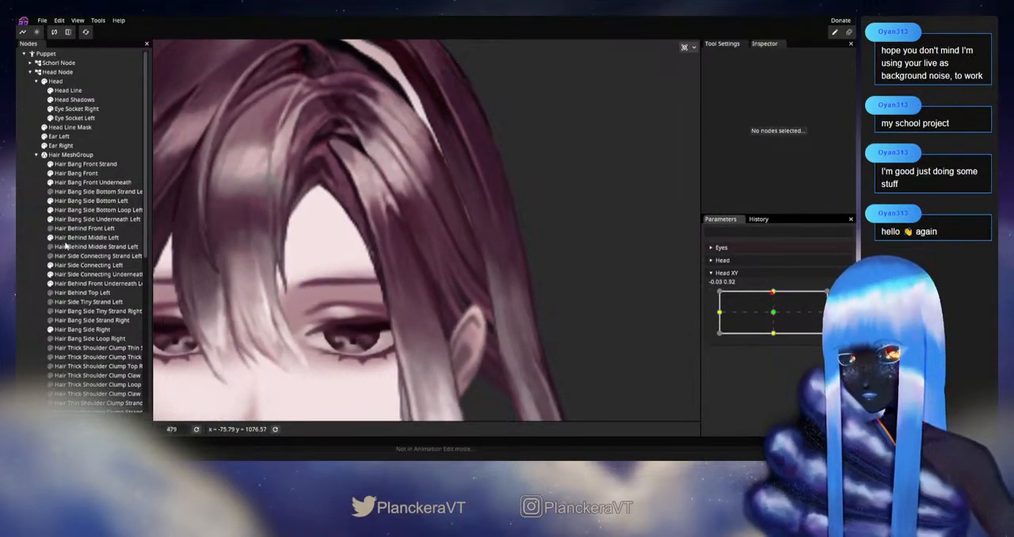
mouse_move(778, 296)
left_mouse_down()
mouse_move(776, 316)
mouse_move(775, 291)
left_mouse_up()
scroll(534, 252, "down", 2)
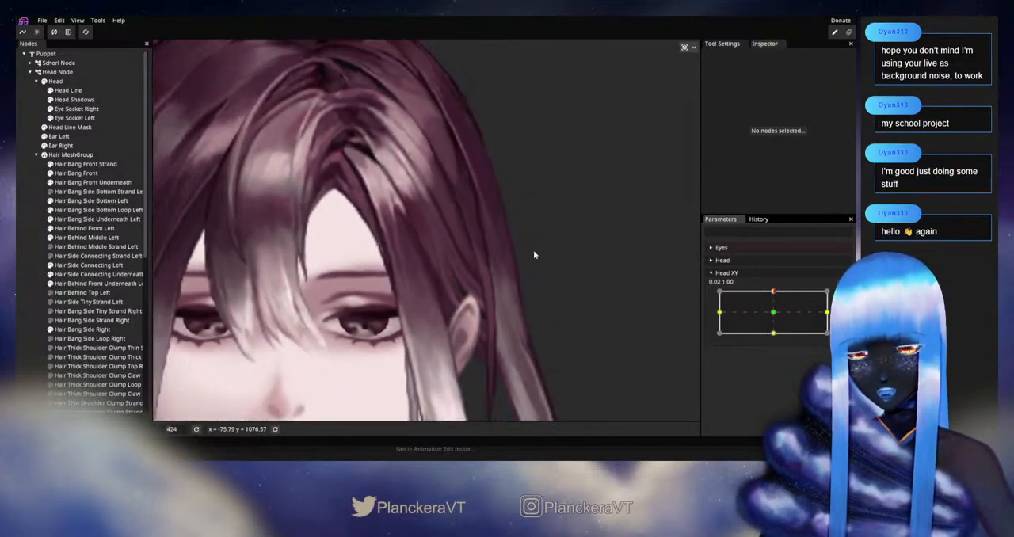
scroll(534, 254, "down", 5)
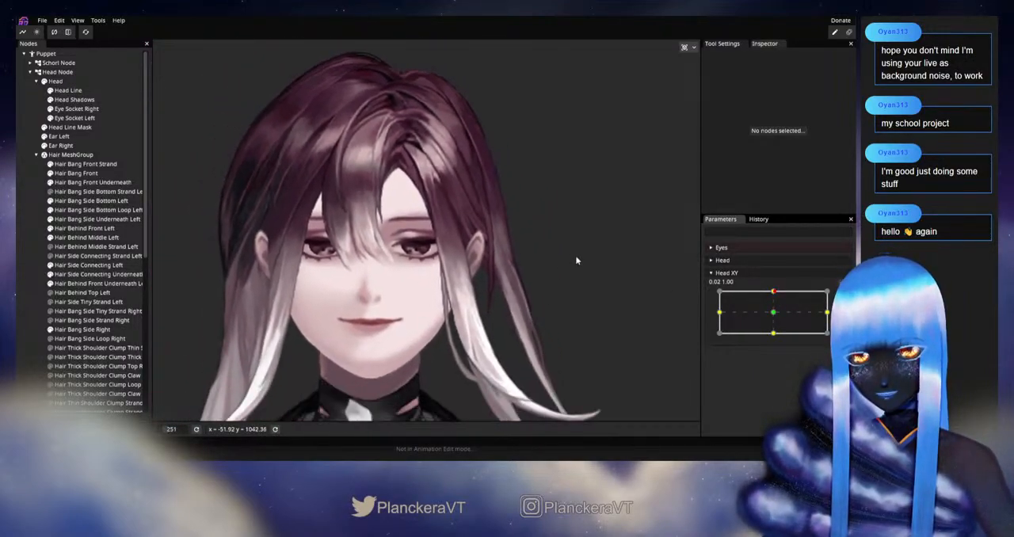
left_click_drag(776, 293, 774, 297)
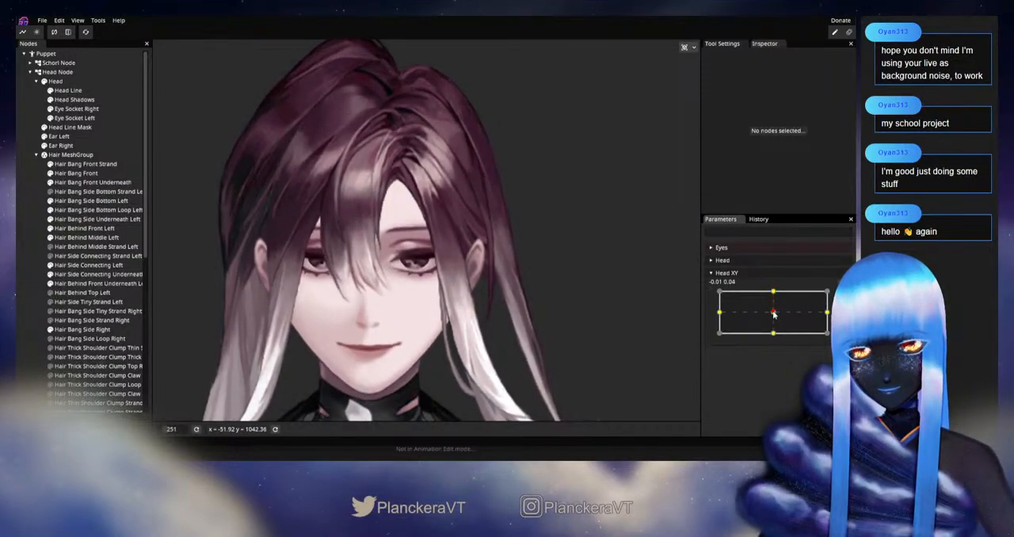
left_click_drag(774, 303, 775, 293)
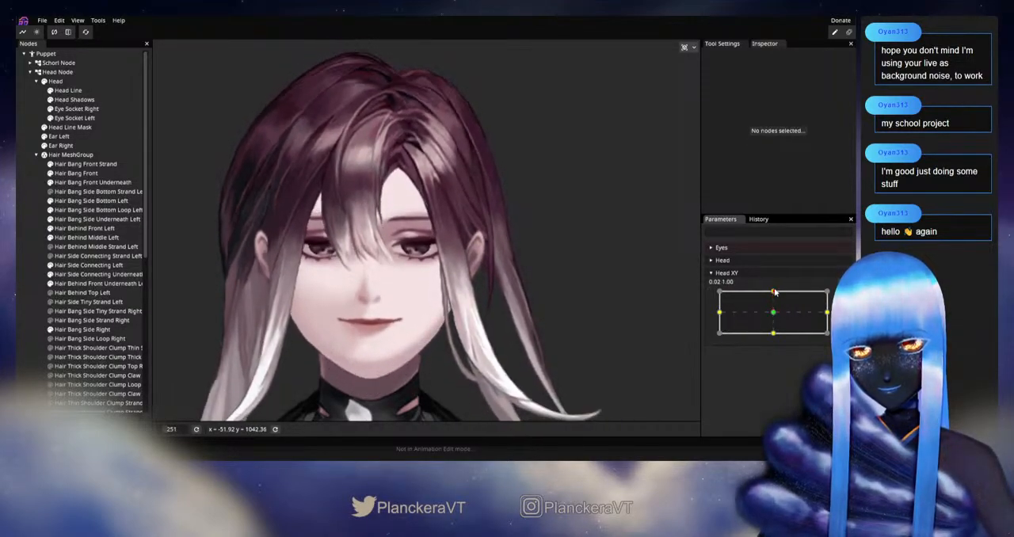
Examine Hair Behind Middle Left beside and below the ear while varying Head XY around the upward keypoint
scroll(520, 243, "up", 5)
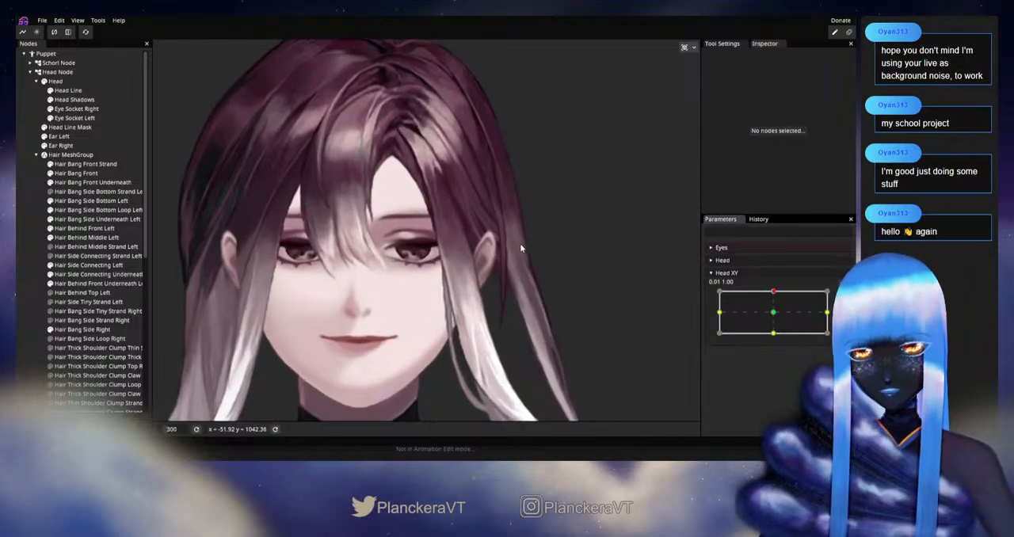
left_click_drag(565, 292, 524, 274)
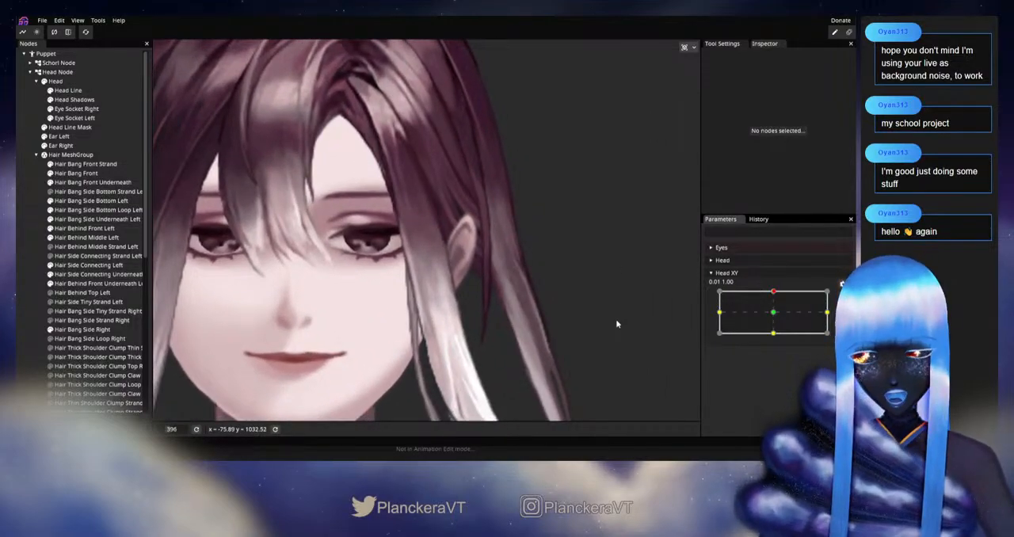
scroll(618, 323, "up", 1)
scroll(616, 319, "up", 1)
mouse_move(772, 293)
left_mouse_down()
mouse_move(774, 315)
mouse_move(774, 292)
left_mouse_up()
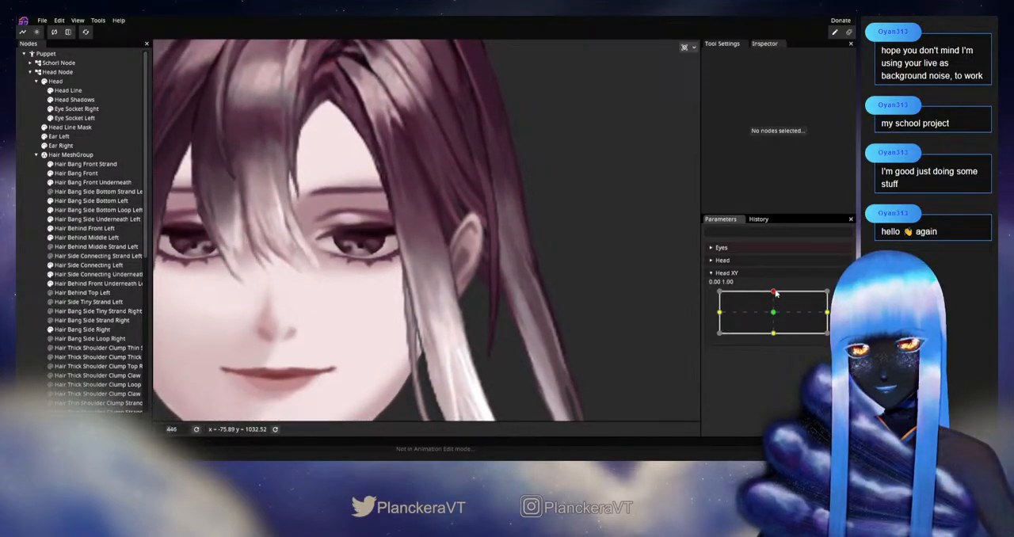
left_click(87, 237)
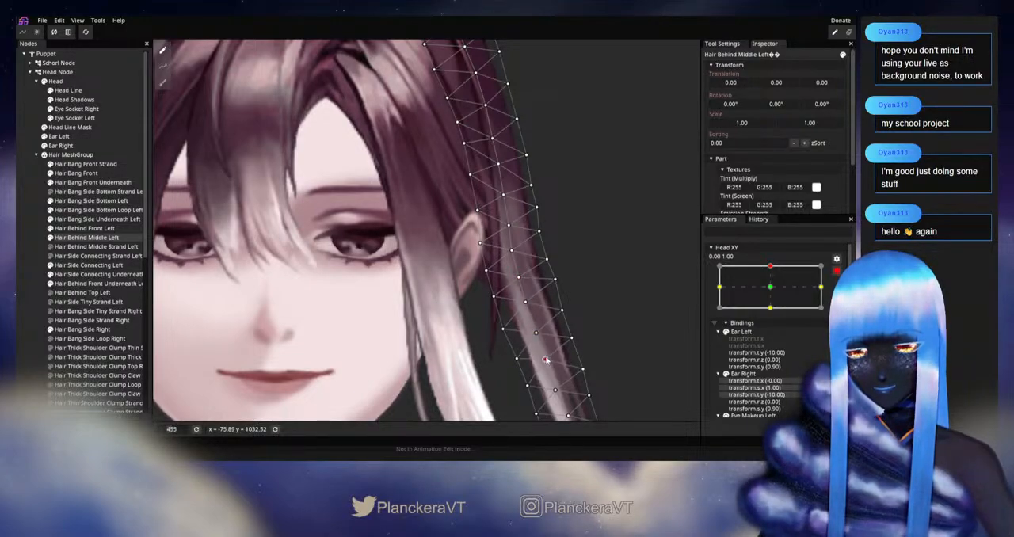
key("Escape")
scroll(564, 323, "down", 5)
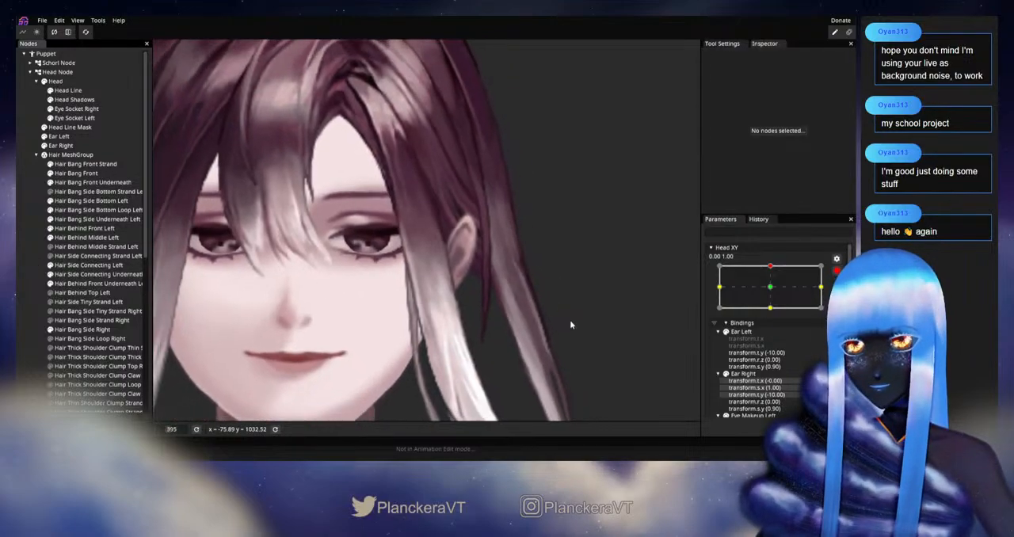
scroll(561, 321, "down", 5)
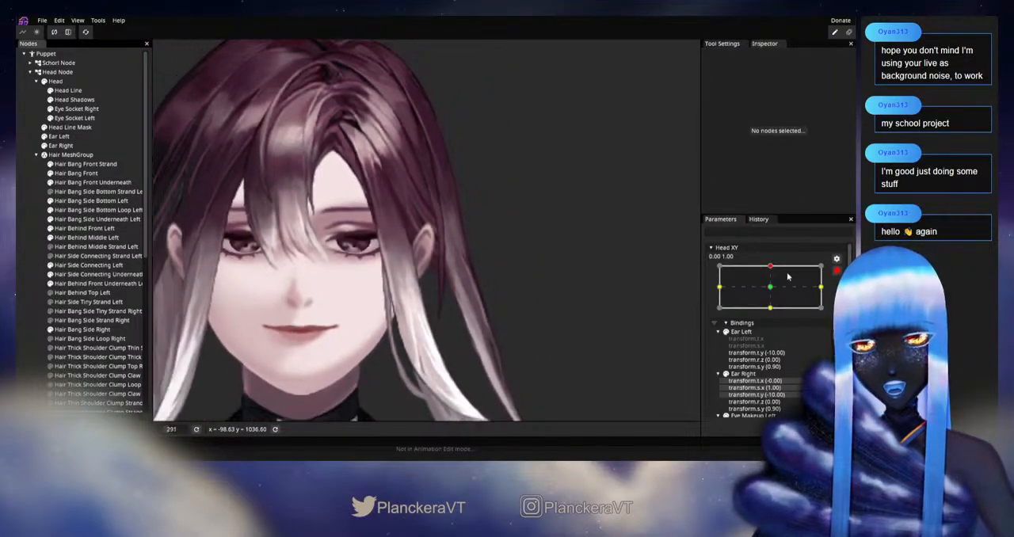
left_click(837, 271)
mouse_move(775, 294)
left_mouse_down()
mouse_move(775, 319)
mouse_move(772, 290)
left_mouse_up()
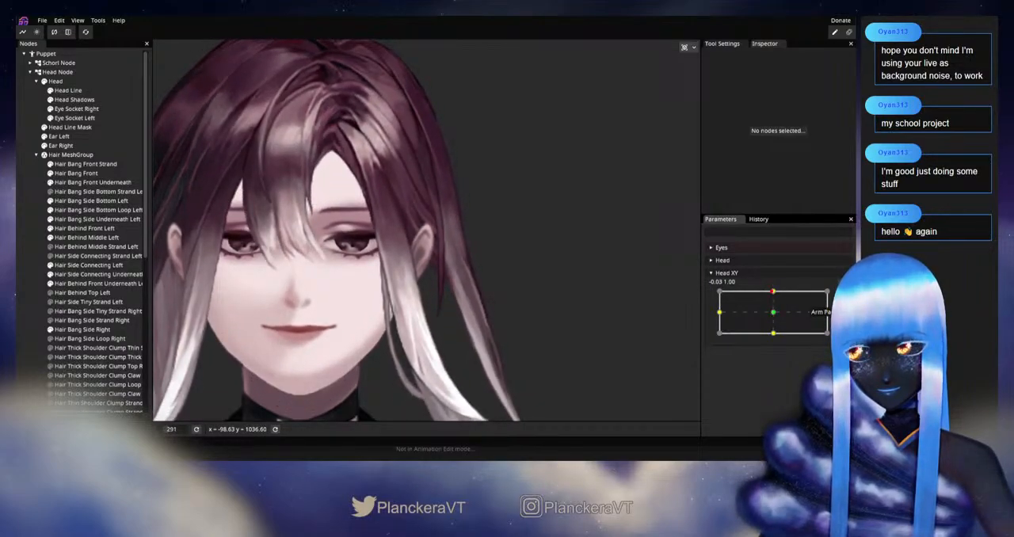
Move the Hair Behind Middle Left centre vertex beside the ear slightly downward at Head XY 0.00, 1.00, and test it with Head XY
scroll(501, 306, "up", 3)
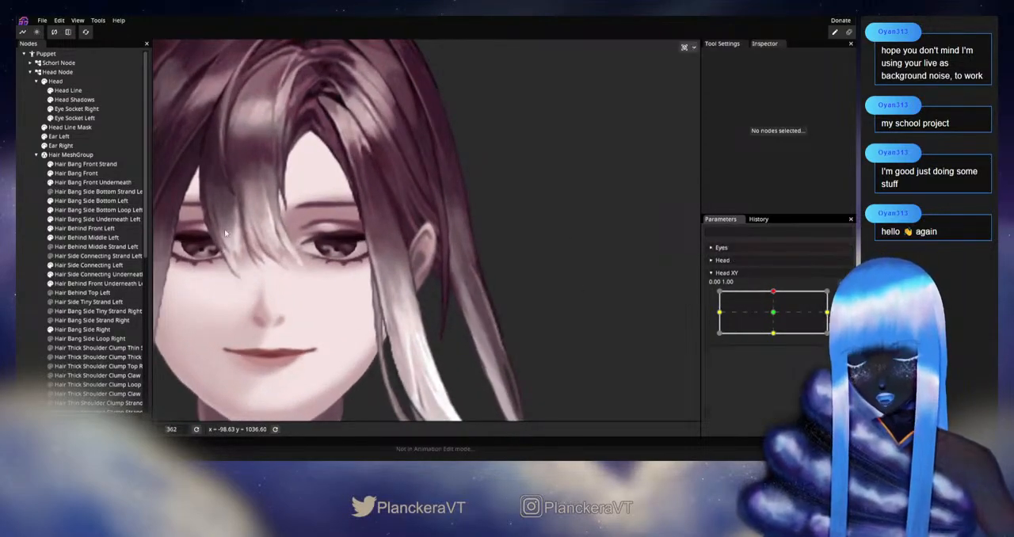
left_click(87, 236)
scroll(538, 317, "up", 2)
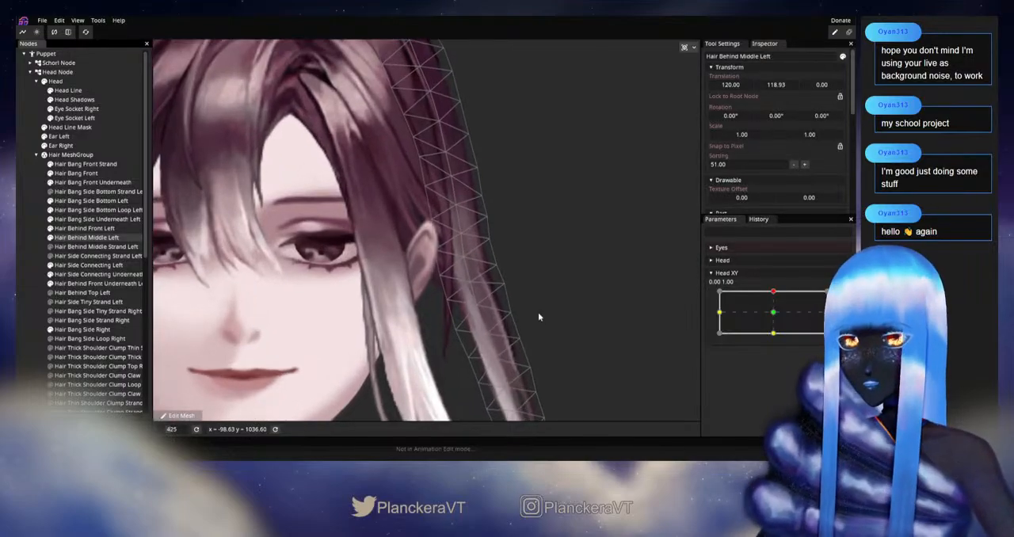
scroll(539, 317, "up", 3)
mouse_move(769, 295)
left_mouse_down()
mouse_move(774, 311)
mouse_move(774, 292)
left_mouse_up()
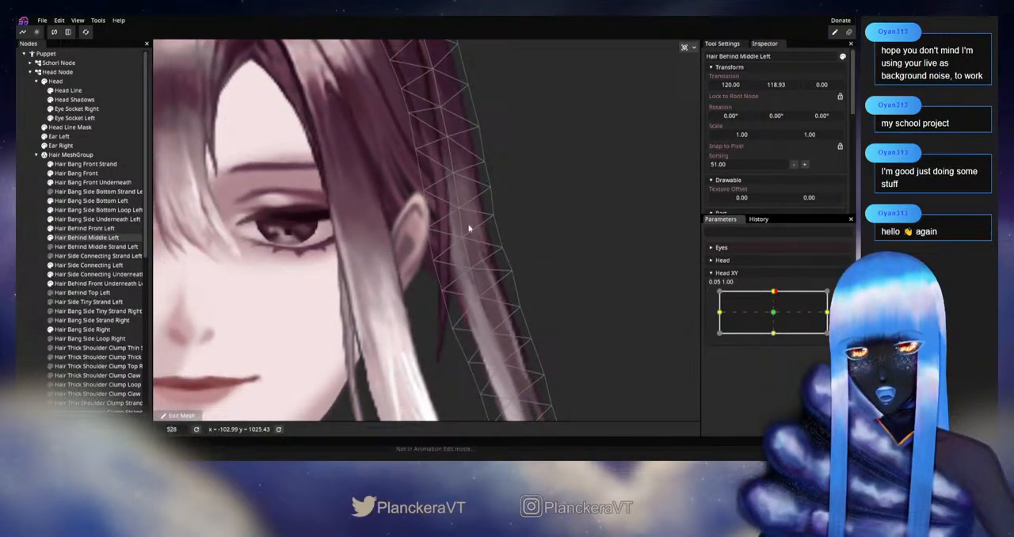
mouse_move(773, 294)
left_mouse_down()
mouse_move(774, 314)
mouse_move(774, 287)
left_mouse_up()
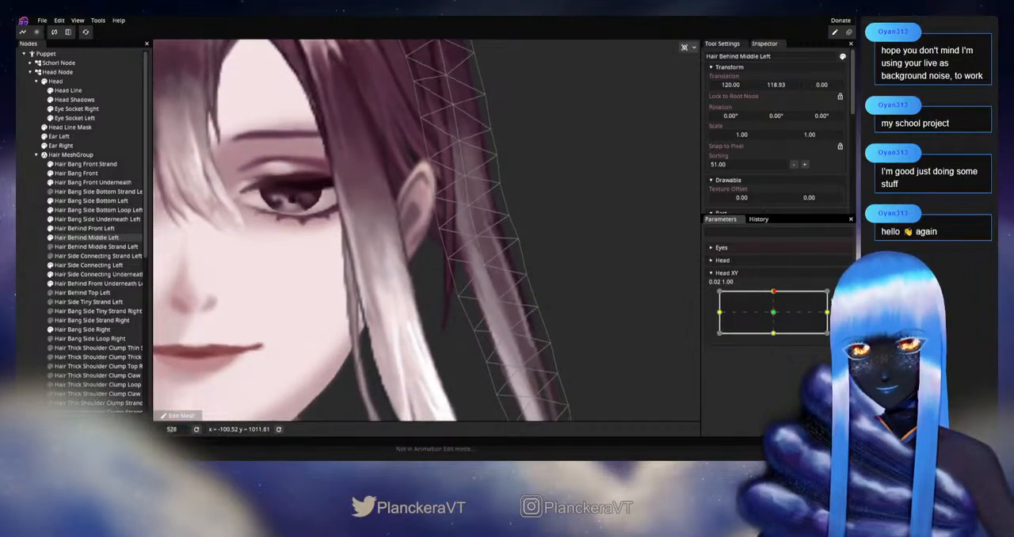
left_click(843, 296)
left_click_drag(467, 206, 471, 212)
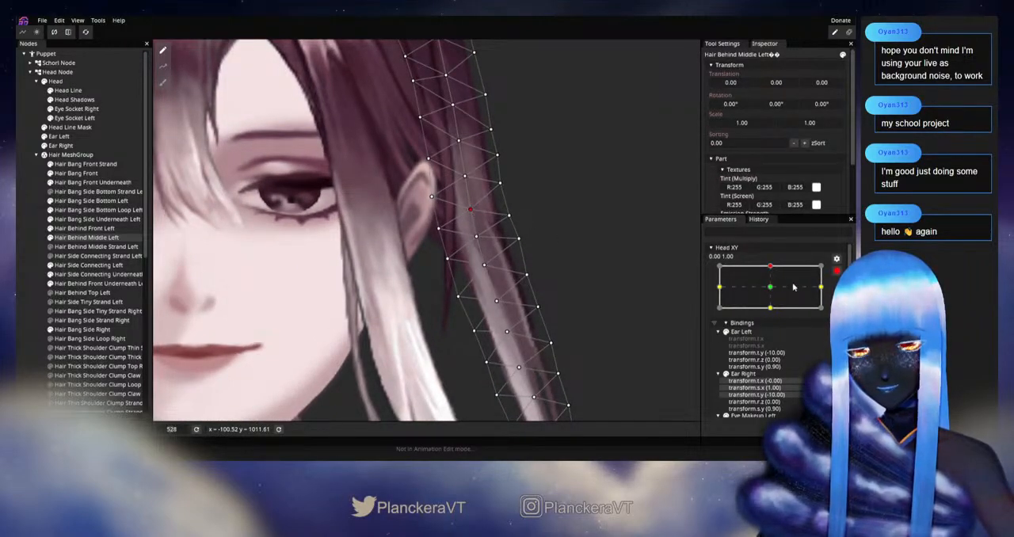
left_click(837, 271)
mouse_move(773, 292)
left_mouse_down()
mouse_move(774, 314)
mouse_move(774, 291)
left_mouse_up()
Adjust the Hair Behind Middle Left centre and outer-edge vertices beside the earlobe at Head XY 0.00, 1.00, and test the result
left_click(842, 297)
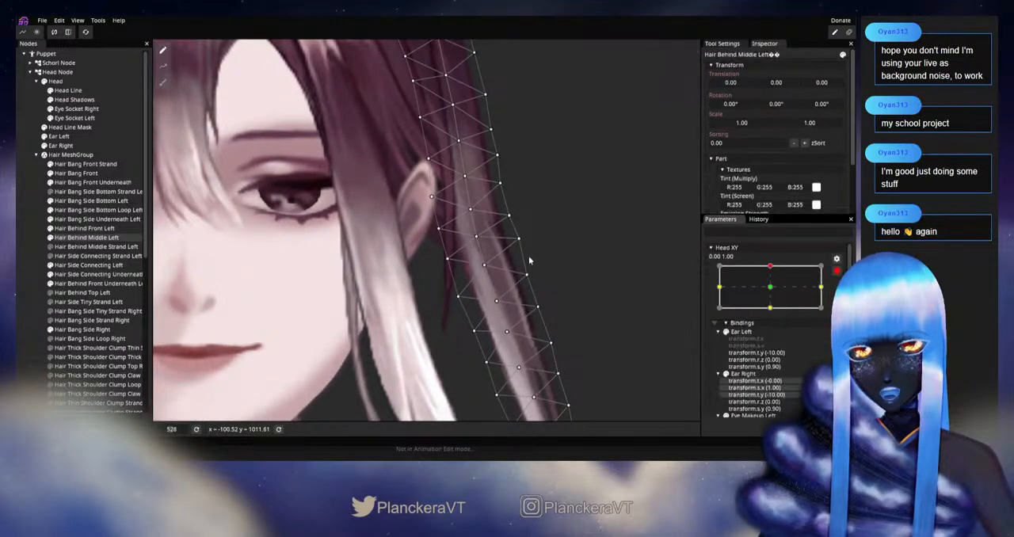
left_click_drag(478, 237, 470, 219)
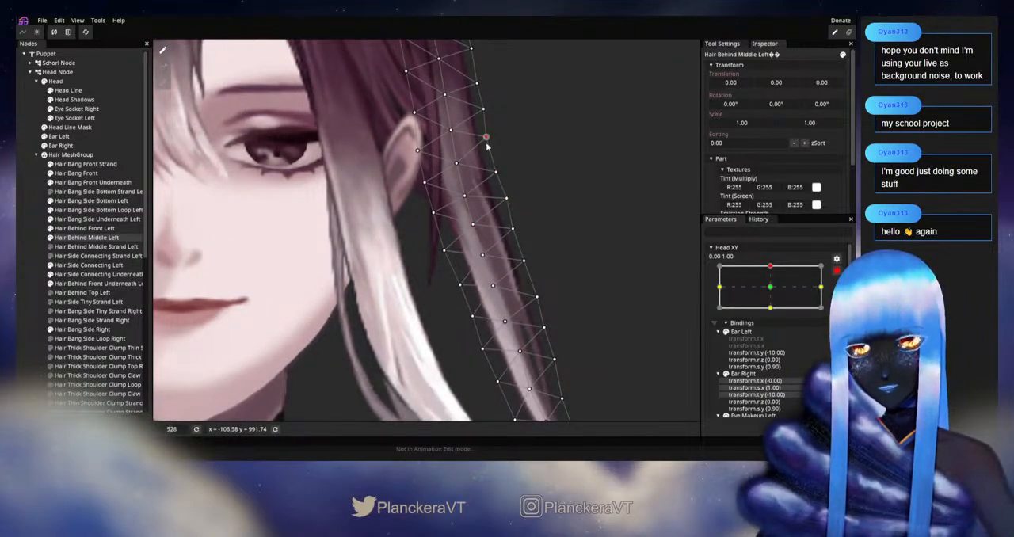
left_click(837, 272)
mouse_move(774, 294)
left_mouse_down()
mouse_move(773, 317)
mouse_move(776, 294)
left_mouse_up()
Shift the Hair Behind Middle Left centre vertices below the ear slightly downward, and check the strand between neutral and upward Head XY
left_click(842, 296)
left_click(483, 256)
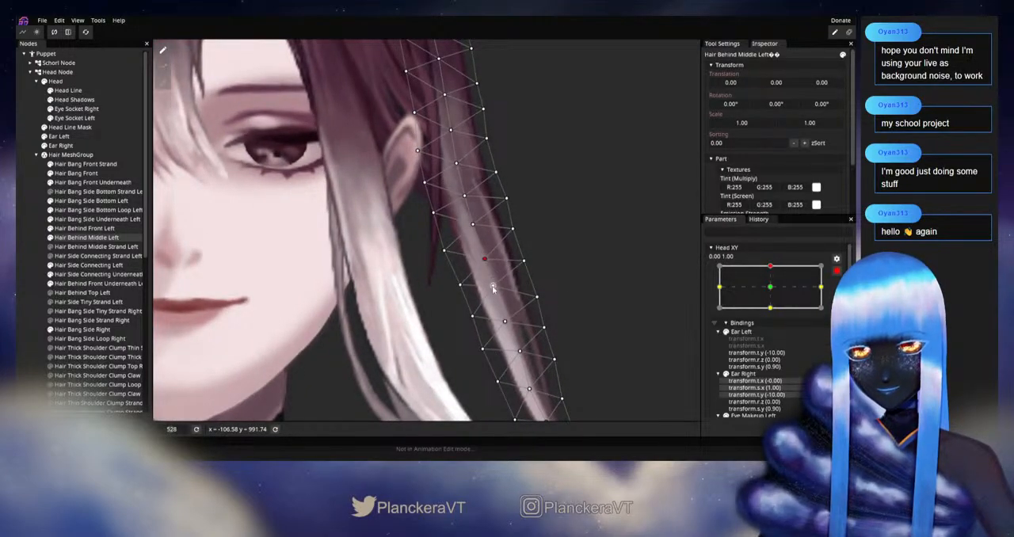
left_click_drag(509, 320, 496, 276)
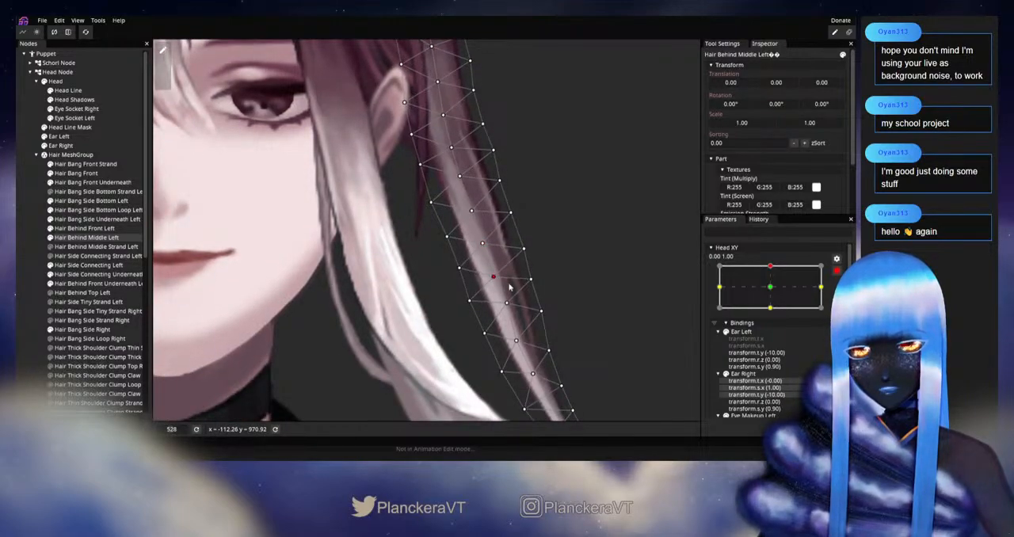
left_click(836, 271)
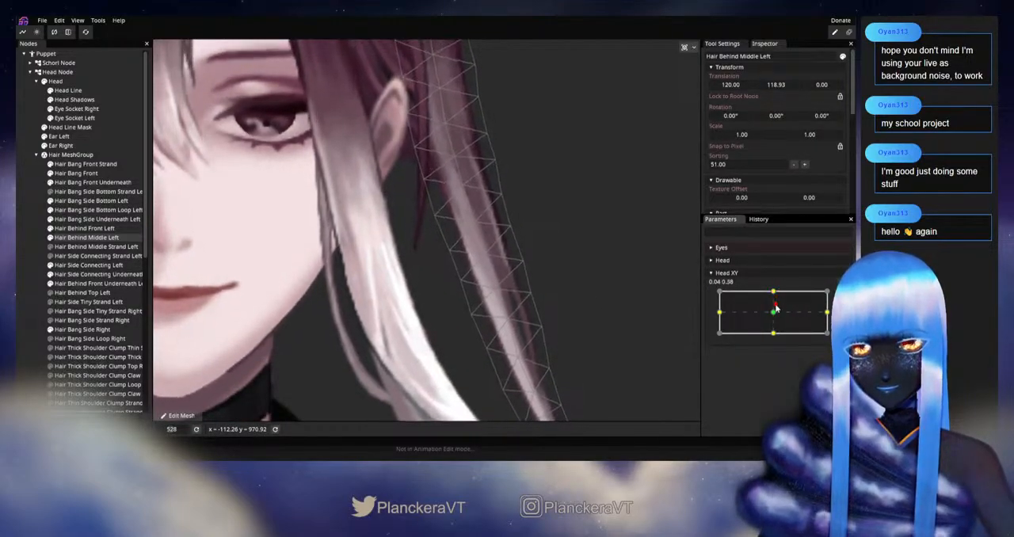
left_click_drag(772, 309, 774, 291)
Nudge the centre vertices along the lower half of Hair Behind Middle Left slightly downward at Head XY 0.00, 1.00, testing with Head XY
left_click(842, 296)
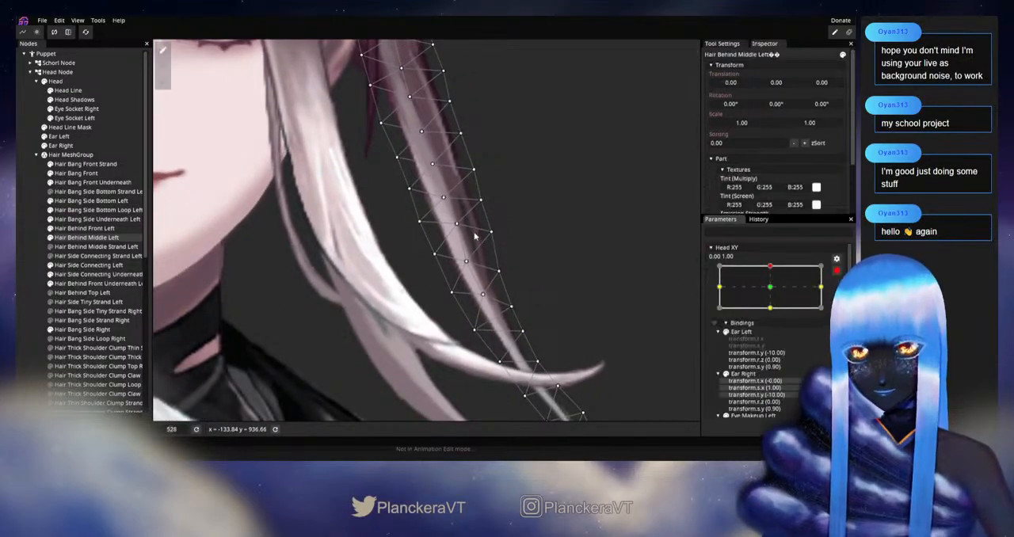
left_click(457, 225)
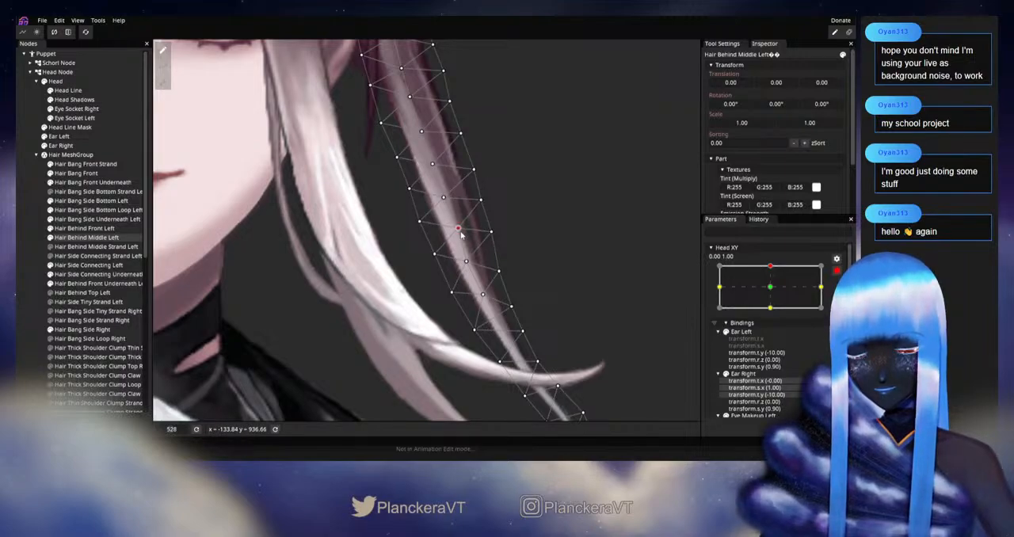
left_click_drag(646, 311, 645, 273)
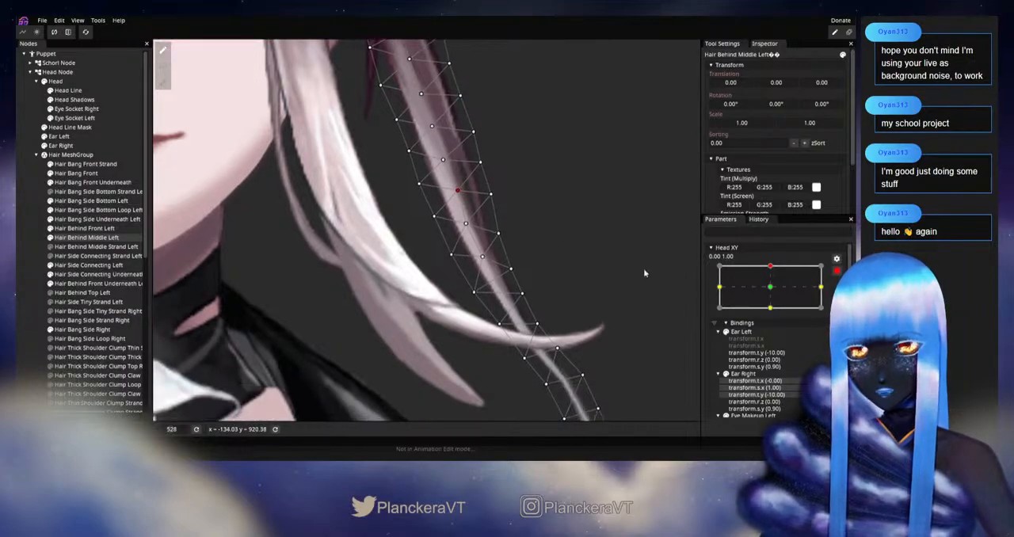
left_click(837, 272)
mouse_move(774, 292)
left_mouse_down()
mouse_move(774, 303)
mouse_move(774, 293)
left_mouse_up()
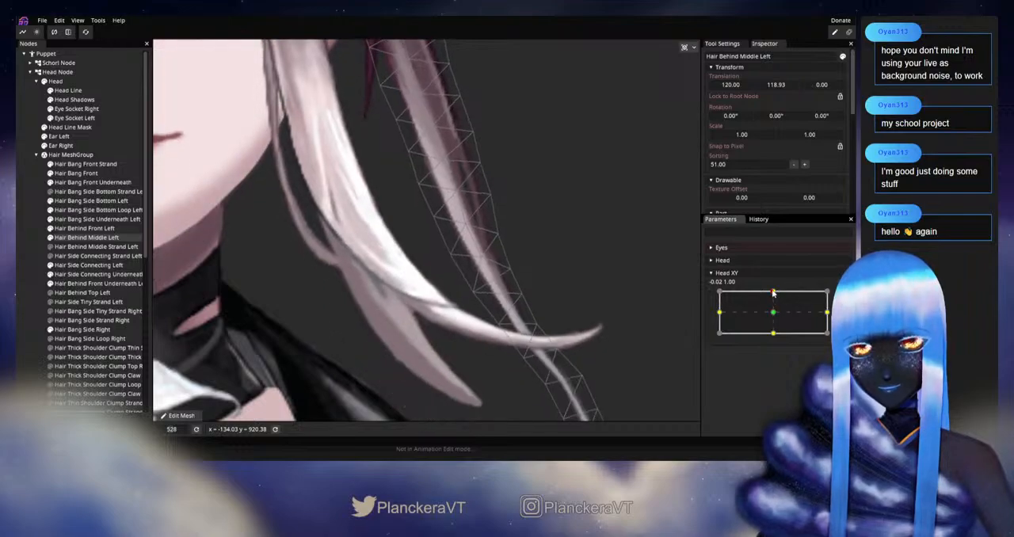
left_click(836, 298)
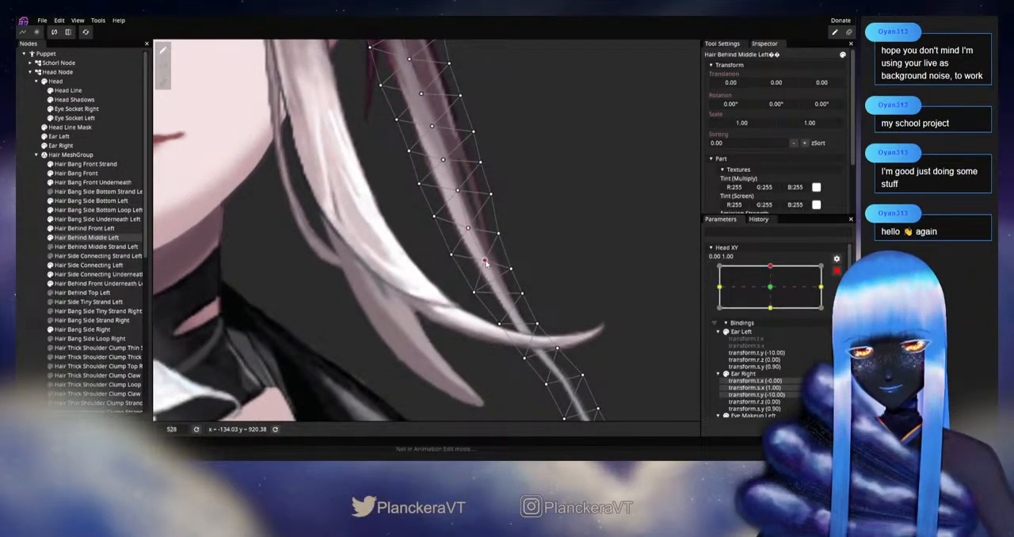
left_click(836, 272)
mouse_move(773, 291)
left_mouse_down()
mouse_move(773, 315)
mouse_move(770, 292)
left_mouse_up()
Lower the Hair Behind Middle Left inner-edge vertices just above the crossing white strand slightly, and check them with Head XY
left_click(843, 295)
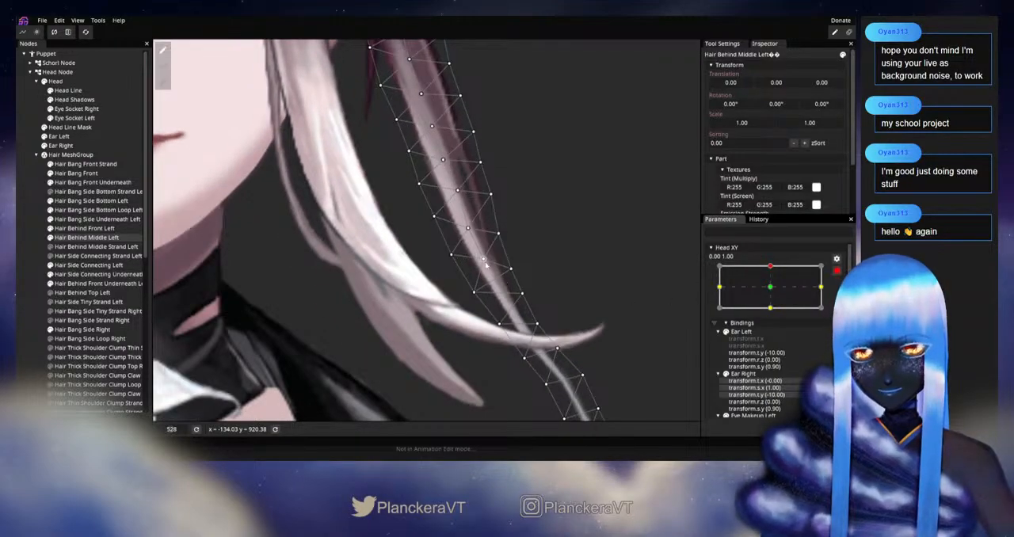
left_click(485, 262)
left_click(475, 294)
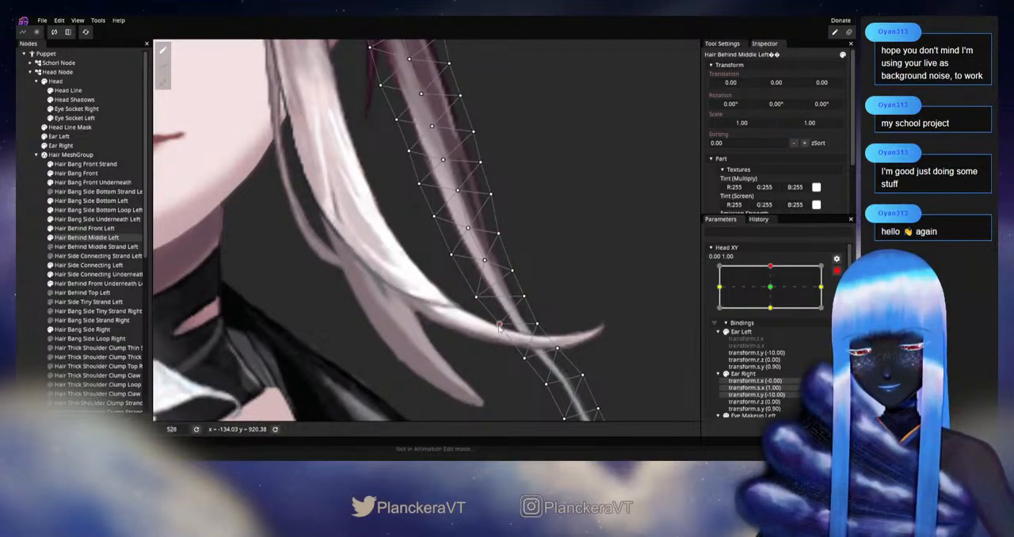
left_click(835, 274)
mouse_move(773, 291)
left_mouse_down()
mouse_move(774, 312)
mouse_move(770, 293)
left_mouse_up()
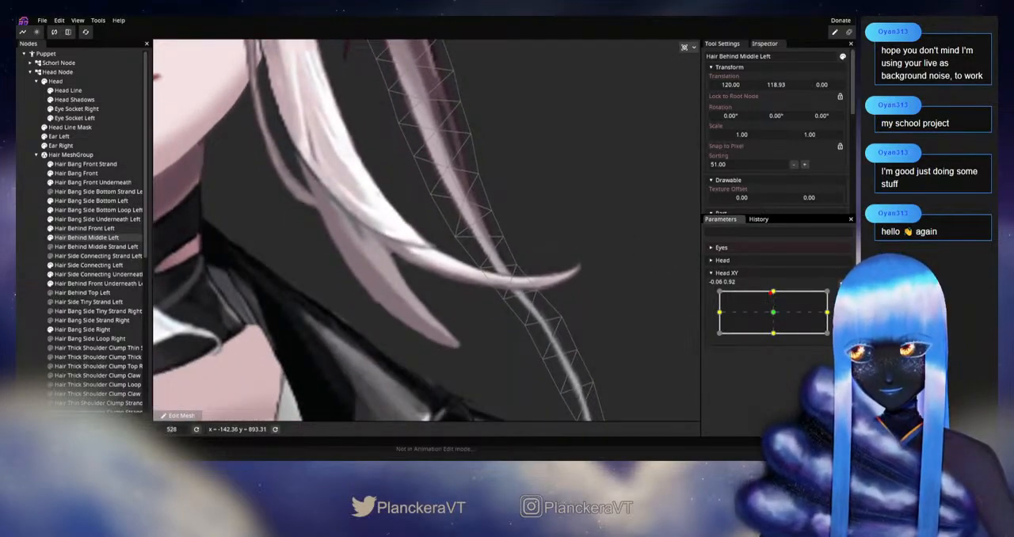
Shift the lower outer-edge and tip vertices of Hair Behind Middle Left slightly at Head XY 0.00, 1.00, down to the shoulder, and deselect it
left_click(843, 296)
left_click_drag(494, 209, 493, 213)
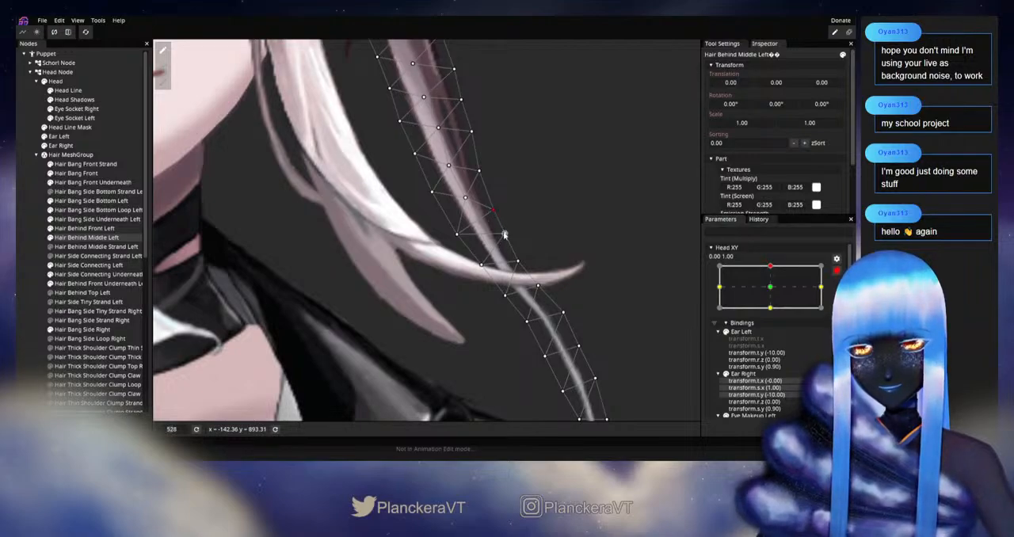
left_click_drag(508, 299, 541, 289)
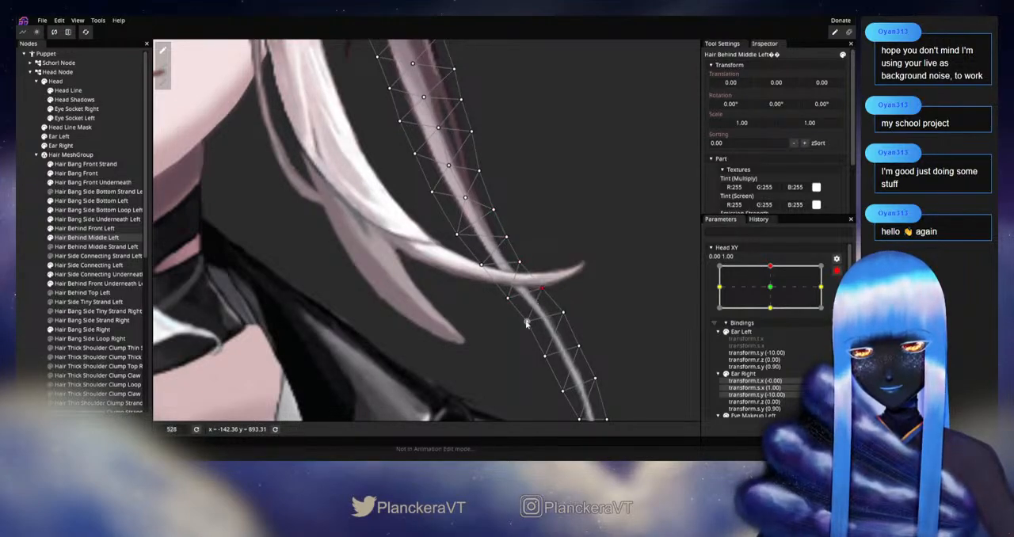
left_click_drag(527, 329, 444, 215)
left_click_drag(481, 189, 519, 261)
left_click_drag(524, 294, 527, 301)
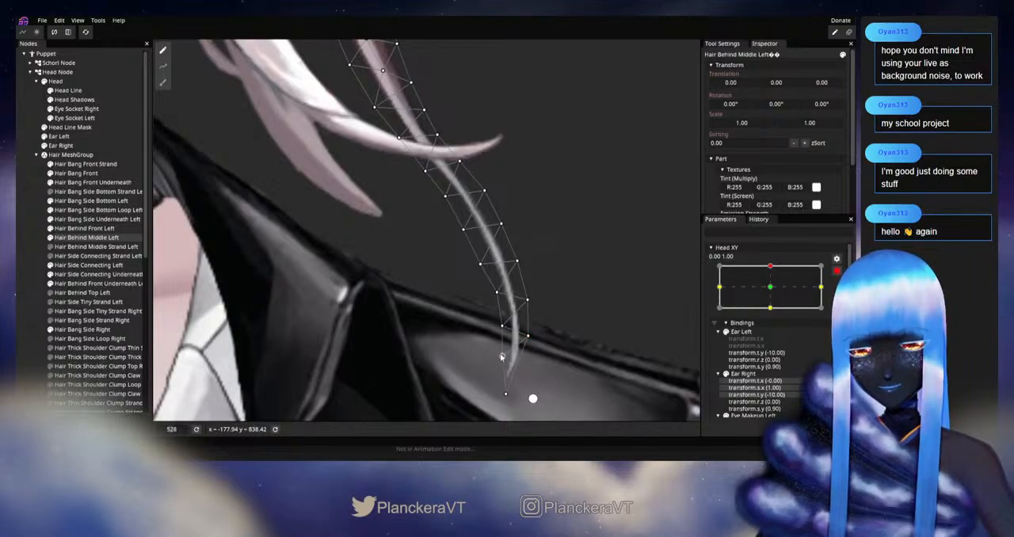
scroll(502, 354, "down", 5)
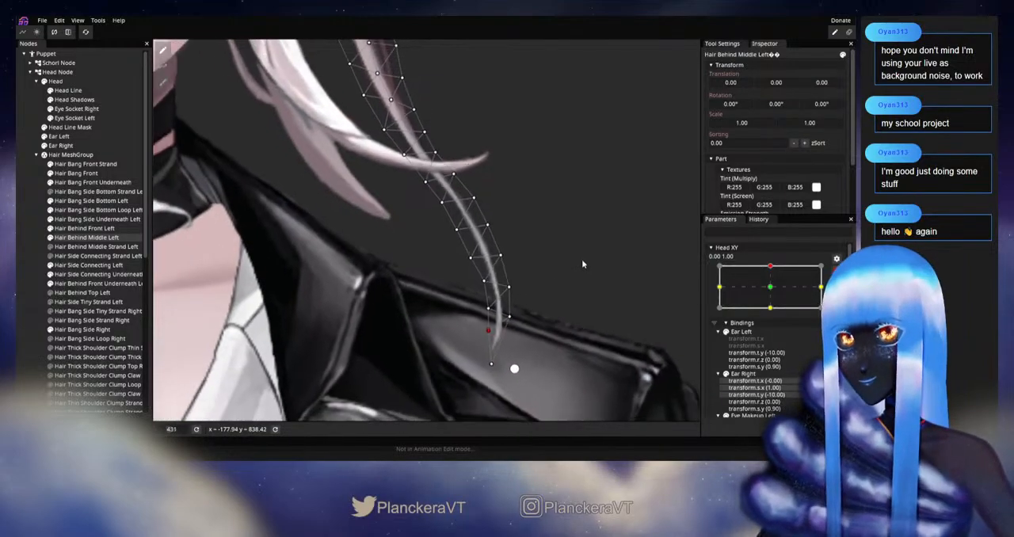
left_click(32, 249)
Examine the full head and hair down to the shoulders while varying Head XY near the upward keypoint
scroll(474, 219, "down", 1)
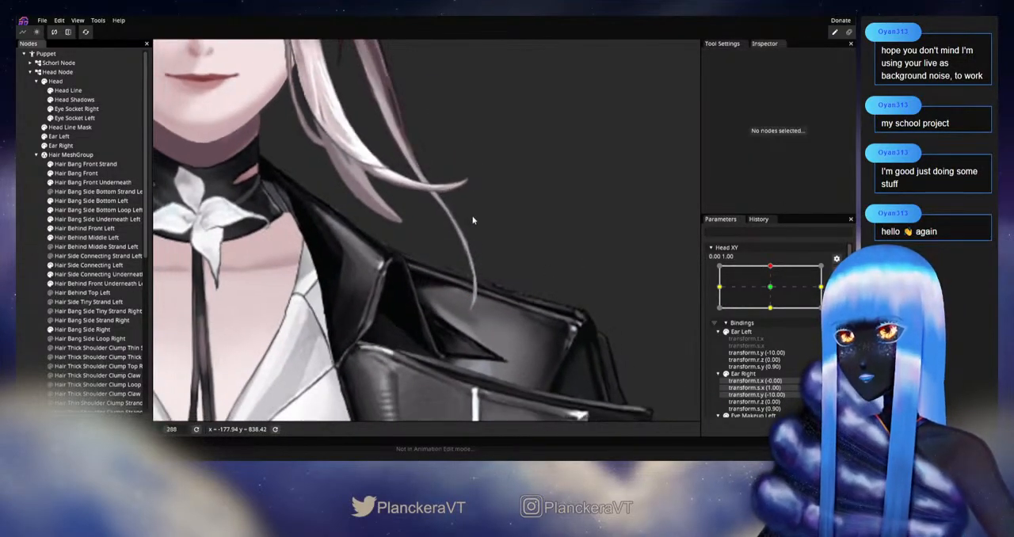
left_click_drag(476, 196, 634, 279)
scroll(524, 268, "down", 1)
left_click(836, 271)
scroll(663, 287, "down", 1)
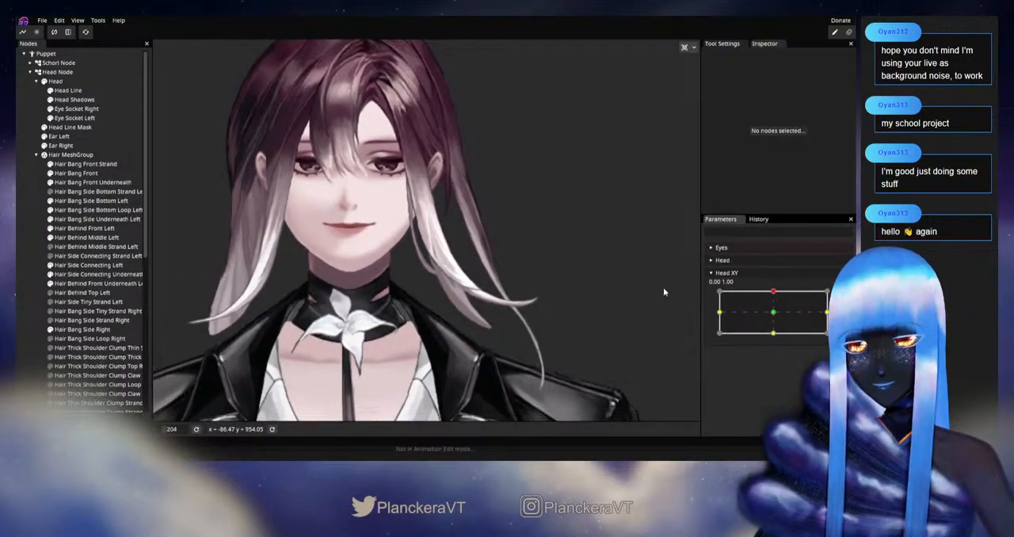
mouse_move(778, 293)
left_mouse_down()
mouse_move(774, 331)
mouse_move(773, 294)
left_mouse_up()
mouse_move(774, 300)
left_mouse_down()
mouse_move(774, 314)
mouse_move(775, 292)
left_mouse_up()
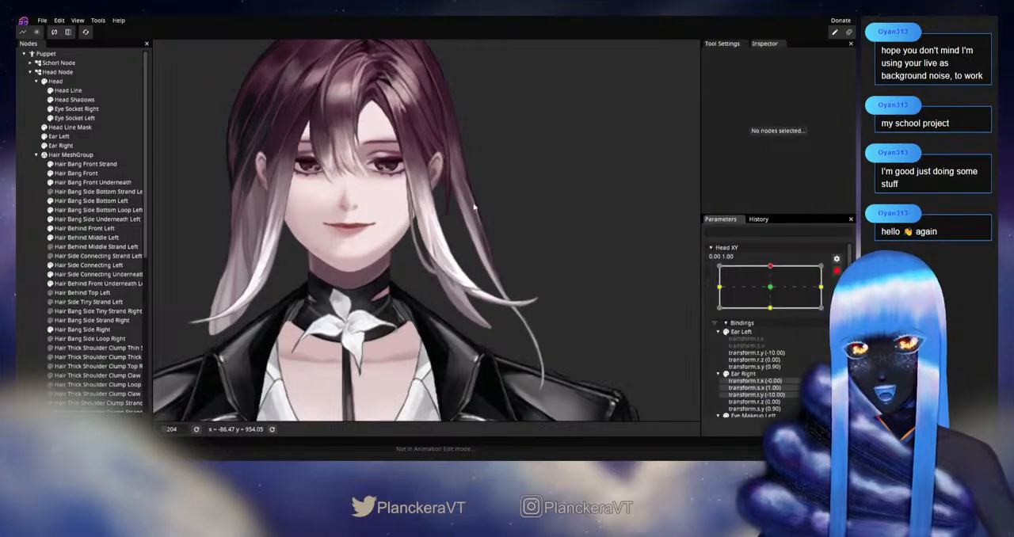
Shift the Hair Behind Middle Left outer-edge vertices by the earlobe and centre vertices beside the jaw slightly at Head XY 0.00, 1.00
scroll(457, 237, "up", 5)
scroll(434, 273, "up", 4)
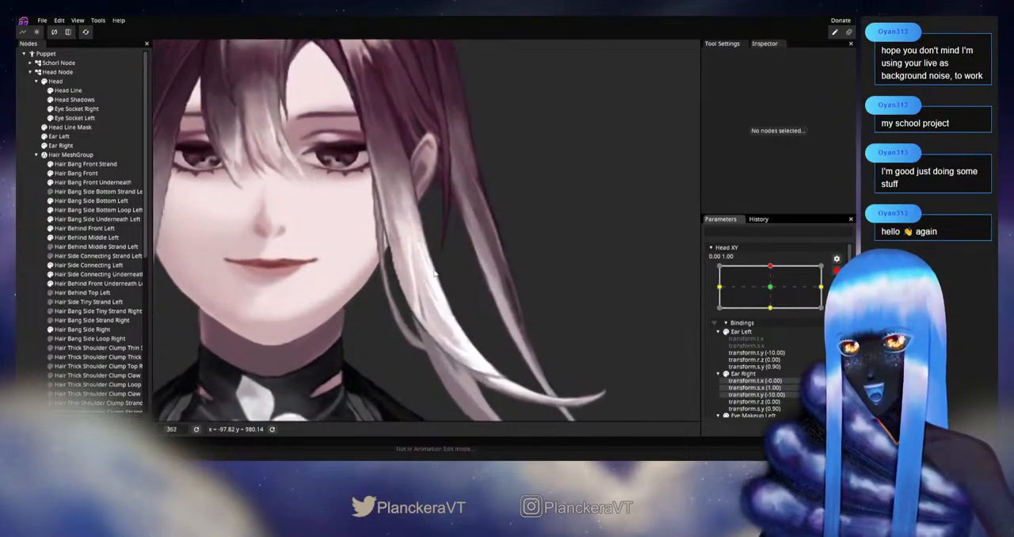
left_click(86, 237)
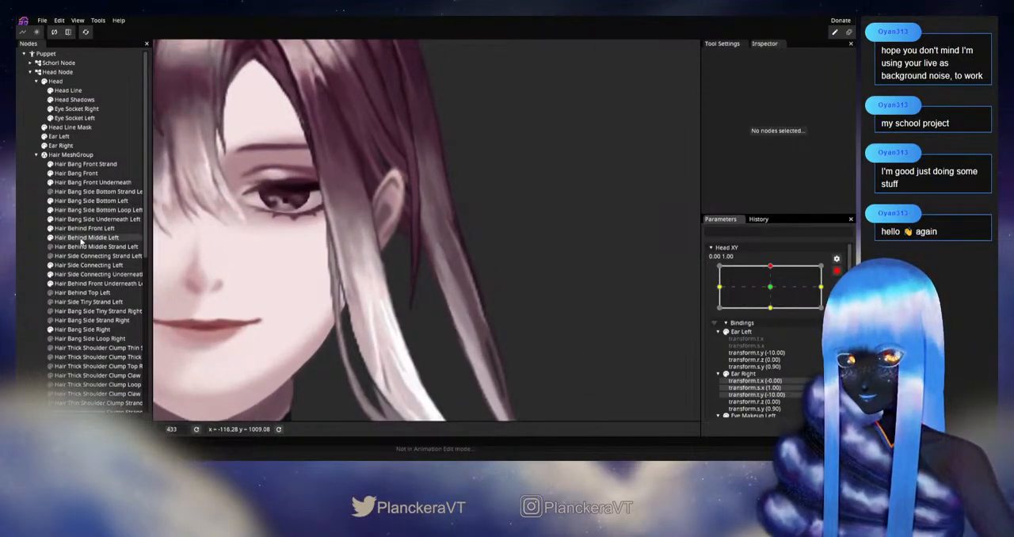
scroll(435, 210, "up", 2)
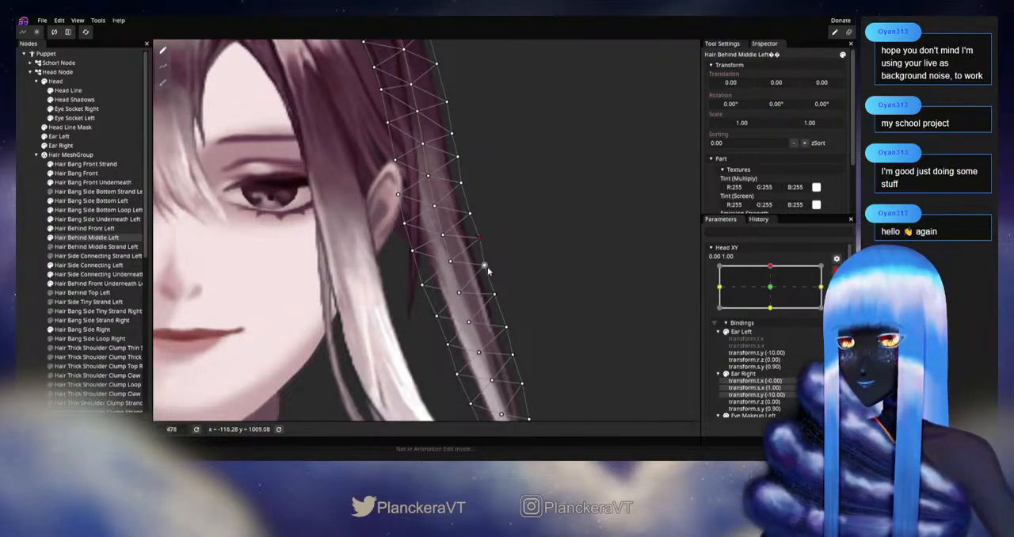
left_click_drag(491, 247, 497, 201)
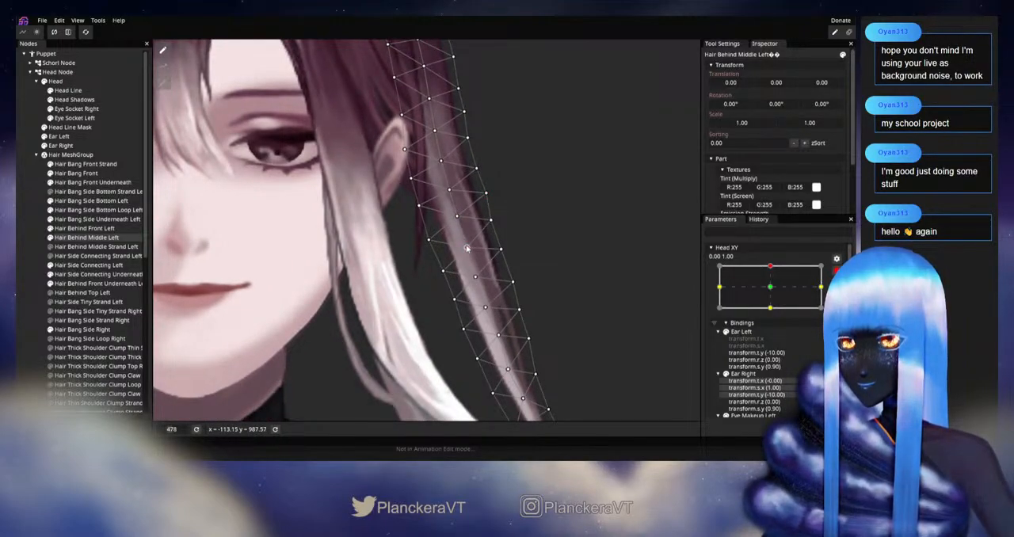
left_click(485, 307)
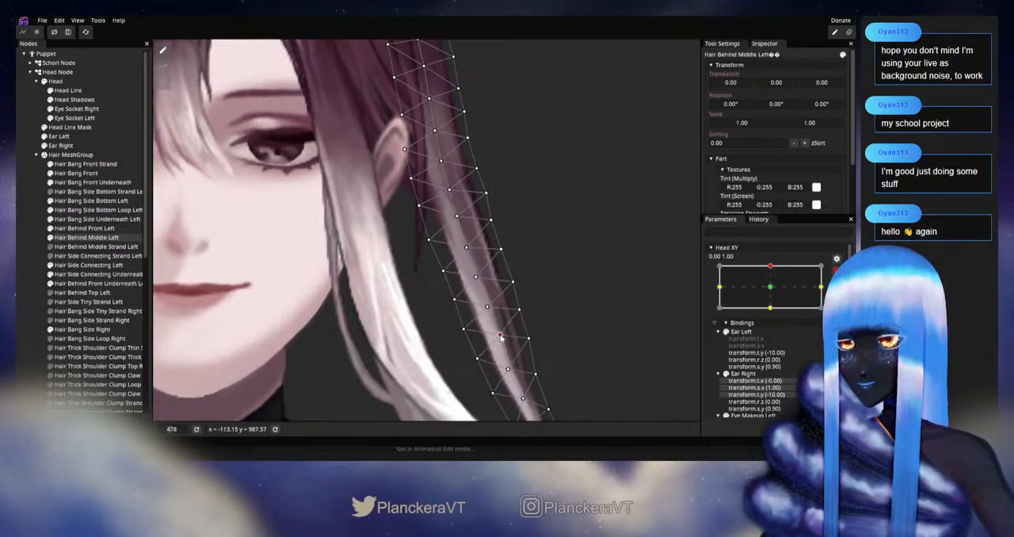
left_click(21, 268)
scroll(468, 241, "down", 5)
left_click_drag(467, 240, 597, 308)
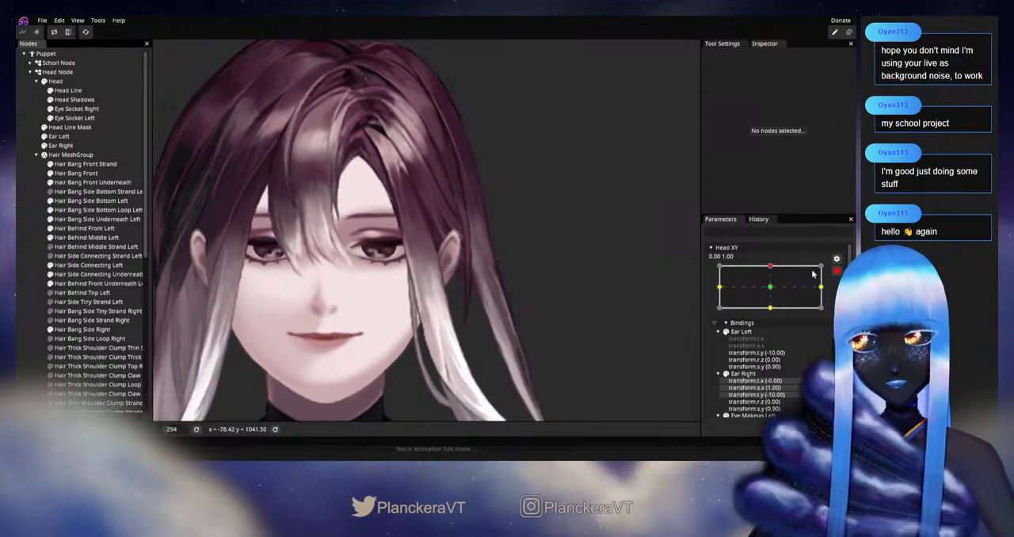
mouse_move(775, 293)
left_mouse_down()
mouse_move(773, 314)
mouse_move(772, 292)
left_mouse_up()
Nudge the outer-edge vertices of Hair Behind Middle Left beside the ear, and hide Hair Behind Front Left while testing Head XY
scroll(459, 301, "up", 5)
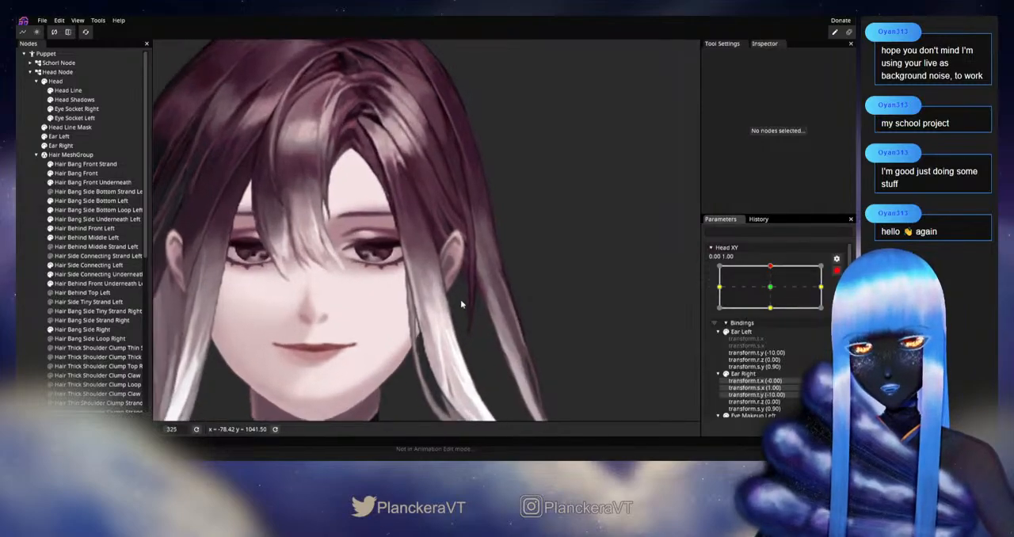
left_click(83, 237)
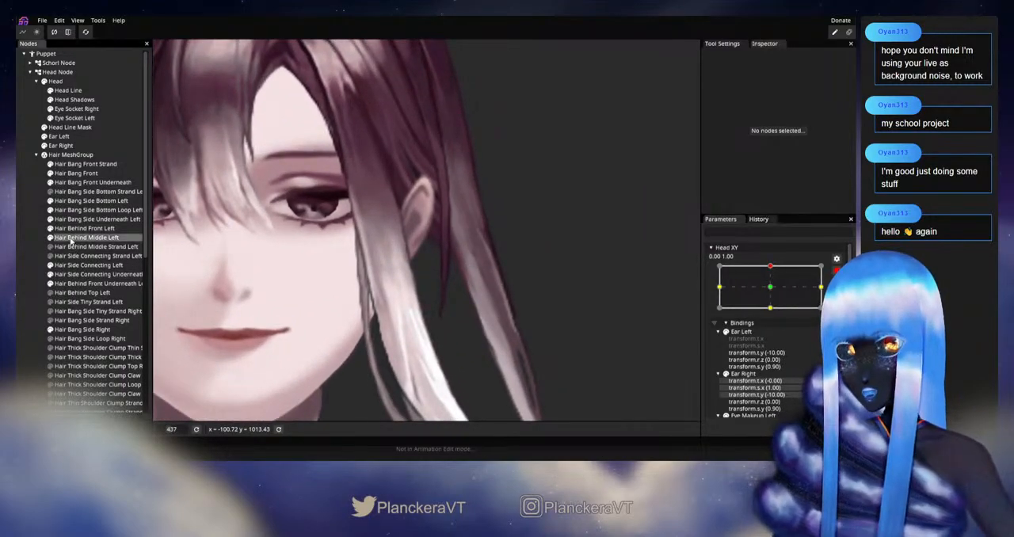
scroll(435, 234, "up", 2)
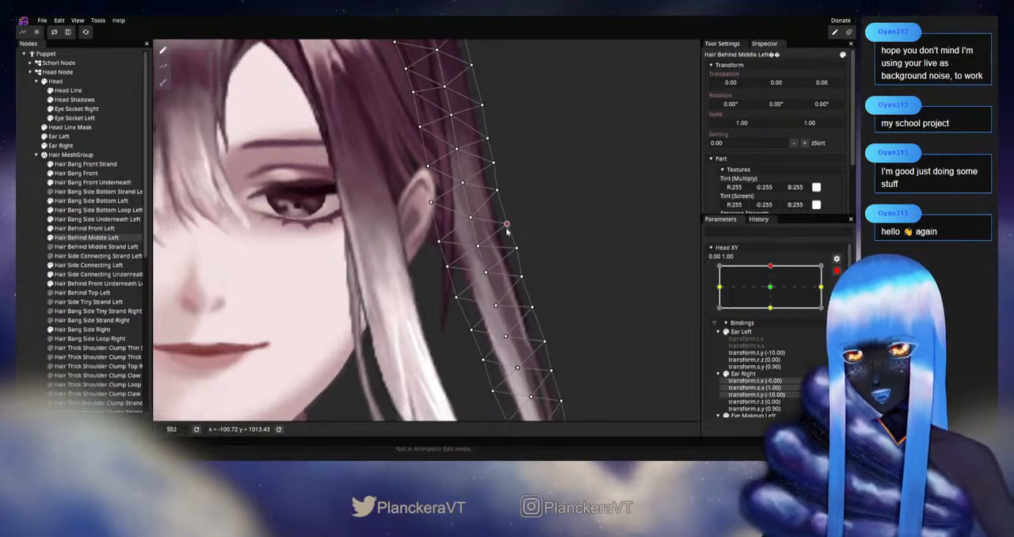
left_click(25, 254)
scroll(528, 269, "down", 4)
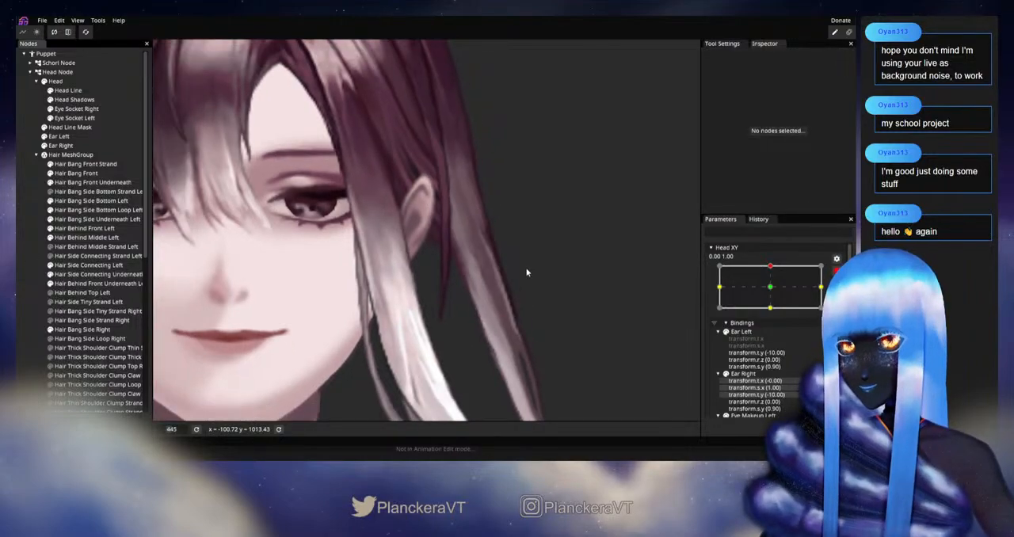
left_click(836, 271)
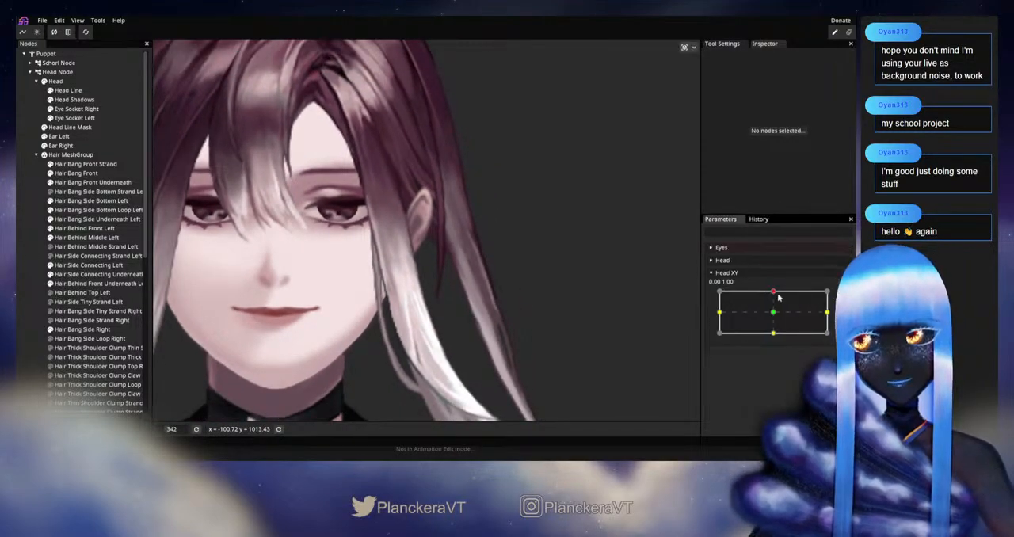
mouse_move(773, 293)
left_mouse_down()
mouse_move(774, 315)
mouse_move(774, 291)
left_mouse_up()
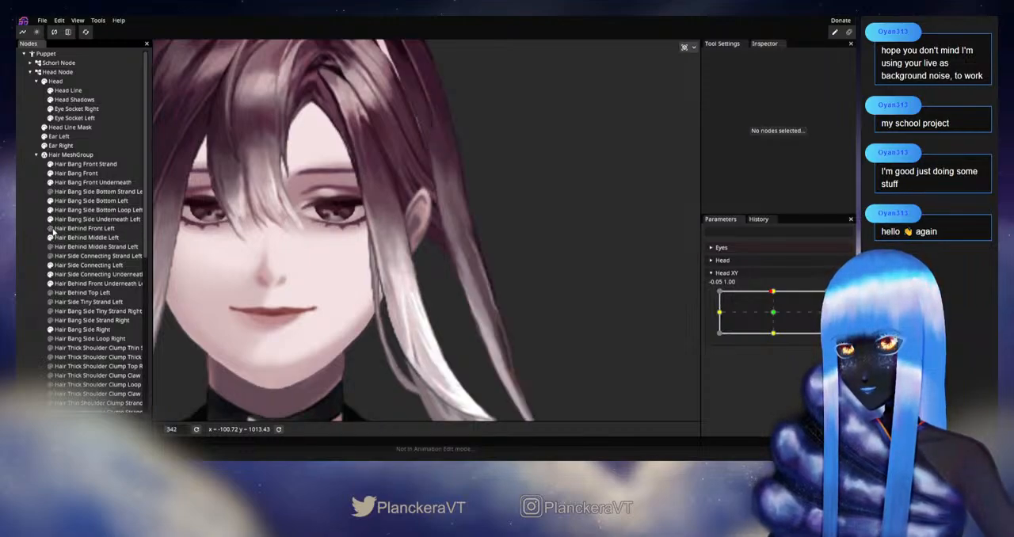
left_click_drag(773, 294, 774, 294)
Smooth the outer edge of Hair Behind Middle Left from above the ear to below the earlobe at Head XY 0.00, 1.00, testing with Head XY
left_click(836, 297)
scroll(328, 260, "up", 3)
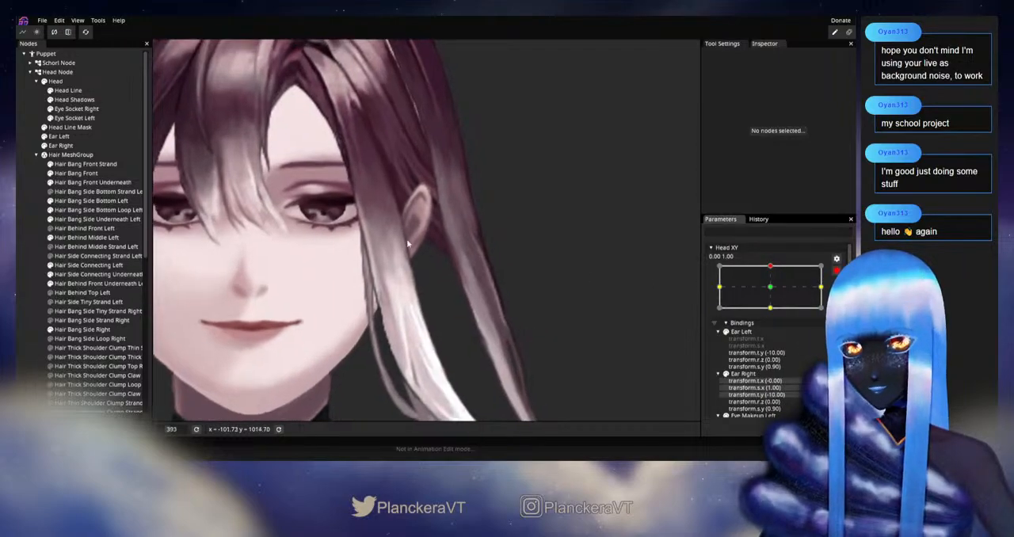
left_click_drag(329, 261, 315, 274)
left_click(87, 237)
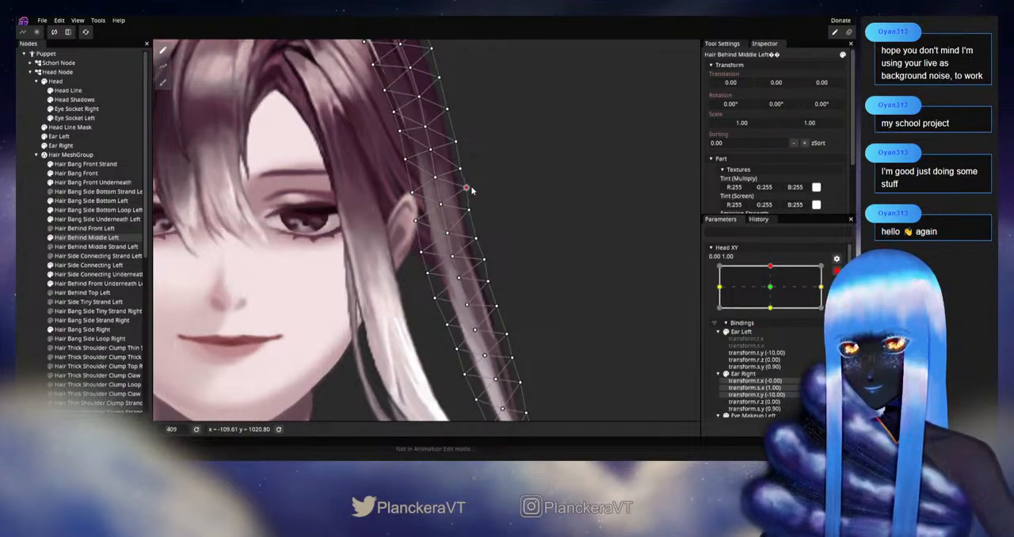
left_click_drag(482, 245, 485, 209)
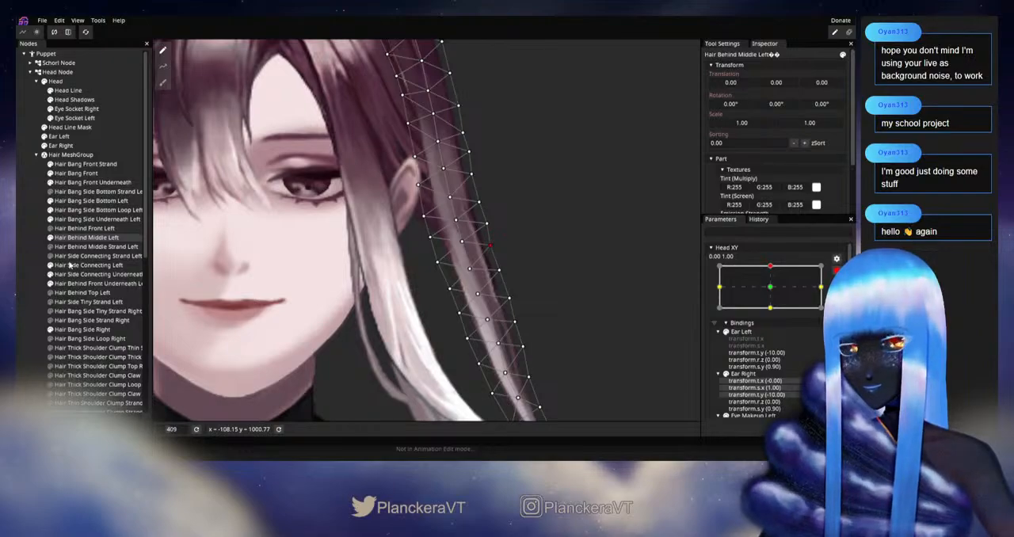
left_click(33, 267)
scroll(613, 293, "down", 4)
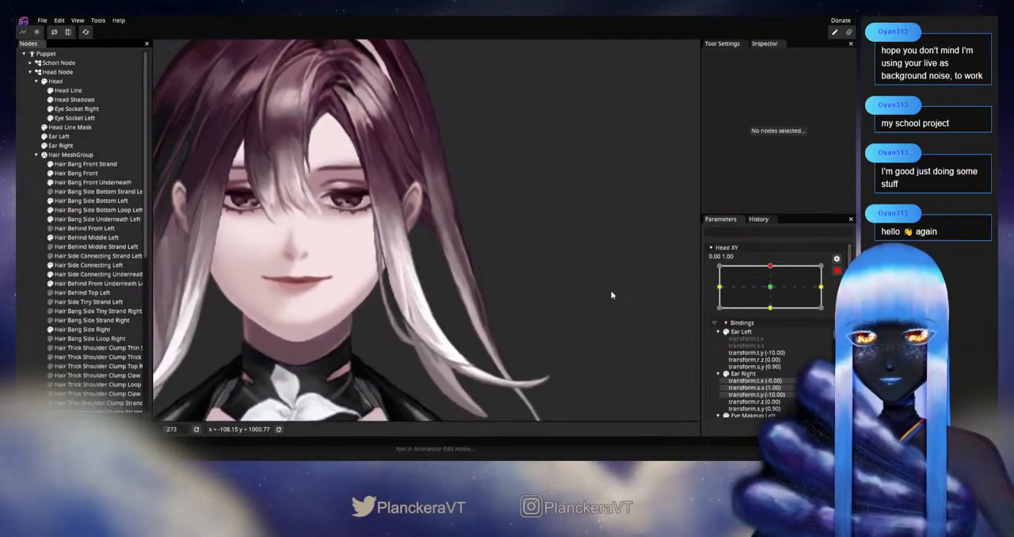
left_click_drag(548, 290, 558, 309)
left_click(836, 271)
mouse_move(770, 295)
left_mouse_down()
mouse_move(775, 313)
mouse_move(773, 291)
left_mouse_up()
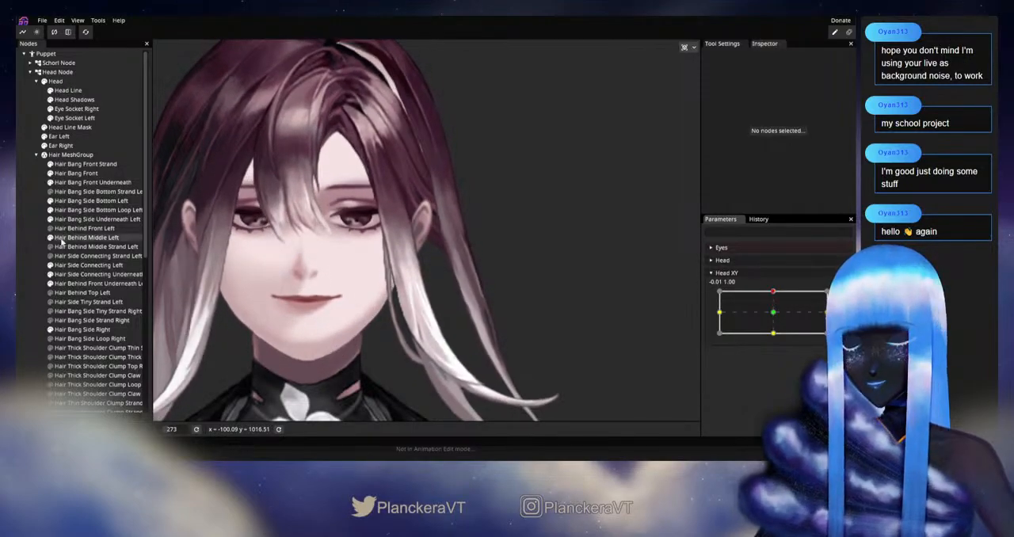
Nudge the centre vertices of Hair Behind Middle Left beside the ear at Head XY 0.00, 1.00, and show Hair Behind Front Left again
left_click(79, 237)
scroll(462, 270, "up", 2)
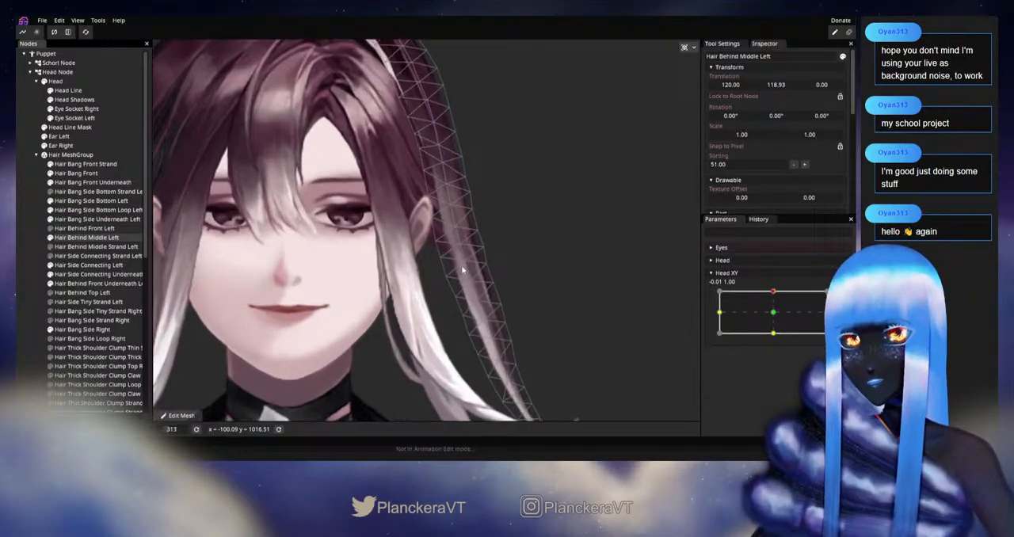
mouse_move(774, 293)
left_mouse_down()
mouse_move(775, 313)
mouse_move(773, 293)
left_mouse_up()
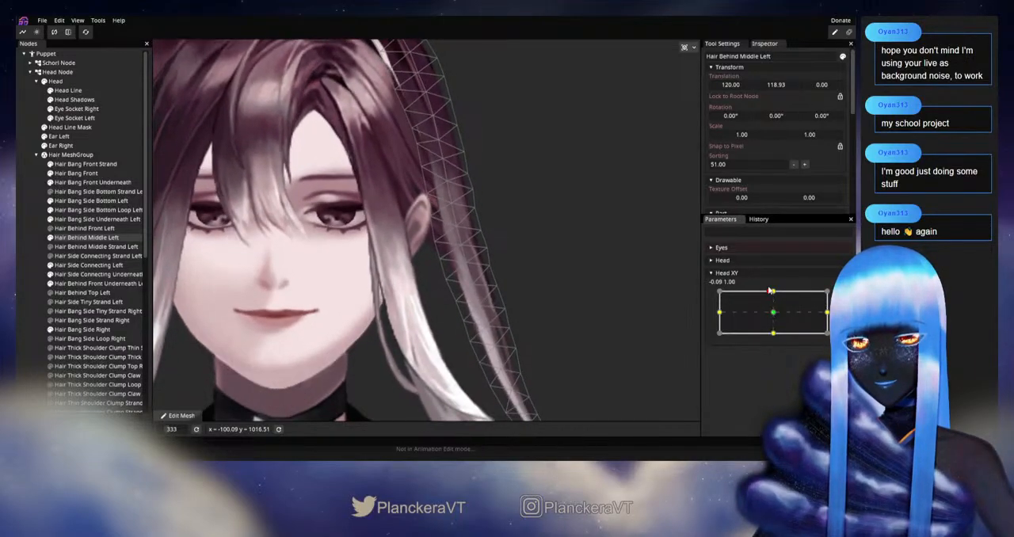
left_click(843, 296)
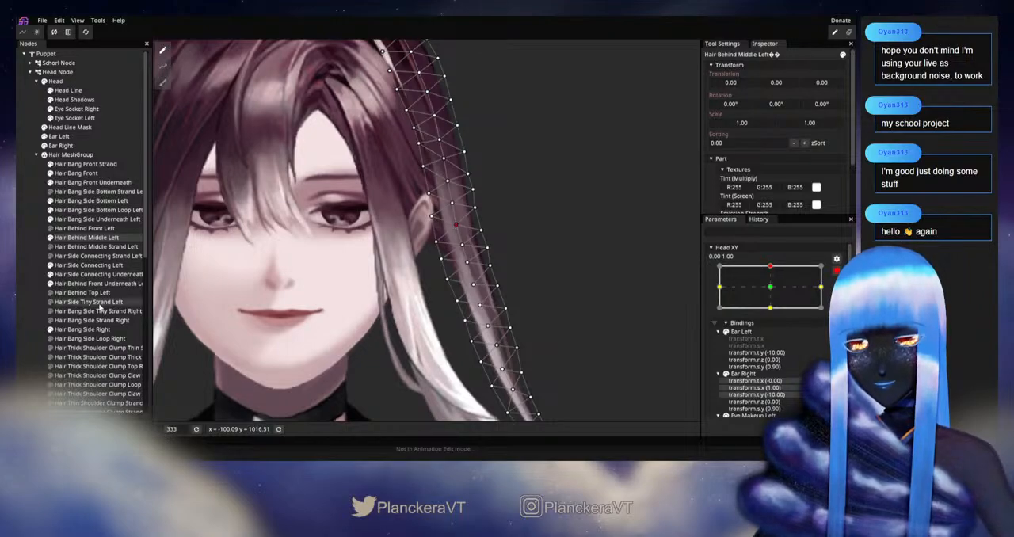
left_click(27, 305)
scroll(580, 289, "down", 1)
left_click(837, 271)
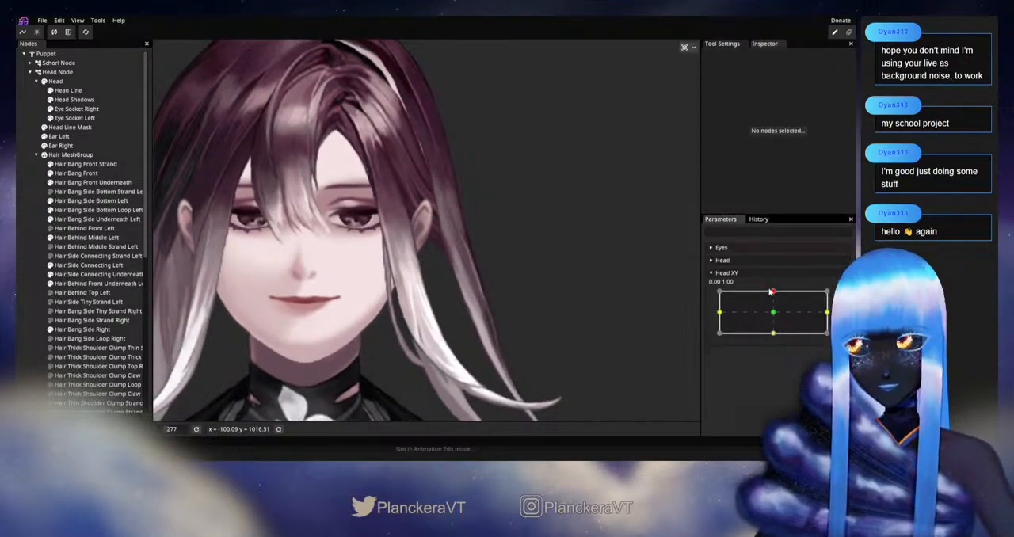
mouse_move(777, 292)
left_mouse_down()
mouse_move(774, 314)
mouse_move(774, 294)
left_mouse_up()
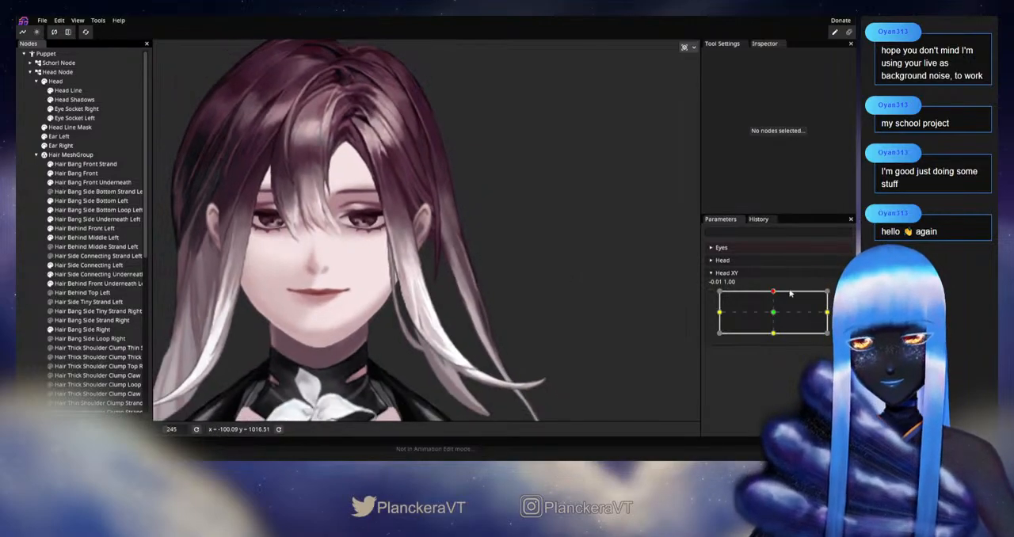
Examine the full head and side hair down to the shoulders while varying Head XY around the upward keypoint
mouse_move(779, 293)
left_mouse_down()
mouse_move(774, 311)
mouse_move(773, 292)
left_mouse_up()
scroll(555, 339, "down", 3)
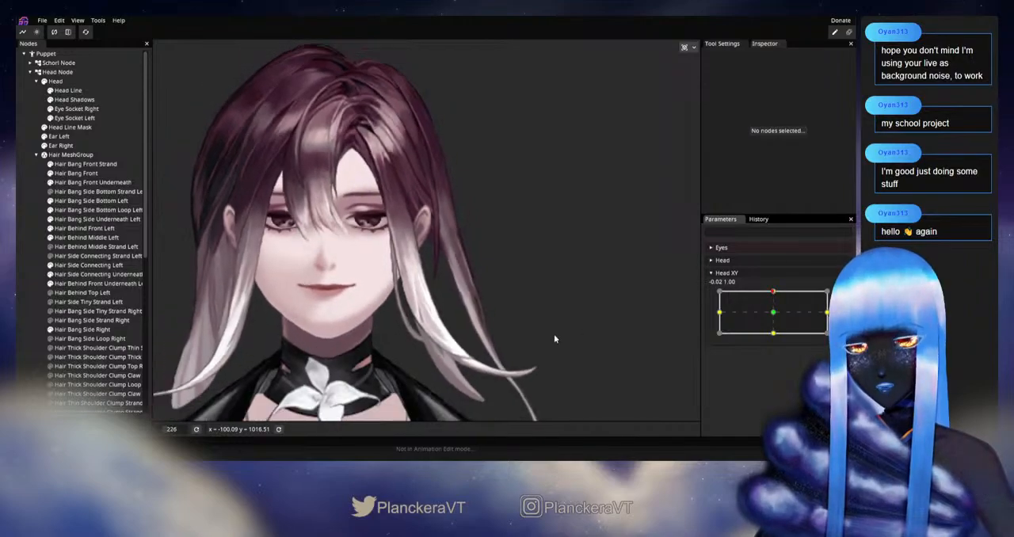
scroll(539, 251, "down", 1)
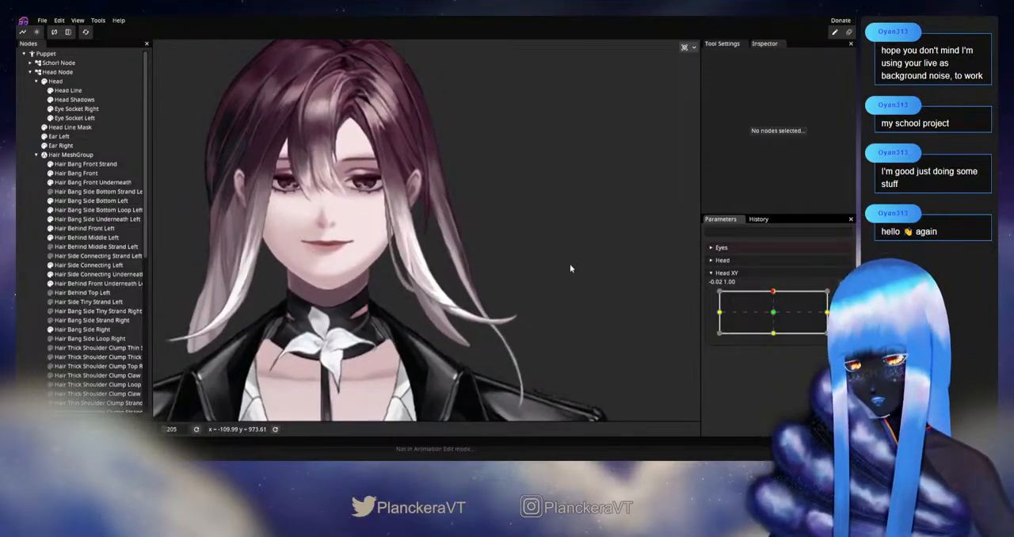
mouse_move(774, 294)
left_mouse_down()
mouse_move(774, 318)
mouse_move(779, 293)
mouse_move(782, 315)
mouse_move(777, 290)
left_mouse_up()
scroll(508, 208, "down", 1)
left_click_drag(508, 208, 528, 315)
left_click_drag(532, 278, 545, 296)
Adjust the centre vertices of Hair Behind Middle Left just above the ear slightly at Head XY 0.00, 1.00, and deselect it
mouse_move(776, 303)
left_mouse_down()
mouse_move(776, 312)
mouse_move(773, 293)
left_mouse_up()
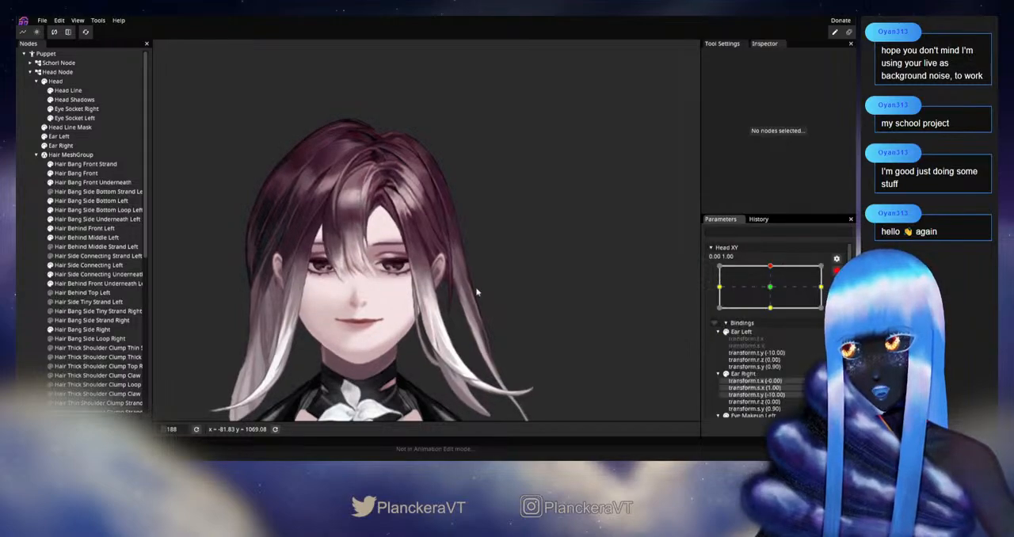
scroll(489, 285, "up", 4)
left_click(86, 238)
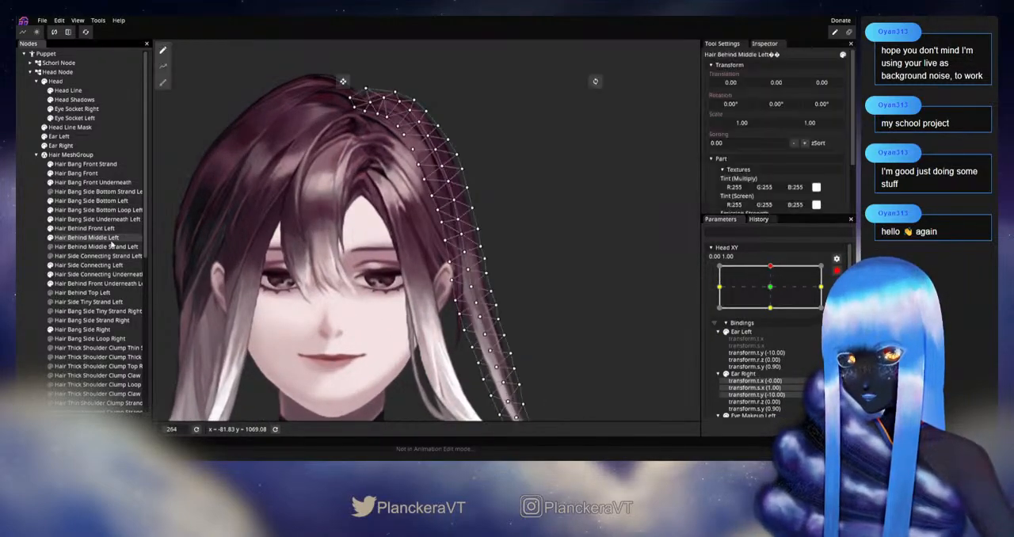
scroll(474, 274, "up", 4)
scroll(473, 274, "up", 2)
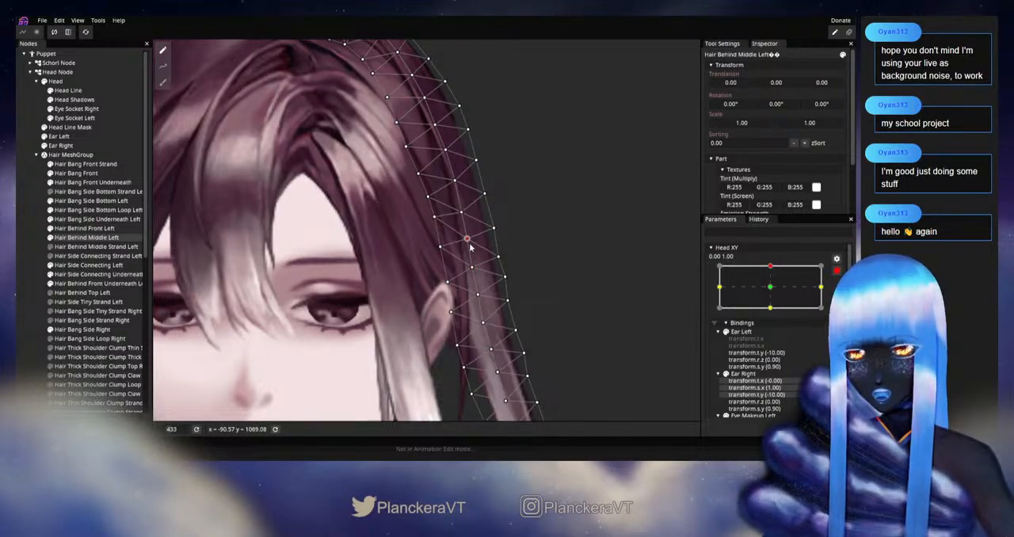
left_click(614, 314)
scroll(613, 314, "down", 3)
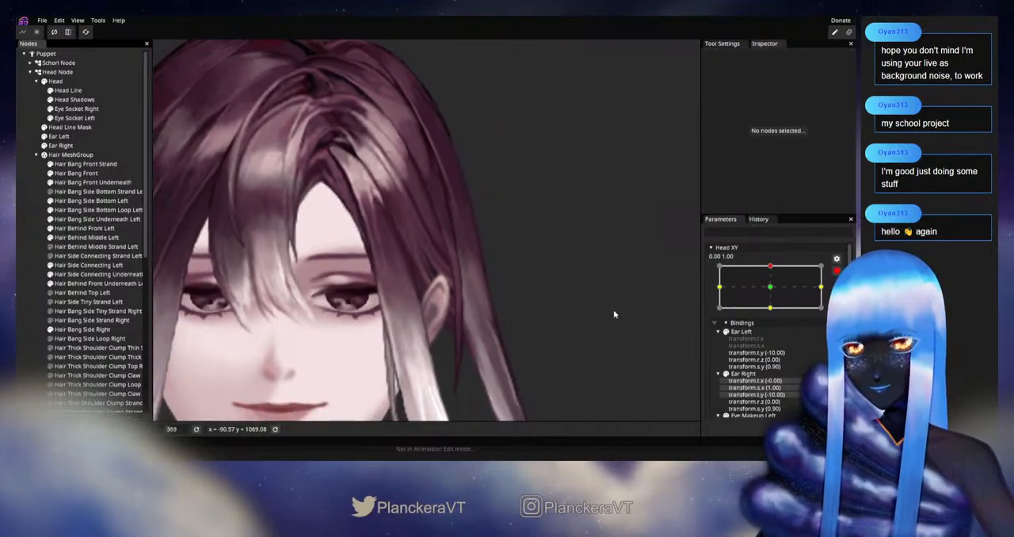
scroll(613, 314, "down", 5)
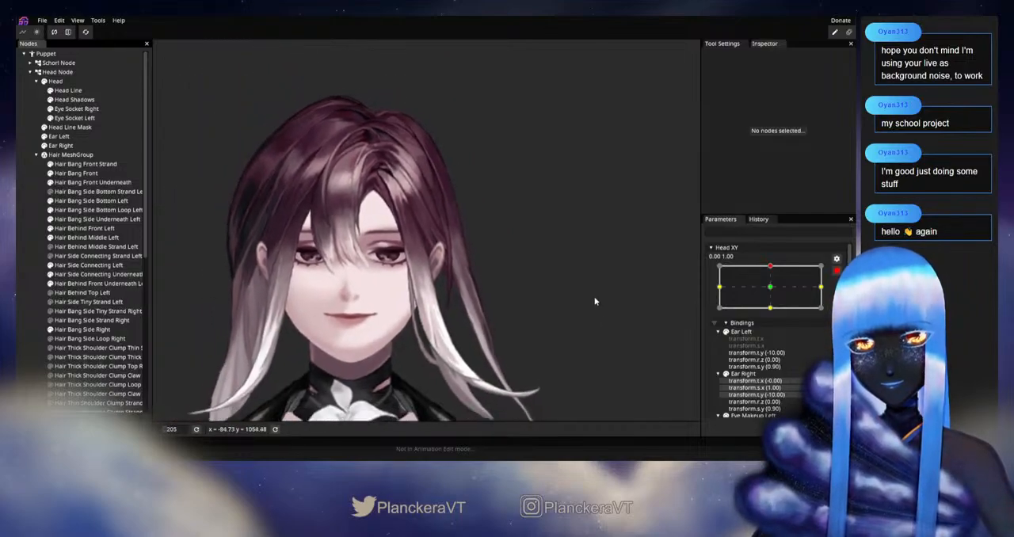
Check the hair movement around the upward Head XY keypoint and save the puppet project
left_click(836, 271)
mouse_move(774, 292)
left_mouse_down()
mouse_move(779, 315)
mouse_move(773, 301)
mouse_move(769, 314)
mouse_move(775, 288)
left_mouse_up()
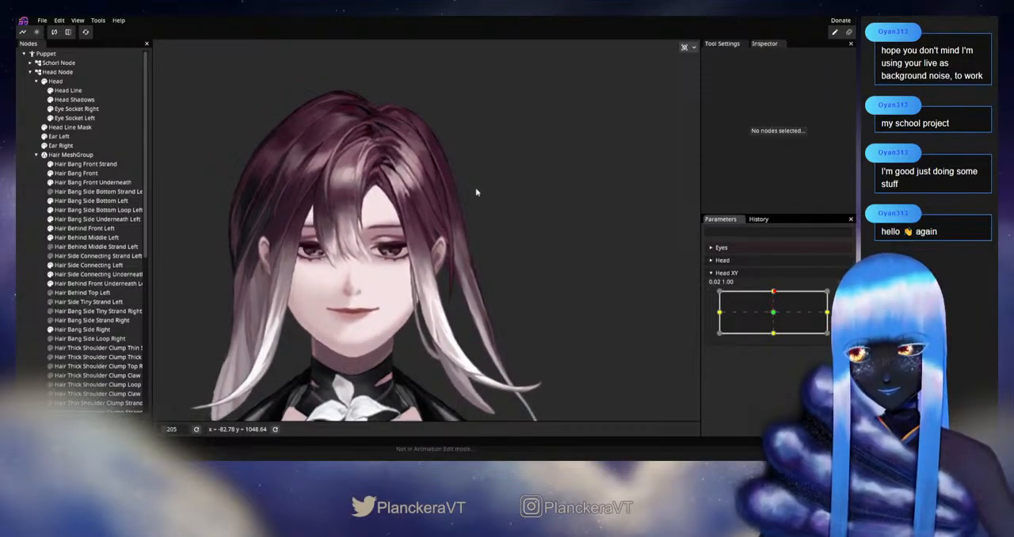
left_click(42, 20)
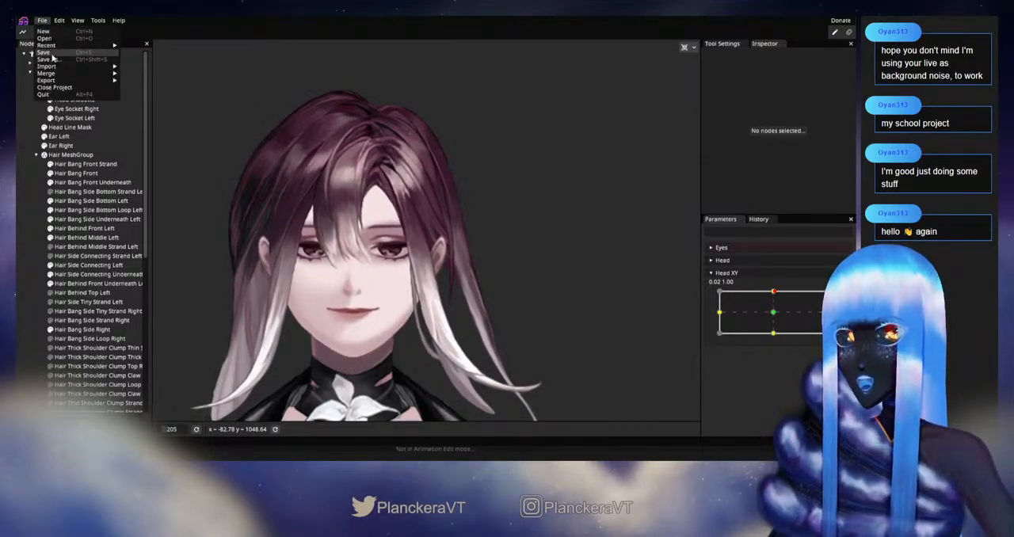
left_click(52, 54)
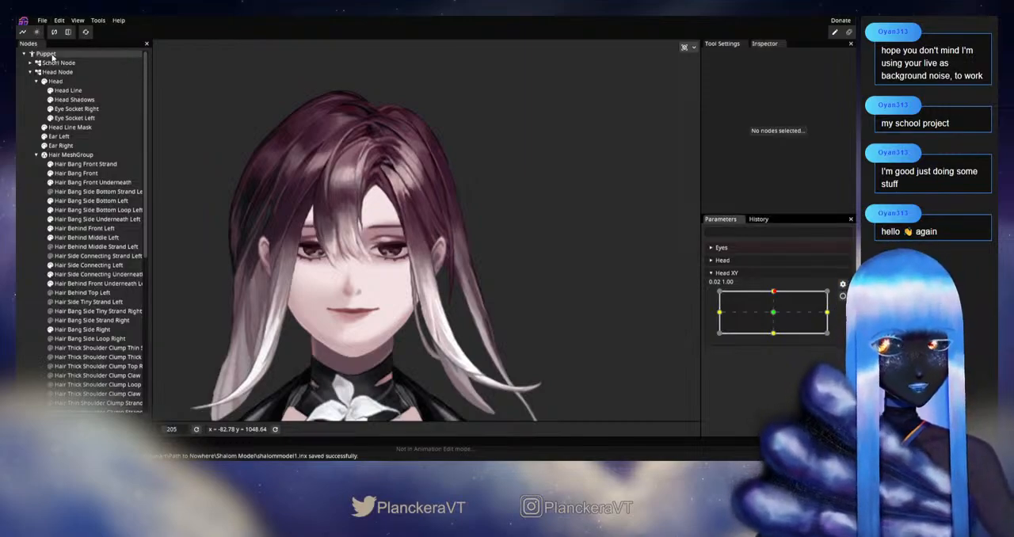